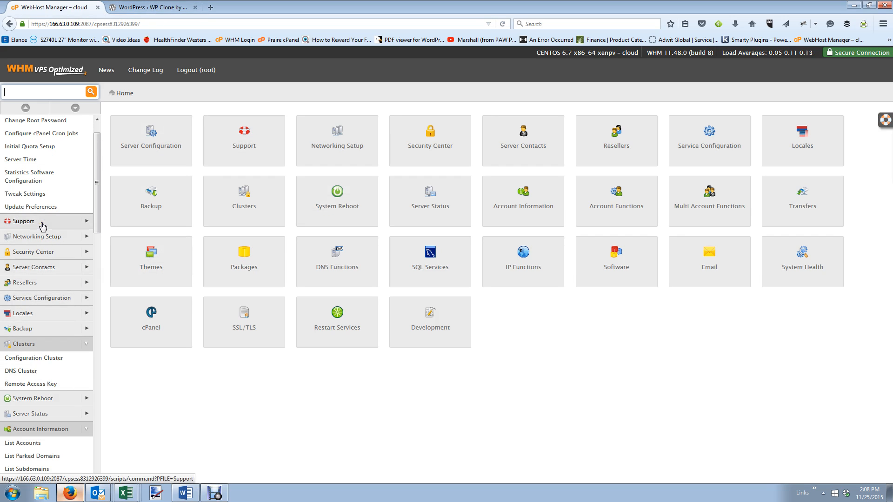
From List Accounts, open cPanel for gethealthychallenges.com and add a security exception for its certificate.
{"action": "left_click", "coordinate": [33, 444]}
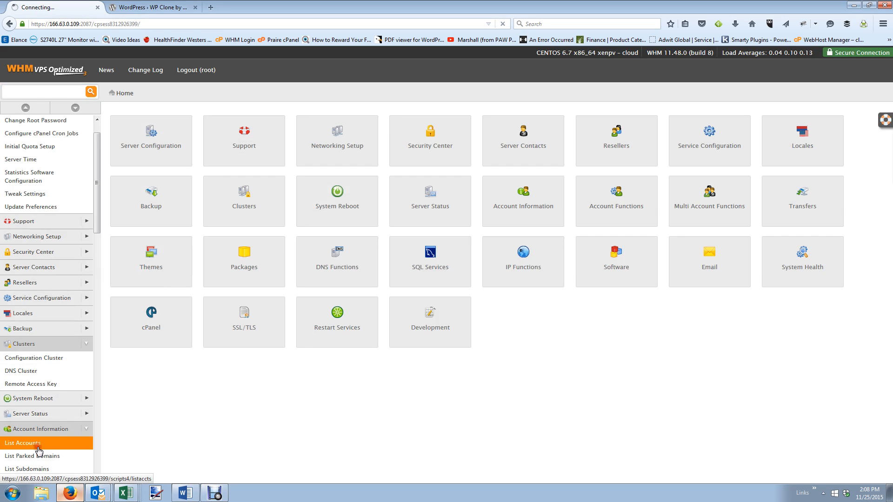
{"action": "scroll", "coordinate": [256, 390], "scroll_direction": "down", "scroll_amount": 2}
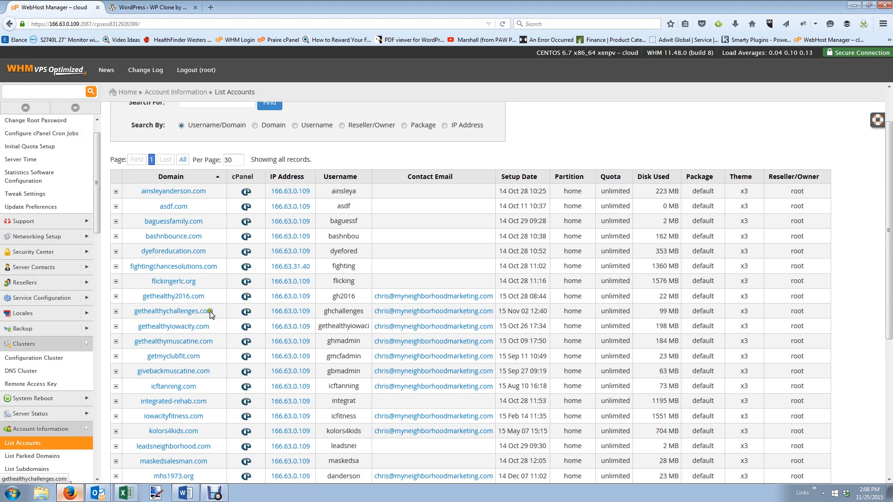
{"action": "left_click", "coordinate": [245, 312]}
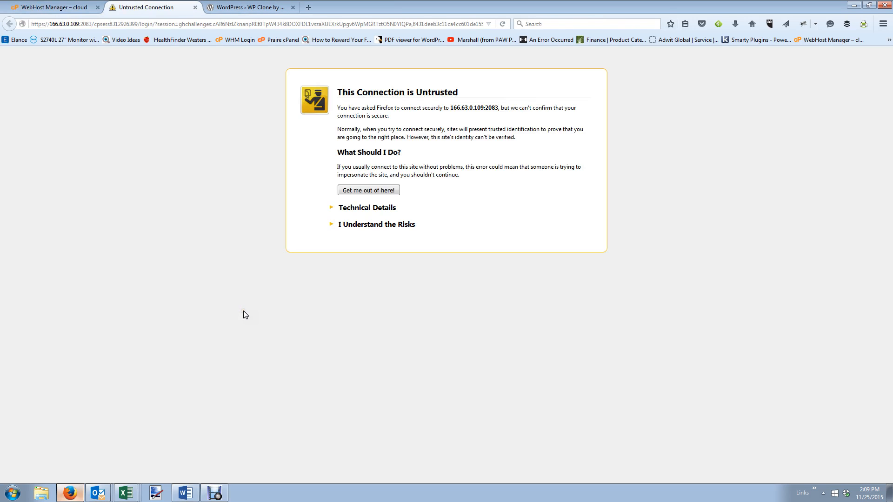
{"action": "left_click", "coordinate": [364, 225]}
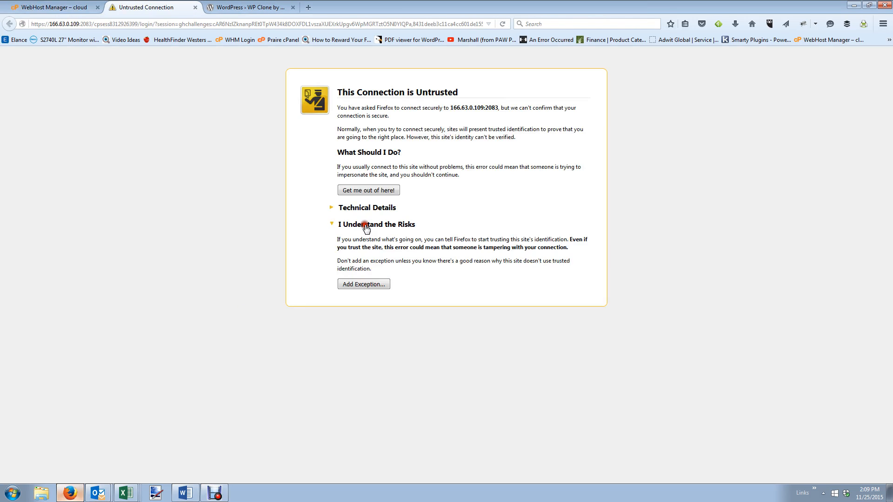
{"action": "left_click", "coordinate": [370, 287]}
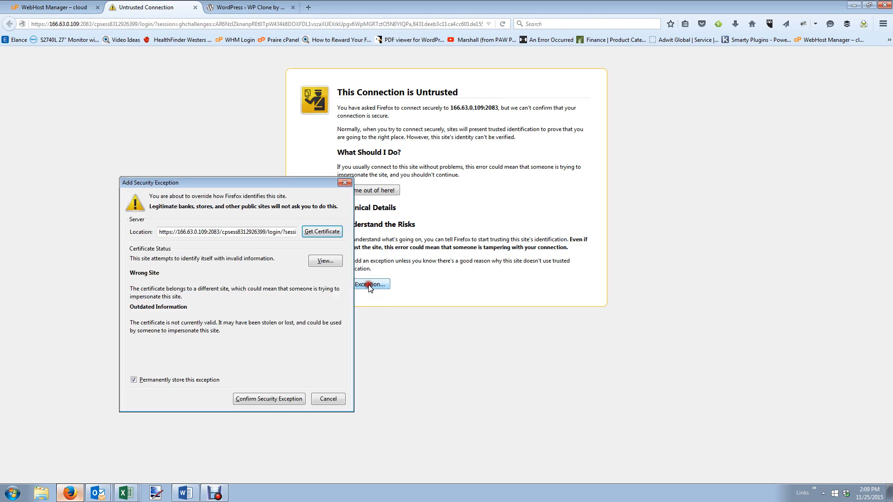
{"action": "left_click", "coordinate": [254, 398]}
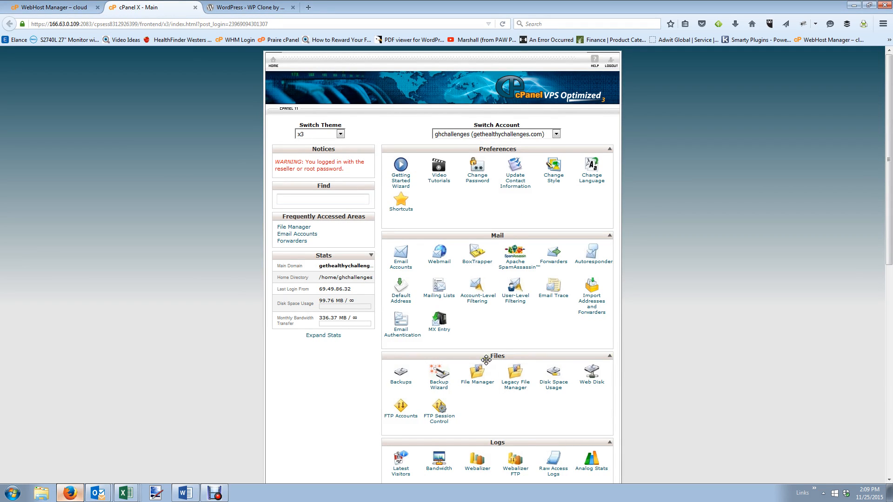
Create the 'lauderhill' subdomain with document root public_html/lauderhill, then return to cPanel home.
{"action": "scroll", "coordinate": [494, 346], "scroll_direction": "down", "scroll_amount": 4}
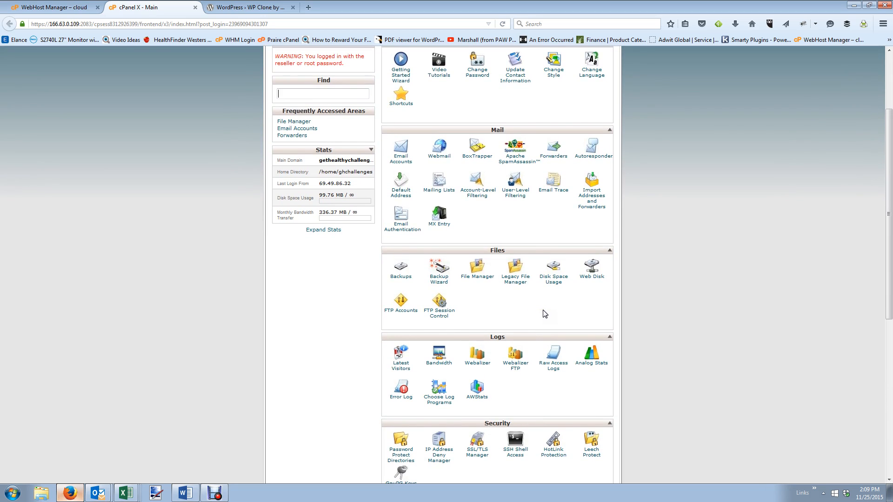
{"action": "left_click", "coordinate": [541, 304]}
{"action": "scroll", "coordinate": [542, 307], "scroll_direction": "down", "scroll_amount": 5}
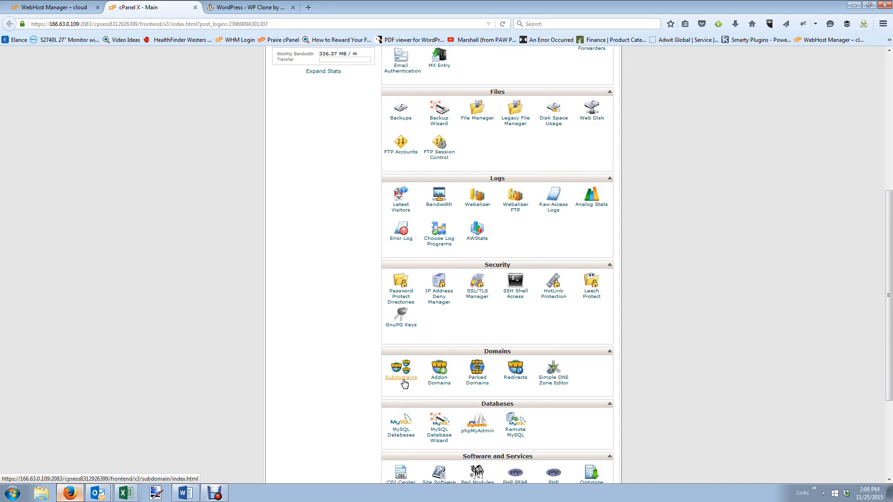
{"action": "left_click", "coordinate": [402, 378]}
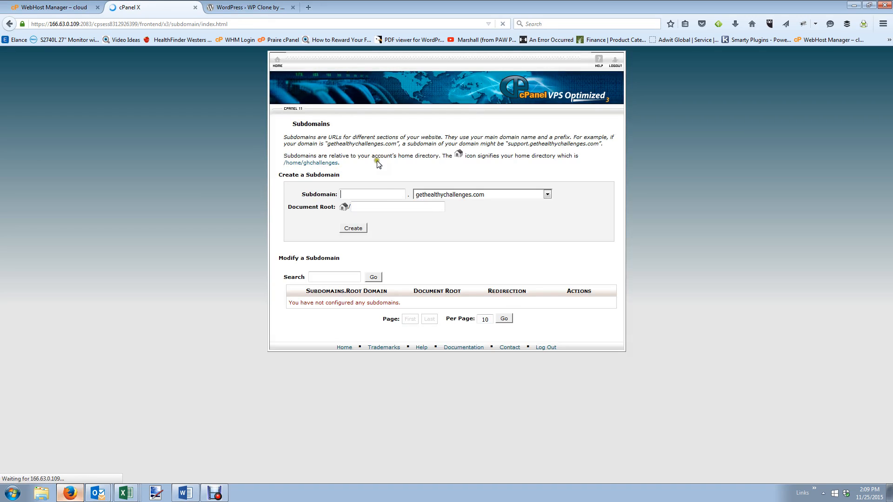
{"action": "left_click", "coordinate": [376, 192]}
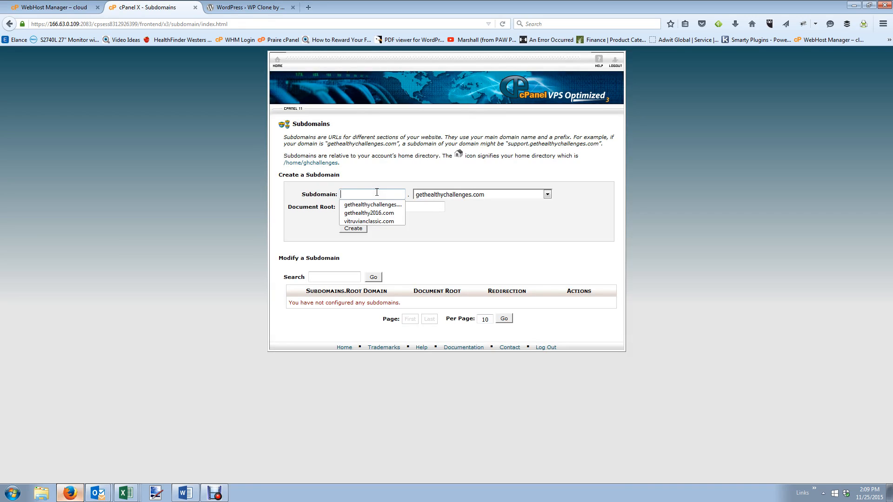
{"action": "type", "text": "lauderhill"}
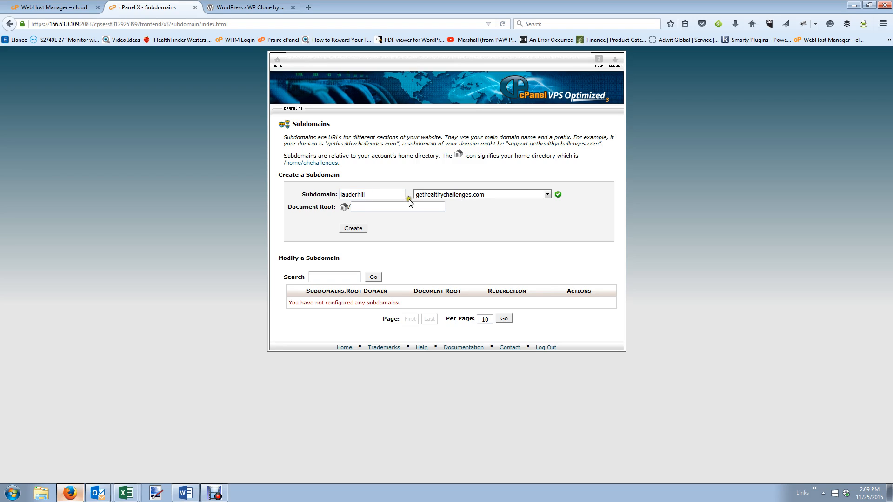
{"action": "left_click", "coordinate": [559, 194]}
{"action": "left_click", "coordinate": [362, 229]}
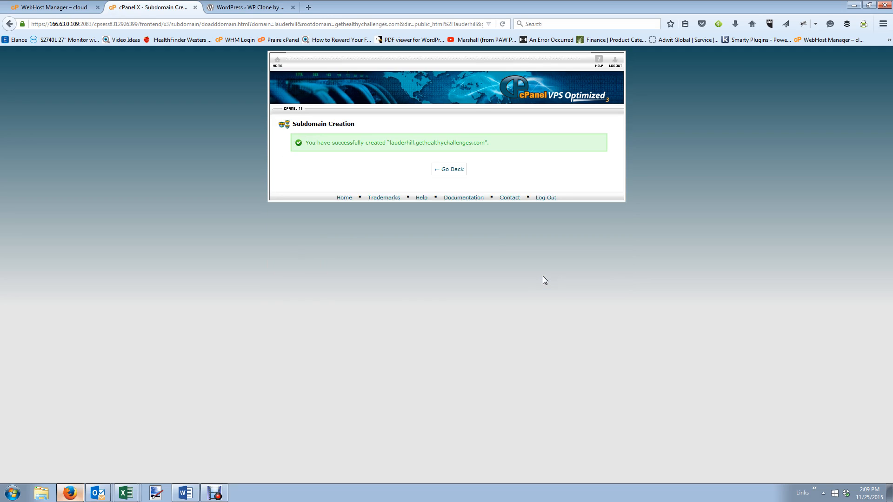
{"action": "left_click", "coordinate": [459, 169]}
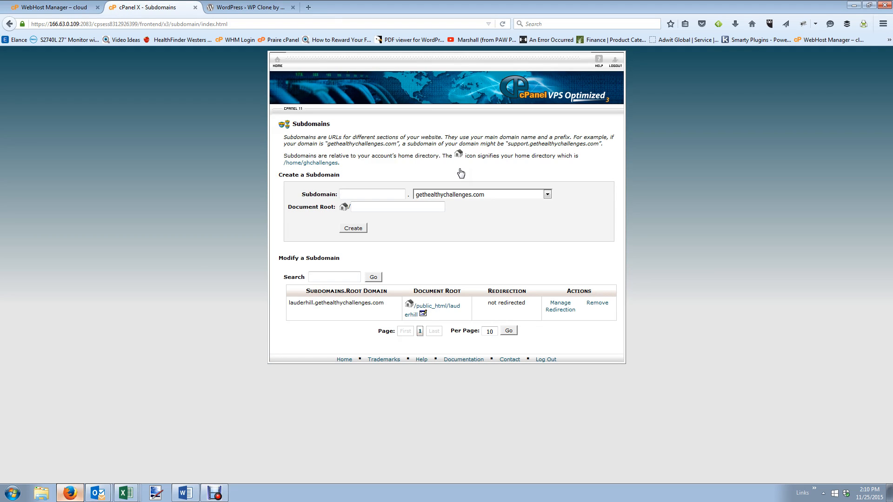
{"action": "left_click", "coordinate": [277, 62]}
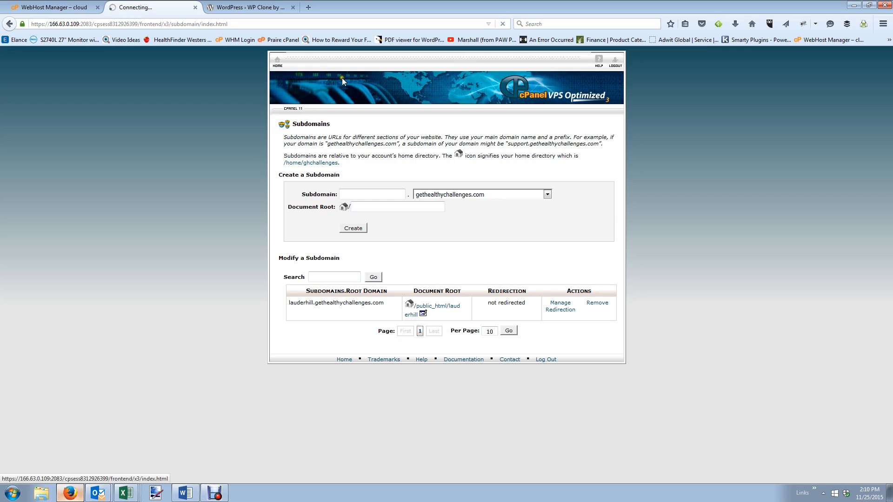
Open cPanel's WordPress installer form from the site software section.
{"action": "scroll", "coordinate": [435, 172], "scroll_direction": "down", "scroll_amount": 5}
{"action": "scroll", "coordinate": [435, 172], "scroll_direction": "down", "scroll_amount": 5}
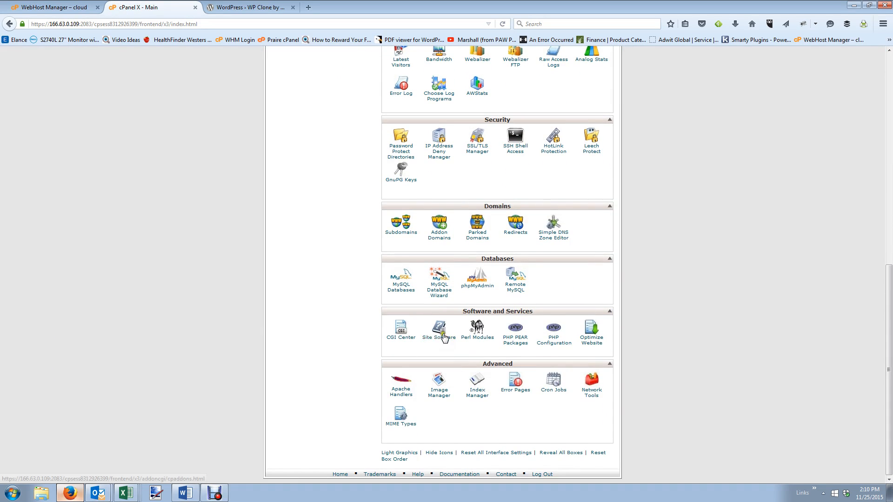
{"action": "left_click", "coordinate": [445, 337]}
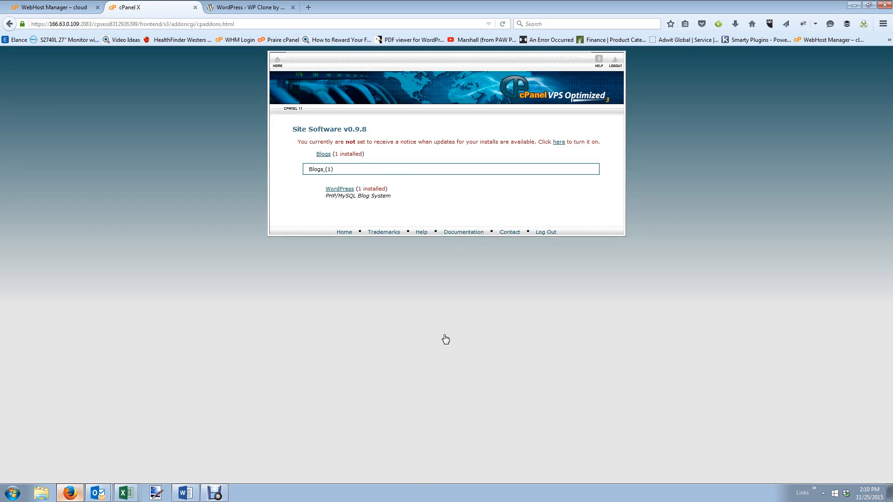
{"action": "left_click", "coordinate": [340, 190]}
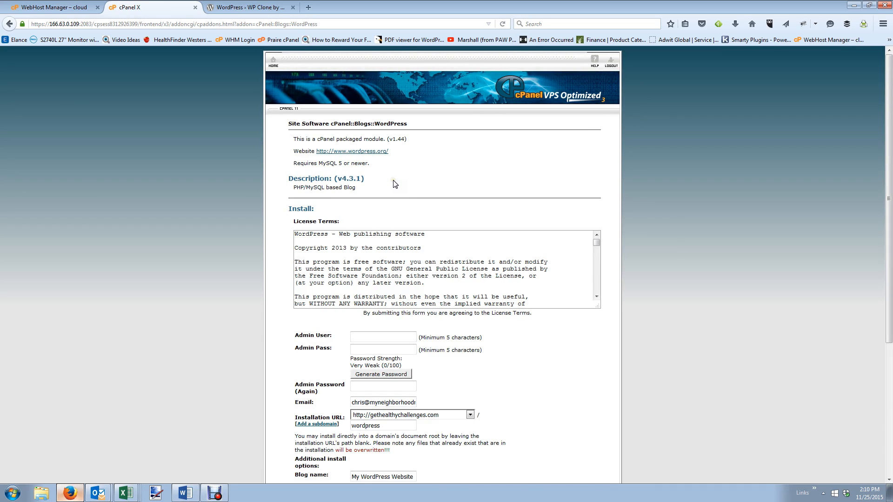
{"action": "scroll", "coordinate": [395, 184], "scroll_direction": "down", "scroll_amount": 2}
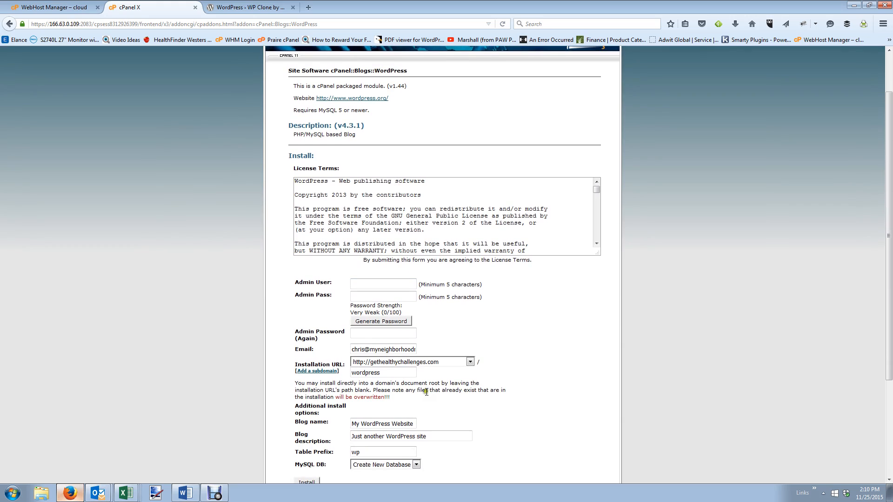
{"action": "left_click", "coordinate": [460, 363]}
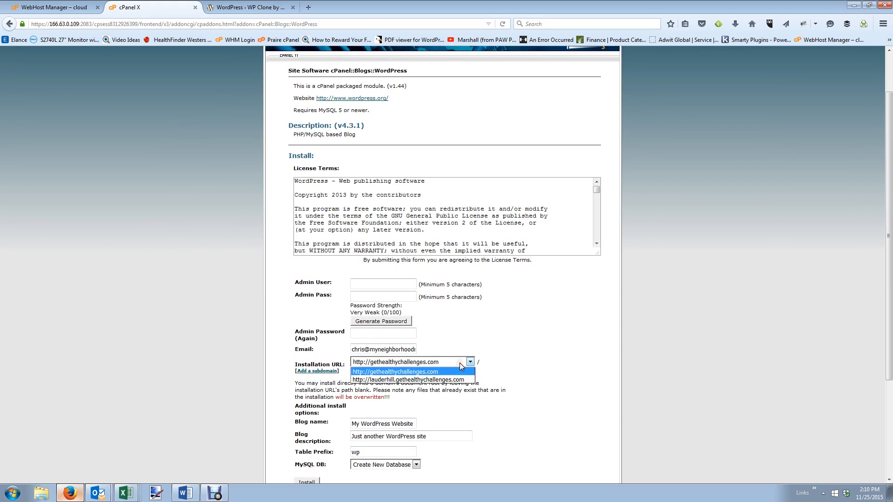
Enter the admin username and admin password in the installer.
{"action": "left_click", "coordinate": [395, 283]}
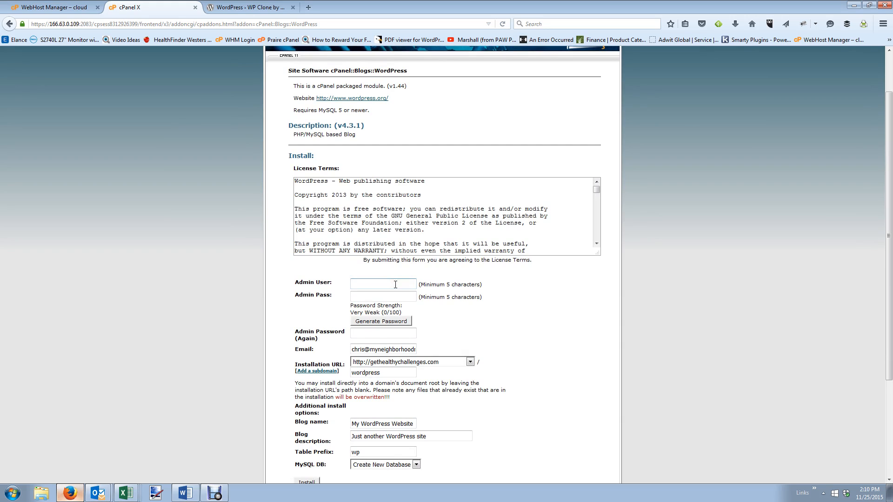
{"action": "type", "text": "ghcadmin"}
{"action": "key", "text": "Tab"}
{"action": "type", "text": "•••••••••"}
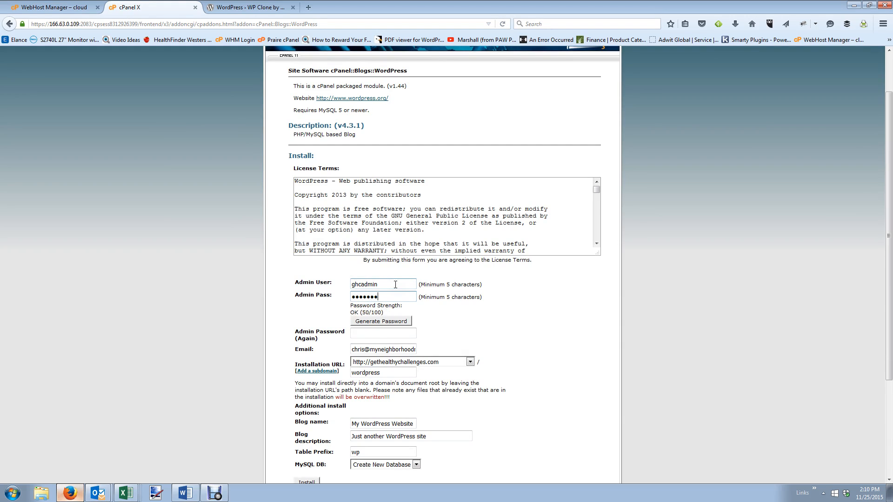
{"action": "key", "text": "Tab"}
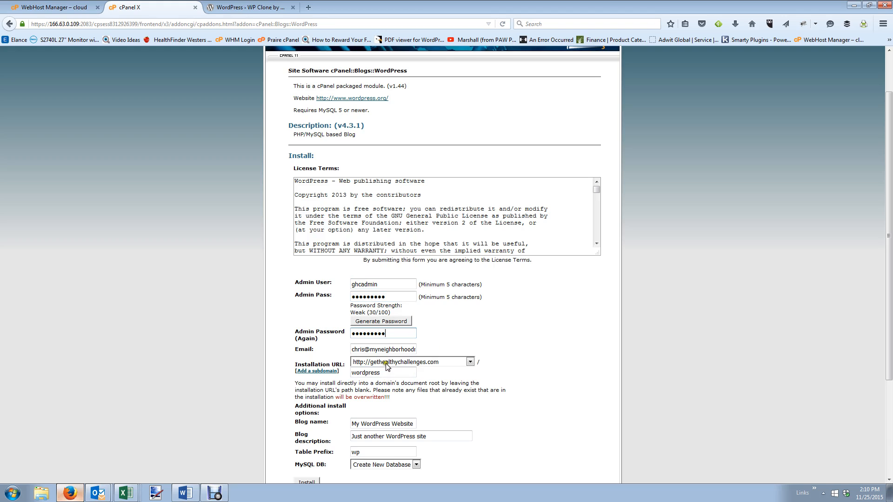
Choose lauderhill.gethealthychallenges.com as the install domain and clear the default 'wordpress' path.
{"action": "scroll", "coordinate": [383, 348], "scroll_direction": "down", "scroll_amount": 1}
{"action": "scroll", "coordinate": [383, 348], "scroll_direction": "down", "scroll_amount": 3}
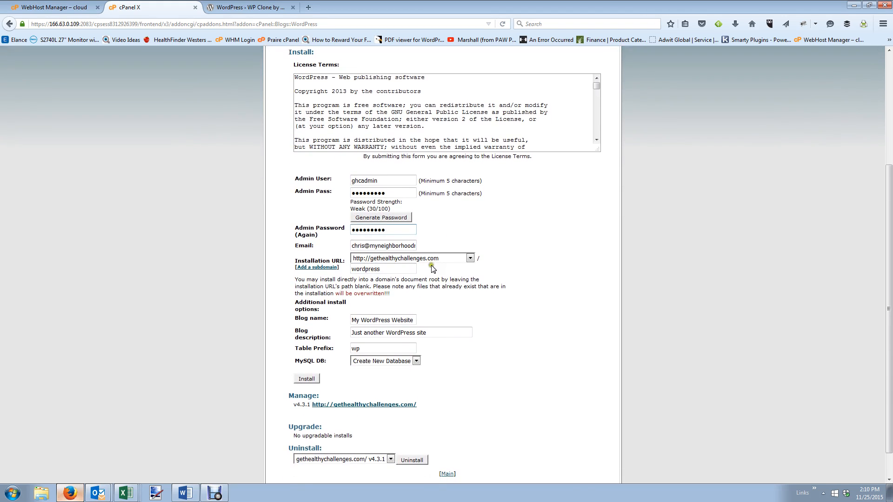
{"action": "left_click", "coordinate": [431, 256]}
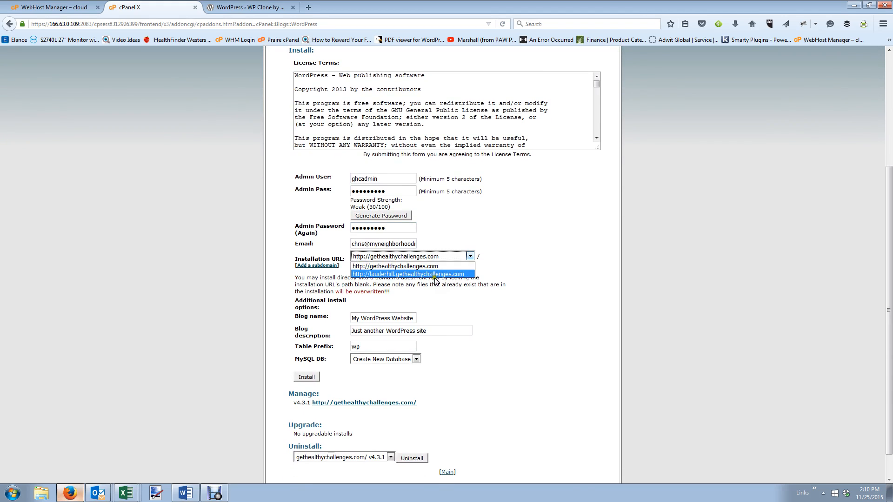
{"action": "left_click", "coordinate": [435, 274]}
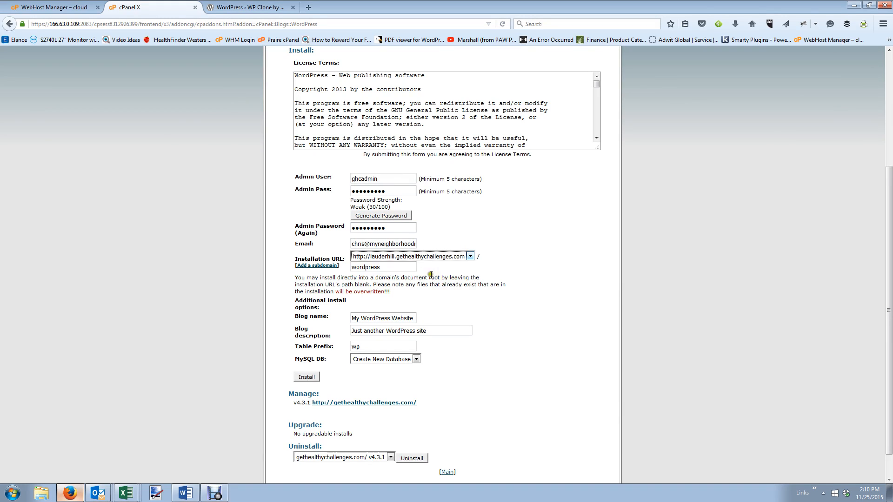
{"action": "left_click", "coordinate": [390, 267]}
{"action": "left_click_drag", "start_coordinate": [380, 269], "coordinate": [343, 271]}
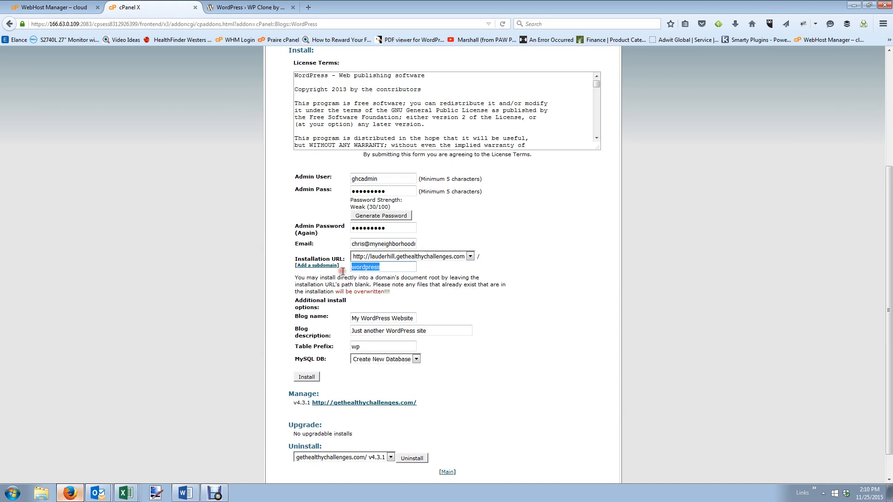
{"action": "key", "text": "BackSpace"}
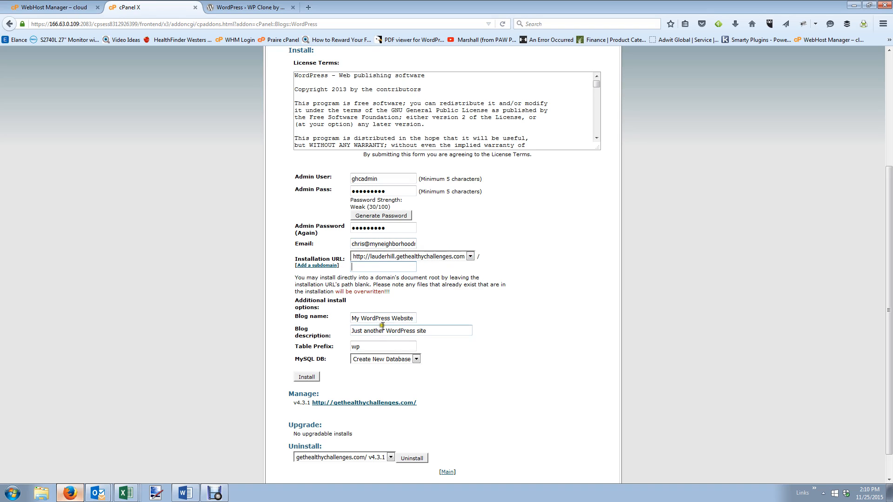
Set the blog name to 'Get Healthy Lauder Hill' and empty the blog description.
{"action": "triple_click", "coordinate": [368, 319]}
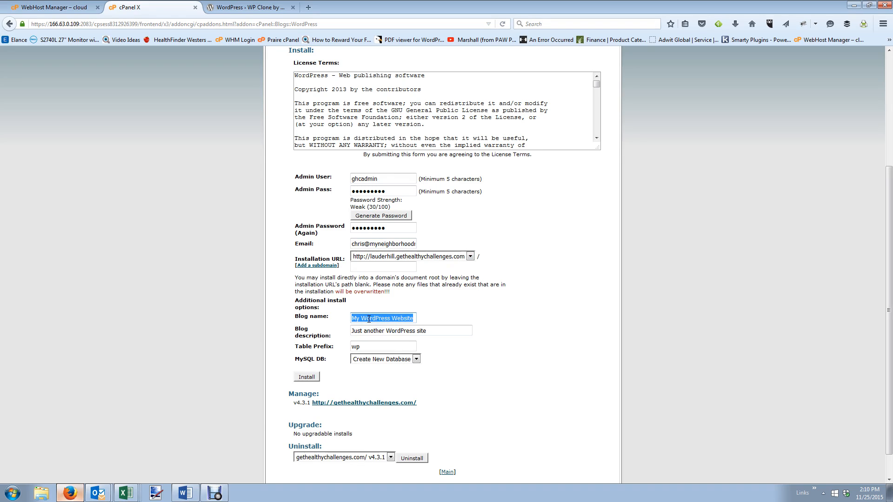
{"action": "type", "text": "Get Health"}
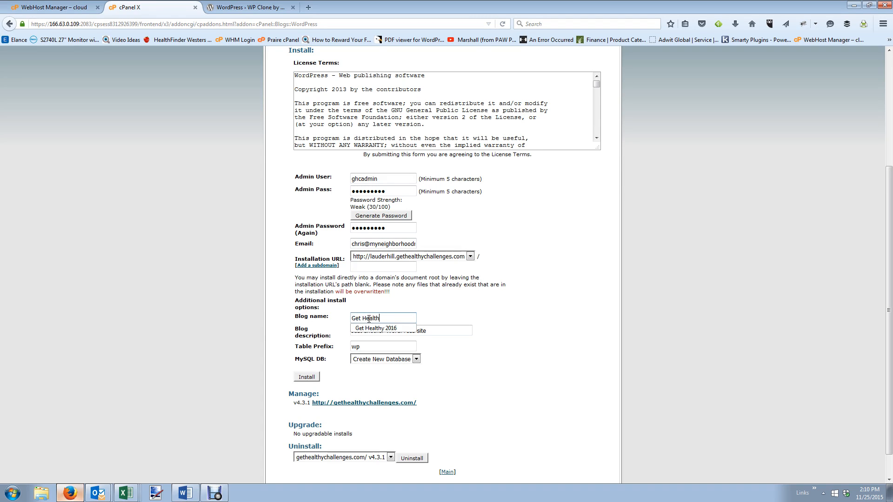
{"action": "type", "text": "y Laude"}
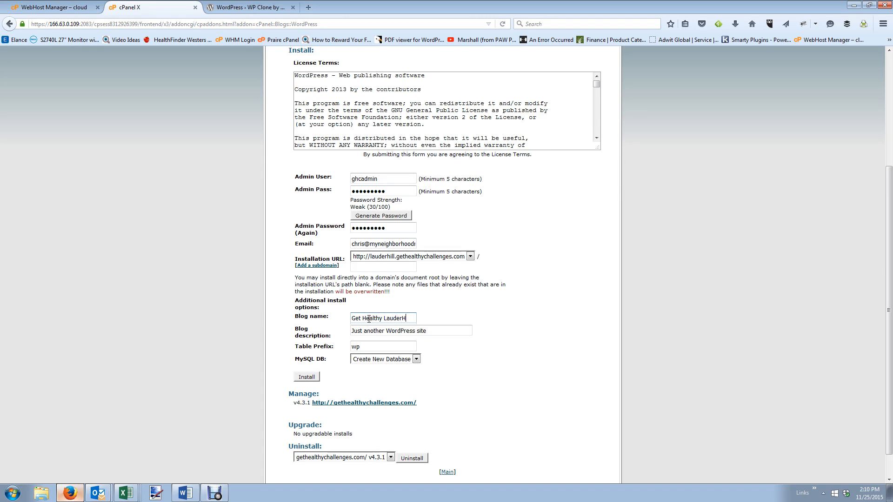
{"action": "type", "text": "r Hill"}
{"action": "key", "text": "Tab"}
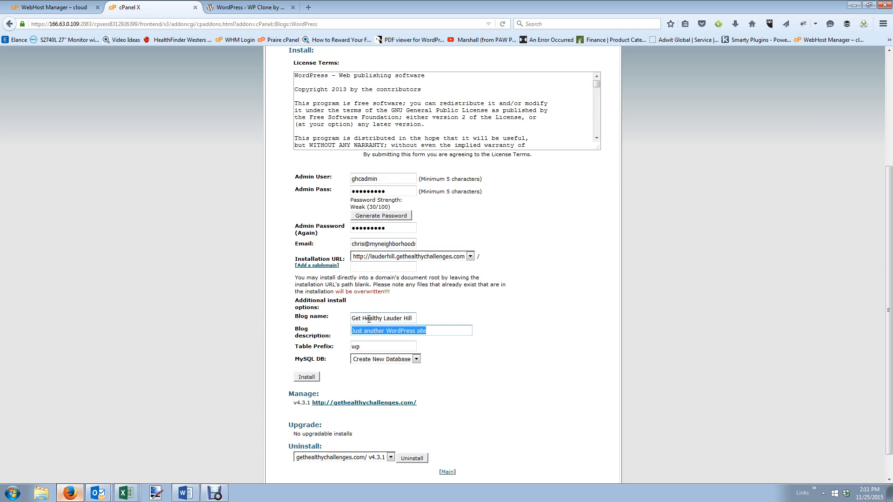
{"action": "key", "text": "BackSpace"}
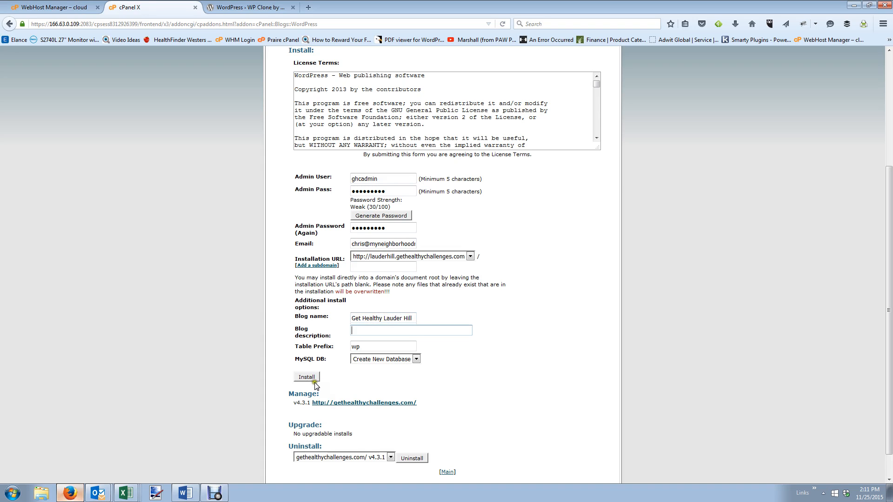
Attempt the WordPress install, then return to the install form.
{"action": "left_click", "coordinate": [301, 376]}
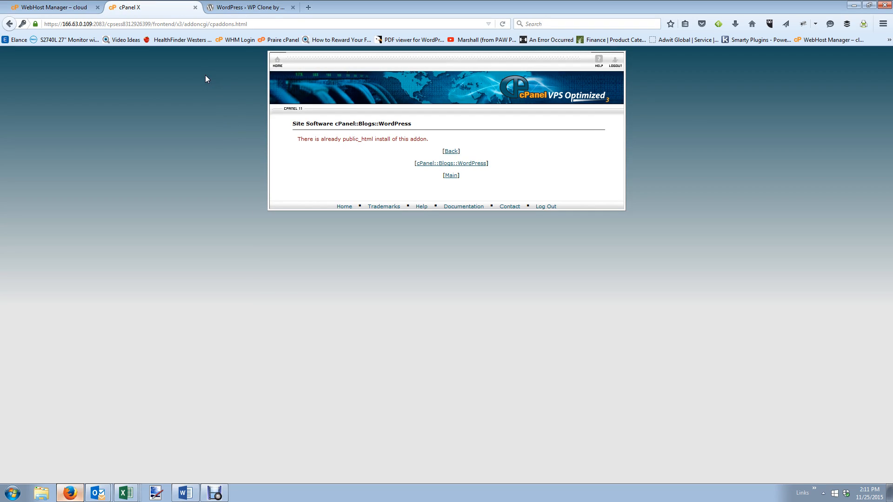
{"action": "left_click", "coordinate": [448, 165]}
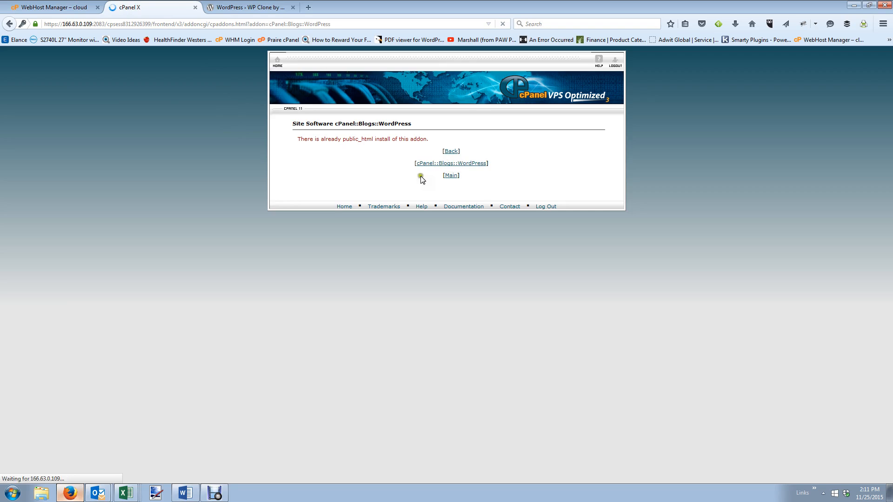
{"action": "scroll", "coordinate": [372, 279], "scroll_direction": "down", "scroll_amount": 2}
{"action": "scroll", "coordinate": [370, 262], "scroll_direction": "down", "scroll_amount": 1}
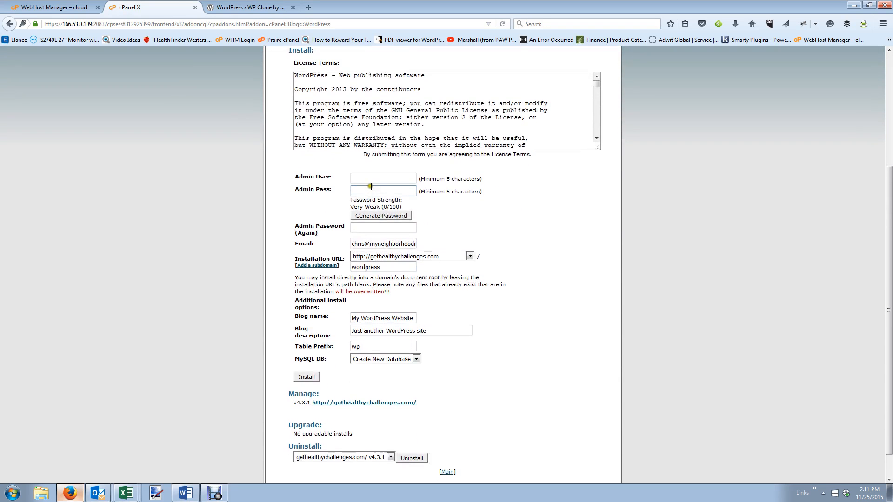
Re-enter the admin username and admin password.
{"action": "left_click", "coordinate": [374, 175]}
{"action": "type", "text": "ghcadmin"}
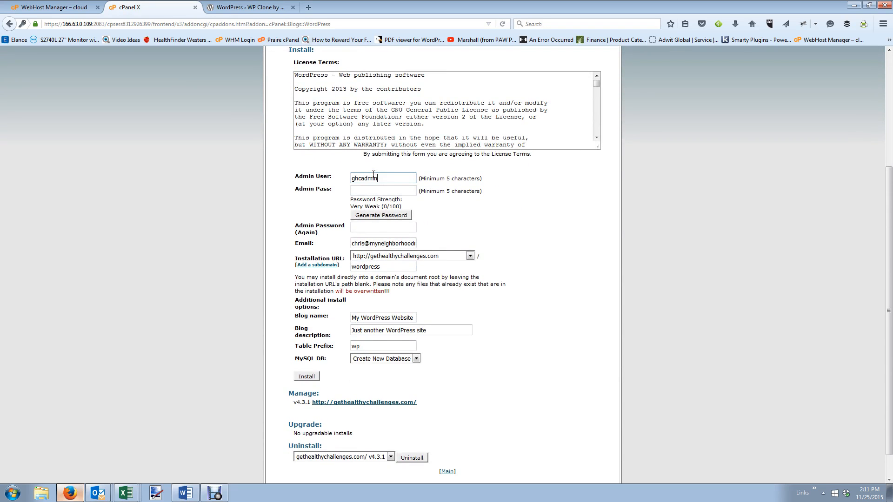
{"action": "key", "text": "Tab"}
{"action": "type", "text": "•••••••••"}
{"action": "key", "text": "Tab"}
{"action": "key", "text": "Tab"}
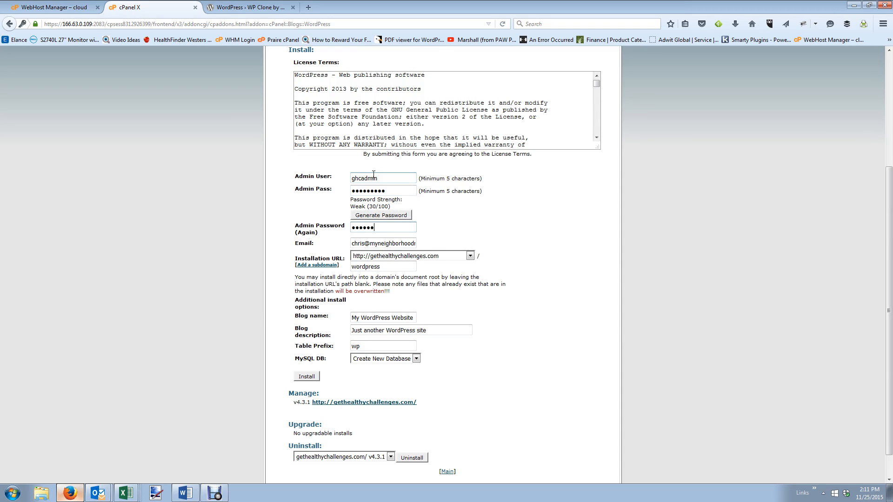
Select lauderhill.gethealthychallenges.com as the install domain, keeping the 'wordpress' folder path.
{"action": "left_click", "coordinate": [431, 256]}
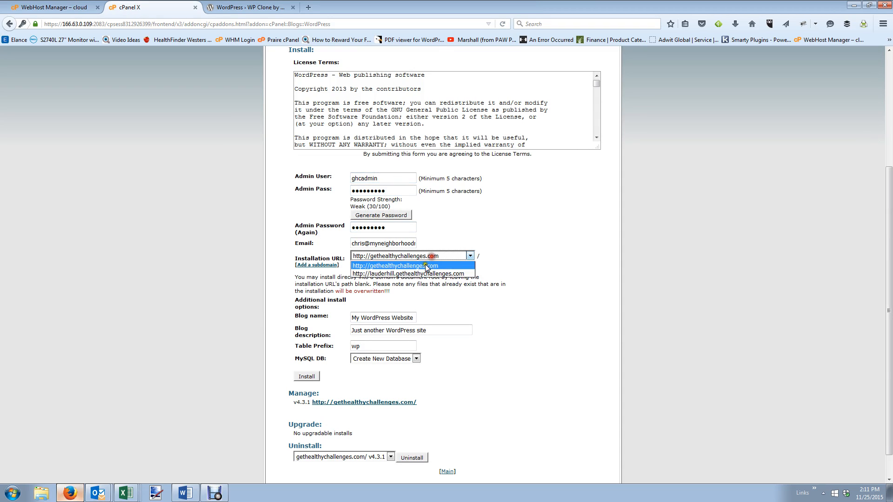
{"action": "left_click", "coordinate": [440, 271]}
{"action": "left_click", "coordinate": [389, 267]}
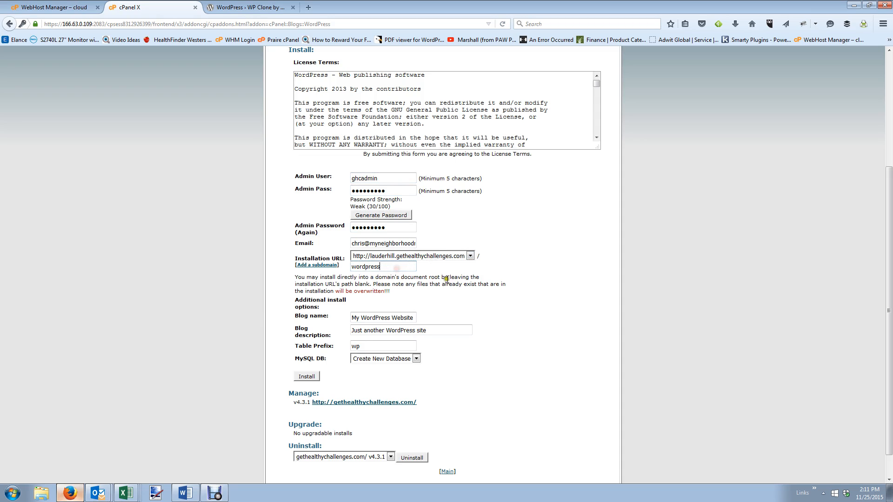
Name the blog 'Get Healthy Lauder Hill', clear its description, and run the install.
{"action": "left_click", "coordinate": [376, 318]}
{"action": "triple_click", "coordinate": [375, 318]}
{"action": "type", "text": "Ge"}
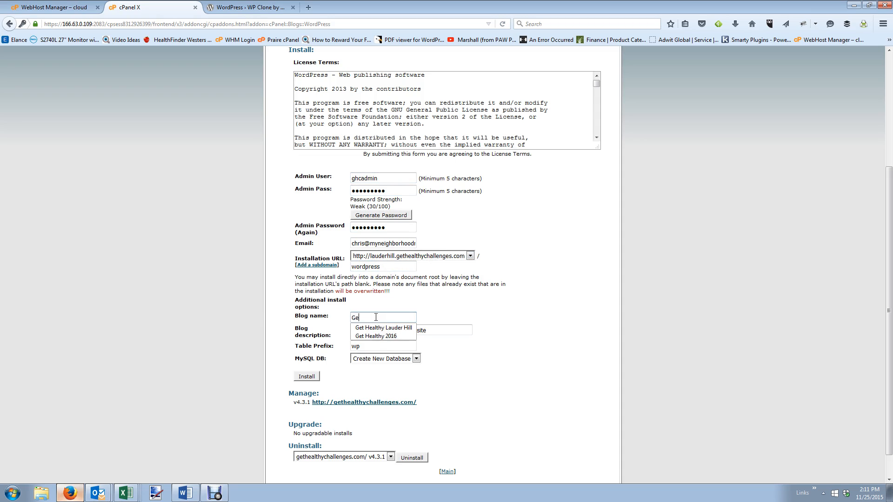
{"action": "type", "text": "t Healthy"}
{"action": "key", "text": "Down"}
{"action": "key", "text": "Tab"}
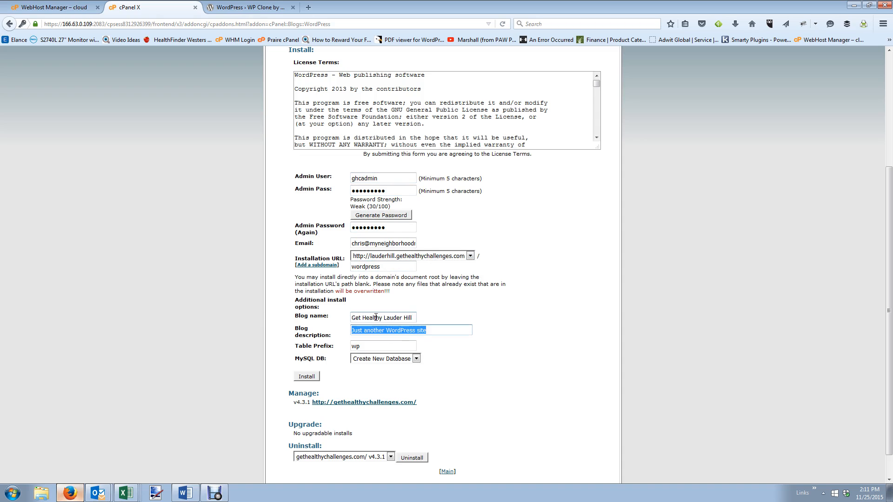
{"action": "key", "text": "BackSpace"}
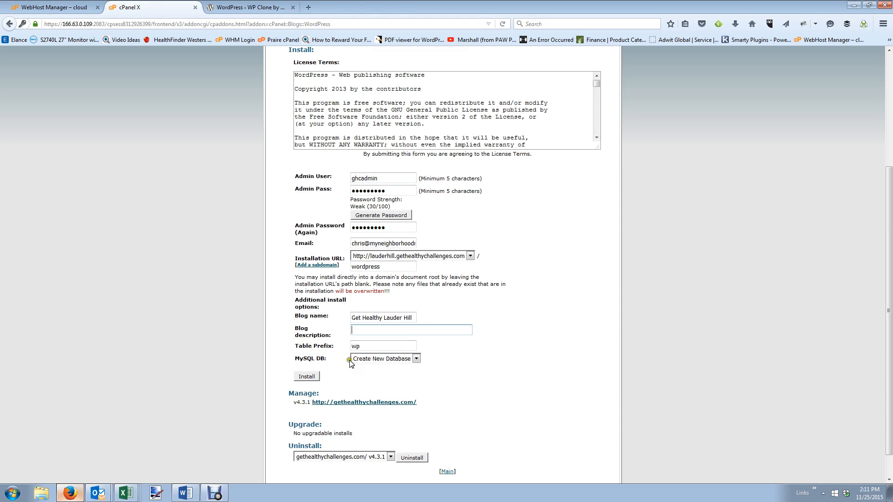
{"action": "left_click", "coordinate": [307, 377]}
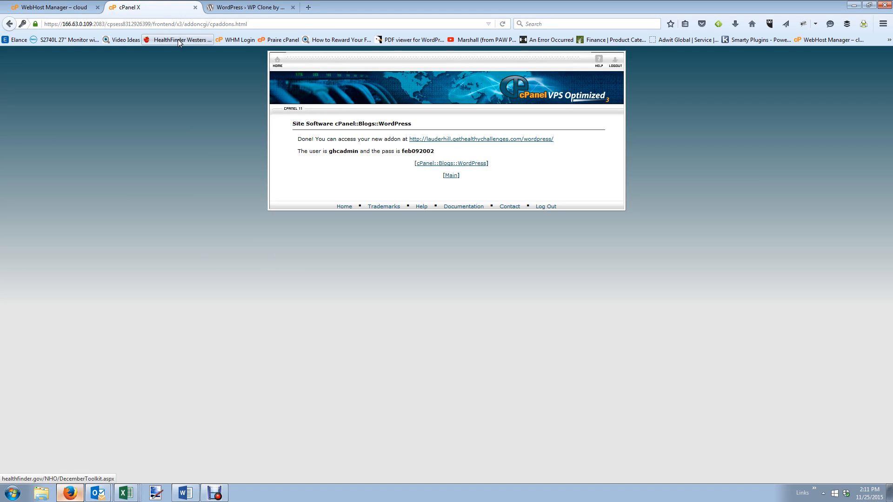
Open the new Get Healthy Lauder Hill site and go to its Meta login page.
{"action": "left_click", "coordinate": [455, 140]}
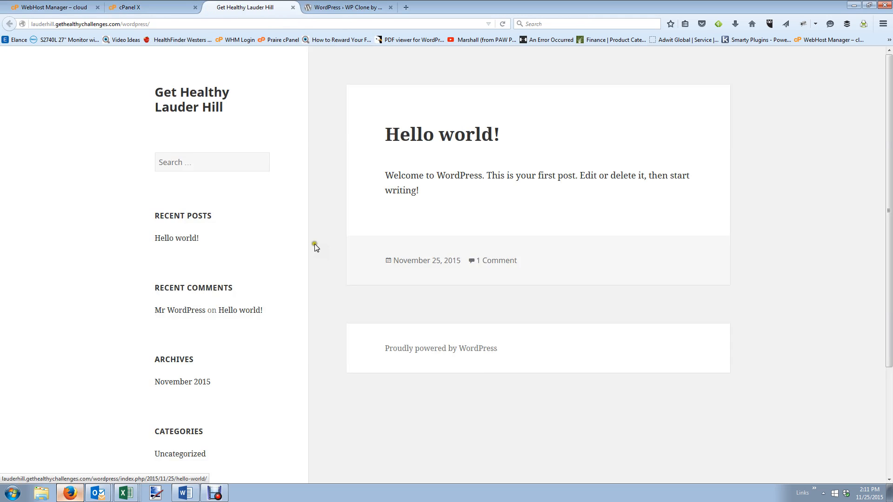
{"action": "scroll", "coordinate": [301, 258], "scroll_direction": "down", "scroll_amount": 3}
{"action": "scroll", "coordinate": [301, 258], "scroll_direction": "down", "scroll_amount": 1}
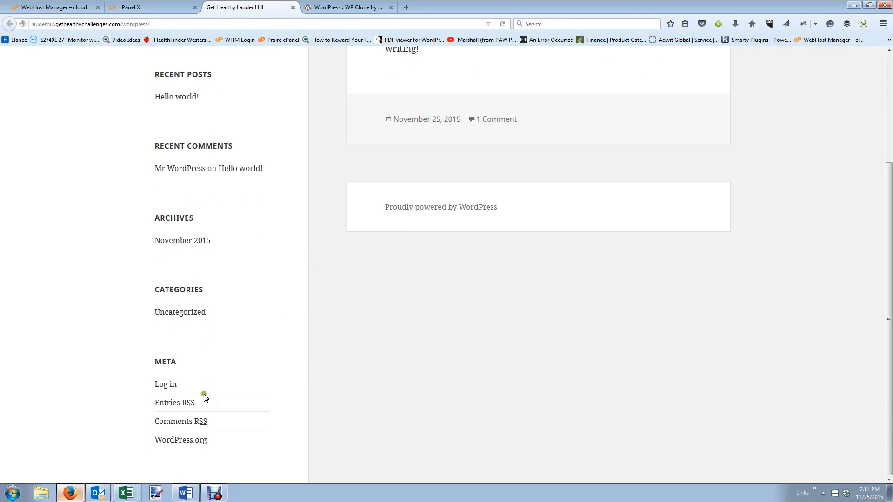
{"action": "left_click", "coordinate": [170, 385]}
{"action": "scroll", "coordinate": [469, 327], "scroll_direction": "up", "scroll_amount": 4}
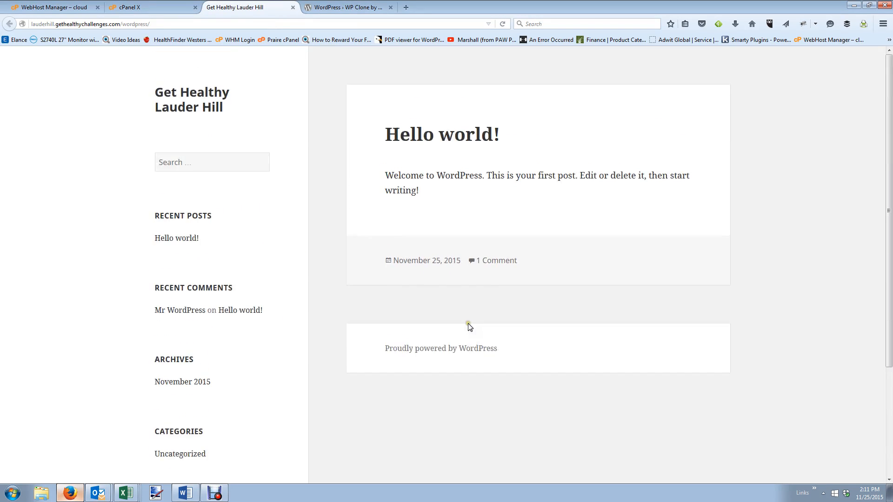
{"action": "scroll", "coordinate": [433, 315], "scroll_direction": "down", "scroll_amount": 4}
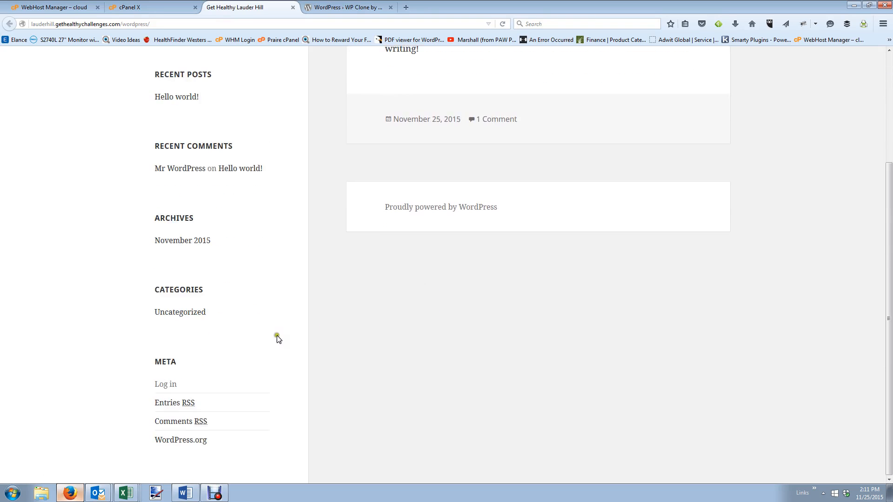
{"action": "left_click", "coordinate": [167, 386]}
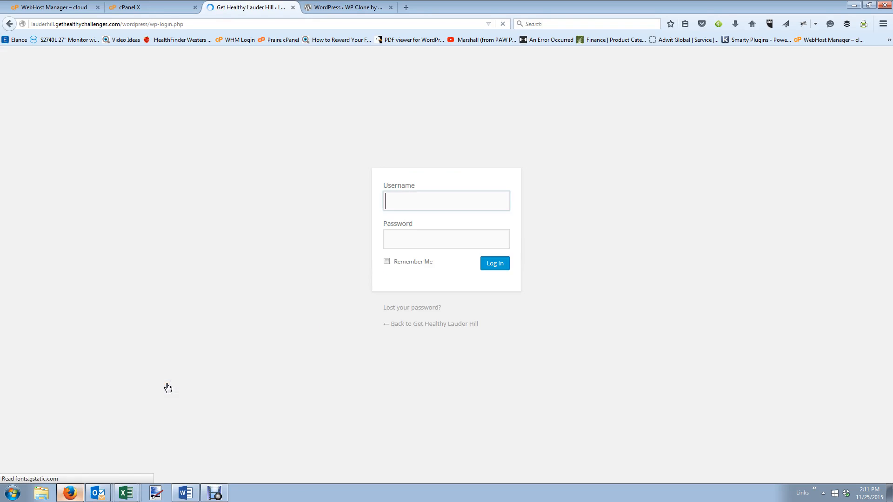
Sign in to the WordPress admin with the admin username and password.
{"action": "left_click", "coordinate": [423, 196]}
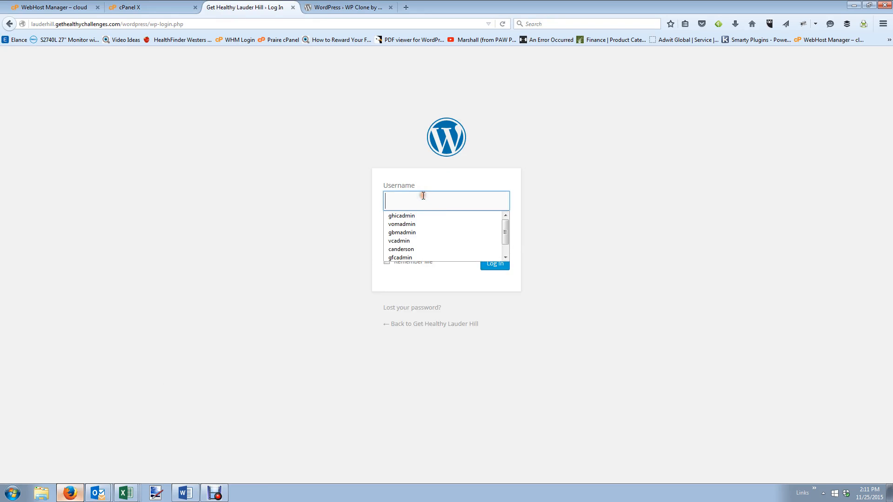
{"action": "type", "text": "f"}
{"action": "key", "text": "BackSpace"}
{"action": "type", "text": "ghcadmin"}
{"action": "key", "text": "Tab"}
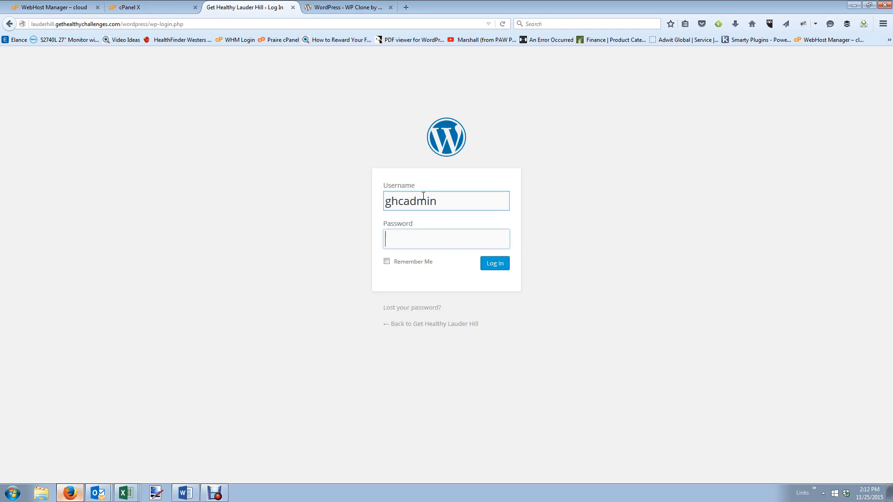
{"action": "type", "text": "*********"}
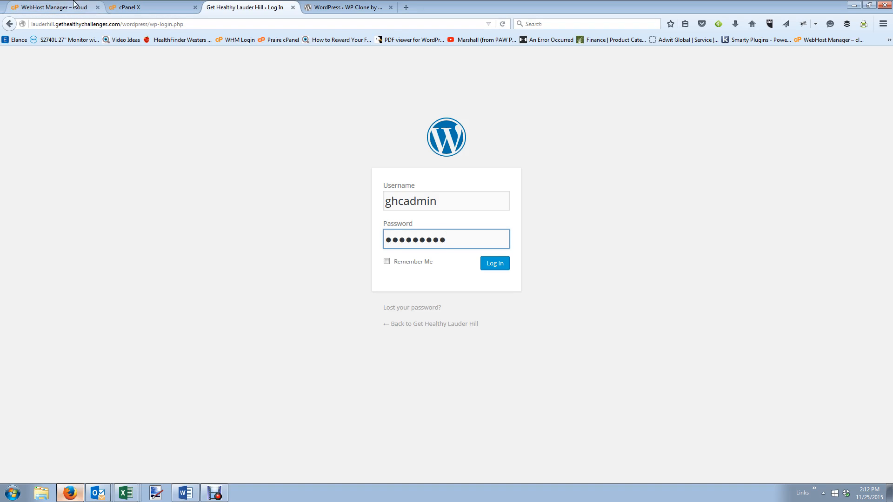
{"action": "left_click", "coordinate": [492, 265]}
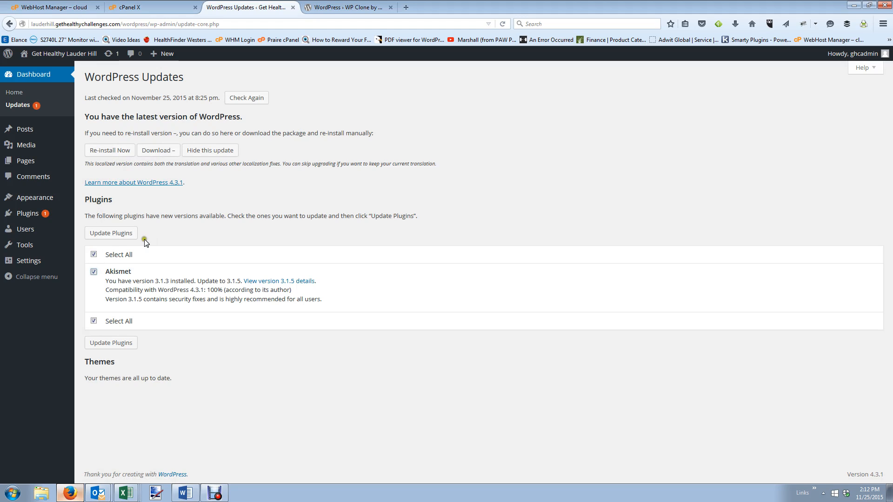
Update Akismet from 3.1.3 to 3.1.5 via Update Plugins.
{"action": "left_click", "coordinate": [99, 236]}
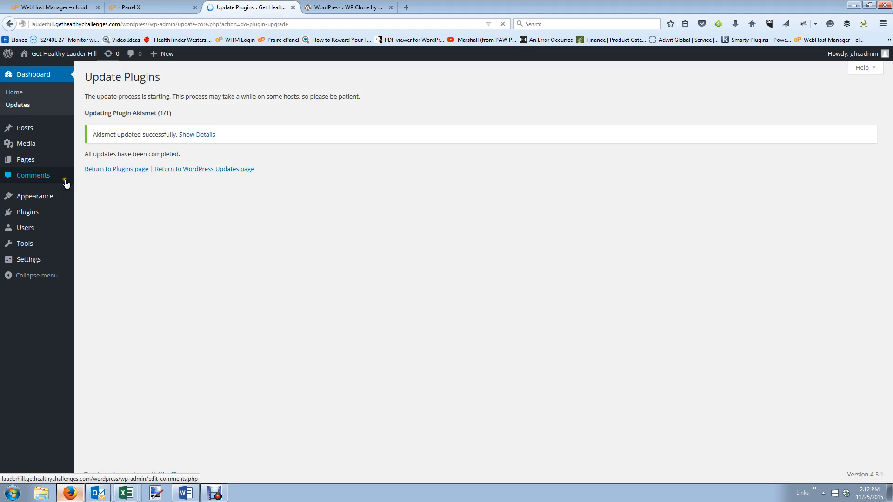
Open the theme upload form under Appearance > Themes > Add New.
{"action": "mouse_move", "coordinate": [46, 201]}
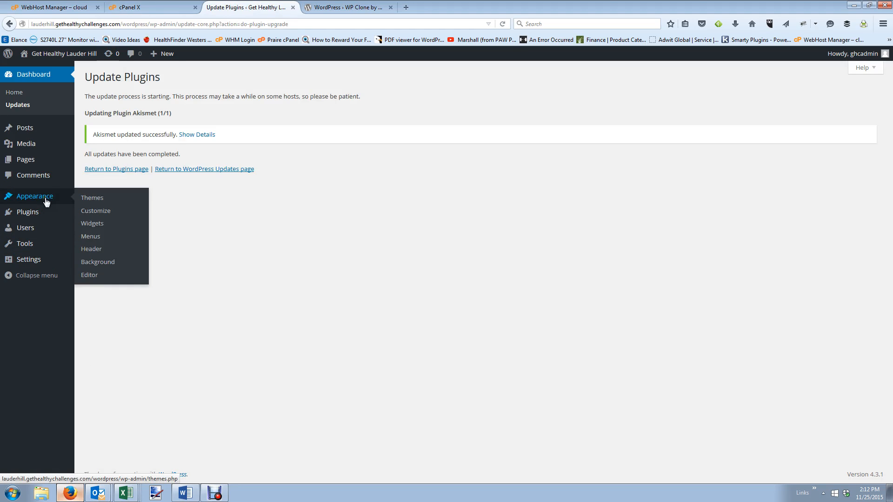
{"action": "left_click", "coordinate": [106, 202]}
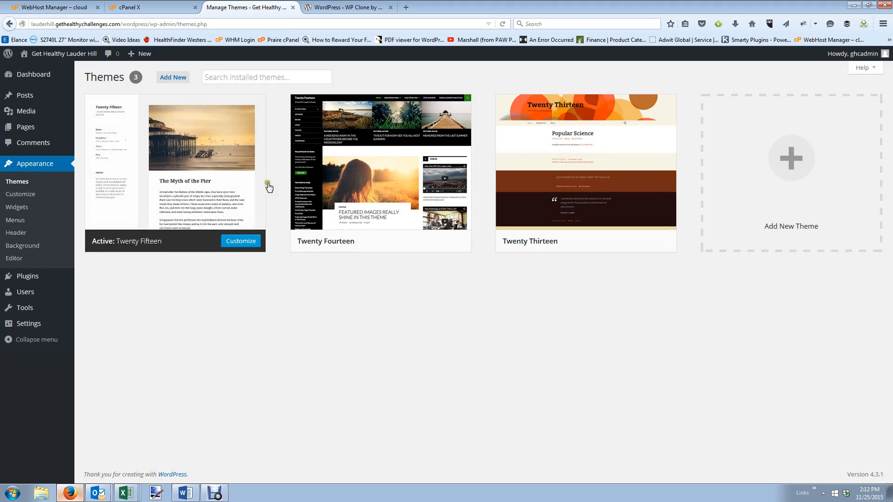
{"action": "left_click", "coordinate": [179, 78]}
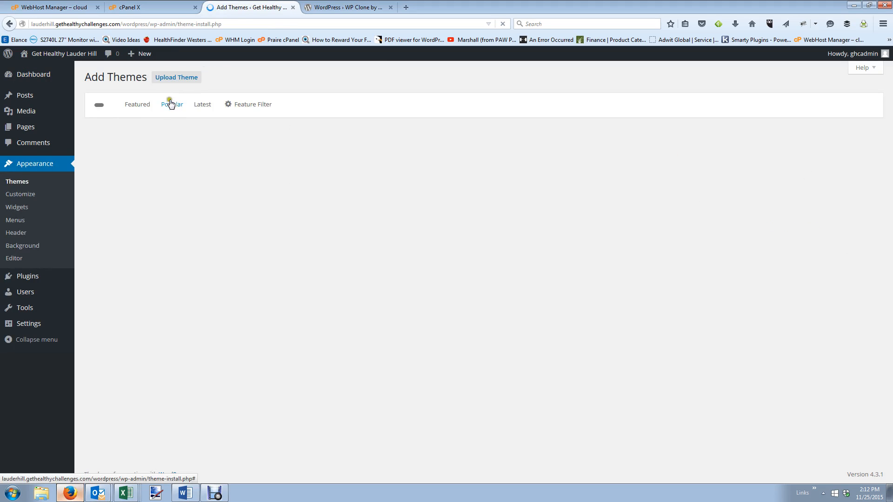
{"action": "left_click", "coordinate": [174, 80]}
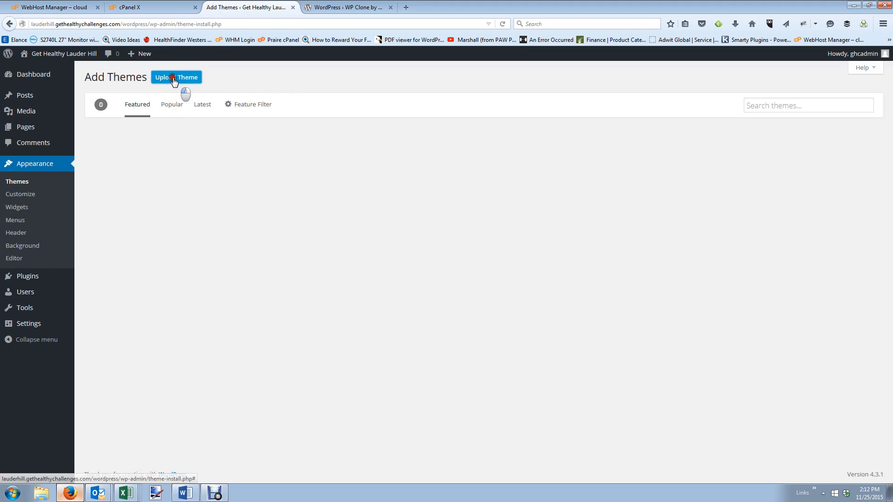
{"action": "left_click", "coordinate": [414, 160]}
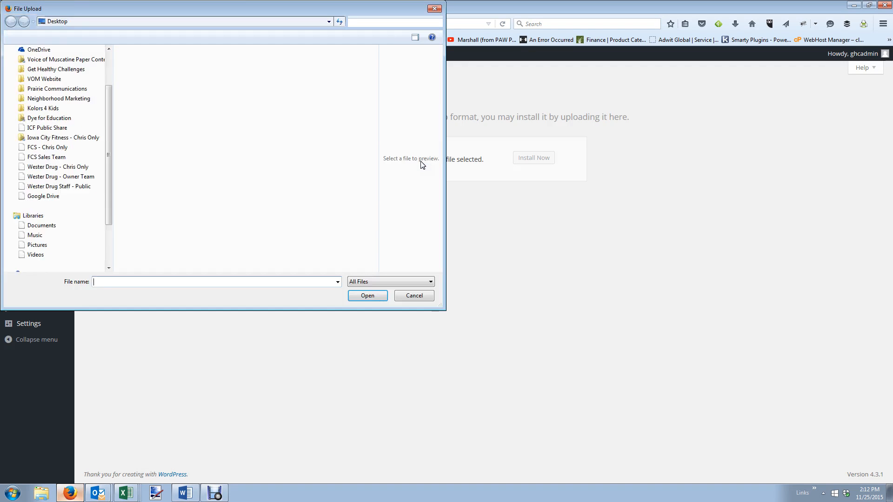
Upload Divi.zip from Dropbox > Neighborhood Marketing > Website Themes and Plug-ins, install and activate it.
{"action": "left_click", "coordinate": [109, 104]}
{"action": "left_click", "coordinate": [44, 83]}
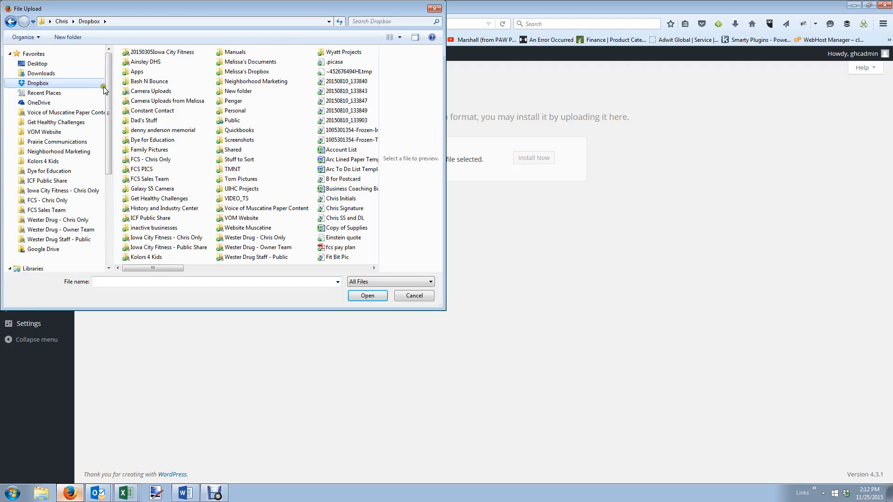
{"action": "double_click", "coordinate": [256, 81]}
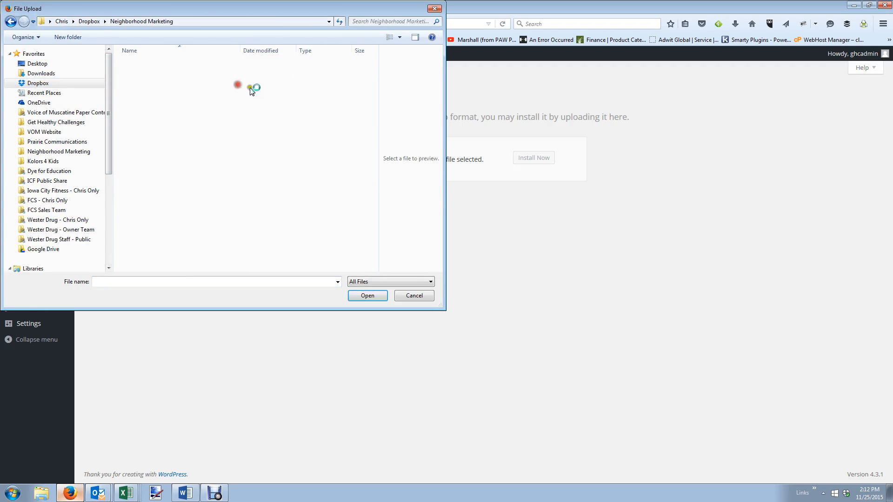
{"action": "left_click_drag", "start_coordinate": [373, 185], "coordinate": [377, 140]}
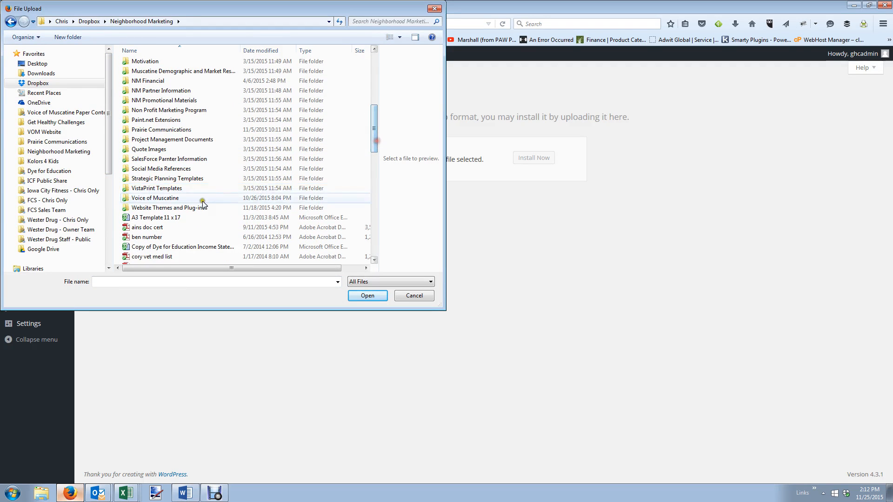
{"action": "double_click", "coordinate": [201, 207]}
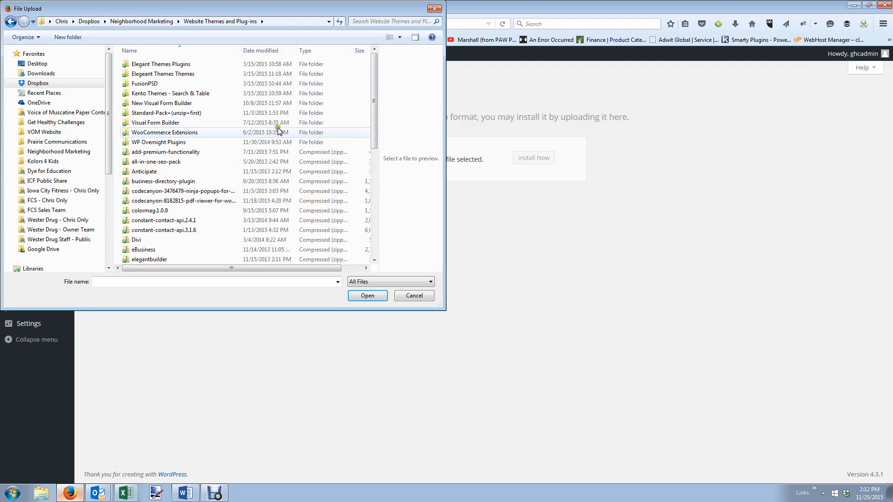
{"action": "double_click", "coordinate": [182, 240]}
{"action": "left_click", "coordinate": [535, 160]}
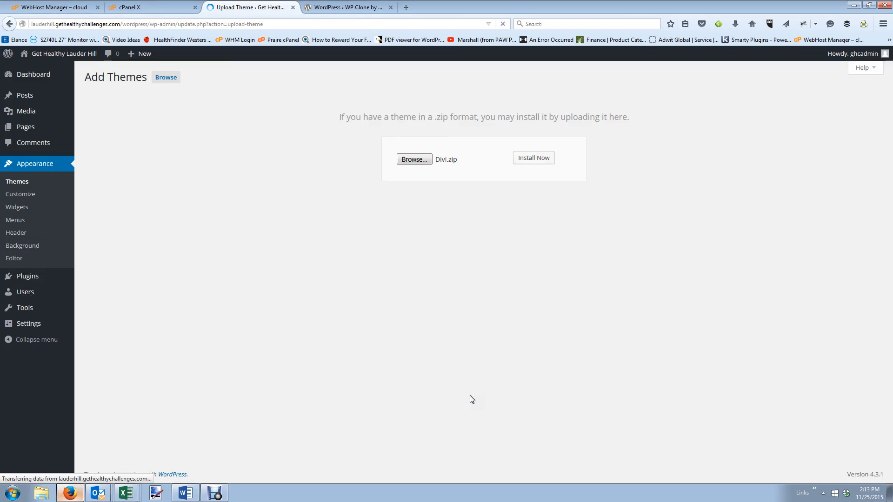
{"action": "left_click", "coordinate": [134, 142]}
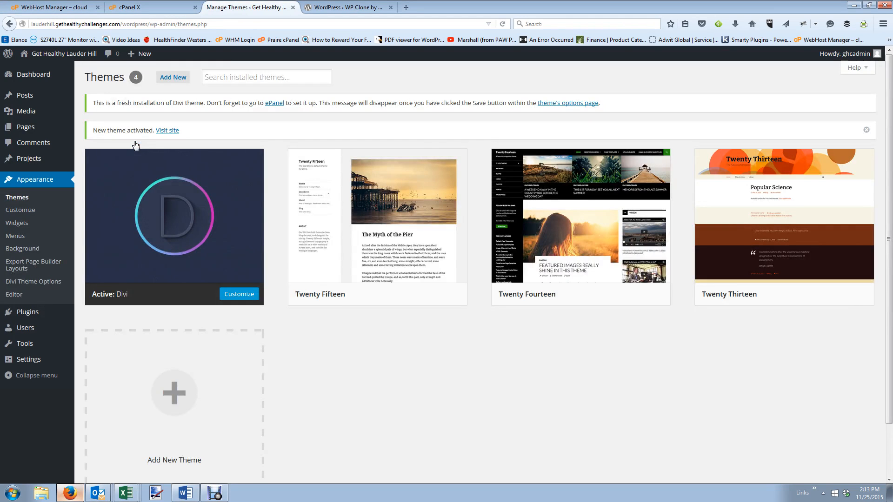
View the live Divi site in a new tab, then return to the themes page.
{"action": "mouse_move", "coordinate": [65, 55]}
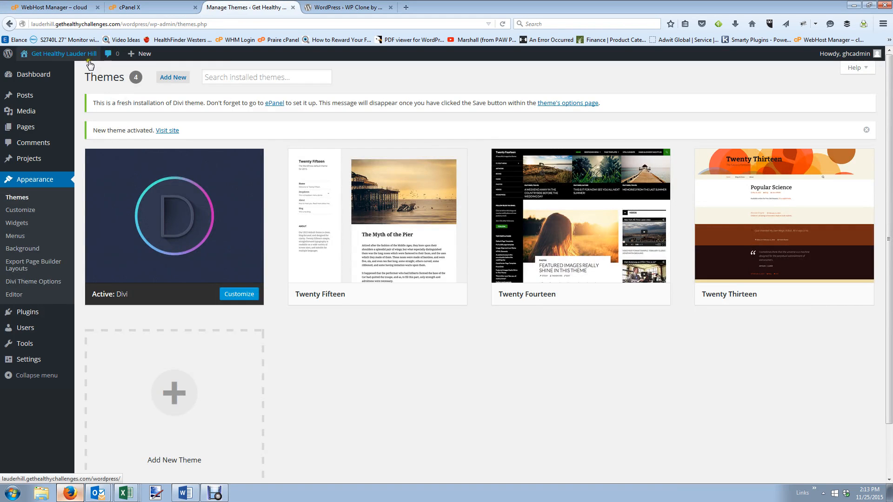
{"action": "right_click", "coordinate": [40, 72]}
{"action": "left_click", "coordinate": [84, 80]}
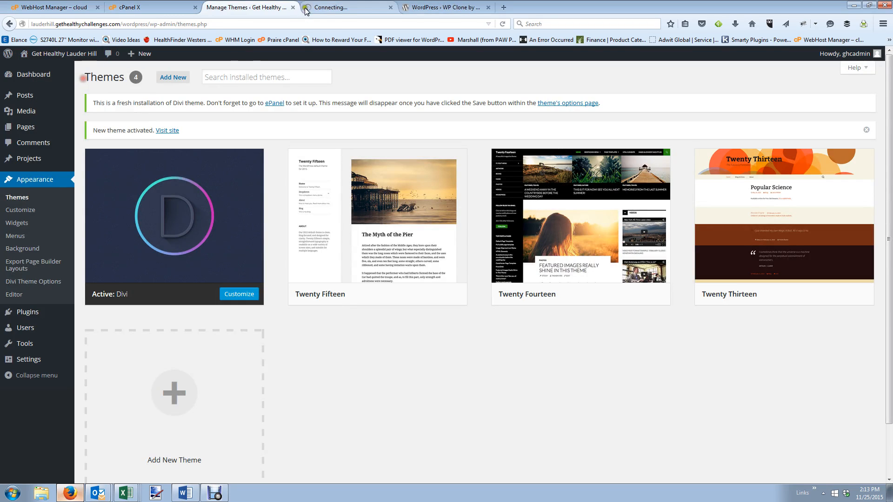
{"action": "left_click", "coordinate": [326, 8]}
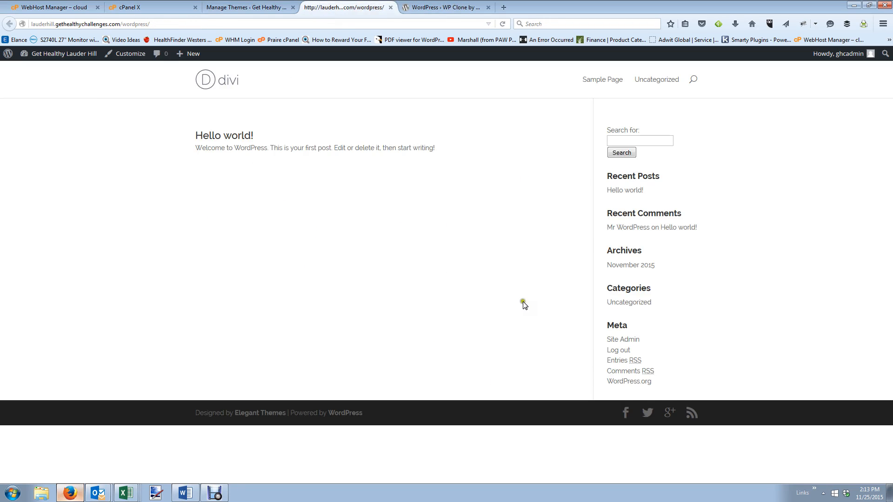
{"action": "left_click", "coordinate": [256, 7]}
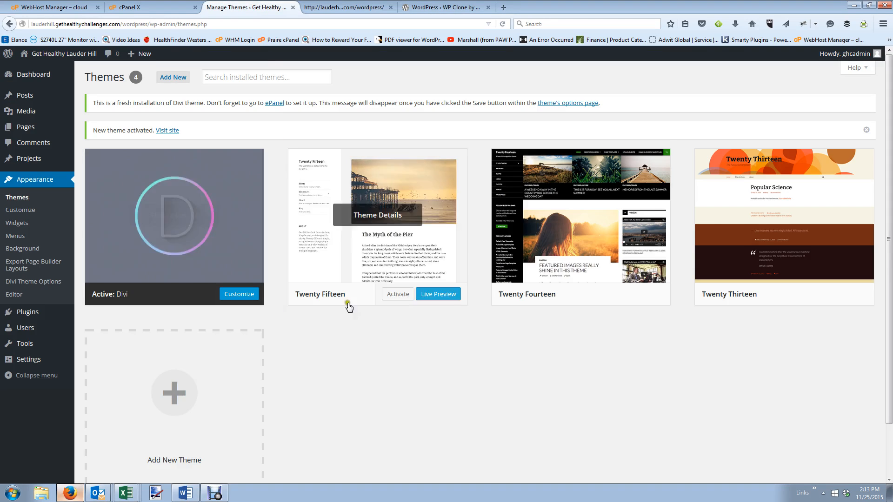
Delete the Twenty Fifteen, Twenty Fourteen and Twenty Thirteen themes, confirming each deletion.
{"action": "left_click", "coordinate": [351, 250]}
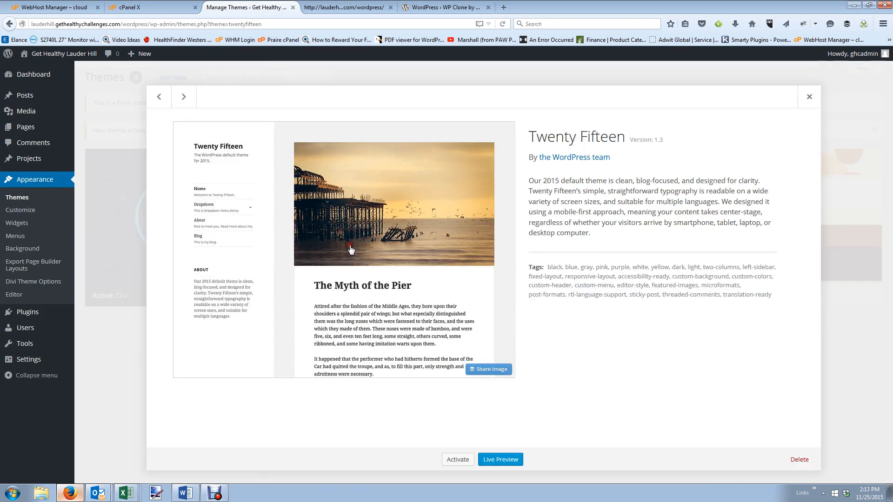
{"action": "left_click", "coordinate": [809, 460]}
{"action": "left_click", "coordinate": [461, 225]}
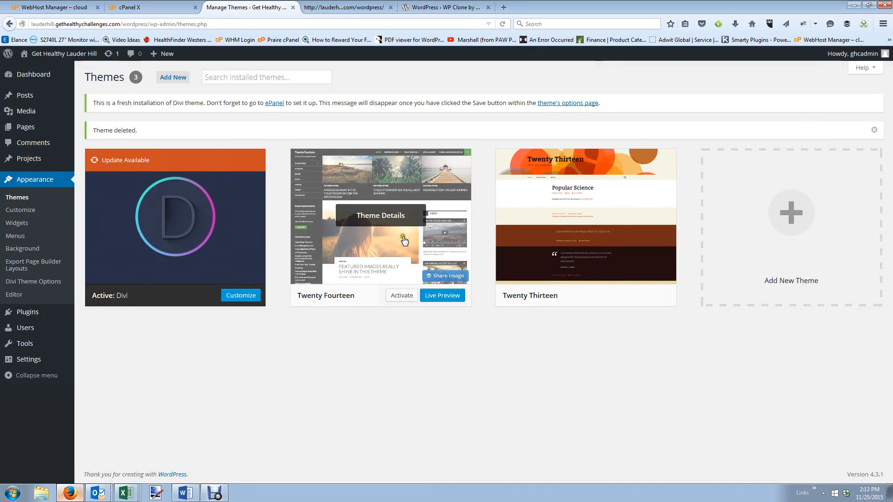
{"action": "left_click", "coordinate": [404, 241]}
{"action": "left_click", "coordinate": [793, 460]}
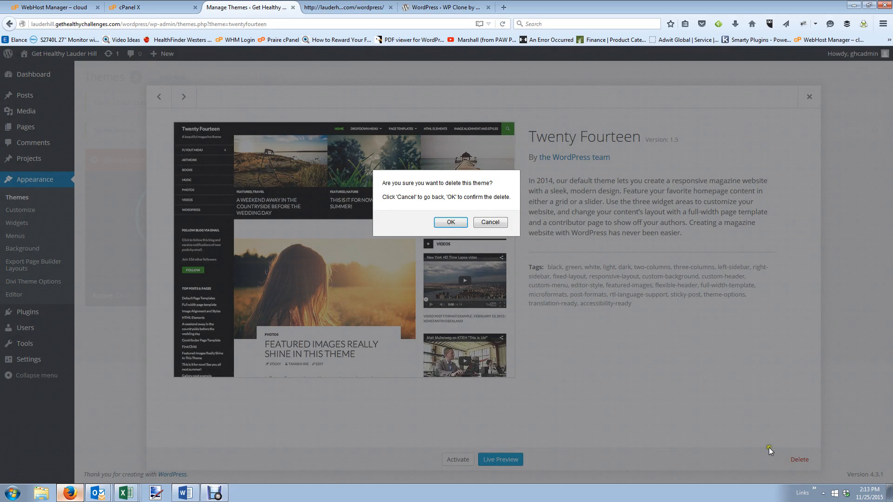
{"action": "left_click", "coordinate": [451, 222]}
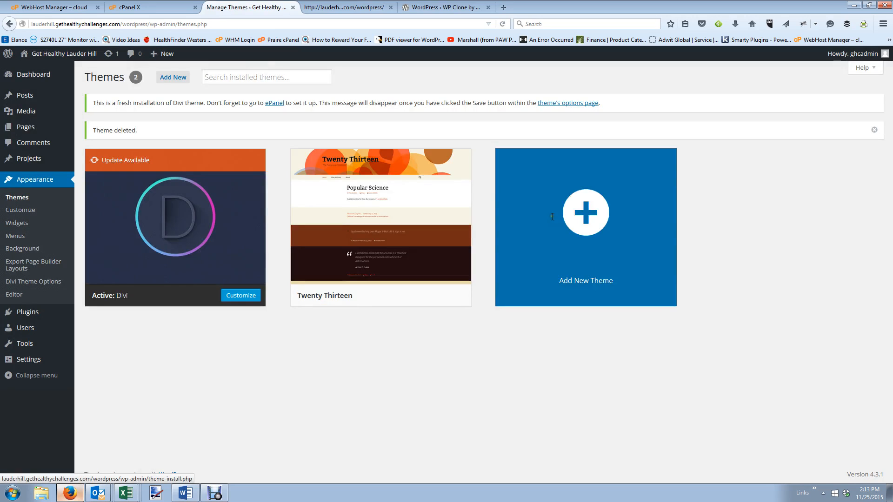
{"action": "left_click", "coordinate": [359, 233]}
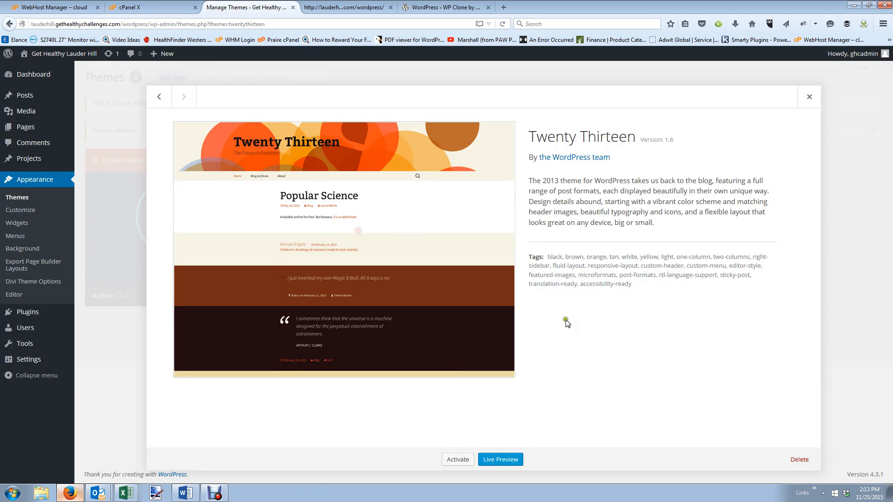
{"action": "left_click", "coordinate": [799, 460]}
{"action": "left_click", "coordinate": [454, 221]}
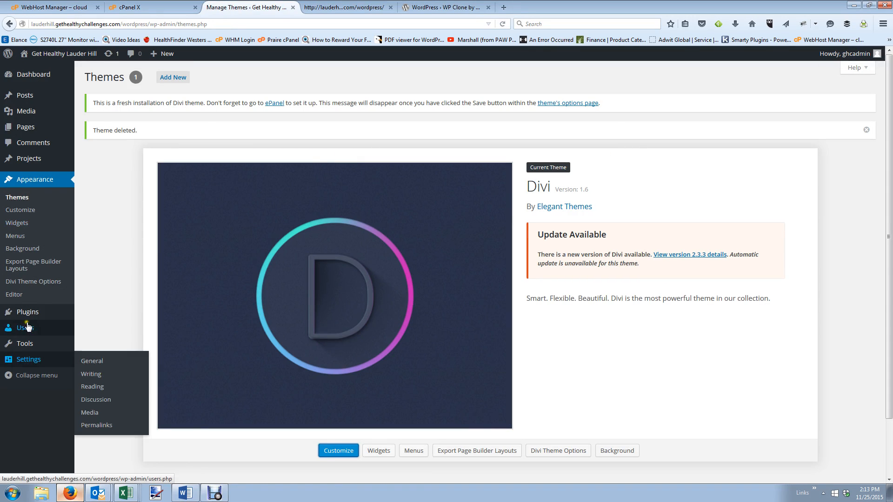
Add a new page from Pages and enter its title, 2016 Get Healthy Lauder Hill.
{"action": "mouse_move", "coordinate": [31, 311]}
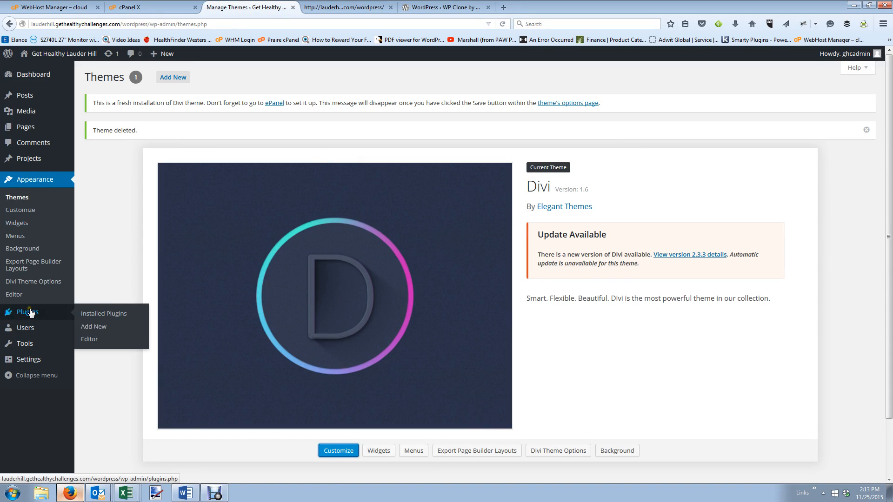
{"action": "left_click", "coordinate": [32, 133]}
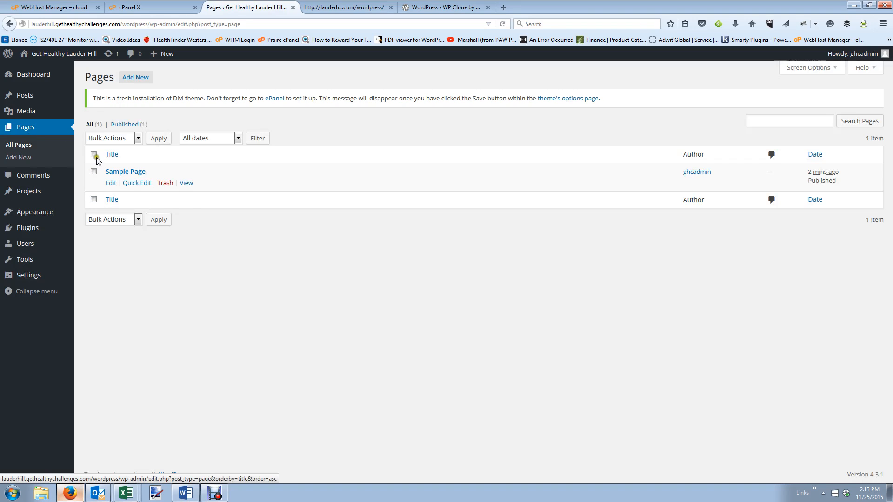
{"action": "left_click", "coordinate": [136, 78]}
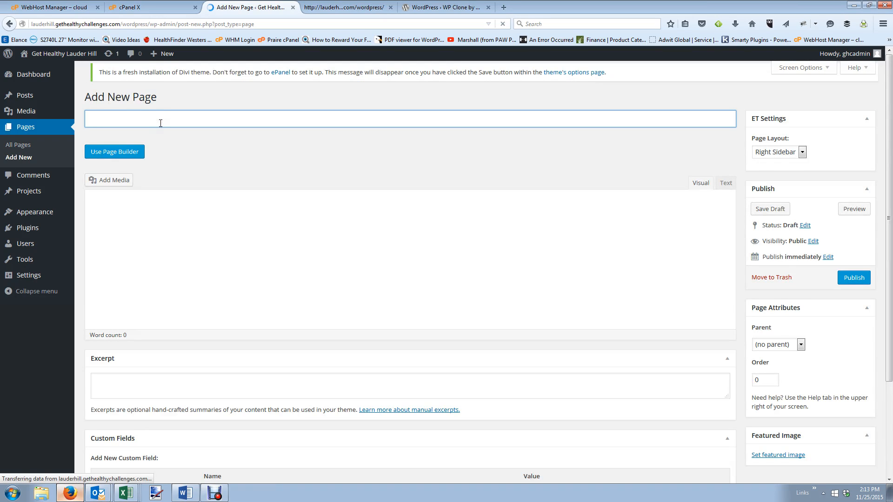
{"action": "type", "text": "2016 Lua"}
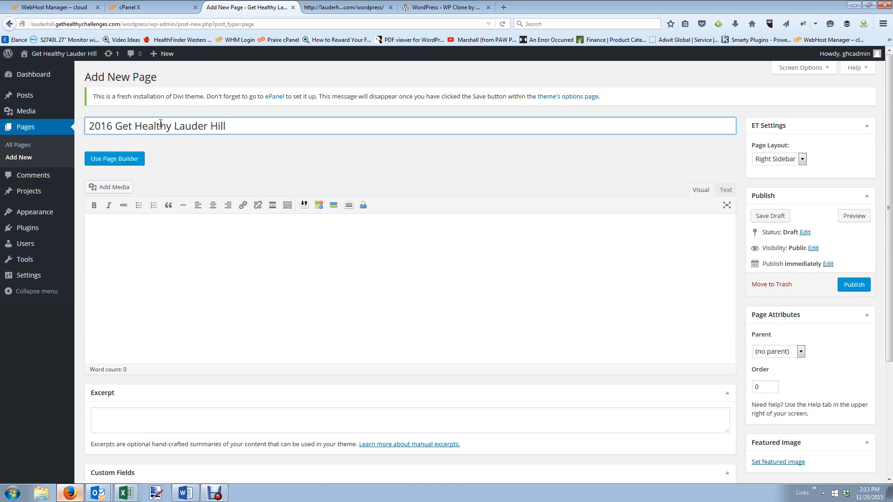
Publish the 2016 Get Healthy Lauder Hill page and go to Plugins > Add New.
{"action": "left_click", "coordinate": [854, 284]}
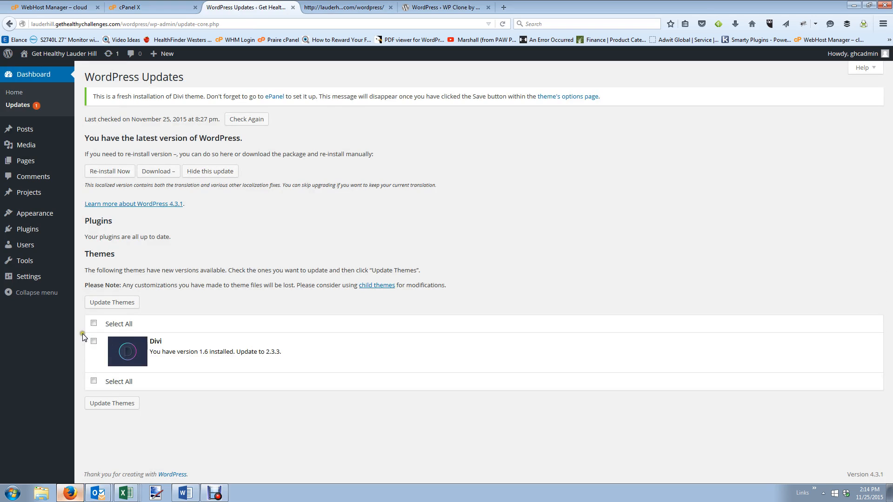
{"action": "left_click", "coordinate": [34, 231]}
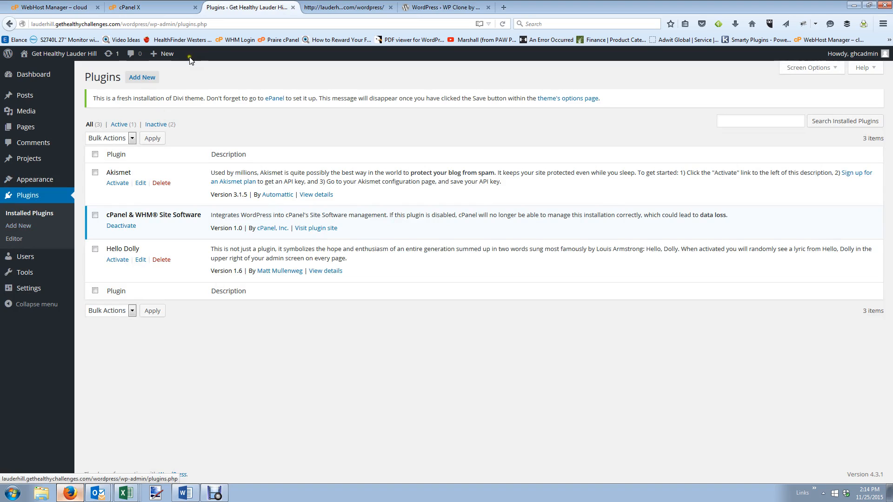
{"action": "left_click", "coordinate": [144, 82]}
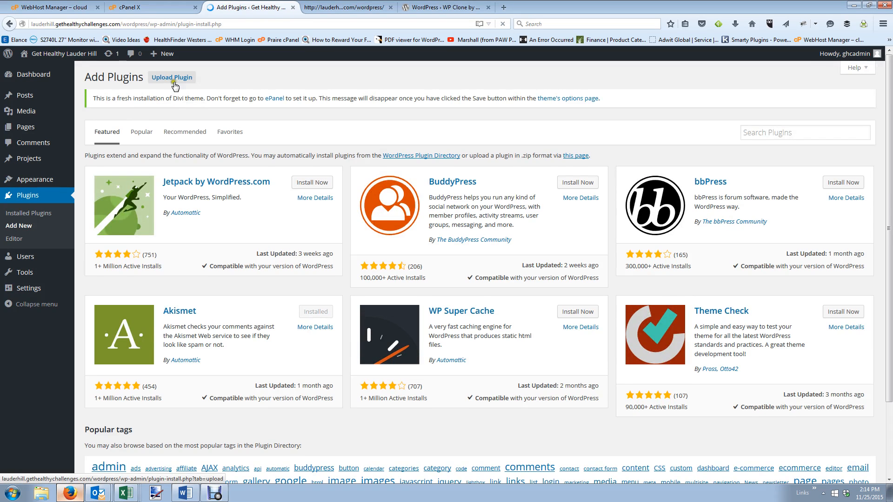
Upload elegant-themes-updater.zip from the Elegant Themes Plugins folder, then install and activate it.
{"action": "left_click", "coordinate": [176, 82]}
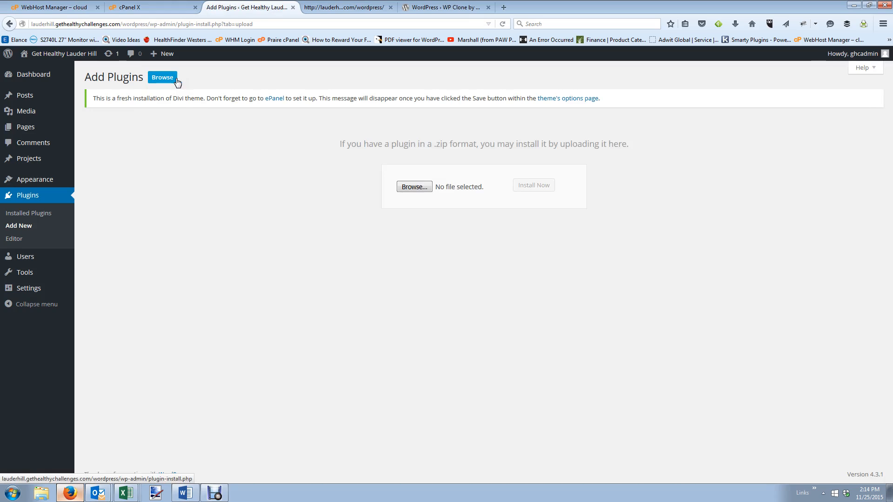
{"action": "left_click", "coordinate": [417, 188]}
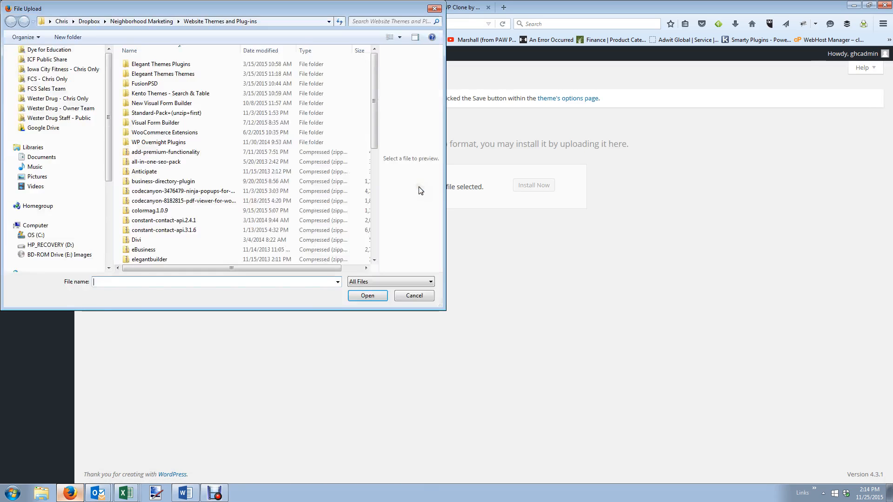
{"action": "double_click", "coordinate": [200, 65]}
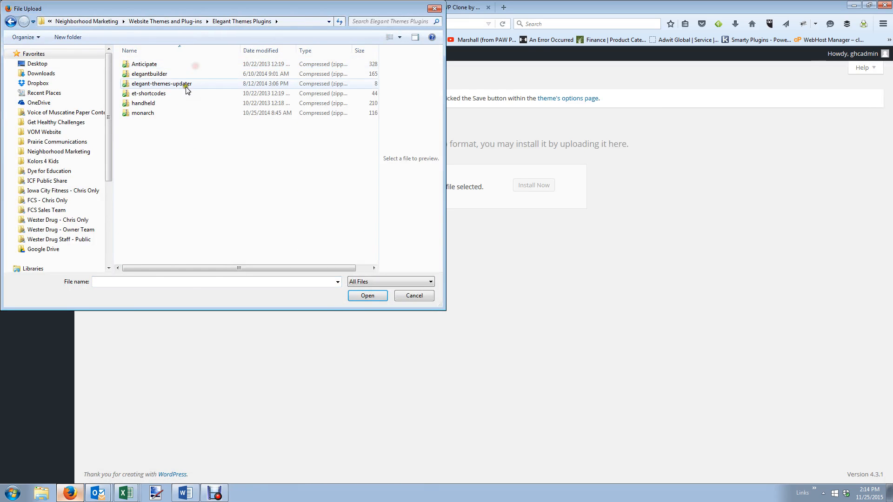
{"action": "double_click", "coordinate": [178, 84]}
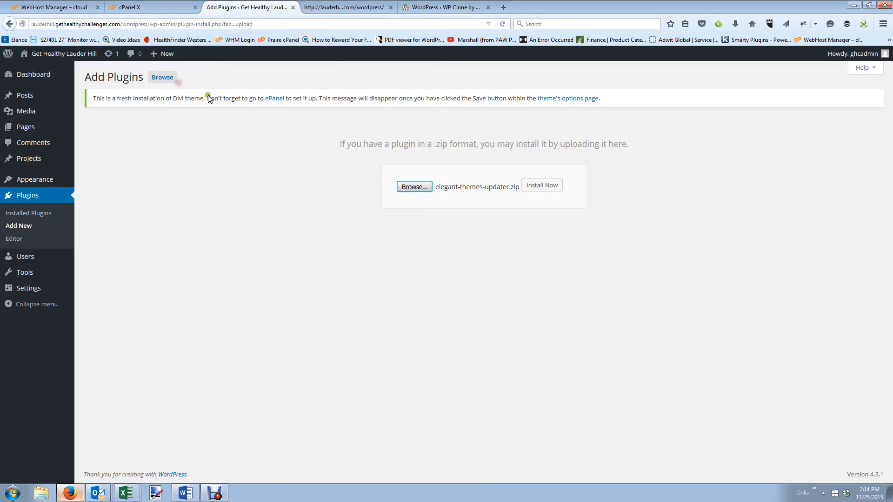
{"action": "left_click", "coordinate": [552, 186]}
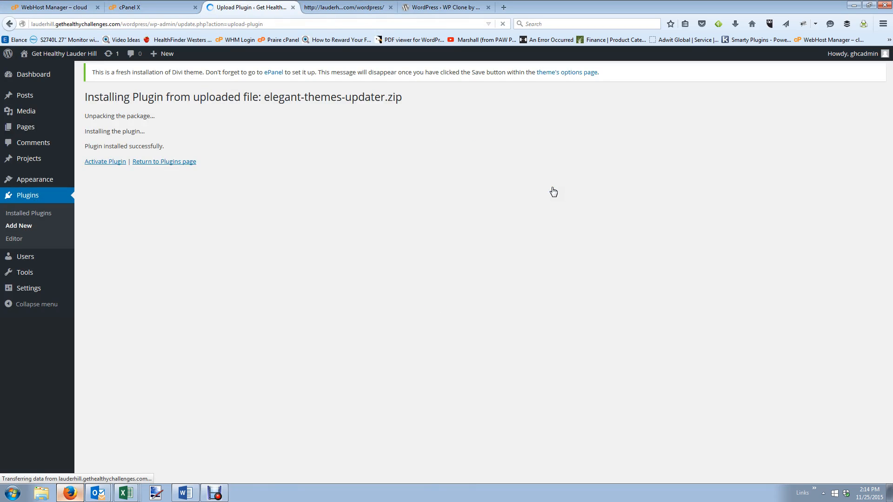
{"action": "left_click", "coordinate": [98, 162]}
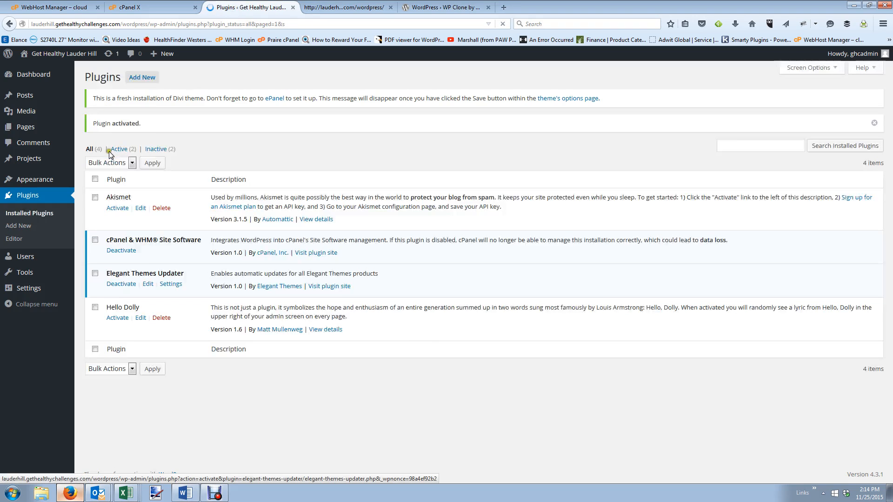
{"action": "left_click", "coordinate": [171, 286]}
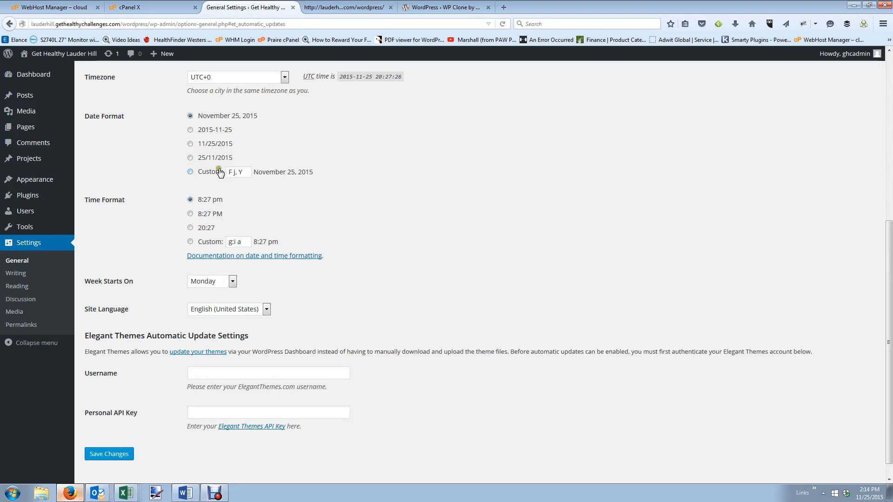
Set the timezone to Chicago, the date format to 11/25/2015, and weeks to start on Sunday.
{"action": "scroll", "coordinate": [219, 169], "scroll_direction": "up", "scroll_amount": 7}
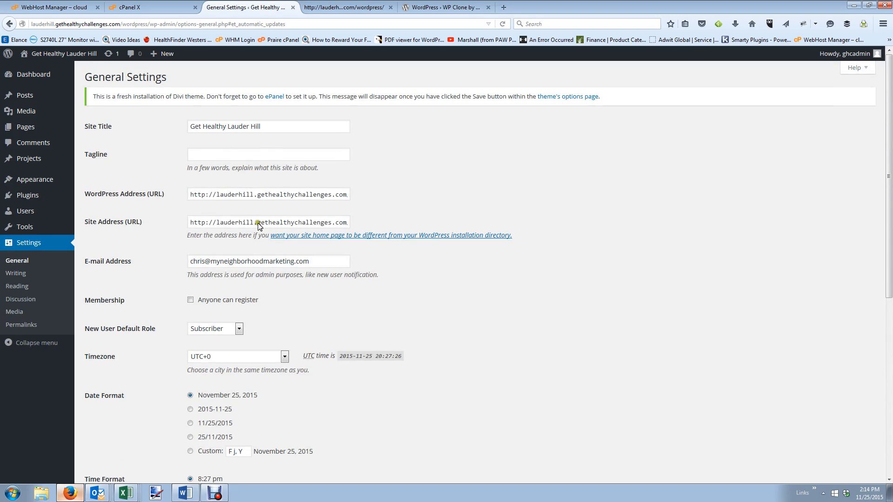
{"action": "scroll", "coordinate": [220, 292], "scroll_direction": "down", "scroll_amount": 4}
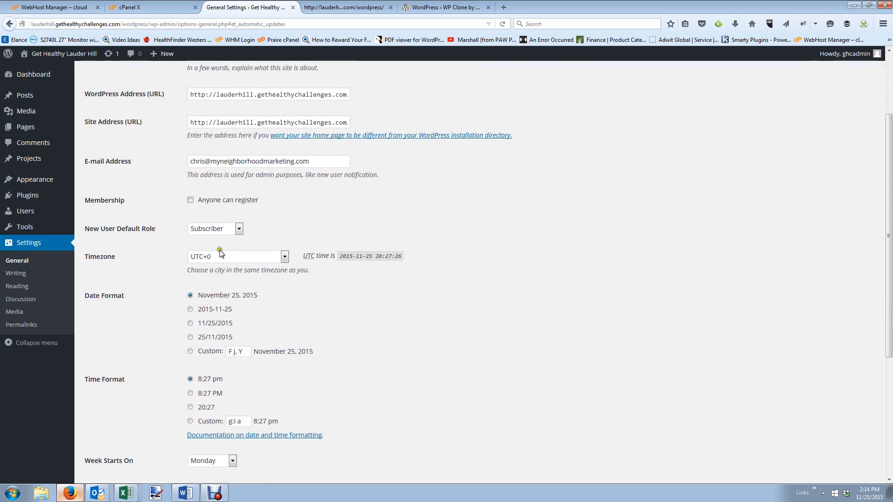
{"action": "left_click", "coordinate": [220, 249]}
{"action": "scroll", "coordinate": [239, 298], "scroll_direction": "up", "scroll_amount": 20}
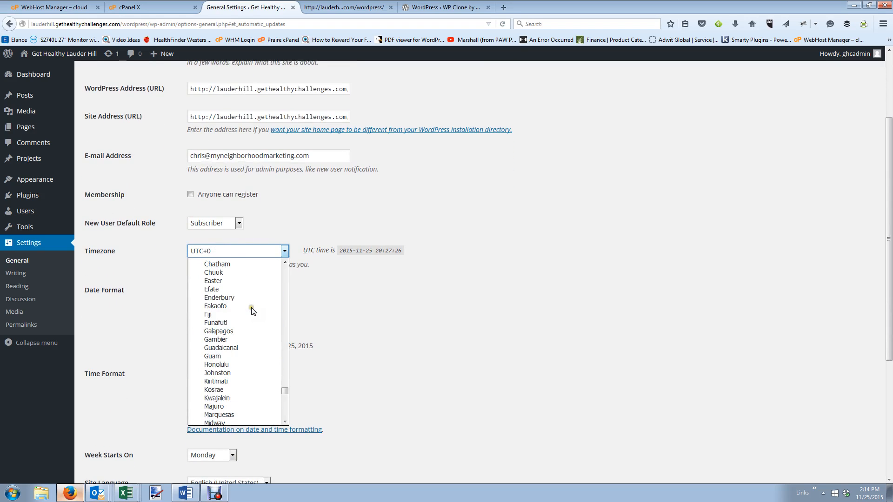
{"action": "scroll", "coordinate": [245, 311], "scroll_direction": "up", "scroll_amount": 20}
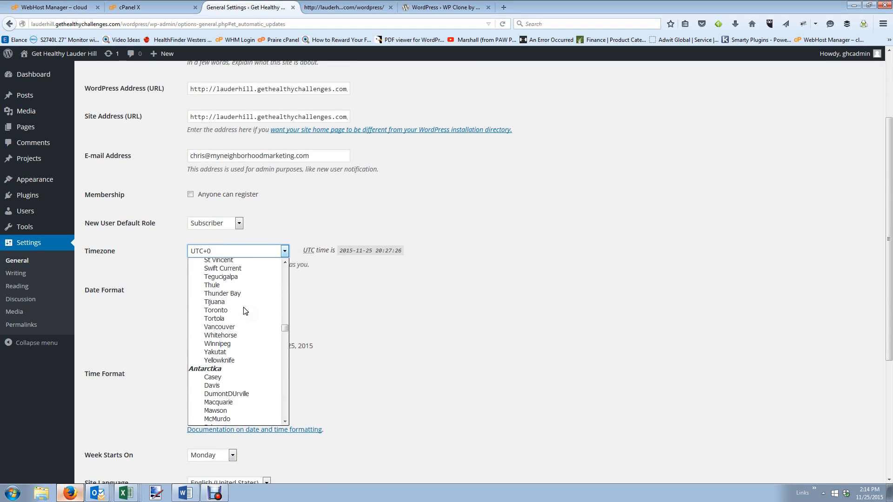
{"action": "scroll", "coordinate": [244, 311], "scroll_direction": "up", "scroll_amount": 20}
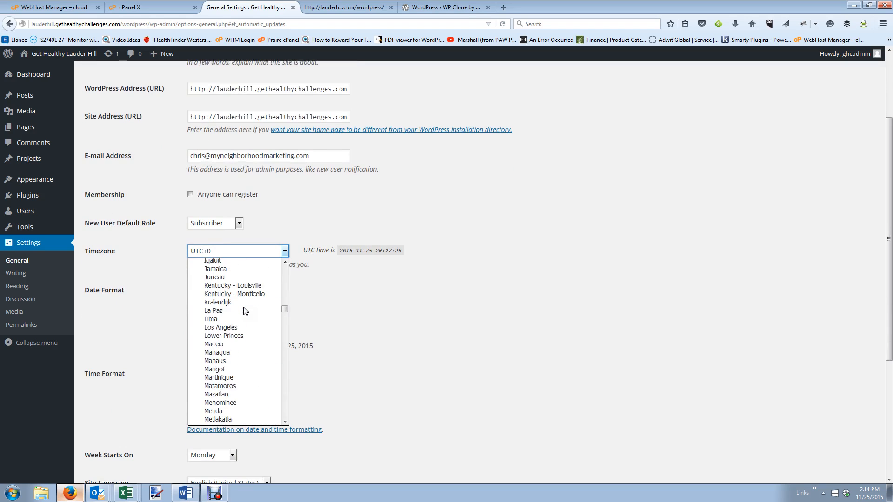
{"action": "scroll", "coordinate": [245, 311], "scroll_direction": "up", "scroll_amount": 6}
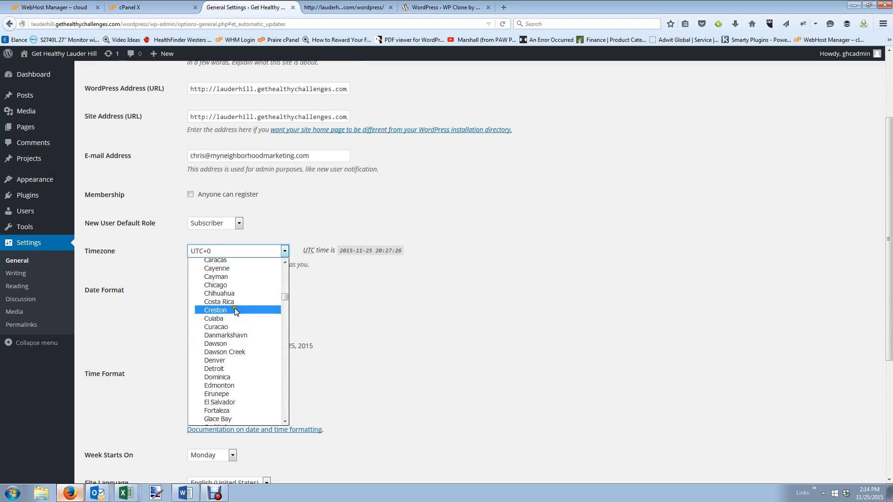
{"action": "left_click", "coordinate": [230, 285]}
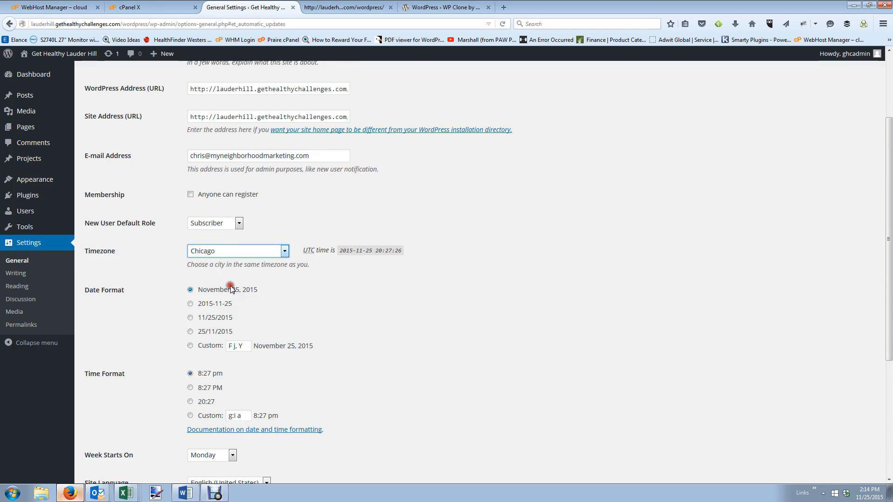
{"action": "left_click", "coordinate": [191, 318]}
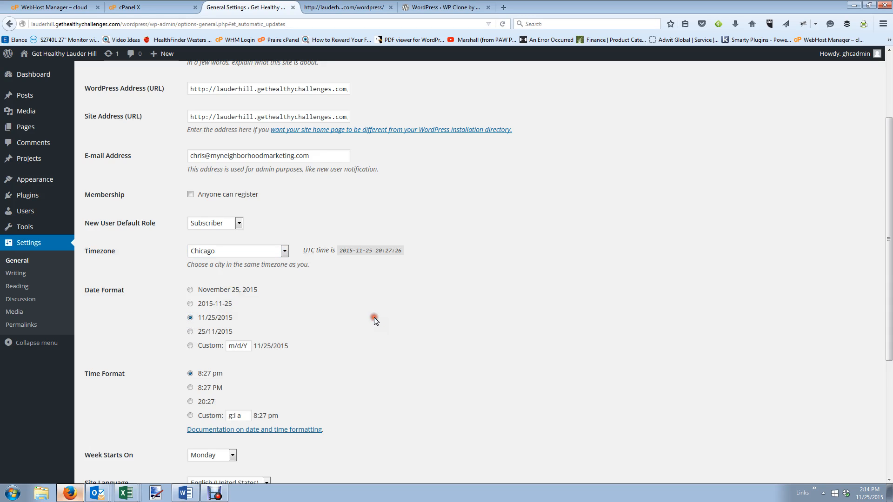
{"action": "scroll", "coordinate": [375, 320], "scroll_direction": "down", "scroll_amount": 3}
{"action": "left_click", "coordinate": [230, 296]}
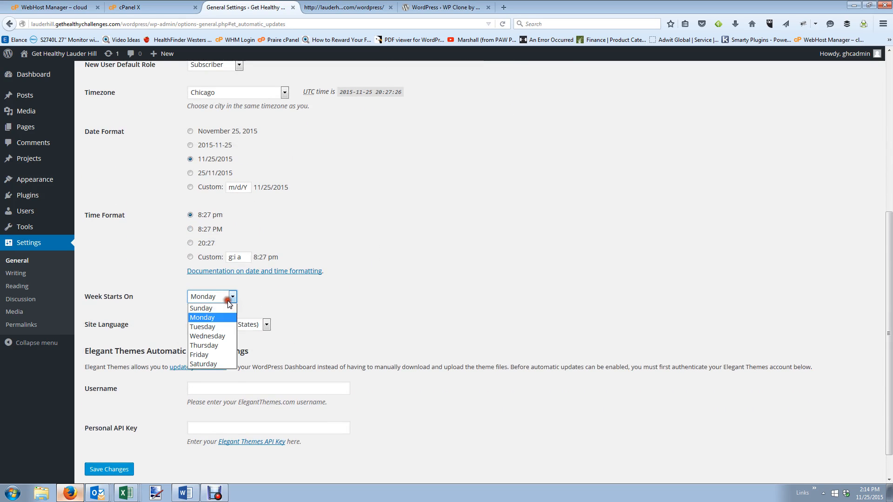
{"action": "left_click", "coordinate": [209, 309]}
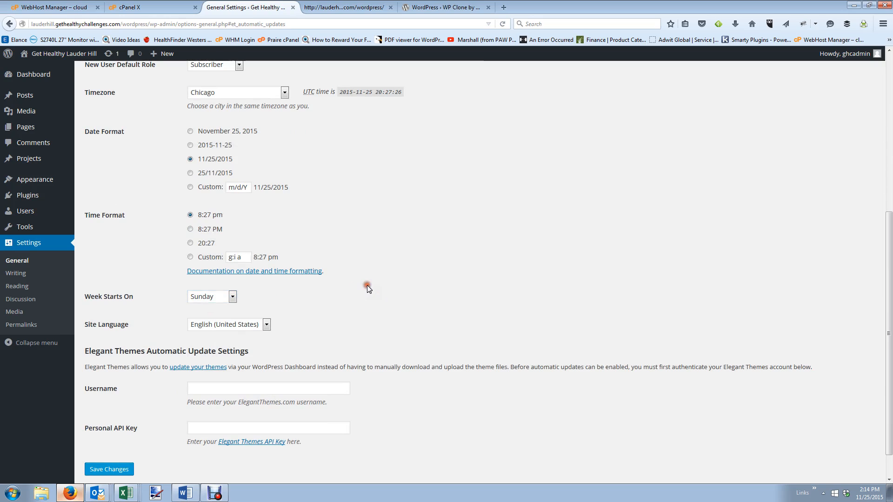
Fill in the saved Elegant Themes username and API key, then save the General Settings.
{"action": "scroll", "coordinate": [367, 288], "scroll_direction": "down", "scroll_amount": 1}
{"action": "left_click", "coordinate": [208, 356]}
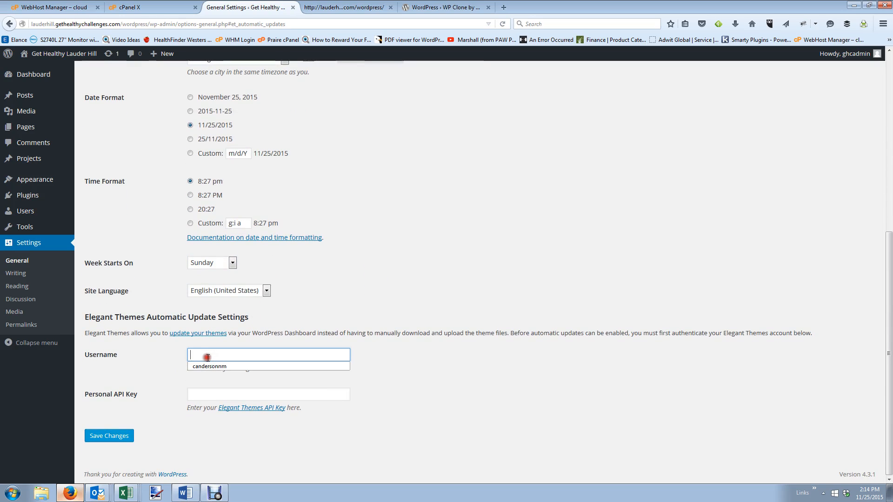
{"action": "key", "text": "Down"}
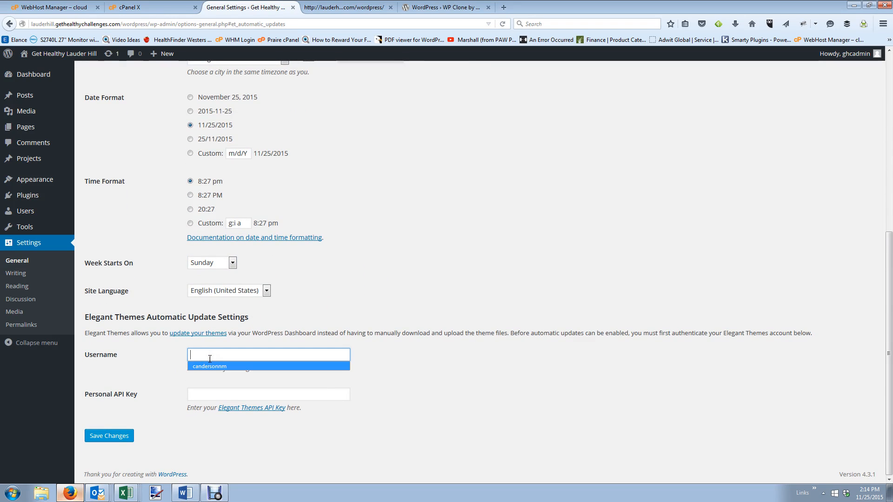
{"action": "key", "text": "Tab"}
{"action": "left_click", "coordinate": [192, 395]}
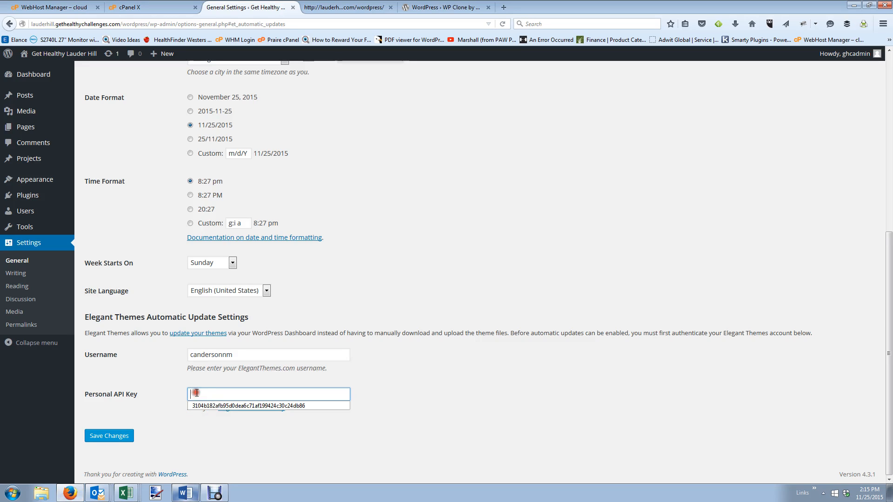
{"action": "left_click", "coordinate": [208, 406]}
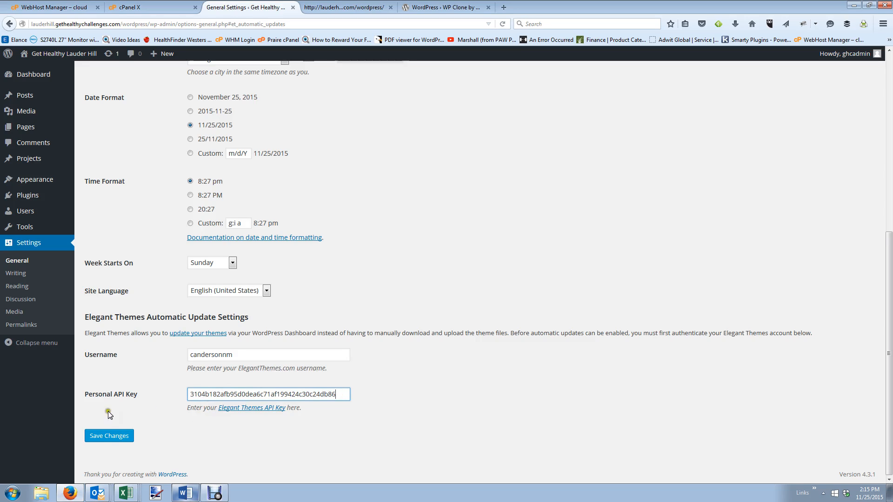
{"action": "left_click", "coordinate": [100, 438]}
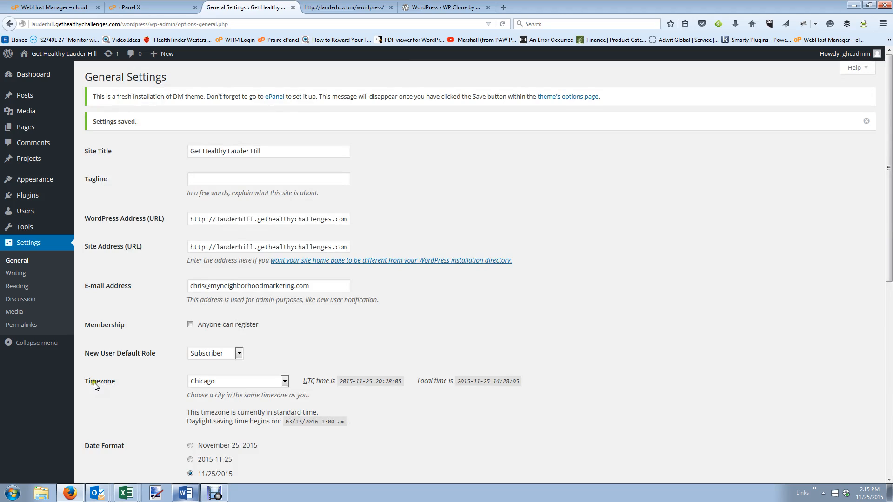
Update Divi twice from the Themes page to reach version 2.5.6, then dismiss the welcome notice.
{"action": "mouse_move", "coordinate": [26, 182]}
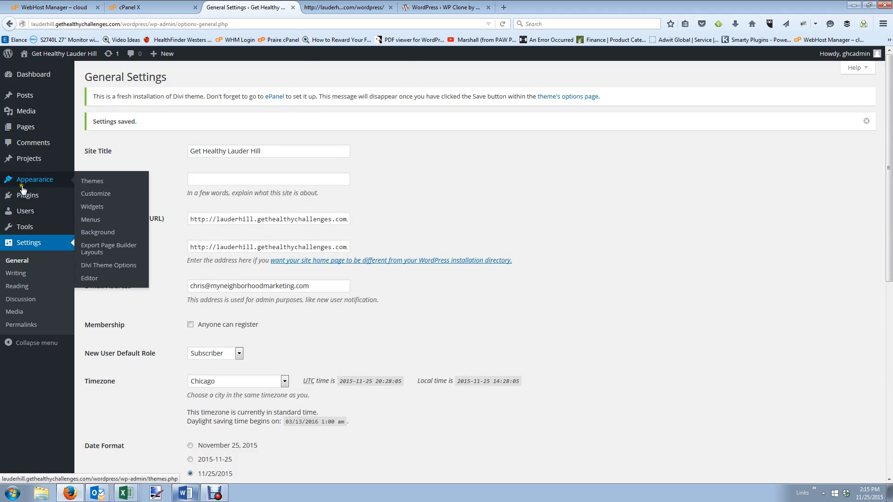
{"action": "left_click", "coordinate": [102, 187]}
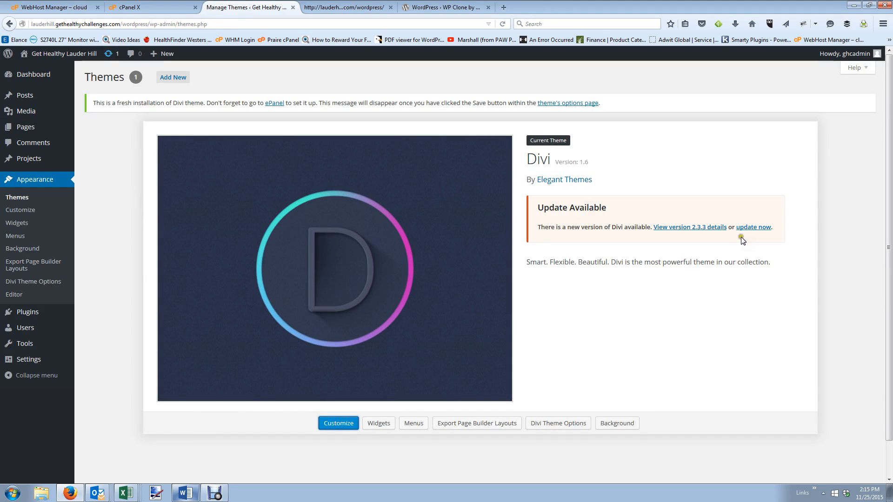
{"action": "left_click", "coordinate": [744, 228]}
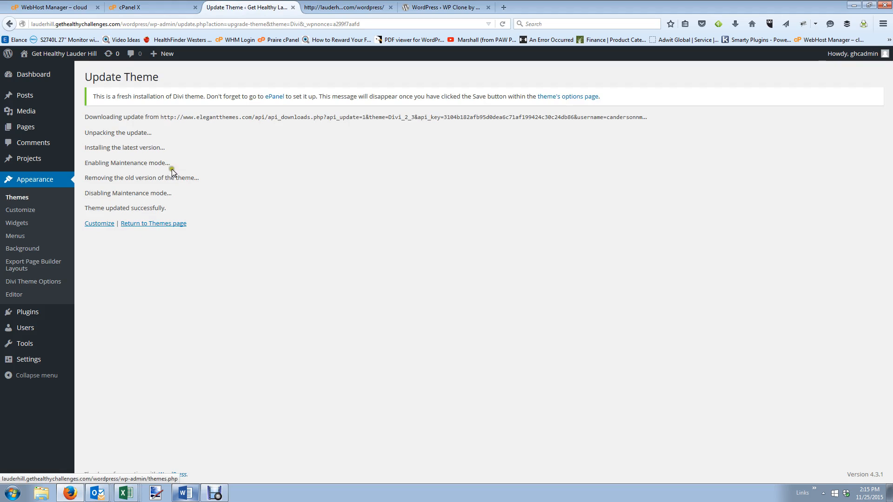
{"action": "left_click", "coordinate": [157, 224]}
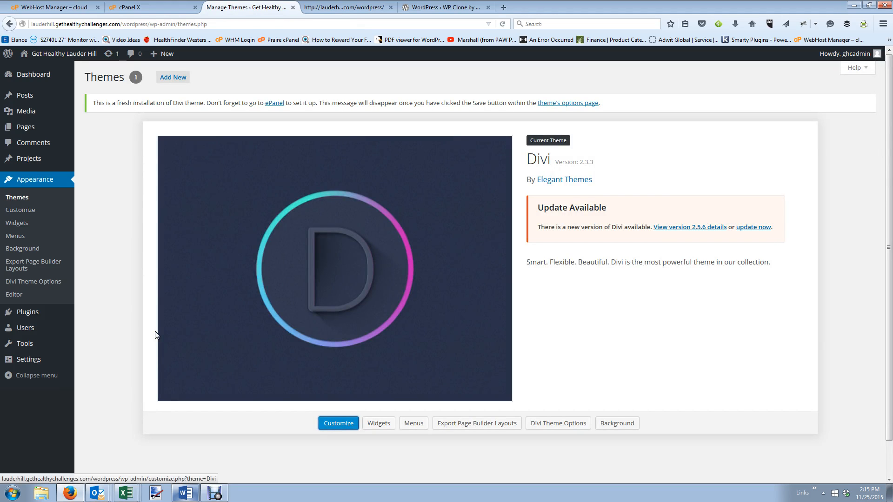
{"action": "left_click", "coordinate": [754, 227]}
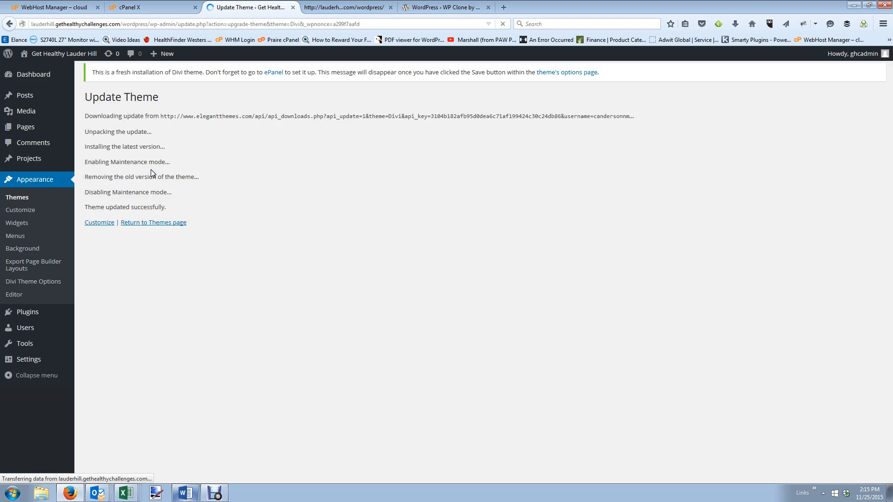
{"action": "left_click", "coordinate": [149, 223]}
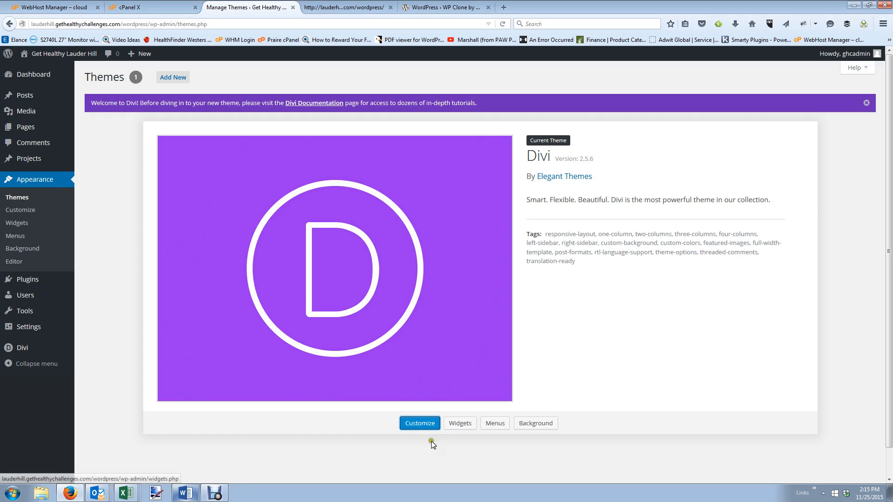
{"action": "left_click", "coordinate": [702, 352]}
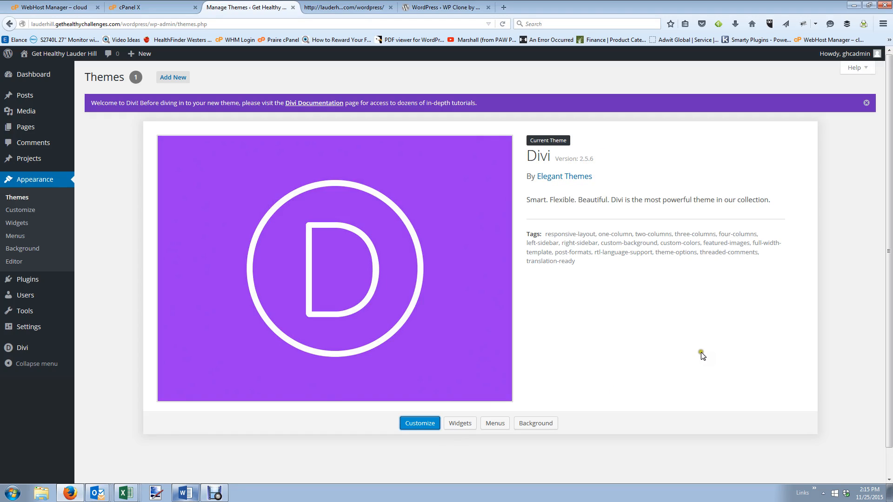
{"action": "left_click", "coordinate": [865, 104]}
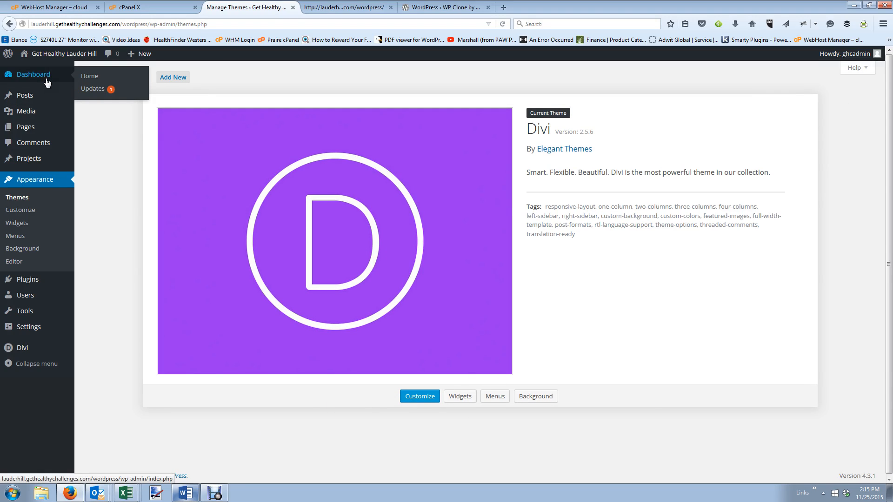
{"action": "left_click", "coordinate": [328, 8]}
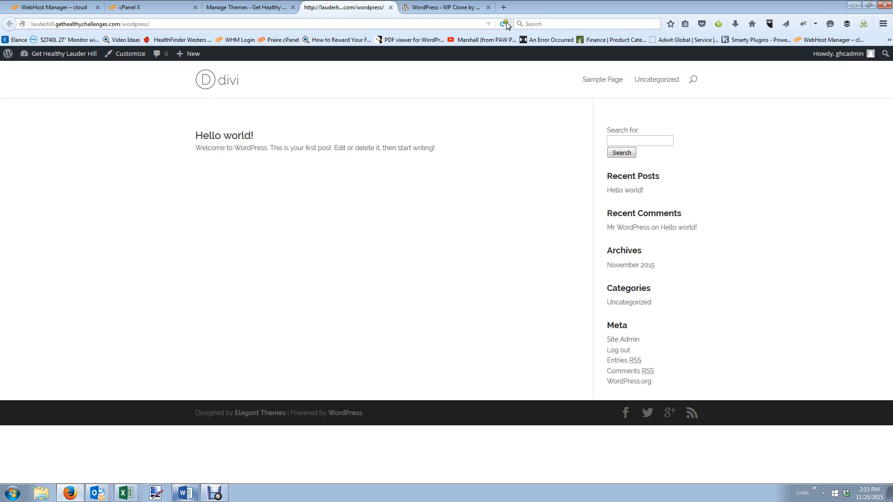
{"action": "left_click", "coordinate": [504, 22]}
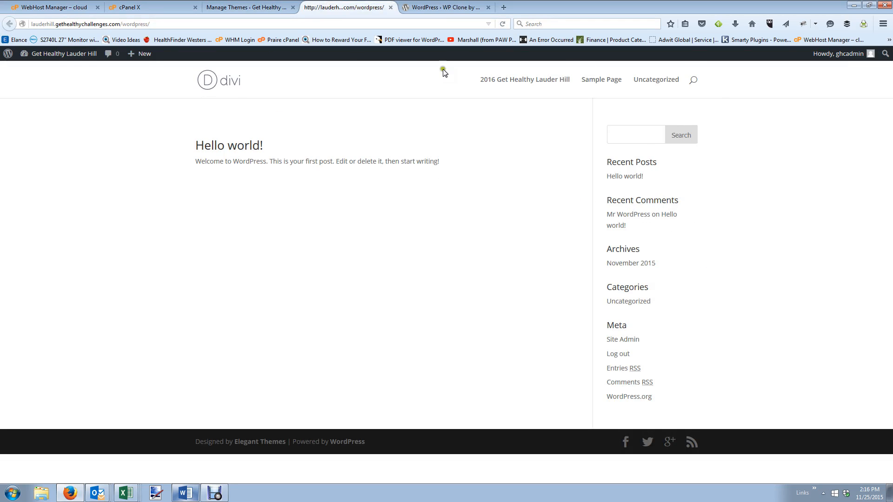
{"action": "left_click", "coordinate": [232, 10]}
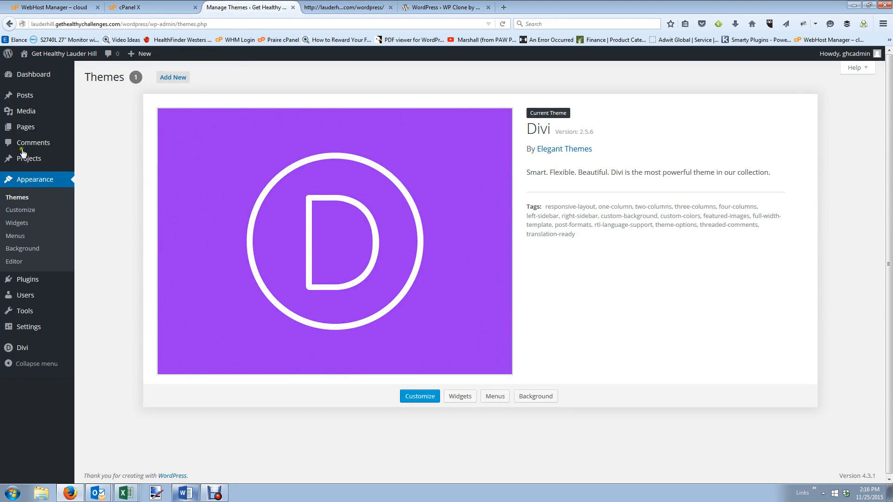
{"action": "mouse_move", "coordinate": [25, 130]}
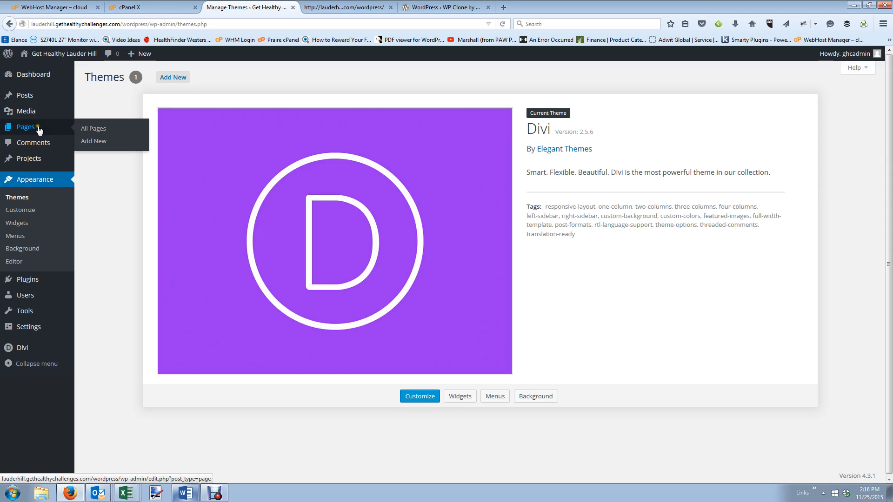
Edit the '2016 Get Healthy Lauder Hill' page, switch it to the Divi Builder, and open its first section's settings.
{"action": "left_click", "coordinate": [94, 129]}
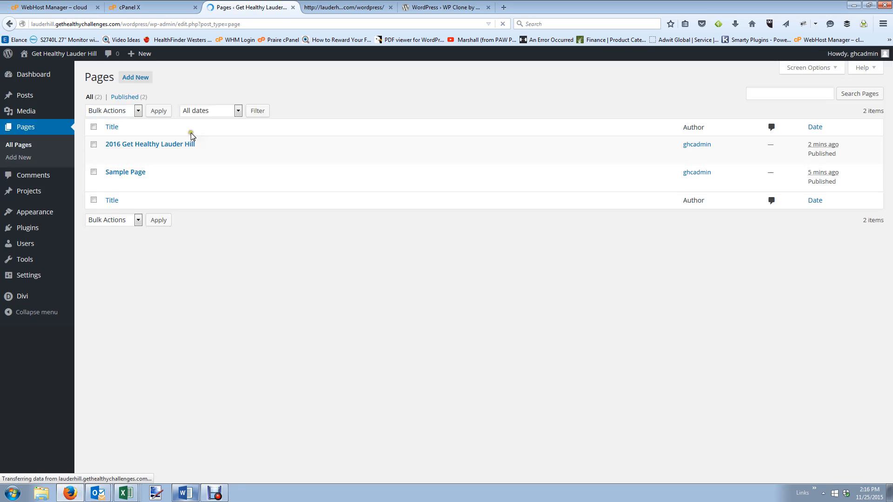
{"action": "left_click", "coordinate": [110, 159]}
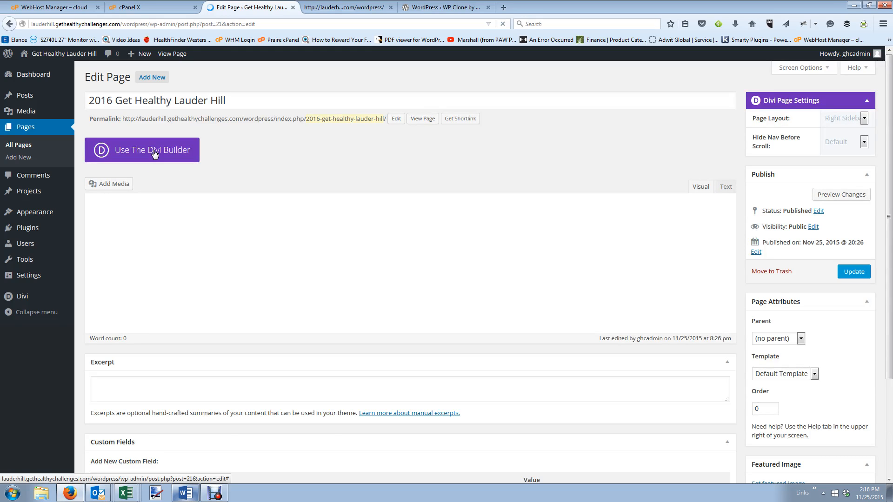
{"action": "left_click", "coordinate": [154, 154]}
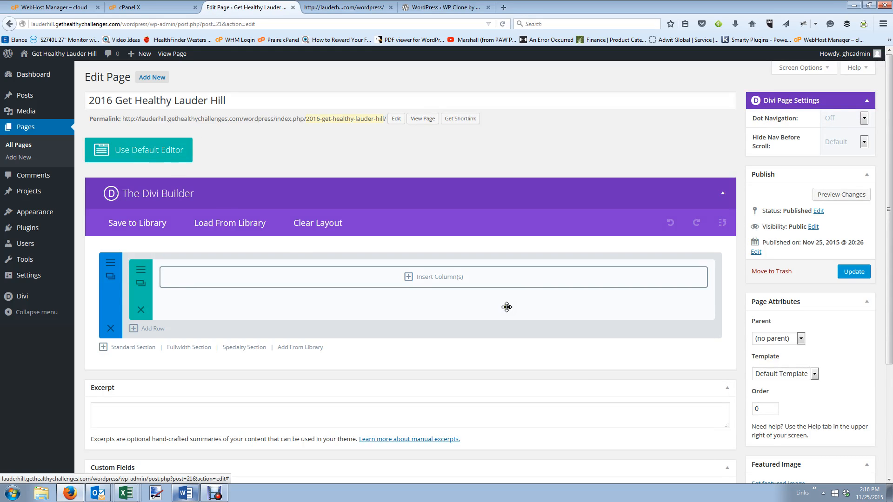
{"action": "left_click", "coordinate": [111, 264]}
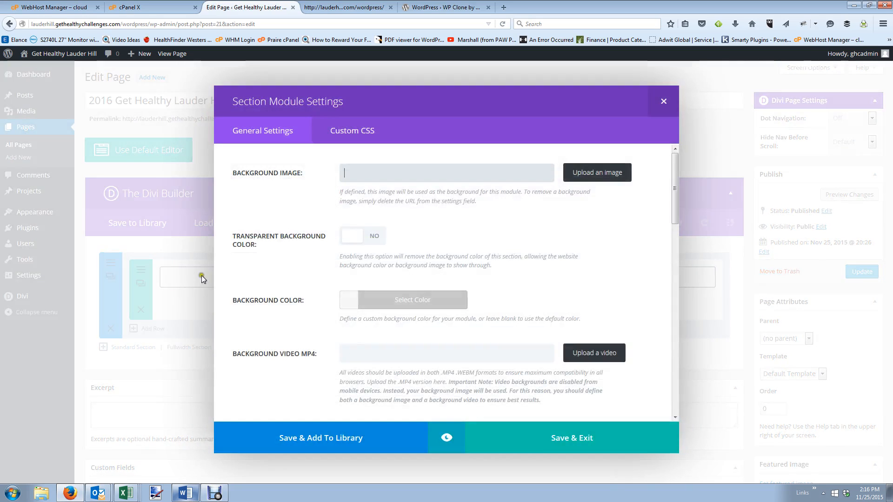
{"action": "left_click", "coordinate": [579, 182]}
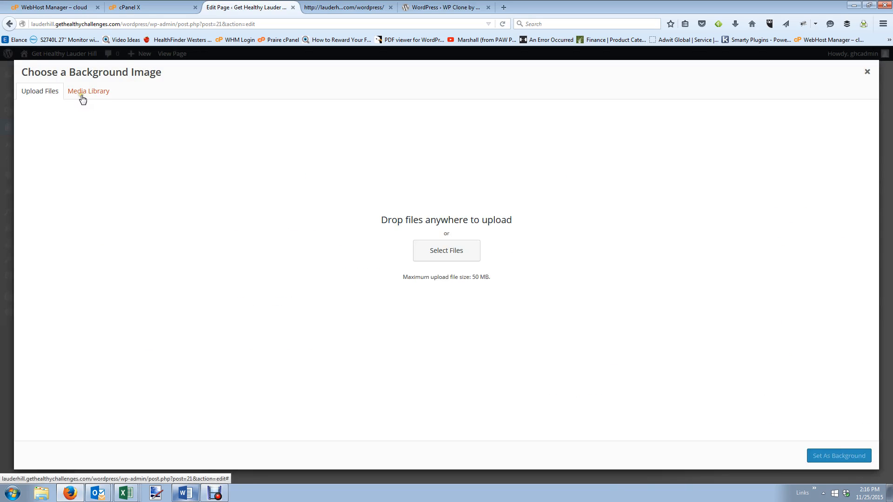
{"action": "left_click", "coordinate": [439, 252]}
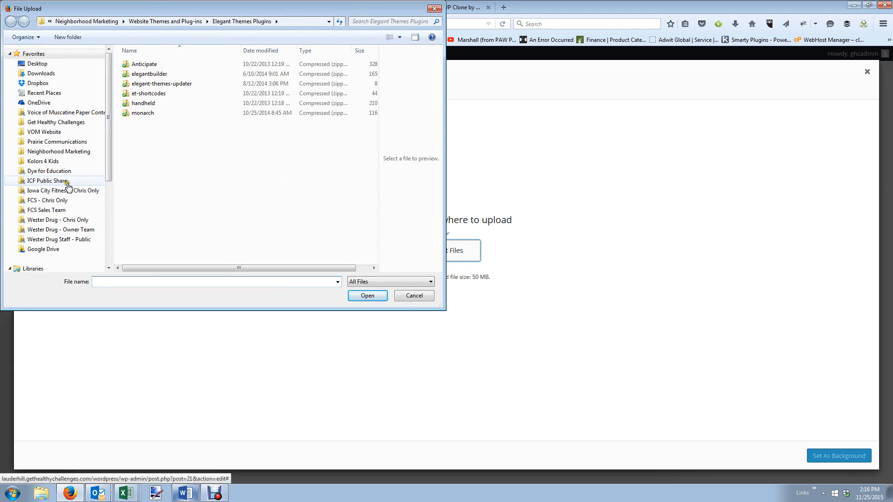
{"action": "left_click", "coordinate": [67, 123]}
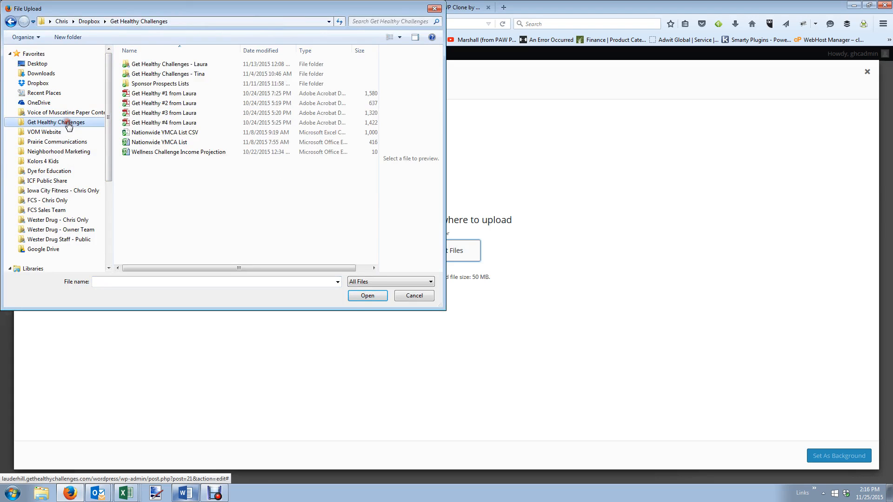
{"action": "double_click", "coordinate": [188, 65]}
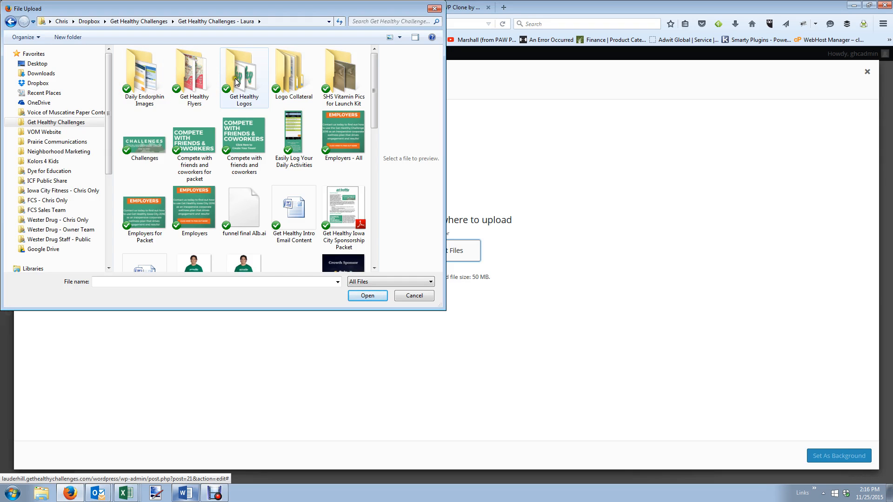
{"action": "scroll", "coordinate": [295, 145], "scroll_direction": "down", "scroll_amount": 10}
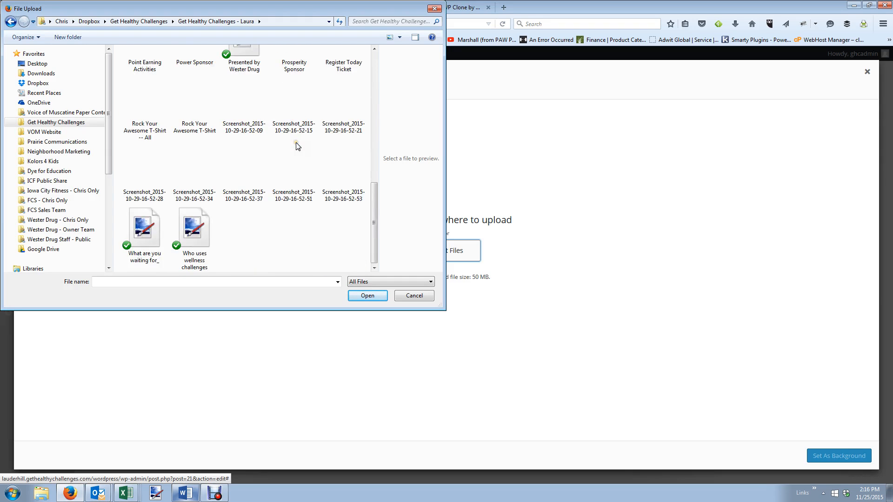
{"action": "scroll", "coordinate": [296, 146], "scroll_direction": "up", "scroll_amount": 5}
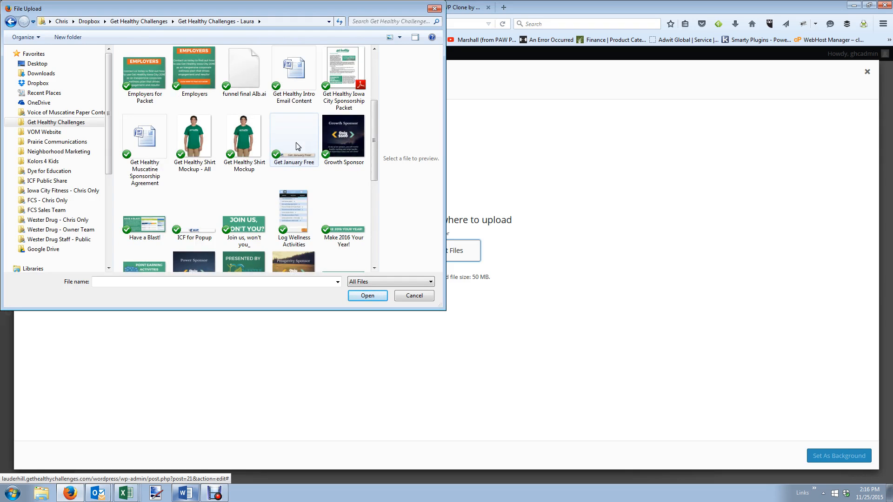
{"action": "scroll", "coordinate": [296, 145], "scroll_direction": "up", "scroll_amount": 3}
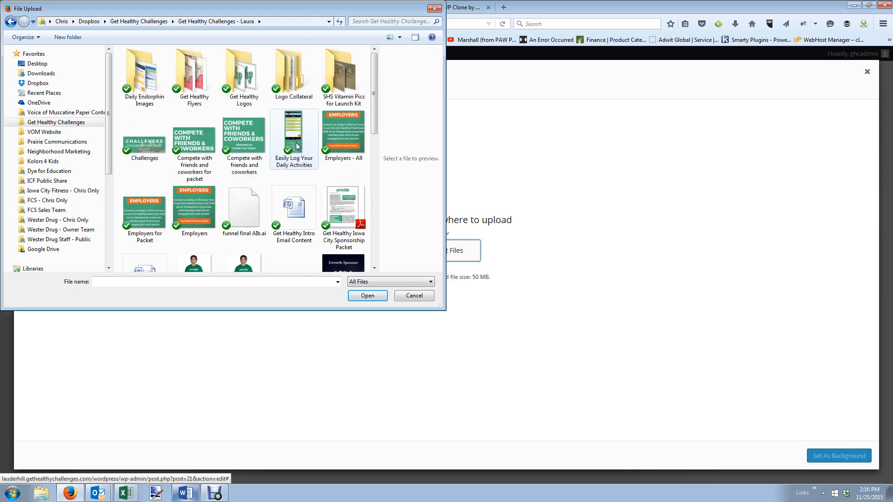
{"action": "double_click", "coordinate": [293, 72]}
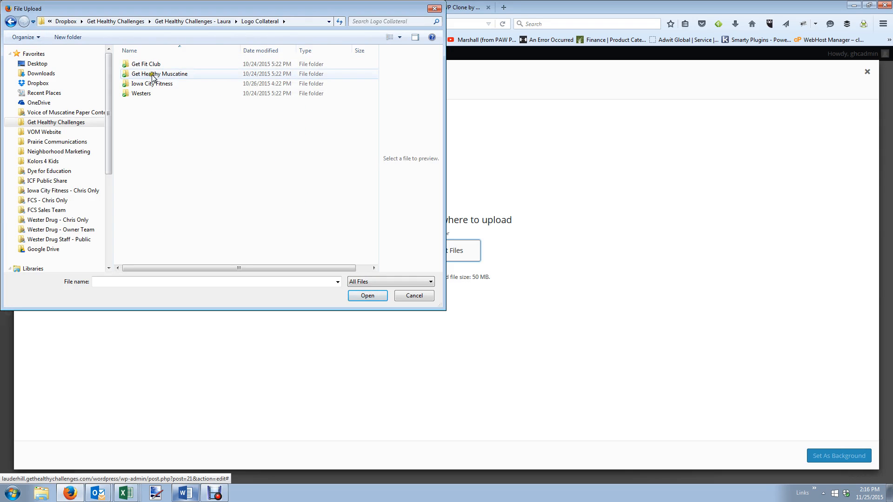
{"action": "left_click", "coordinate": [10, 22]}
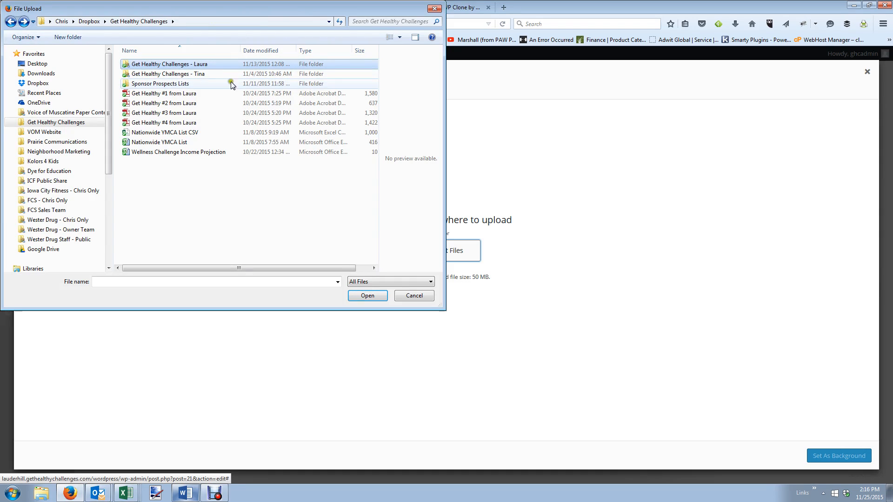
{"action": "double_click", "coordinate": [211, 63]}
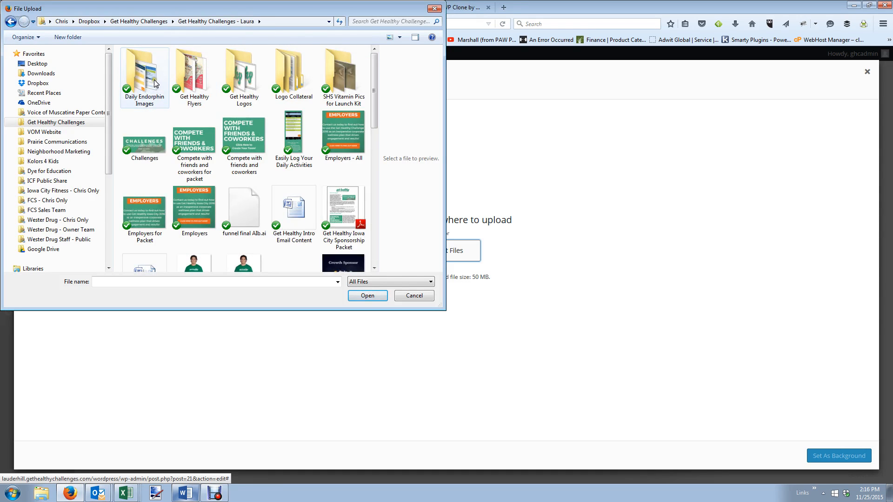
{"action": "double_click", "coordinate": [193, 75]}
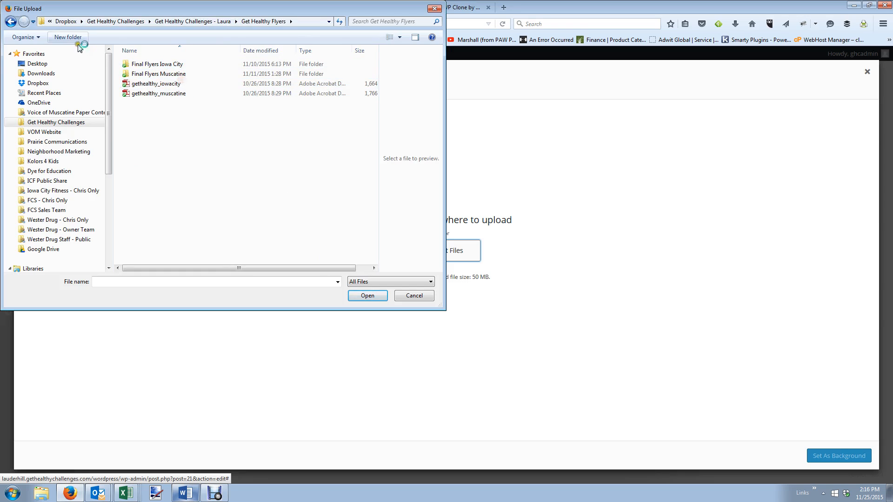
{"action": "left_click", "coordinate": [19, 24]}
{"action": "double_click", "coordinate": [142, 72]}
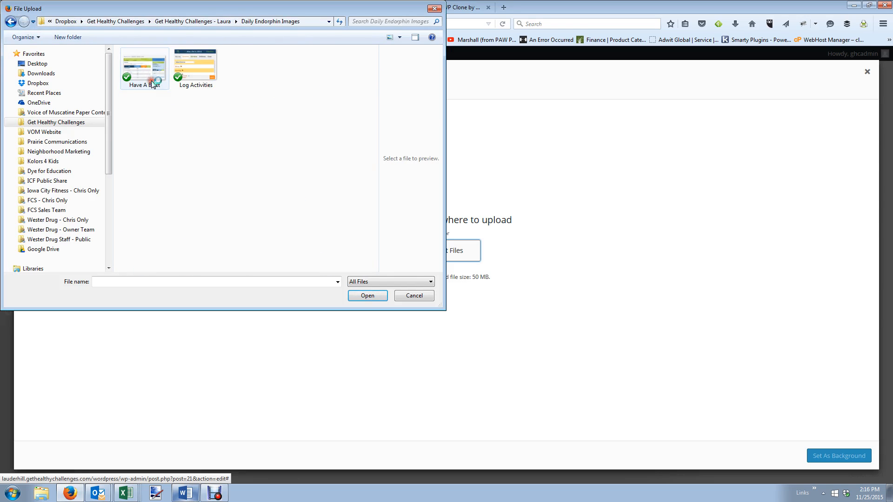
{"action": "left_click", "coordinate": [11, 21]}
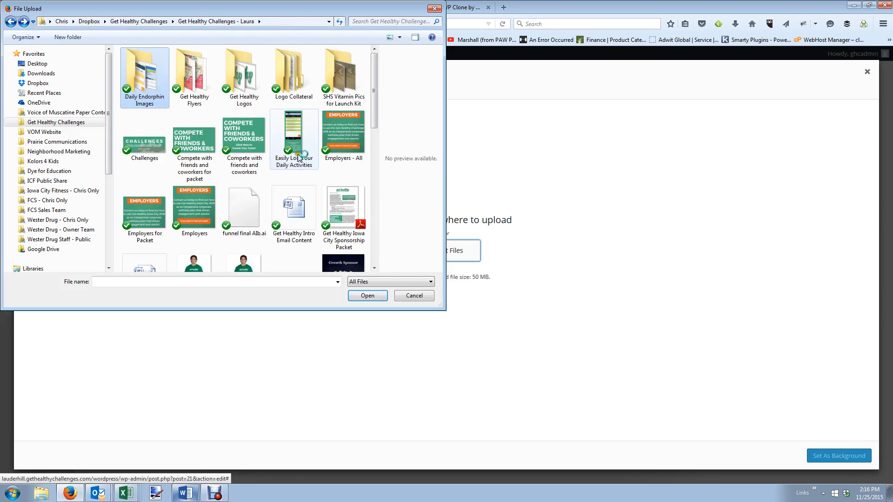
{"action": "scroll", "coordinate": [307, 164], "scroll_direction": "down", "scroll_amount": 3}
{"action": "scroll", "coordinate": [307, 164], "scroll_direction": "down", "scroll_amount": 3}
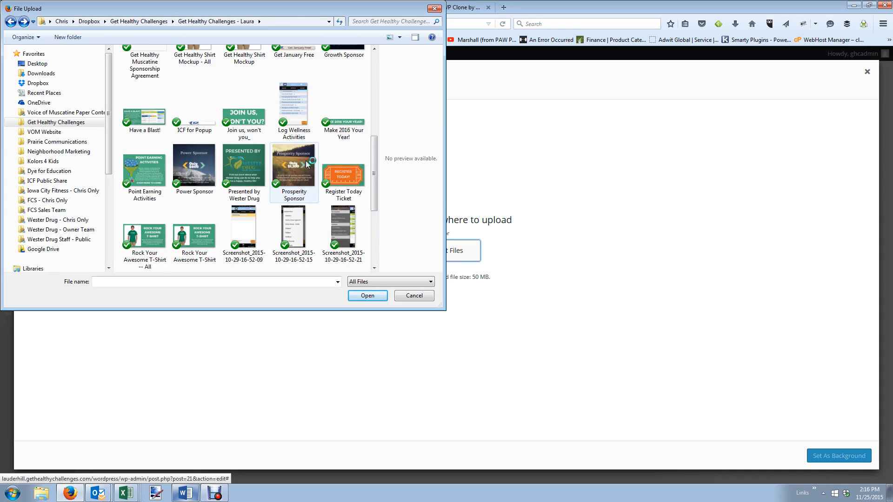
{"action": "scroll", "coordinate": [307, 164], "scroll_direction": "down", "scroll_amount": 3}
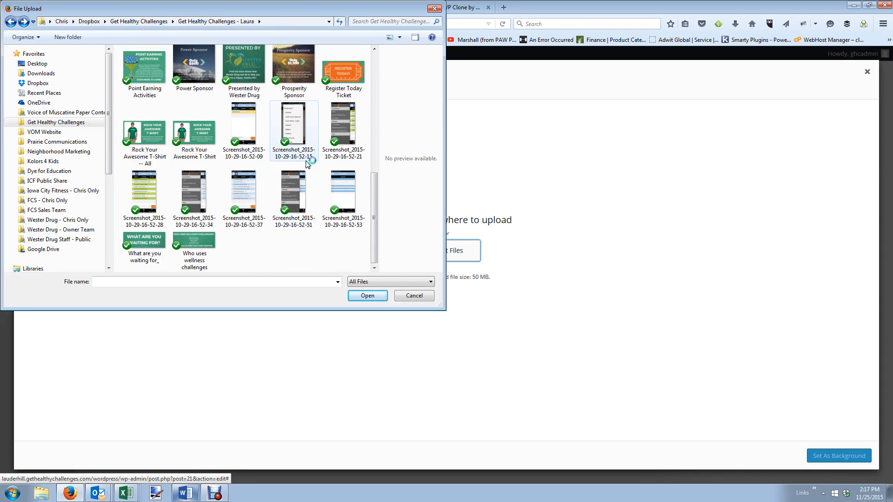
{"action": "scroll", "coordinate": [307, 162], "scroll_direction": "up", "scroll_amount": 10}
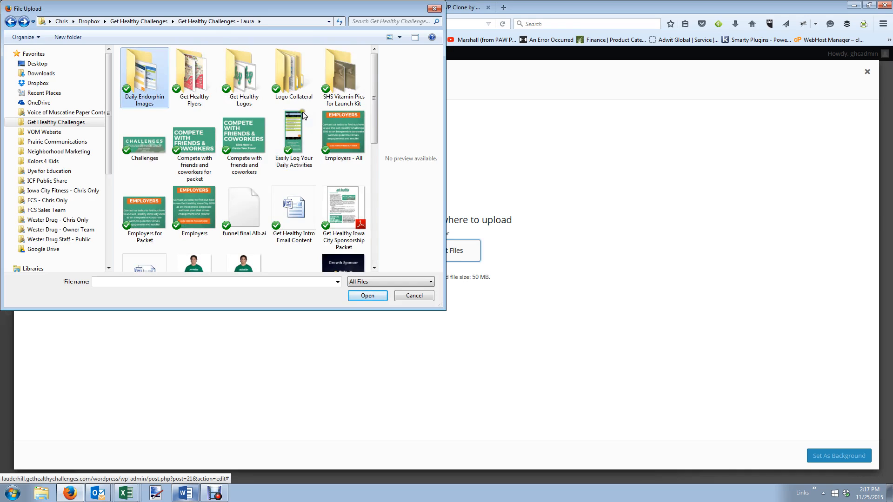
{"action": "left_click", "coordinate": [297, 68]}
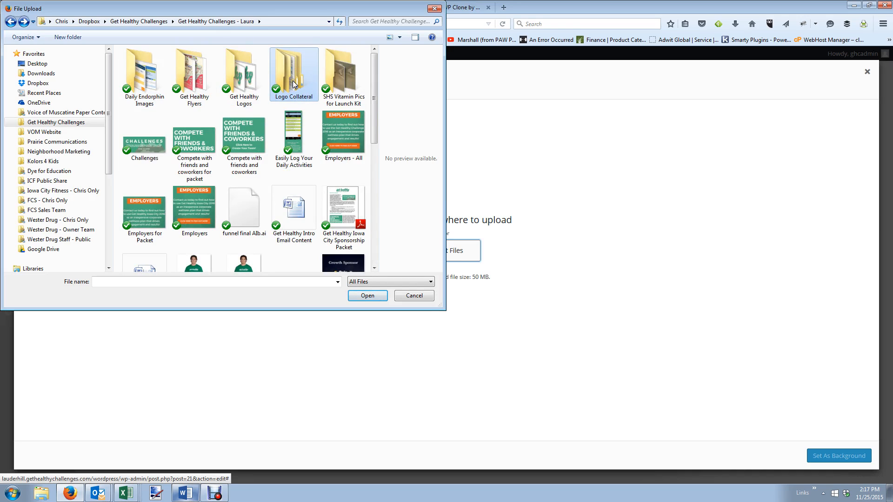
{"action": "double_click", "coordinate": [208, 93]}
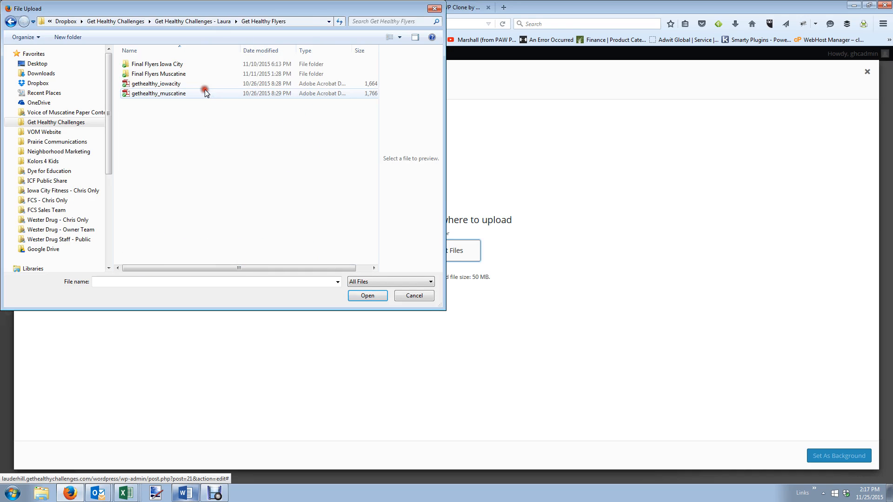
{"action": "double_click", "coordinate": [163, 74]}
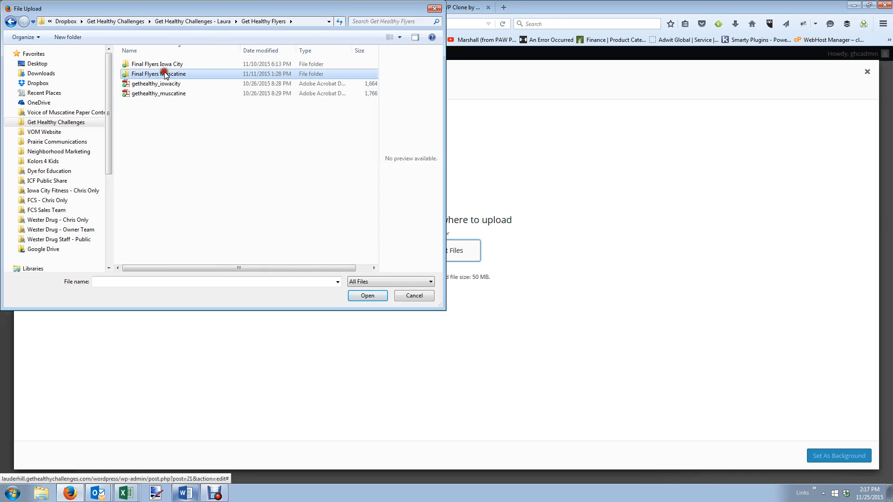
{"action": "left_click", "coordinate": [11, 21]}
{"action": "left_click", "coordinate": [11, 21]}
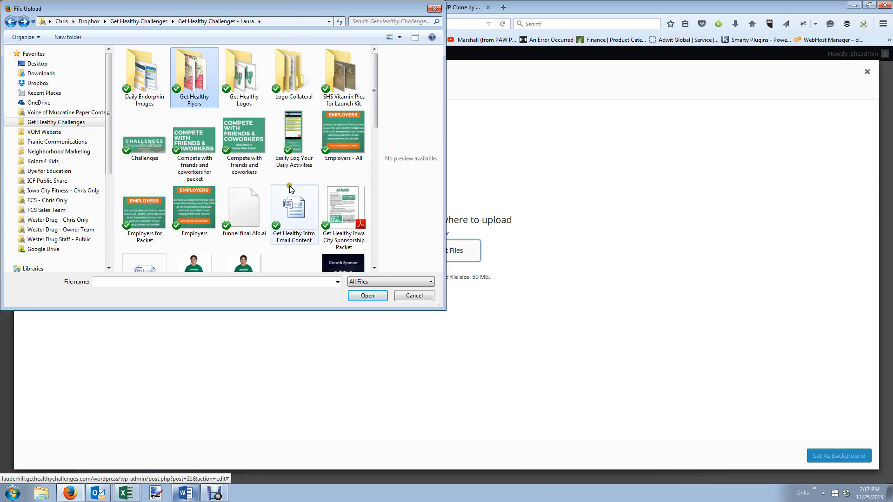
{"action": "scroll", "coordinate": [295, 189], "scroll_direction": "down", "scroll_amount": 5}
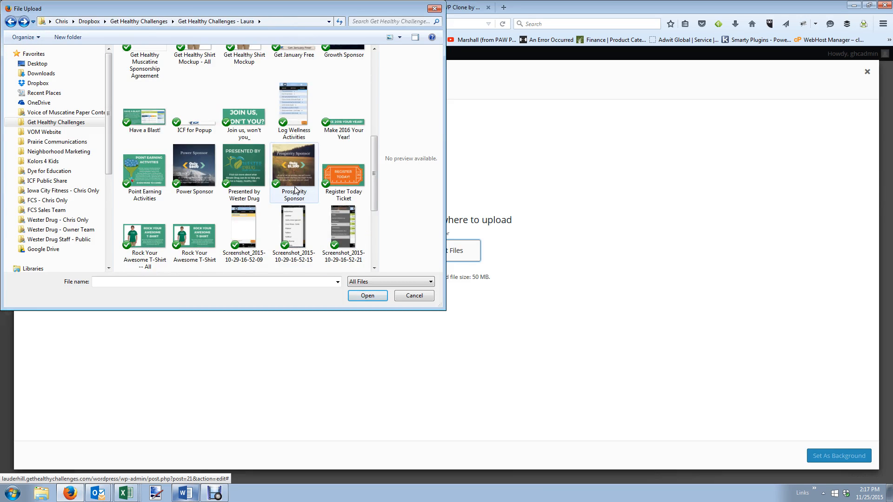
{"action": "scroll", "coordinate": [295, 189], "scroll_direction": "down", "scroll_amount": 2}
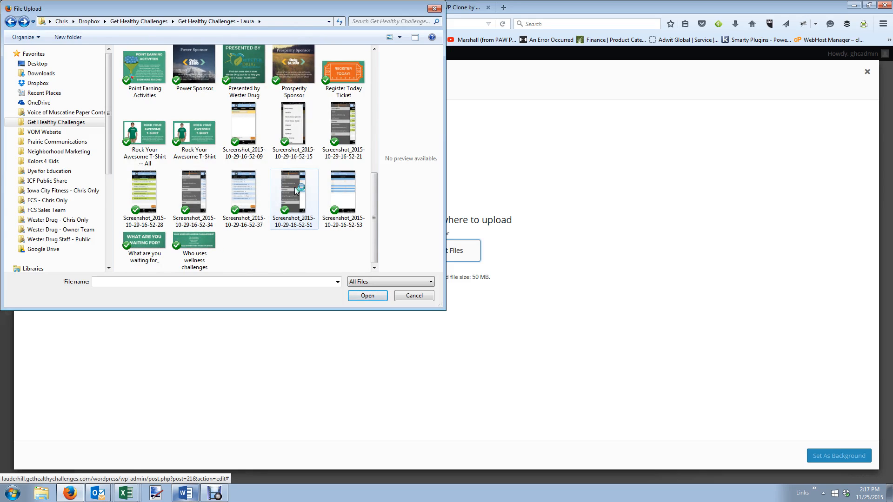
{"action": "scroll", "coordinate": [294, 187], "scroll_direction": "up", "scroll_amount": 7}
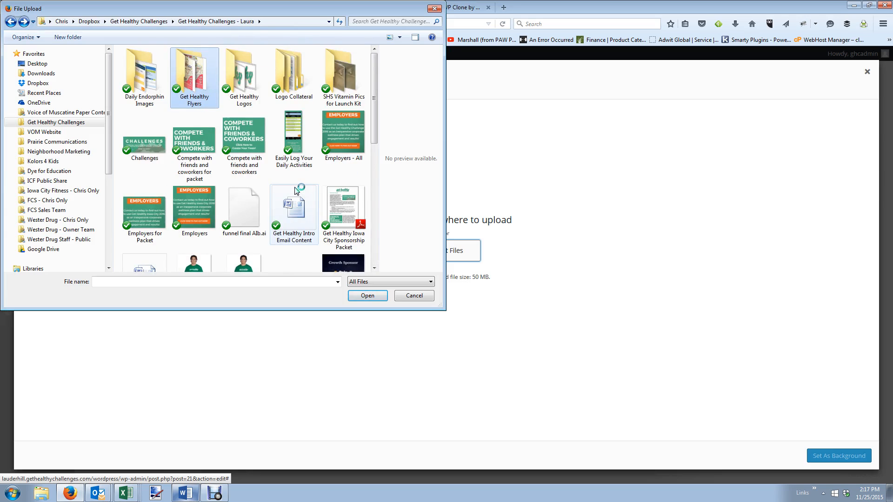
Browse the Tina folder's Logo Collateral and the Sponsor Prospects Lists for a background image.
{"action": "left_click", "coordinate": [8, 23]}
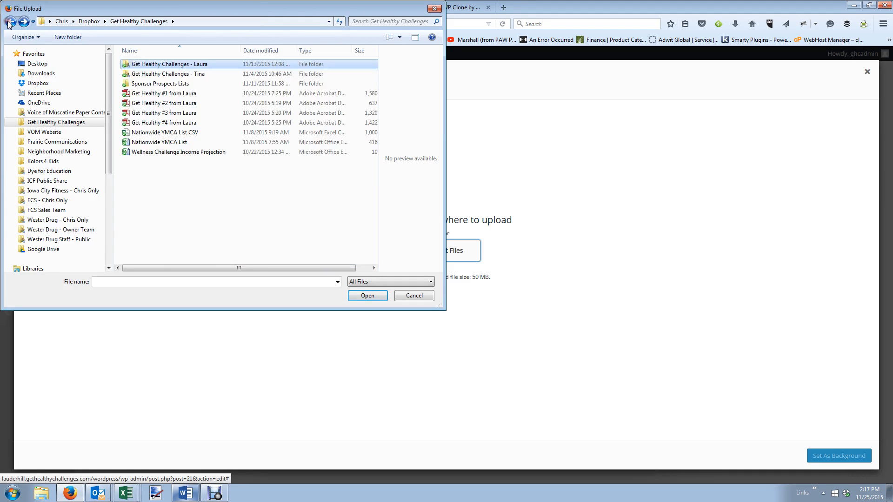
{"action": "double_click", "coordinate": [202, 74]}
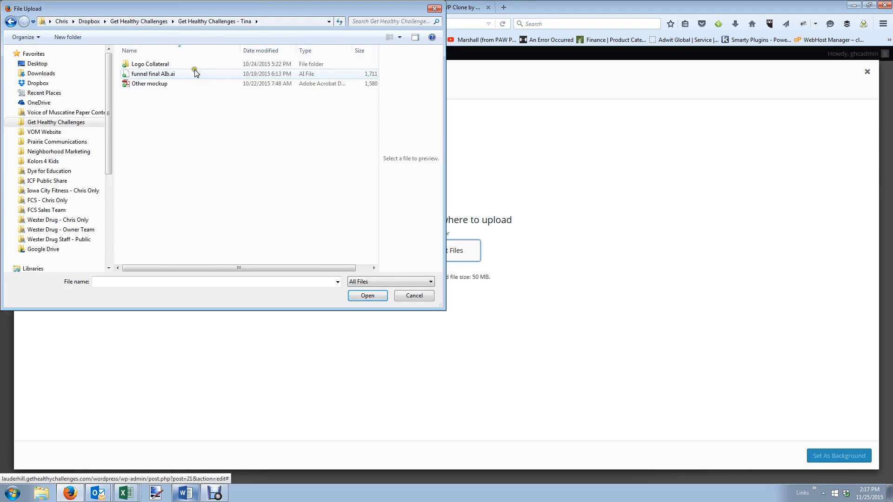
{"action": "double_click", "coordinate": [194, 63]}
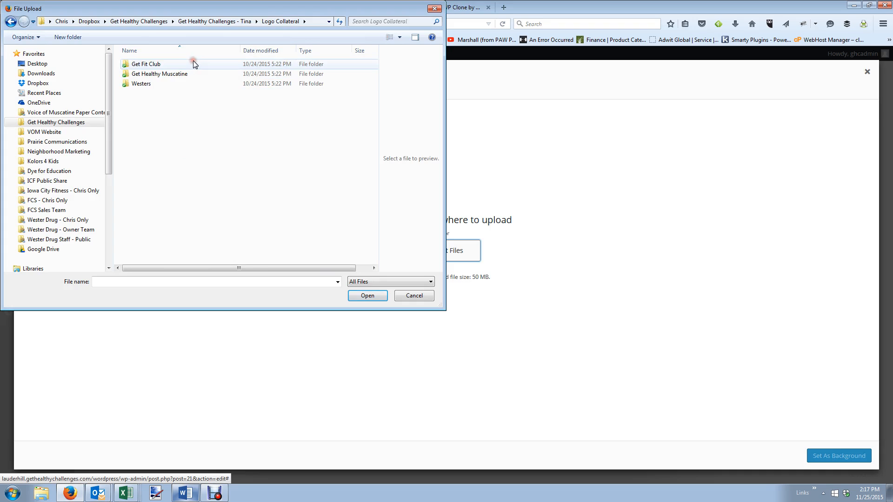
{"action": "left_click", "coordinate": [16, 22]}
{"action": "left_click", "coordinate": [15, 22]}
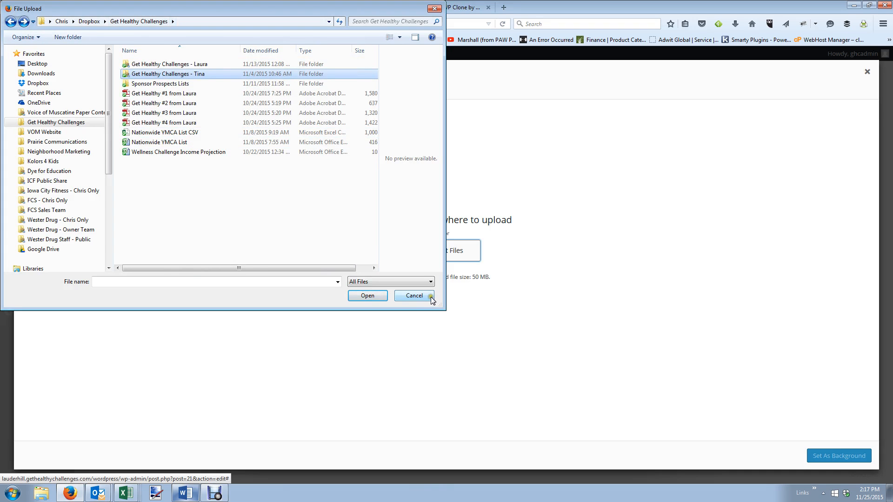
{"action": "double_click", "coordinate": [180, 83]}
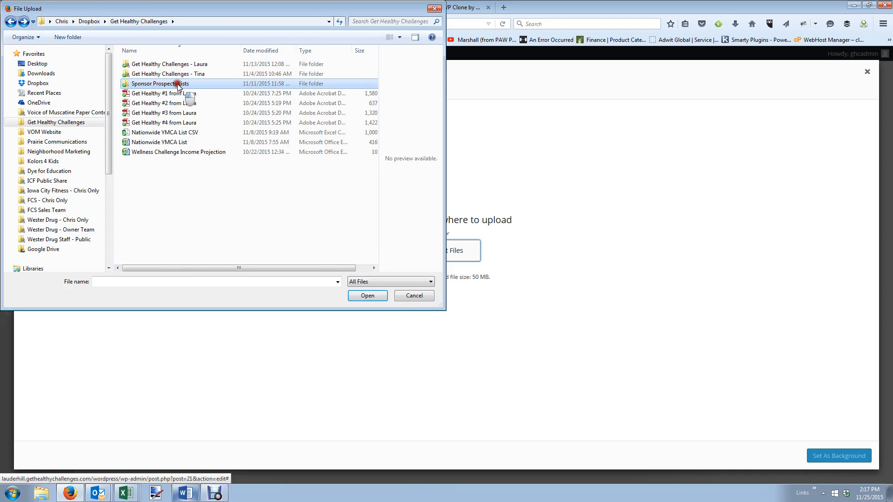
{"action": "left_click", "coordinate": [10, 22]}
Look through Laura's Get Healthy Flyers (Muscatine, Iowa City), then close the picker without choosing a file.
{"action": "double_click", "coordinate": [208, 63]}
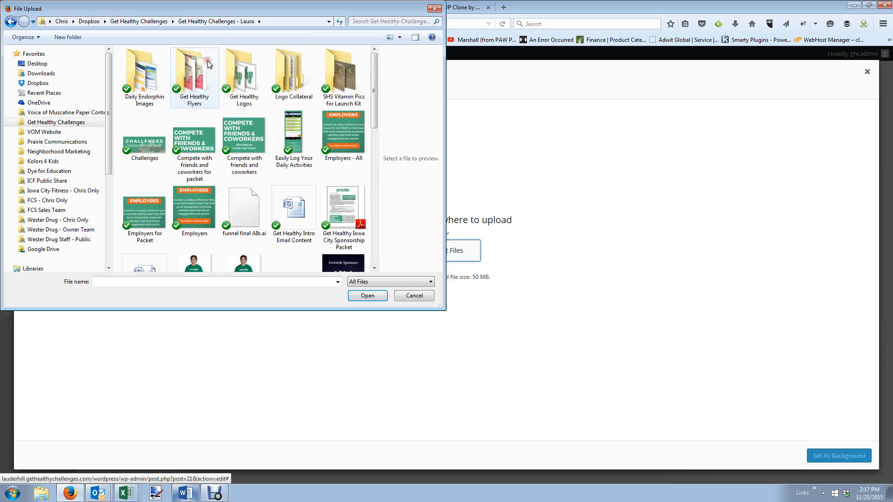
{"action": "double_click", "coordinate": [208, 64]}
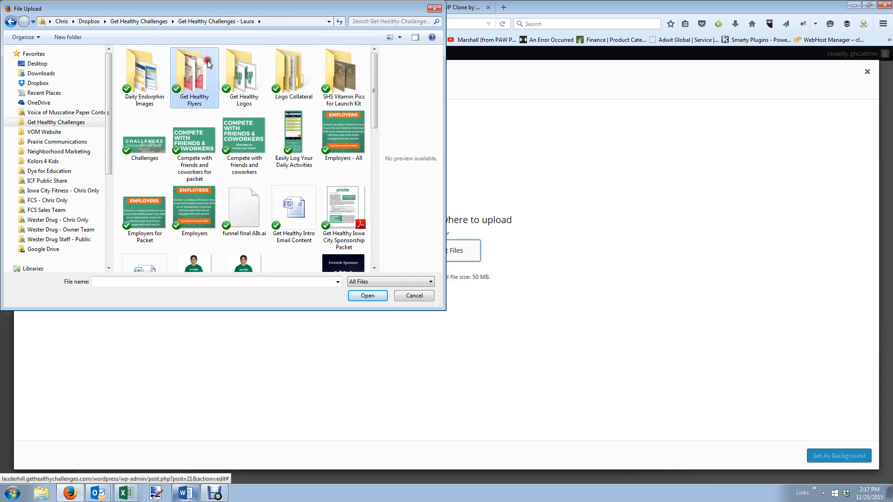
{"action": "double_click", "coordinate": [193, 74]}
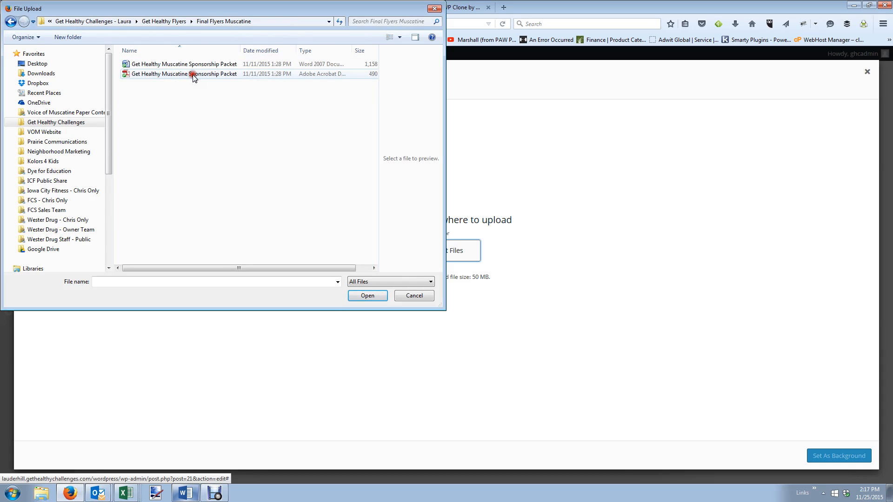
{"action": "left_click", "coordinate": [11, 22]}
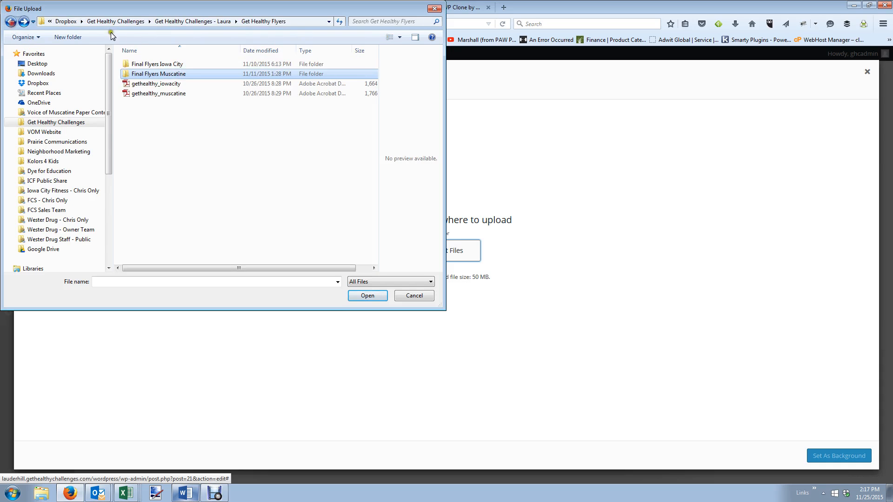
{"action": "double_click", "coordinate": [162, 65]}
{"action": "left_click", "coordinate": [10, 22]}
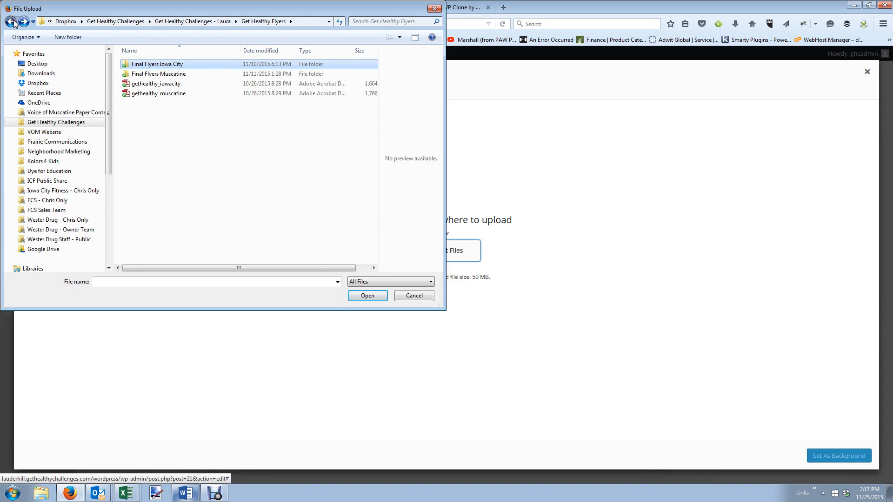
{"action": "left_click", "coordinate": [11, 21]}
{"action": "scroll", "coordinate": [272, 160], "scroll_direction": "down", "scroll_amount": 3}
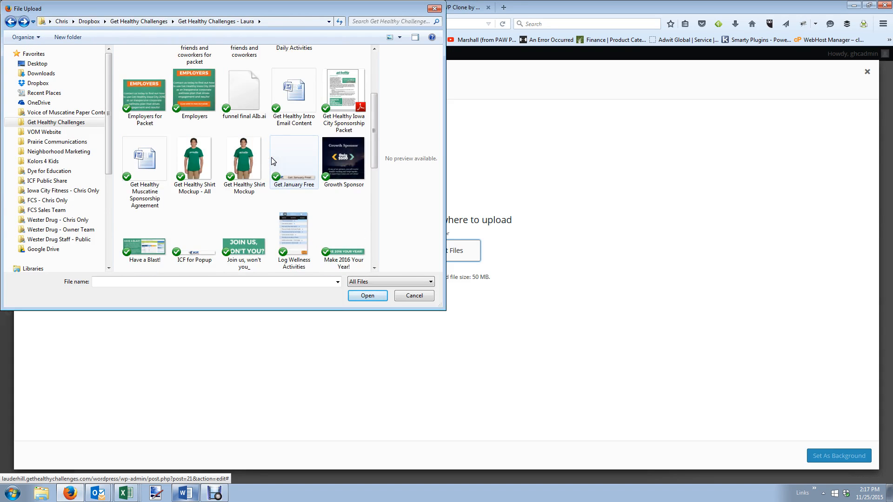
{"action": "scroll", "coordinate": [273, 162], "scroll_direction": "down", "scroll_amount": 5}
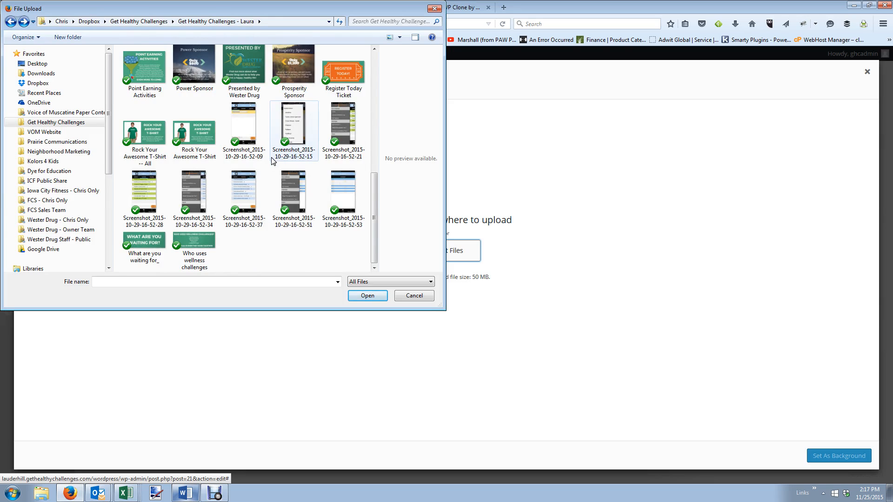
{"action": "scroll", "coordinate": [273, 161], "scroll_direction": "up", "scroll_amount": 10}
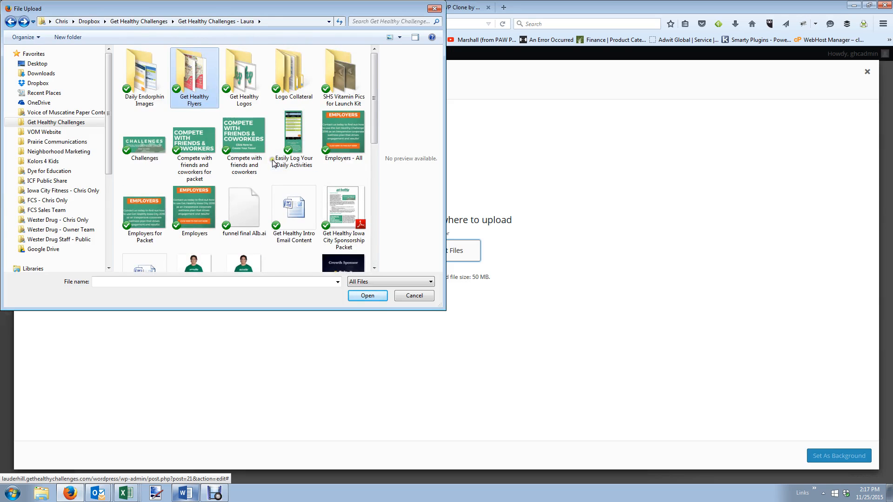
{"action": "left_click", "coordinate": [414, 297]}
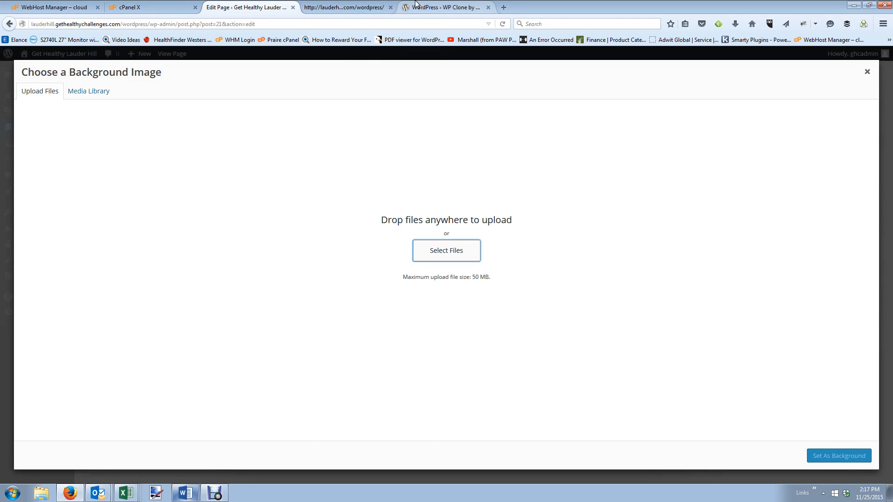
Load gethealthyiowacity.com in a spare tab, close its signup popup, and return to the page editor.
{"action": "left_click", "coordinate": [444, 7]}
{"action": "left_click", "coordinate": [447, 24]}
{"action": "type", "text": "gethealthyiowacity.com/"}
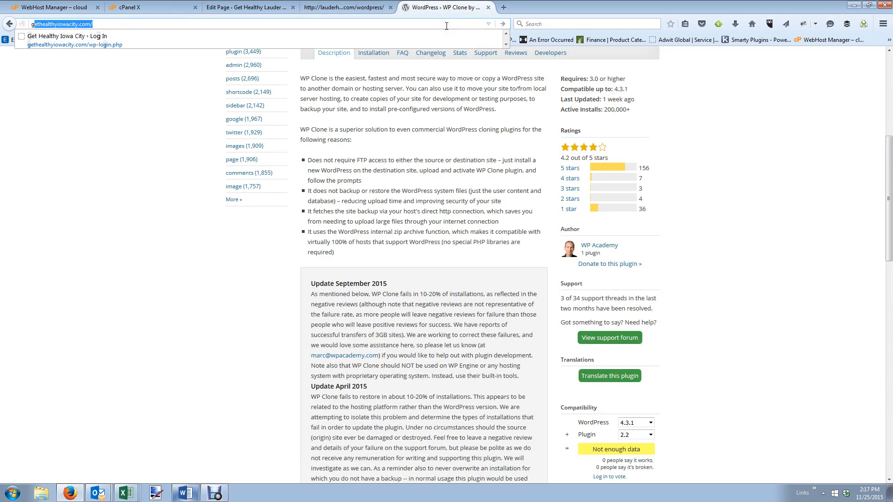
{"action": "key", "text": "Return"}
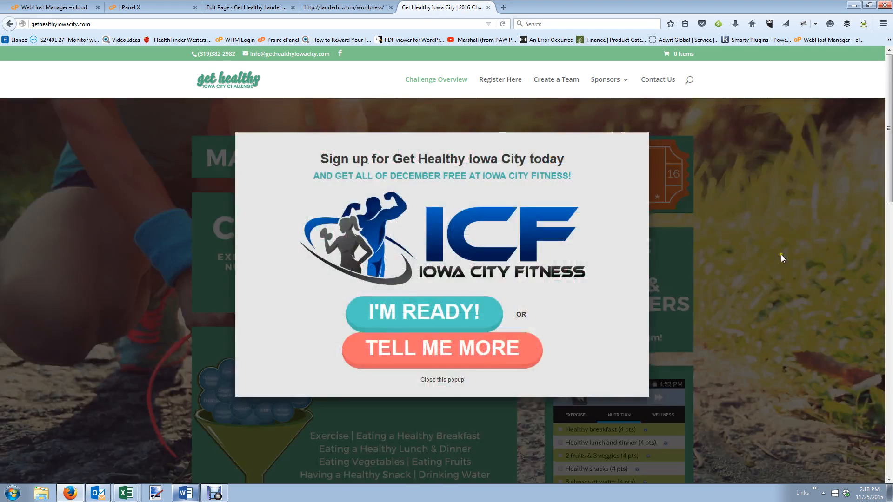
{"action": "left_click", "coordinate": [649, 132]}
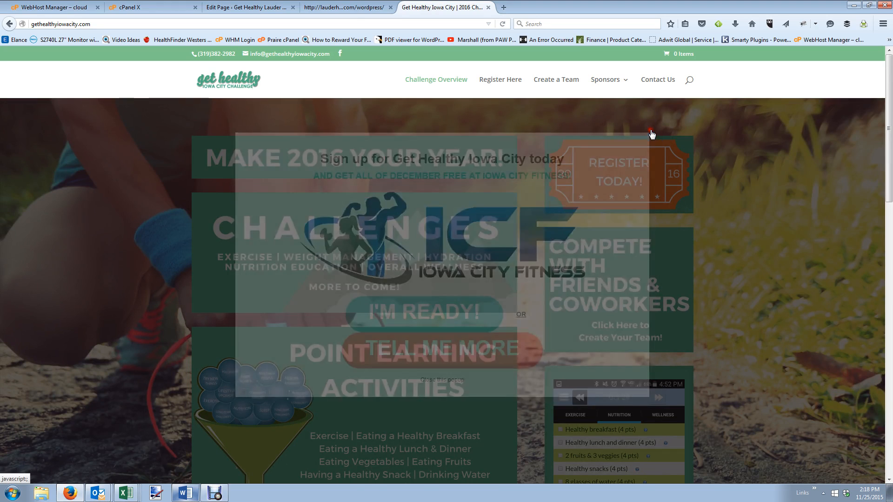
{"action": "left_click", "coordinate": [311, 5]}
{"action": "left_click", "coordinate": [252, 5]}
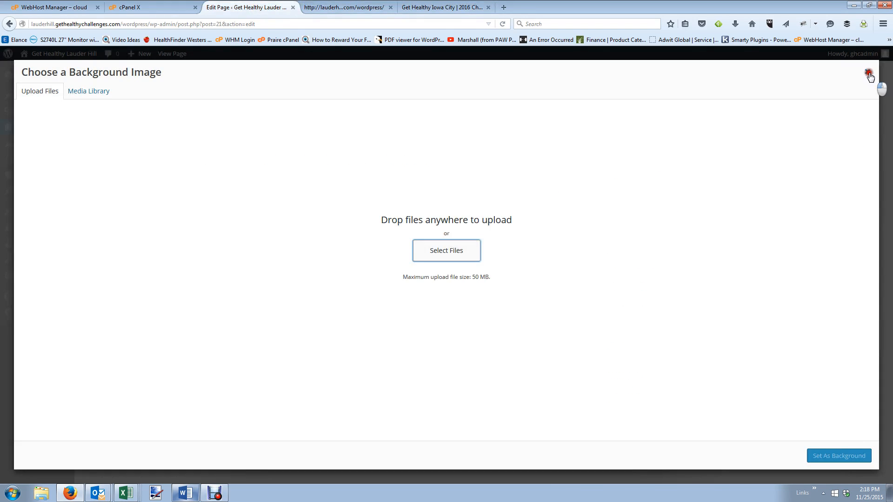
Close the background image chooser and Section Module Settings without changes, then return to the editor.
{"action": "left_click", "coordinate": [868, 73]}
{"action": "left_click", "coordinate": [664, 101]}
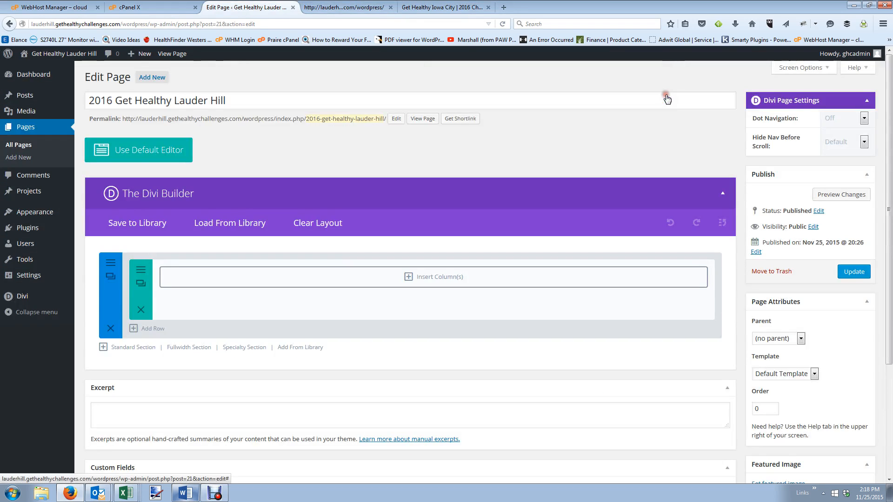
{"action": "left_click", "coordinate": [462, 8]}
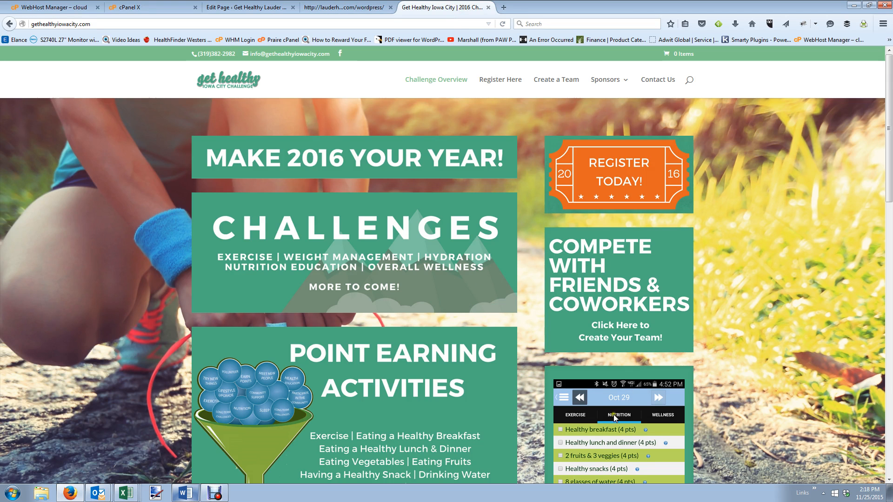
{"action": "left_click", "coordinate": [315, 6]}
{"action": "left_click", "coordinate": [228, 7]}
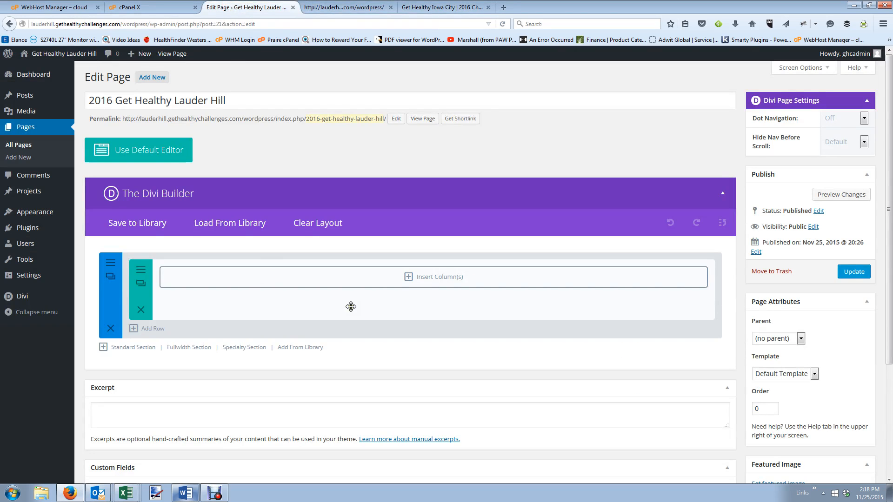
Add a 2/3 + 1/3 column row, matching the Iowa City homepage layout.
{"action": "left_click", "coordinate": [461, 9]}
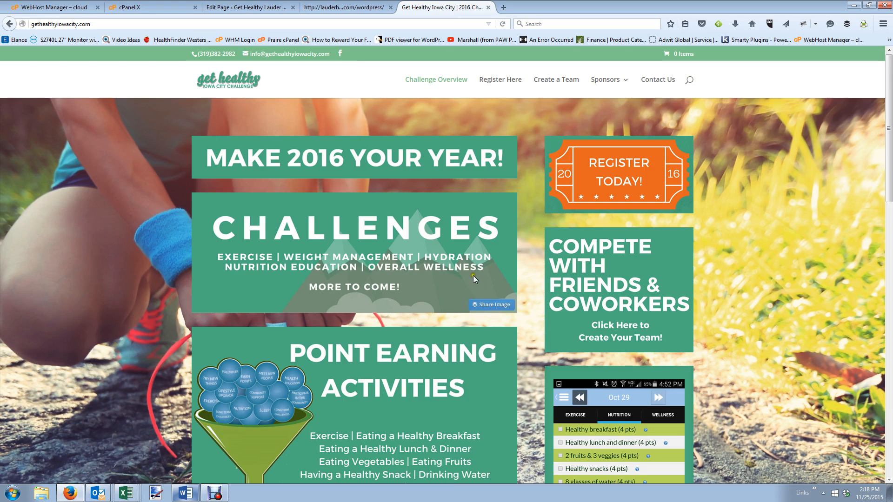
{"action": "left_click", "coordinate": [261, 7]}
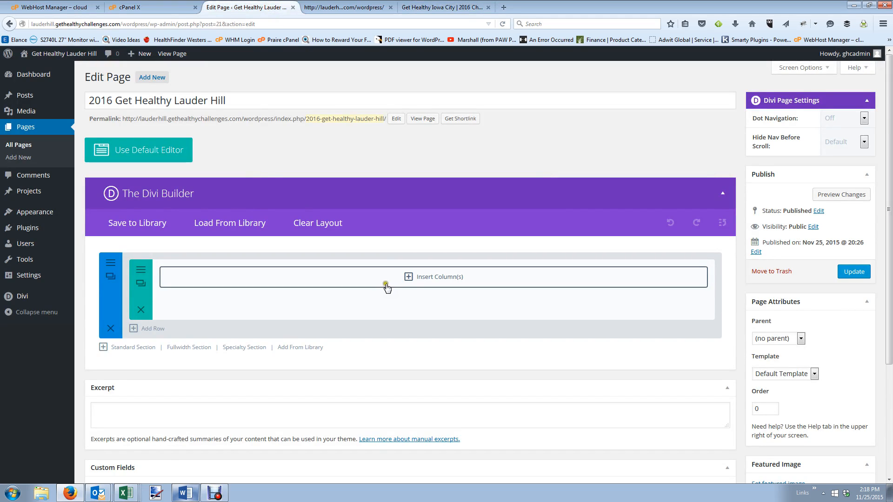
{"action": "left_click", "coordinate": [405, 276]}
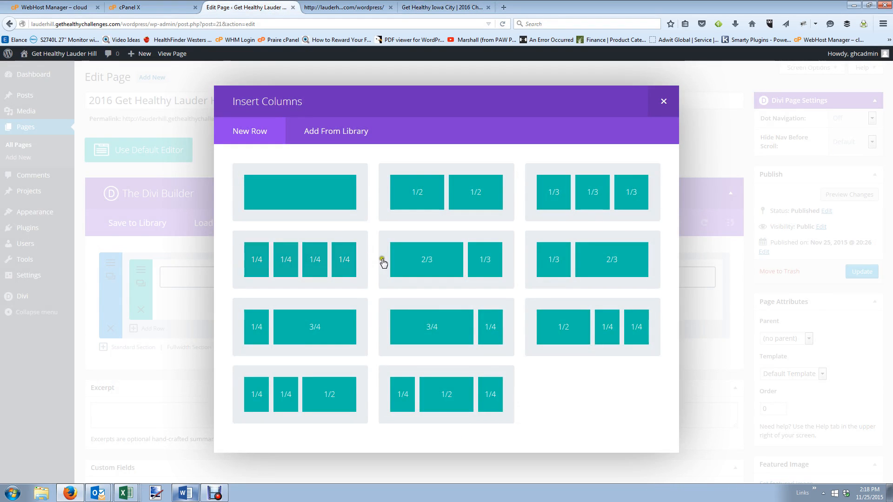
{"action": "left_click", "coordinate": [462, 257]}
{"action": "left_click", "coordinate": [436, 5]}
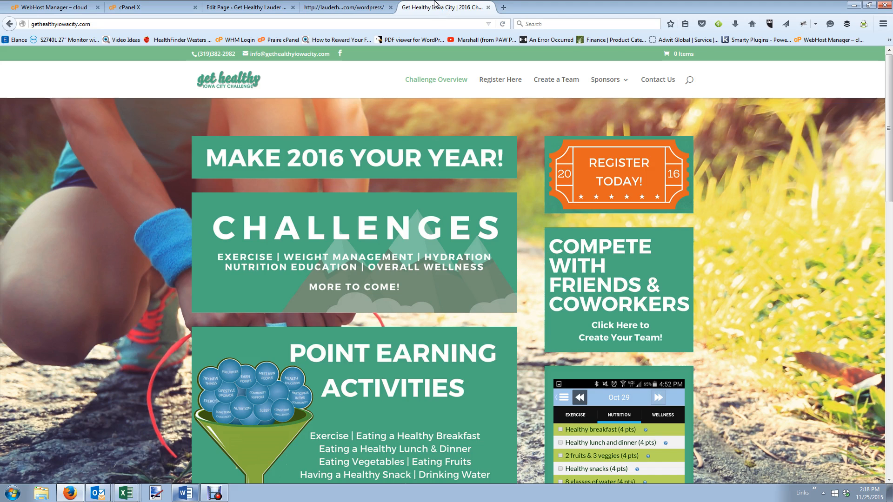
{"action": "left_click", "coordinate": [247, 7]}
Insert an Image module in the wide column and upload the Make 2016 Your Year! graphic as its image.
{"action": "left_click", "coordinate": [342, 280]}
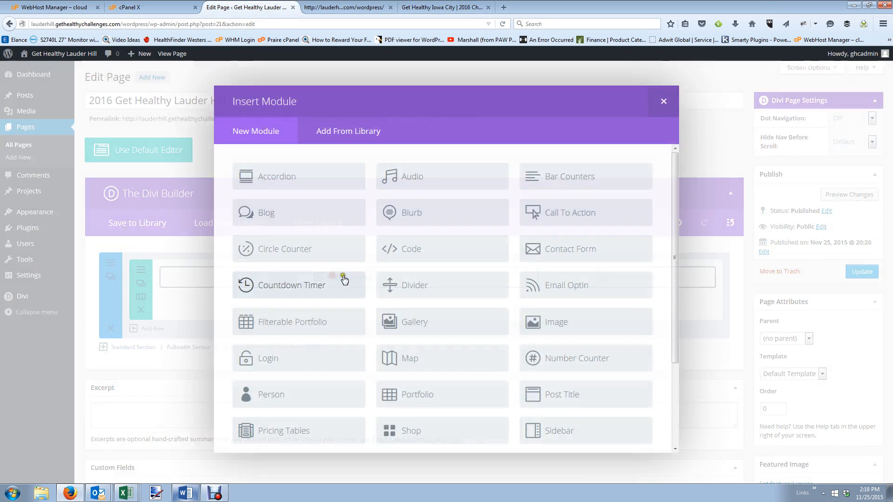
{"action": "left_click", "coordinate": [557, 323]}
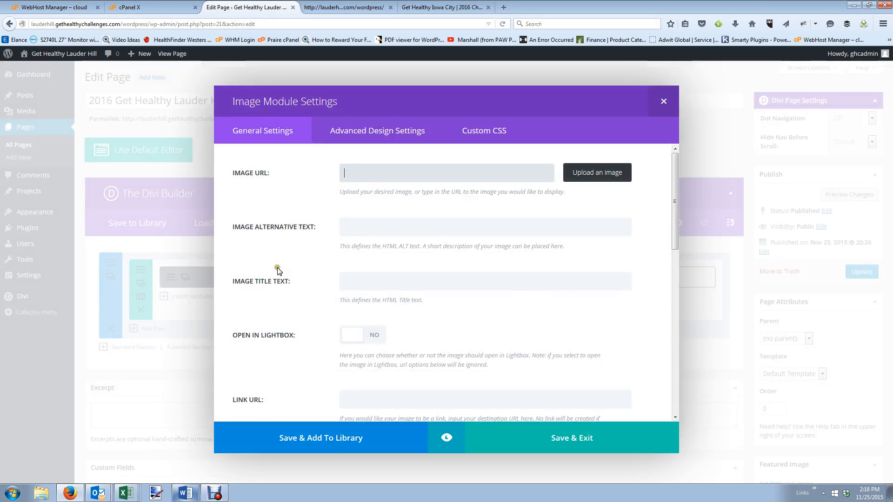
{"action": "left_click", "coordinate": [586, 172]}
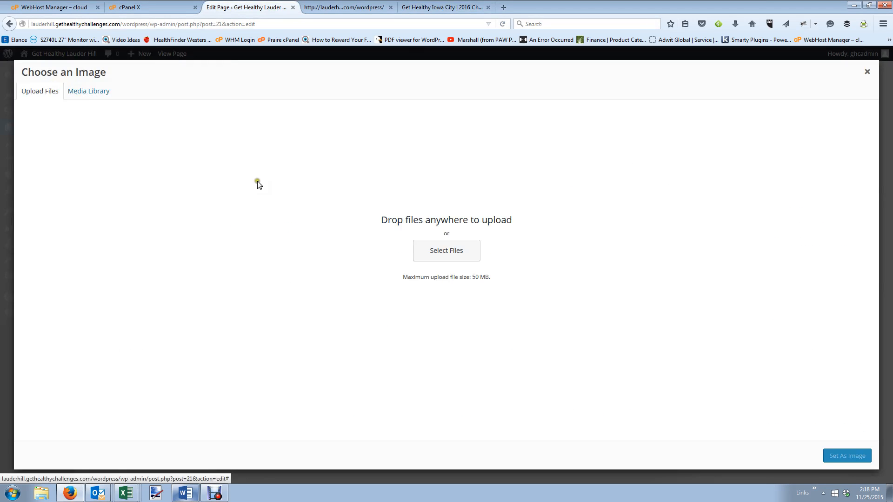
{"action": "left_click", "coordinate": [448, 250]}
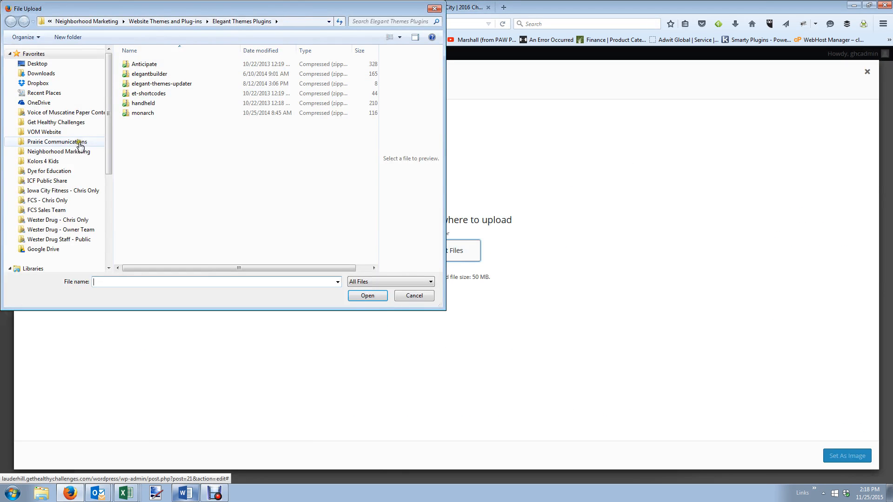
{"action": "left_click", "coordinate": [87, 124]}
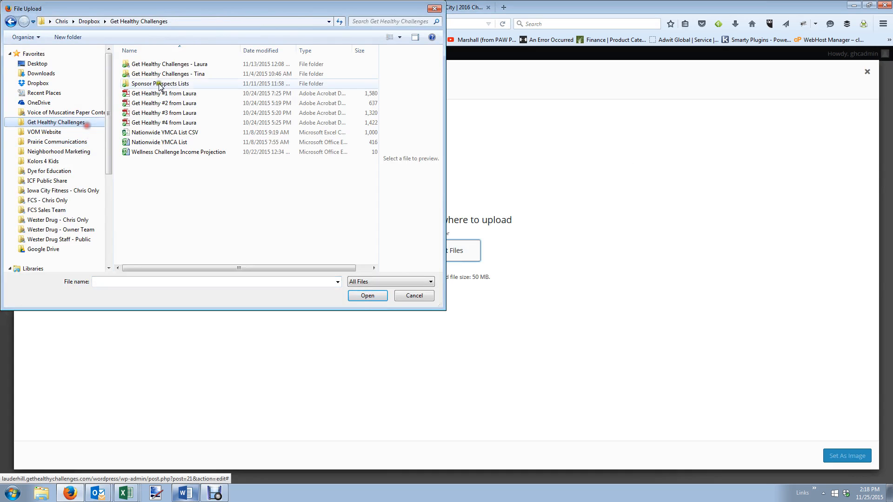
{"action": "double_click", "coordinate": [202, 65]}
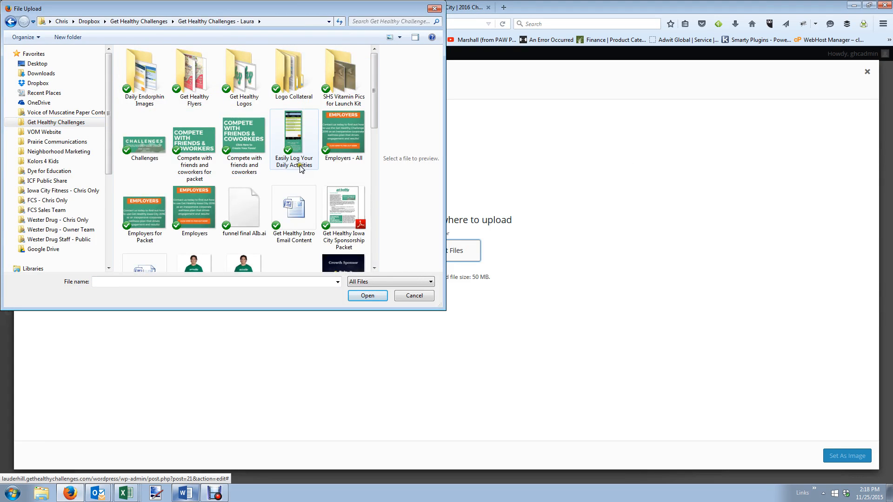
{"action": "scroll", "coordinate": [296, 187], "scroll_direction": "down", "scroll_amount": 8}
{"action": "scroll", "coordinate": [214, 215], "scroll_direction": "up", "scroll_amount": 8}
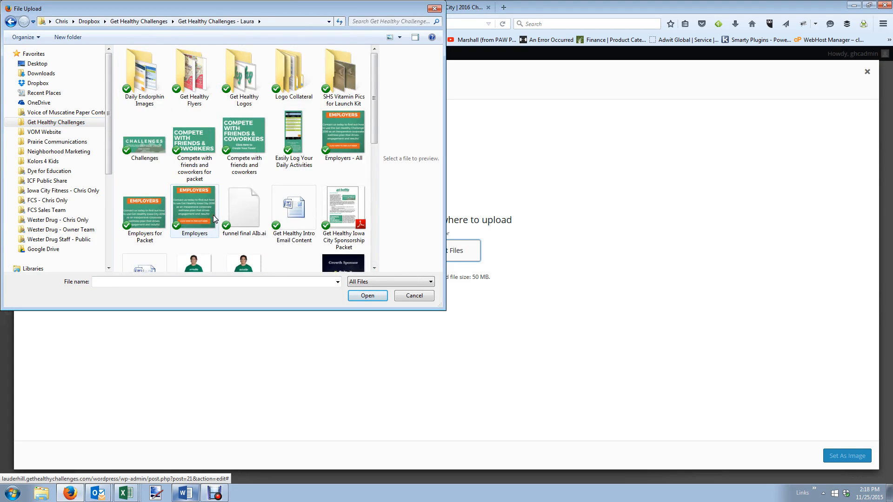
{"action": "left_click", "coordinate": [374, 133]}
{"action": "left_click_drag", "start_coordinate": [374, 132], "coordinate": [377, 184]}
{"action": "double_click", "coordinate": [358, 208]}
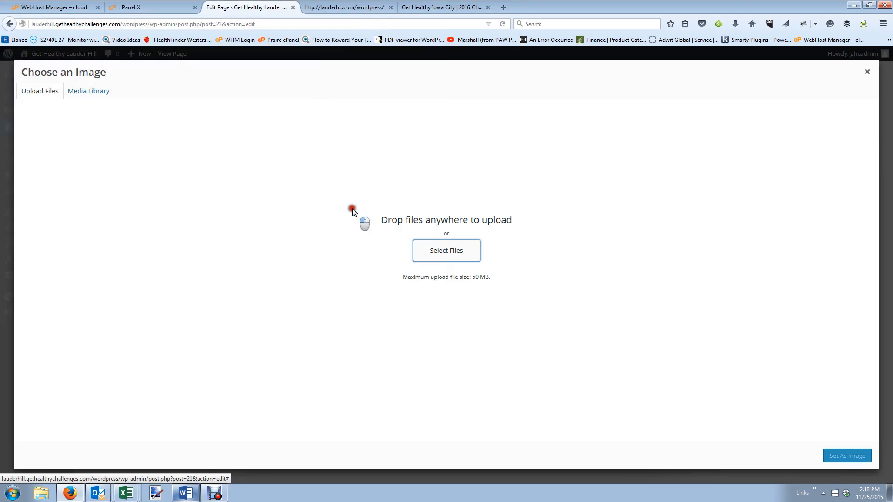
{"action": "left_click", "coordinate": [856, 456]}
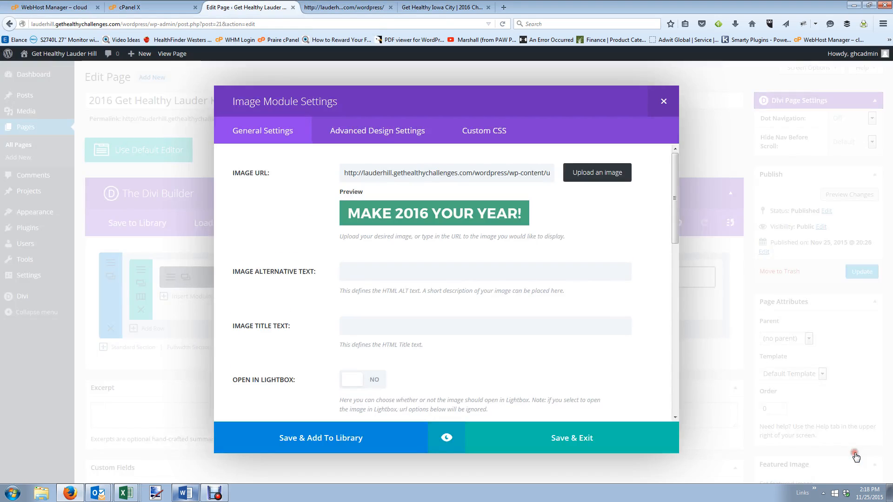
Set the image to No Animation, Center alignment, admin label 'Make 2016 Your Year', then save and update.
{"action": "scroll", "coordinate": [563, 354], "scroll_direction": "down", "scroll_amount": 2}
{"action": "scroll", "coordinate": [560, 346], "scroll_direction": "down", "scroll_amount": 5}
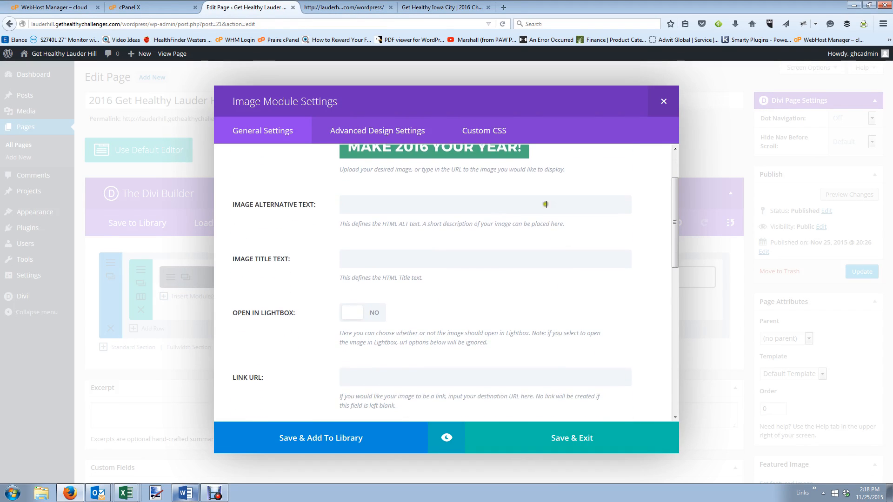
{"action": "scroll", "coordinate": [396, 283], "scroll_direction": "down", "scroll_amount": 1}
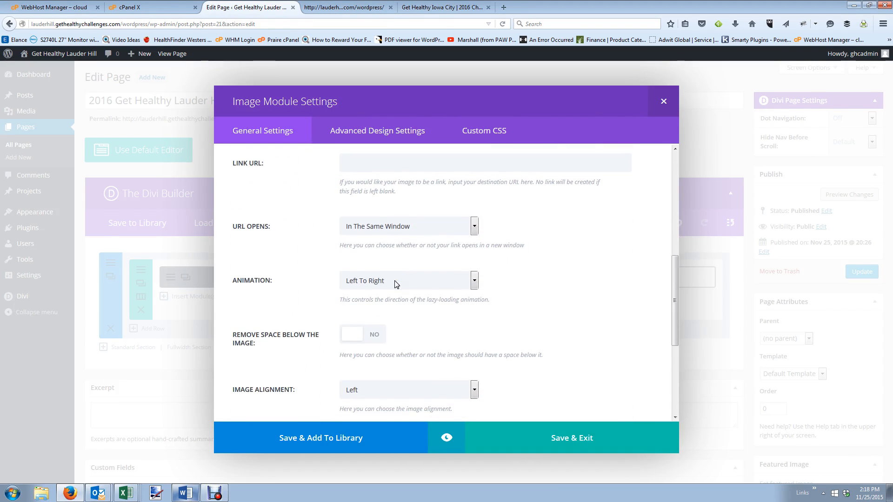
{"action": "left_click", "coordinate": [397, 265]}
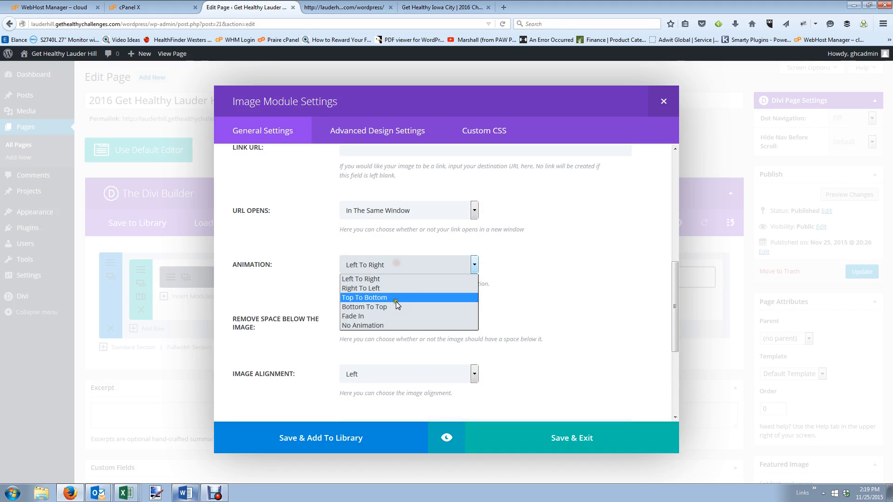
{"action": "left_click", "coordinate": [394, 325]}
{"action": "left_click", "coordinate": [402, 372]}
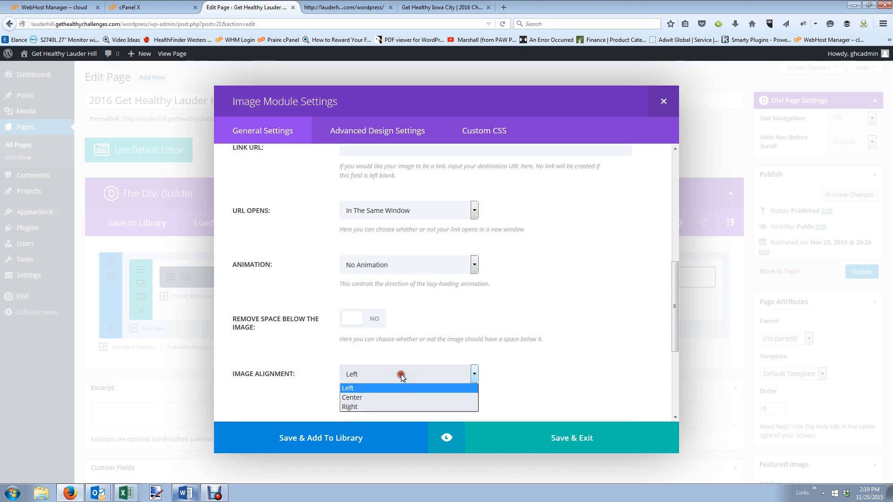
{"action": "left_click", "coordinate": [400, 396]}
{"action": "scroll", "coordinate": [544, 363], "scroll_direction": "down", "scroll_amount": 1}
{"action": "scroll", "coordinate": [544, 363], "scroll_direction": "down", "scroll_amount": 4}
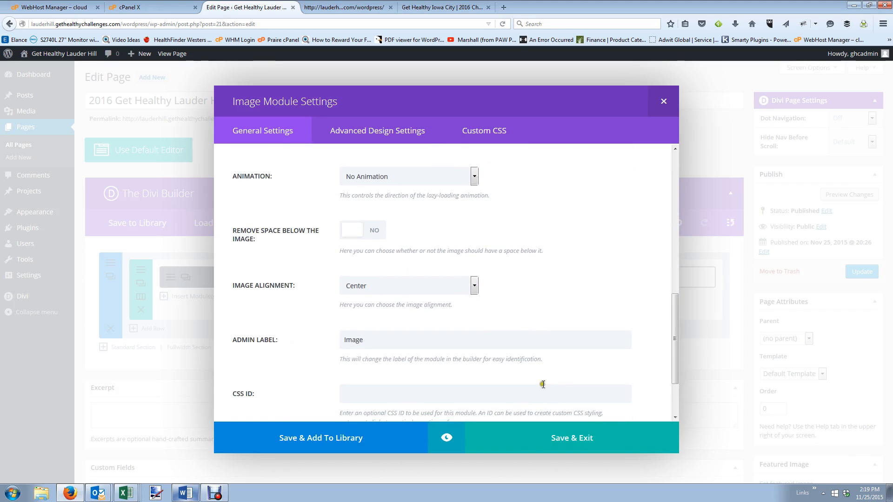
{"action": "left_click_drag", "start_coordinate": [425, 259], "coordinate": [218, 228]}
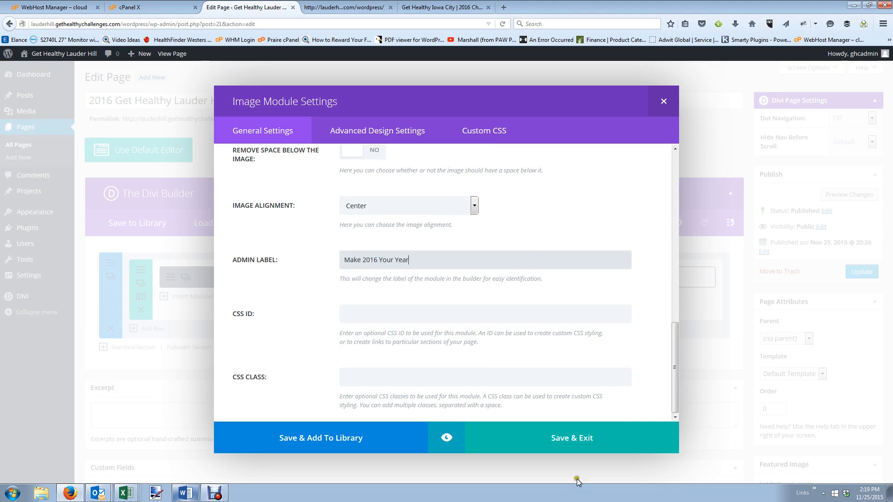
{"action": "left_click", "coordinate": [589, 433]}
{"action": "left_click", "coordinate": [851, 272]}
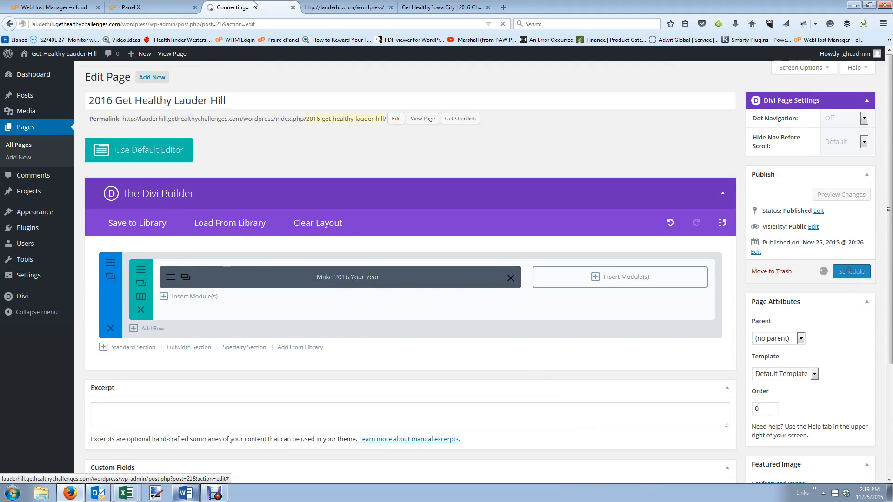
View the live 2016 Get Healthy Lauder Hill page showing the banner, comparing it with the editor.
{"action": "left_click", "coordinate": [344, 7]}
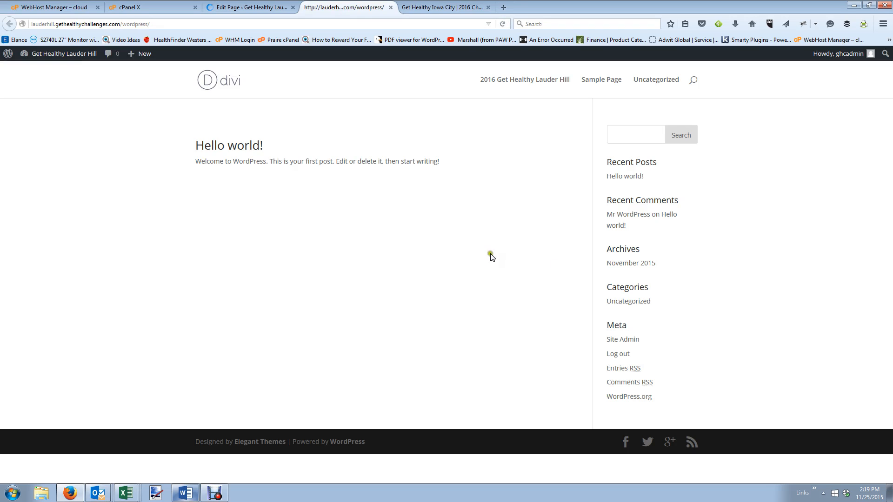
{"action": "left_click", "coordinate": [515, 88]}
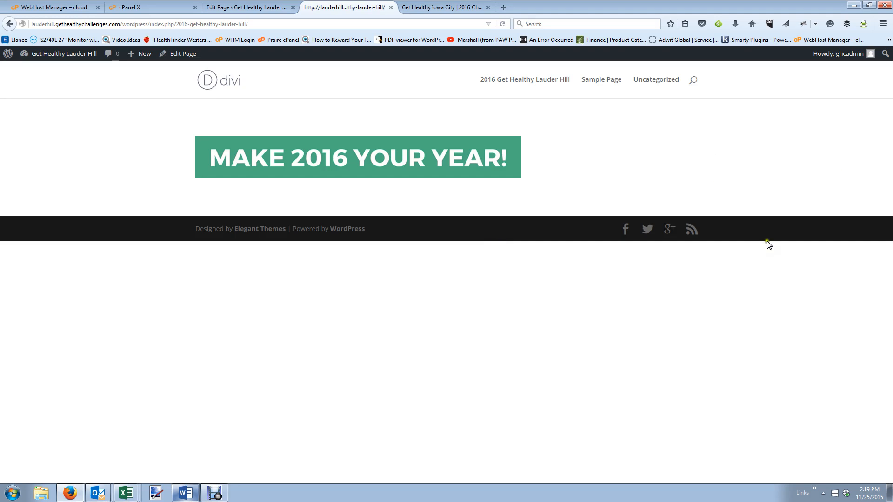
{"action": "left_click", "coordinate": [245, 9]}
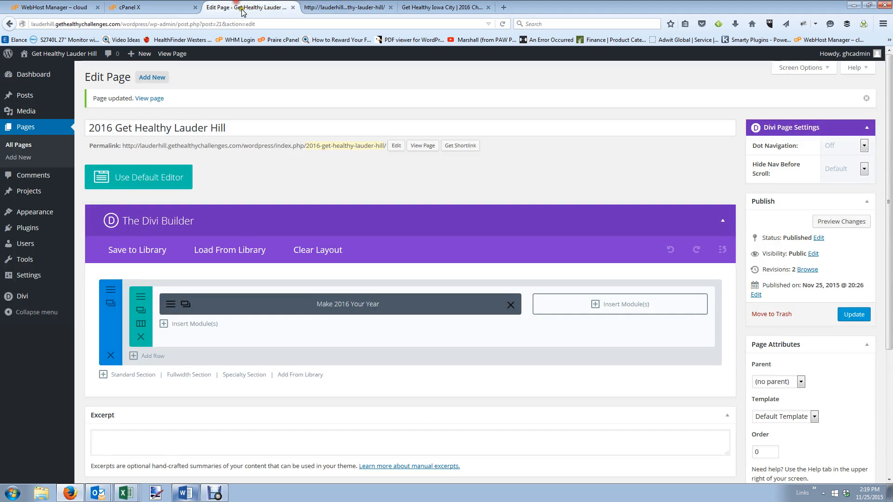
{"action": "left_click", "coordinate": [344, 7]}
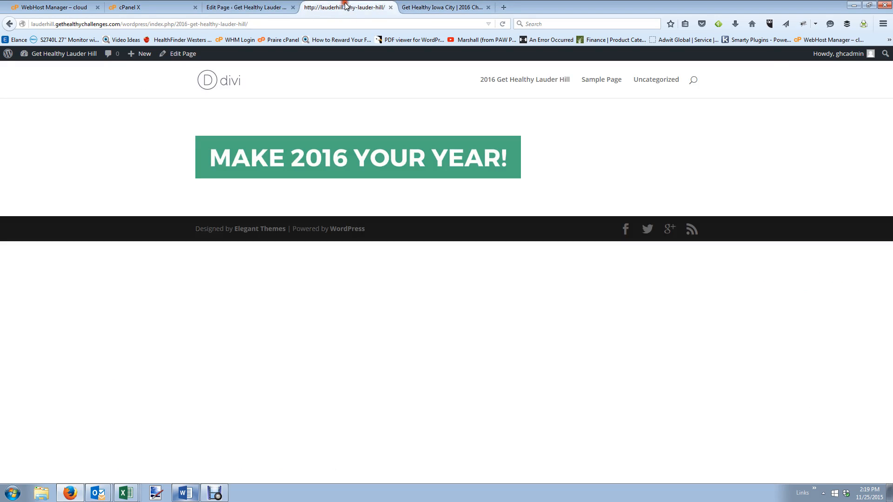
{"action": "left_click", "coordinate": [253, 6]}
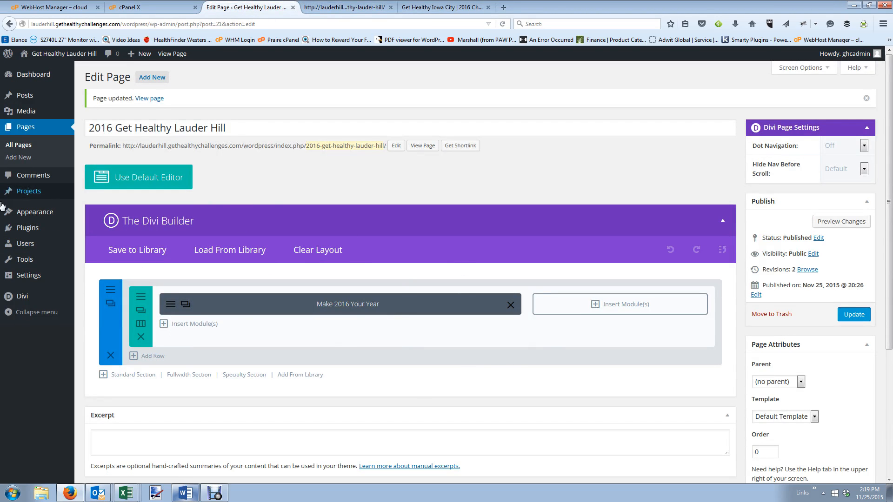
{"action": "mouse_move", "coordinate": [24, 281]}
{"action": "mouse_move", "coordinate": [26, 296]}
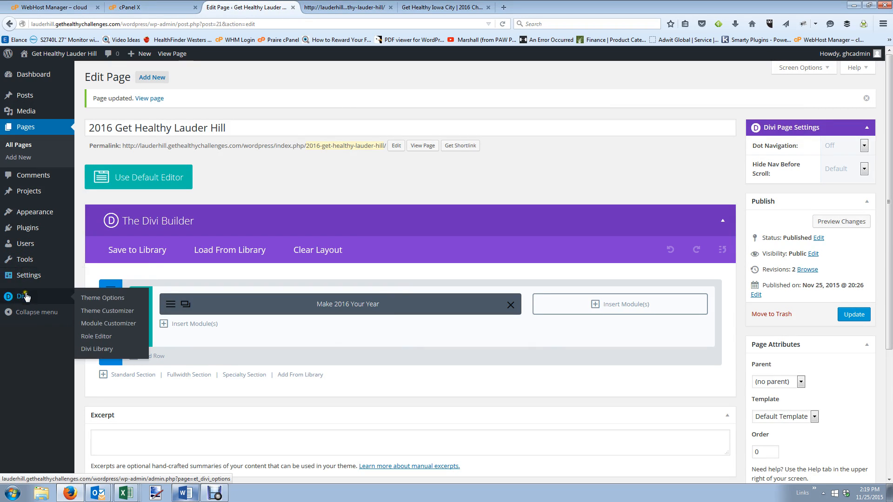
Open Divi Theme Options, checking the Iowa City and Lauder Hill sites for reference.
{"action": "left_click", "coordinate": [106, 300]}
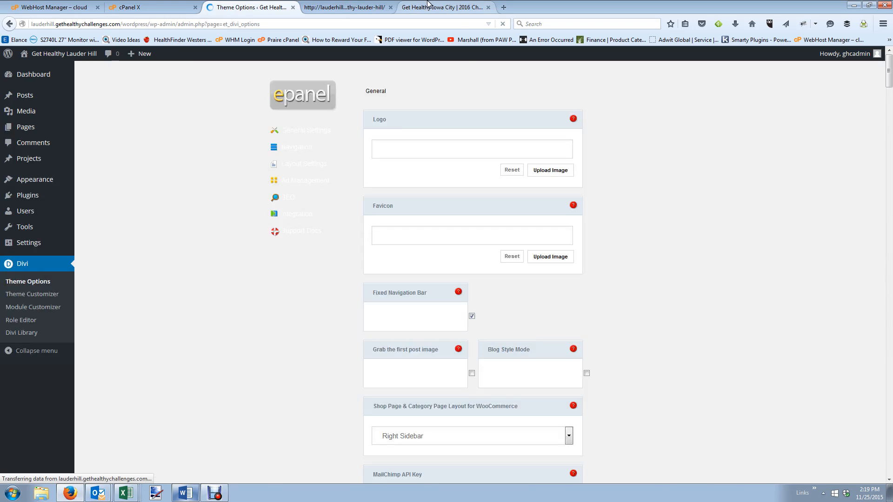
{"action": "left_click", "coordinate": [442, 7]}
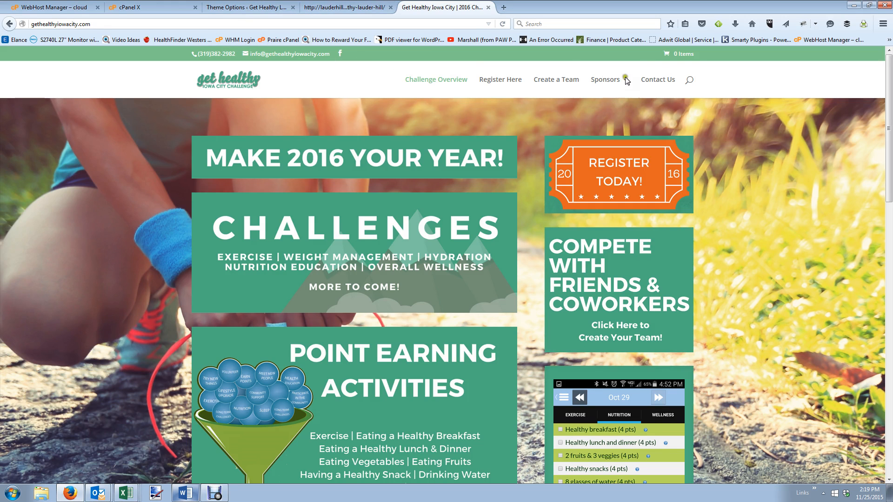
{"action": "left_click", "coordinate": [357, 7]}
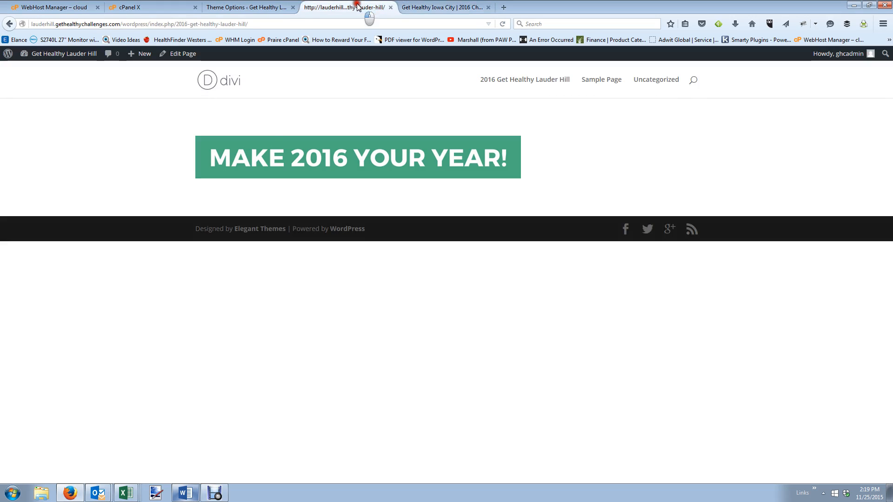
{"action": "left_click", "coordinate": [253, 8]}
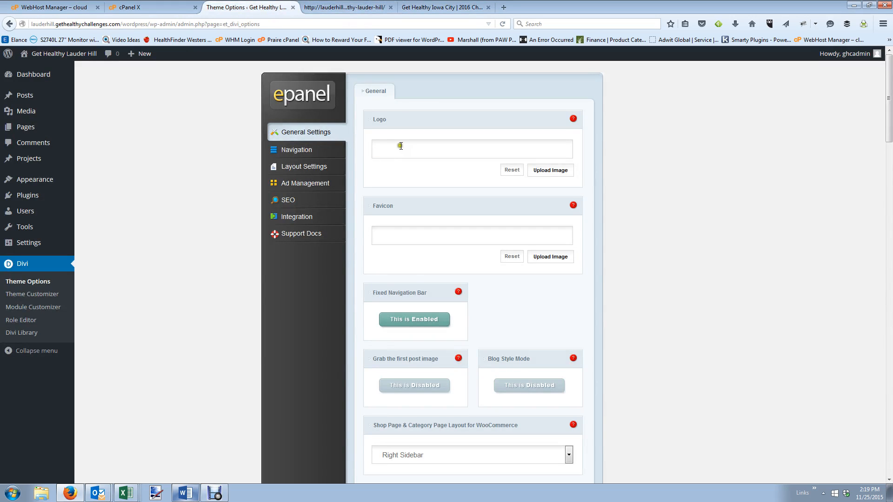
Upload Get Healthy Challenges Transparent.png from the Get Healthy Logos folder and set it as the logo.
{"action": "left_click", "coordinate": [547, 172]}
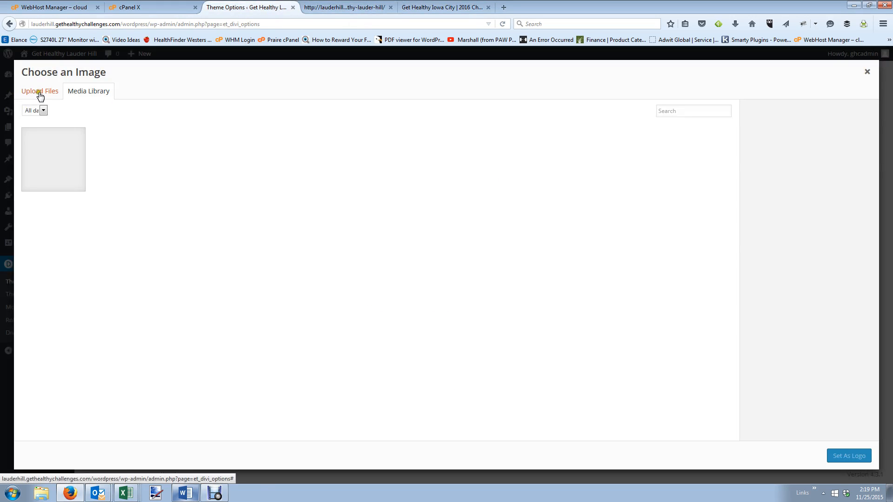
{"action": "left_click", "coordinate": [39, 92]}
{"action": "left_click", "coordinate": [442, 244]}
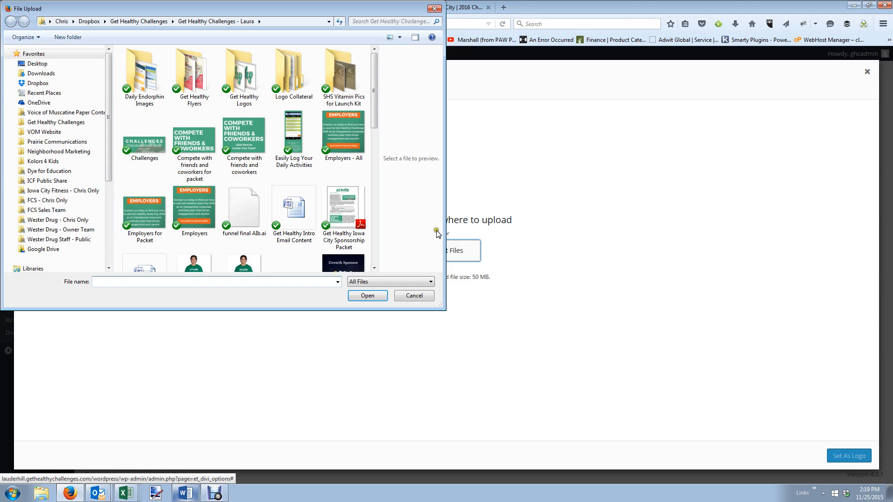
{"action": "double_click", "coordinate": [251, 88]}
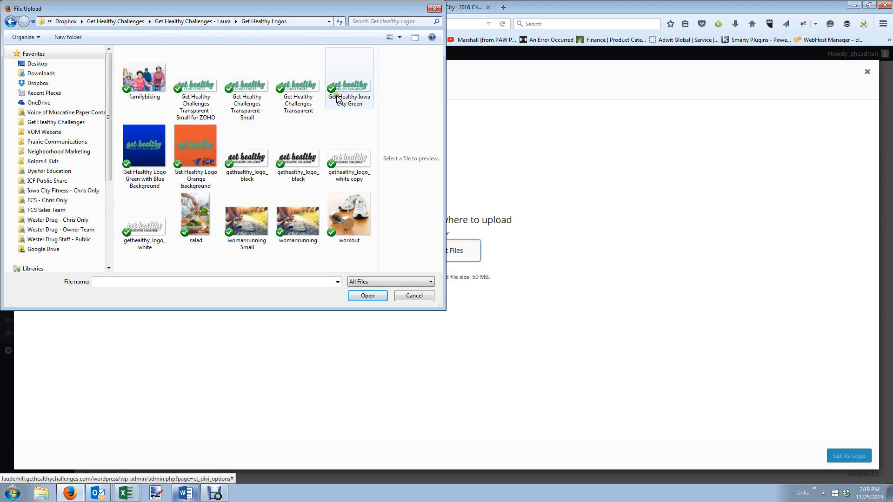
{"action": "double_click", "coordinate": [294, 91]}
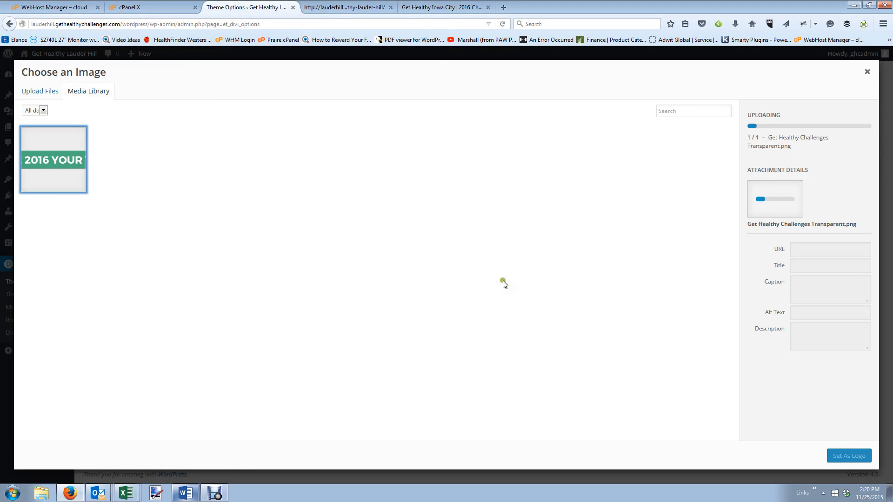
{"action": "left_click", "coordinate": [846, 461]}
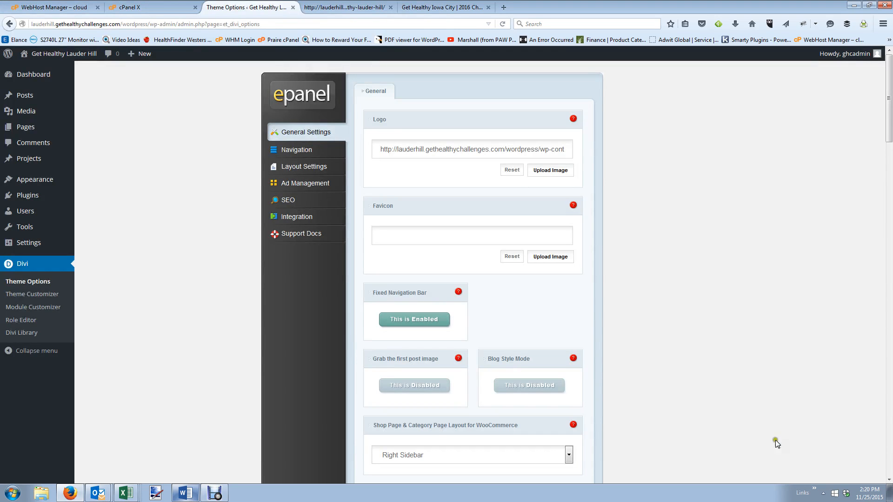
Save the Divi theme options and switch to the Lauder Hill site.
{"action": "scroll", "coordinate": [617, 294], "scroll_direction": "down", "scroll_amount": 20}
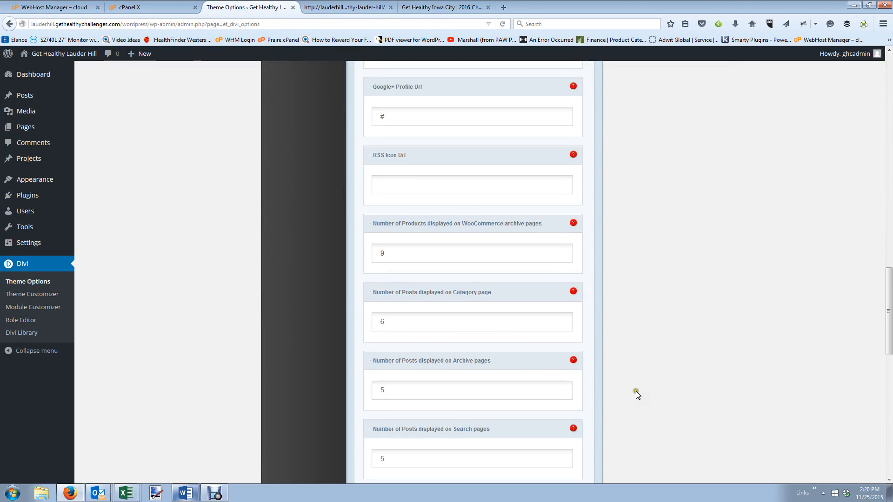
{"action": "scroll", "coordinate": [640, 419], "scroll_direction": "down", "scroll_amount": 2}
{"action": "left_click", "coordinate": [573, 415]}
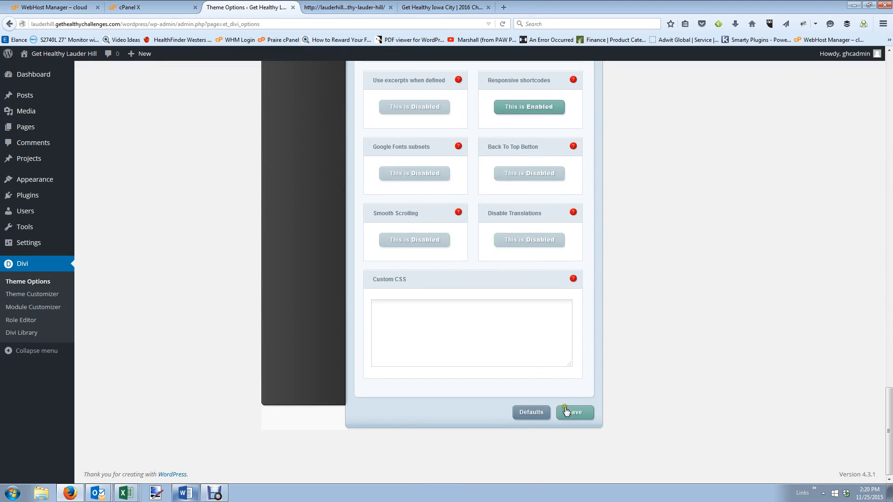
{"action": "left_click", "coordinate": [574, 413]}
{"action": "left_click", "coordinate": [345, 7]}
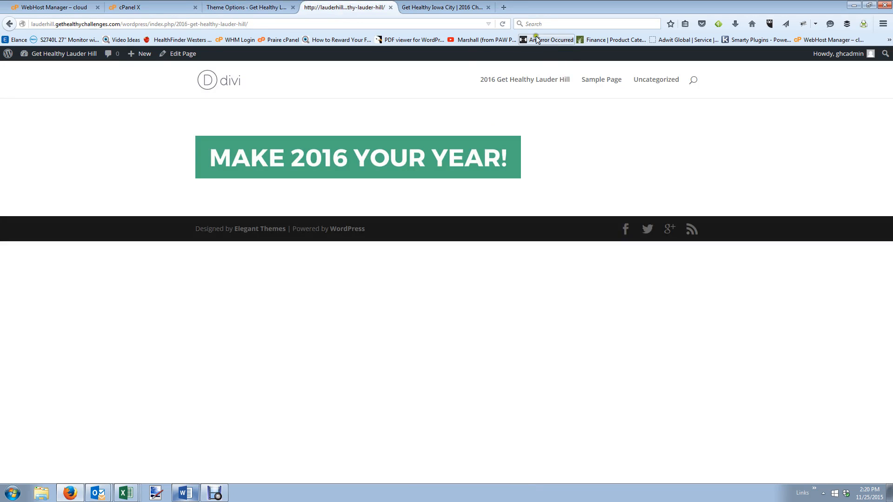
Reload Lauder Hill to see the new logo, compare with Iowa City's Challenge Overview page.
{"action": "left_click", "coordinate": [503, 24]}
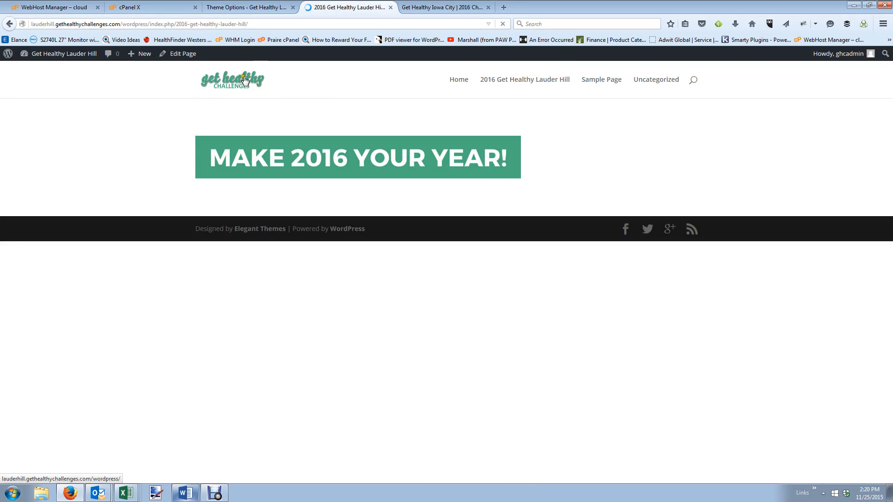
{"action": "left_click", "coordinate": [235, 6]}
{"action": "left_click", "coordinate": [429, 8]}
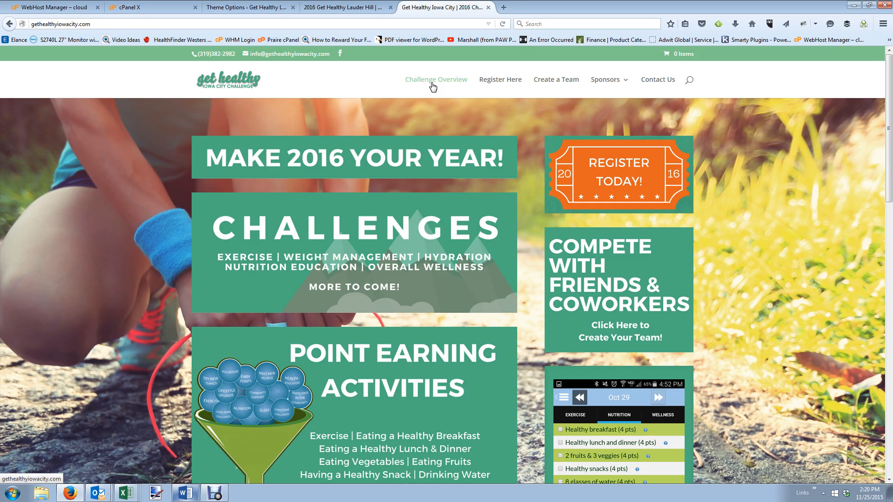
{"action": "left_click", "coordinate": [408, 78]}
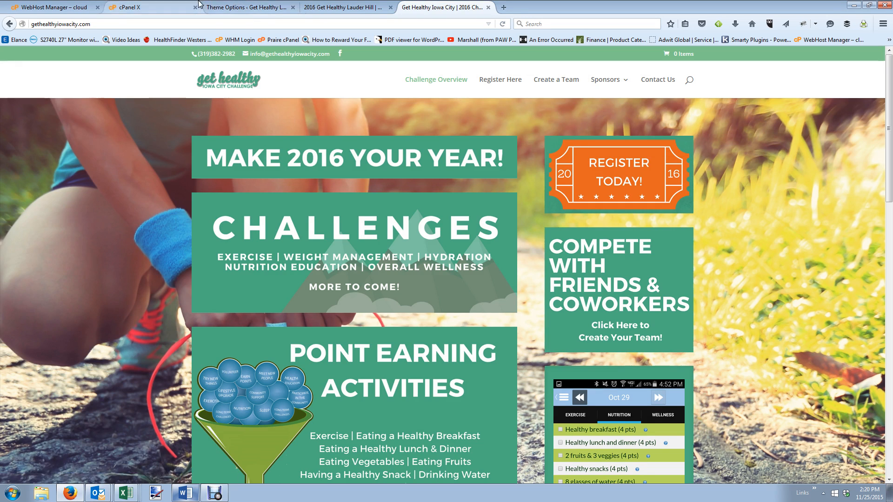
{"action": "left_click", "coordinate": [253, 8]}
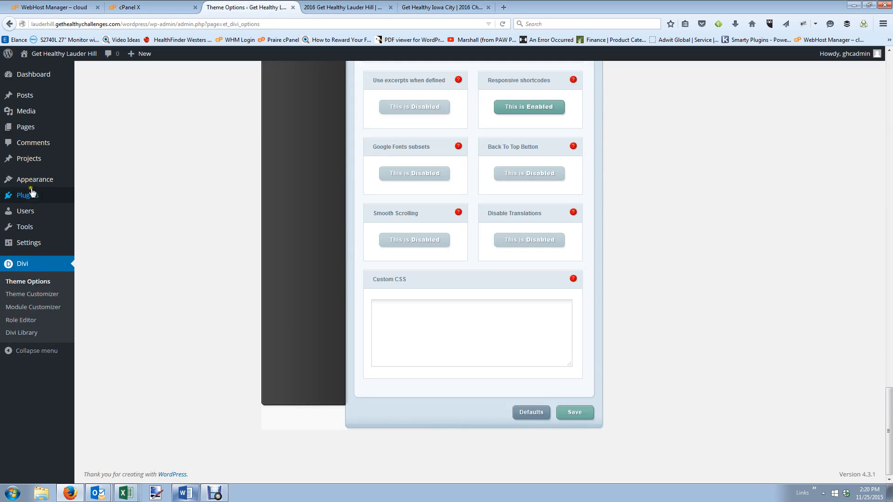
Create a new menu named 'Top Primary' in Appearance > Menus.
{"action": "mouse_move", "coordinate": [64, 186]}
{"action": "left_click", "coordinate": [88, 221]}
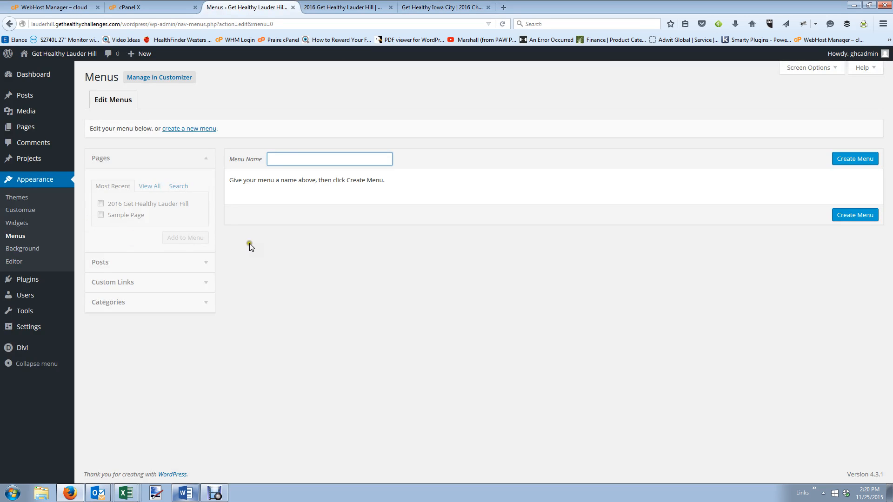
{"action": "type", "text": "Top"}
{"action": "key", "text": "BackSpace"}
{"action": "type", "text": "p Primary"}
{"action": "left_click", "coordinate": [846, 159]}
Check the Lauder Hill and Iowa City sites' menus for reference, then return to the menu editor.
{"action": "left_click", "coordinate": [313, 5]}
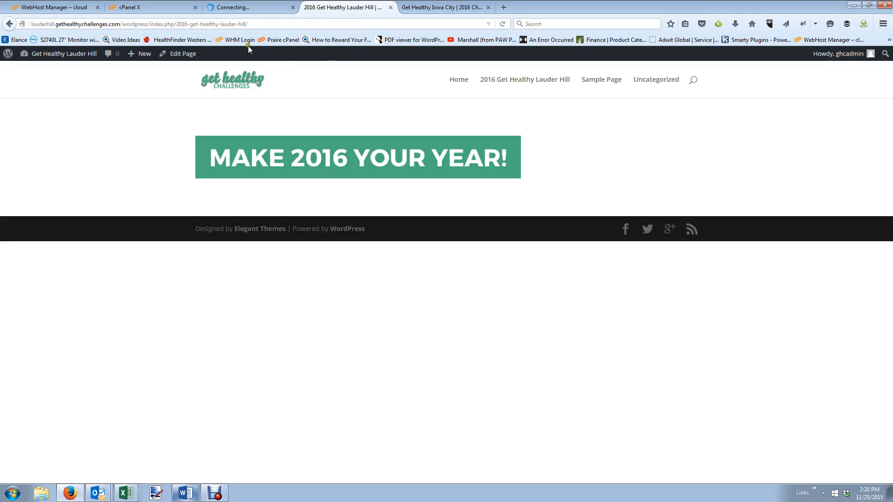
{"action": "left_click", "coordinate": [461, 8]}
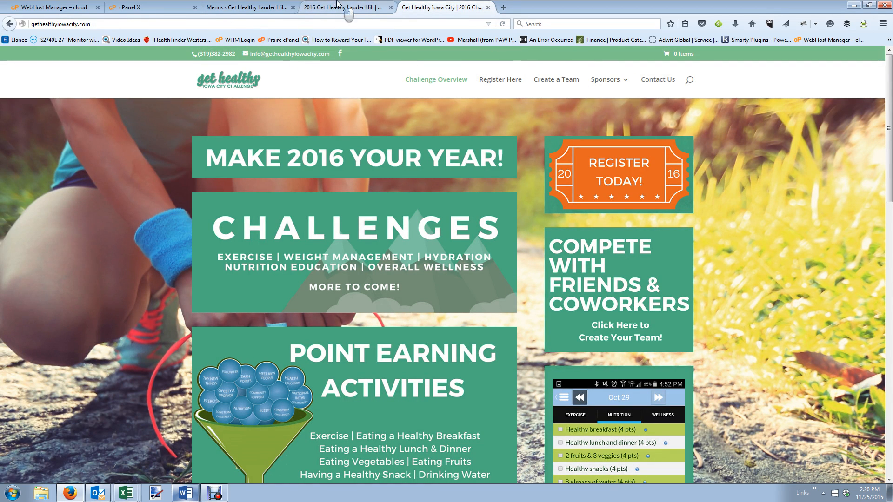
{"action": "left_click", "coordinate": [309, 7]}
{"action": "left_click", "coordinate": [250, 5]}
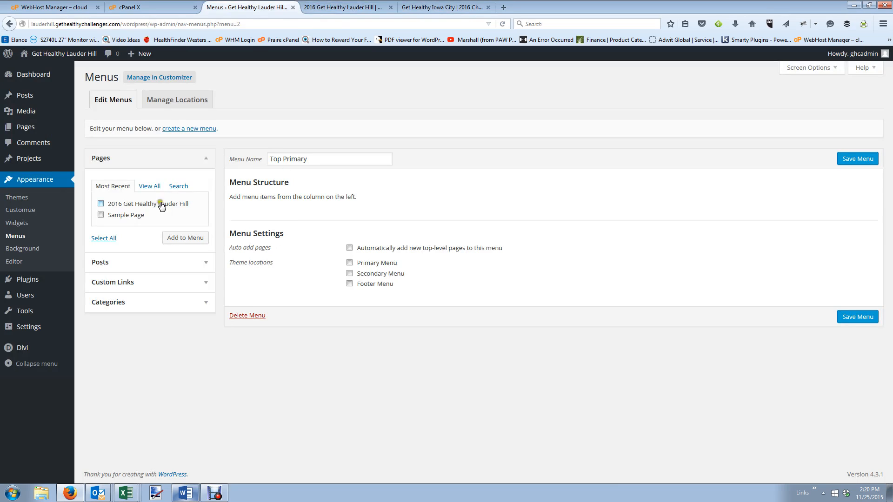
Add the 2016 Get Healthy Lauder Hill page, set Primary Menu as location, and save.
{"action": "left_click", "coordinate": [104, 204]}
{"action": "left_click", "coordinate": [196, 240]}
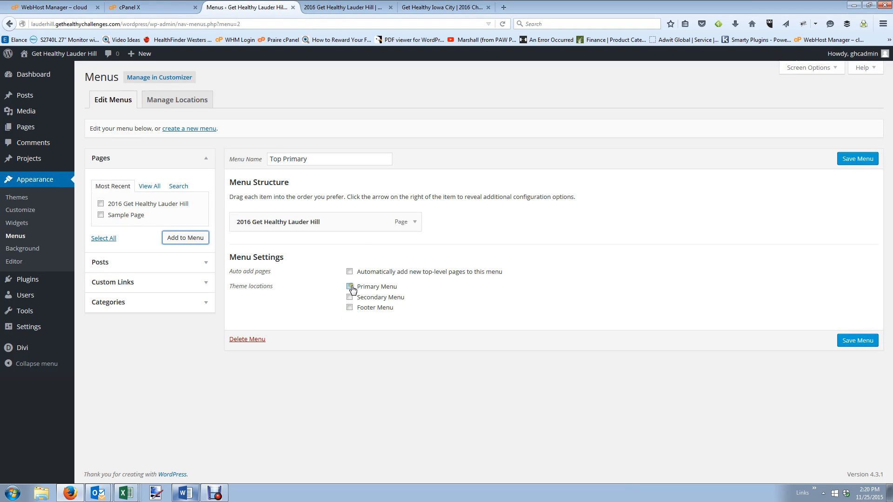
{"action": "left_click", "coordinate": [350, 288]}
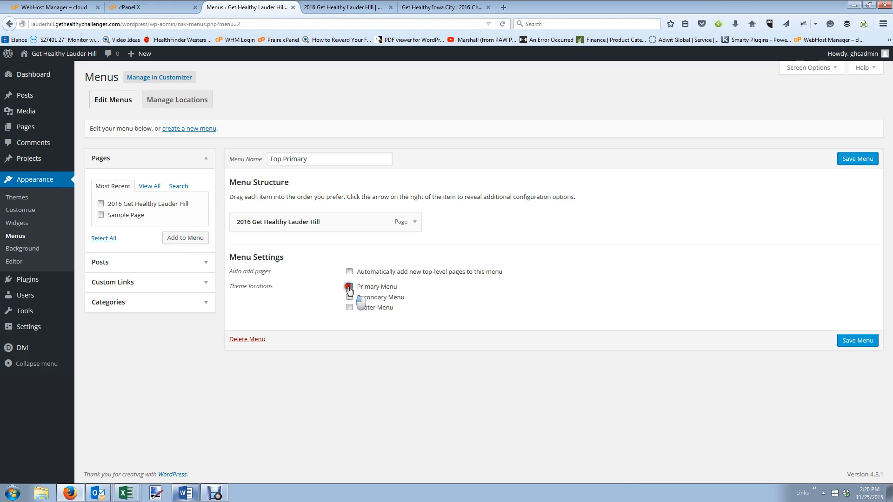
{"action": "left_click", "coordinate": [865, 345]}
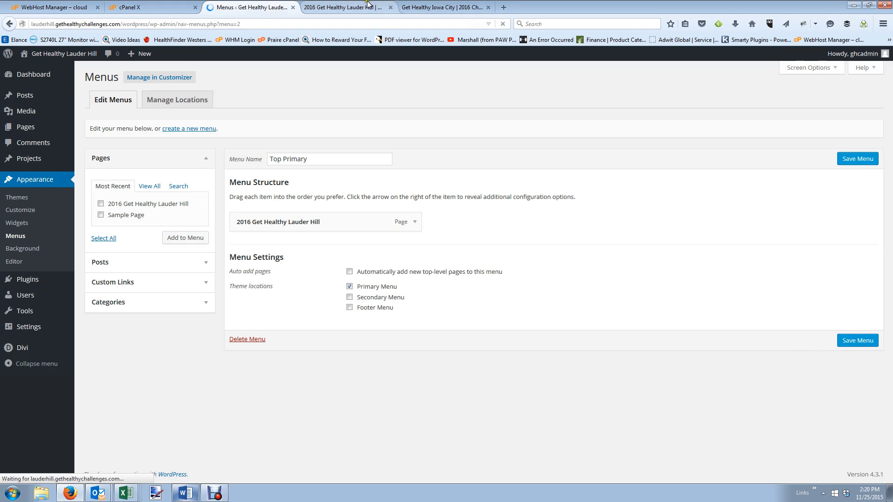
{"action": "left_click", "coordinate": [344, 7]}
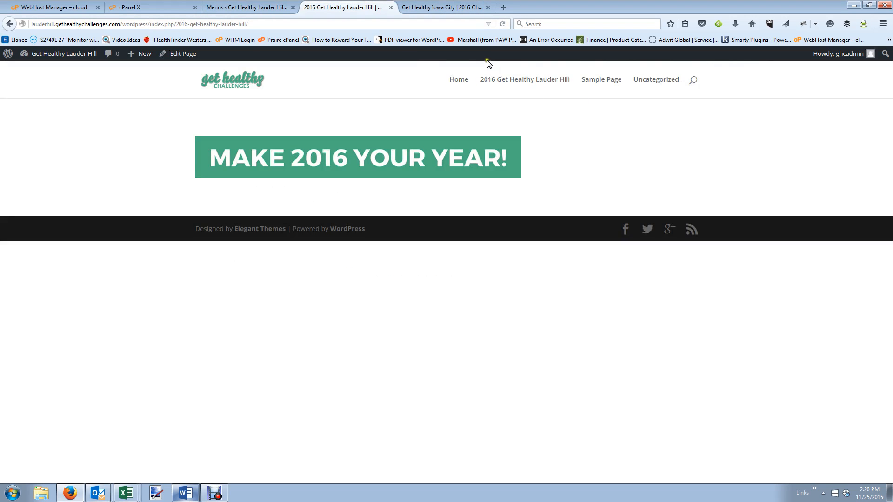
Reload Lauder Hill to see the new menu, view Iowa City's Create a Team page, then open All Pages.
{"action": "left_click", "coordinate": [503, 24]}
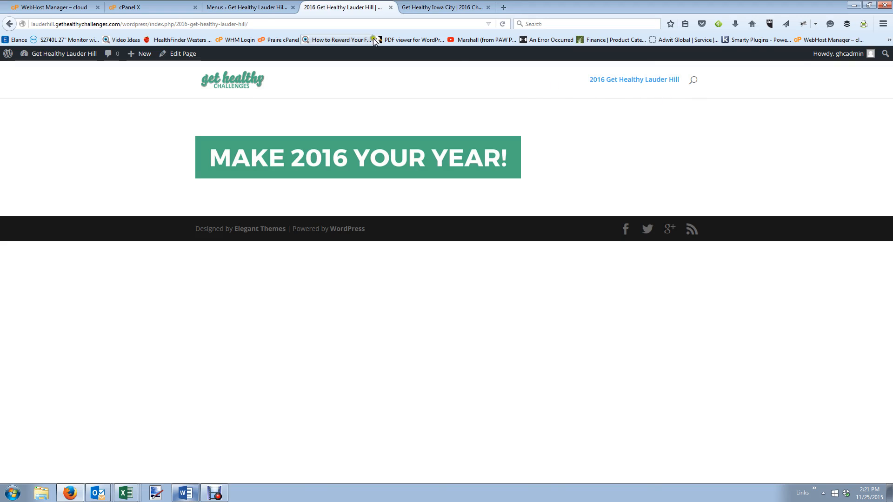
{"action": "left_click", "coordinate": [437, 5]}
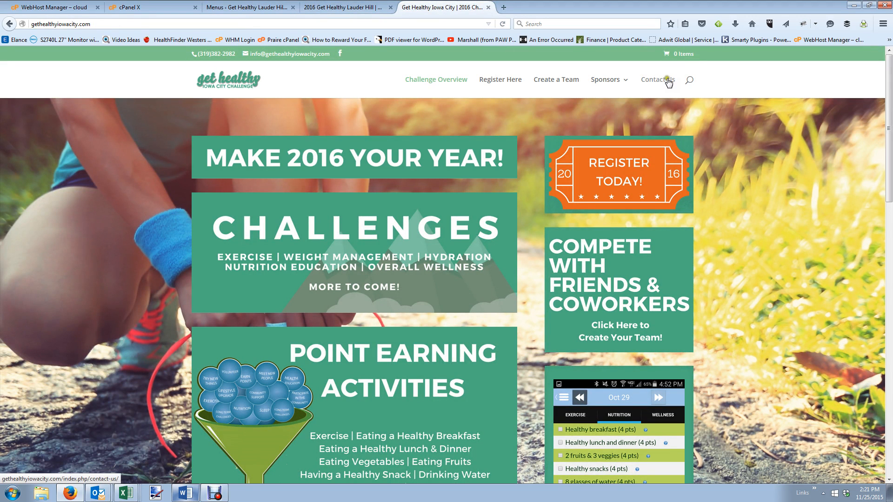
{"action": "left_click", "coordinate": [570, 83]}
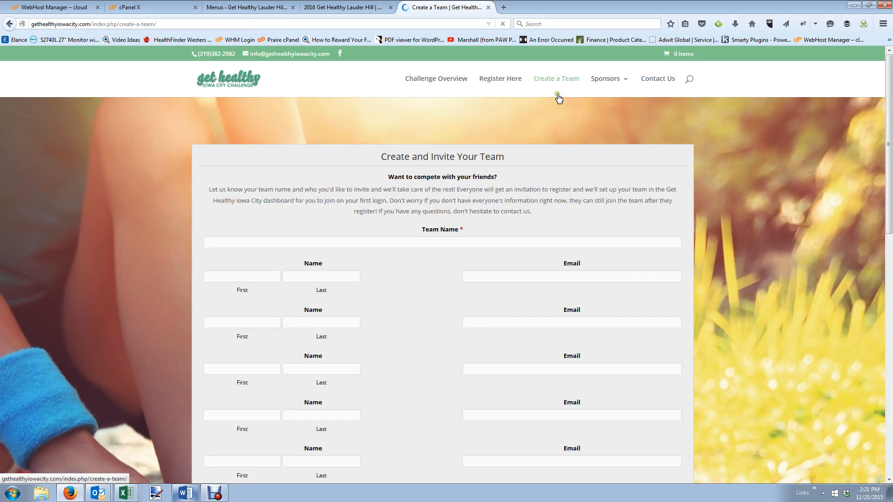
{"action": "left_click", "coordinate": [242, 11]}
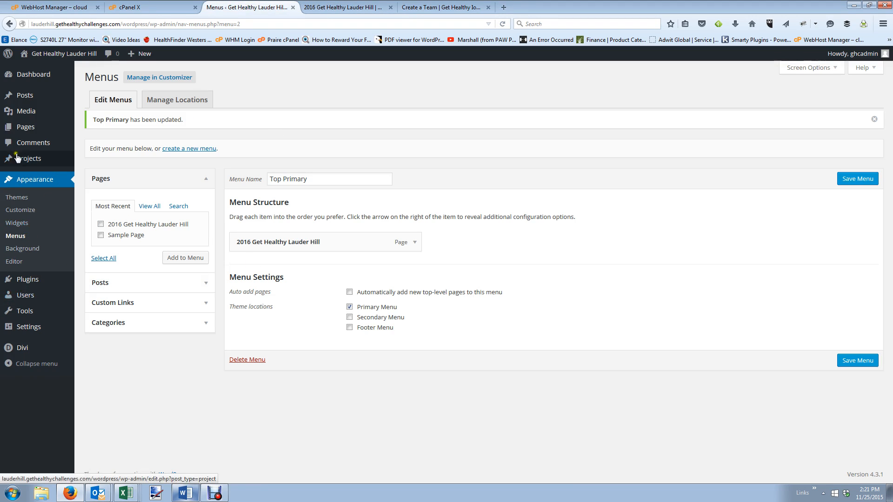
{"action": "left_click", "coordinate": [18, 132]}
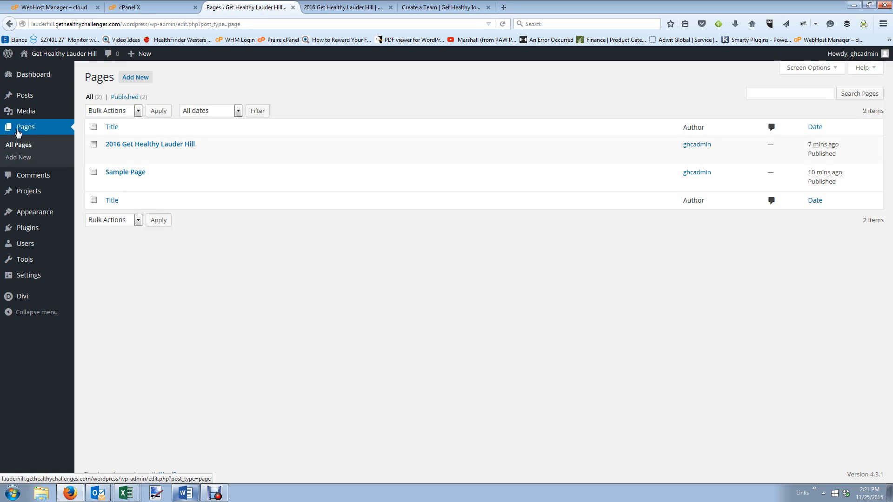
Go to Plugins > Add New > Upload Plugin and browse for a file.
{"action": "mouse_move", "coordinate": [32, 233]}
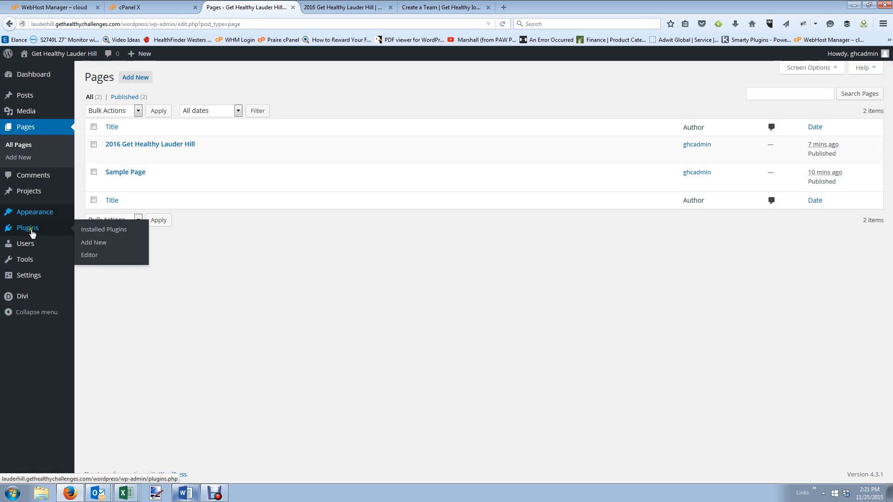
{"action": "left_click", "coordinate": [101, 246]}
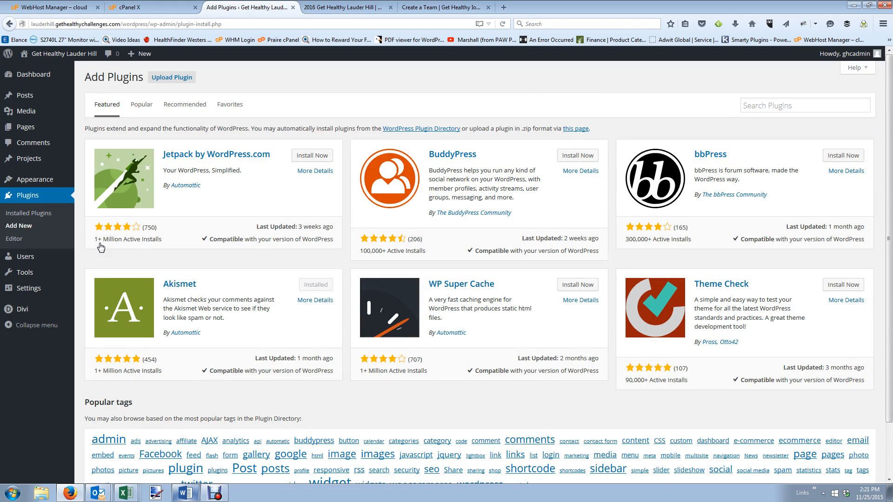
{"action": "left_click", "coordinate": [171, 77]}
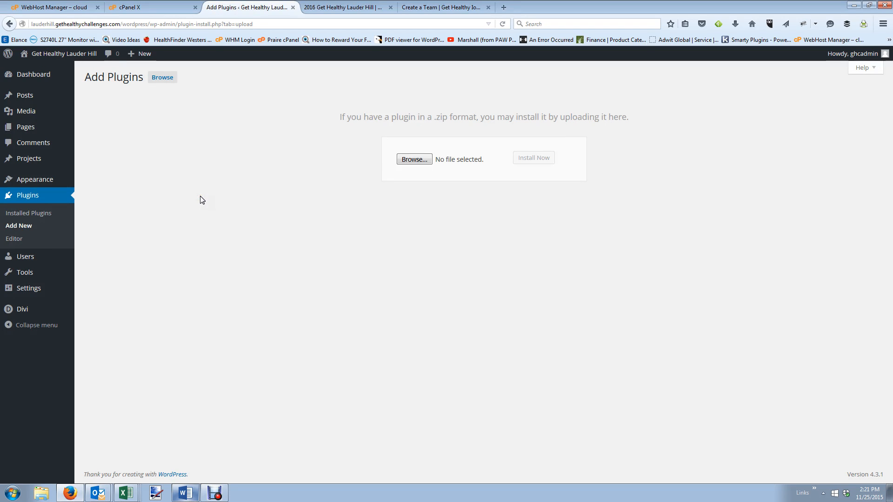
{"action": "left_click", "coordinate": [420, 161]}
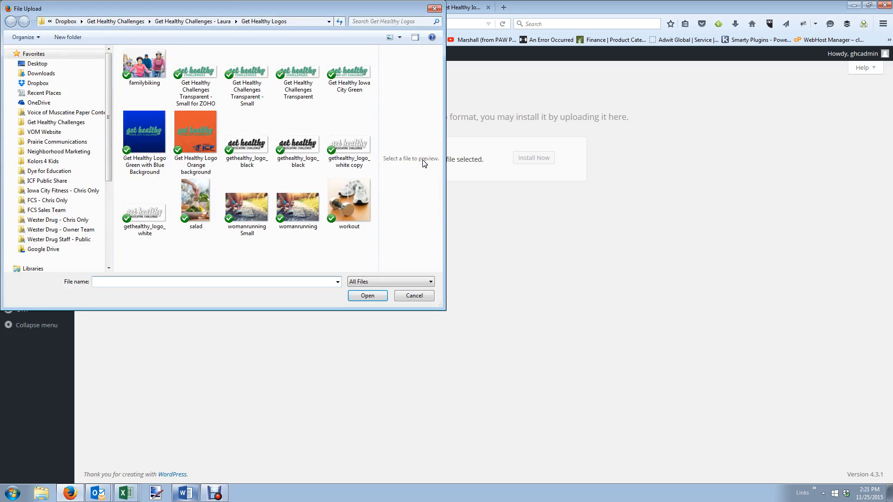
Choose visual-form-builder-pro-2.5.zip from Dropbox > Neighborhood Marketing > Website Themes and Plug-ins > Visual Form Builder.
{"action": "left_click", "coordinate": [52, 83]}
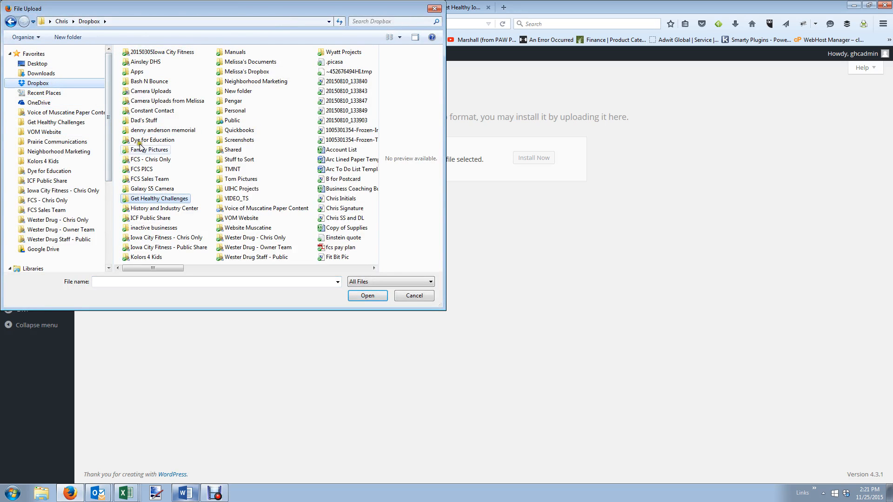
{"action": "left_click", "coordinate": [234, 83]}
{"action": "double_click", "coordinate": [235, 83]}
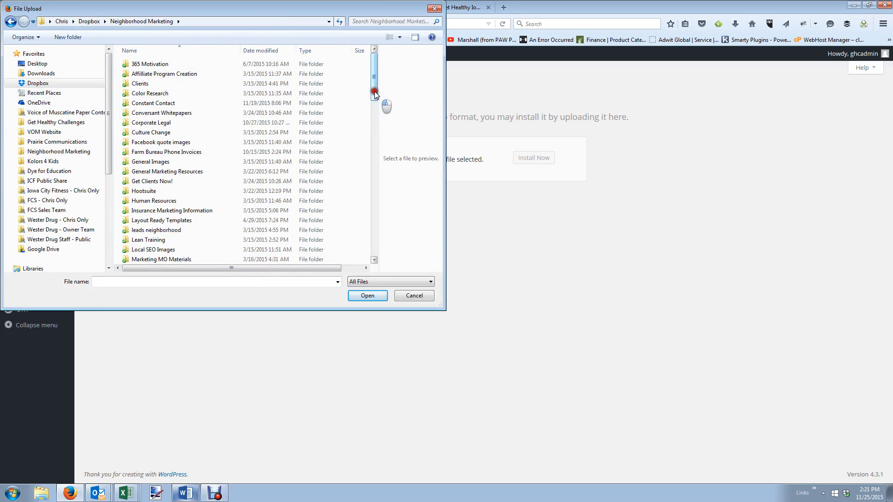
{"action": "left_click_drag", "start_coordinate": [375, 91], "coordinate": [373, 144]}
{"action": "double_click", "coordinate": [155, 197]}
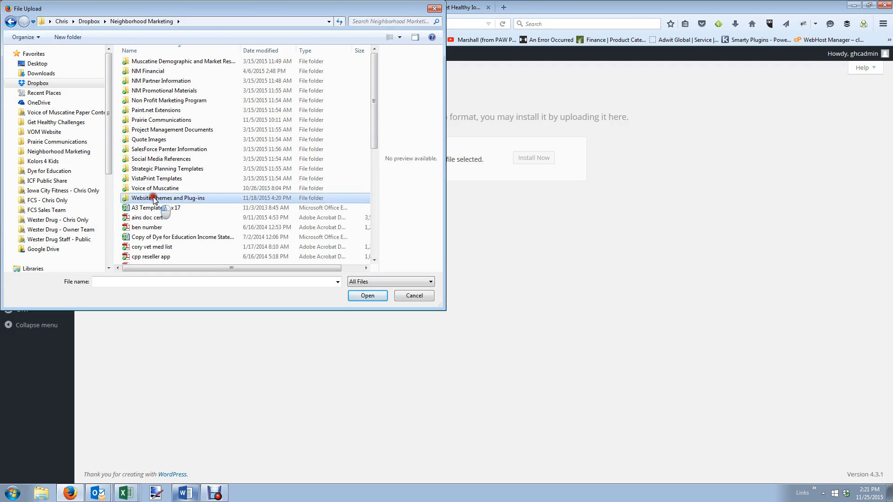
{"action": "double_click", "coordinate": [172, 122]}
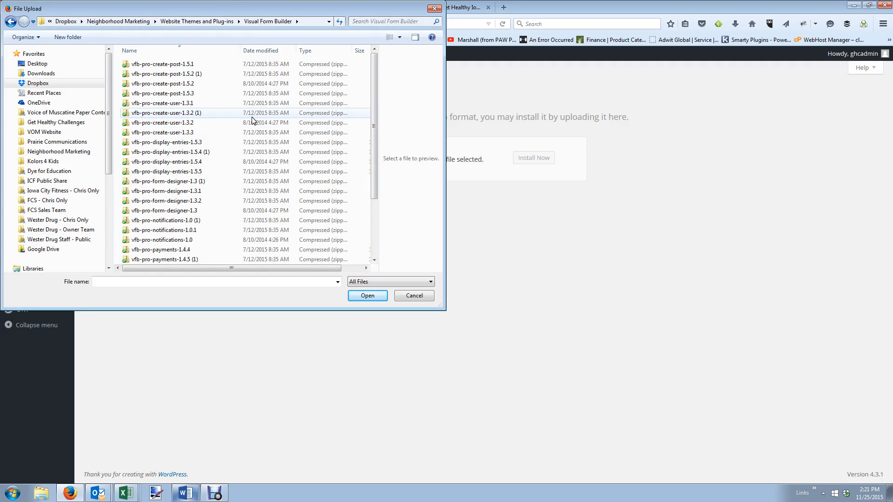
{"action": "scroll", "coordinate": [253, 120], "scroll_direction": "down", "scroll_amount": 3}
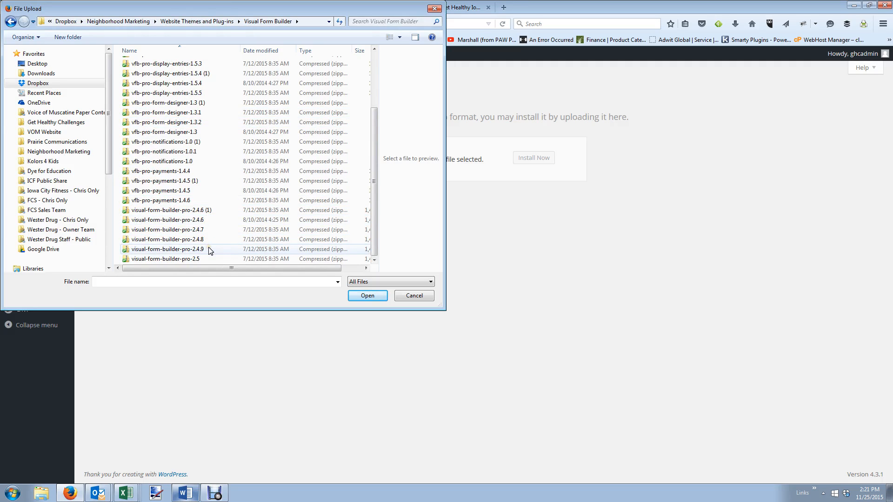
{"action": "double_click", "coordinate": [207, 261]}
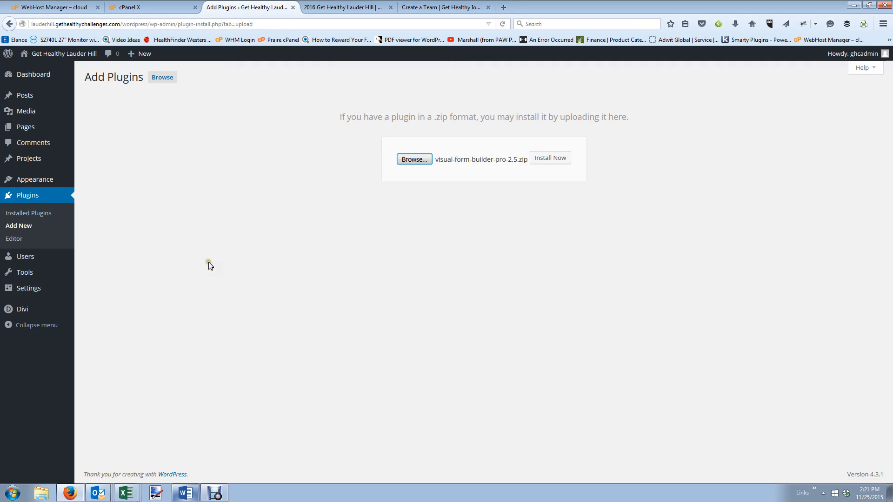
Install and activate Visual Form Builder Pro 2.5, then dismiss the form migration notice.
{"action": "left_click", "coordinate": [550, 158]}
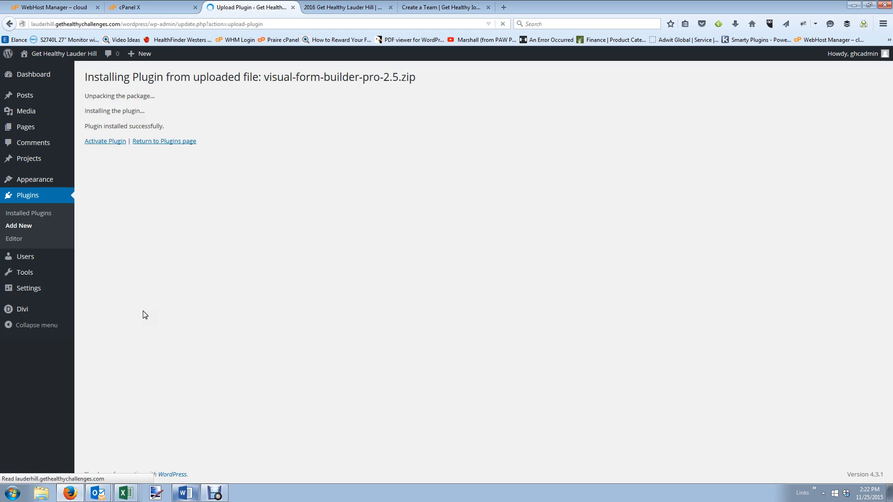
{"action": "left_click", "coordinate": [120, 142]}
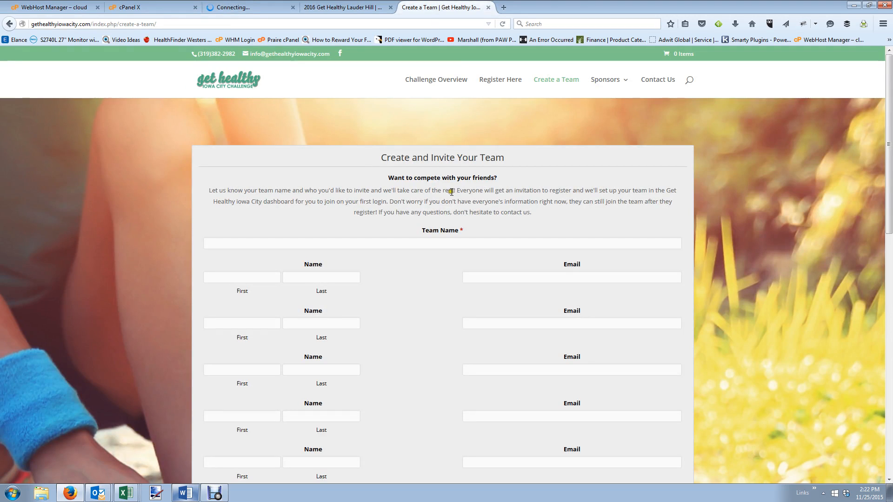
{"action": "left_click_drag", "start_coordinate": [534, 212], "coordinate": [207, 192]}
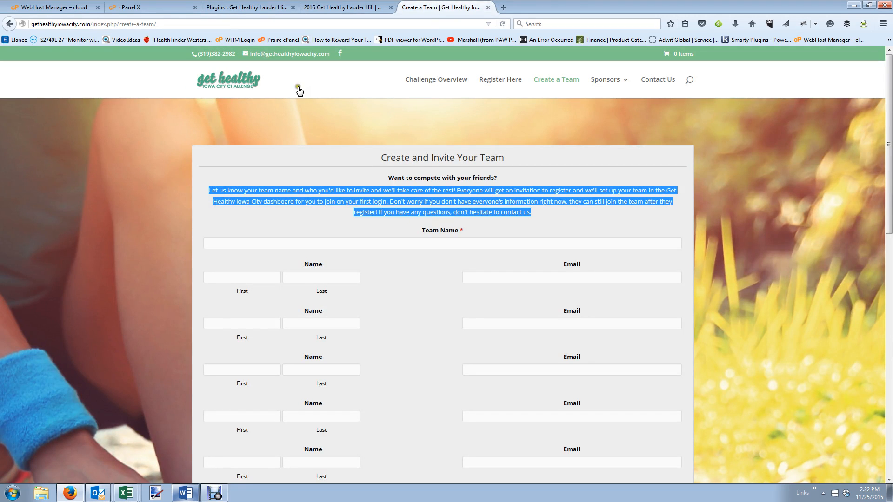
{"action": "left_click", "coordinate": [262, 6]}
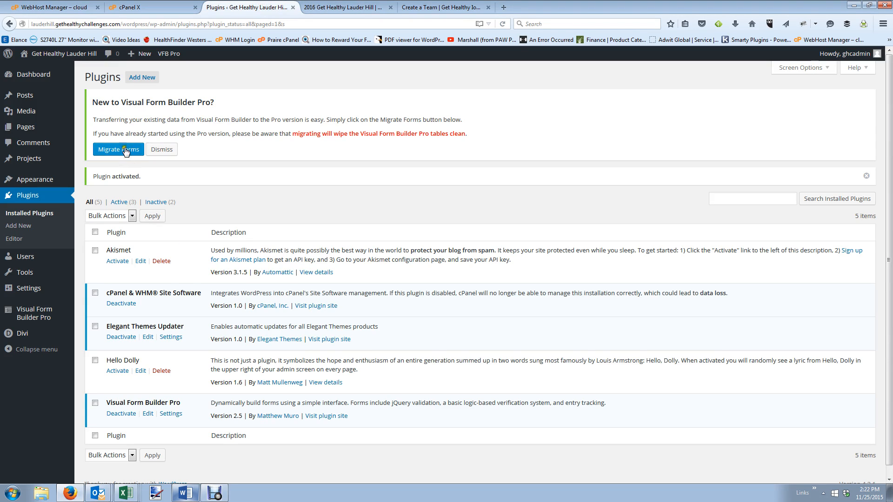
{"action": "left_click", "coordinate": [171, 150]}
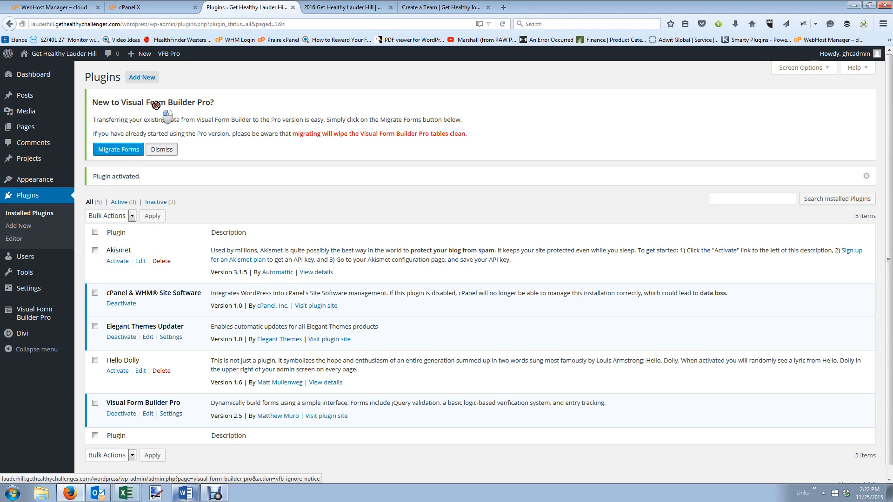
{"action": "left_click", "coordinate": [161, 148]}
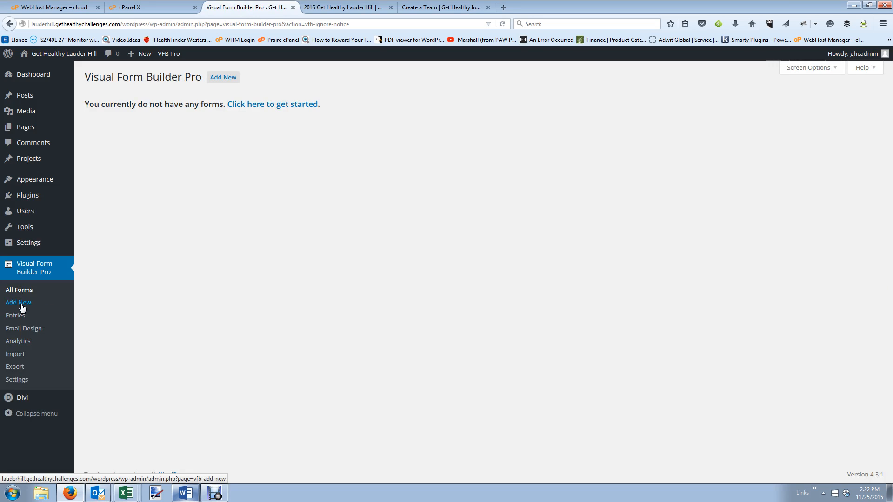
Start a new form named 'Create A Team' with 'Get Healthy Challenges' as the sender name.
{"action": "left_click", "coordinate": [259, 105]}
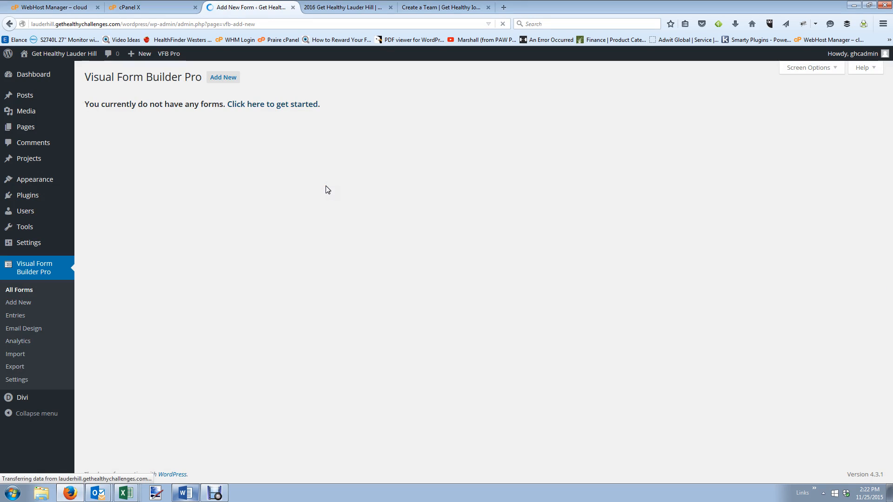
{"action": "left_click", "coordinate": [228, 124]}
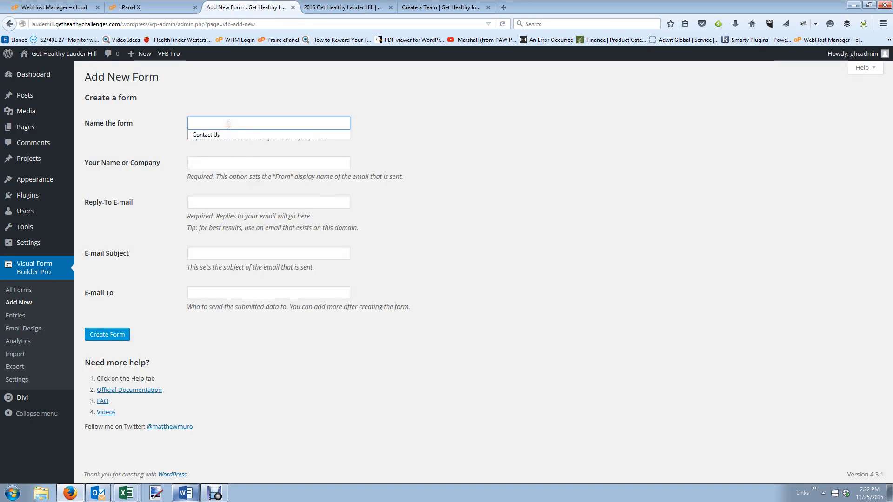
{"action": "type", "text": "Create"}
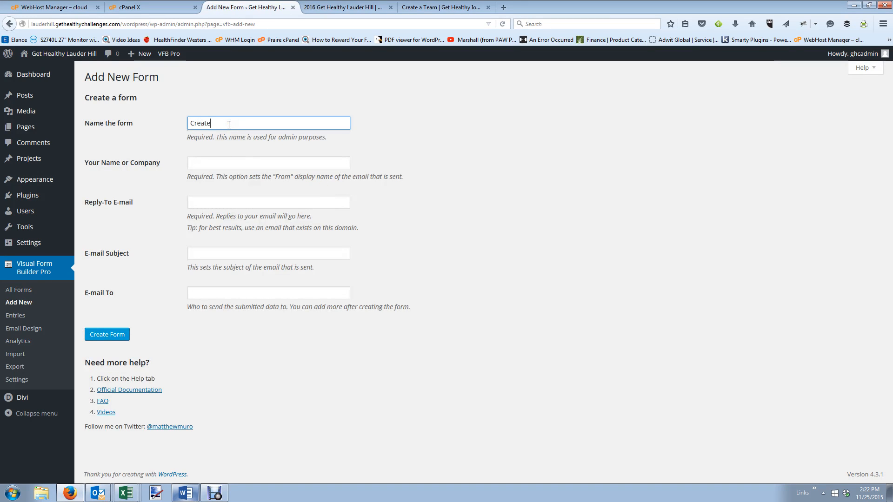
{"action": "type", "text": " A Team"}
{"action": "key", "text": "Tab"}
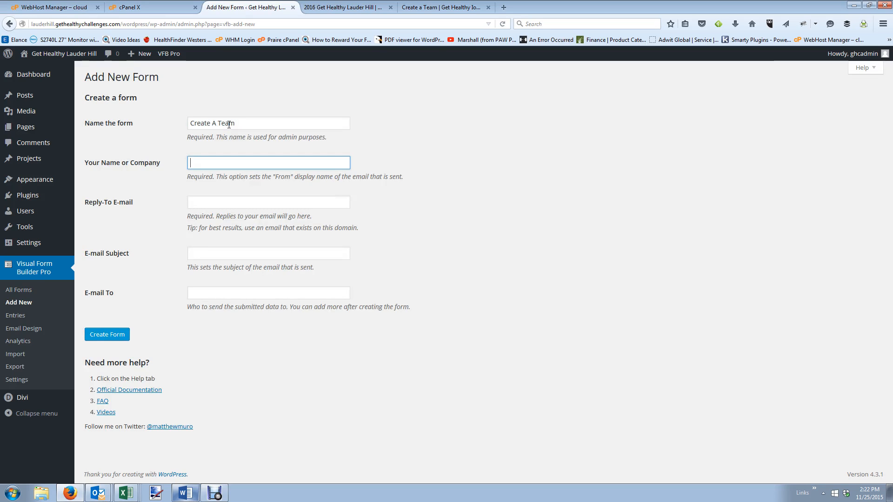
{"action": "type", "text": "Get H"}
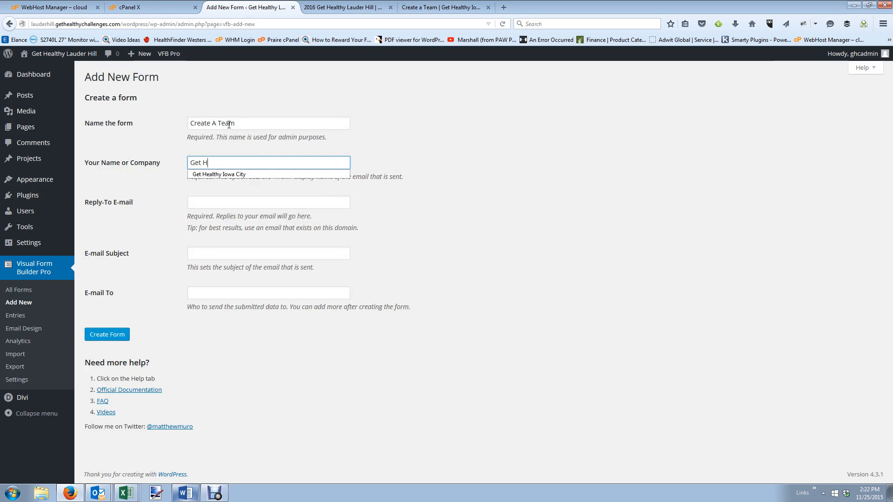
{"action": "type", "text": "ealthy Challenges"}
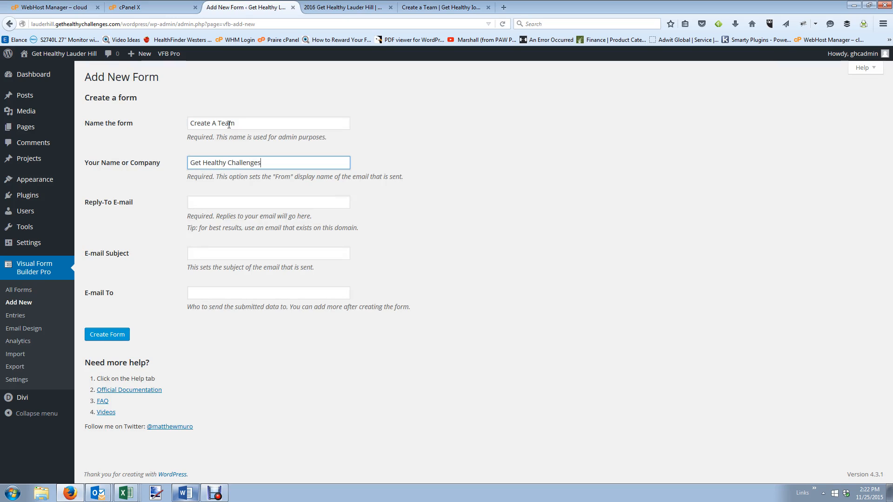
{"action": "key", "text": "Tab"}
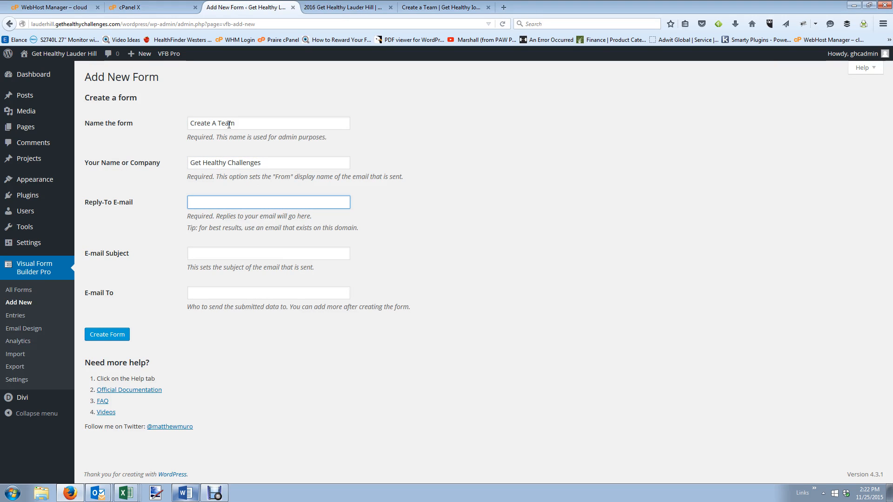
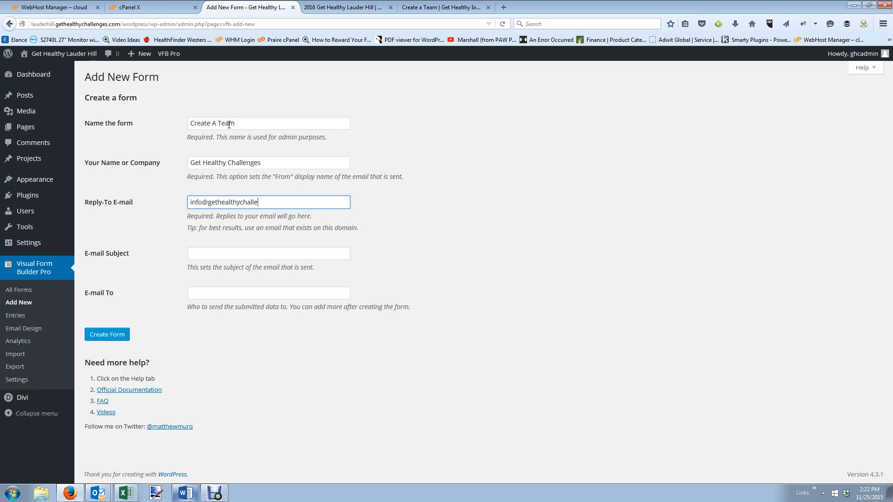
Give the form the subject 'Create A Team Submission', send it to the site's info address, and create it.
{"action": "key", "text": "Tab"}
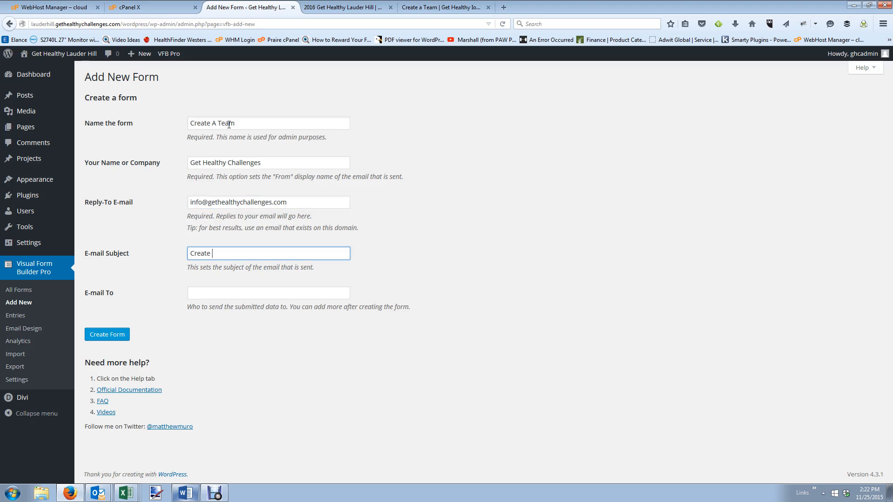
{"action": "type", "text": "Create A Team Submission"}
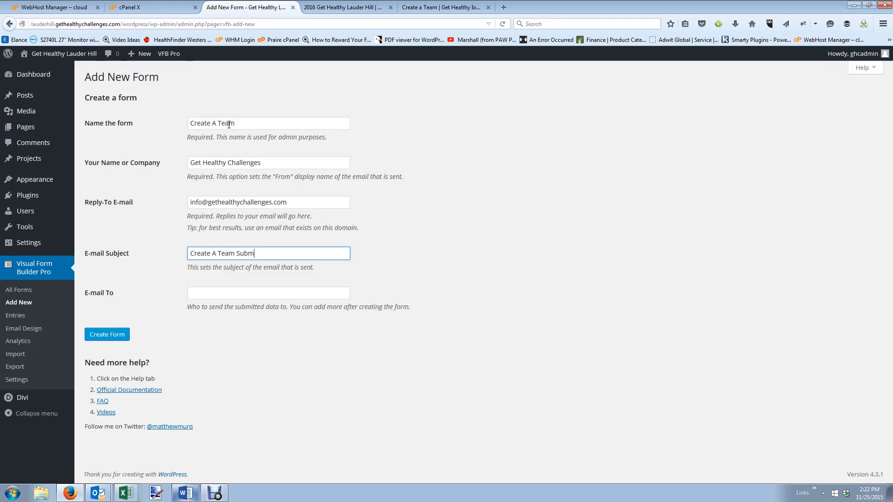
{"action": "key", "text": "Tab"}
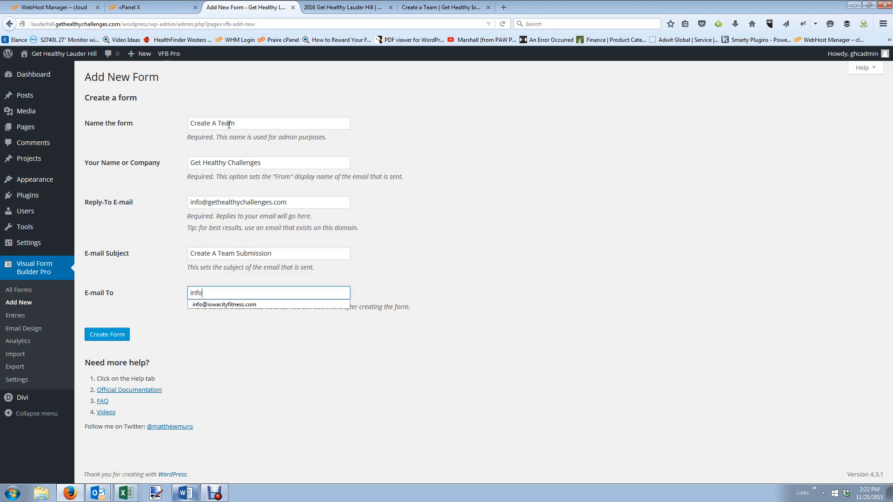
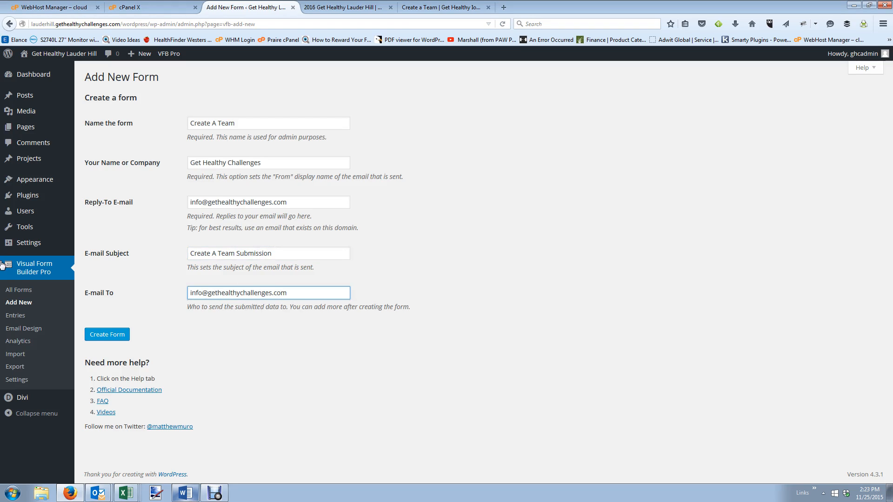
{"action": "left_click", "coordinate": [108, 335]}
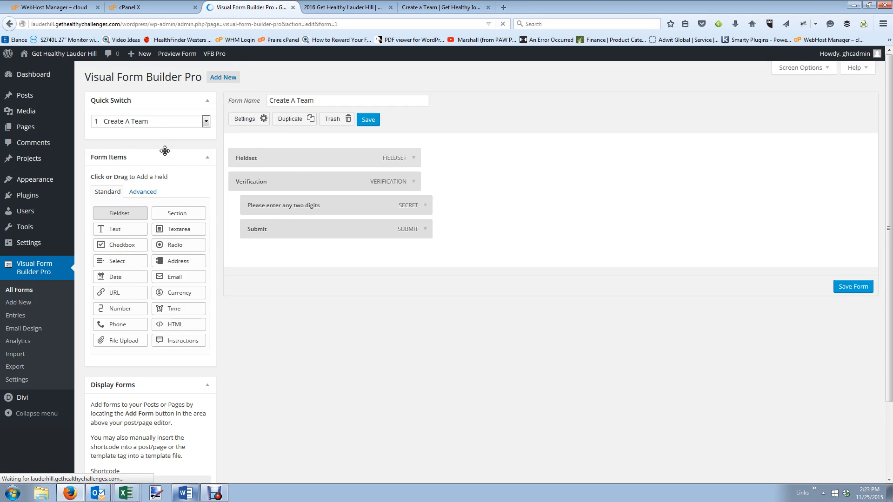
Rename the opening fieldset to 'Create and Invite Your Team', checking it against the live page heading.
{"action": "left_click", "coordinate": [413, 158]}
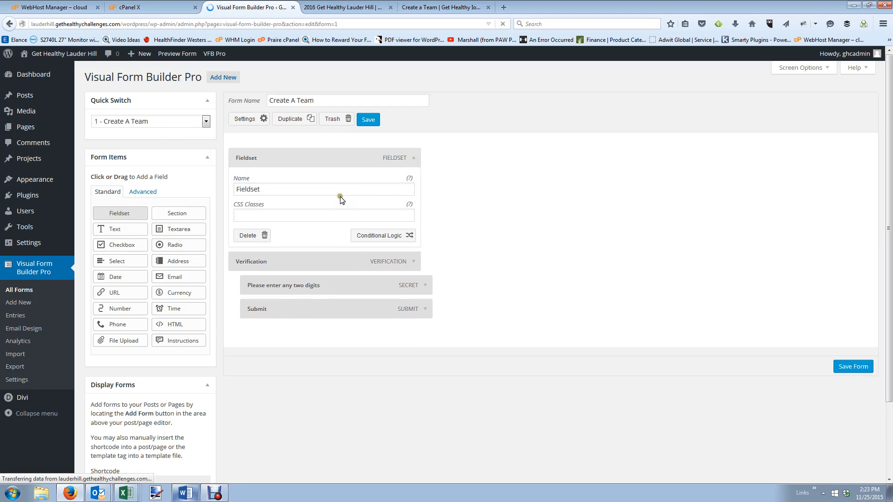
{"action": "left_click", "coordinate": [440, 7]}
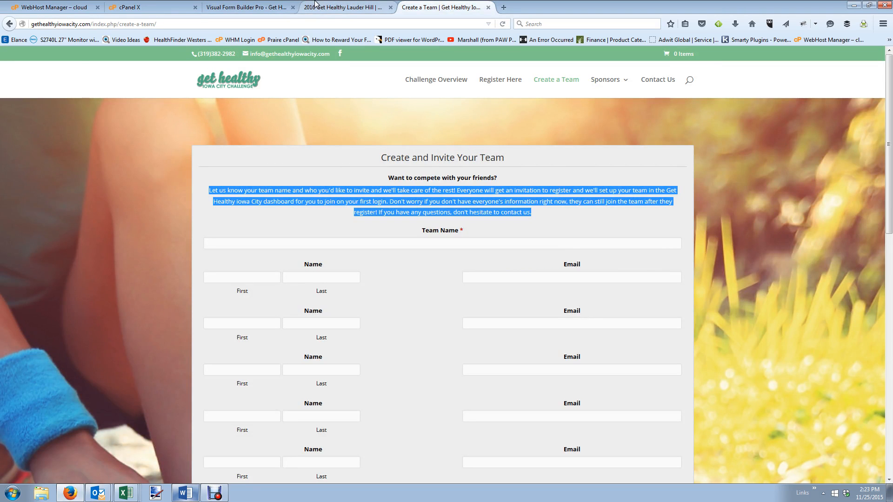
{"action": "left_click", "coordinate": [247, 7]}
{"action": "double_click", "coordinate": [270, 189]}
{"action": "type", "text": "Create and Invite Your Team"}
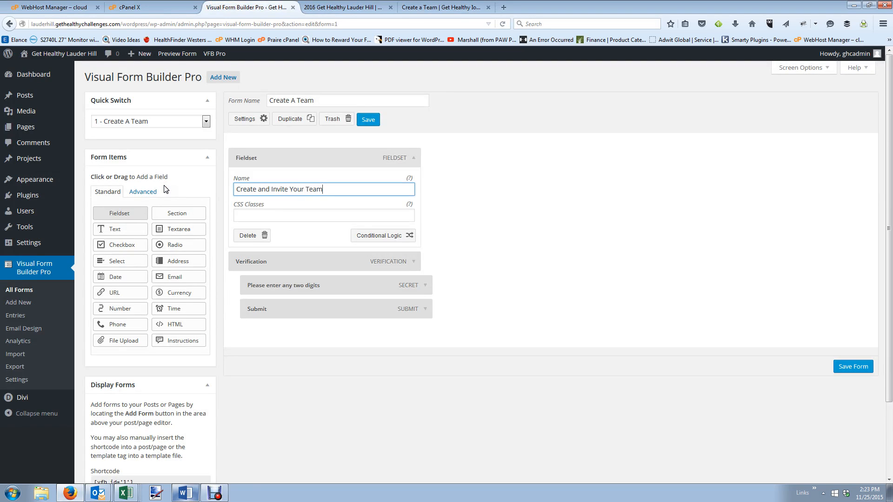
{"action": "left_click", "coordinate": [413, 158]}
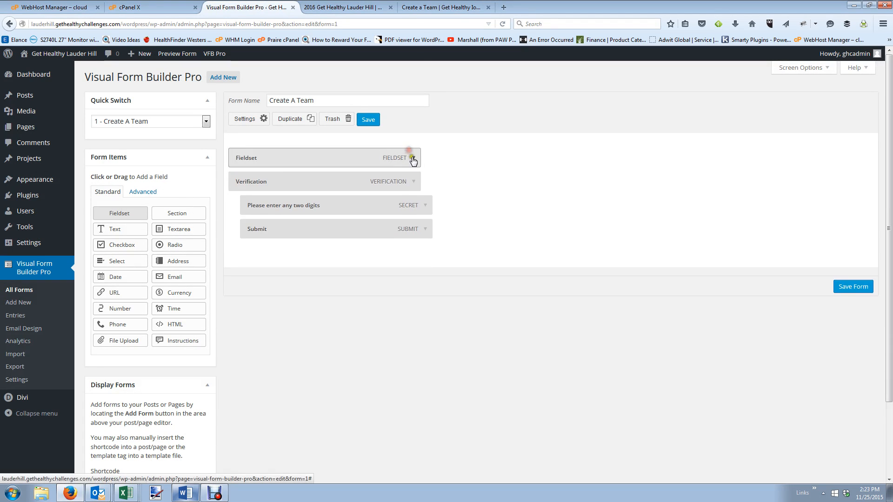
{"action": "left_click", "coordinate": [441, 7]}
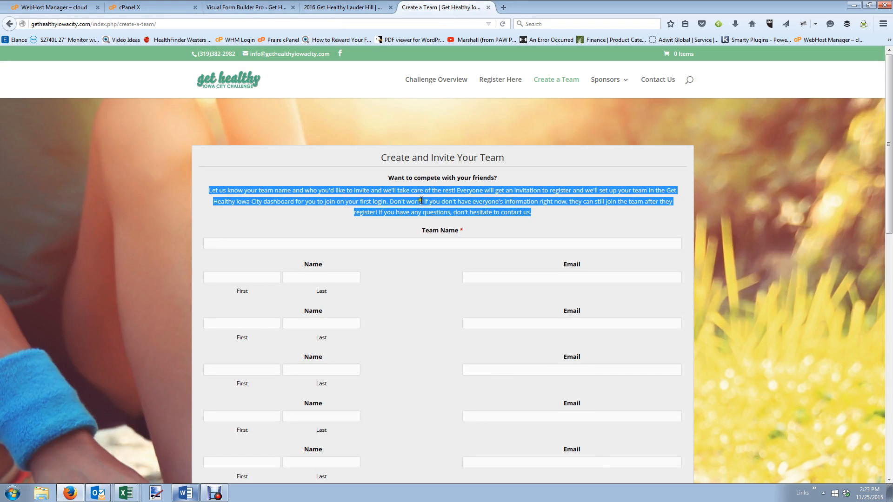
{"action": "left_click", "coordinate": [259, 7]}
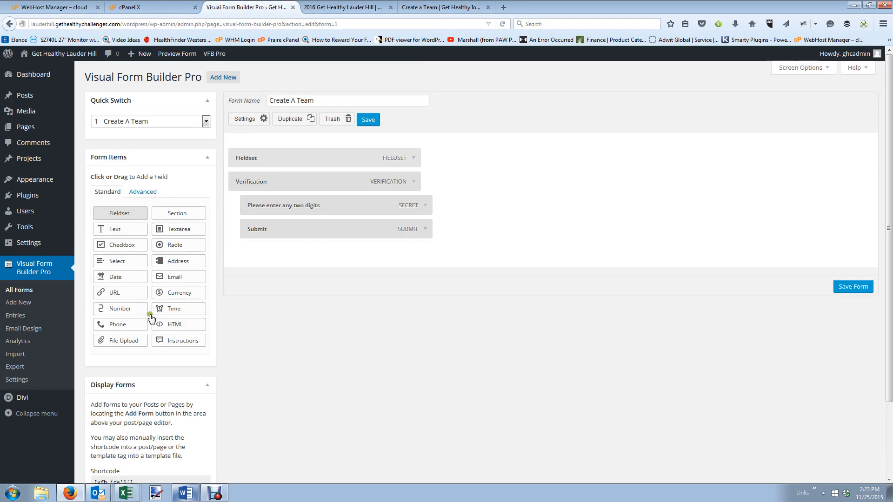
Add an Instructions block named 'Want To Compete With Your Friends' with the live page's intro paragraph pasted in.
{"action": "left_click_drag", "start_coordinate": [175, 339], "coordinate": [311, 191]}
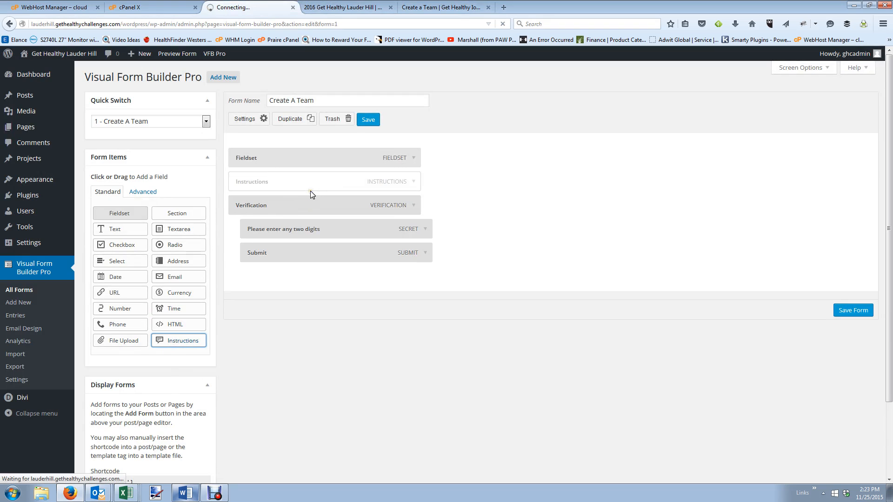
{"action": "left_click", "coordinate": [413, 182]}
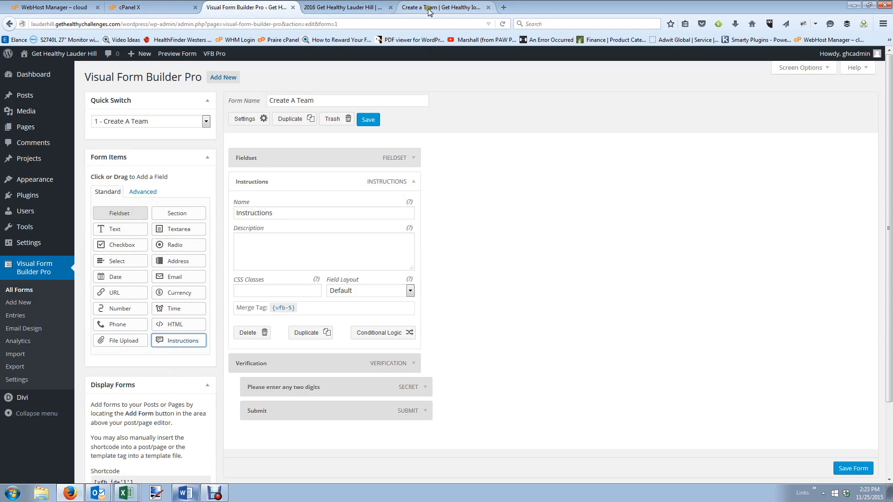
{"action": "left_click", "coordinate": [429, 9]}
{"action": "left_click", "coordinate": [274, 7]}
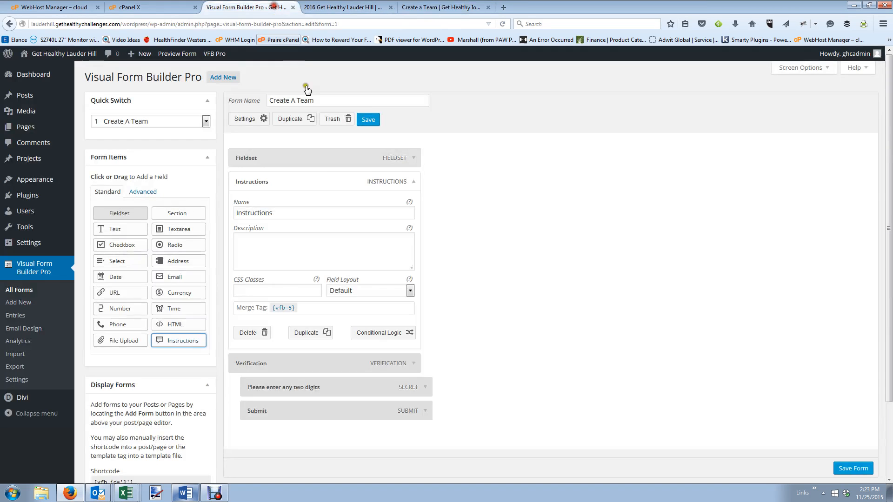
{"action": "left_click_drag", "start_coordinate": [304, 210], "coordinate": [196, 205]}
{"action": "type", "text": "Want To Compete W"}
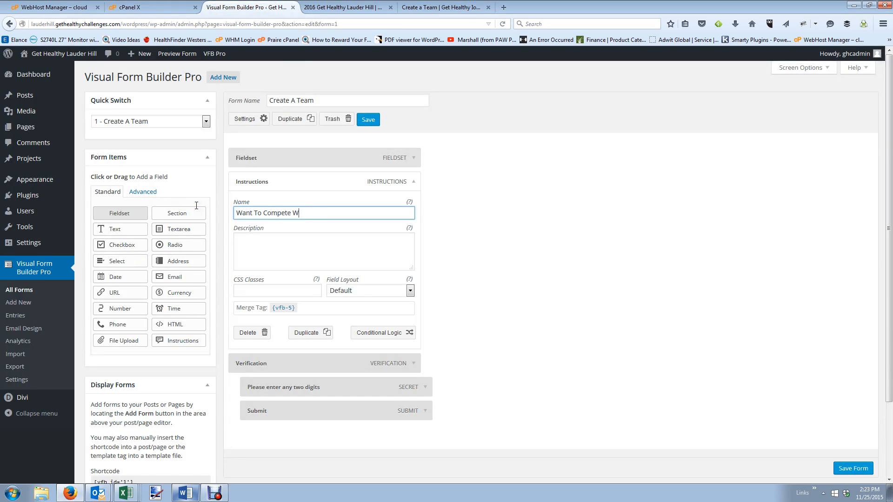
{"action": "type", "text": "ith Your Friends"}
{"action": "key", "text": "Tab"}
{"action": "key", "text": "ctrl+v"}
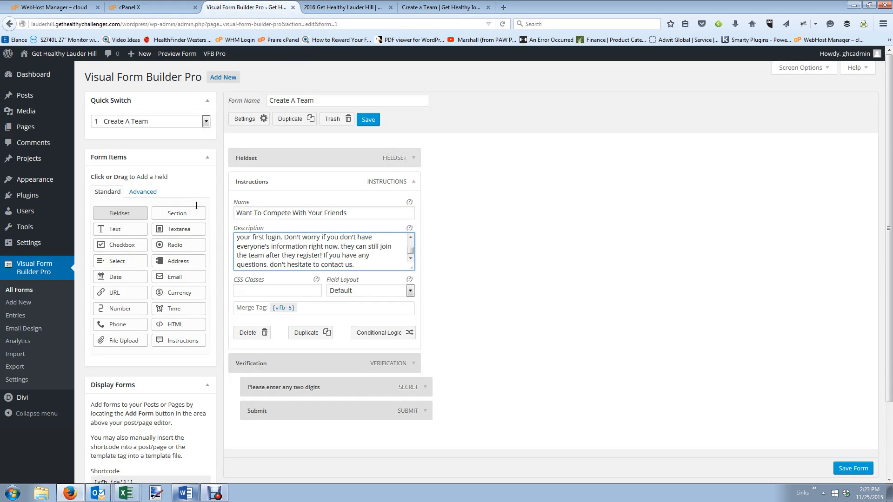
Collapse the block, compare with the live page, and close the 2016 Get Healthy Lauder Hill tab.
{"action": "left_click", "coordinate": [413, 182]}
{"action": "left_click", "coordinate": [442, 7]}
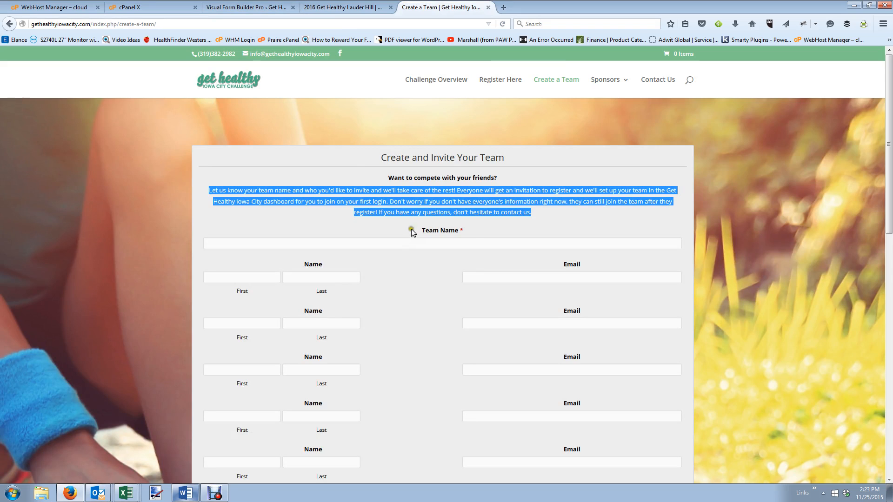
{"action": "left_click", "coordinate": [326, 6]}
{"action": "left_click", "coordinate": [272, 6]}
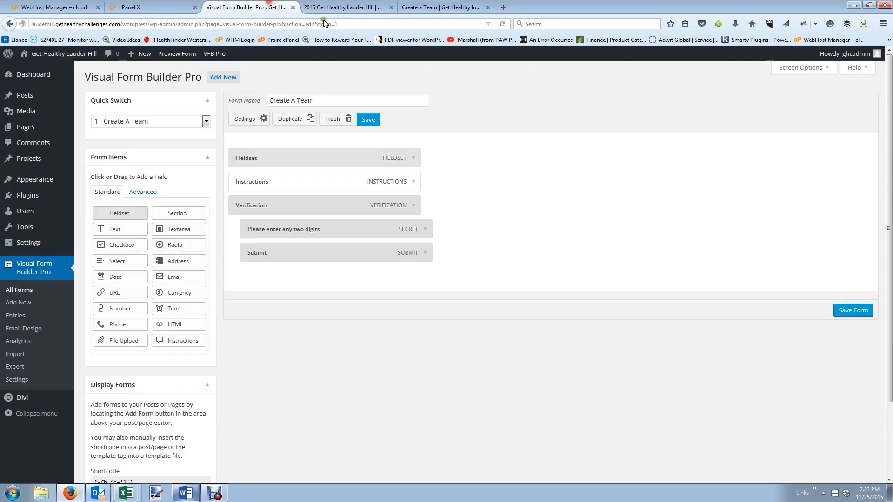
{"action": "left_click", "coordinate": [392, 8]}
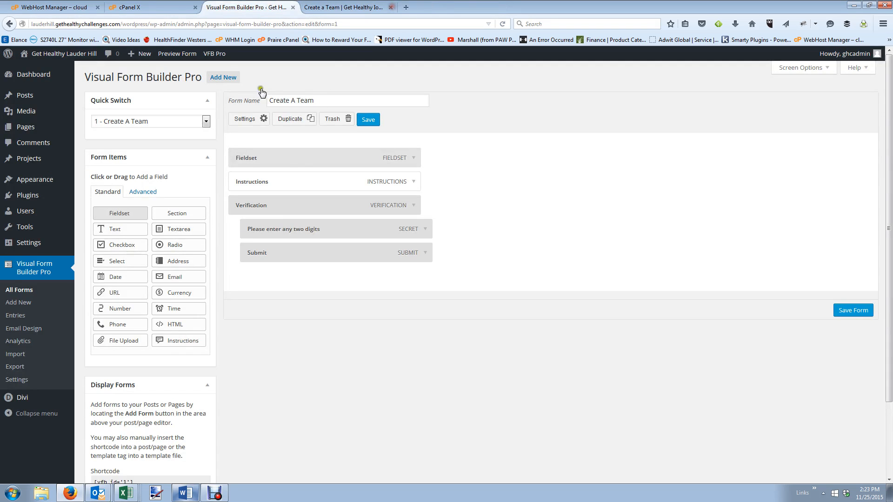
Add a Text field named 'Team Name', set Required to Yes, and save the form.
{"action": "left_click", "coordinate": [127, 230]}
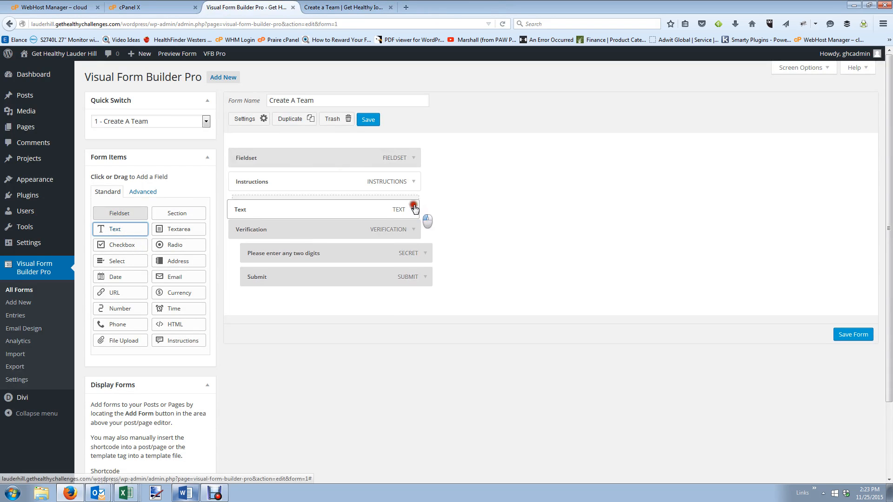
{"action": "left_click", "coordinate": [414, 206]}
{"action": "double_click", "coordinate": [308, 236]}
{"action": "type", "text": "Team Name"}
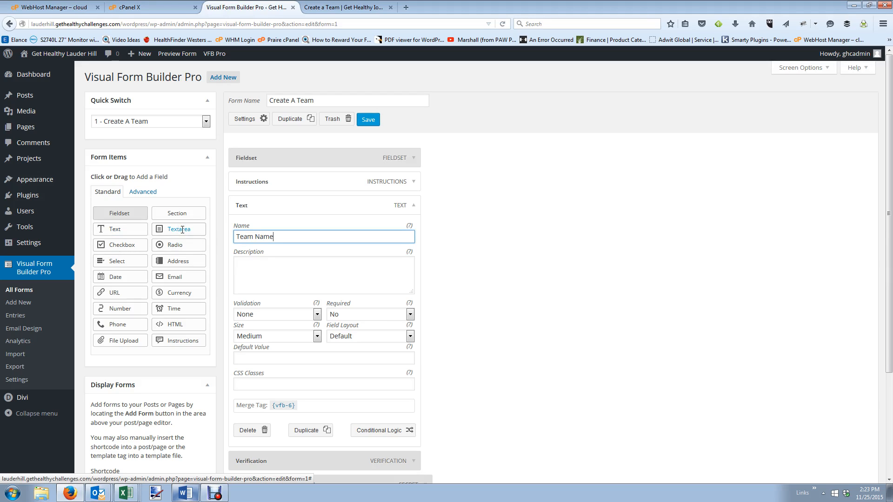
{"action": "left_click", "coordinate": [332, 315]}
{"action": "left_click", "coordinate": [344, 336]}
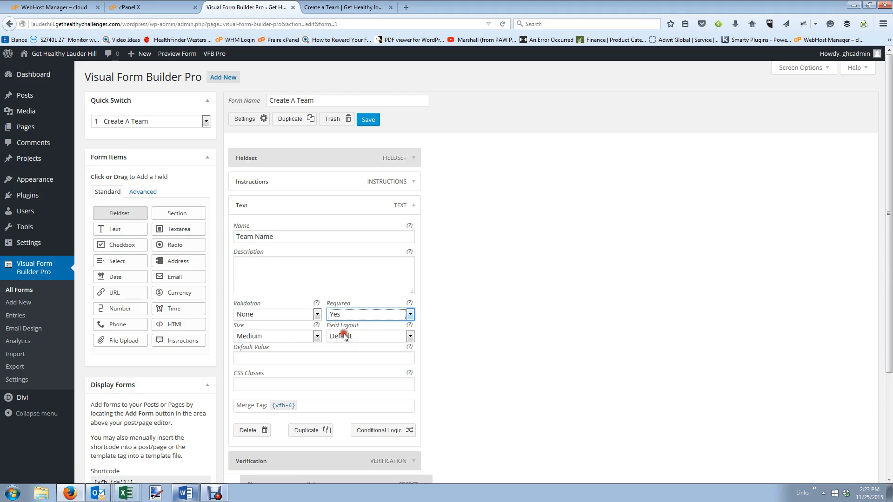
{"action": "left_click", "coordinate": [289, 315]}
{"action": "left_click", "coordinate": [288, 315]}
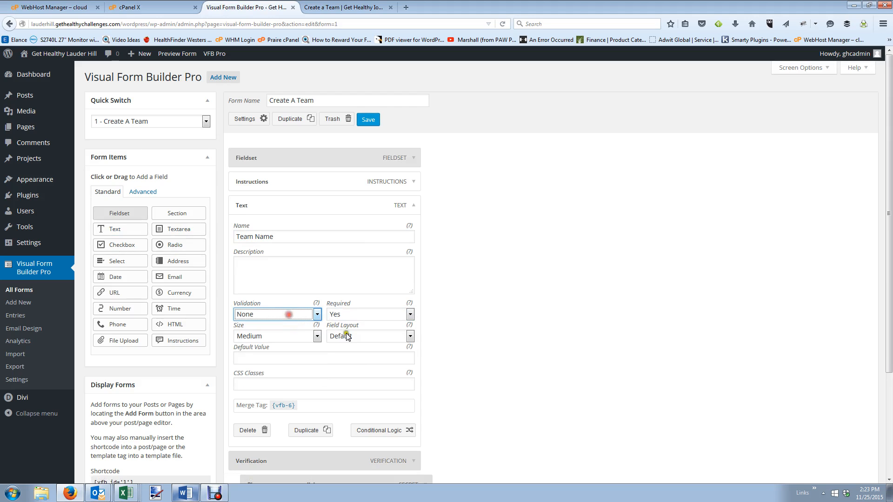
{"action": "left_click", "coordinate": [345, 337]}
{"action": "left_click", "coordinate": [348, 339]}
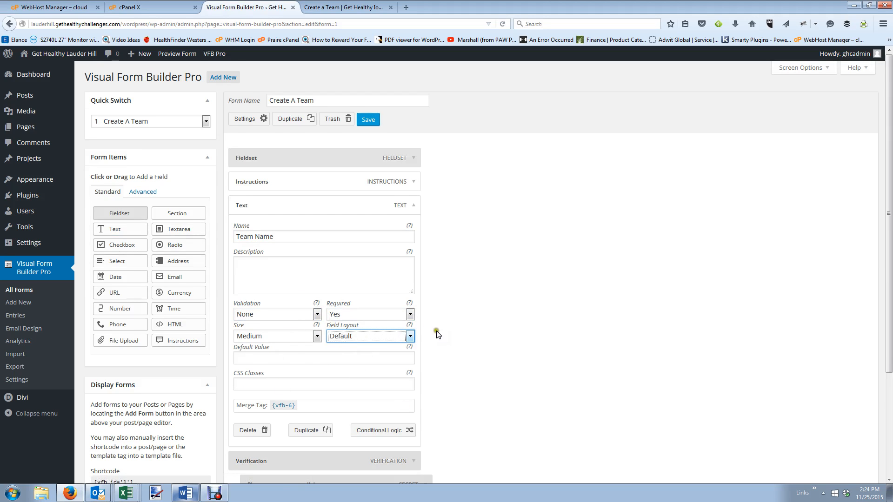
{"action": "scroll", "coordinate": [438, 334], "scroll_direction": "down", "scroll_amount": 5}
{"action": "left_click", "coordinate": [852, 435]}
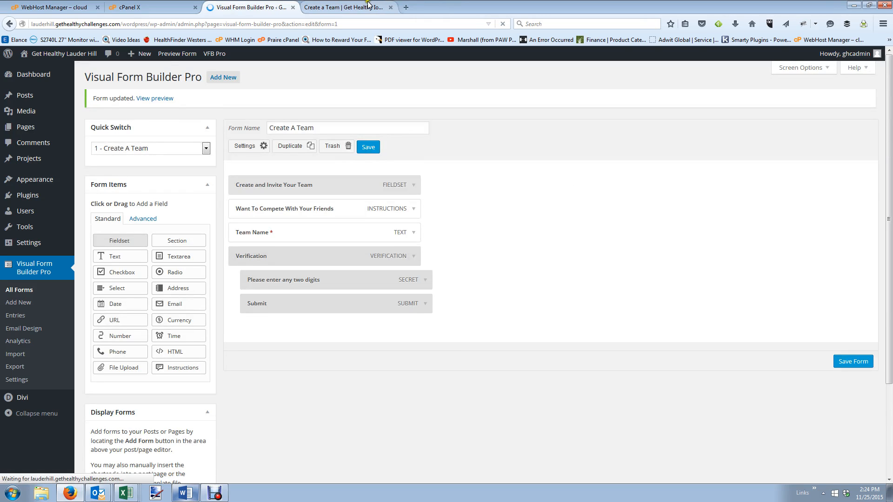
After checking the live page, add a Name field and an Email field to the form.
{"action": "left_click", "coordinate": [375, 5]}
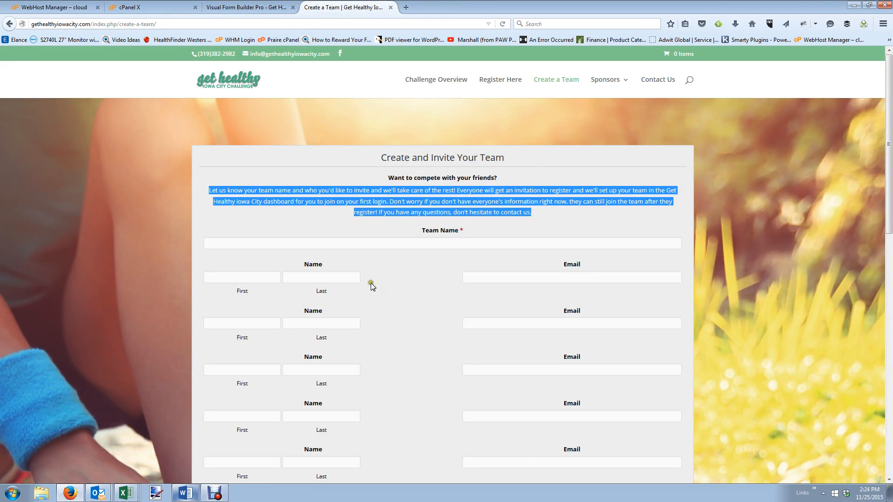
{"action": "left_click", "coordinate": [279, 7]}
{"action": "scroll", "coordinate": [268, 336], "scroll_direction": "down", "scroll_amount": 2}
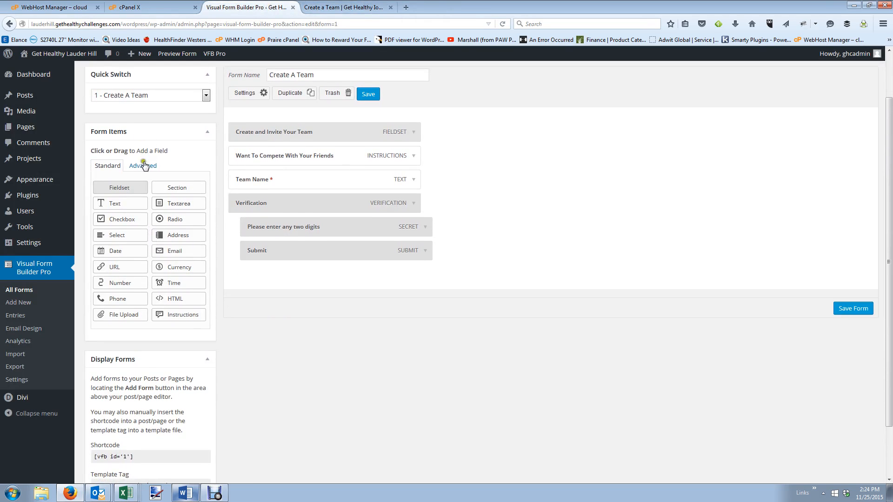
{"action": "left_click", "coordinate": [143, 167]}
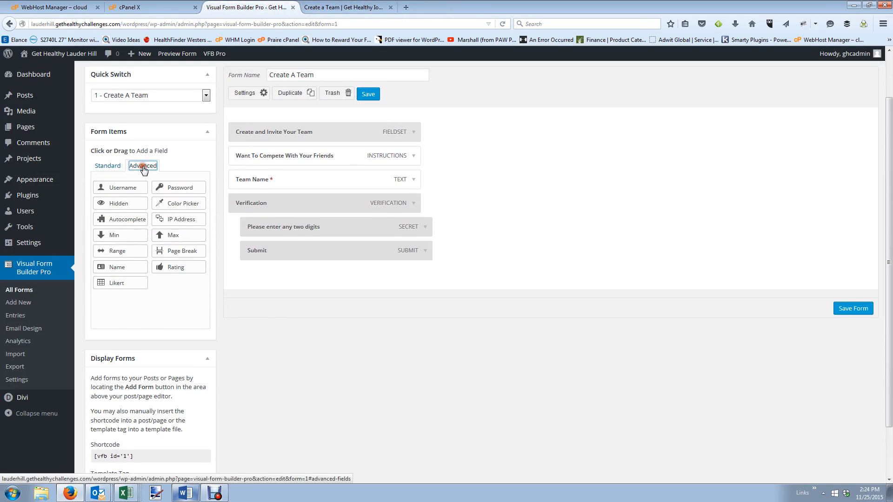
{"action": "left_click", "coordinate": [117, 268]}
{"action": "left_click", "coordinate": [109, 167]}
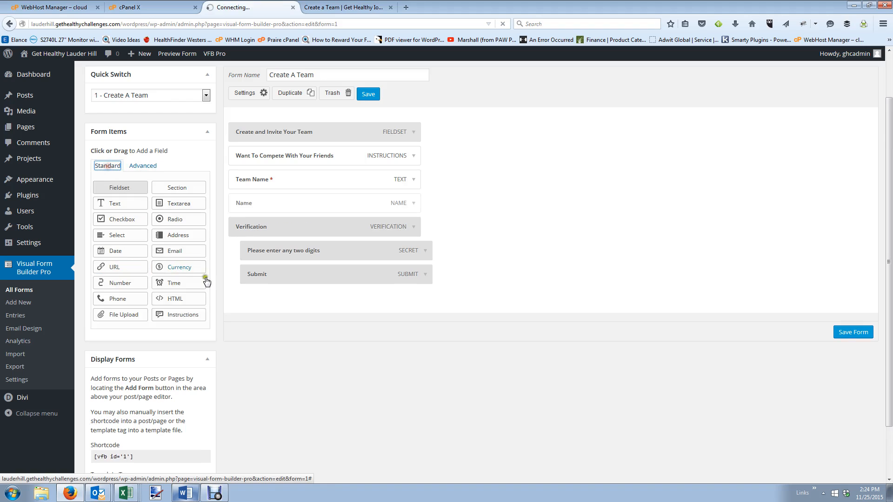
{"action": "left_click", "coordinate": [159, 252]}
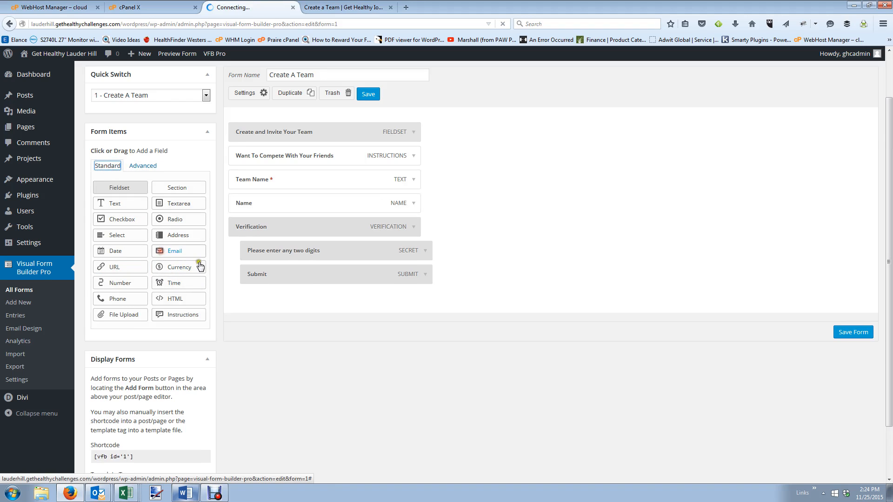
Set the Name field's layout to Left Half and the Email field's to Right Half.
{"action": "left_click", "coordinate": [413, 204]}
{"action": "left_click", "coordinate": [393, 339]}
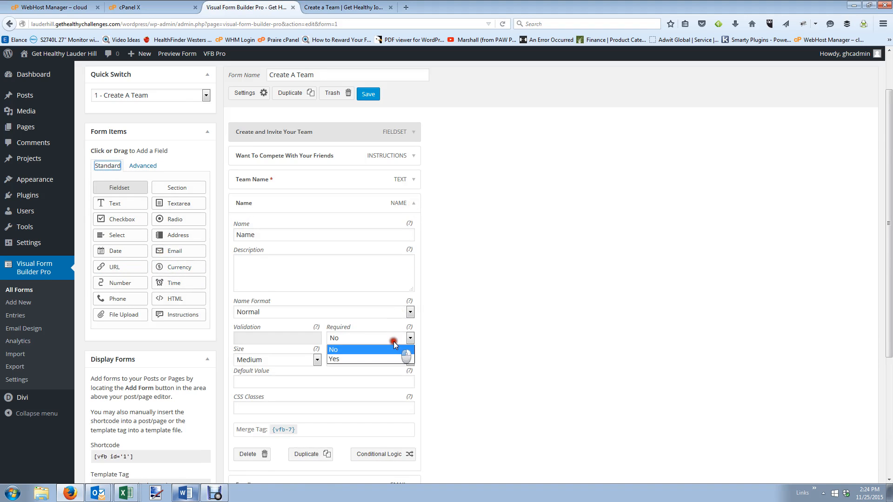
{"action": "left_click", "coordinate": [363, 350]}
{"action": "left_click", "coordinate": [368, 360]}
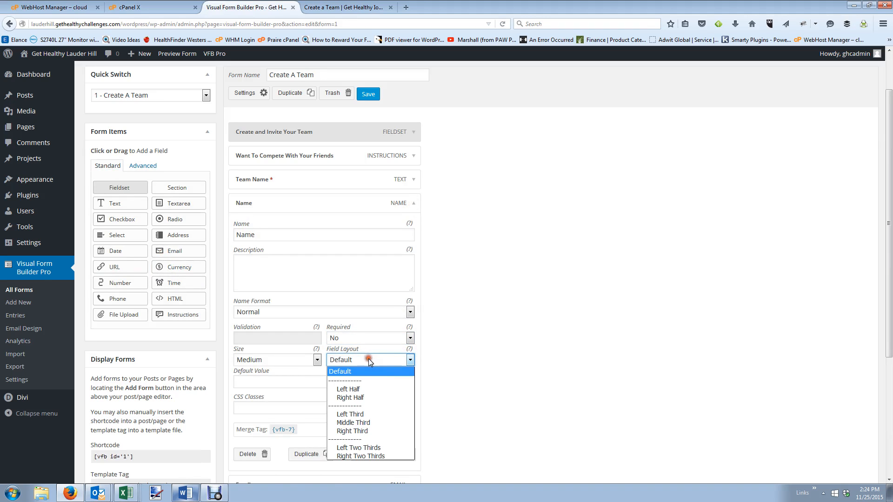
{"action": "left_click", "coordinate": [368, 387]}
{"action": "scroll", "coordinate": [370, 386], "scroll_direction": "down", "scroll_amount": 2}
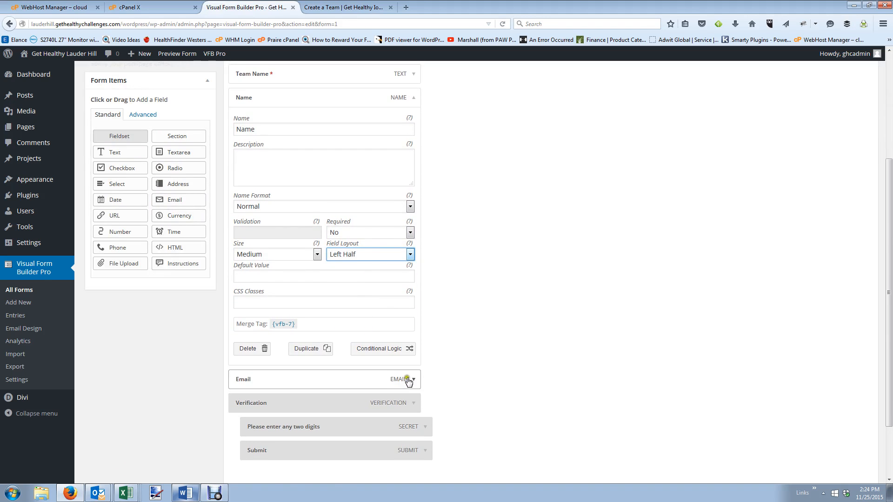
{"action": "left_click", "coordinate": [414, 320]}
{"action": "scroll", "coordinate": [412, 344], "scroll_direction": "down", "scroll_amount": 4}
{"action": "scroll", "coordinate": [400, 355], "scroll_direction": "down", "scroll_amount": 1}
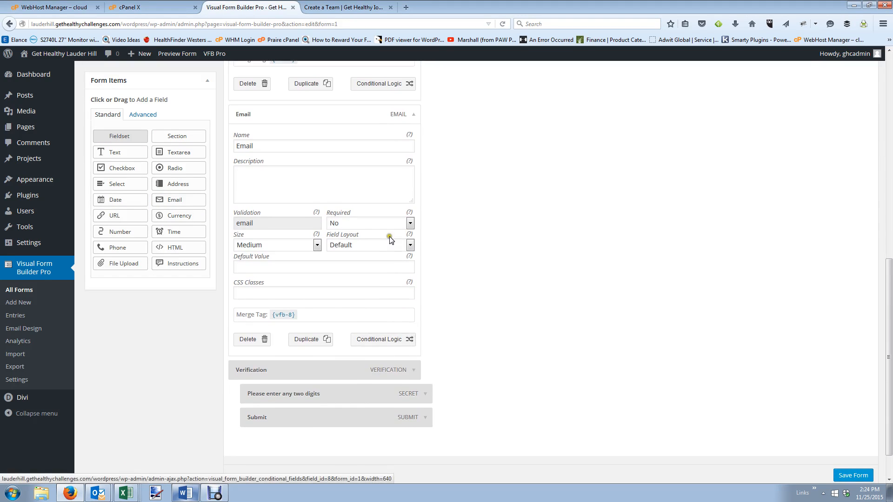
{"action": "left_click", "coordinate": [398, 245]}
{"action": "left_click", "coordinate": [390, 282]}
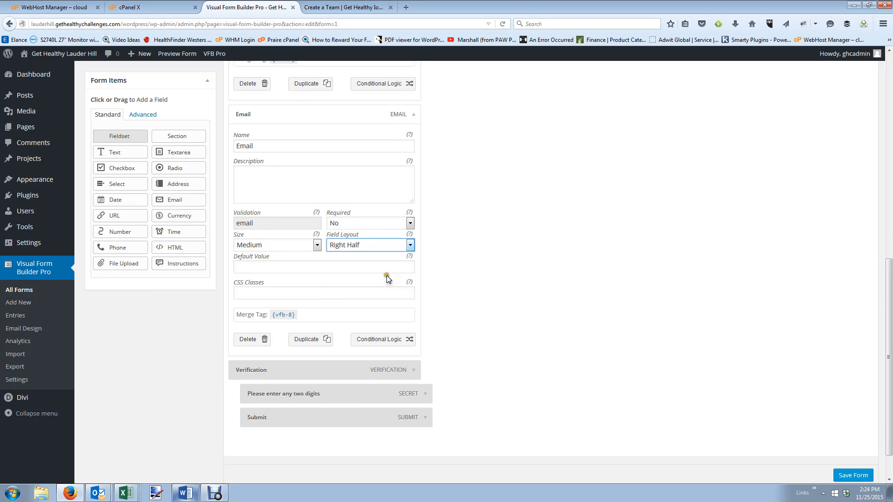
Duplicate the Email field and the Name field.
{"action": "left_click", "coordinate": [313, 340]}
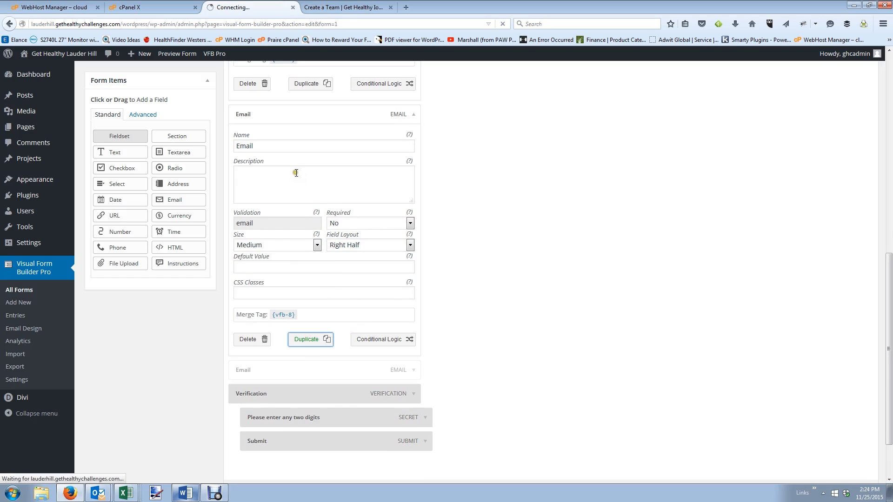
{"action": "left_click", "coordinate": [413, 372]}
{"action": "scroll", "coordinate": [412, 371], "scroll_direction": "down", "scroll_amount": 10}
{"action": "scroll", "coordinate": [400, 353], "scroll_direction": "up", "scroll_amount": 2}
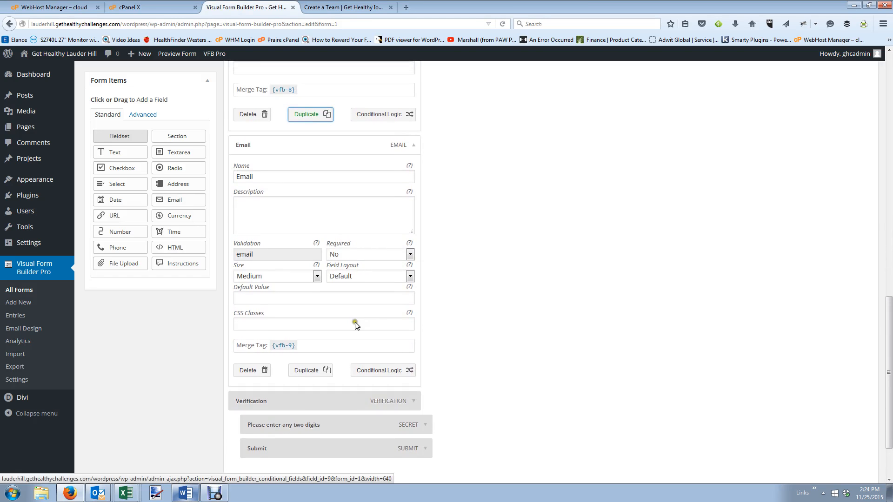
{"action": "scroll", "coordinate": [358, 293], "scroll_direction": "up", "scroll_amount": 2}
{"action": "scroll", "coordinate": [382, 296], "scroll_direction": "up", "scroll_amount": 10}
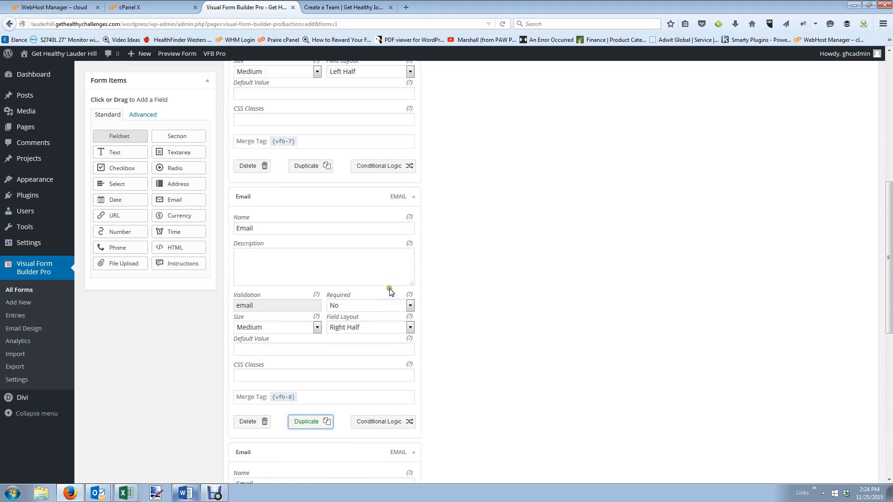
{"action": "left_click", "coordinate": [412, 220]}
{"action": "scroll", "coordinate": [409, 186], "scroll_direction": "up", "scroll_amount": 5}
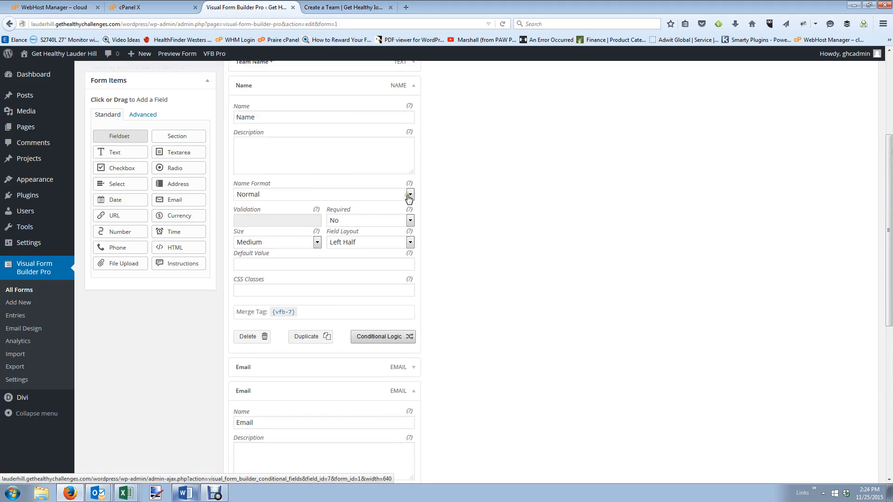
{"action": "left_click", "coordinate": [414, 151]}
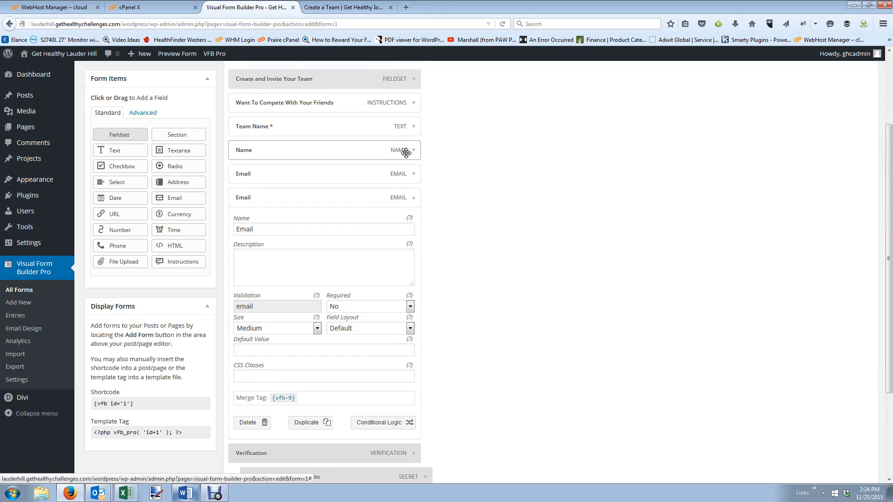
{"action": "left_click", "coordinate": [413, 150]}
{"action": "left_click", "coordinate": [325, 404]}
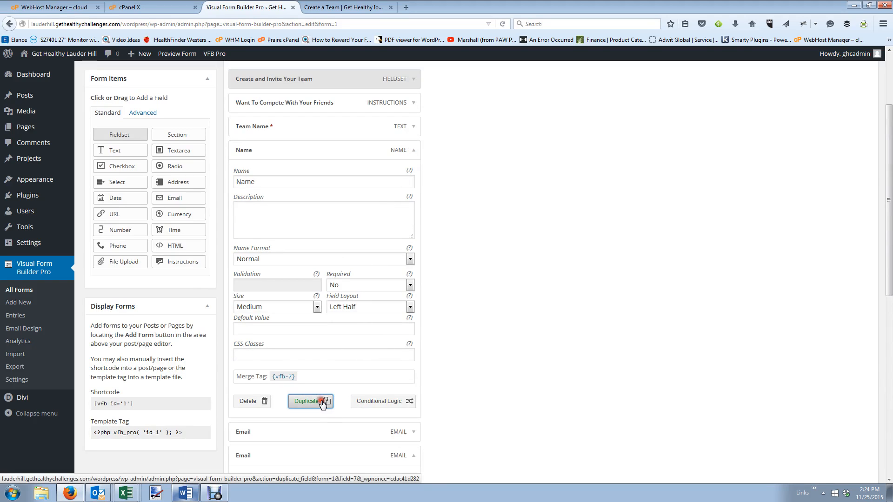
{"action": "left_click", "coordinate": [414, 154]}
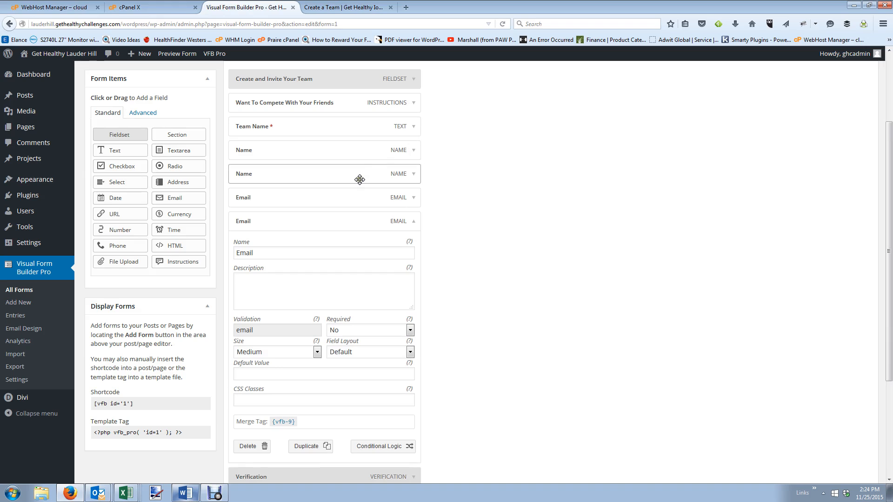
Move the duplicate Name below the first Email, set the second pair to Left Half/Right Half, and save.
{"action": "left_click_drag", "start_coordinate": [361, 176], "coordinate": [356, 194]}
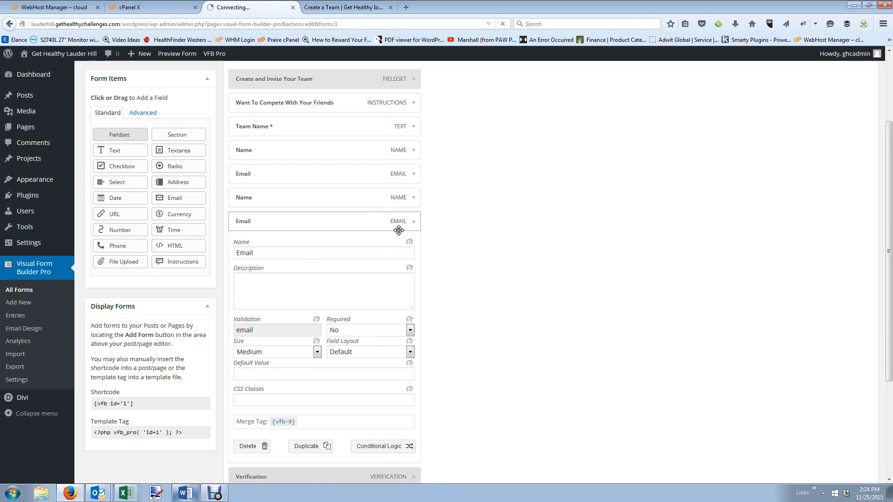
{"action": "left_click", "coordinate": [414, 197]}
{"action": "scroll", "coordinate": [414, 240], "scroll_direction": "down", "scroll_amount": 3}
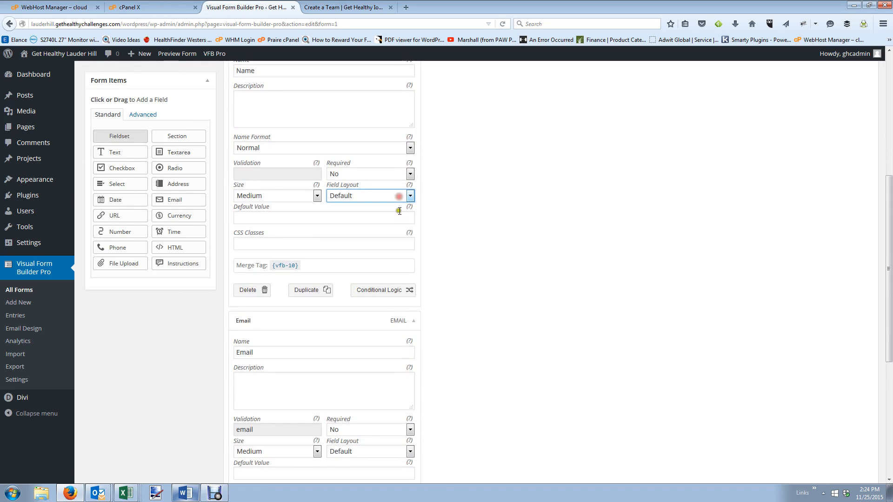
{"action": "left_click", "coordinate": [394, 196]}
{"action": "left_click", "coordinate": [393, 225]}
{"action": "scroll", "coordinate": [390, 279], "scroll_direction": "down", "scroll_amount": 3}
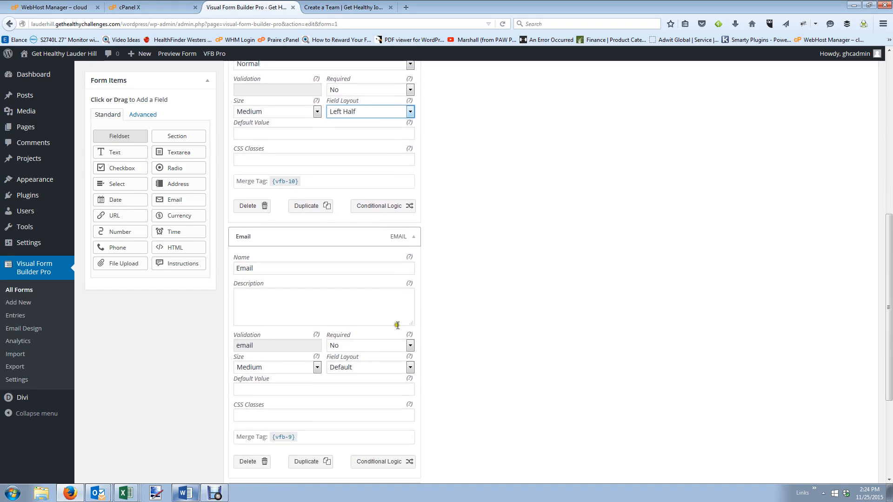
{"action": "left_click", "coordinate": [379, 293]}
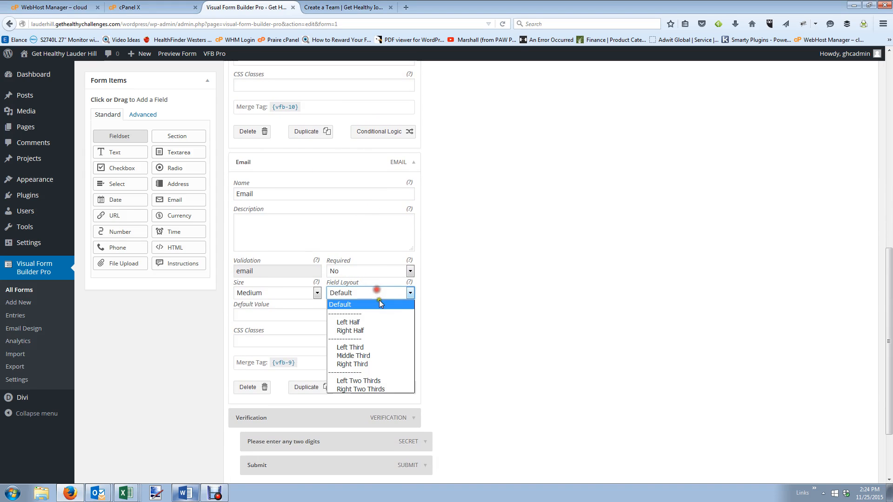
{"action": "left_click", "coordinate": [384, 332]}
{"action": "scroll", "coordinate": [850, 475], "scroll_direction": "down", "scroll_amount": 2}
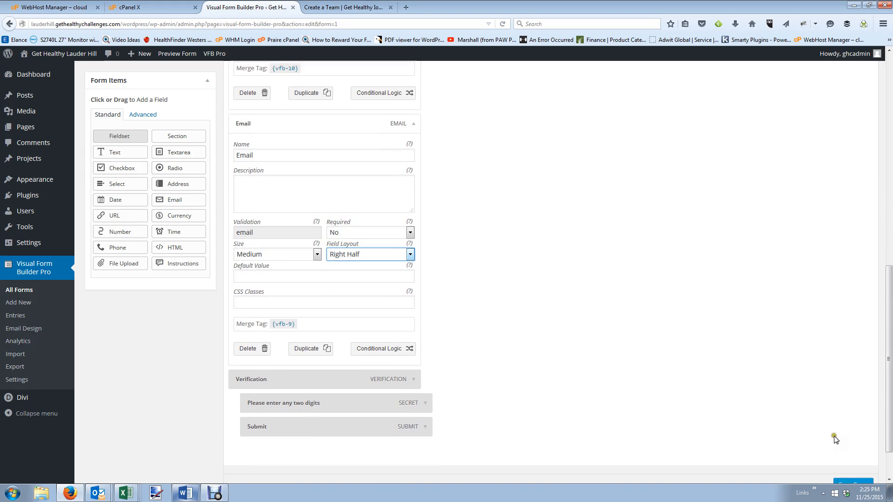
{"action": "left_click", "coordinate": [844, 434]}
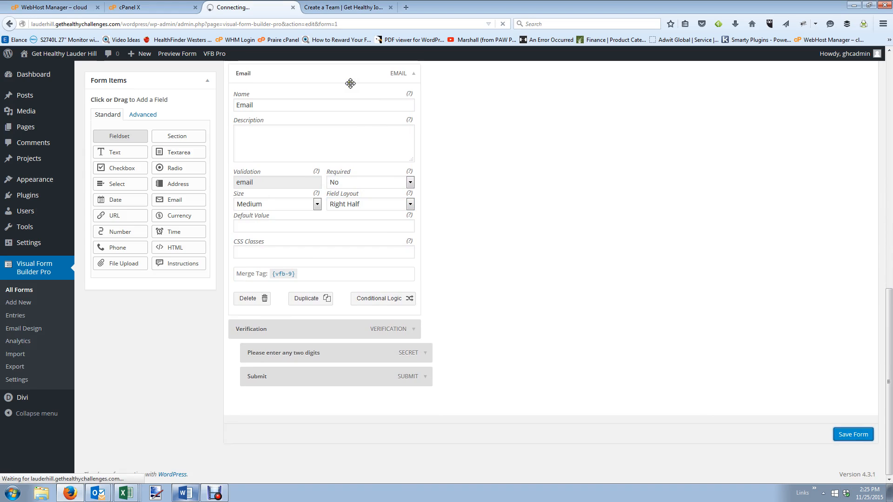
{"action": "left_click", "coordinate": [345, 7]}
{"action": "scroll", "coordinate": [341, 255], "scroll_direction": "down", "scroll_amount": 5}
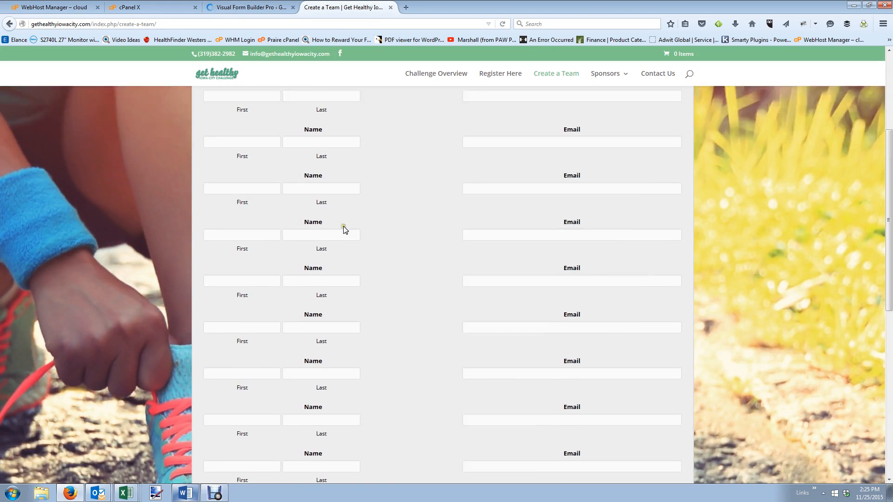
{"action": "scroll", "coordinate": [343, 226], "scroll_direction": "up", "scroll_amount": 3}
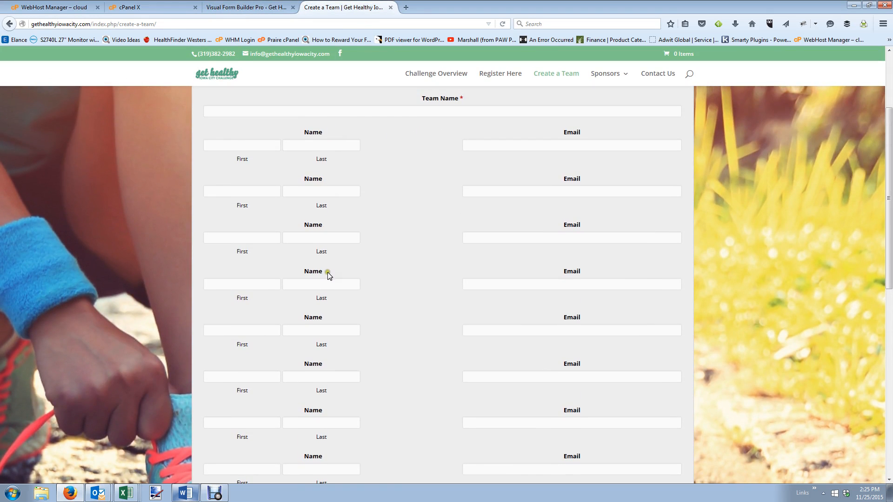
{"action": "scroll", "coordinate": [326, 367], "scroll_direction": "down", "scroll_amount": 2}
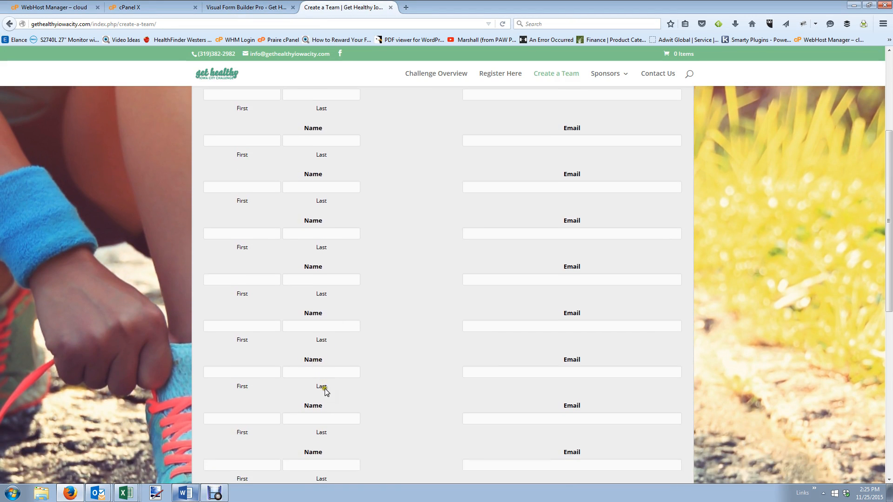
{"action": "scroll", "coordinate": [334, 427], "scroll_direction": "down", "scroll_amount": 6}
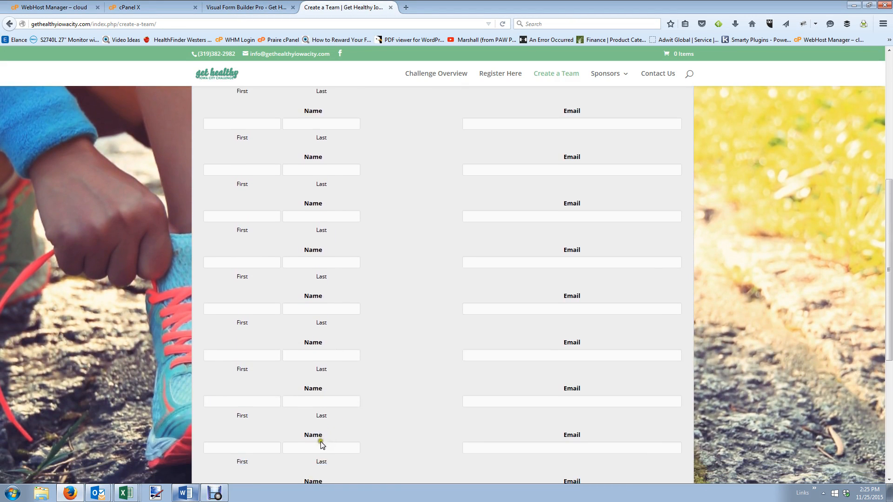
{"action": "scroll", "coordinate": [434, 369], "scroll_direction": "down", "scroll_amount": 2}
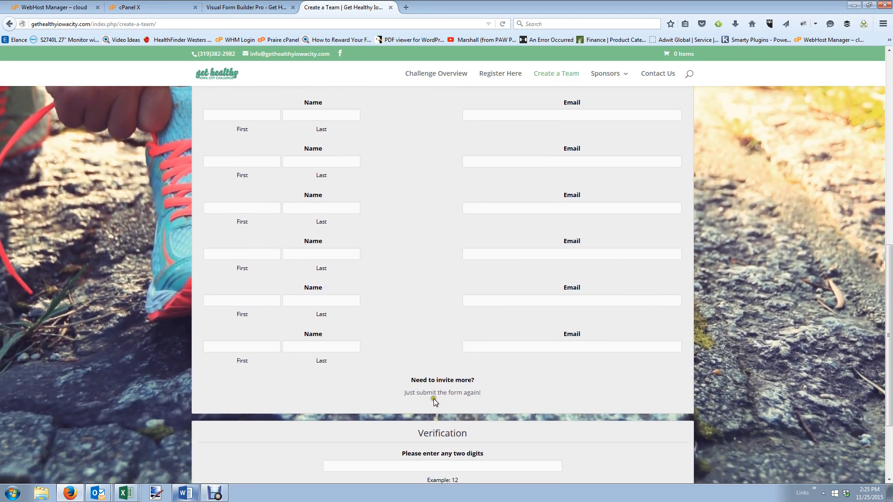
{"action": "scroll", "coordinate": [434, 398], "scroll_direction": "up", "scroll_amount": 1}
{"action": "left_click", "coordinate": [246, 7]}
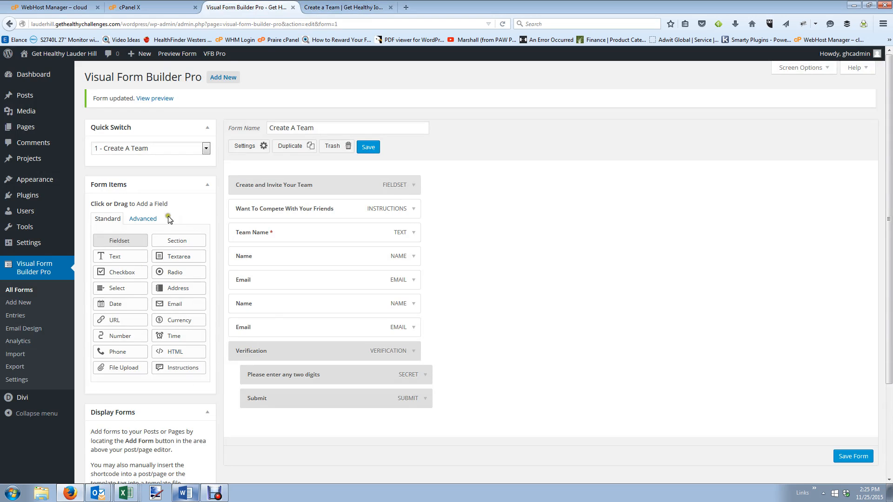
Add four more Name fields and another Email field to the form.
{"action": "left_click", "coordinate": [142, 219]}
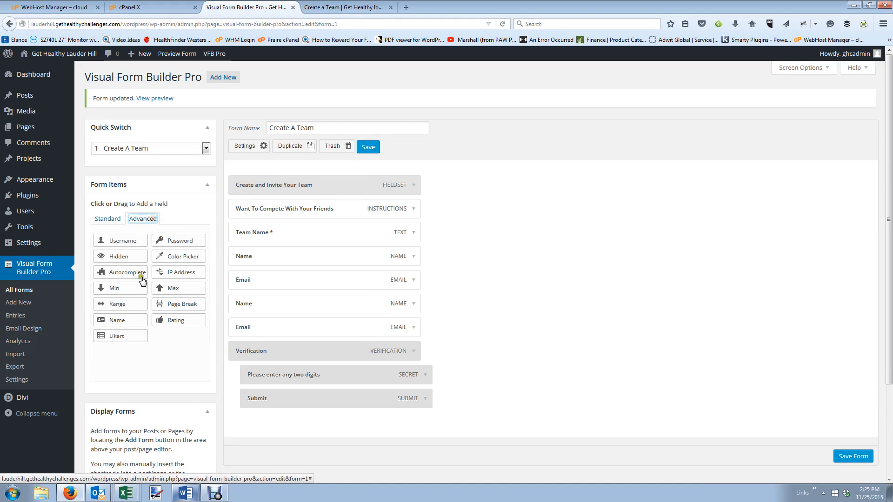
{"action": "left_click", "coordinate": [118, 326]}
{"action": "left_click", "coordinate": [118, 326]}
{"action": "left_click", "coordinate": [117, 325]}
{"action": "left_click", "coordinate": [118, 326]}
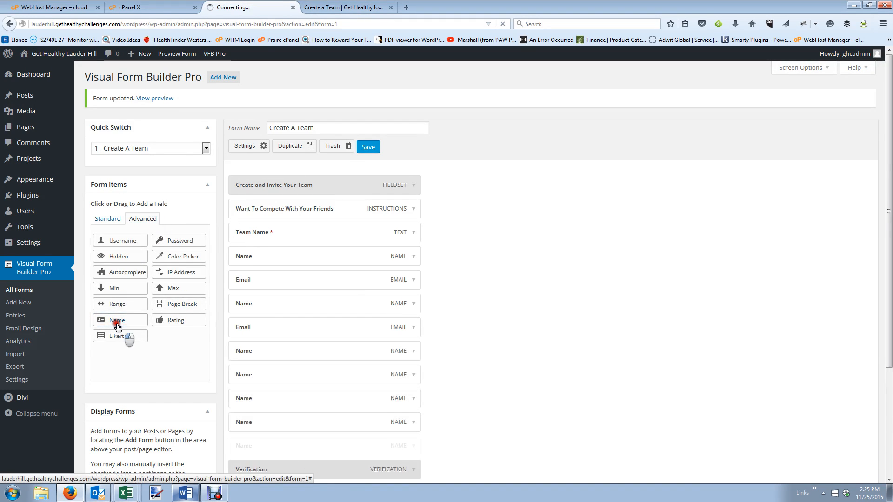
{"action": "left_click", "coordinate": [117, 326]}
{"action": "left_click", "coordinate": [107, 218]}
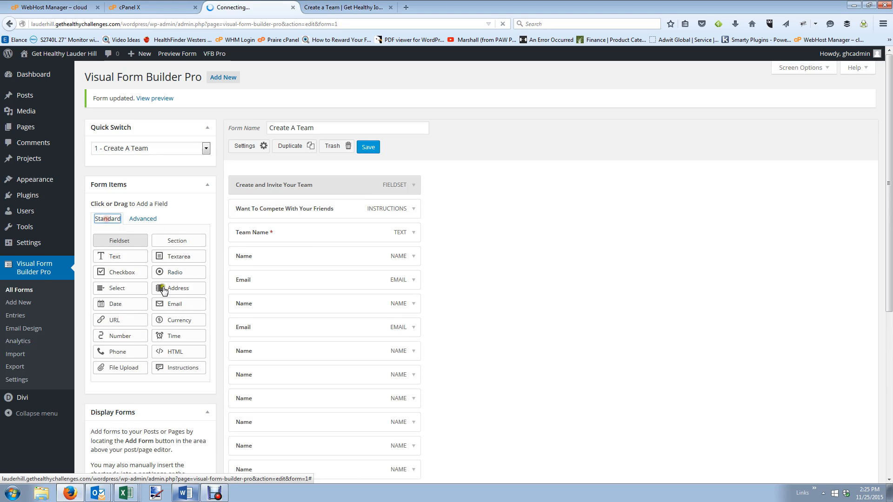
{"action": "left_click", "coordinate": [171, 305]}
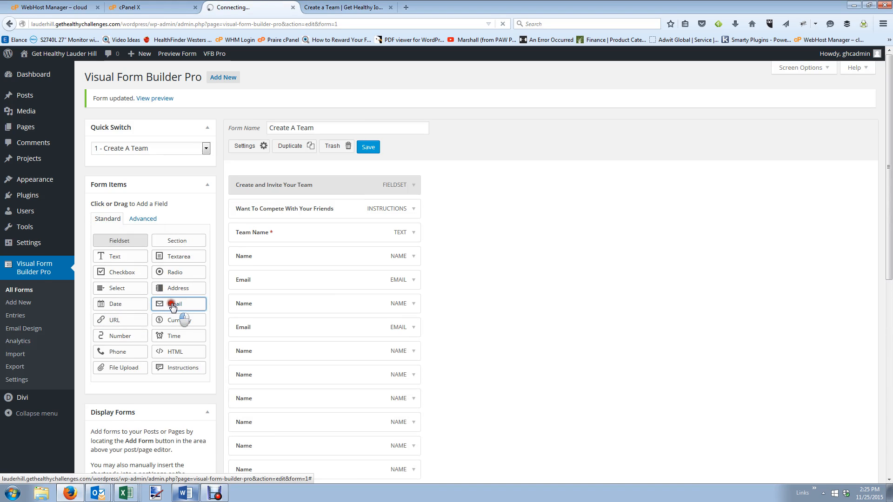
{"action": "scroll", "coordinate": [346, 317], "scroll_direction": "down", "scroll_amount": 3}
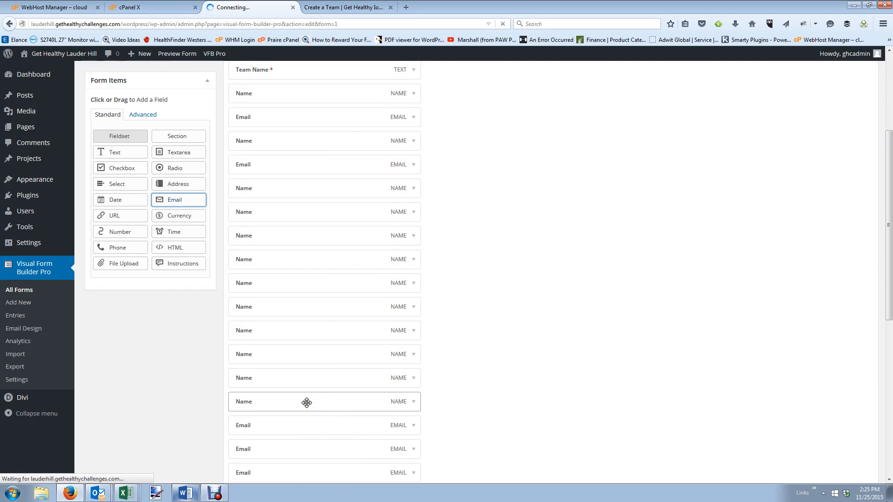
Drag Email fields up so each sits directly below a Name field, alternating Name/Email.
{"action": "left_click_drag", "start_coordinate": [295, 426], "coordinate": [298, 218]}
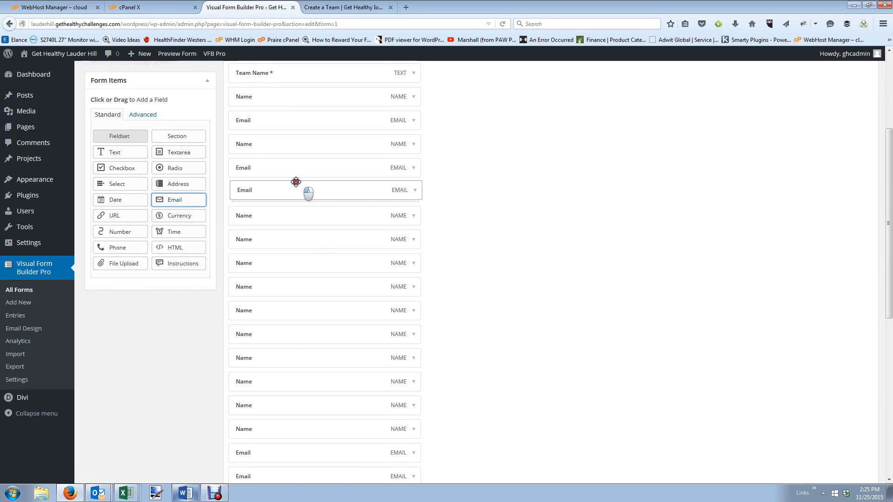
{"action": "left_click_drag", "start_coordinate": [296, 182], "coordinate": [281, 217]}
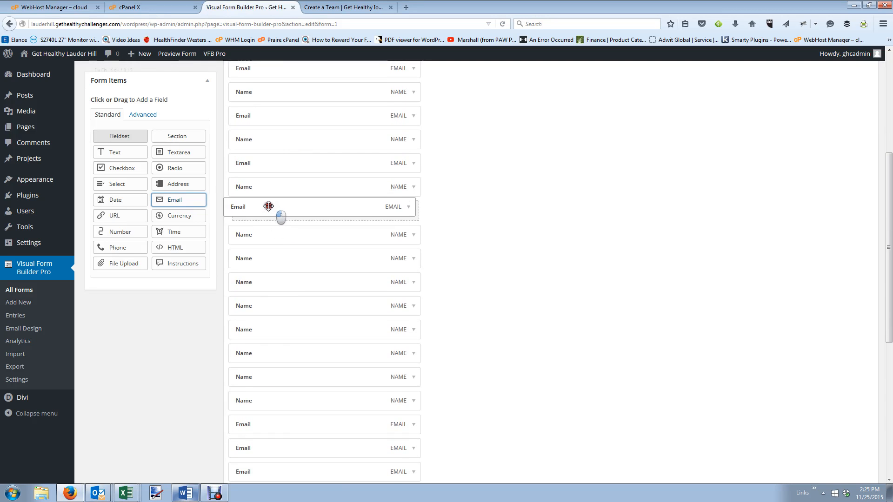
{"action": "left_click_drag", "start_coordinate": [280, 339], "coordinate": [267, 153]}
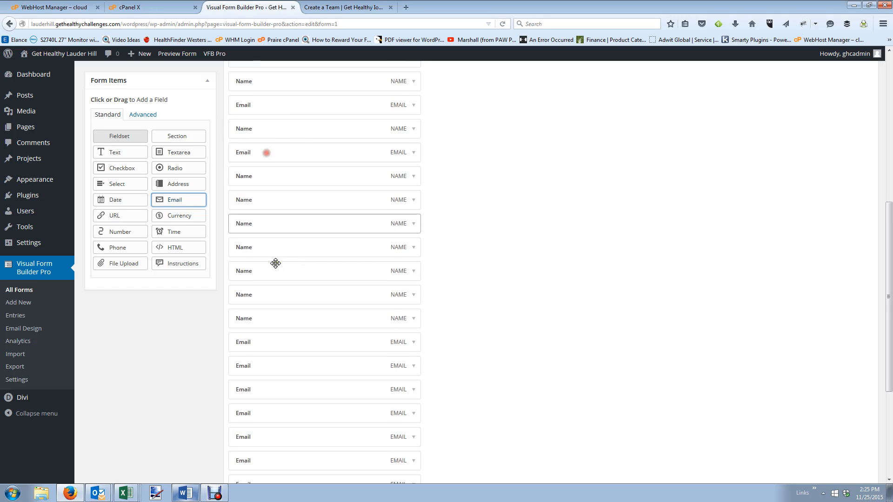
{"action": "left_click_drag", "start_coordinate": [255, 342], "coordinate": [251, 192]}
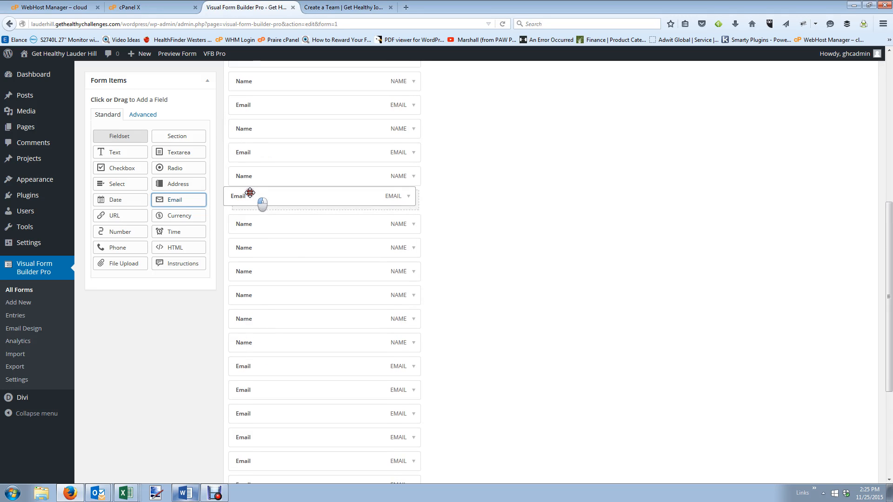
{"action": "left_click_drag", "start_coordinate": [249, 240], "coordinate": [247, 242]}
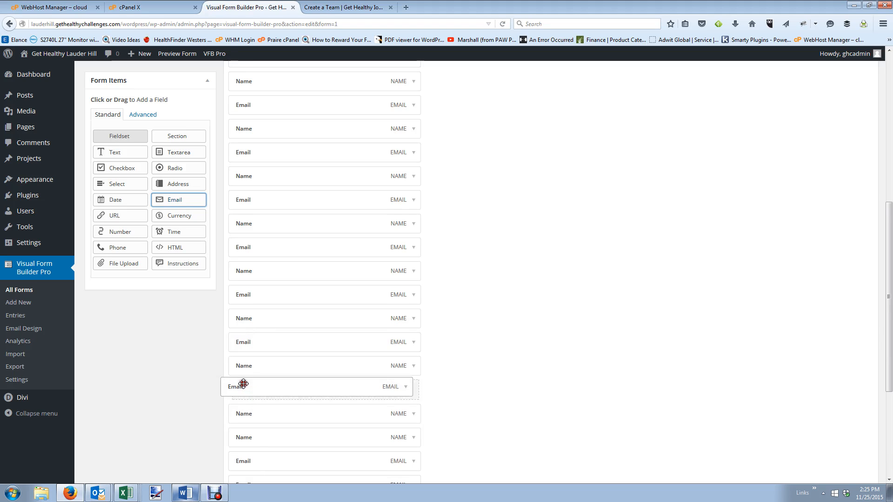
{"action": "left_click_drag", "start_coordinate": [243, 384], "coordinate": [377, 154]}
Expand the settings of the form's first Name and Email fields.
{"action": "scroll", "coordinate": [377, 153], "scroll_direction": "up", "scroll_amount": 2}
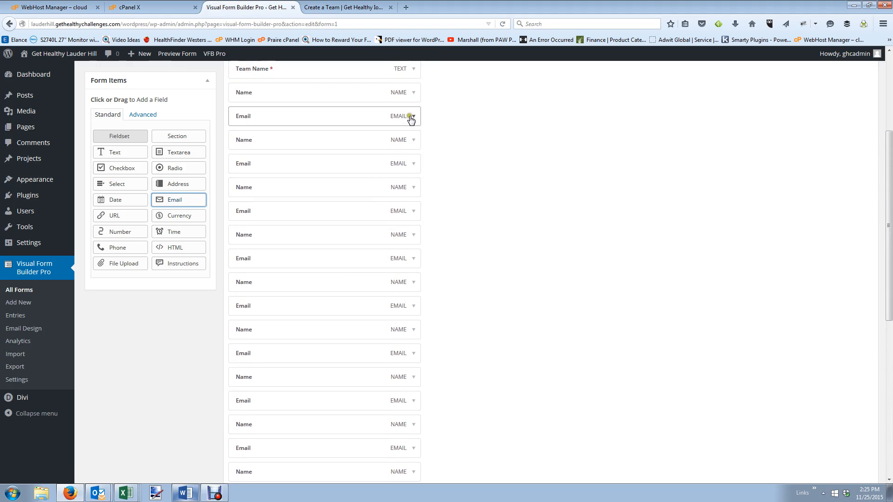
{"action": "left_click", "coordinate": [417, 99]}
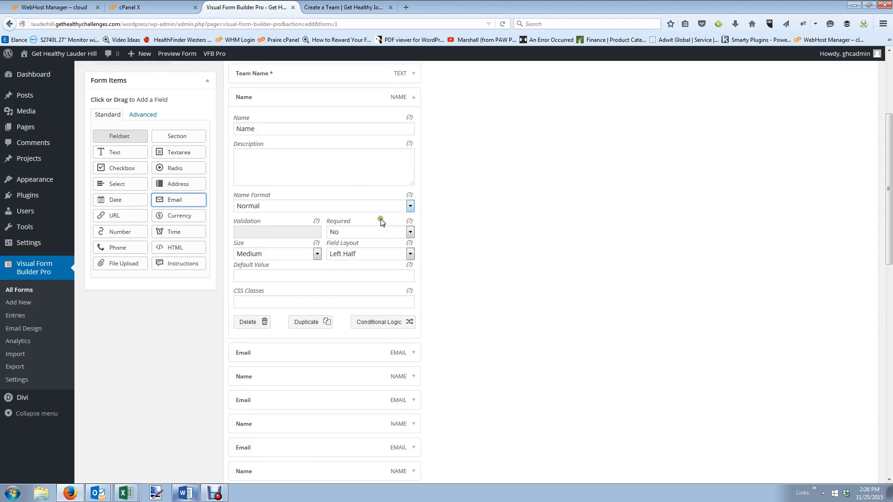
{"action": "scroll", "coordinate": [400, 255], "scroll_direction": "down", "scroll_amount": 3}
{"action": "left_click", "coordinate": [416, 298]}
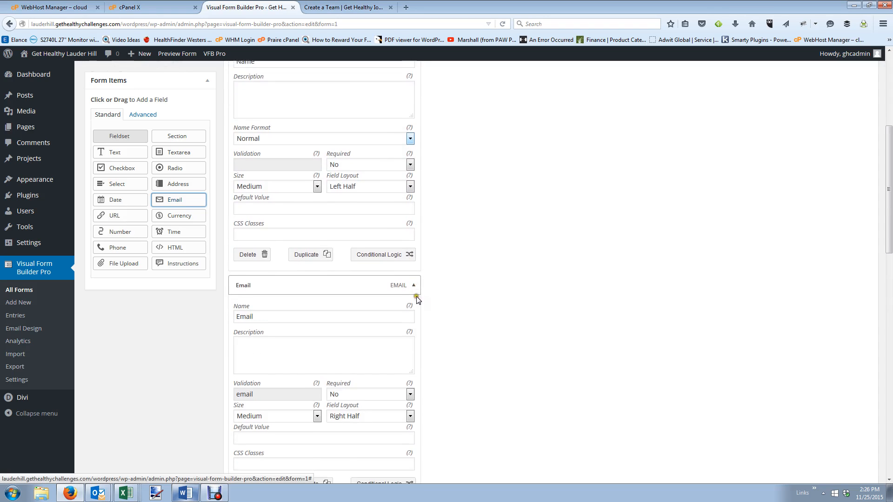
{"action": "scroll", "coordinate": [409, 286], "scroll_direction": "down", "scroll_amount": 10}
Keep the next Name field on Left Half and expand its Email field.
{"action": "left_click", "coordinate": [413, 266]}
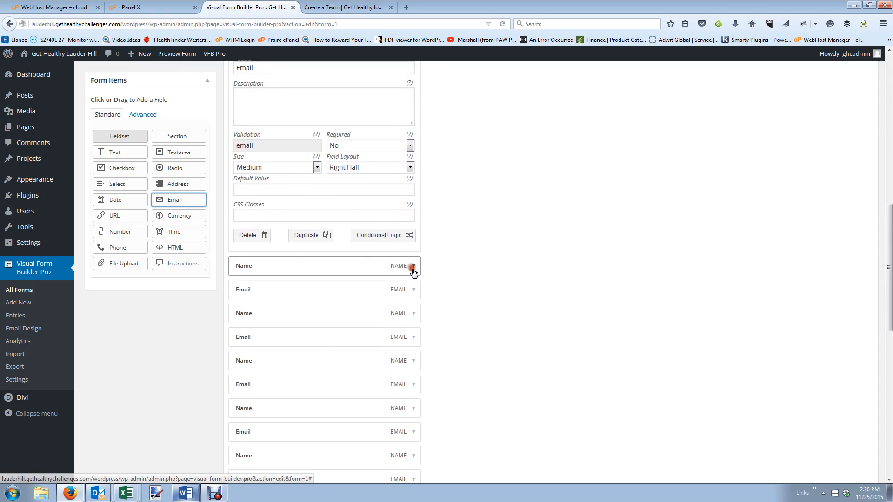
{"action": "left_click", "coordinate": [416, 261]}
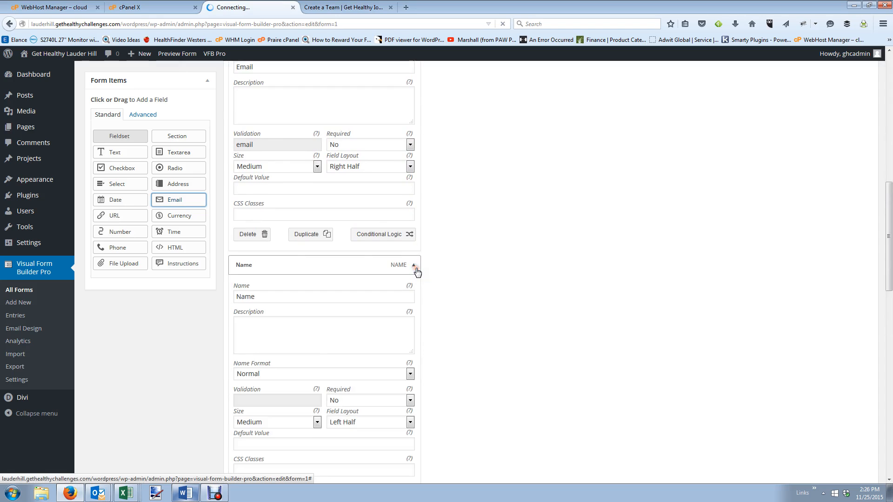
{"action": "scroll", "coordinate": [410, 279], "scroll_direction": "down", "scroll_amount": 5}
{"action": "left_click", "coordinate": [399, 295]}
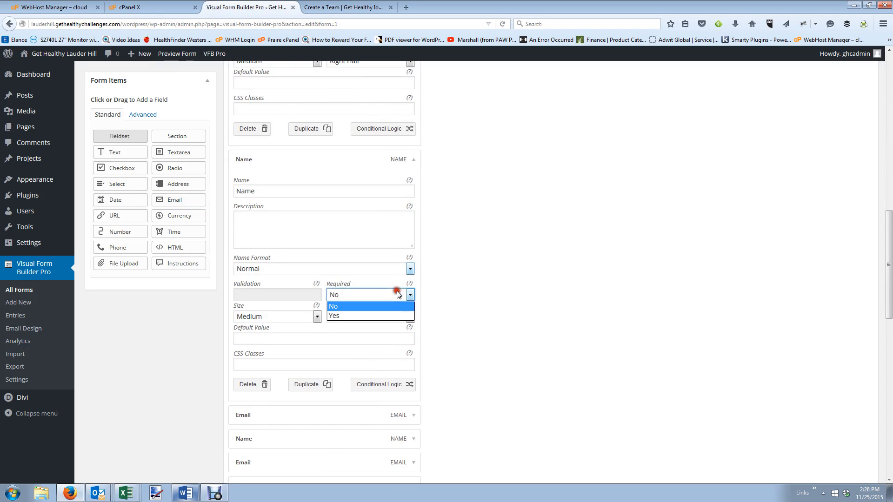
{"action": "left_click", "coordinate": [403, 320]}
{"action": "left_click", "coordinate": [404, 316]}
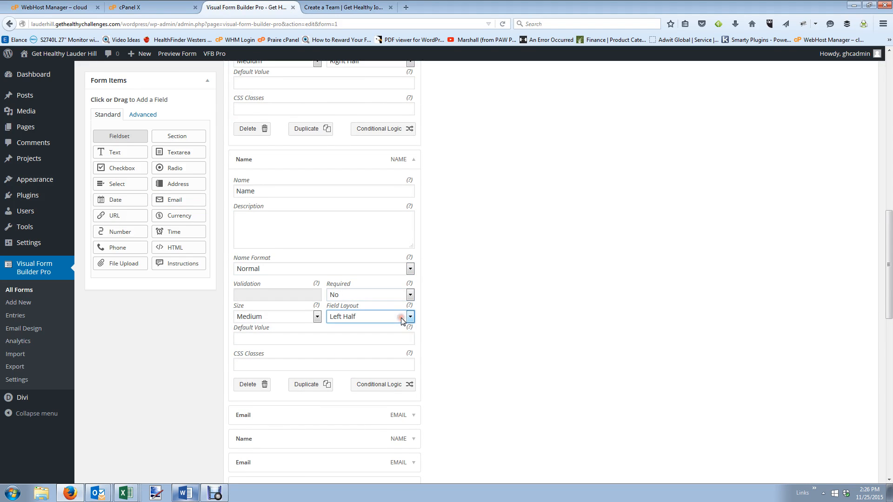
{"action": "scroll", "coordinate": [404, 344], "scroll_direction": "down", "scroll_amount": 4}
{"action": "left_click", "coordinate": [412, 315]}
{"action": "scroll", "coordinate": [406, 319], "scroll_direction": "down", "scroll_amount": 8}
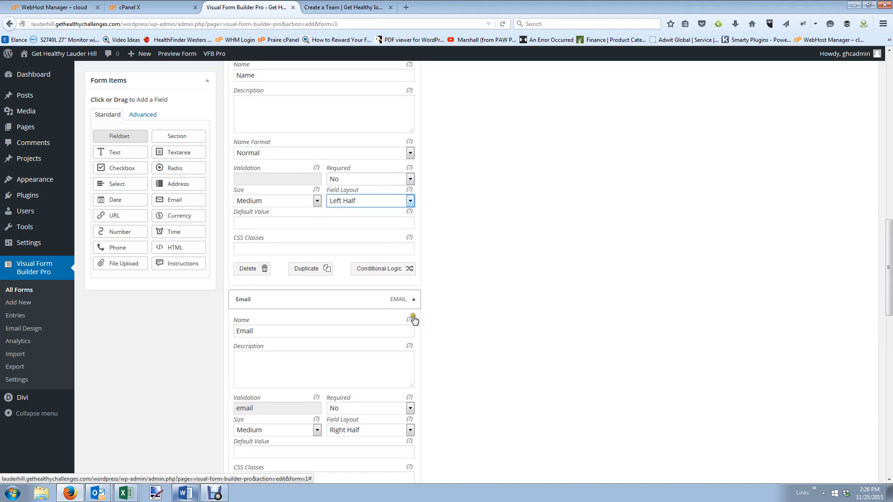
Make the following Name field Left Half and its Email field Right Half.
{"action": "left_click", "coordinate": [413, 329]}
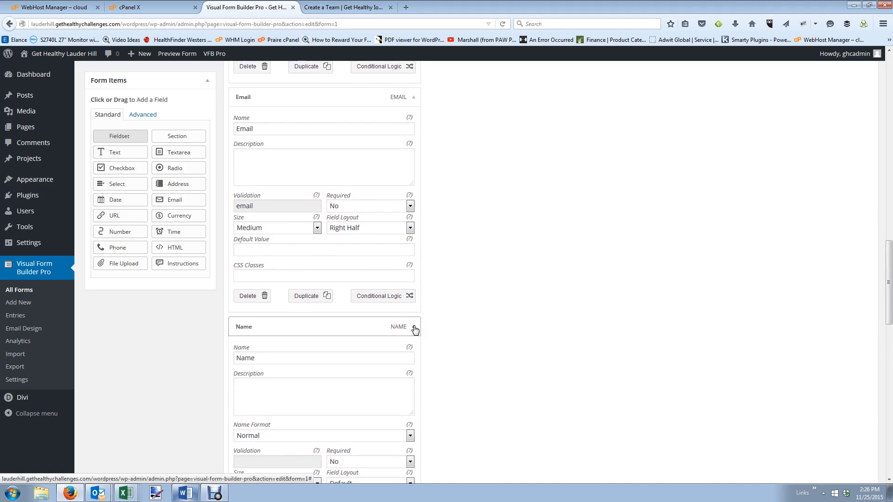
{"action": "scroll", "coordinate": [391, 372], "scroll_direction": "down", "scroll_amount": 4}
{"action": "scroll", "coordinate": [384, 394], "scroll_direction": "down", "scroll_amount": 1}
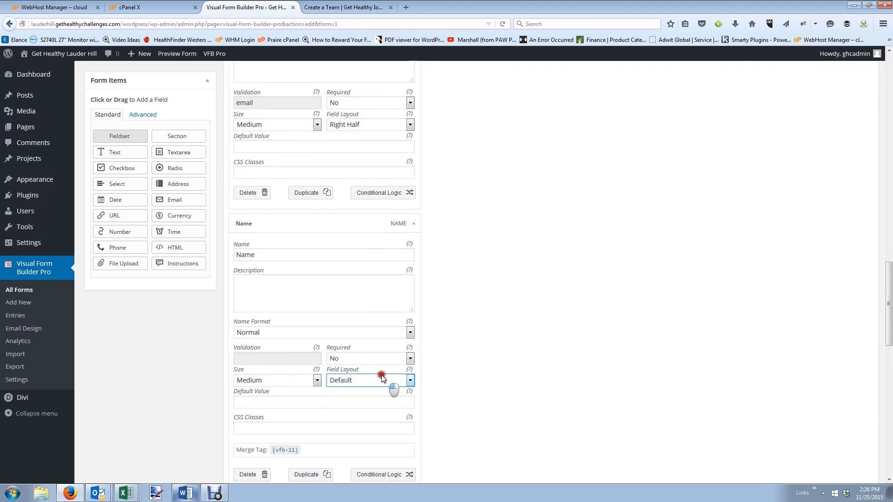
{"action": "left_click", "coordinate": [380, 411]}
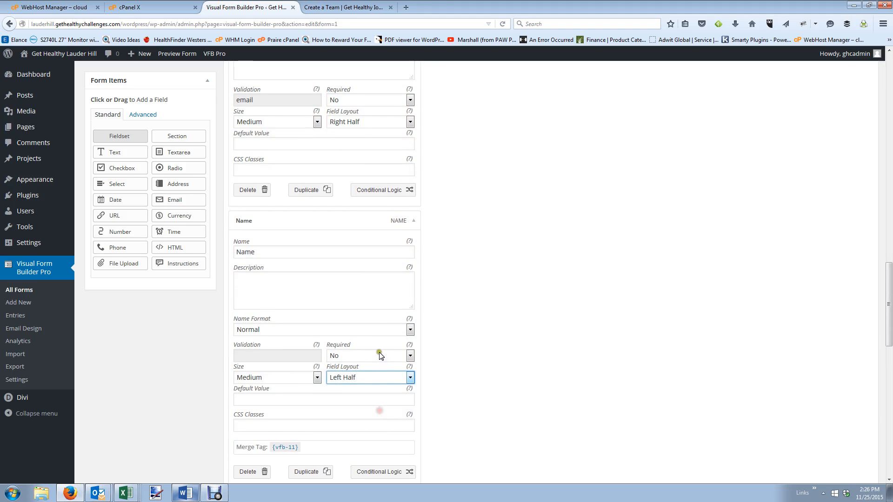
{"action": "scroll", "coordinate": [378, 353], "scroll_direction": "down", "scroll_amount": 9}
{"action": "left_click", "coordinate": [411, 292]}
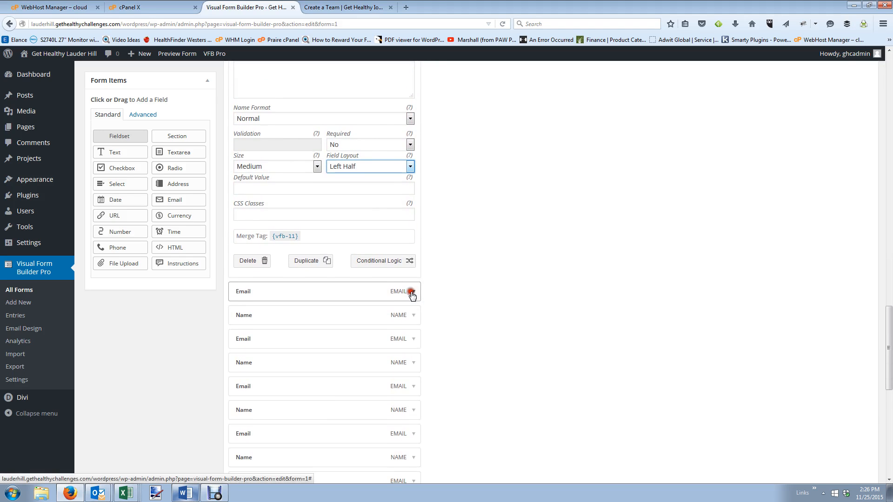
{"action": "left_click", "coordinate": [413, 292]}
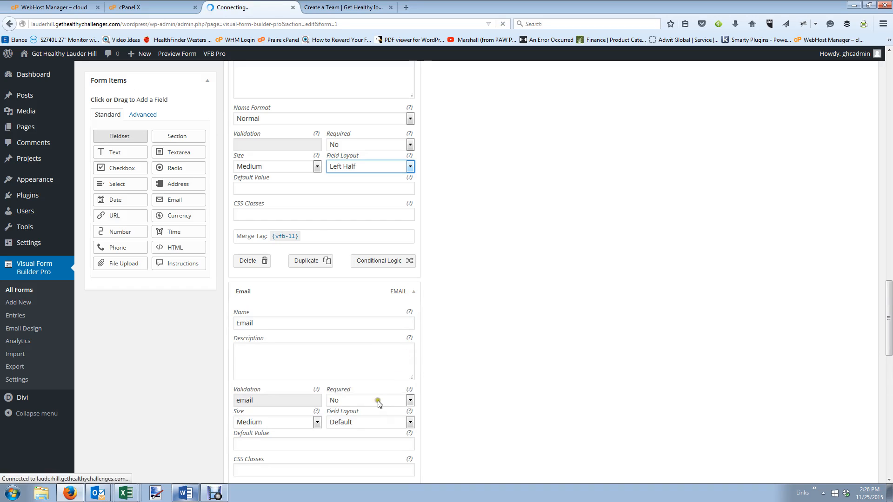
{"action": "left_click", "coordinate": [376, 420]}
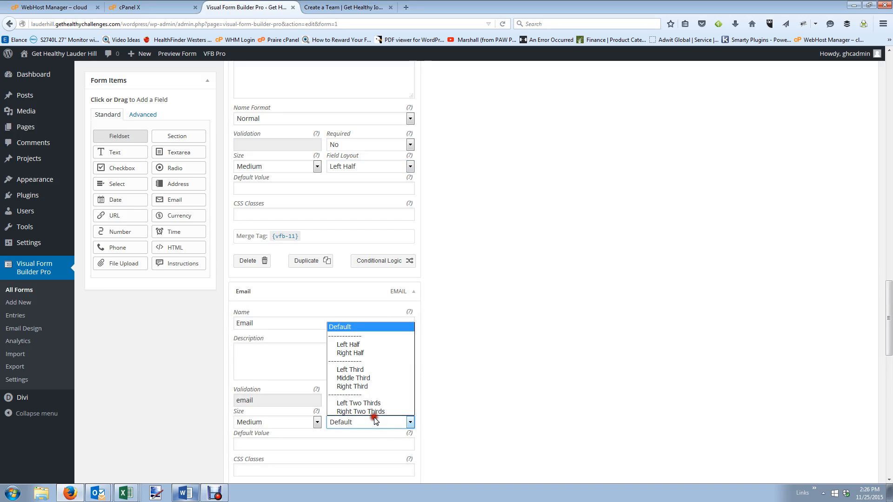
{"action": "left_click", "coordinate": [366, 353]}
{"action": "scroll", "coordinate": [414, 358], "scroll_direction": "down", "scroll_amount": 4}
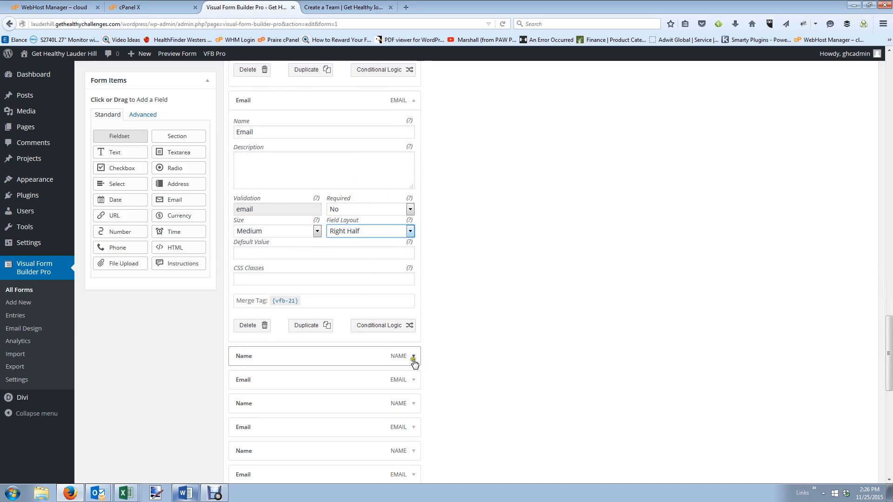
Set another Name/Email pair to Left Half and Right Half layouts.
{"action": "left_click", "coordinate": [414, 337]}
{"action": "scroll", "coordinate": [386, 378], "scroll_direction": "down", "scroll_amount": 2}
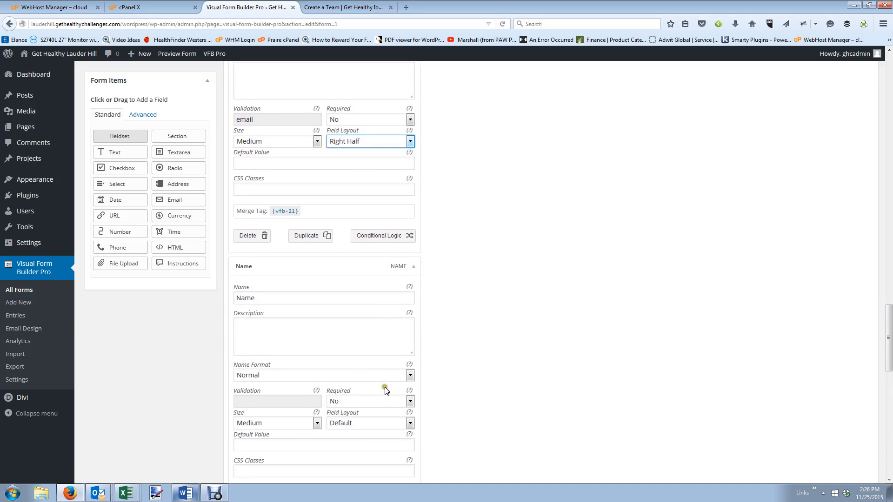
{"action": "left_click", "coordinate": [383, 391]}
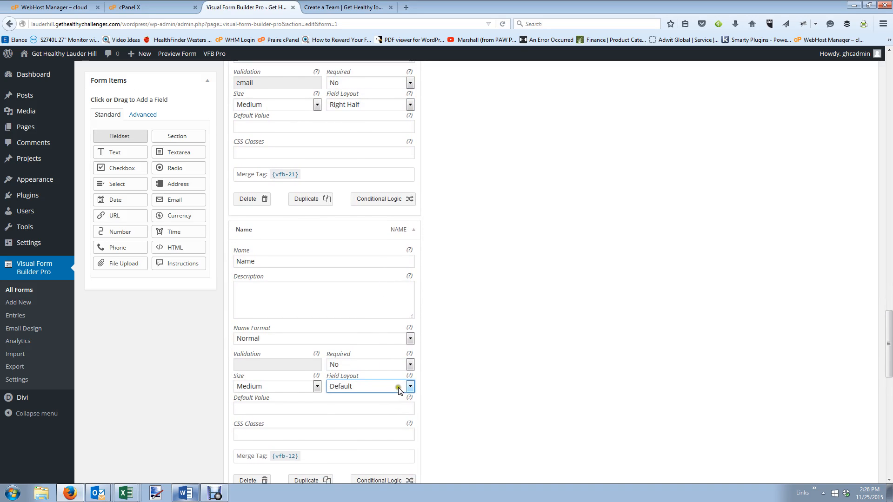
{"action": "left_click", "coordinate": [393, 415]}
{"action": "scroll", "coordinate": [390, 391], "scroll_direction": "down", "scroll_amount": 3}
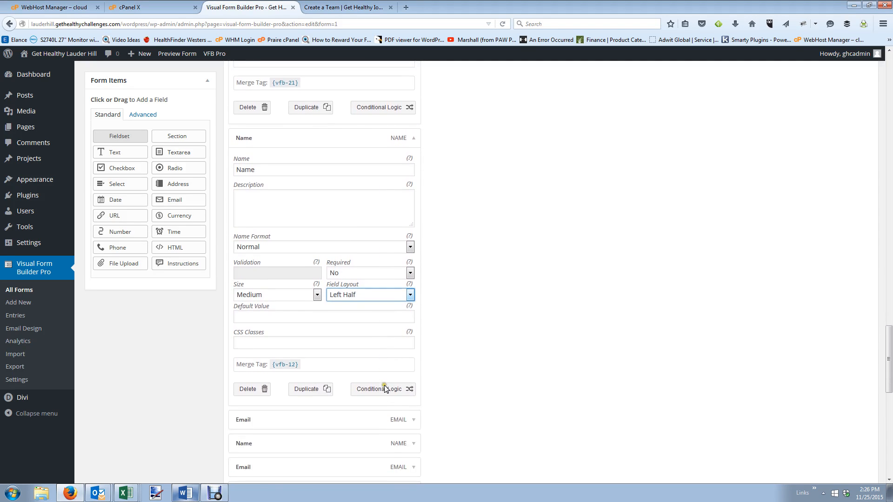
{"action": "left_click", "coordinate": [416, 356]}
{"action": "scroll", "coordinate": [385, 391], "scroll_direction": "down", "scroll_amount": 2}
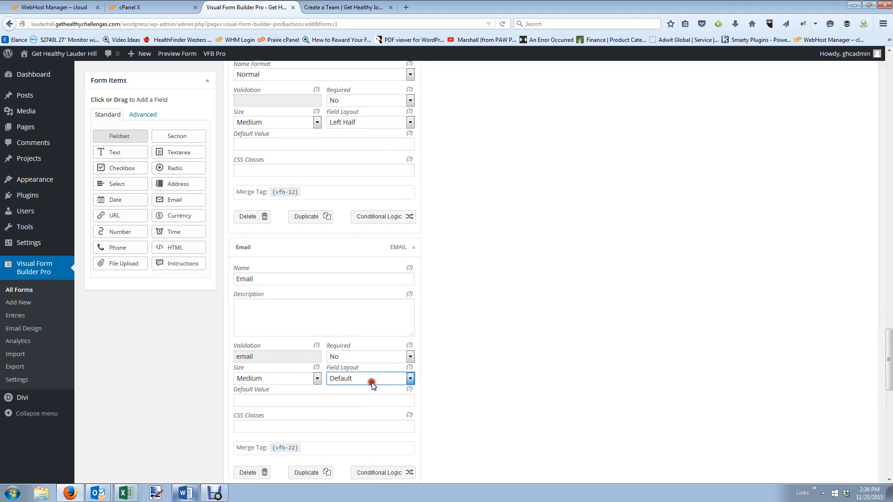
{"action": "left_click", "coordinate": [370, 378]}
{"action": "left_click", "coordinate": [368, 415]}
{"action": "scroll", "coordinate": [369, 395], "scroll_direction": "down", "scroll_amount": 3}
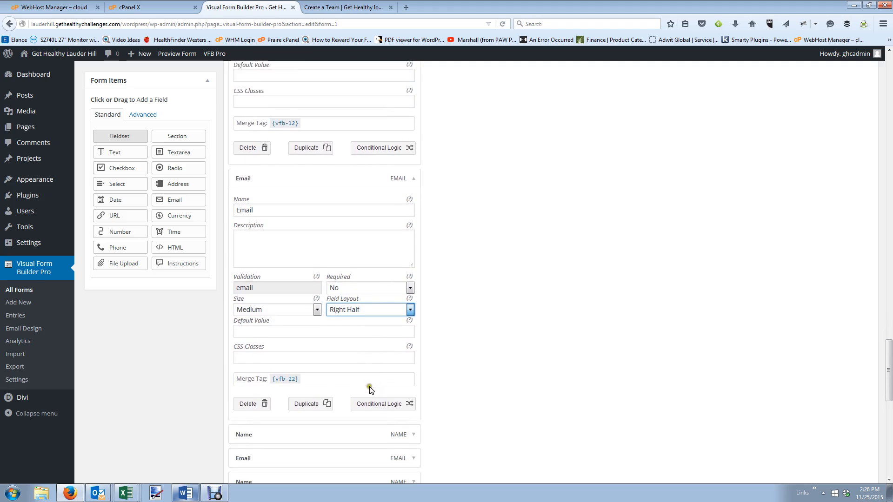
Put the next Name field on Left Half and expand its Email field.
{"action": "left_click", "coordinate": [413, 349]}
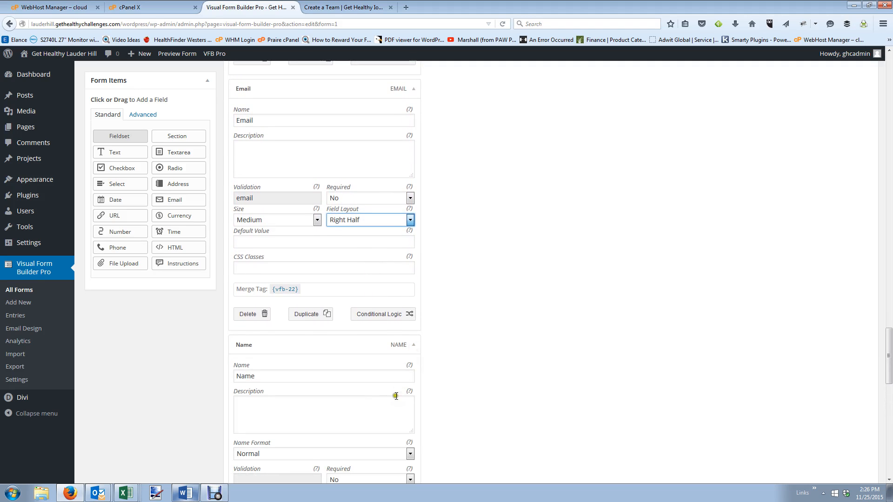
{"action": "scroll", "coordinate": [381, 401], "scroll_direction": "down", "scroll_amount": 2}
{"action": "left_click", "coordinate": [371, 374]}
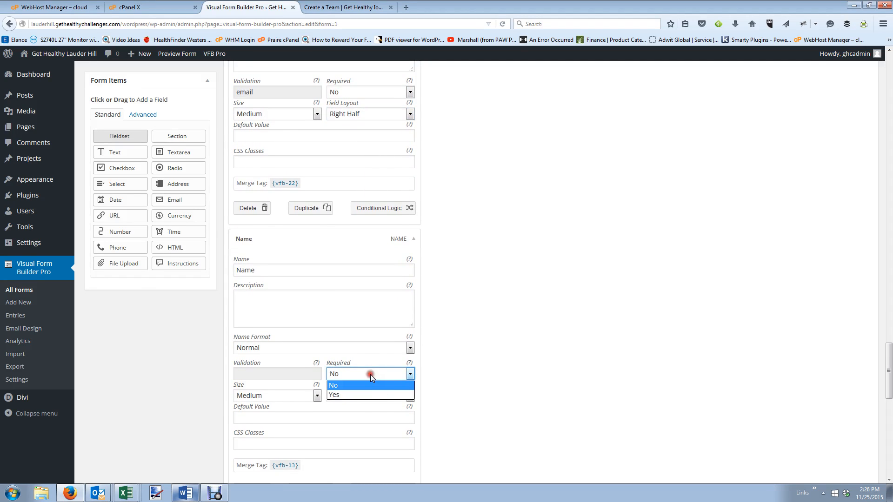
{"action": "left_click", "coordinate": [371, 372]}
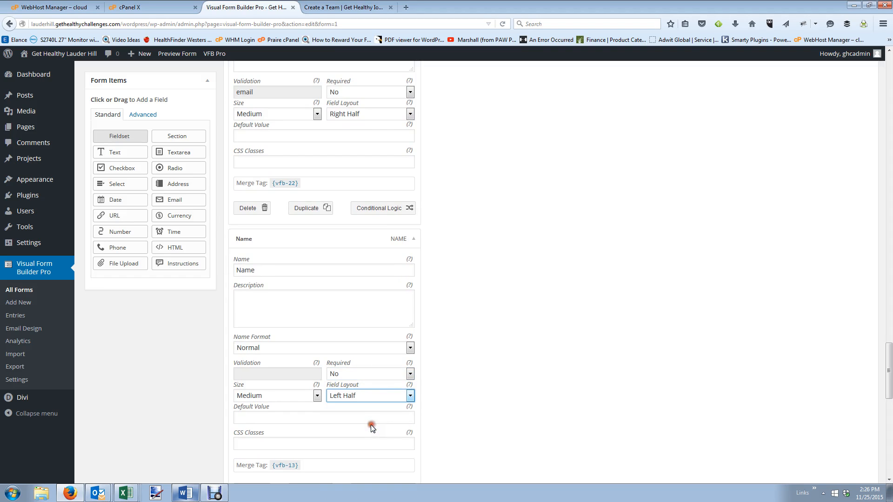
{"action": "scroll", "coordinate": [372, 419], "scroll_direction": "down", "scroll_amount": 4}
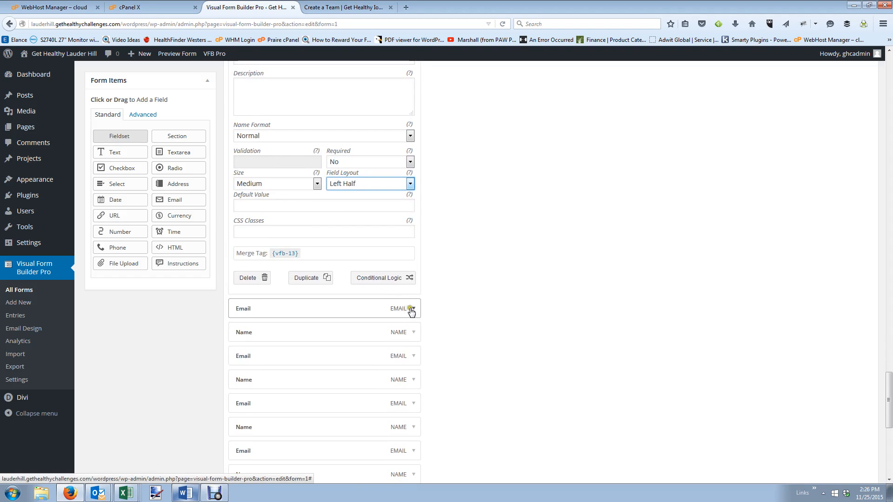
{"action": "left_click", "coordinate": [412, 311]}
{"action": "scroll", "coordinate": [354, 302], "scroll_direction": "down", "scroll_amount": 4}
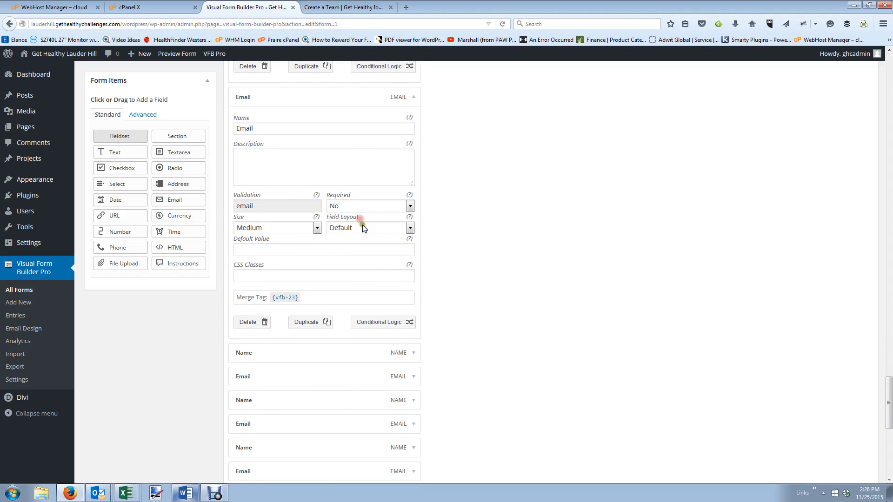
Open the next Name field's layout choices and its Email field's Required options.
{"action": "left_click", "coordinate": [414, 357]}
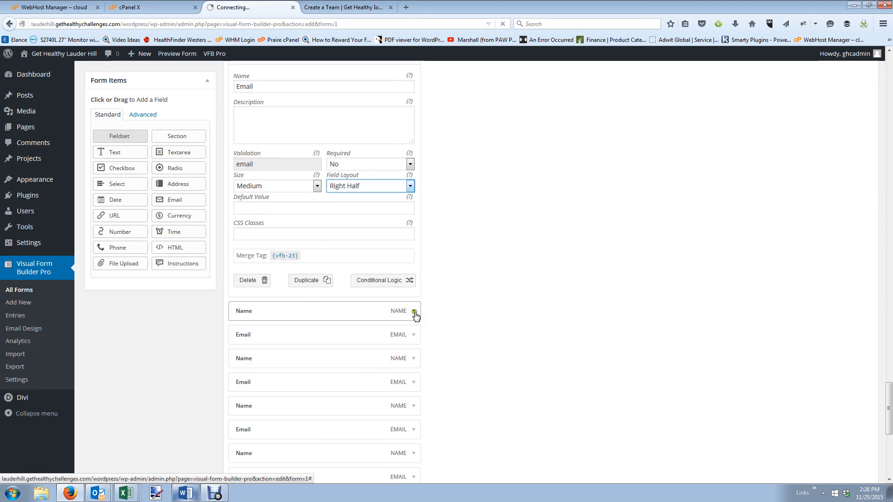
{"action": "scroll", "coordinate": [410, 321], "scroll_direction": "down", "scroll_amount": 2}
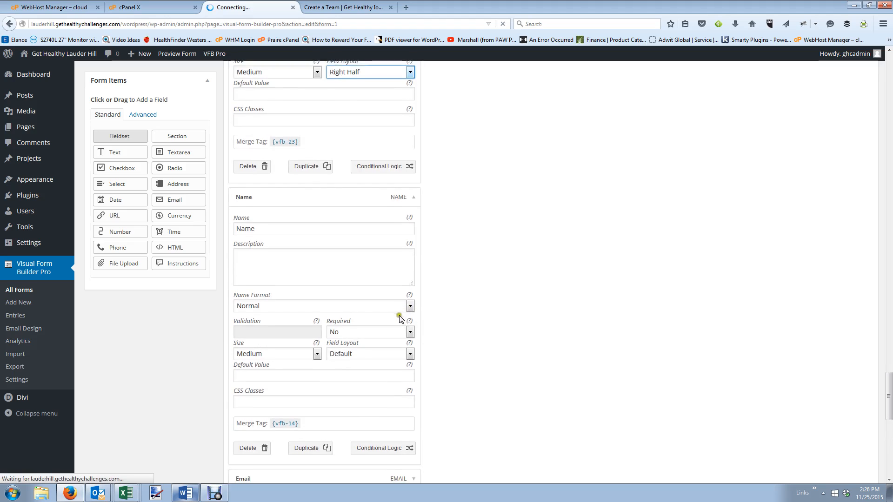
{"action": "left_click", "coordinate": [406, 329]}
{"action": "left_click", "coordinate": [408, 350]}
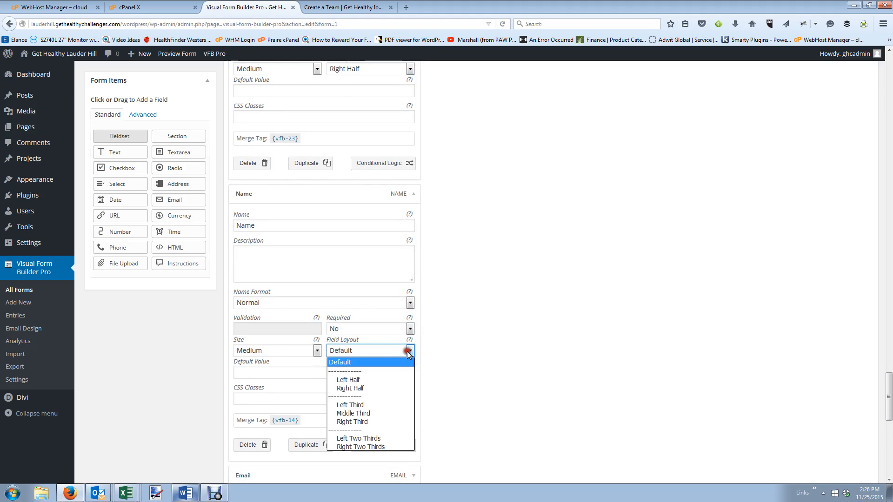
{"action": "scroll", "coordinate": [400, 410], "scroll_direction": "down", "scroll_amount": 1}
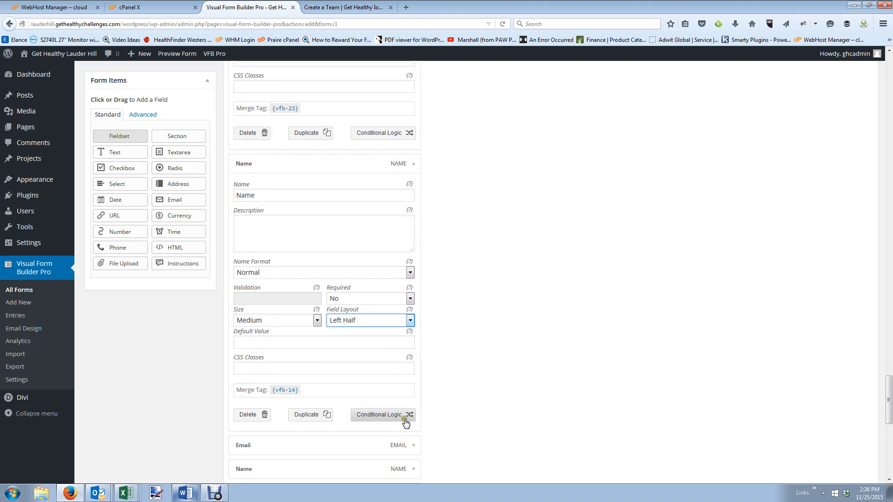
{"action": "left_click", "coordinate": [405, 423]}
{"action": "scroll", "coordinate": [405, 395], "scroll_direction": "down", "scroll_amount": 4}
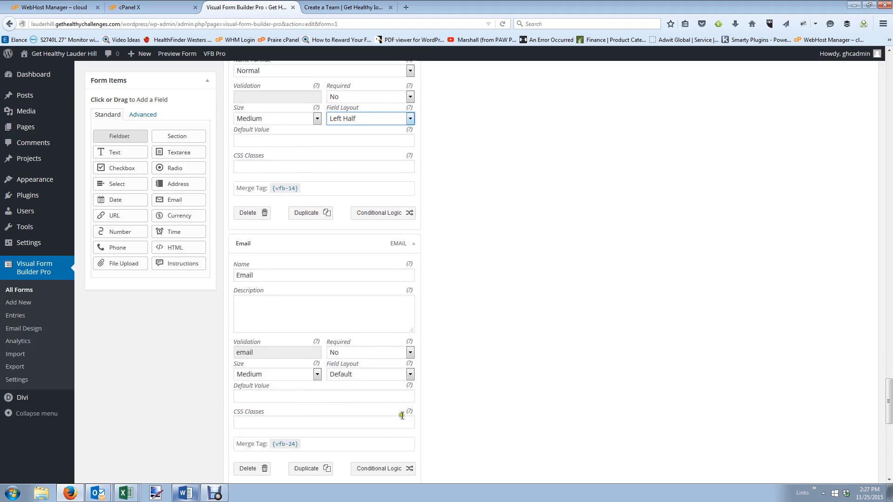
{"action": "left_click", "coordinate": [410, 321]}
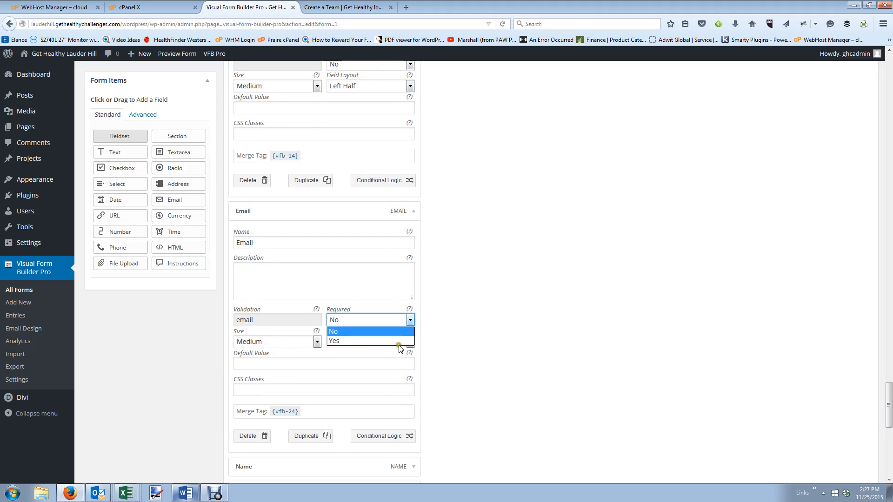
{"action": "scroll", "coordinate": [393, 383], "scroll_direction": "down", "scroll_amount": 3}
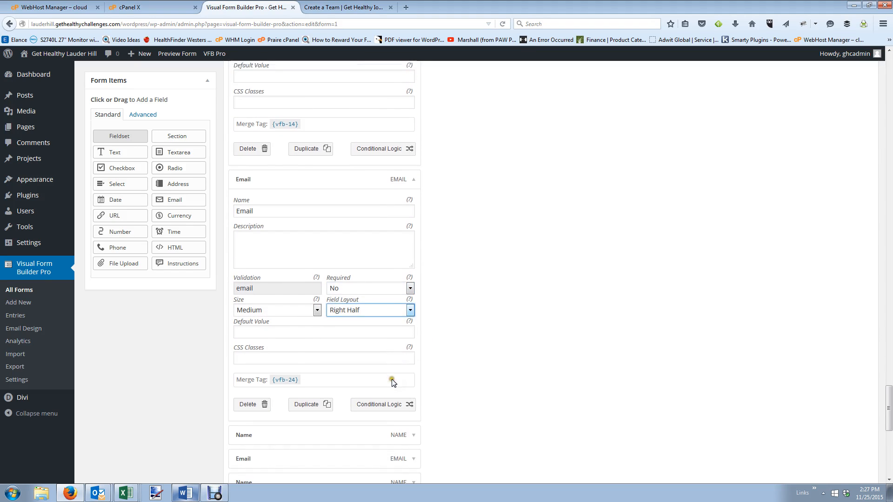
Set the next Name field to Left Half, open its Email layout, and make the following Name Left Half.
{"action": "left_click", "coordinate": [411, 311]}
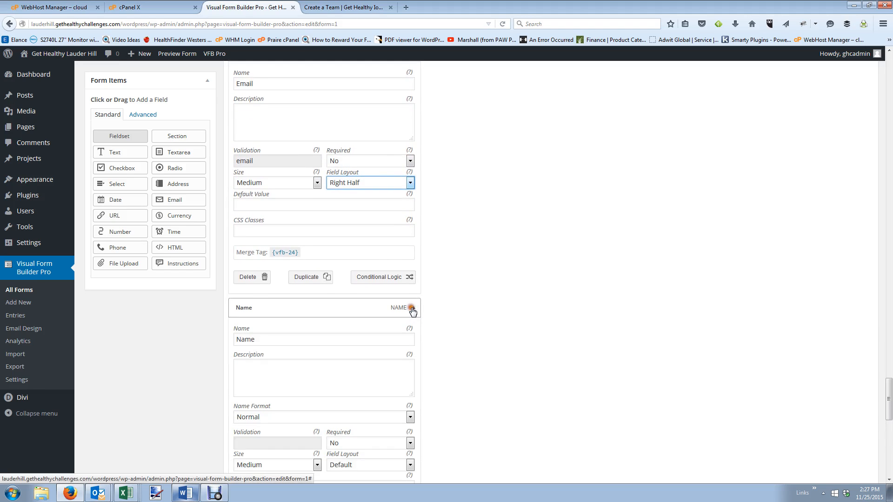
{"action": "scroll", "coordinate": [402, 339], "scroll_direction": "down", "scroll_amount": 2}
{"action": "left_click", "coordinate": [398, 361]}
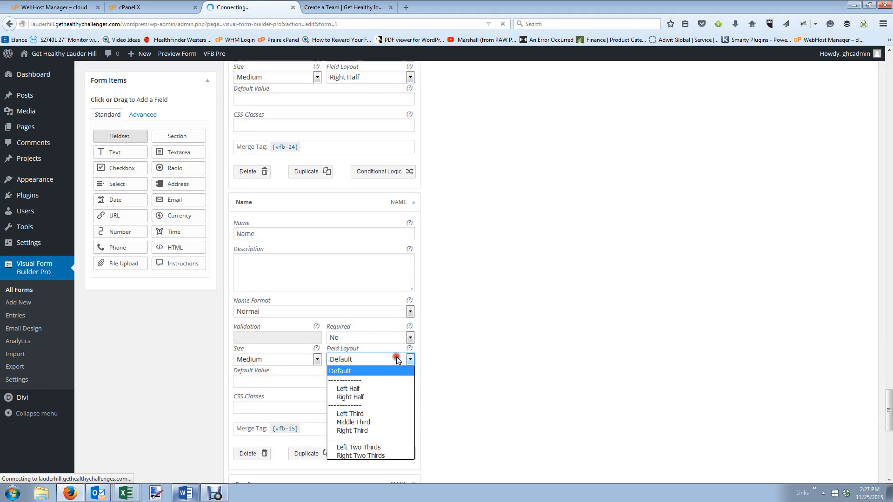
{"action": "left_click", "coordinate": [386, 391]}
{"action": "scroll", "coordinate": [386, 386], "scroll_direction": "down", "scroll_amount": 4}
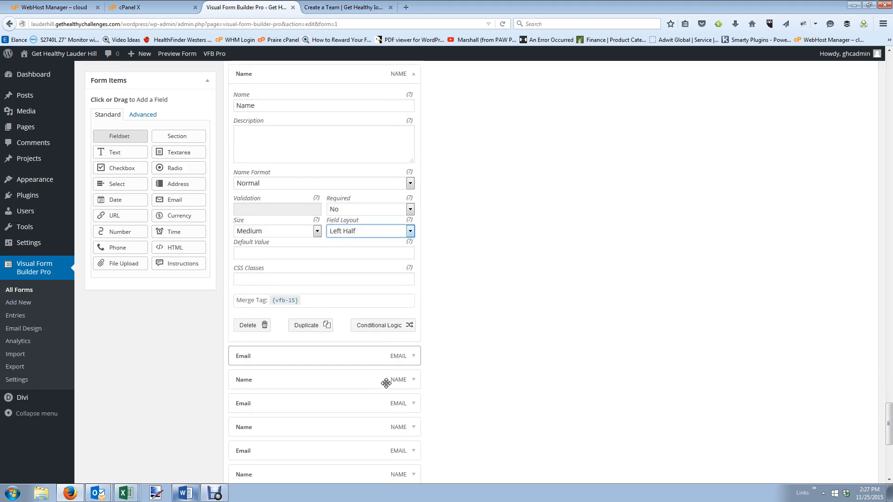
{"action": "left_click", "coordinate": [415, 273]}
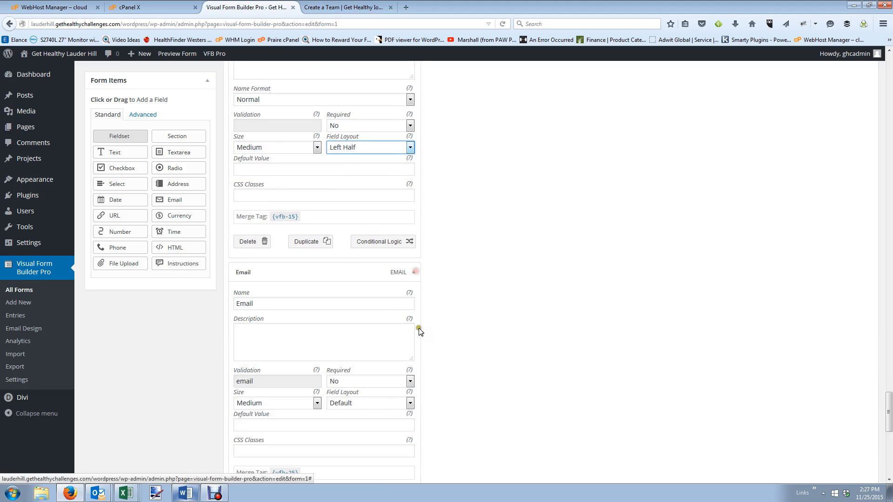
{"action": "left_click", "coordinate": [398, 402]}
{"action": "scroll", "coordinate": [369, 347], "scroll_direction": "down", "scroll_amount": 5}
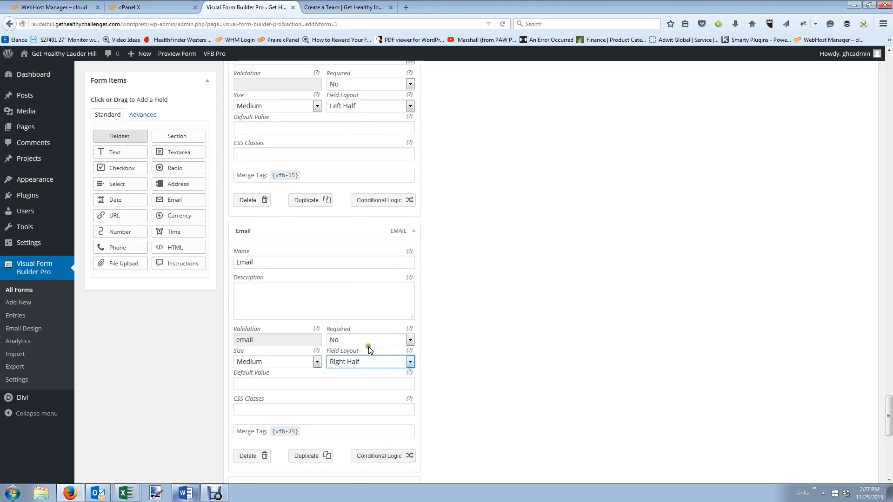
{"action": "left_click", "coordinate": [414, 317]}
{"action": "scroll", "coordinate": [405, 335], "scroll_direction": "down", "scroll_amount": 2}
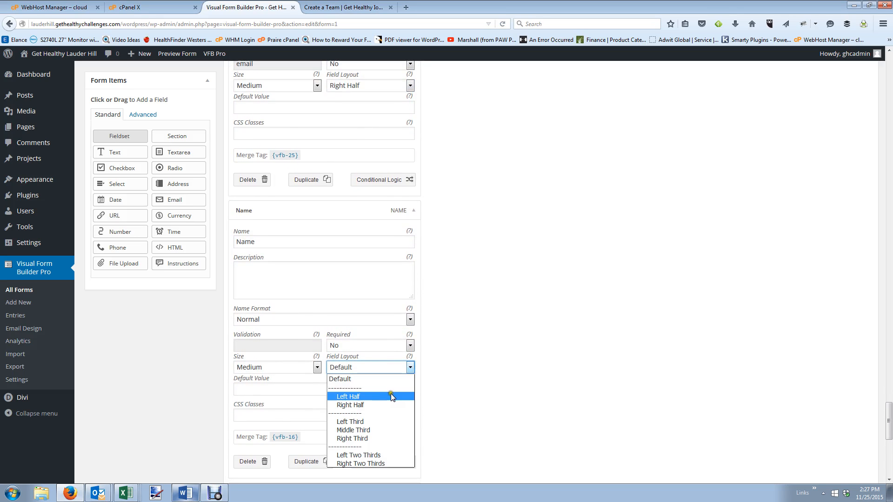
{"action": "left_click", "coordinate": [391, 396]}
{"action": "scroll", "coordinate": [393, 386], "scroll_direction": "down", "scroll_amount": 3}
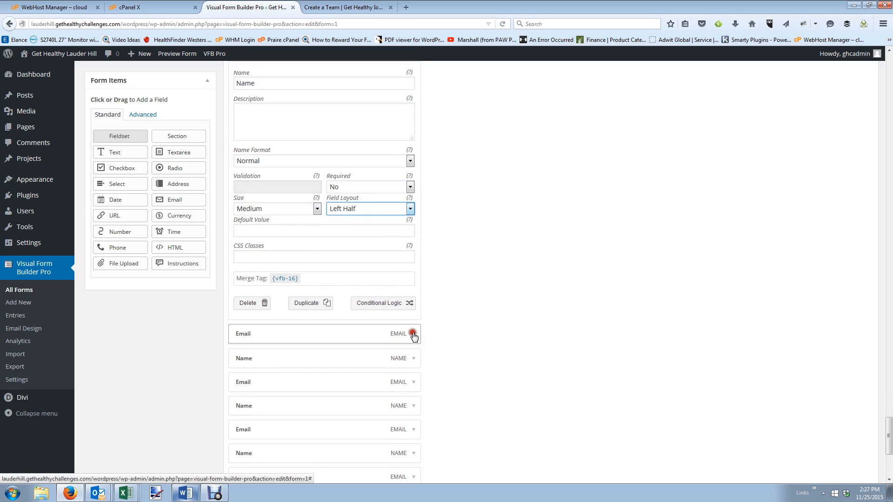
Set the pending Email field's layout to Right Half.
{"action": "left_click", "coordinate": [414, 334]}
{"action": "scroll", "coordinate": [410, 340], "scroll_direction": "down", "scroll_amount": 3}
{"action": "left_click", "coordinate": [395, 359]}
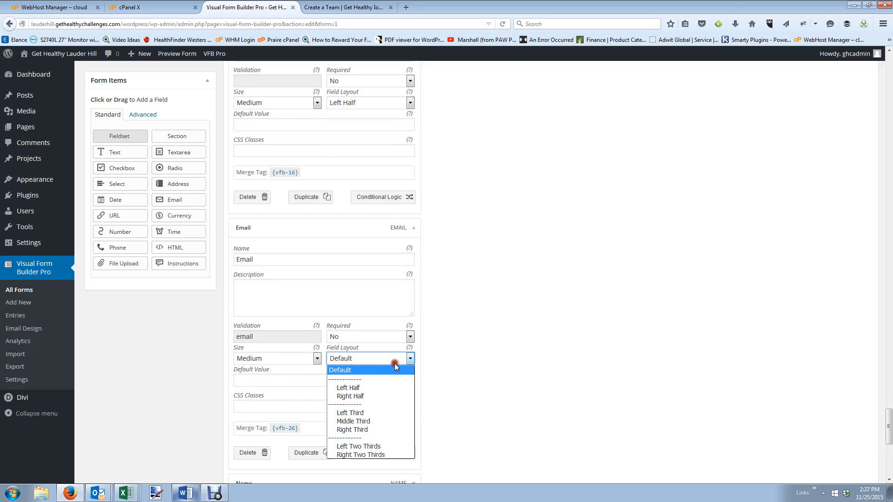
{"action": "left_click", "coordinate": [394, 396]}
{"action": "scroll", "coordinate": [395, 393], "scroll_direction": "down", "scroll_amount": 3}
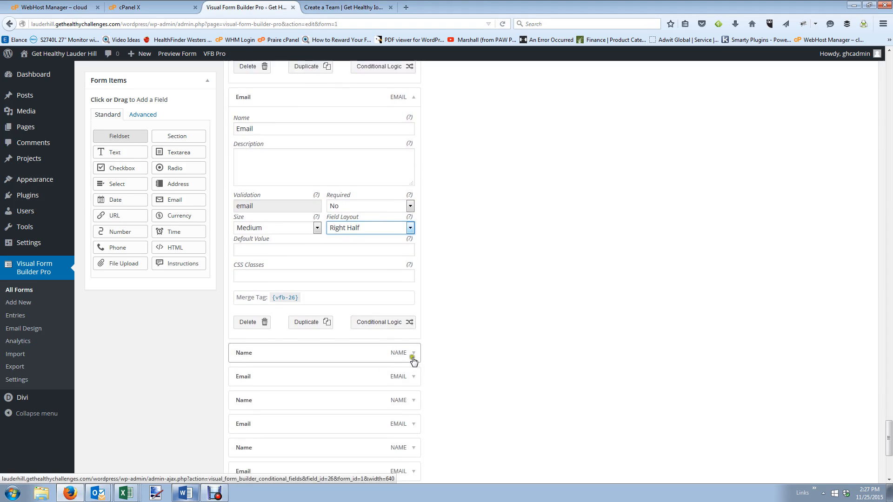
Open the next Name field's layout and make its Email field Right Half.
{"action": "left_click", "coordinate": [414, 334]}
{"action": "scroll", "coordinate": [379, 414], "scroll_direction": "down", "scroll_amount": 1}
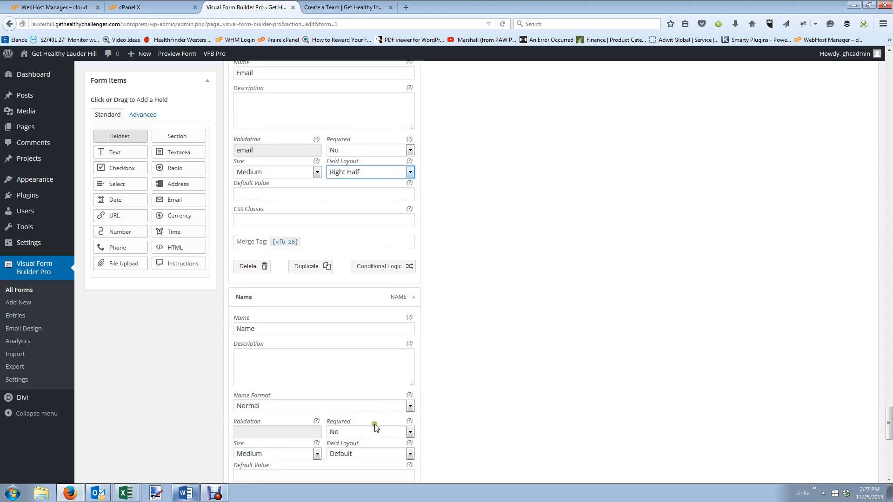
{"action": "left_click", "coordinate": [369, 431]}
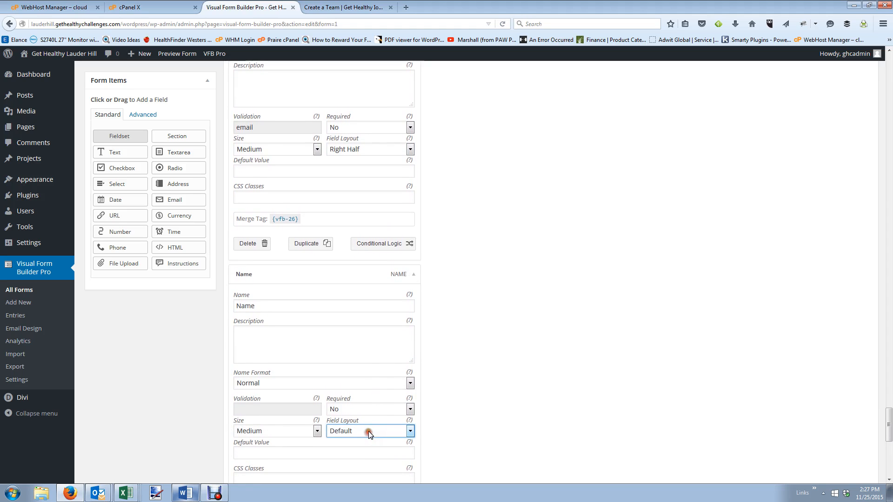
{"action": "left_click", "coordinate": [398, 431]}
{"action": "scroll", "coordinate": [360, 354], "scroll_direction": "down", "scroll_amount": 3}
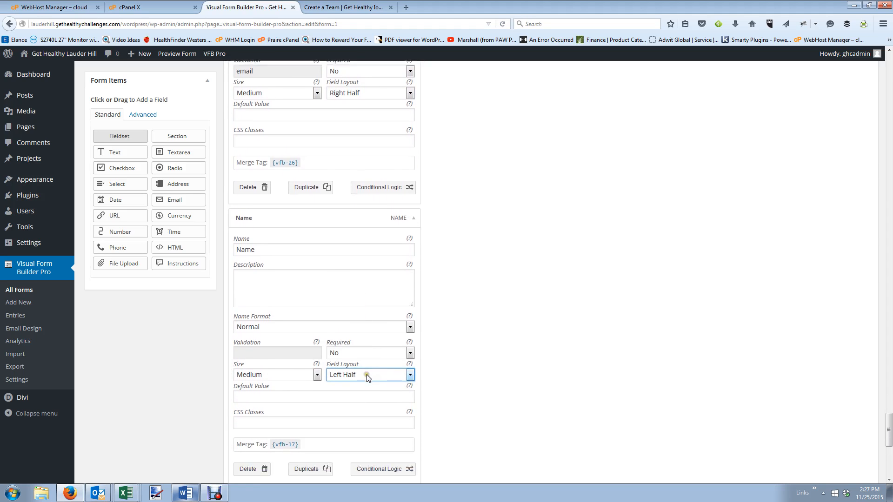
{"action": "left_click", "coordinate": [410, 399]}
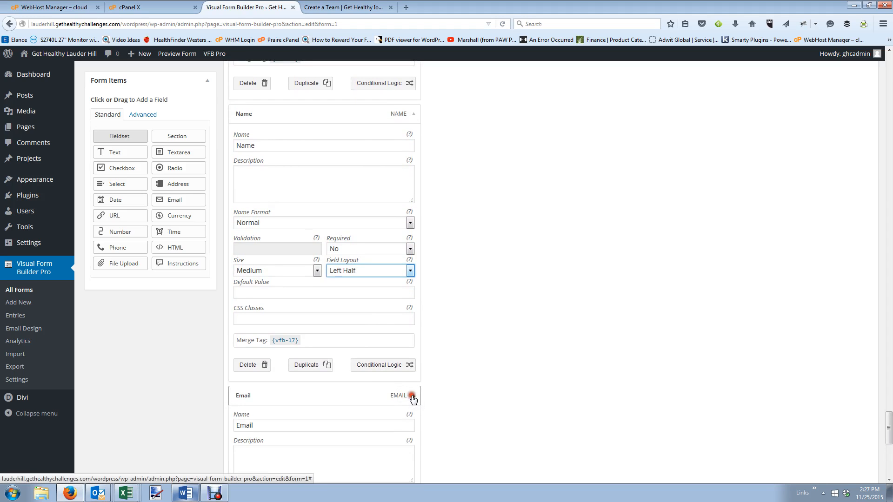
{"action": "scroll", "coordinate": [379, 393], "scroll_direction": "down", "scroll_amount": 3}
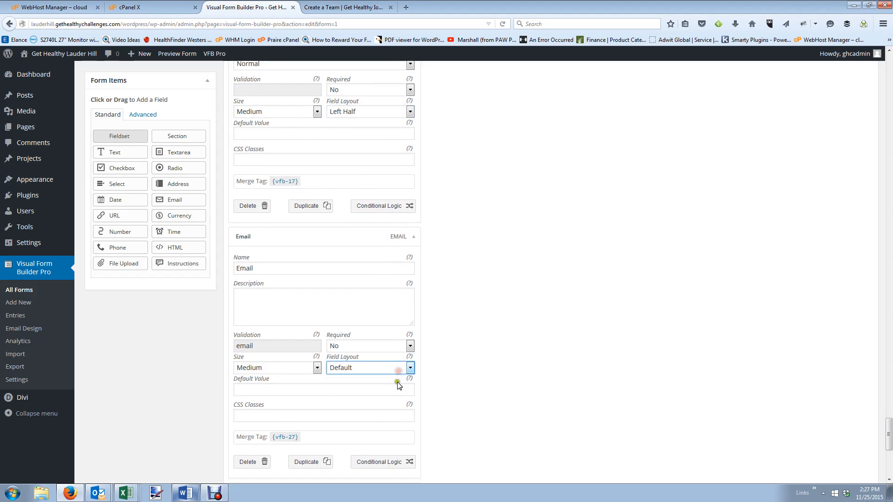
{"action": "left_click", "coordinate": [394, 408]}
{"action": "scroll", "coordinate": [393, 400], "scroll_direction": "down", "scroll_amount": 3}
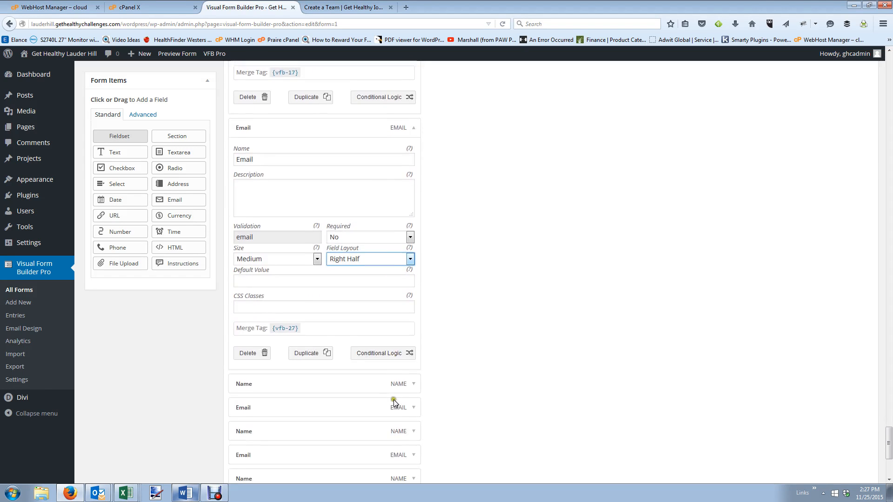
Make the following Name field Left Half and its Email field Right Half.
{"action": "left_click", "coordinate": [415, 335]}
{"action": "scroll", "coordinate": [394, 391], "scroll_direction": "down", "scroll_amount": 2}
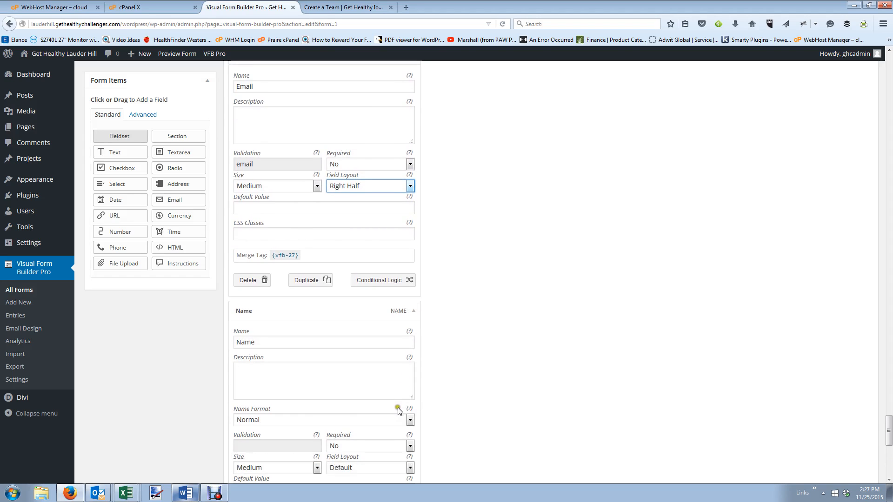
{"action": "left_click", "coordinate": [393, 386]}
{"action": "left_click", "coordinate": [395, 397]}
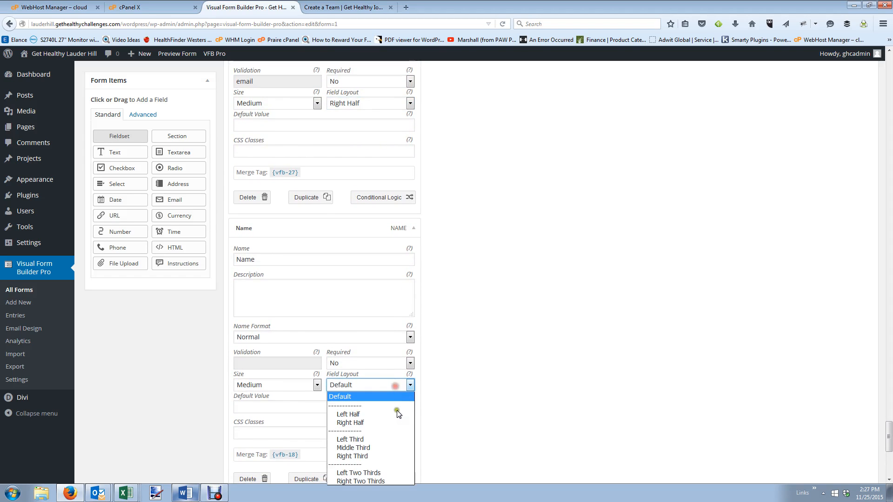
{"action": "left_click", "coordinate": [398, 414]}
{"action": "scroll", "coordinate": [395, 395], "scroll_direction": "down", "scroll_amount": 3}
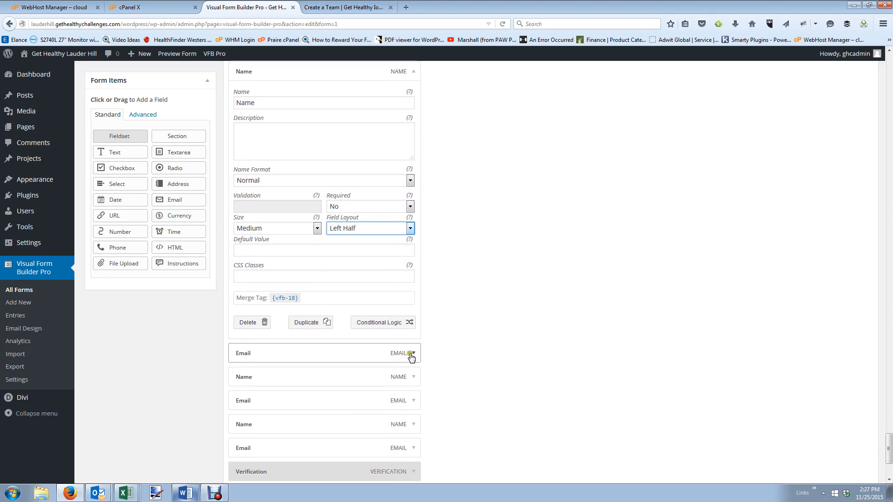
{"action": "left_click", "coordinate": [412, 354]}
{"action": "scroll", "coordinate": [401, 406], "scroll_direction": "down", "scroll_amount": 2}
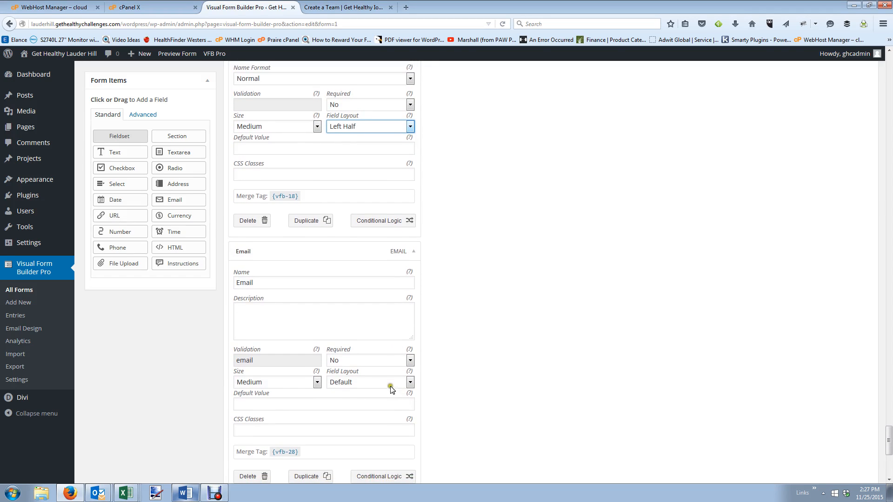
{"action": "left_click", "coordinate": [398, 377]}
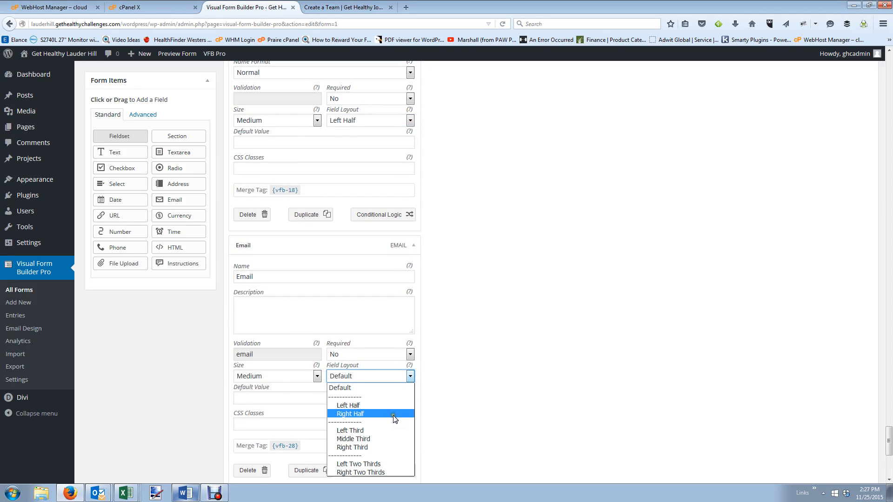
{"action": "left_click", "coordinate": [393, 414]}
{"action": "scroll", "coordinate": [395, 409], "scroll_direction": "down", "scroll_amount": 2}
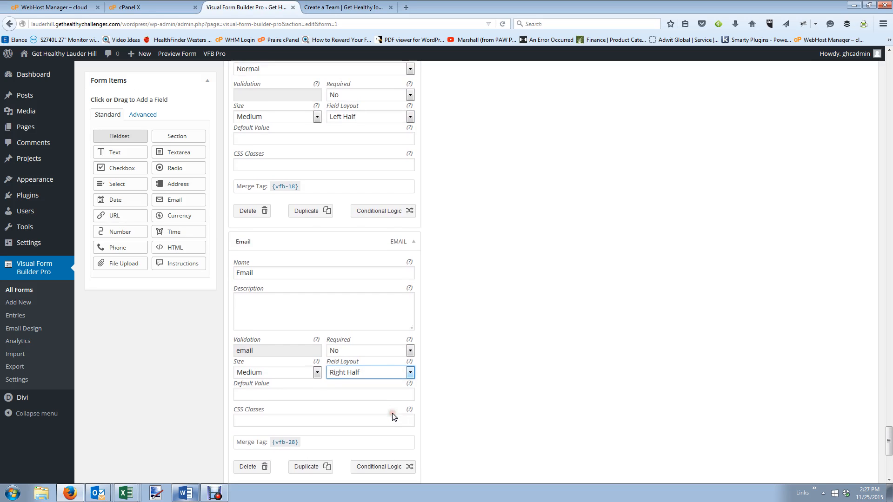
Set the next Name field to Left Half and open its Email layout choices.
{"action": "left_click", "coordinate": [412, 396]}
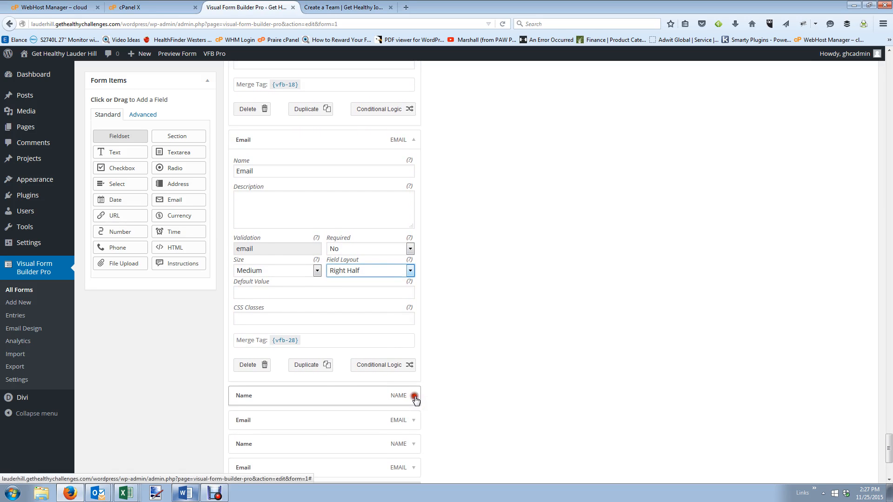
{"action": "scroll", "coordinate": [411, 400], "scroll_direction": "down", "scroll_amount": 2}
{"action": "left_click", "coordinate": [398, 430]}
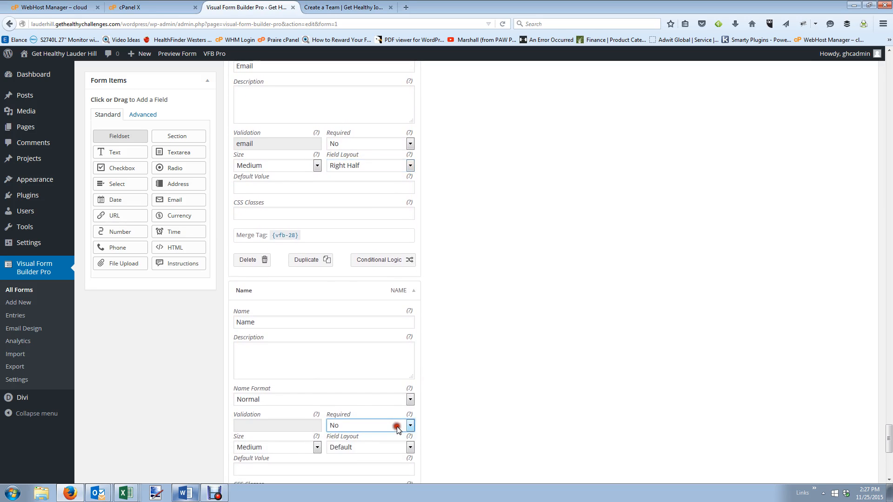
{"action": "left_click", "coordinate": [410, 447]}
{"action": "left_click", "coordinate": [358, 370]}
{"action": "scroll", "coordinate": [367, 379], "scroll_direction": "down", "scroll_amount": 3}
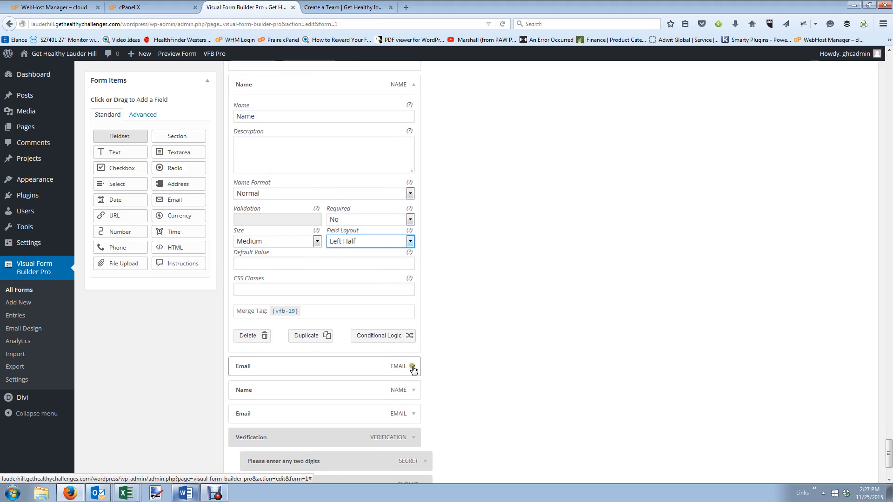
{"action": "left_click", "coordinate": [414, 361]}
{"action": "scroll", "coordinate": [409, 410], "scroll_direction": "down", "scroll_amount": 2}
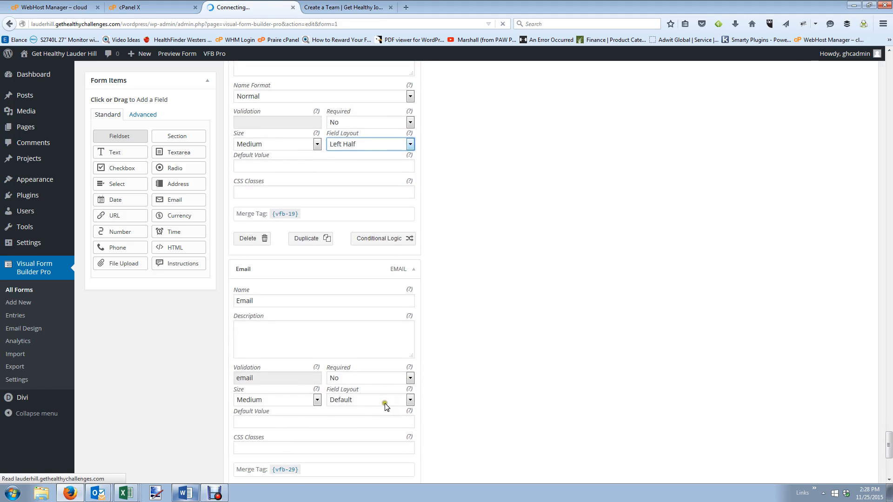
{"action": "left_click", "coordinate": [400, 390]}
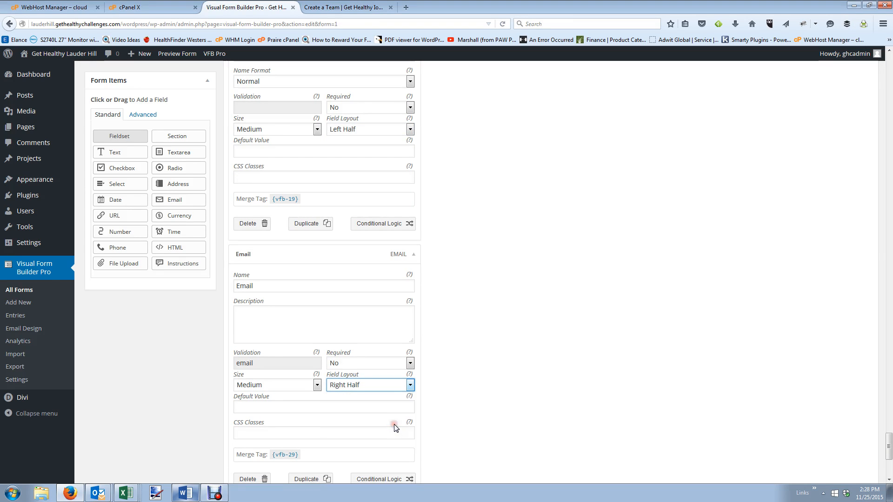
{"action": "scroll", "coordinate": [395, 428], "scroll_direction": "down", "scroll_amount": 2}
Set the last Name field to Left Half and the {vfb-30} Email field to Right Half.
{"action": "left_click", "coordinate": [412, 405]}
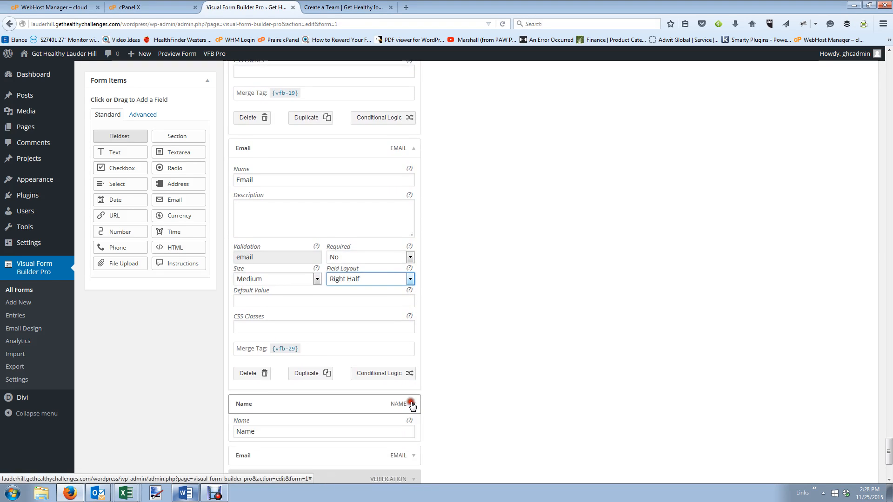
{"action": "scroll", "coordinate": [411, 419], "scroll_direction": "down", "scroll_amount": 2}
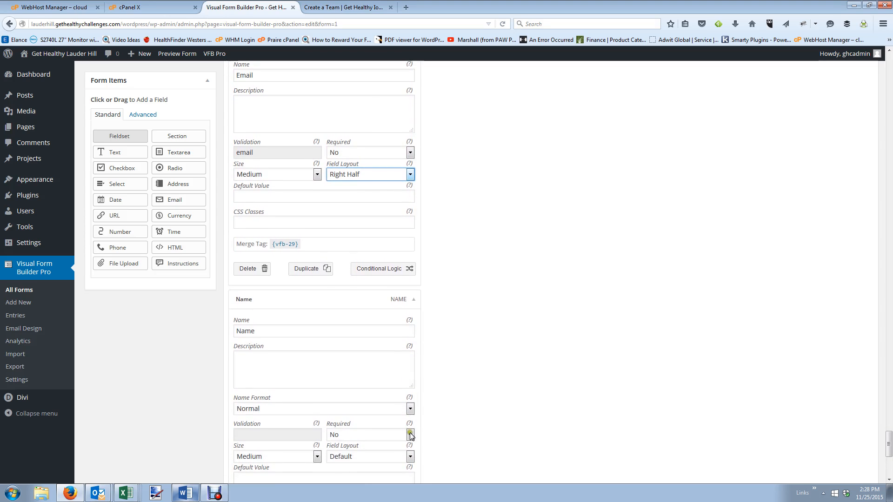
{"action": "left_click", "coordinate": [411, 435]}
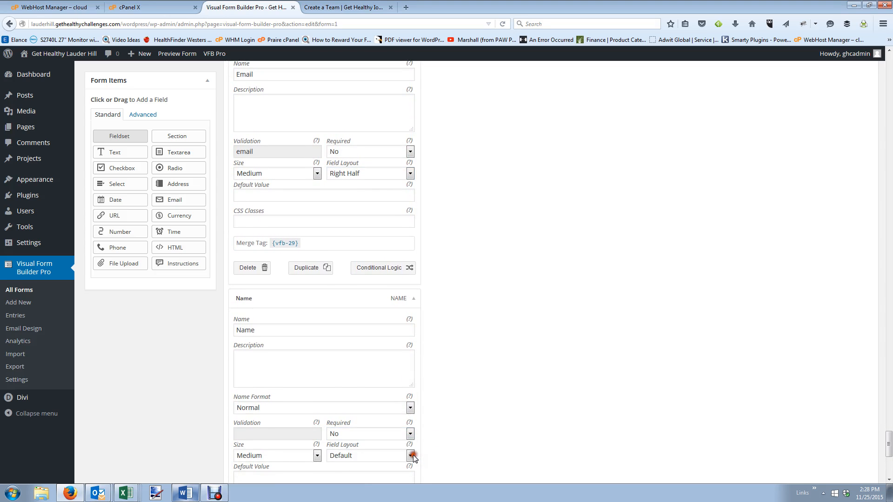
{"action": "left_click", "coordinate": [410, 455]}
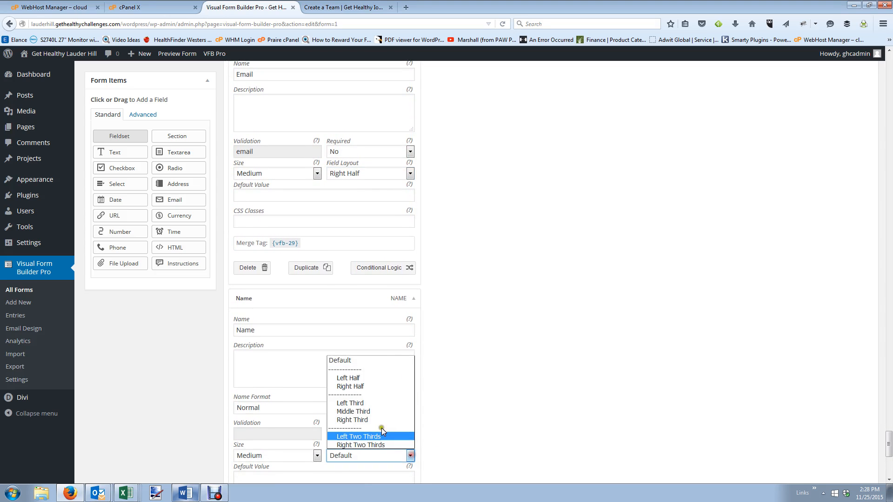
{"action": "left_click", "coordinate": [365, 379]}
{"action": "scroll", "coordinate": [428, 411], "scroll_direction": "down", "scroll_amount": 3}
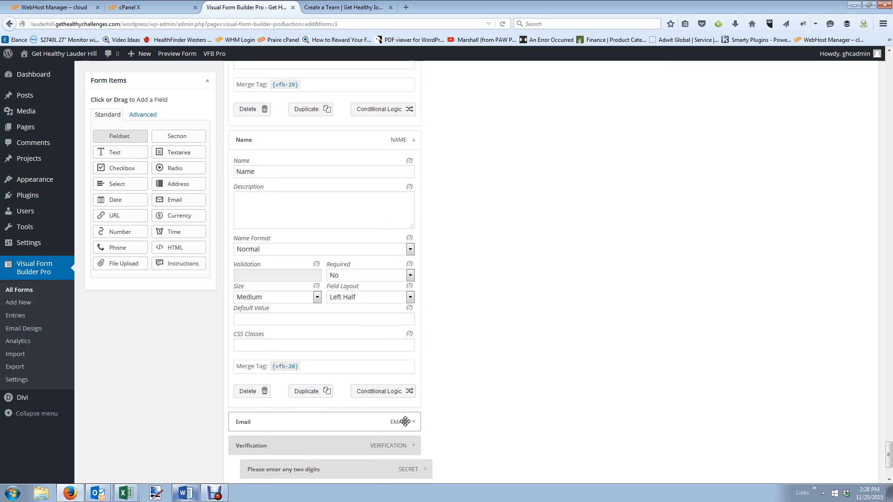
{"action": "left_click", "coordinate": [414, 426]}
{"action": "scroll", "coordinate": [385, 405], "scroll_direction": "down", "scroll_amount": 3}
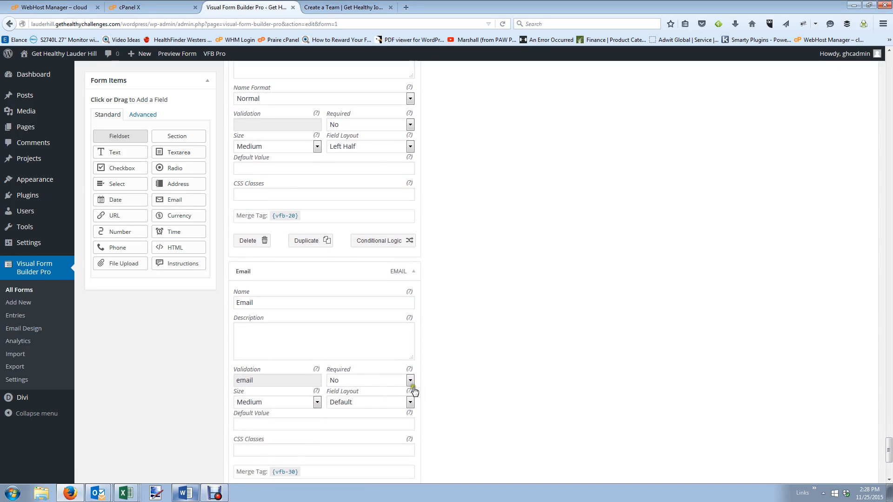
{"action": "left_click", "coordinate": [408, 395]}
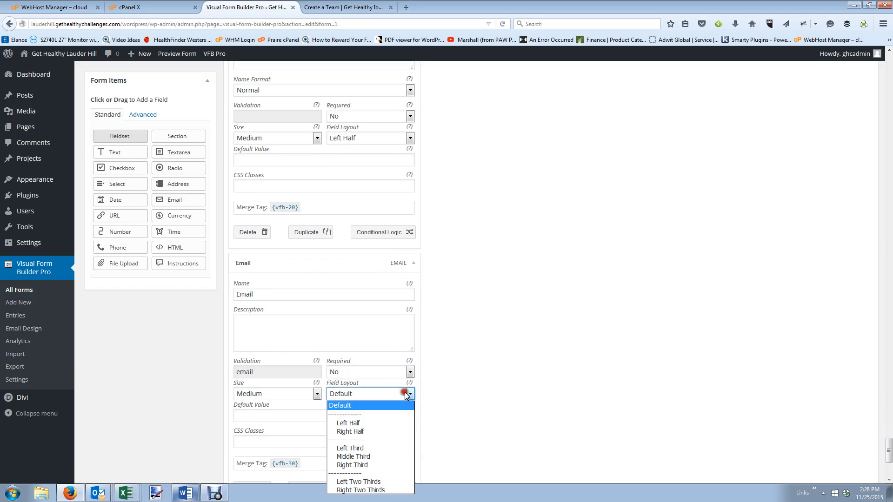
{"action": "left_click", "coordinate": [397, 432]}
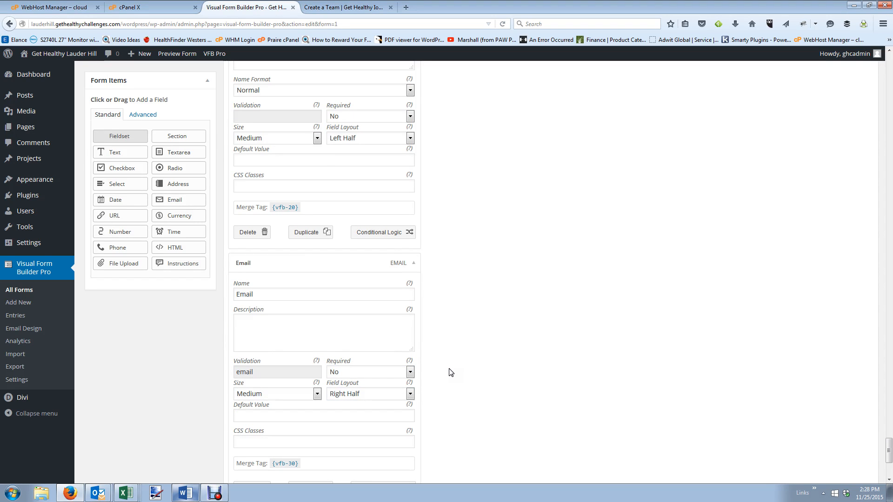
{"action": "scroll", "coordinate": [439, 398], "scroll_direction": "down", "scroll_amount": 5}
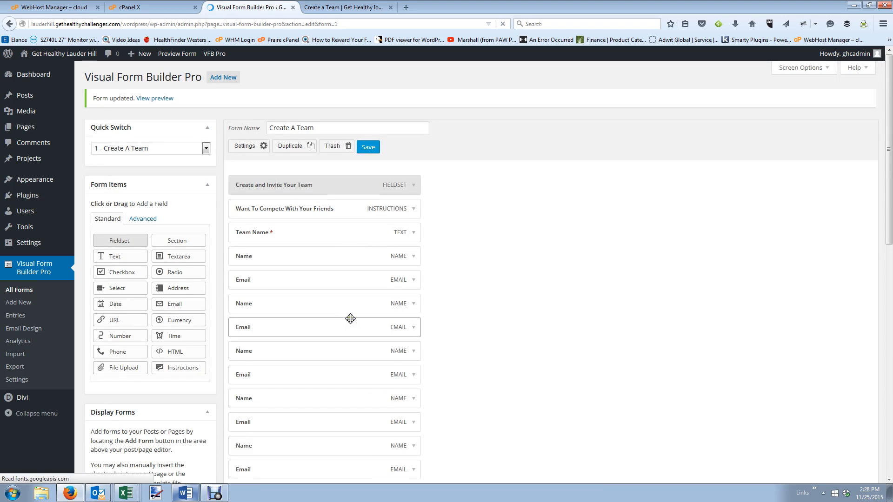
Add an Instructions item to the form and expand its settings.
{"action": "left_click", "coordinate": [333, 5]}
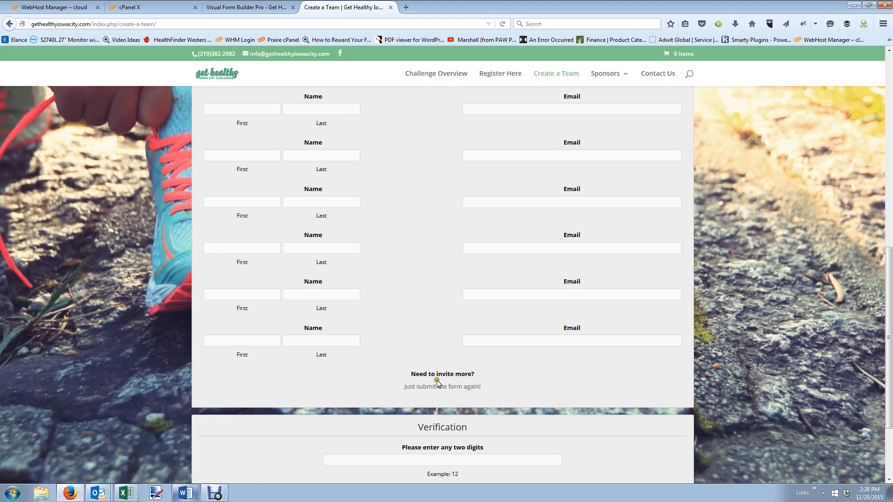
{"action": "left_click", "coordinate": [246, 7]}
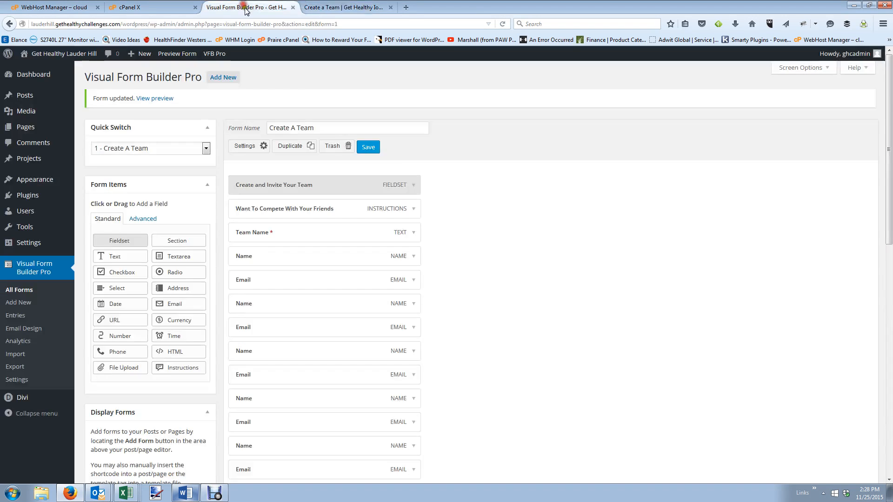
{"action": "left_click", "coordinate": [182, 368]}
{"action": "scroll", "coordinate": [447, 412], "scroll_direction": "down", "scroll_amount": 10}
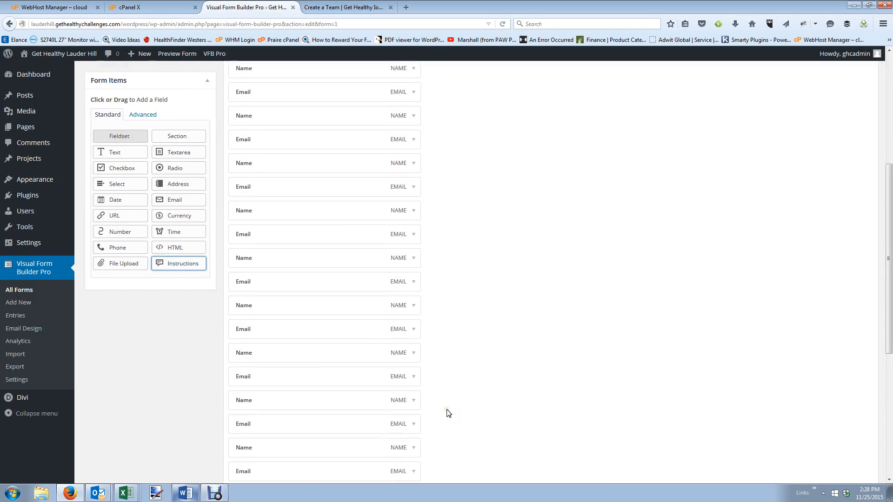
{"action": "left_click", "coordinate": [414, 349]}
Name the Instructions item 'Need to invite more?', copied from the live page.
{"action": "left_click_drag", "start_coordinate": [353, 381], "coordinate": [185, 375]}
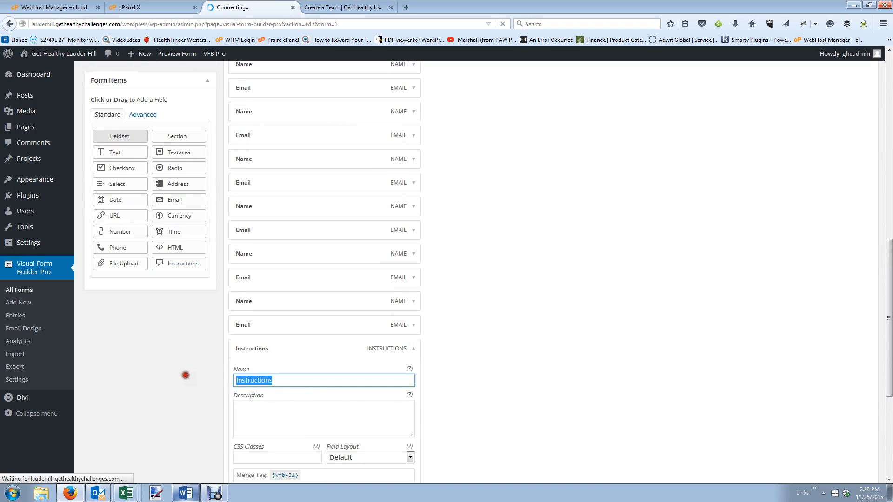
{"action": "left_click", "coordinate": [330, 12]}
{"action": "left_click_drag", "start_coordinate": [482, 375], "coordinate": [412, 378]}
{"action": "key", "text": "ctrl+c"}
{"action": "left_click", "coordinate": [246, 7]}
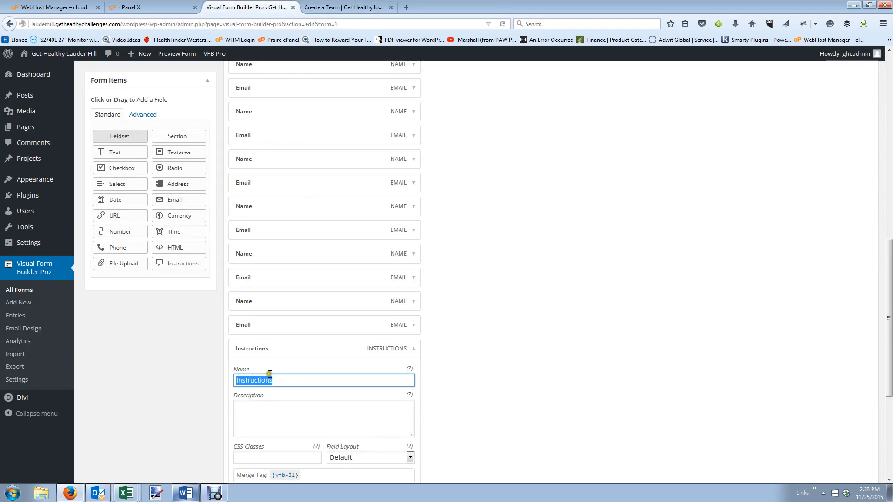
{"action": "key", "text": "ctrl+v"}
Set its description to 'Just submit the form again!' and save the form.
{"action": "left_click", "coordinate": [349, 6]}
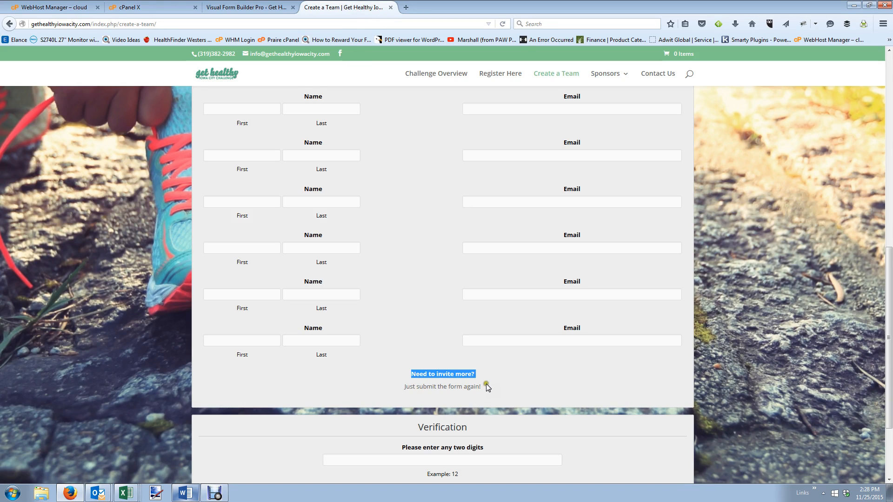
{"action": "left_click_drag", "start_coordinate": [487, 387], "coordinate": [417, 390]}
{"action": "key", "text": "ctrl+c"}
{"action": "left_click", "coordinate": [268, 6]}
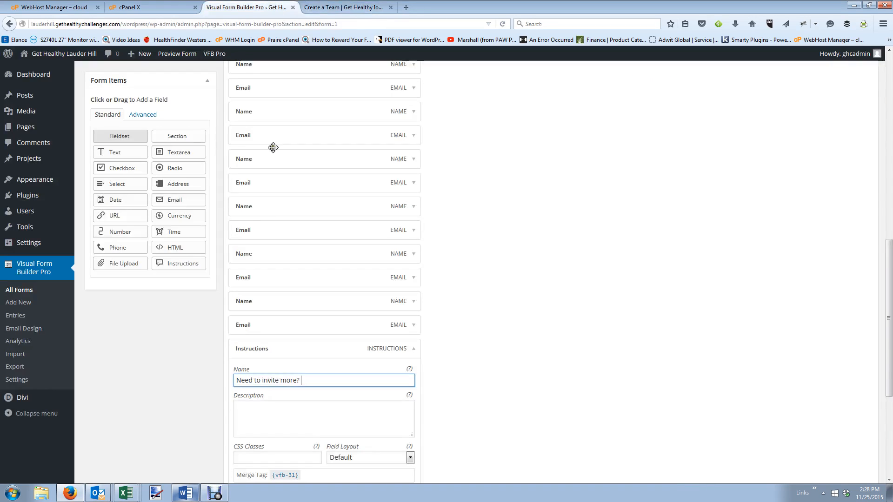
{"action": "left_click", "coordinate": [268, 417]}
{"action": "key", "text": "ctrl+v"}
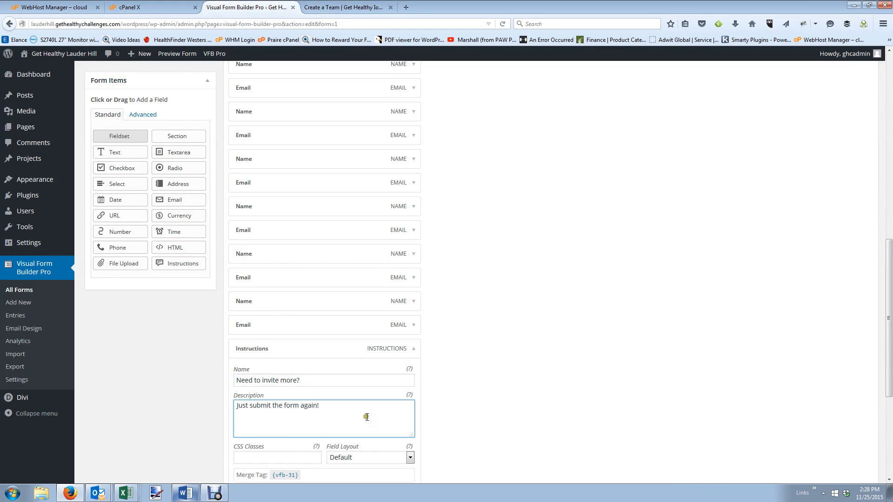
{"action": "scroll", "coordinate": [366, 416], "scroll_direction": "down", "scroll_amount": 5}
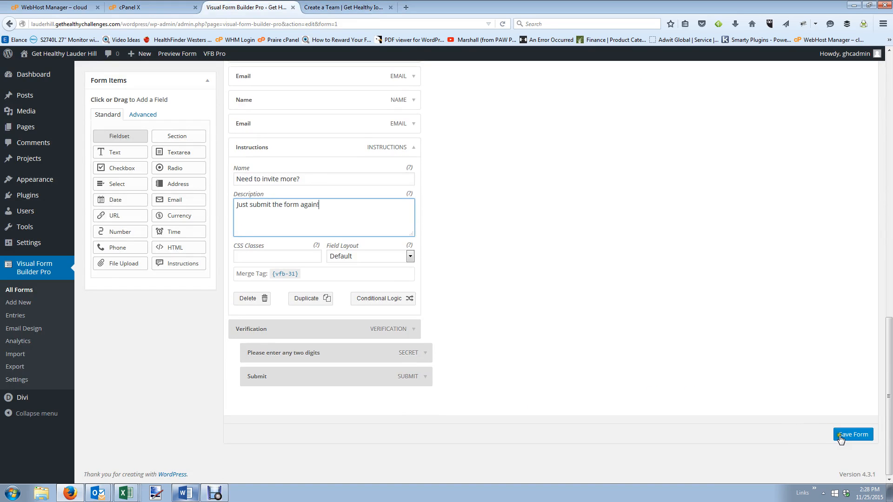
{"action": "left_click", "coordinate": [842, 438]}
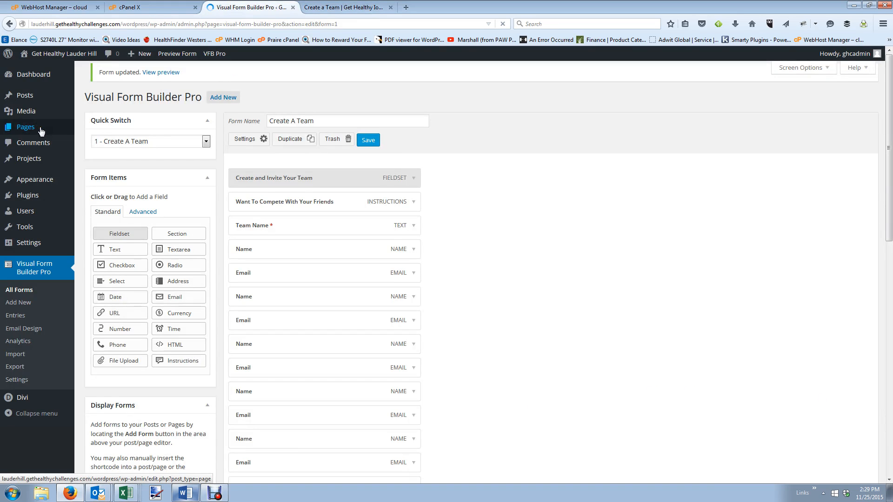
Create a new page titled 'Create a Team'.
{"action": "left_click", "coordinate": [41, 130]}
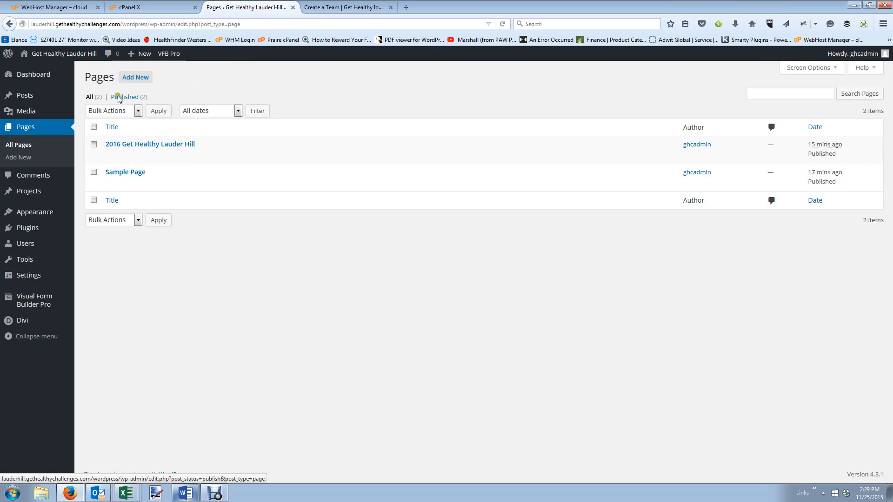
{"action": "left_click", "coordinate": [135, 78]}
{"action": "left_click", "coordinate": [364, 4]}
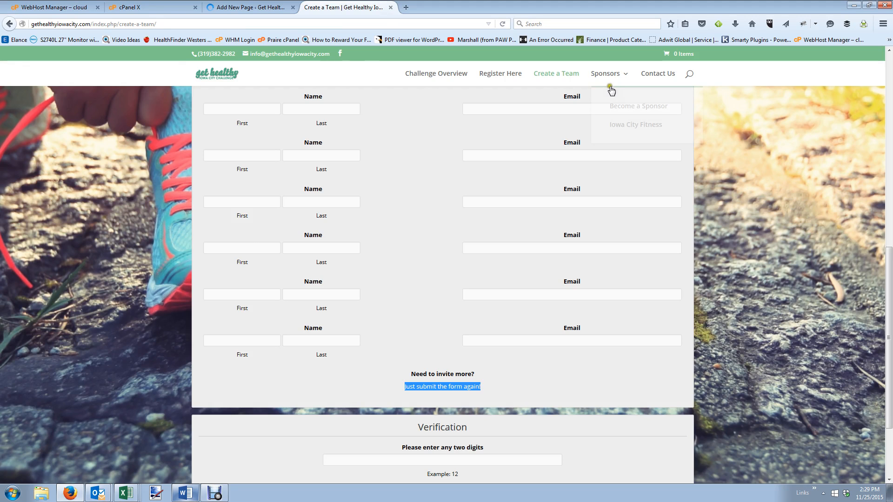
{"action": "left_click", "coordinate": [254, 6]}
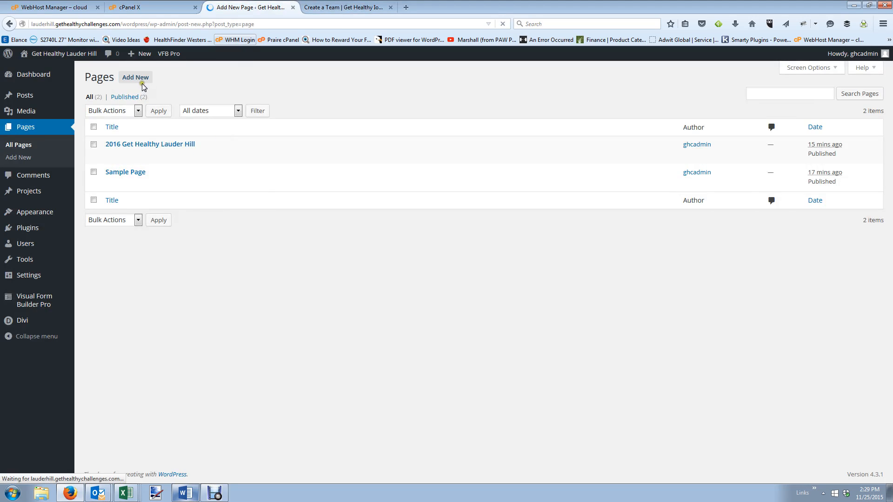
{"action": "type", "text": "Create a Team"}
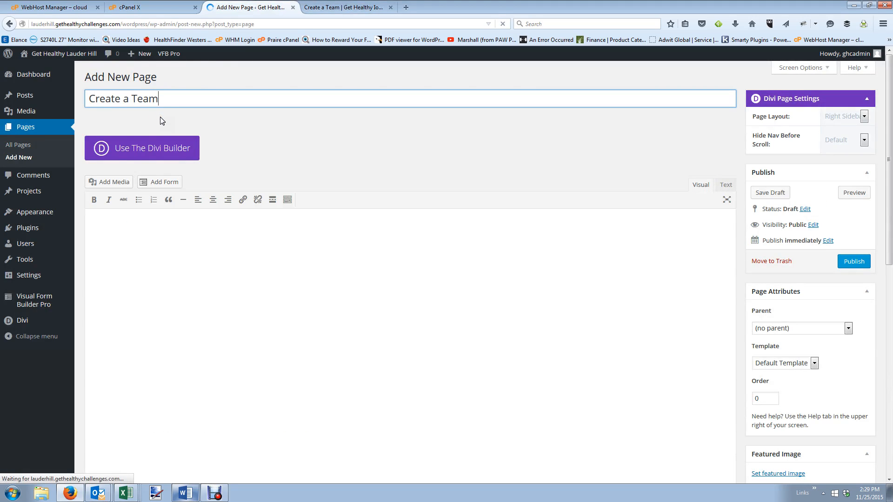
Switch the page to the Divi Builder and insert a single full-width column row.
{"action": "left_click", "coordinate": [160, 142]}
{"action": "left_click", "coordinate": [426, 275]}
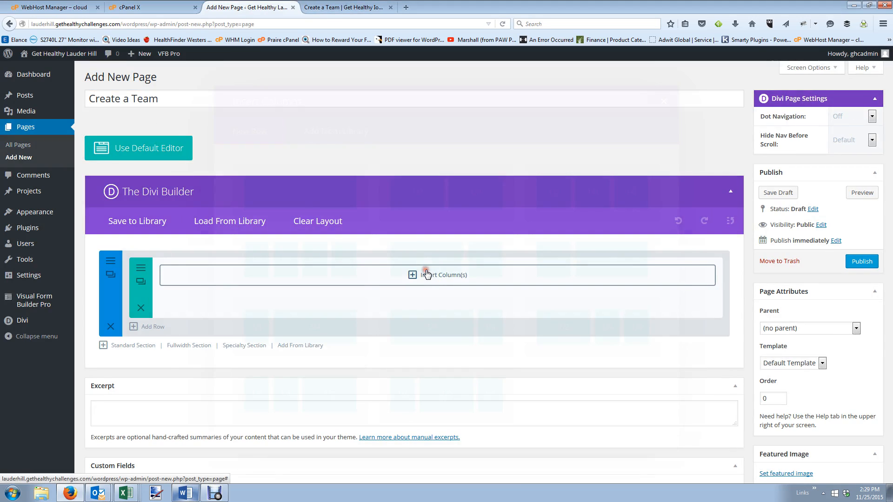
{"action": "left_click", "coordinate": [316, 201]}
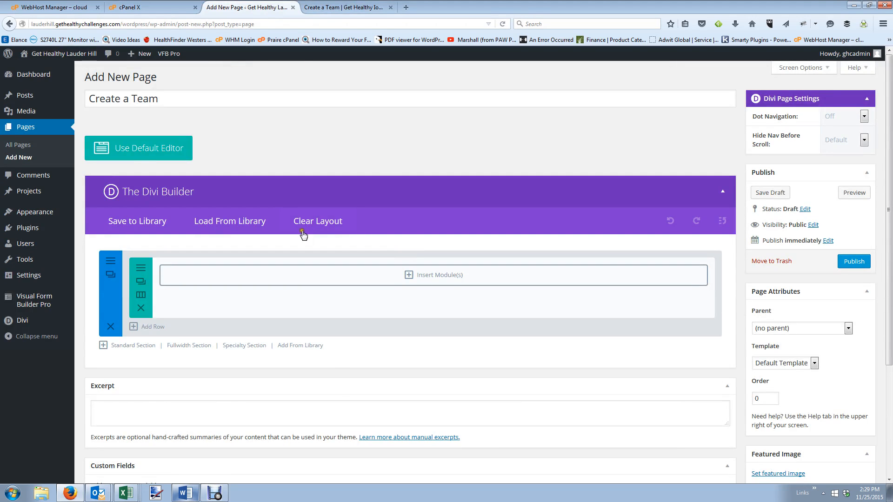
{"action": "left_click", "coordinate": [438, 287]}
Add a centered Text module to the row containing the Create A Team form shortcode.
{"action": "scroll", "coordinate": [465, 293], "scroll_direction": "down", "scroll_amount": 2}
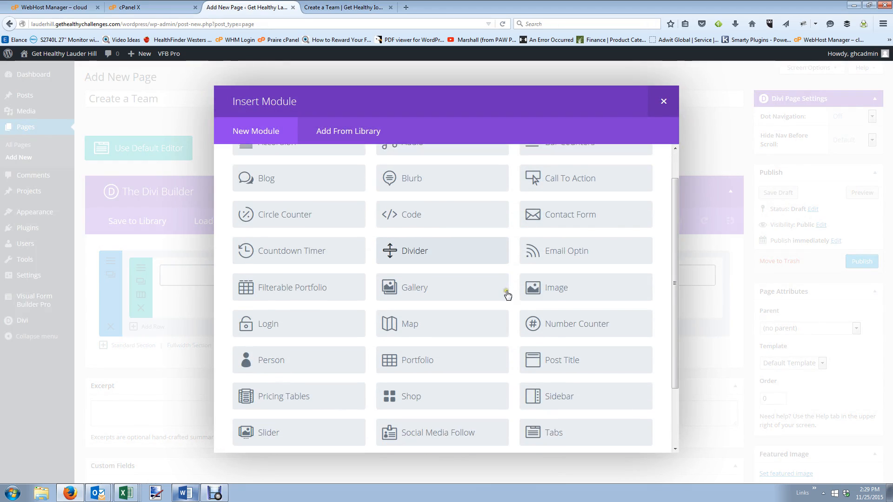
{"action": "scroll", "coordinate": [442, 386], "scroll_direction": "down", "scroll_amount": 2}
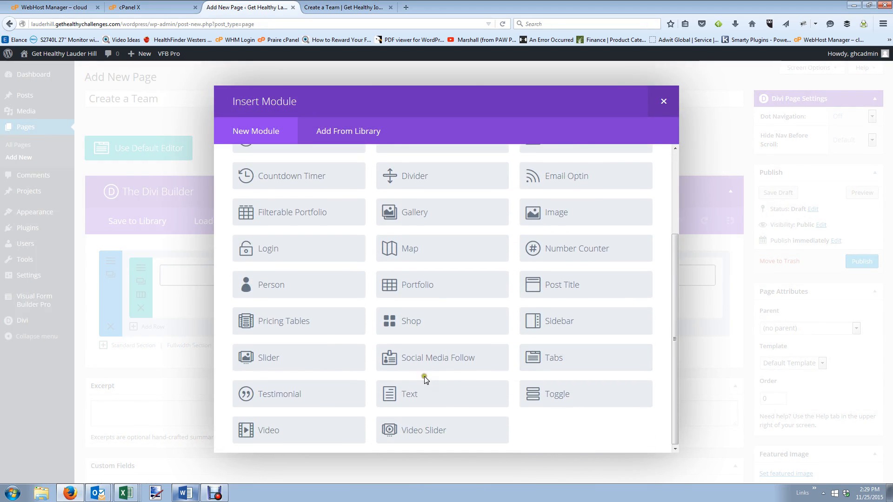
{"action": "left_click", "coordinate": [408, 396]}
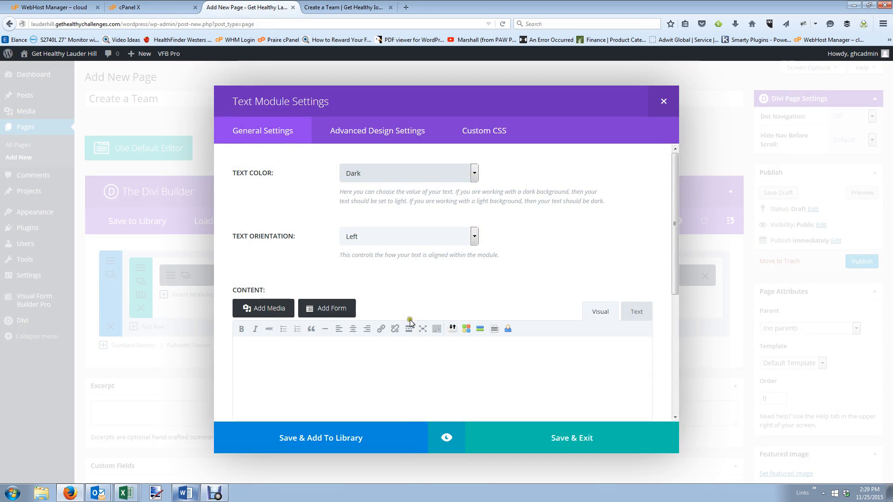
{"action": "scroll", "coordinate": [410, 321], "scroll_direction": "down", "scroll_amount": 1}
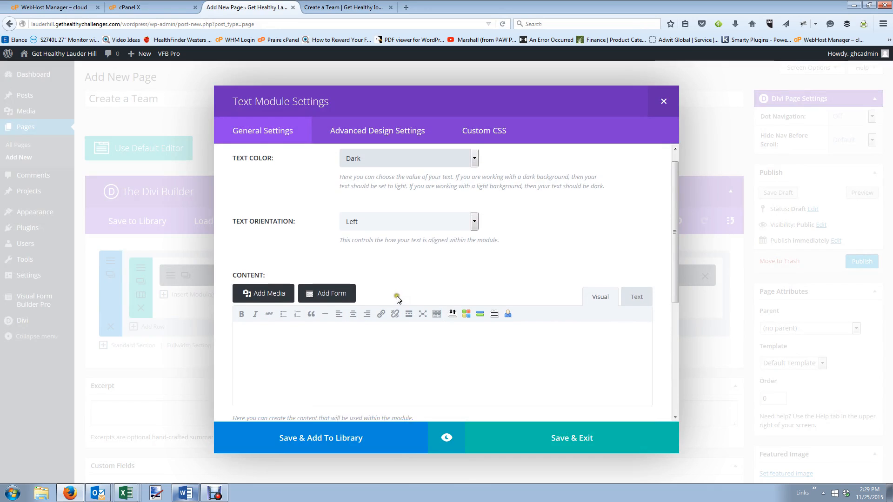
{"action": "left_click", "coordinate": [393, 213]}
{"action": "left_click", "coordinate": [393, 237]}
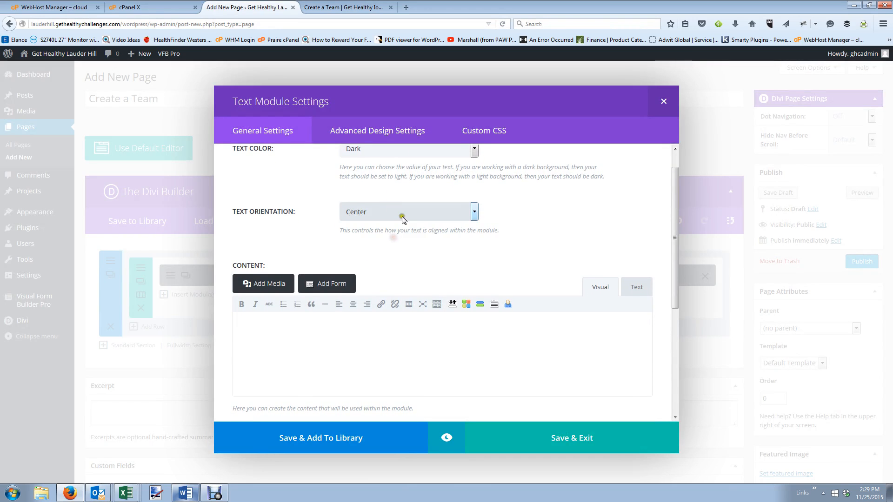
{"action": "left_click", "coordinate": [333, 287]}
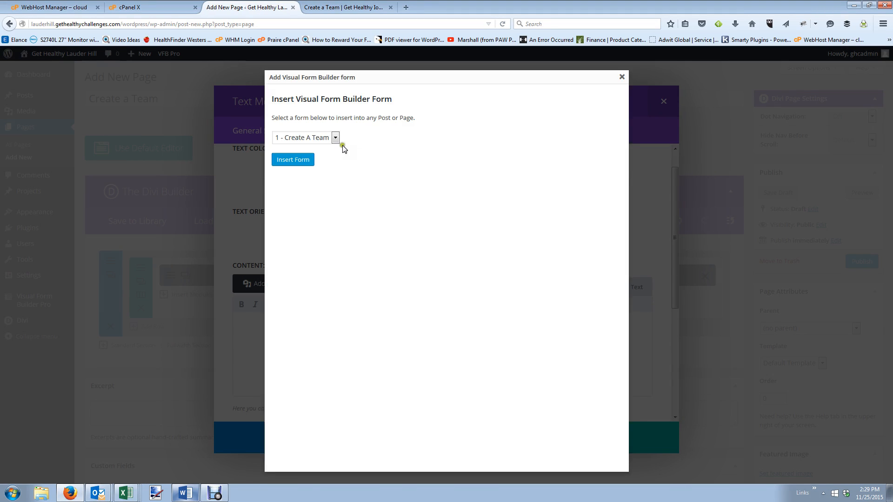
{"action": "left_click", "coordinate": [302, 158]}
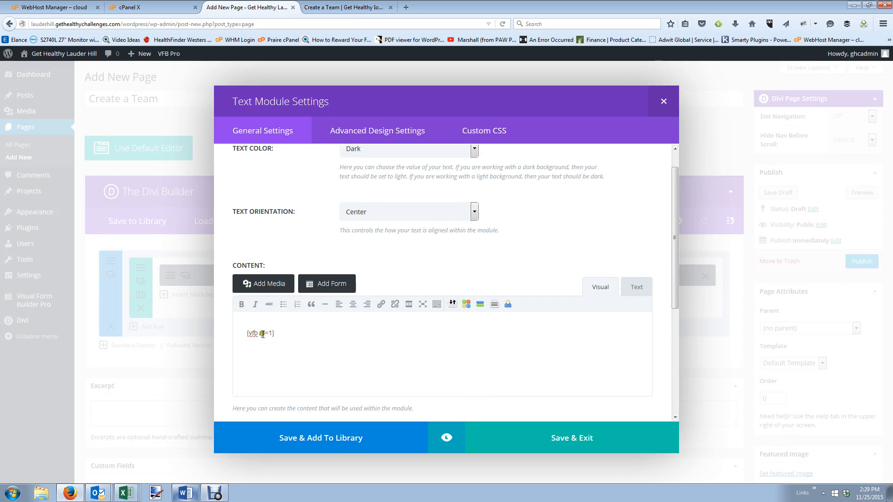
Set the module's admin label to 'Create a Team Form' and save it.
{"action": "scroll", "coordinate": [585, 357], "scroll_direction": "down", "scroll_amount": 5}
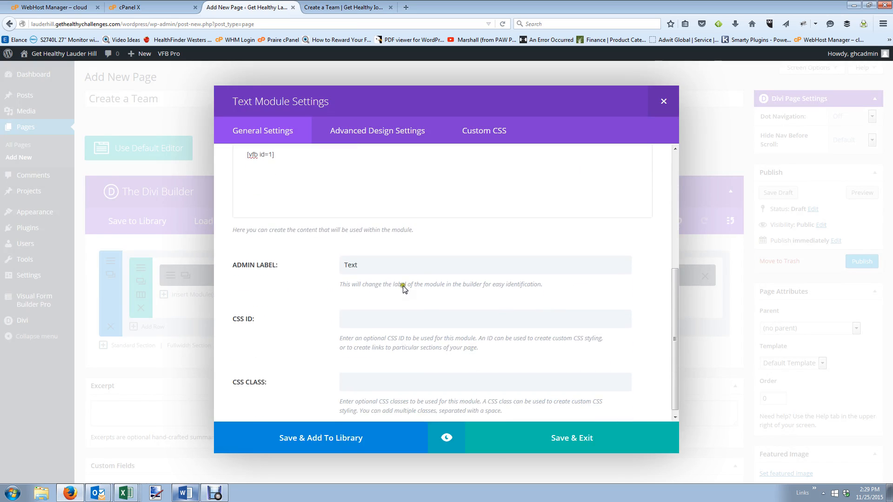
{"action": "left_click", "coordinate": [285, 255]}
{"action": "type", "text": "Create a Team Form"}
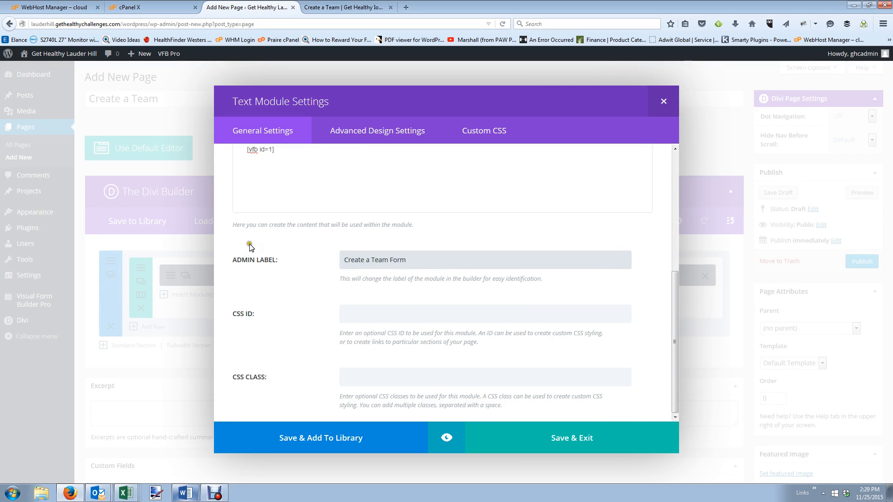
{"action": "left_click", "coordinate": [581, 434]}
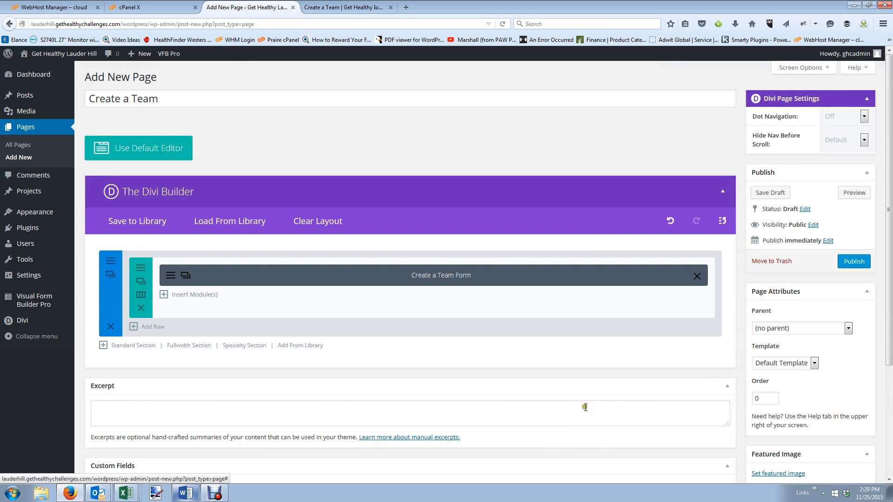
Publish the Create a Team page and open the live page in a new tab.
{"action": "left_click", "coordinate": [854, 261]}
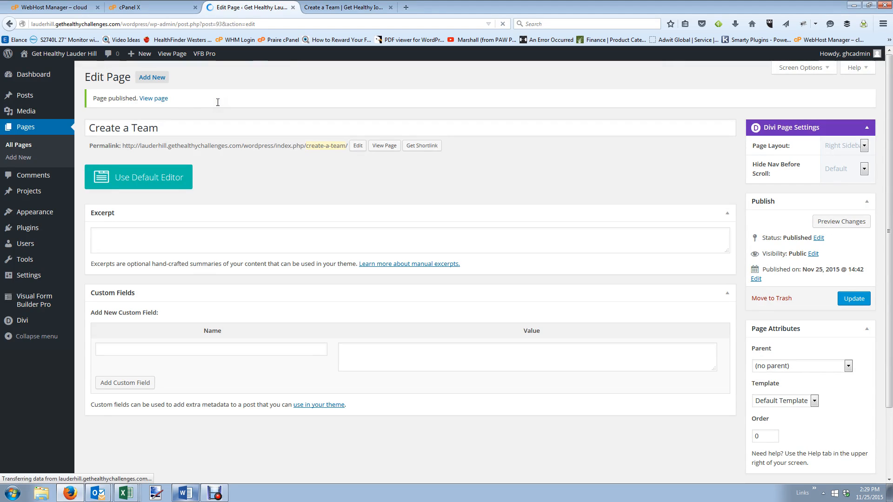
{"action": "left_click", "coordinate": [152, 99]}
{"action": "right_click", "coordinate": [151, 98]}
{"action": "left_click", "coordinate": [177, 104]}
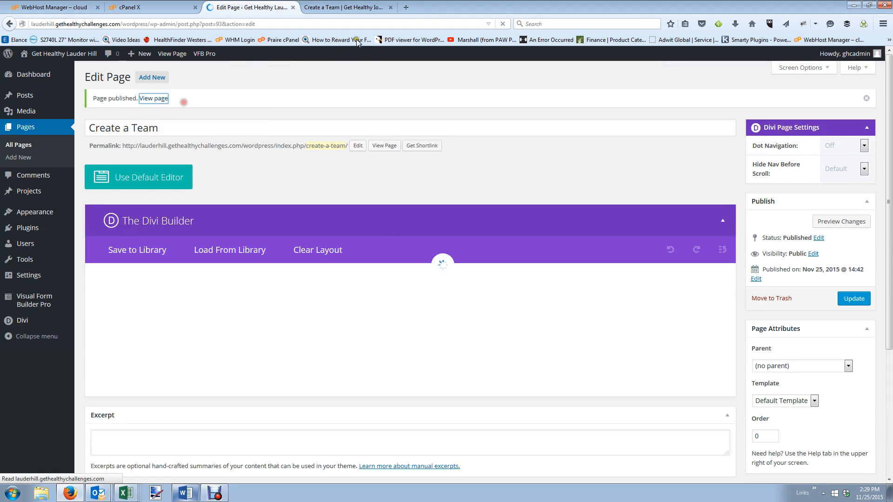
{"action": "left_click", "coordinate": [347, 9]}
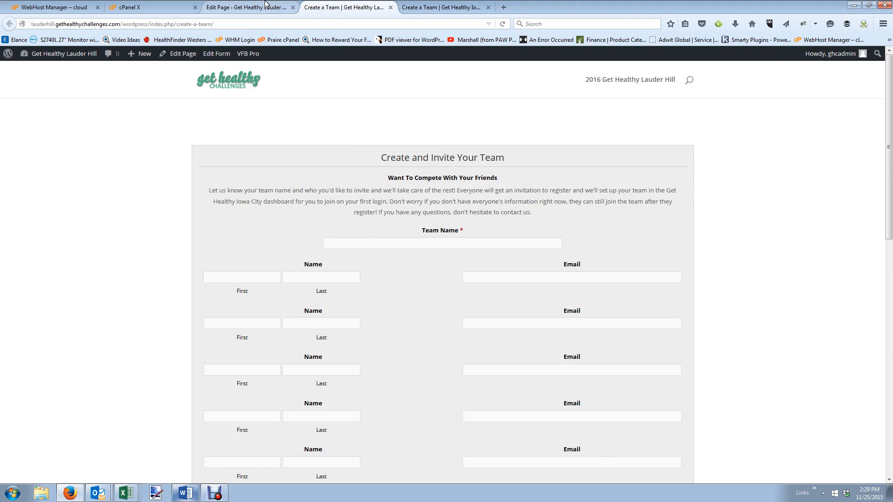
Open the section's background settings, then select the Iowa City Create a Team page's address path.
{"action": "left_click", "coordinate": [247, 7]}
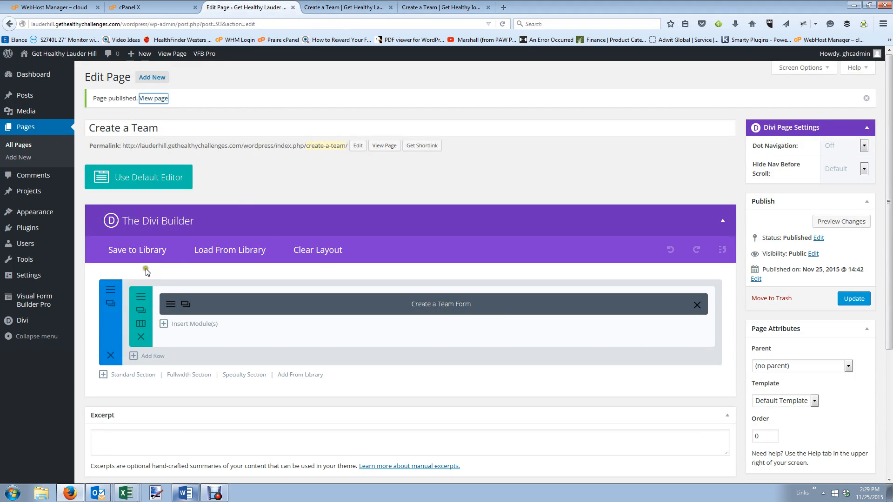
{"action": "left_click", "coordinate": [110, 289]}
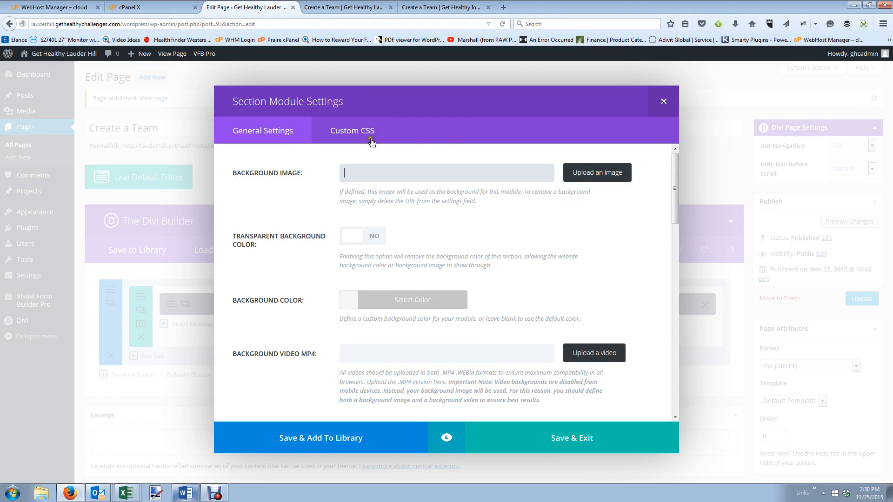
{"action": "left_click", "coordinate": [417, 7]}
{"action": "right_click", "coordinate": [78, 179]}
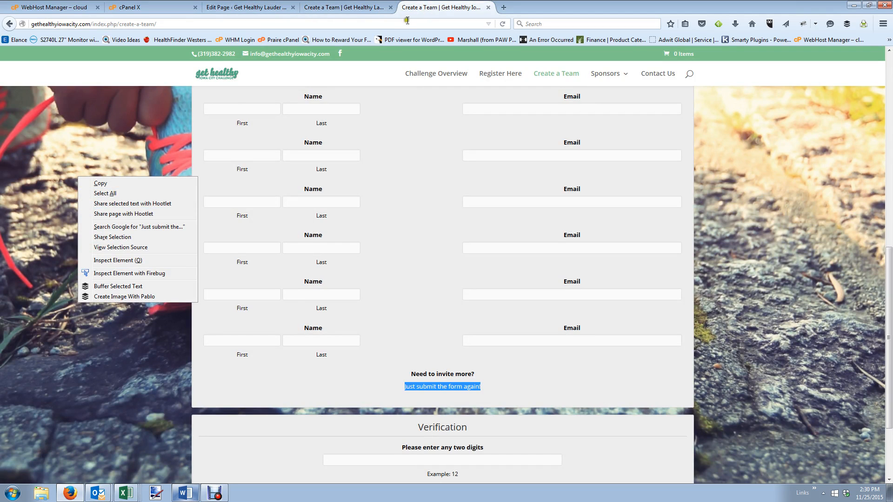
{"action": "left_click_drag", "start_coordinate": [113, 24], "coordinate": [229, 30]}
Go to the Iowa City site's wp-login page and log in to its dashboard.
{"action": "type", "text": "/"}
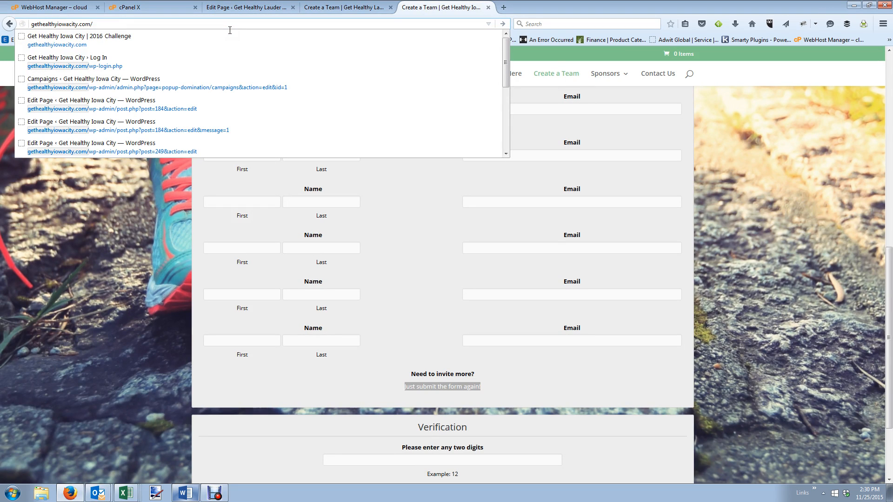
{"action": "type", "text": "wp-login/"}
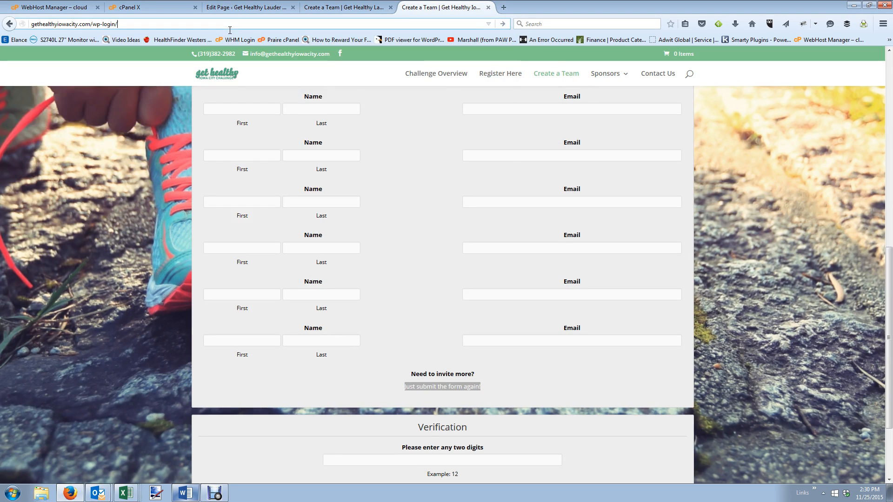
{"action": "key", "text": "BackSpace"}
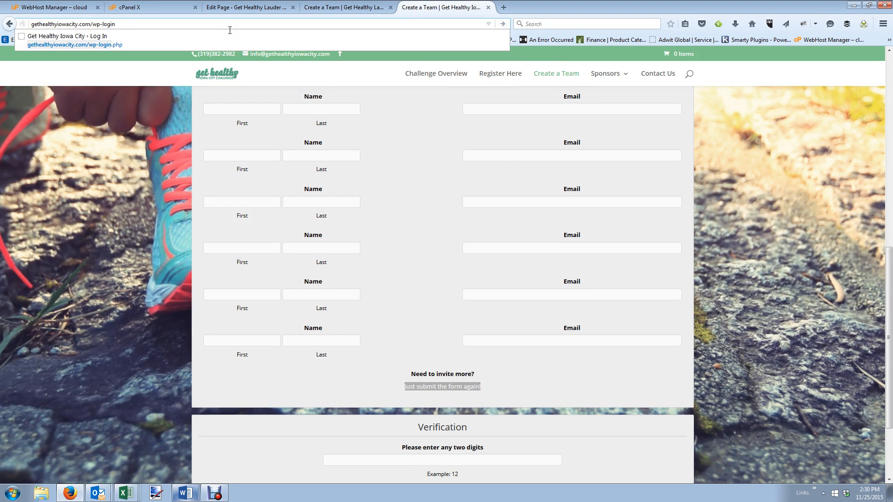
{"action": "left_click", "coordinate": [230, 40]}
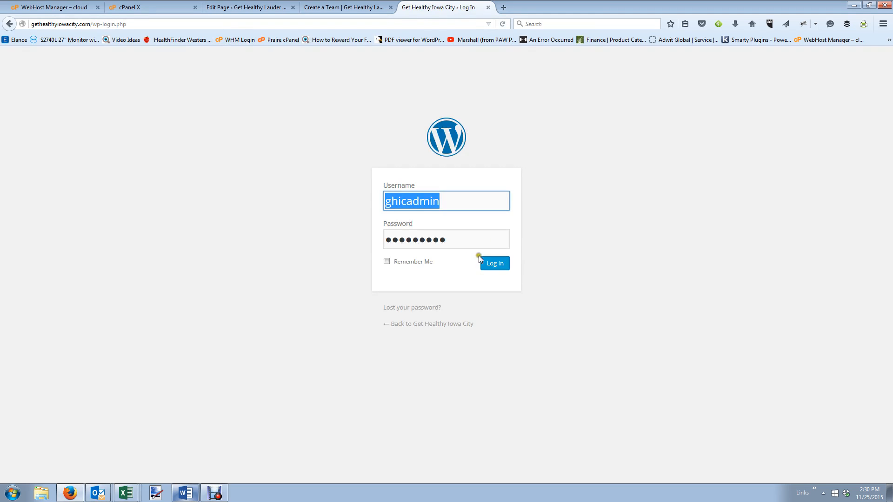
{"action": "left_click", "coordinate": [487, 263]}
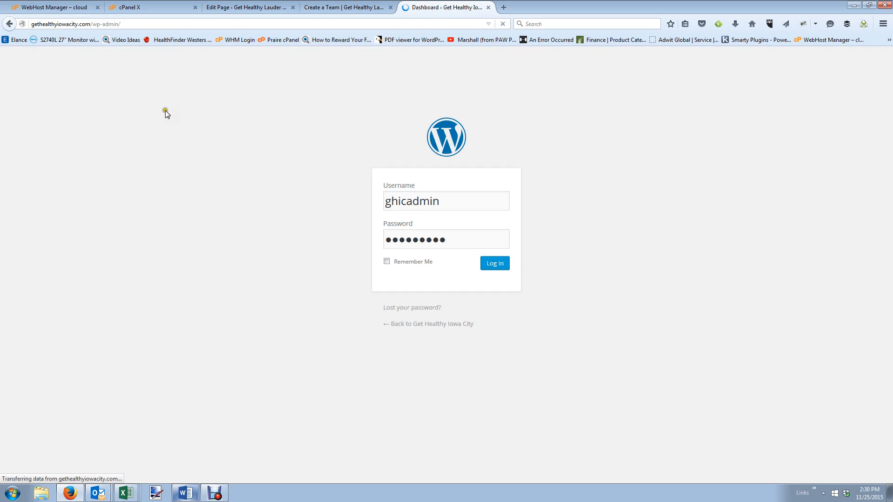
Save the Media Library woman-running photo to the Desktop as womanrunning-Small-1024x683.
{"action": "left_click", "coordinate": [28, 174]}
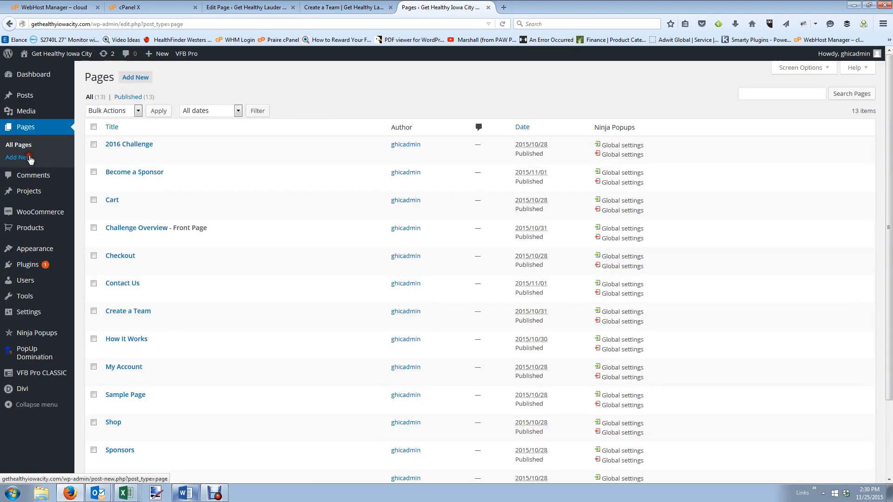
{"action": "left_click", "coordinate": [26, 114]}
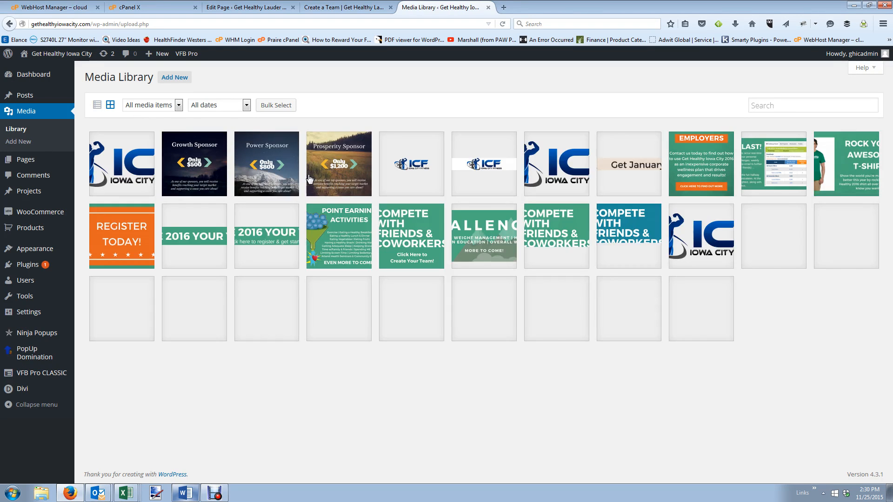
{"action": "left_click", "coordinate": [640, 321]}
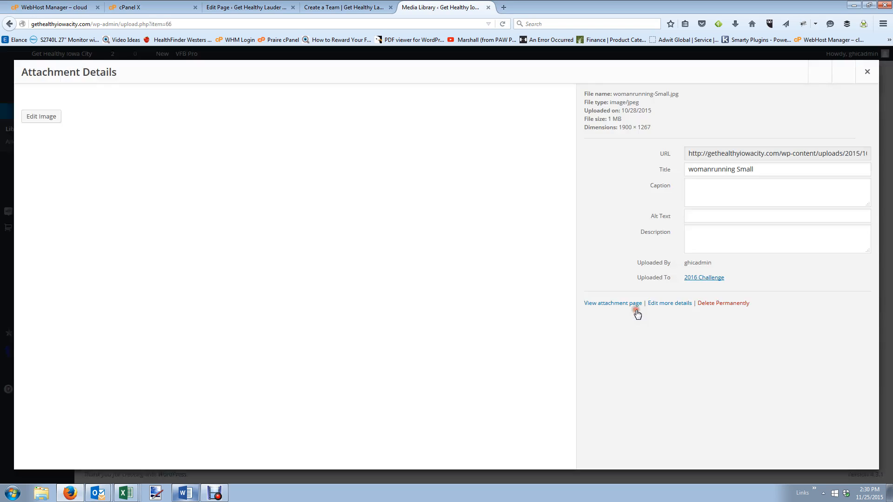
{"action": "right_click", "coordinate": [357, 212]}
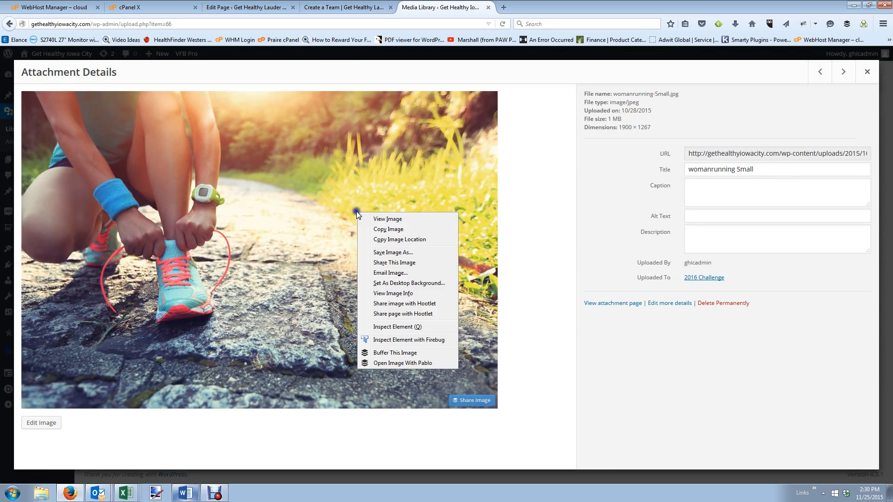
{"action": "left_click", "coordinate": [387, 252]}
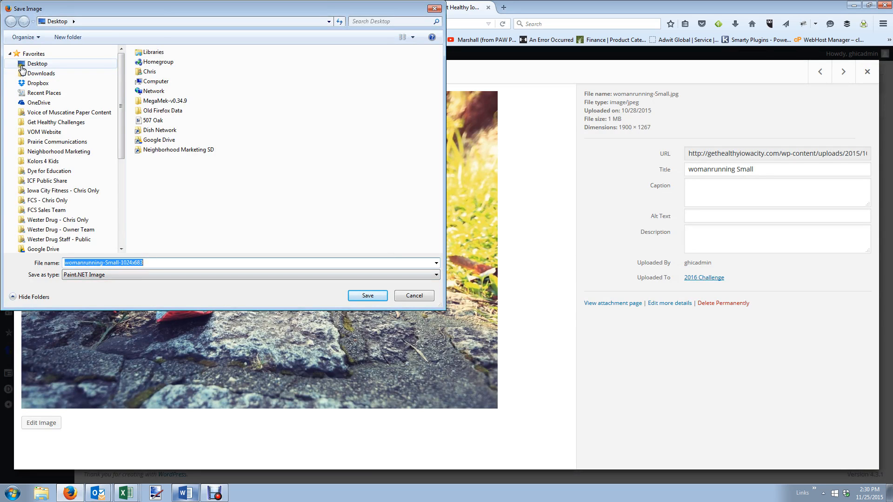
{"action": "left_click", "coordinate": [28, 64]}
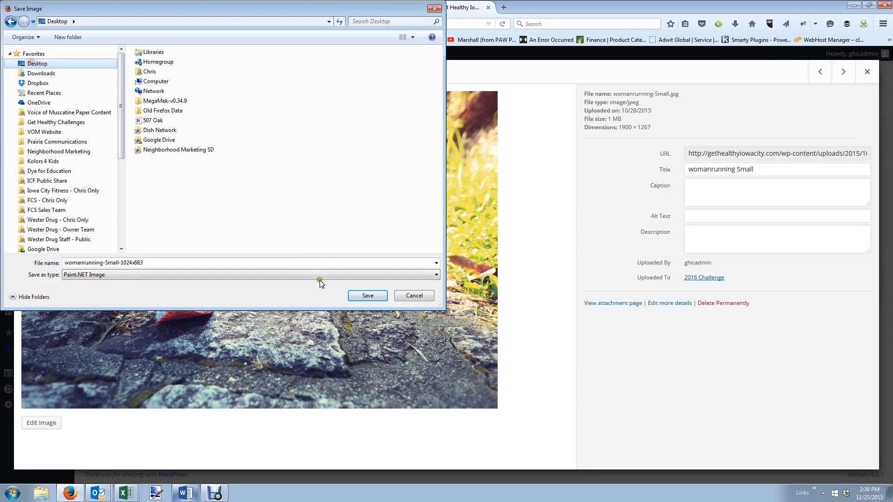
{"action": "left_click", "coordinate": [368, 296]}
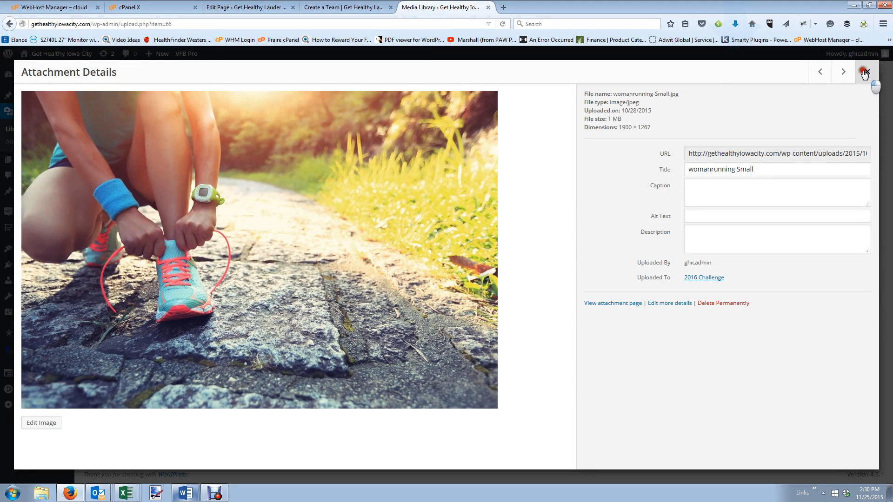
{"action": "left_click", "coordinate": [865, 73]}
Upload womanrunning-Small-1024x683 from the Desktop as the Lauder Hill section's background image.
{"action": "left_click", "coordinate": [238, 7]}
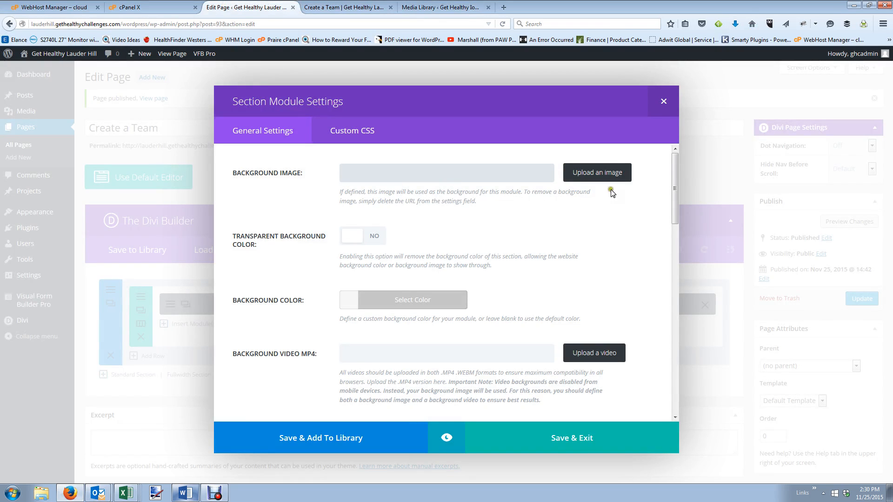
{"action": "left_click", "coordinate": [621, 175]}
{"action": "left_click", "coordinate": [46, 91]}
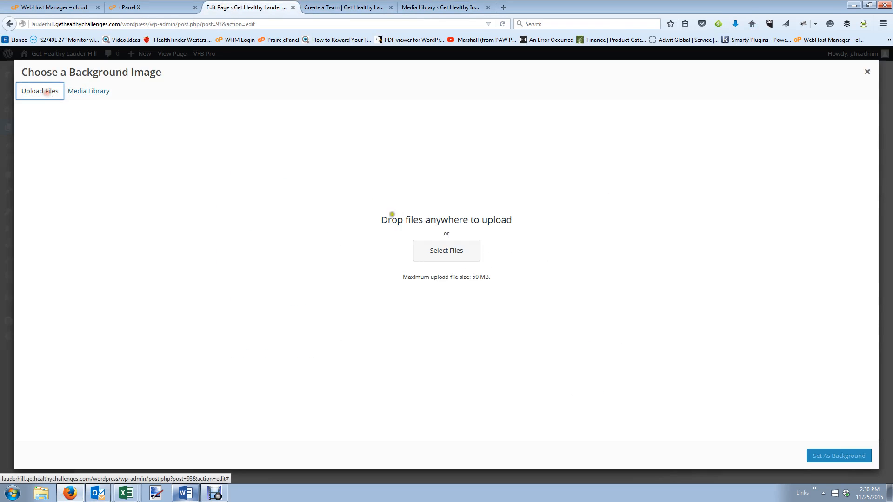
{"action": "left_click", "coordinate": [447, 248]}
{"action": "left_click", "coordinate": [67, 63]}
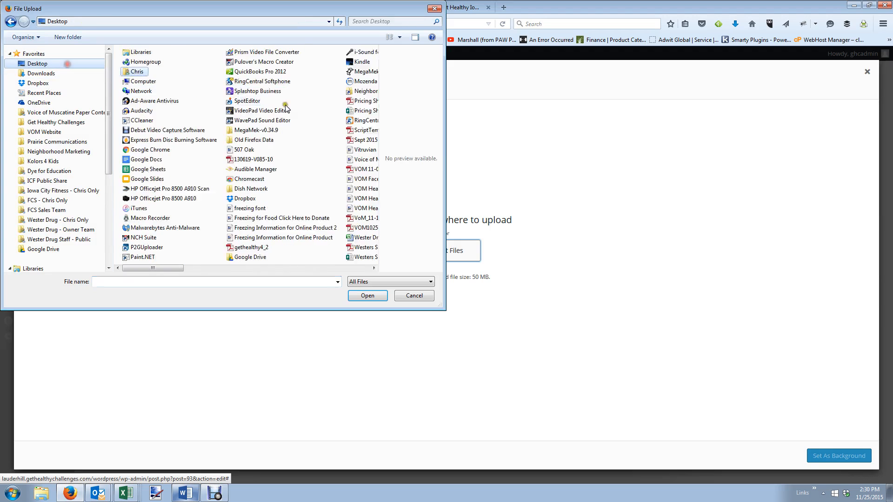
{"action": "left_click", "coordinate": [339, 268]}
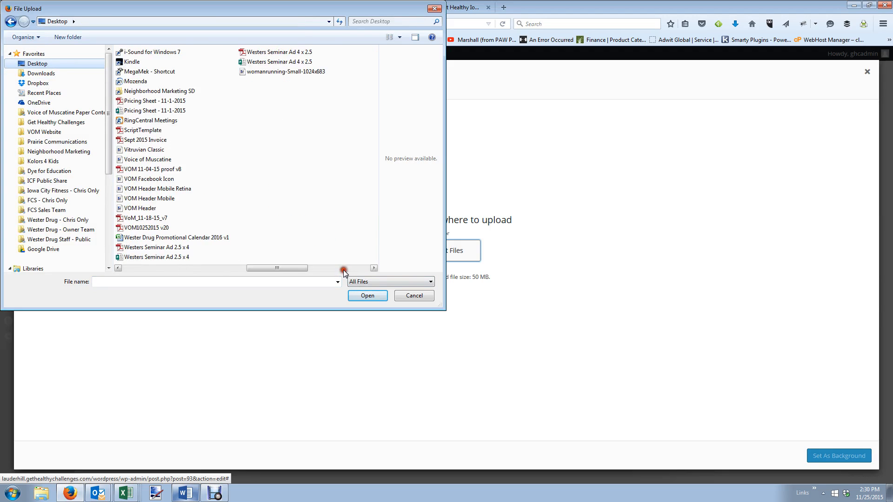
{"action": "double_click", "coordinate": [285, 72]}
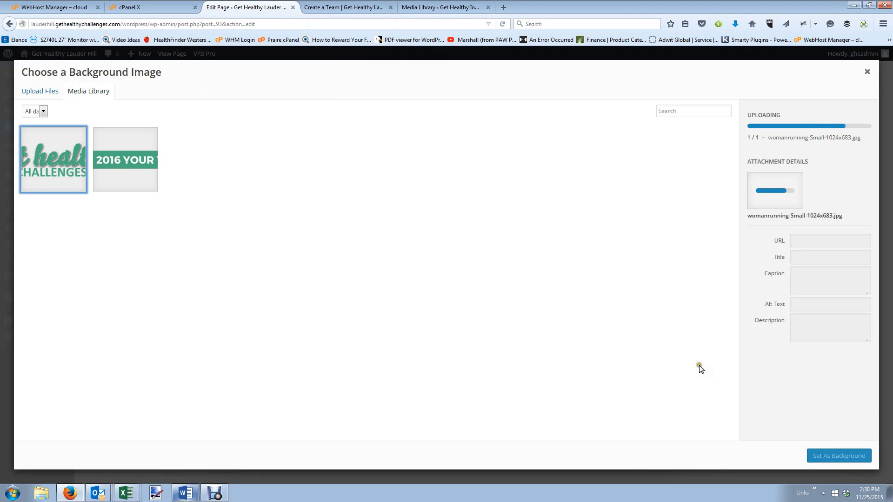
{"action": "left_click", "coordinate": [846, 458]}
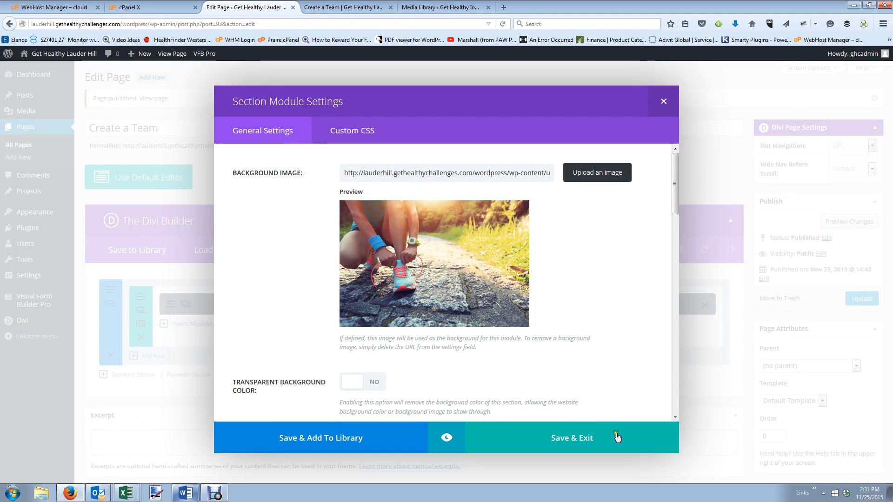
Save the section settings and update the Create a Team page.
{"action": "scroll", "coordinate": [576, 384], "scroll_direction": "down", "scroll_amount": 12}
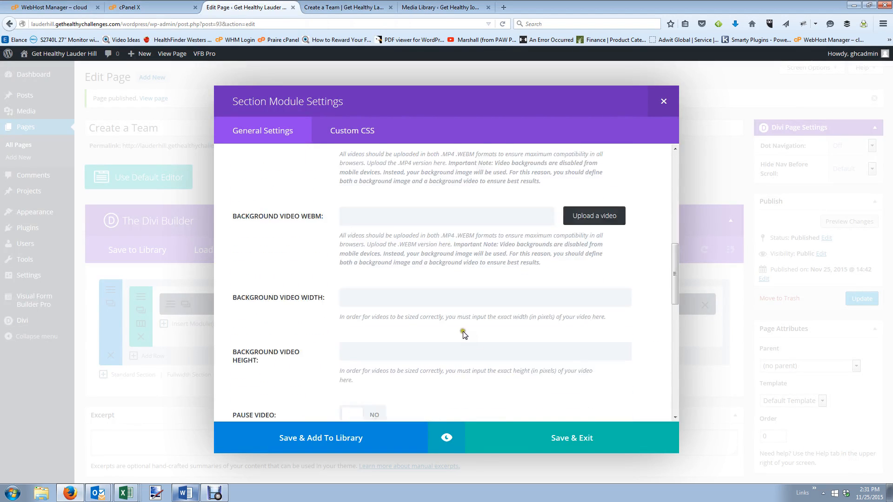
{"action": "scroll", "coordinate": [470, 336], "scroll_direction": "down", "scroll_amount": 6}
{"action": "left_click", "coordinate": [578, 438]}
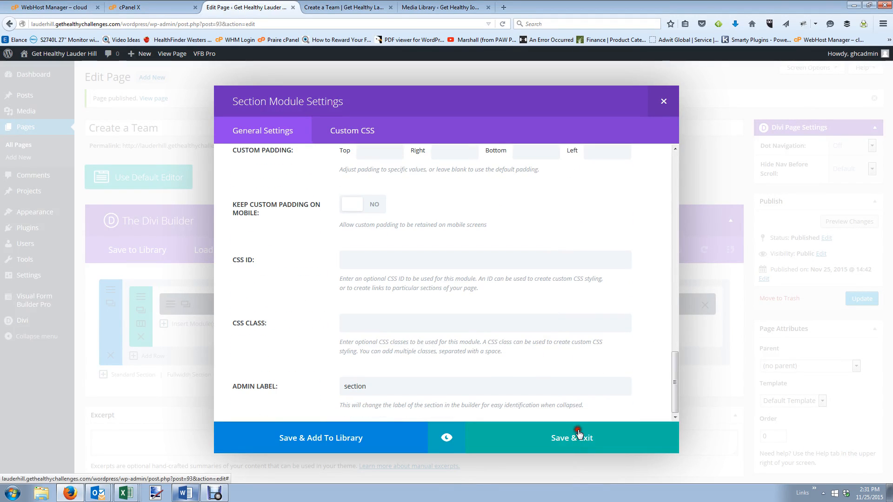
{"action": "left_click", "coordinate": [855, 299]}
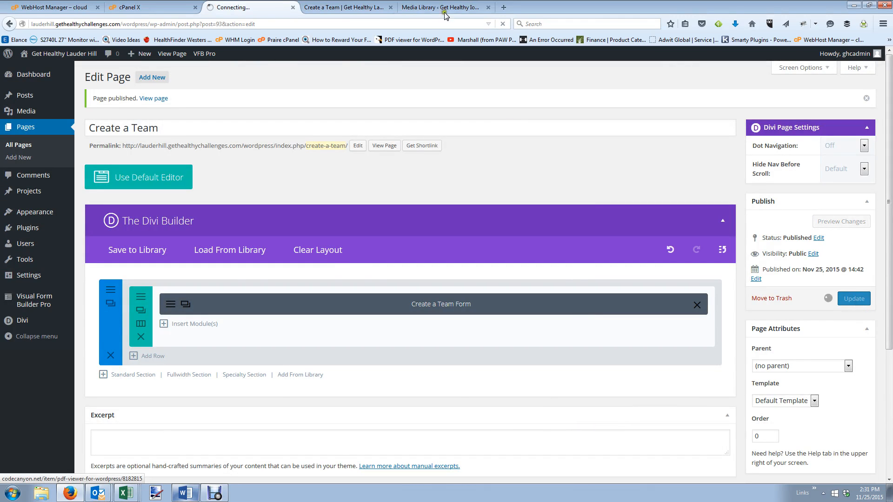
Reload the live Create a Team page to check the new woman-running background.
{"action": "left_click", "coordinate": [372, 9]}
{"action": "left_click", "coordinate": [504, 23]}
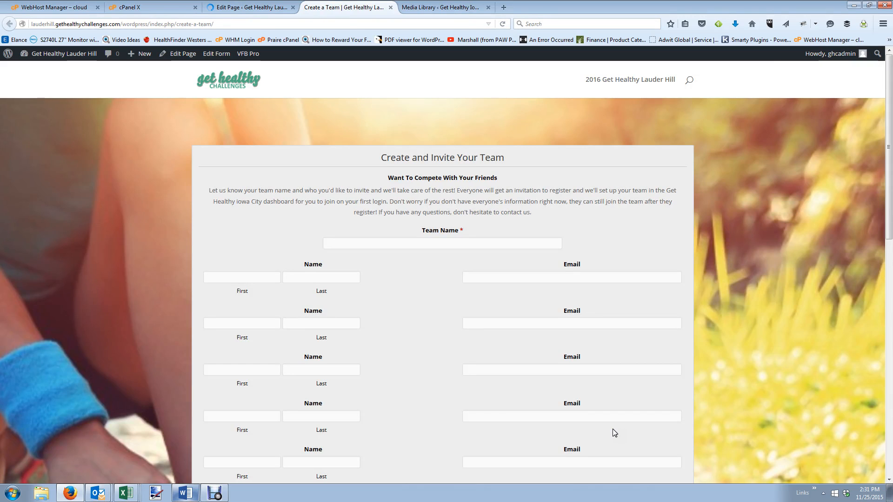
{"action": "scroll", "coordinate": [368, 338], "scroll_direction": "down", "scroll_amount": 10}
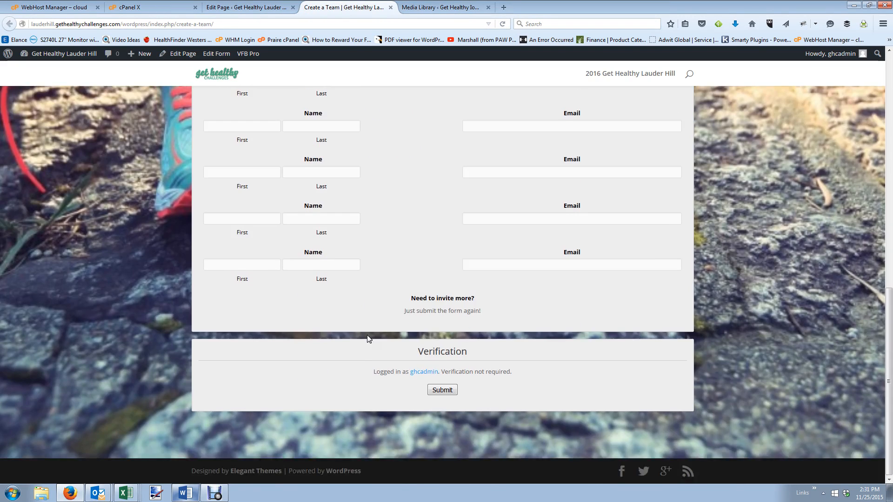
{"action": "scroll", "coordinate": [368, 341], "scroll_direction": "up", "scroll_amount": 5}
{"action": "scroll", "coordinate": [367, 340], "scroll_direction": "up", "scroll_amount": 5}
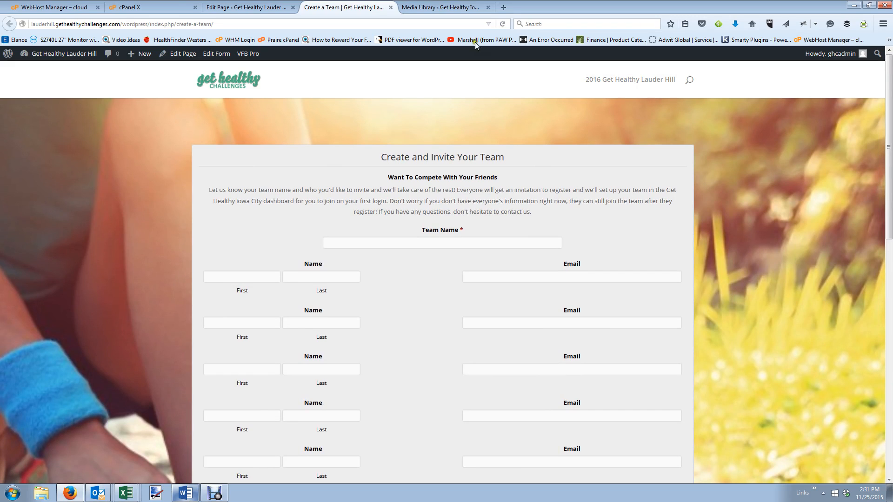
{"action": "left_click", "coordinate": [237, 7]}
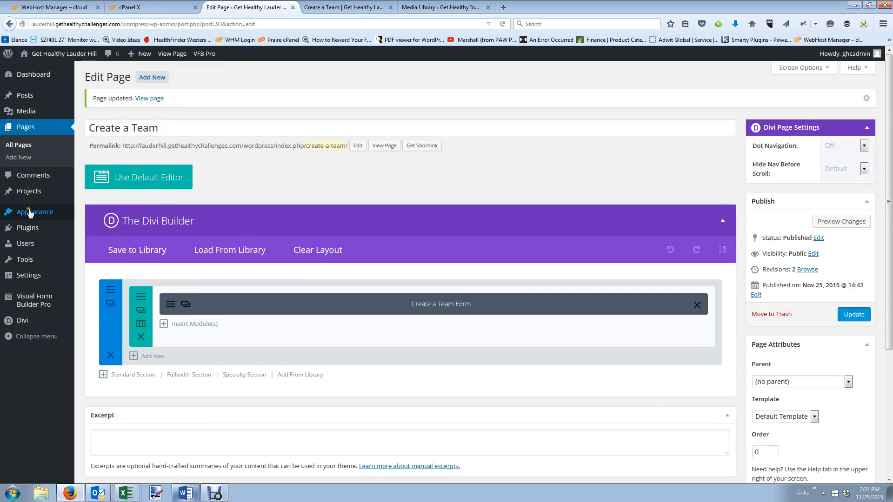
Add the Create a Team page to the Top Primary menu and save the menu.
{"action": "mouse_move", "coordinate": [29, 213]}
{"action": "left_click", "coordinate": [93, 253]}
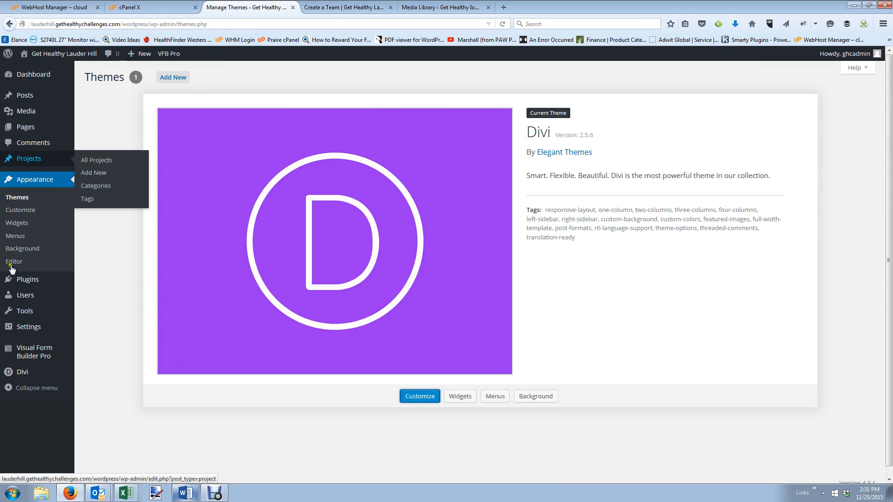
{"action": "left_click", "coordinate": [15, 236]}
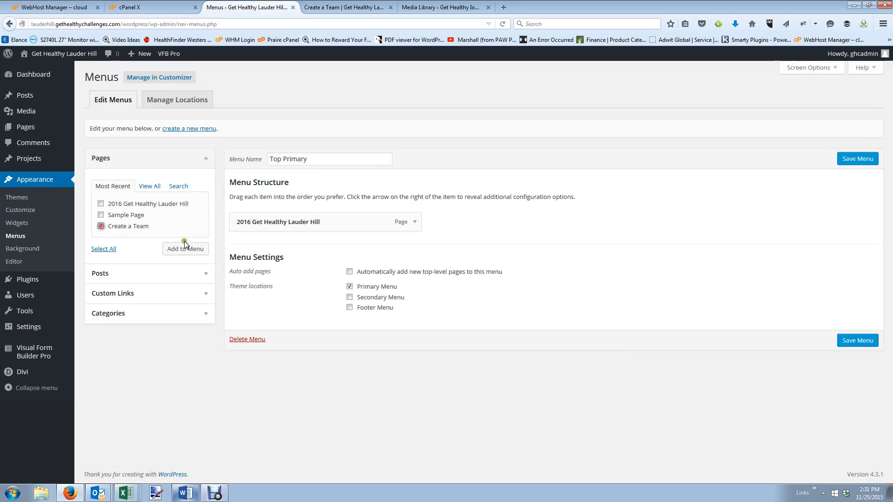
{"action": "left_click", "coordinate": [184, 252]}
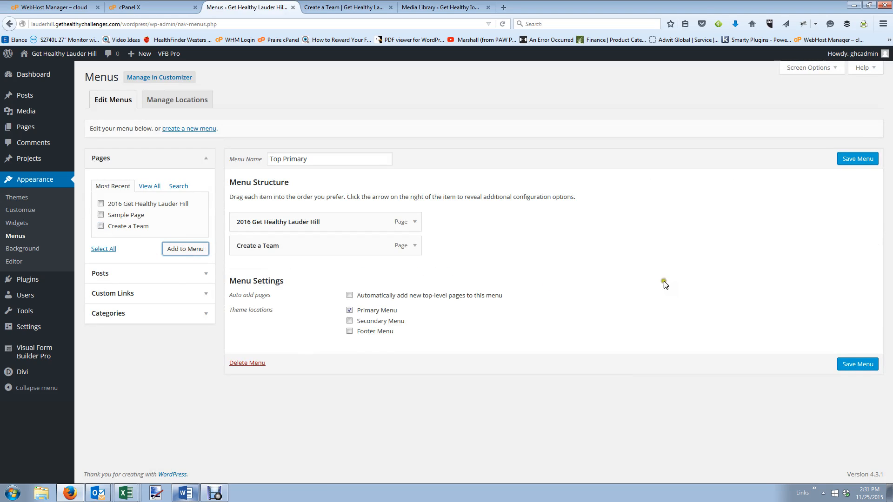
{"action": "left_click", "coordinate": [856, 365]}
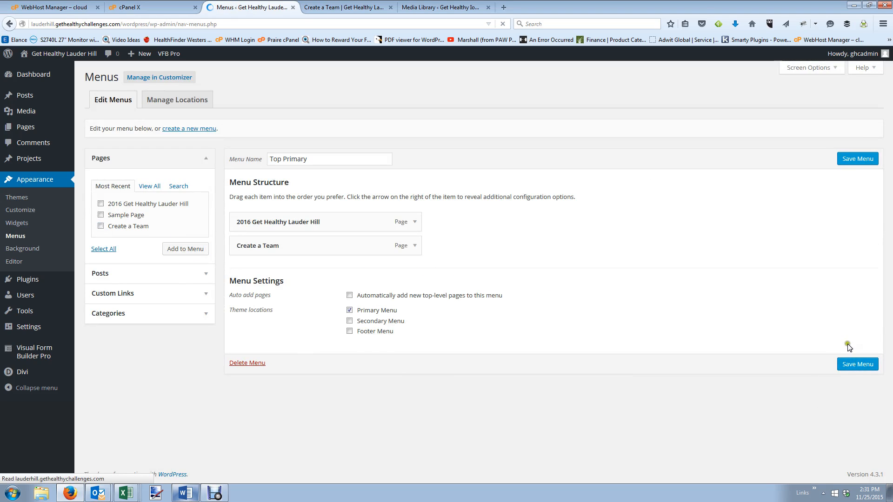
Reload the live page to confirm the new Create a Team menu link.
{"action": "left_click", "coordinate": [345, 7]}
{"action": "left_click", "coordinate": [501, 25]}
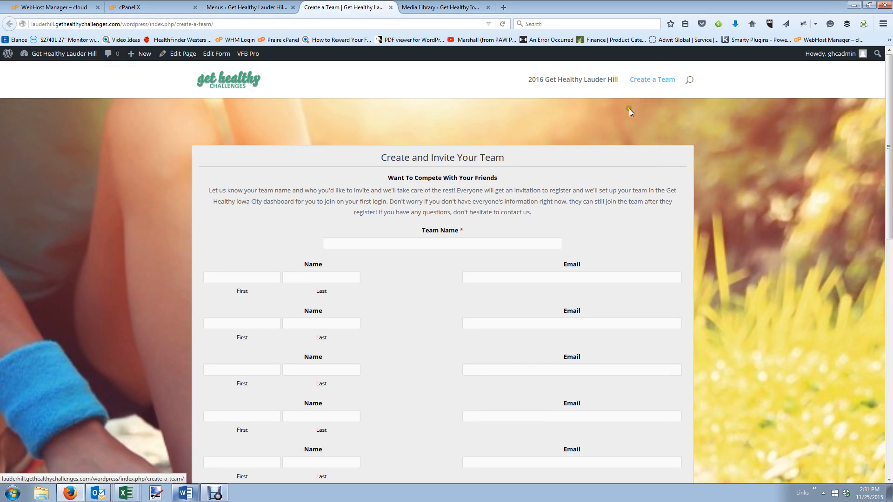
{"action": "scroll", "coordinate": [628, 113], "scroll_direction": "down", "scroll_amount": 7}
{"action": "scroll", "coordinate": [627, 144], "scroll_direction": "down", "scroll_amount": 3}
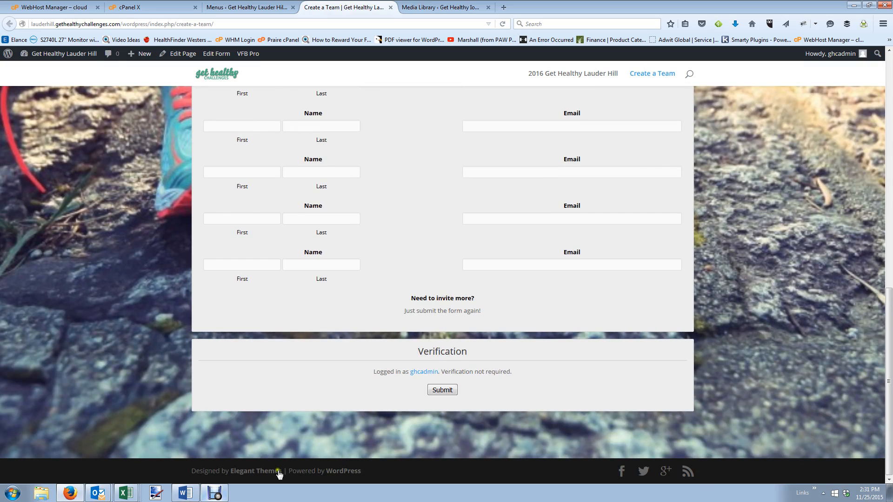
{"action": "left_click", "coordinate": [228, 7]}
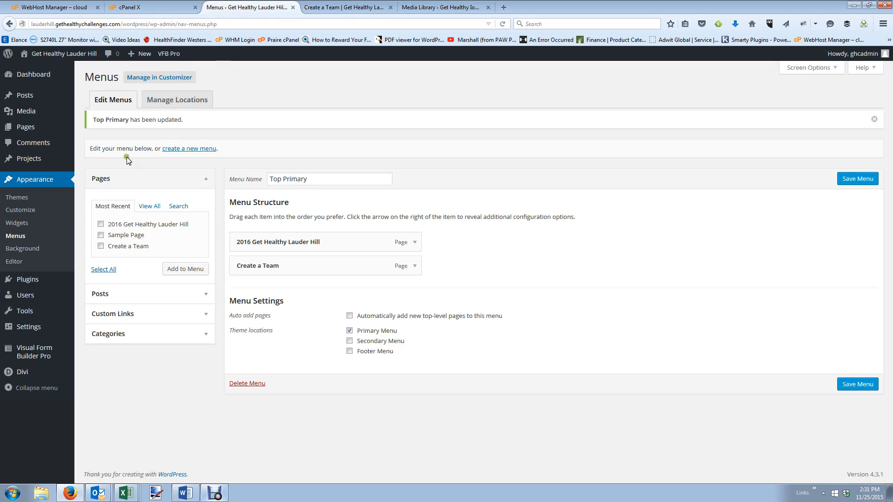
Open Divi's footer.php in the theme editor and compare it with the live footer.
{"action": "left_click", "coordinate": [25, 266]}
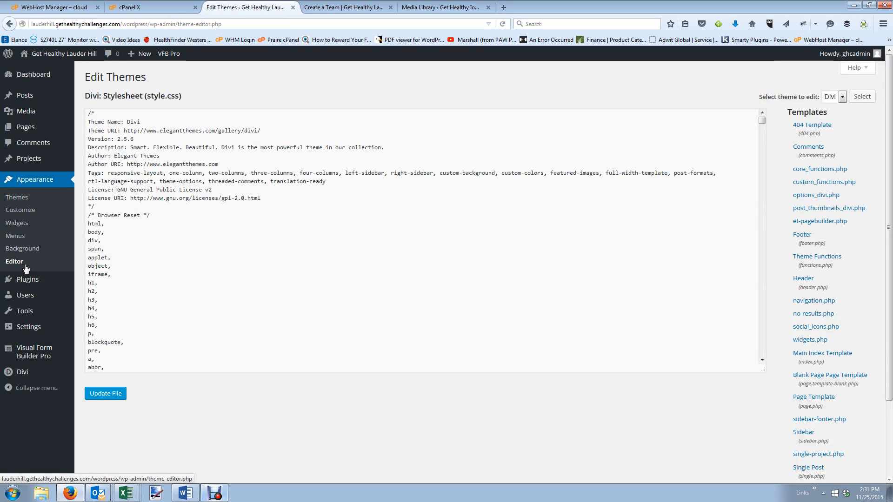
{"action": "left_click", "coordinate": [803, 235]}
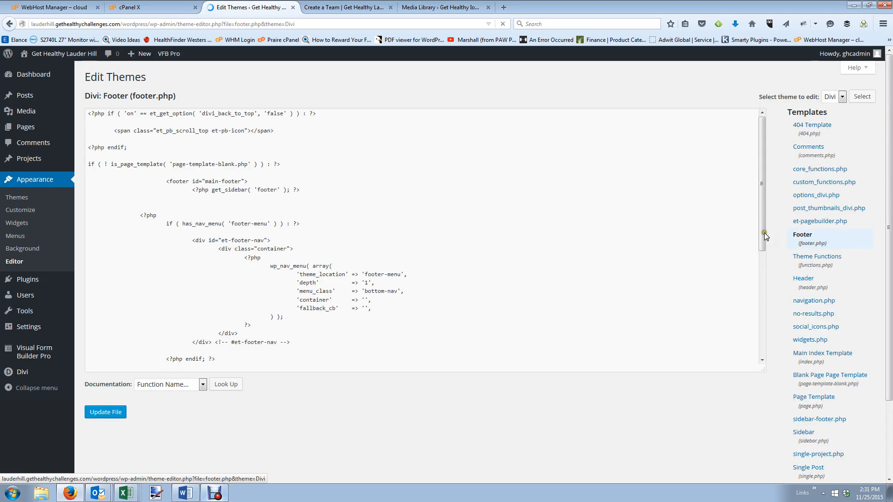
{"action": "scroll", "coordinate": [323, 225], "scroll_direction": "down", "scroll_amount": 1}
{"action": "scroll", "coordinate": [324, 226], "scroll_direction": "down", "scroll_amount": 6}
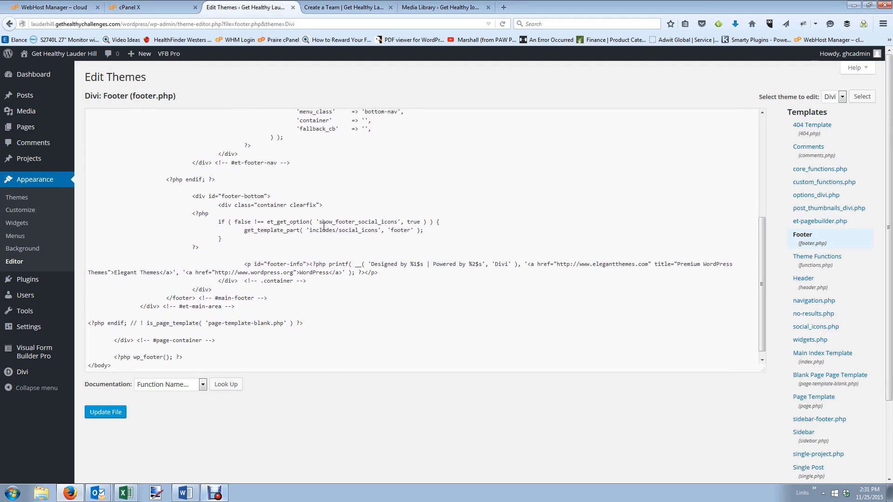
{"action": "scroll", "coordinate": [324, 227], "scroll_direction": "down", "scroll_amount": 1}
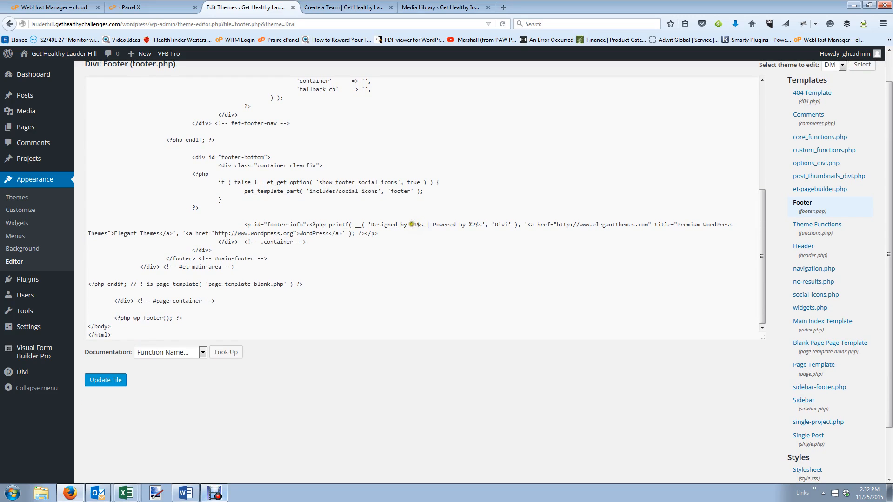
{"action": "left_click", "coordinate": [456, 8]}
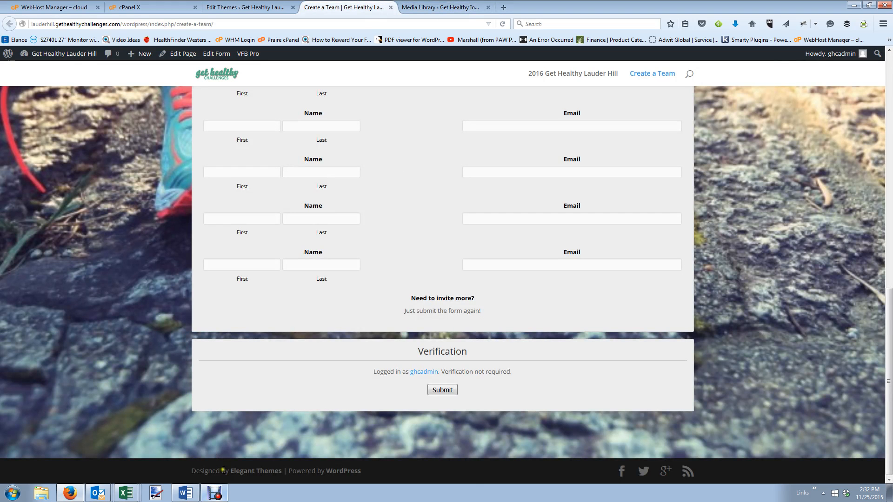
{"action": "left_click", "coordinate": [278, 7]}
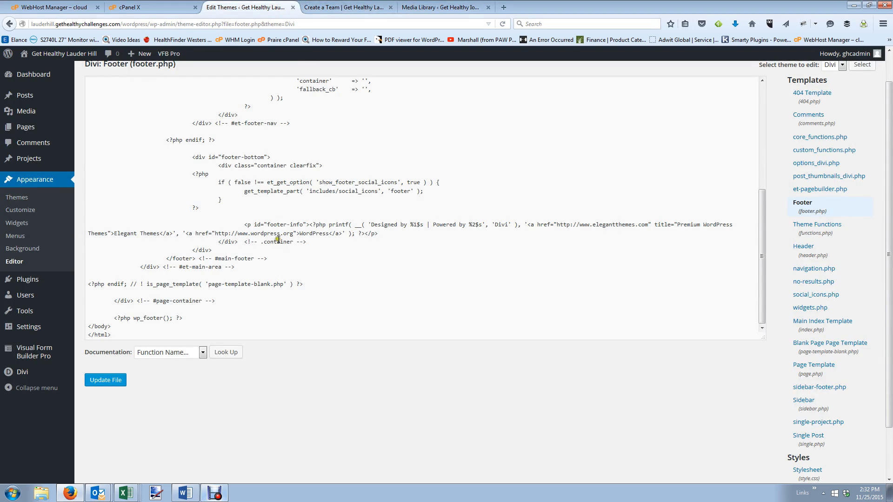
Change the Elegant Themes credit to Neighborhood Marketing, linked to myneighborhoodmmarketing, and save footer.php.
{"action": "mouse_move", "coordinate": [114, 233]}
{"action": "left_mouse_down"}
{"action": "mouse_move", "coordinate": [160, 234]}
{"action": "mouse_move", "coordinate": [115, 234]}
{"action": "left_mouse_up"}
{"action": "left_click", "coordinate": [159, 234]}
{"action": "type", "text": "Neighborhood M"}
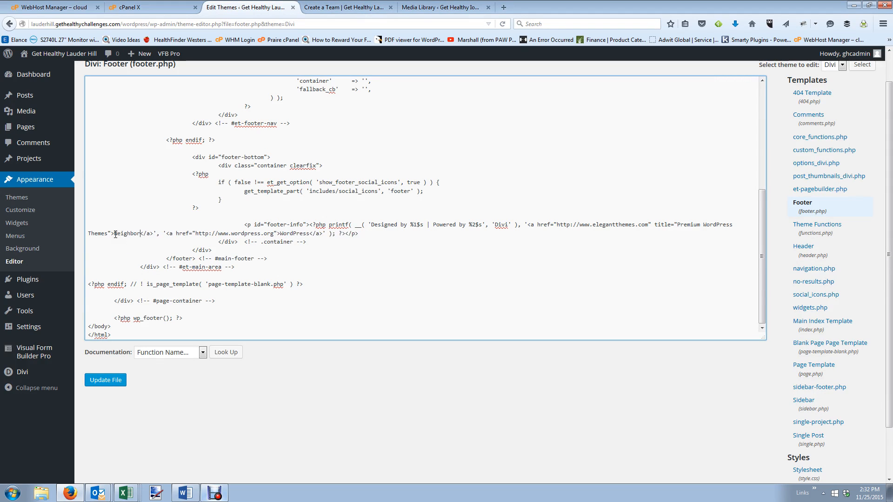
{"action": "type", "text": "arketing"}
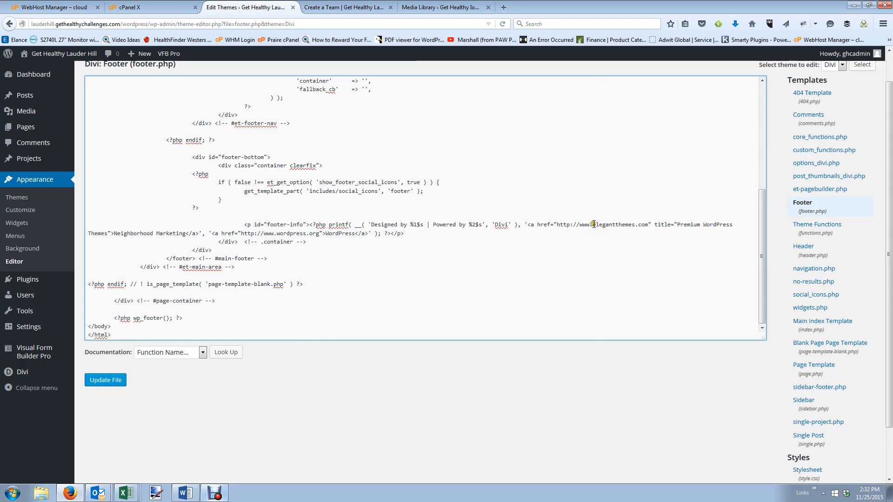
{"action": "left_click_drag", "start_coordinate": [594, 225], "coordinate": [636, 226]}
{"action": "type", "text": "myneighb"}
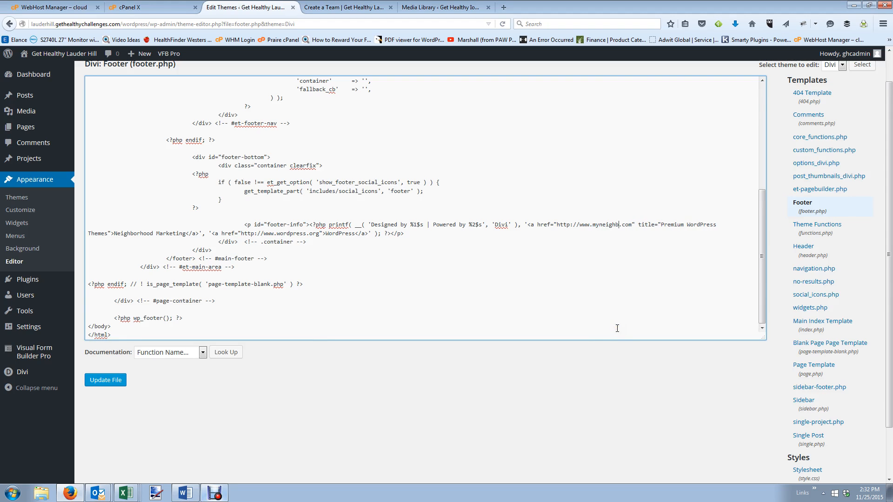
{"action": "type", "text": "orhoodm"}
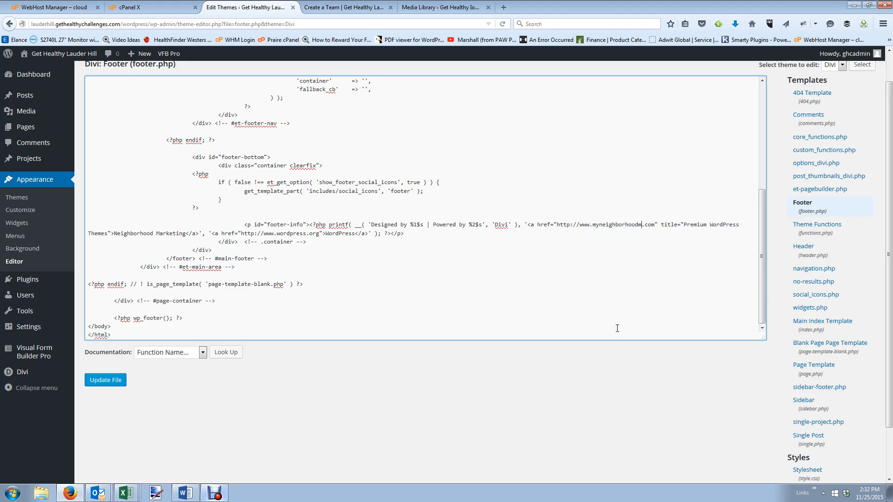
{"action": "type", "text": "marketing"}
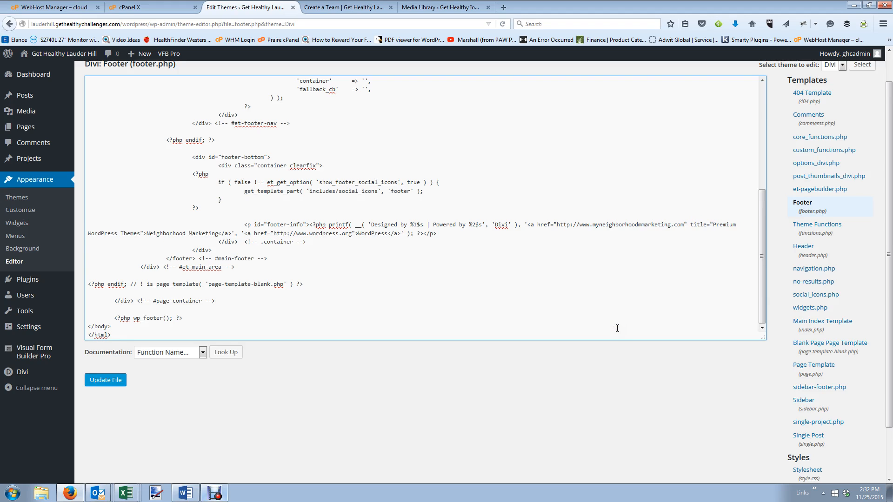
{"action": "left_click", "coordinate": [99, 381]}
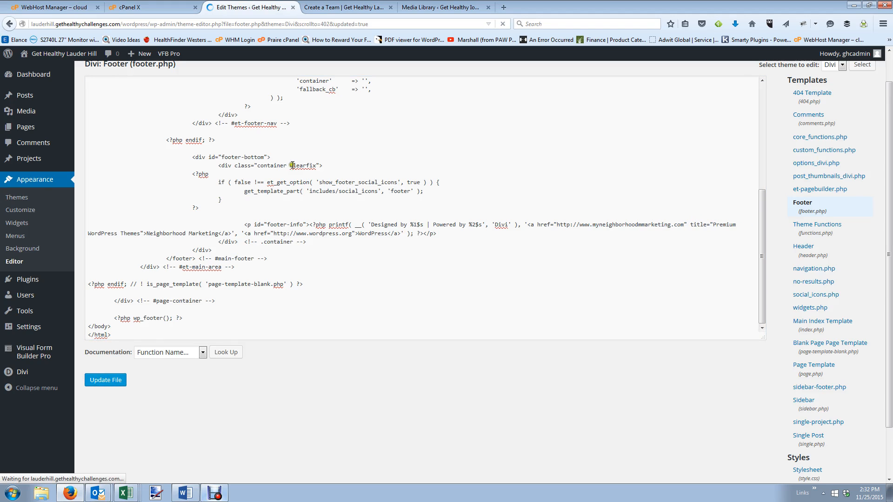
{"action": "left_click", "coordinate": [356, 7]}
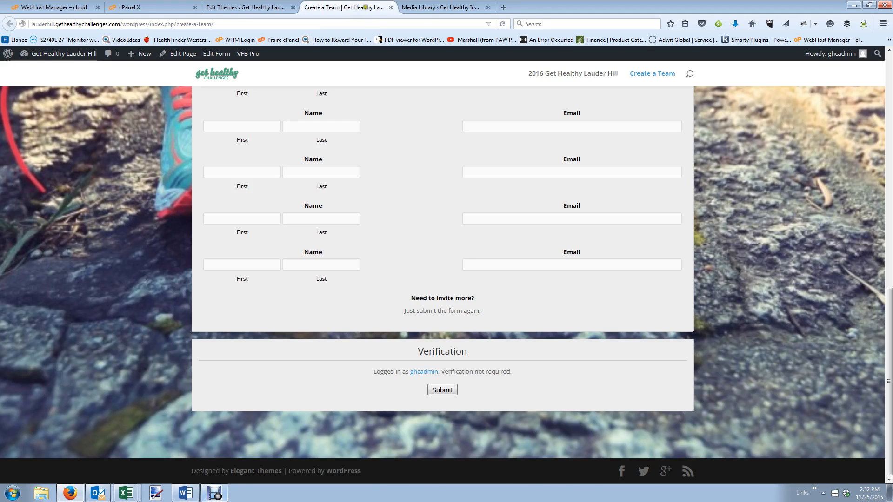
Test the footer link, then fix the doubled m in the address and save footer.php.
{"action": "left_click", "coordinate": [504, 23]}
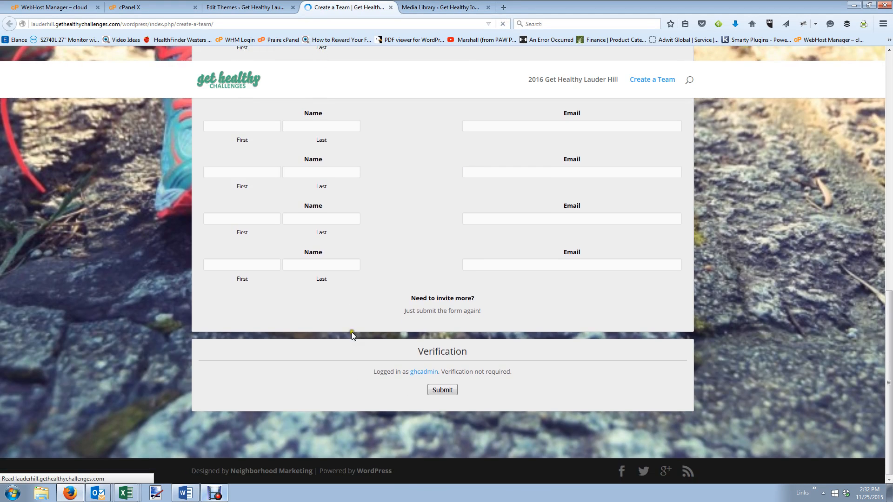
{"action": "left_click", "coordinate": [264, 471]}
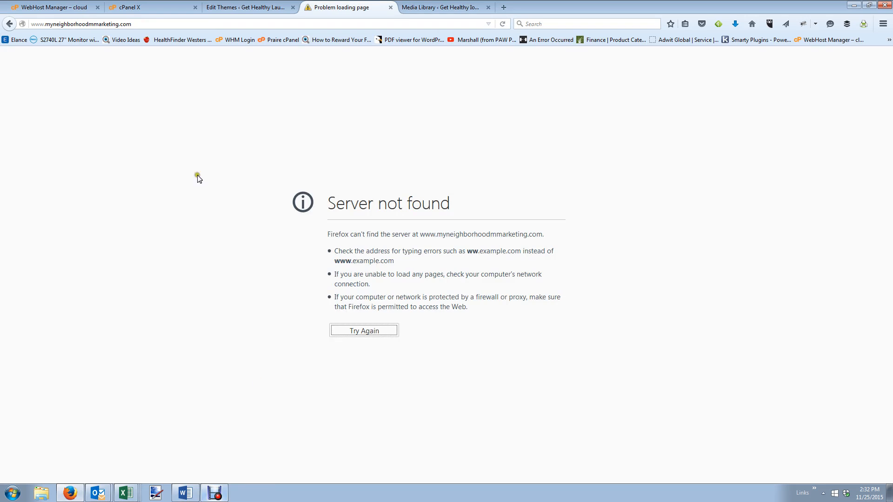
{"action": "left_click", "coordinate": [224, 4]}
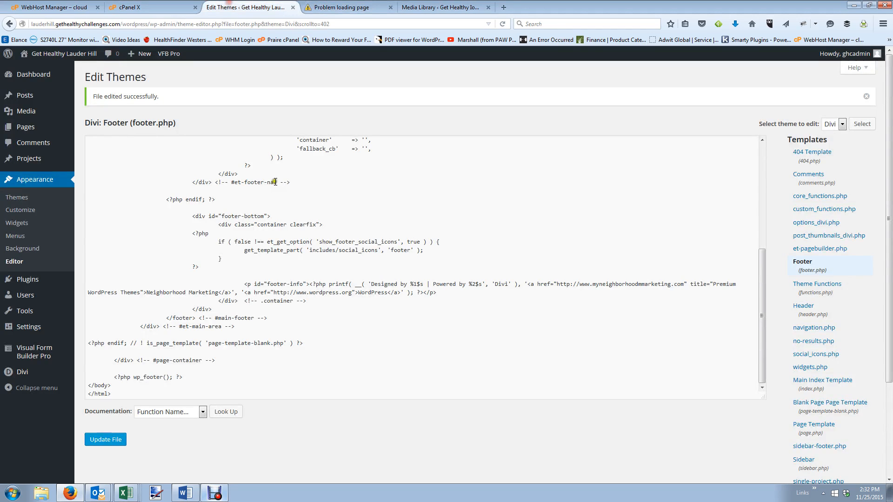
{"action": "left_click", "coordinate": [643, 285]}
{"action": "key", "text": "BackSpace"}
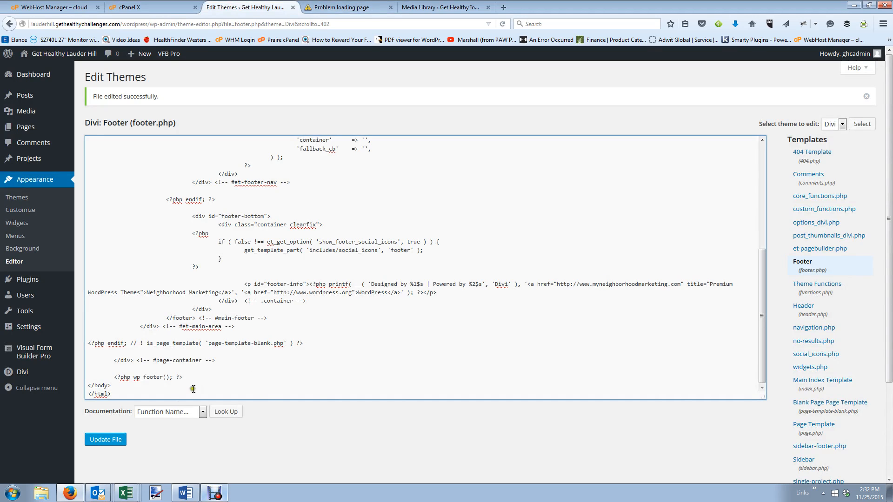
{"action": "left_click", "coordinate": [106, 440]}
Reload the Create a Team page and confirm the corrected Neighborhood Marketing link works.
{"action": "left_click", "coordinate": [361, 6]}
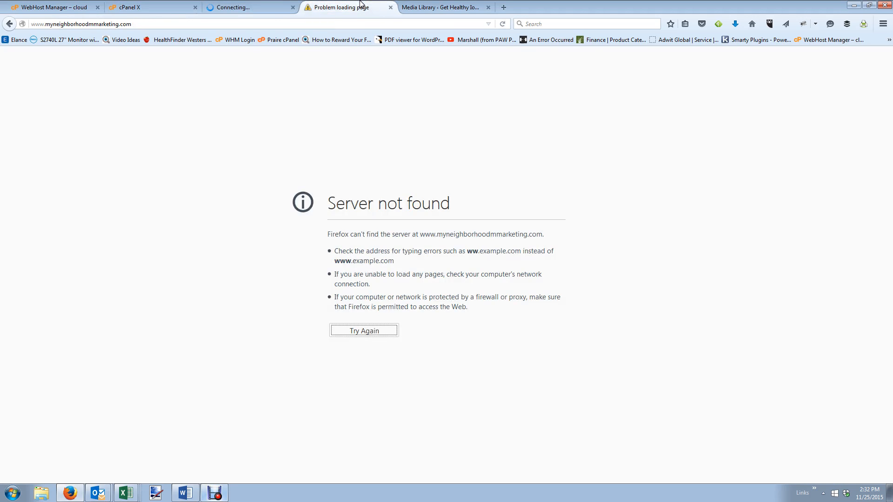
{"action": "left_click", "coordinate": [9, 24]}
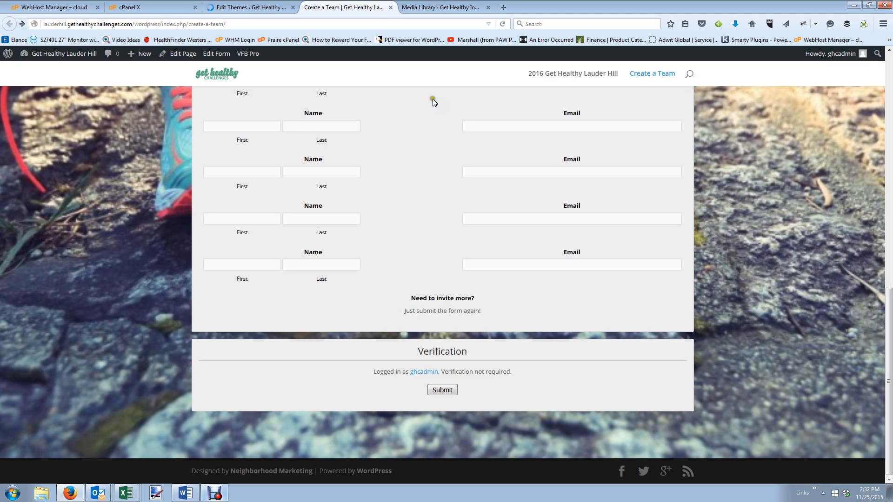
{"action": "left_click", "coordinate": [503, 24]}
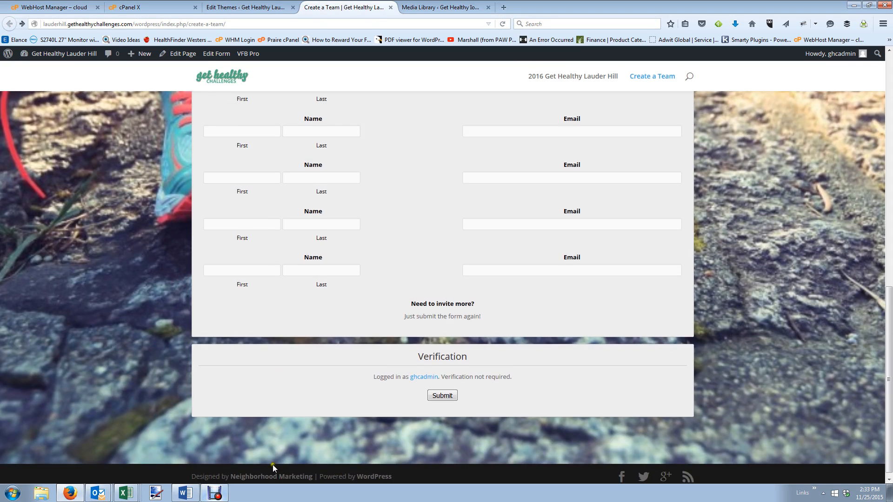
{"action": "left_click", "coordinate": [273, 470]}
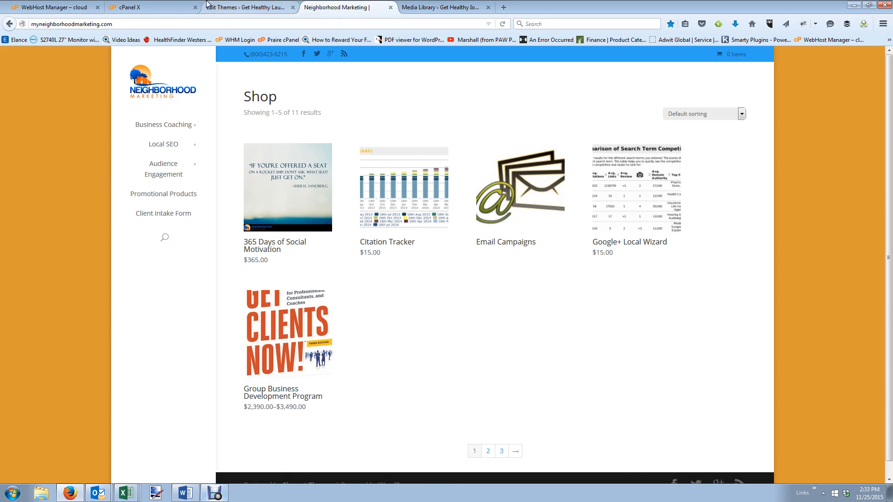
{"action": "left_click", "coordinate": [9, 23]}
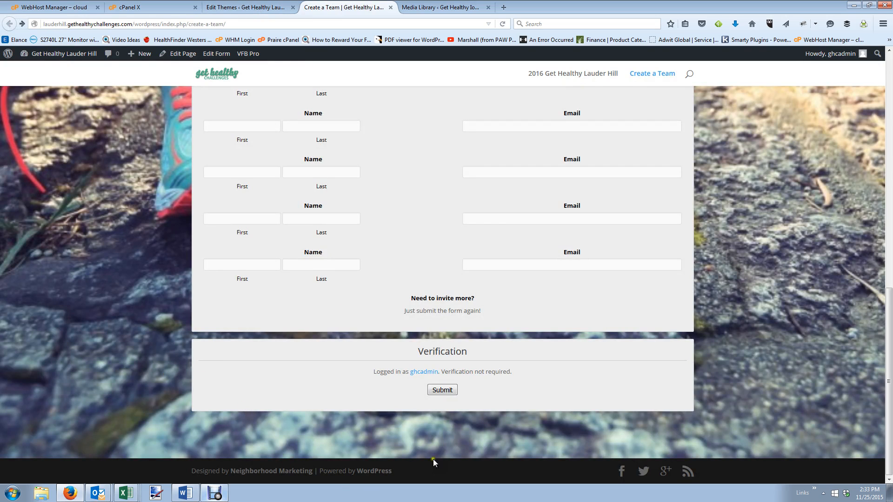
{"action": "left_click", "coordinate": [237, 4]}
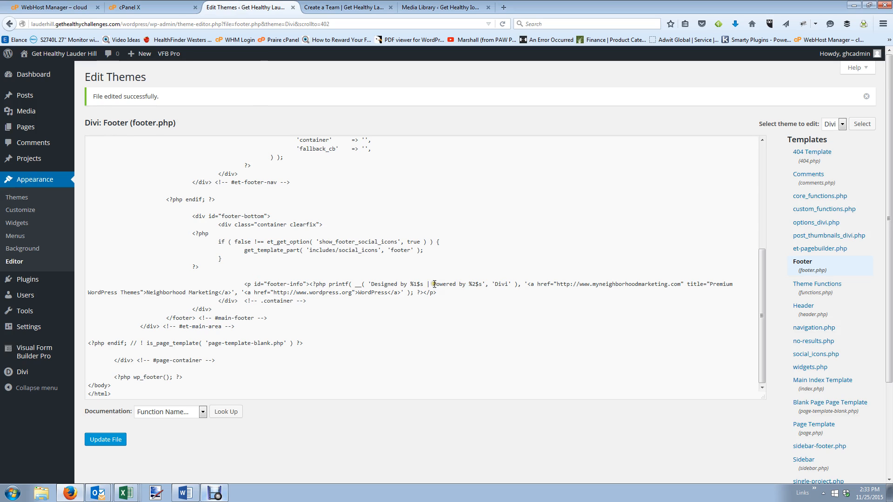
Replace 'Powered by %2$s' with 'Copyright 2015', remove the stray quote, and save footer.php.
{"action": "left_click_drag", "start_coordinate": [434, 284], "coordinate": [482, 285]}
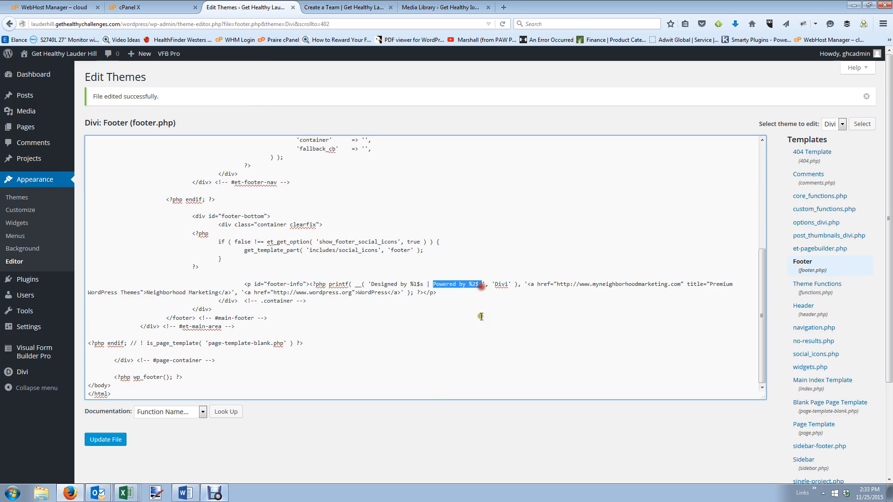
{"action": "type", "text": "Copyright "}
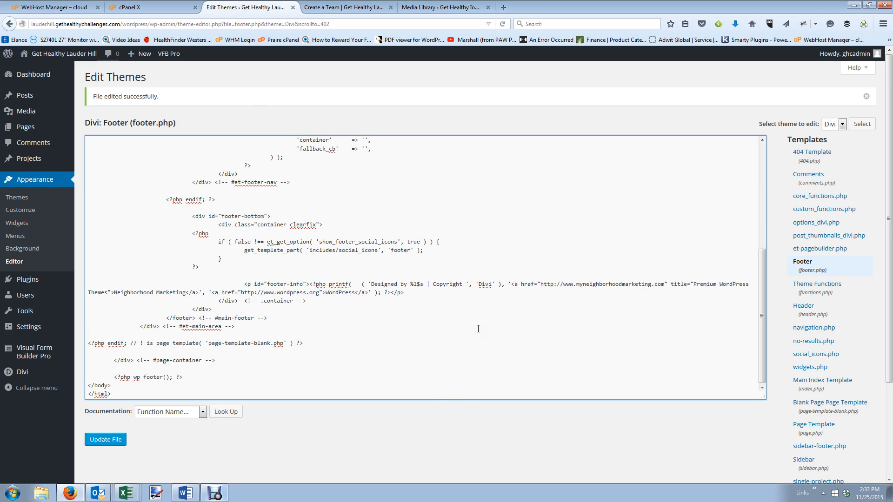
{"action": "type", "text": "2015"}
{"action": "key", "text": "Delete"}
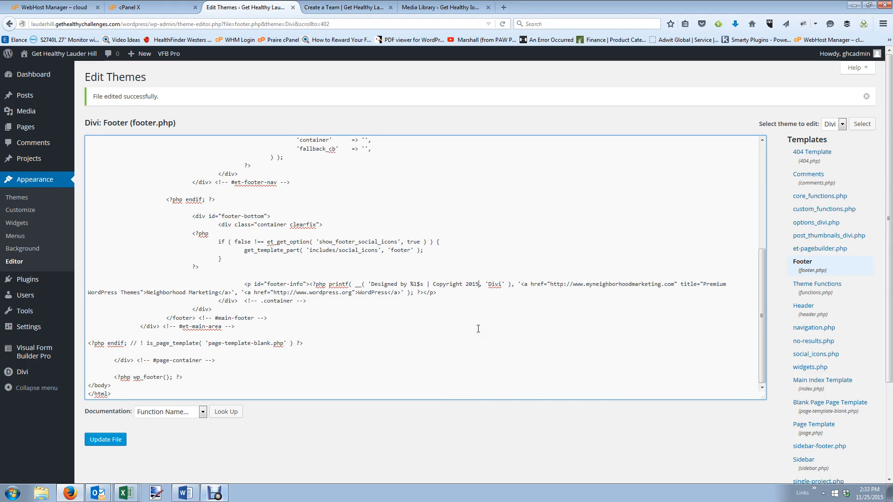
{"action": "left_click", "coordinate": [113, 441]}
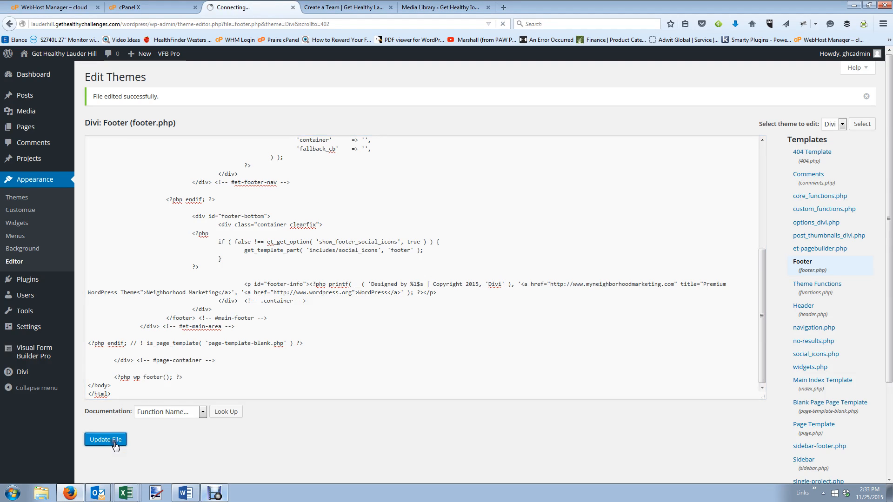
Reload the Create a Team page to review the new footer text.
{"action": "left_click", "coordinate": [353, 7]}
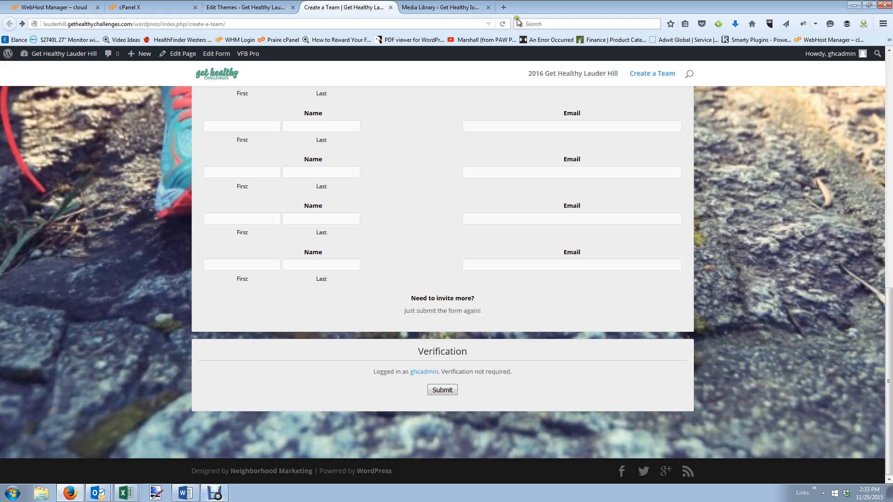
{"action": "left_click", "coordinate": [503, 24]}
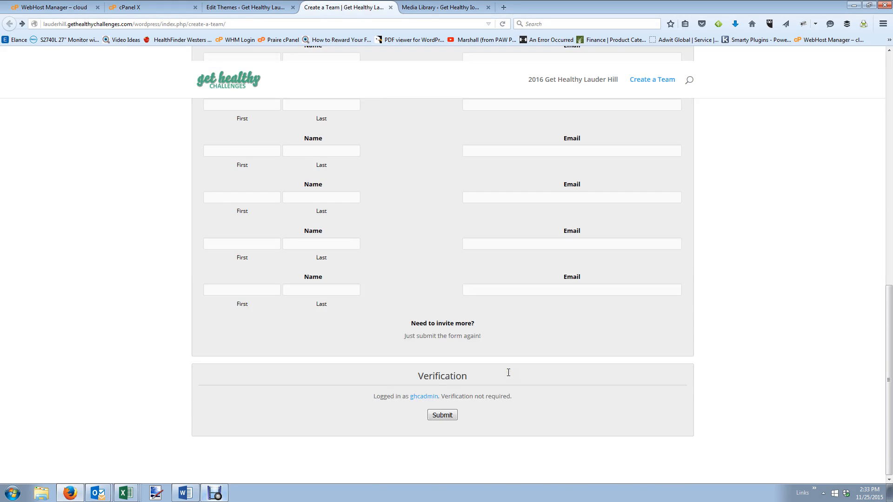
{"action": "scroll", "coordinate": [508, 373], "scroll_direction": "up", "scroll_amount": 10}
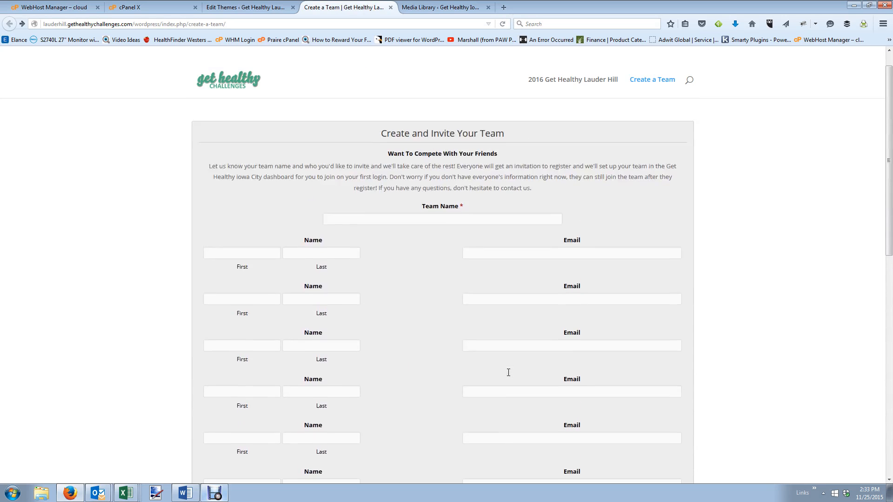
{"action": "scroll", "coordinate": [509, 372], "scroll_direction": "down", "scroll_amount": 3}
{"action": "scroll", "coordinate": [509, 373], "scroll_direction": "up", "scroll_amount": 3}
{"action": "left_click", "coordinate": [245, 7]}
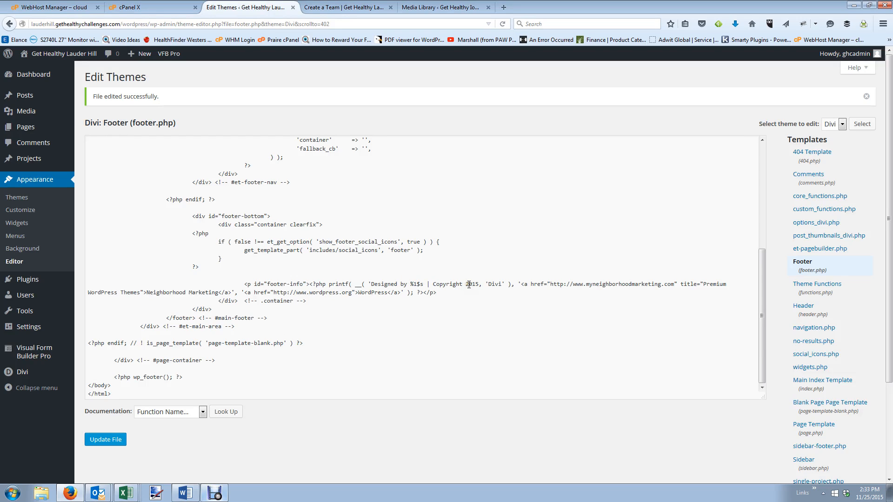
Insert a %2$s placeholder before Copyright and remove the 'Copyright 2015' text there.
{"action": "left_click", "coordinate": [433, 284]}
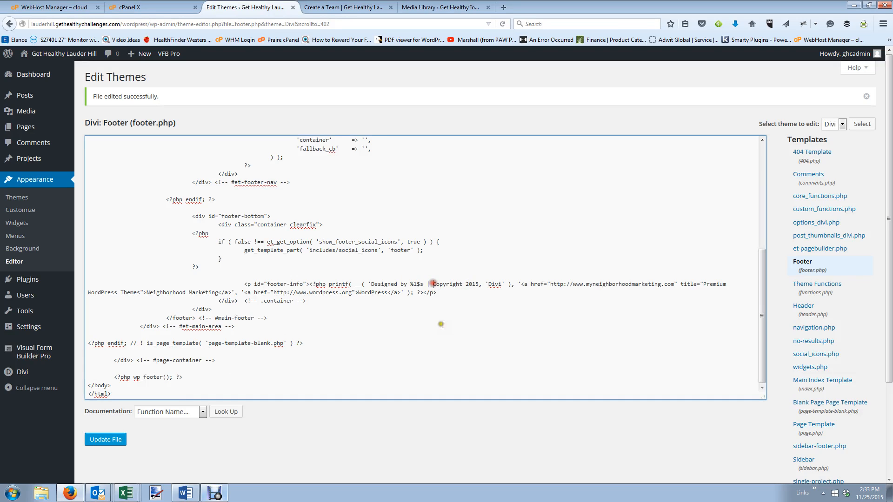
{"action": "type", "text": "Power"}
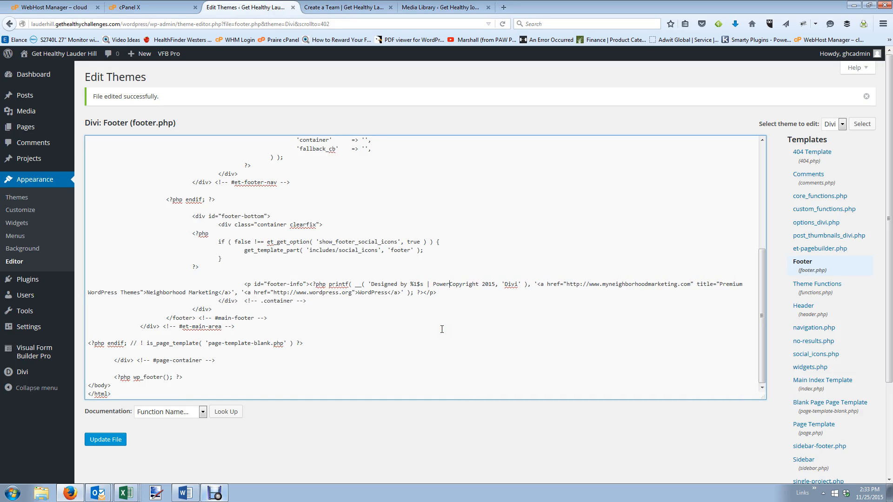
{"action": "type", "text": "e"}
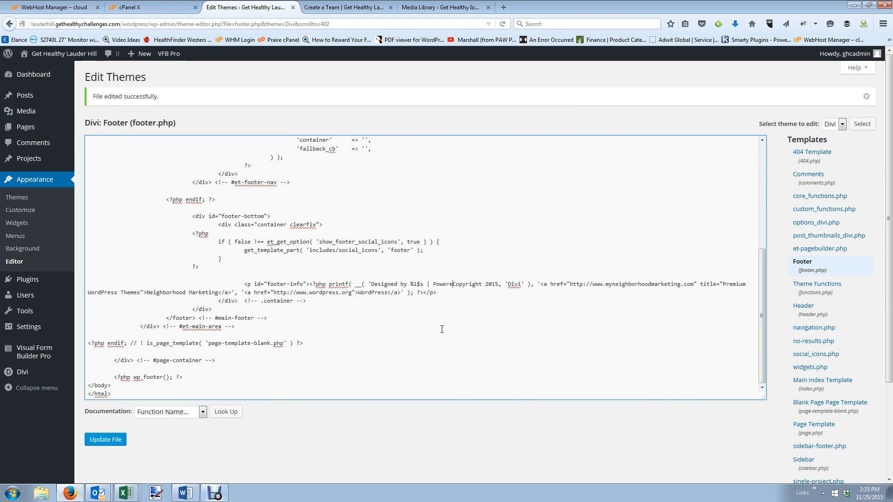
{"action": "key", "text": "BackSpace"}
{"action": "key", "text": "BackSpace"}
{"action": "key", "text": "BackSpace"}
{"action": "key", "text": "BackSpace"}
{"action": "key", "text": "BackSpace"}
{"action": "key", "text": "BackSpace"}
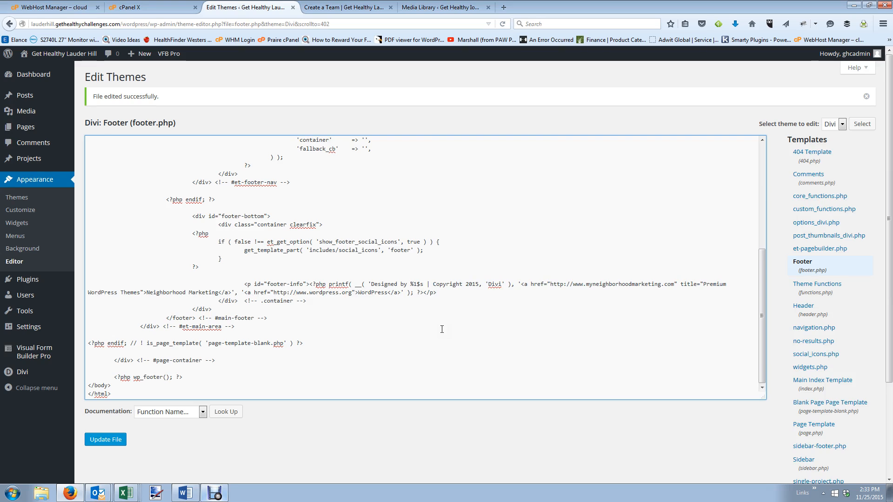
{"action": "mouse_move", "coordinate": [412, 284]}
{"action": "left_mouse_down"}
{"action": "mouse_move", "coordinate": [428, 294]}
{"action": "mouse_move", "coordinate": [422, 285]}
{"action": "left_mouse_up"}
{"action": "key", "text": "ctrl+c"}
{"action": "left_click", "coordinate": [432, 286]}
{"action": "key", "text": "ctrl+v"}
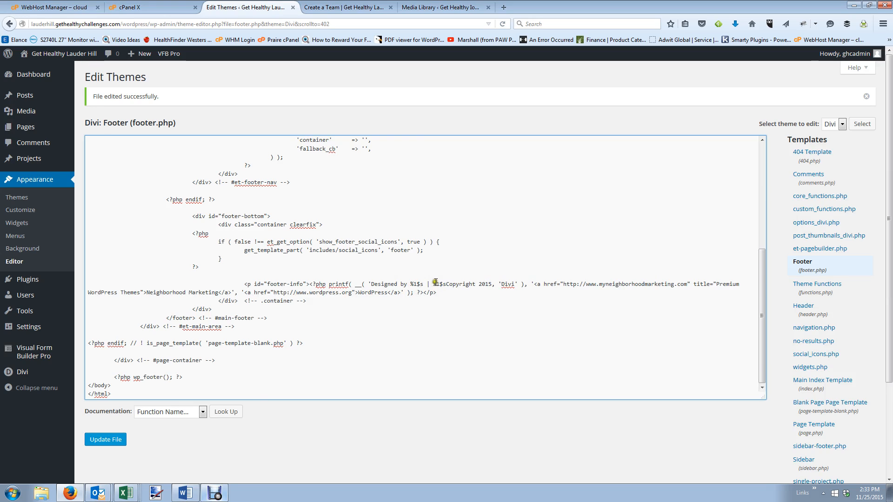
{"action": "left_click_drag", "start_coordinate": [436, 284], "coordinate": [440, 285]}
{"action": "left_click_drag", "start_coordinate": [448, 284], "coordinate": [493, 282]}
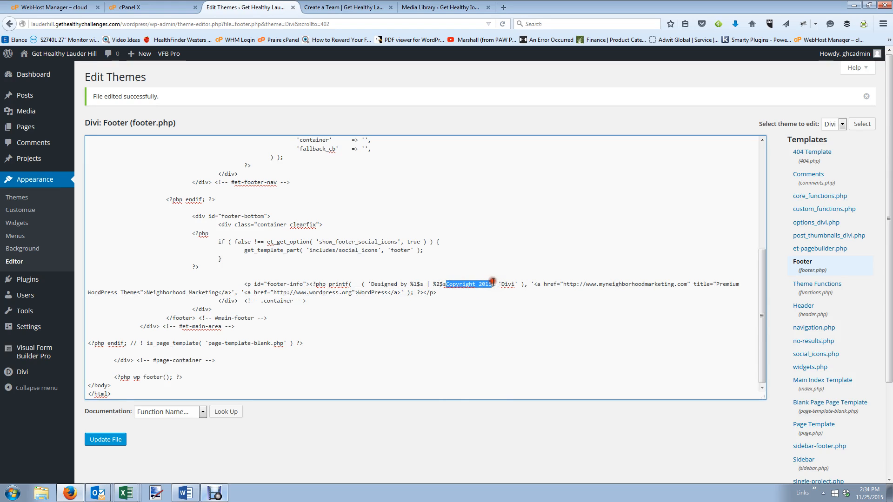
{"action": "key", "text": "BackSpace"}
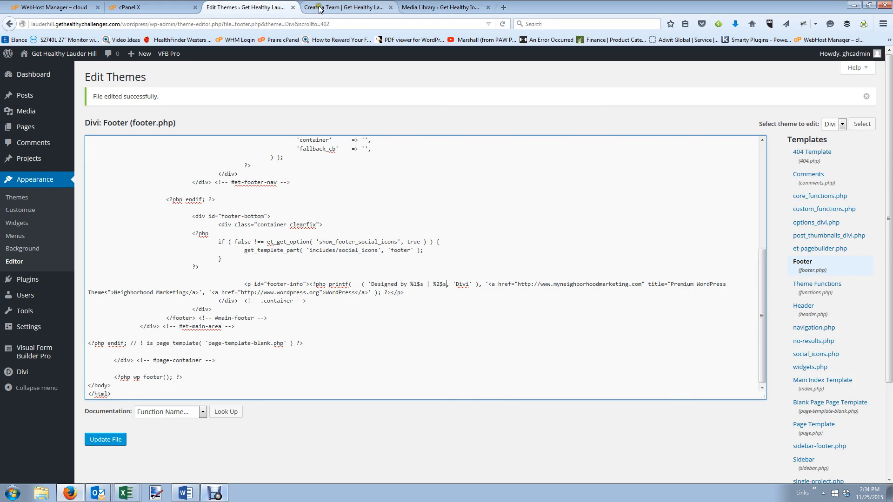
Make 'Copyright 2015' the WordPress link text and save footer.php.
{"action": "left_click", "coordinate": [370, 7]}
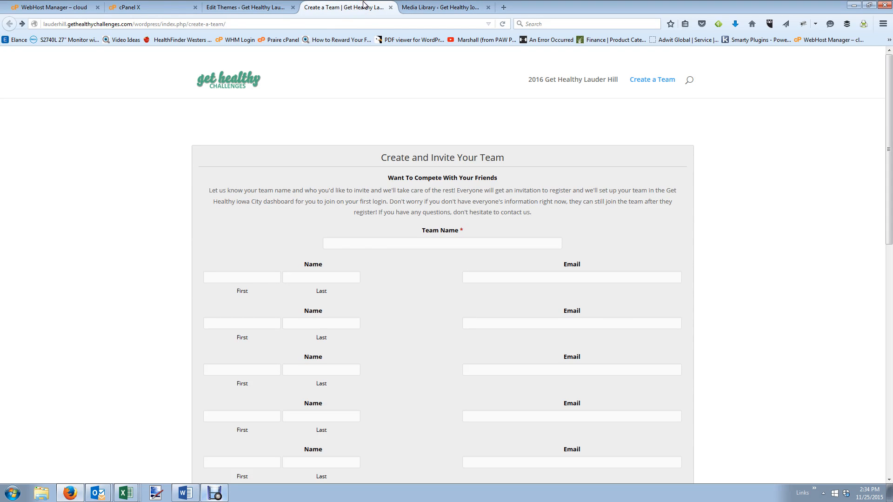
{"action": "left_click", "coordinate": [246, 7]}
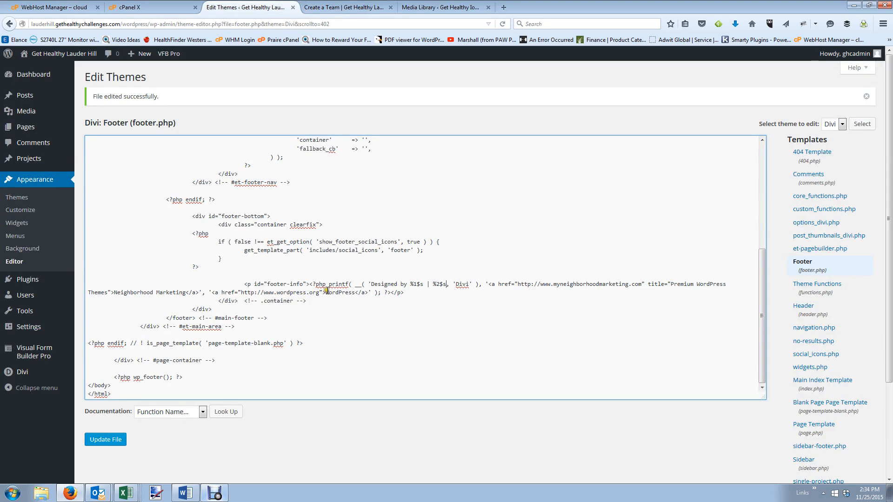
{"action": "left_click_drag", "start_coordinate": [326, 292], "coordinate": [353, 291]}
{"action": "key", "text": "ctrl+v"}
{"action": "left_click", "coordinate": [114, 440]}
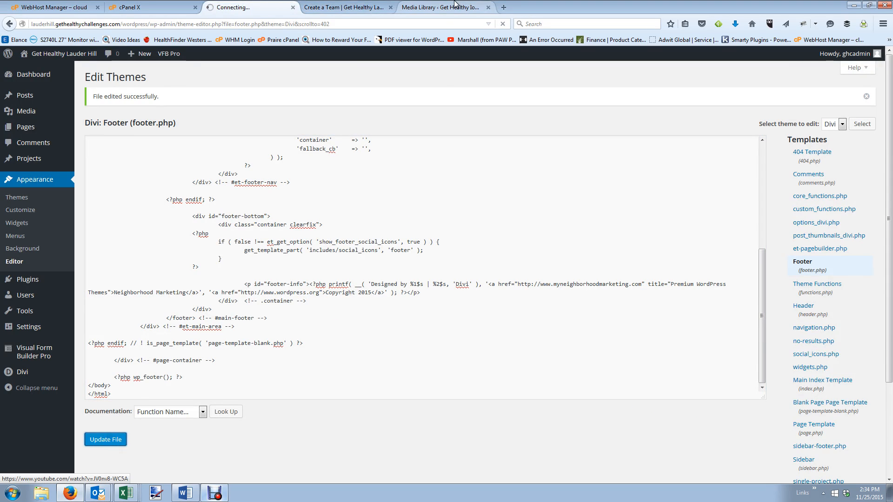
{"action": "left_click", "coordinate": [349, 6]}
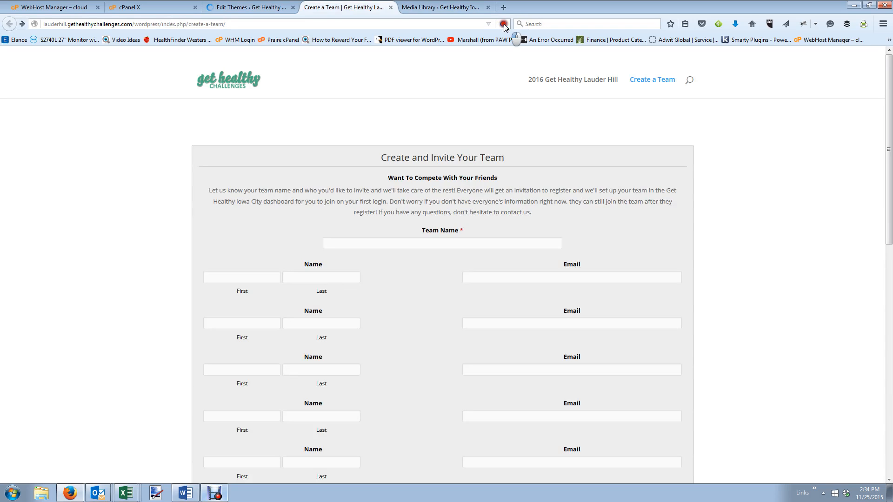
Reload the Create a Team page to check the footer, then review footer.php in the editor.
{"action": "left_click", "coordinate": [504, 24]}
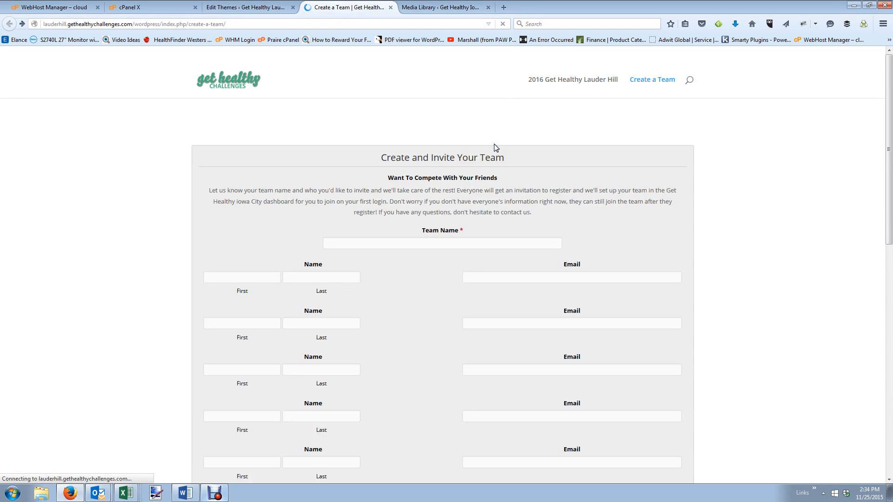
{"action": "scroll", "coordinate": [514, 206], "scroll_direction": "down", "scroll_amount": 15}
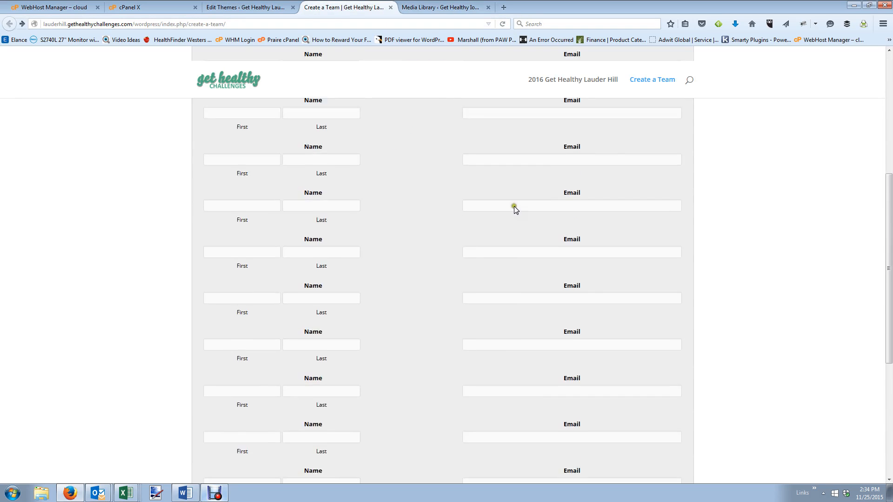
{"action": "scroll", "coordinate": [515, 206], "scroll_direction": "up", "scroll_amount": 10}
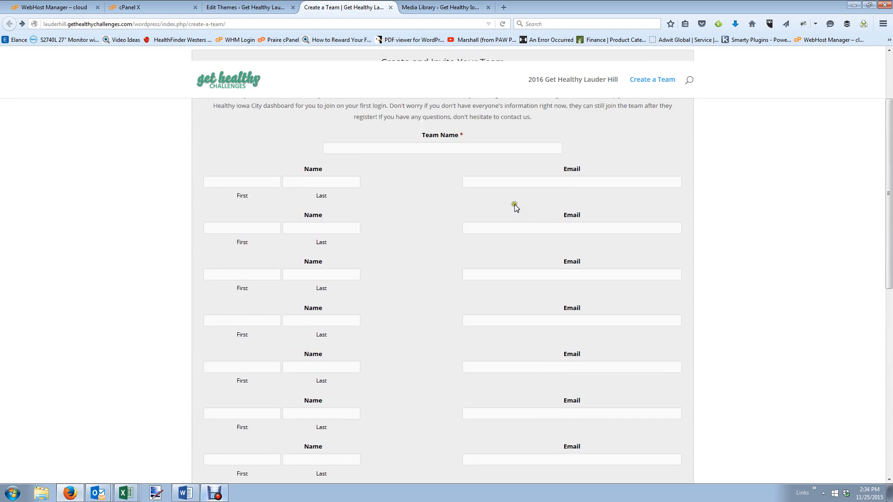
{"action": "left_click", "coordinate": [246, 7]}
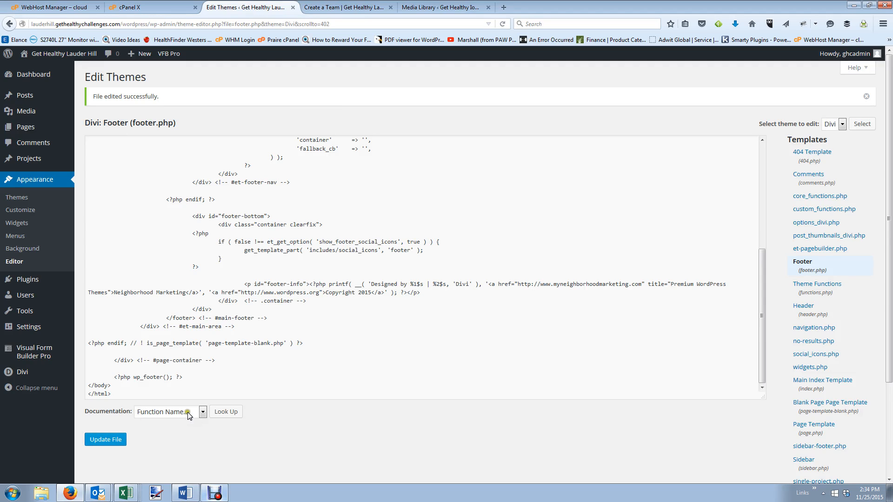
{"action": "scroll", "coordinate": [390, 398], "scroll_direction": "down", "scroll_amount": 3}
{"action": "scroll", "coordinate": [390, 398], "scroll_direction": "up", "scroll_amount": 3}
{"action": "scroll", "coordinate": [384, 396], "scroll_direction": "up", "scroll_amount": 1}
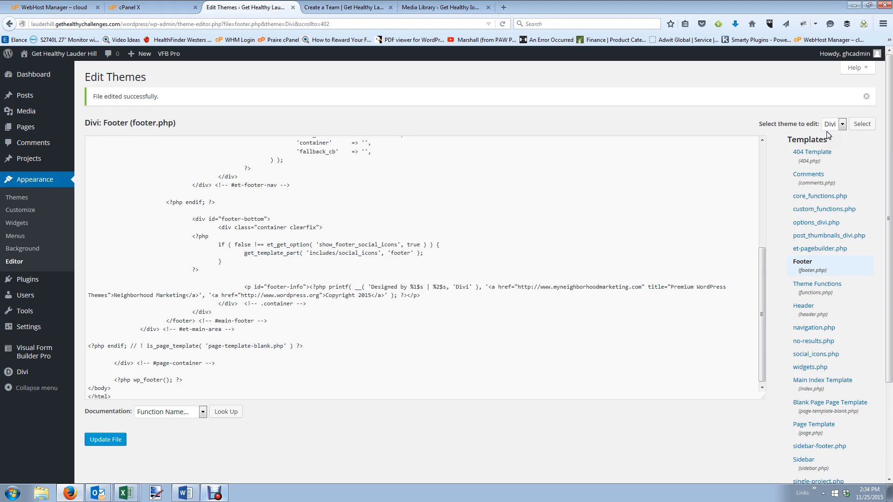
Insert 'Powered by' before %2$s in the footer.php credit line, then switch to the Iowa City site.
{"action": "left_click", "coordinate": [433, 287]}
{"action": "type", "text": "Powered by"}
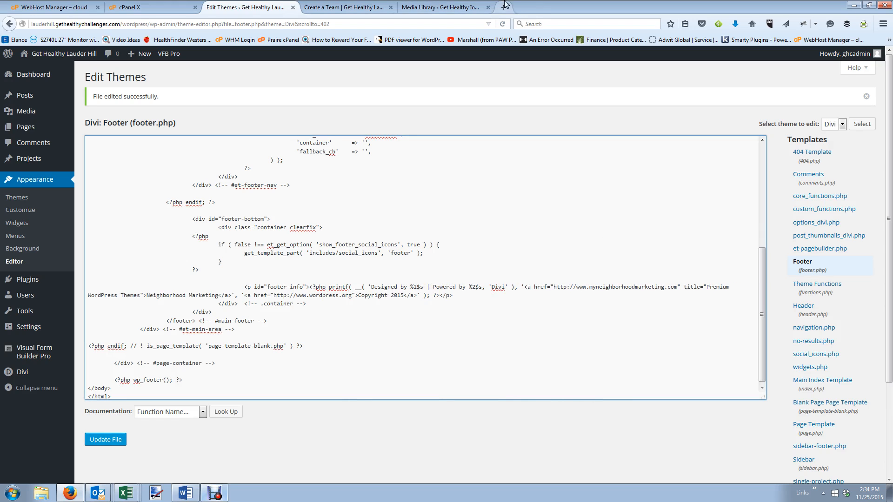
{"action": "left_click", "coordinate": [427, 7]}
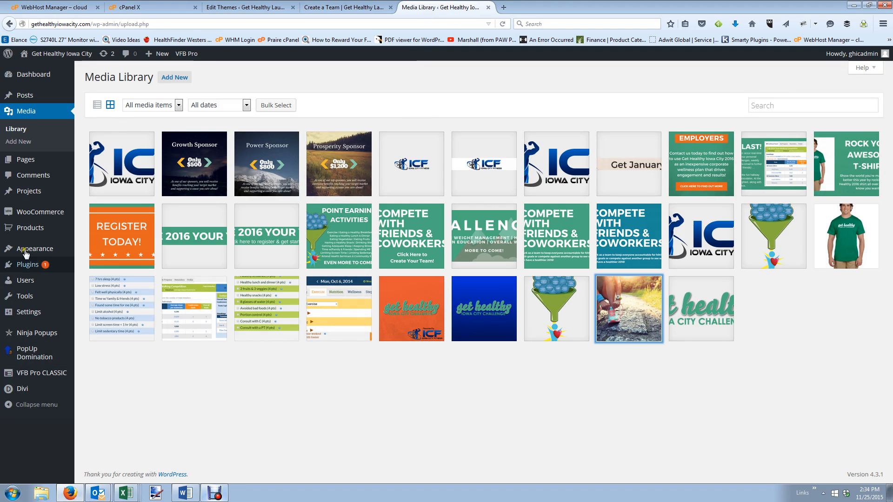
Open the Iowa City site's footer.php in the theme editor and select its footer-info credit line.
{"action": "mouse_move", "coordinate": [27, 250]}
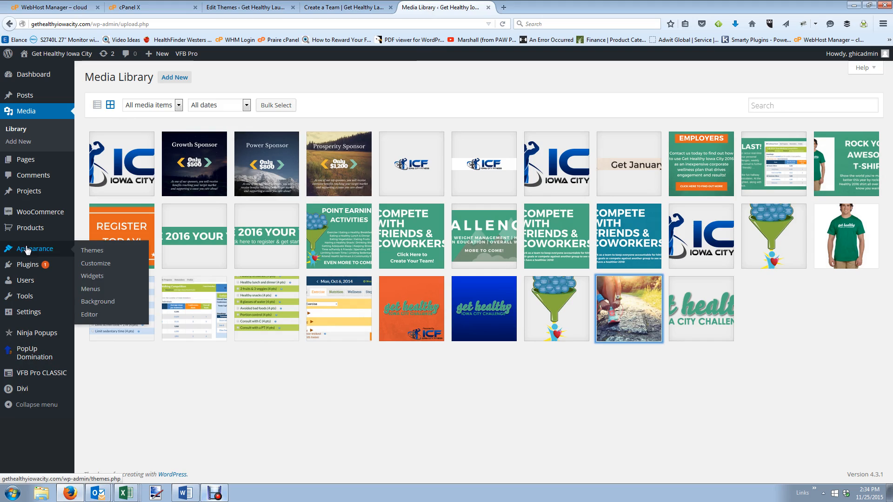
{"action": "left_click", "coordinate": [88, 315]}
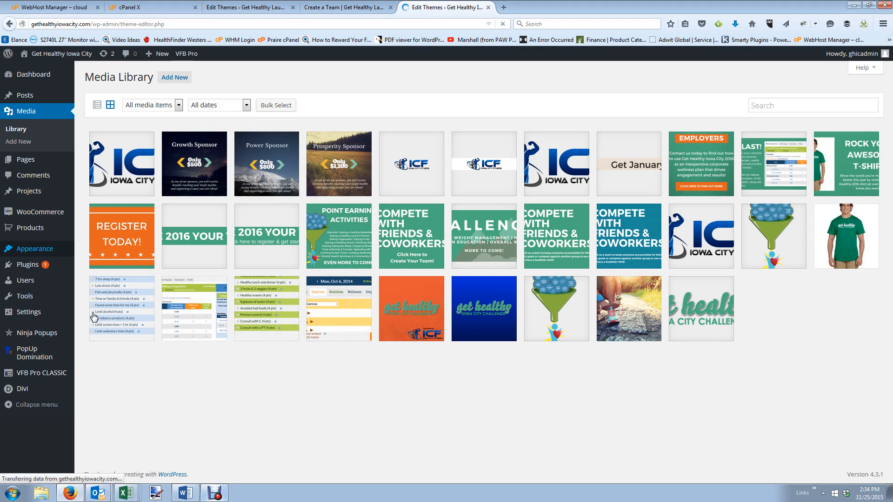
{"action": "scroll", "coordinate": [755, 204], "scroll_direction": "down", "scroll_amount": 2}
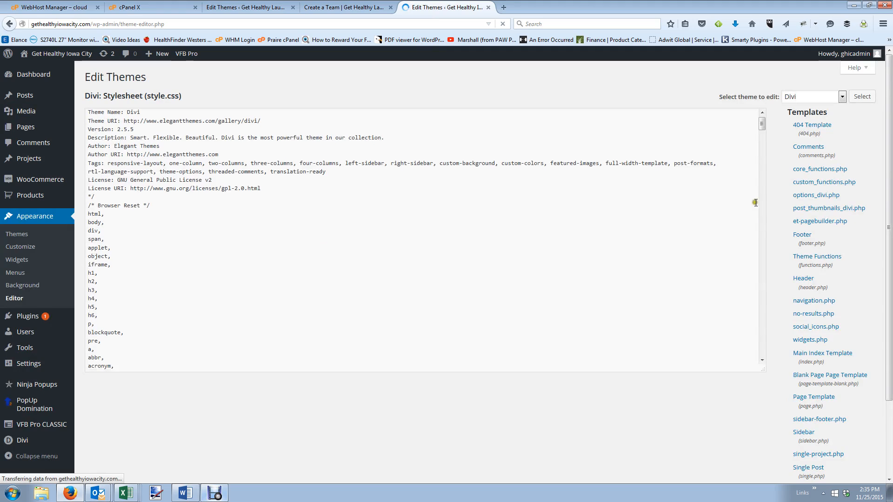
{"action": "left_click", "coordinate": [794, 232]}
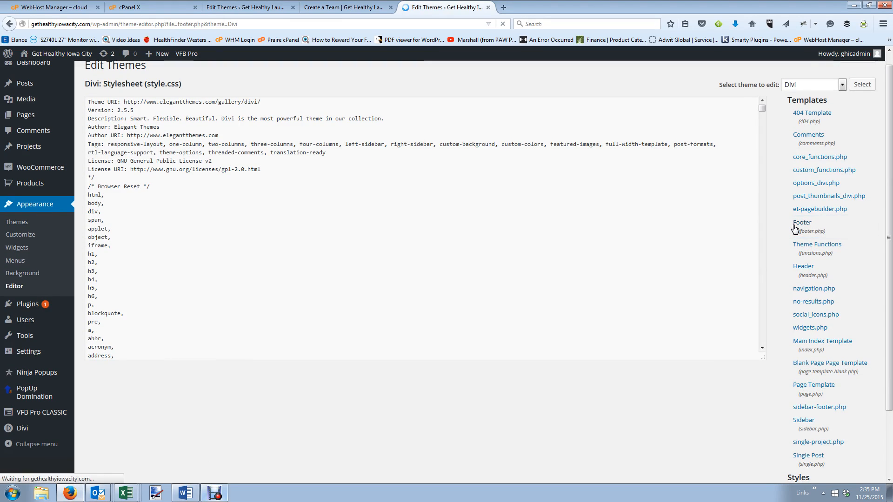
{"action": "scroll", "coordinate": [421, 278], "scroll_direction": "down", "scroll_amount": 3}
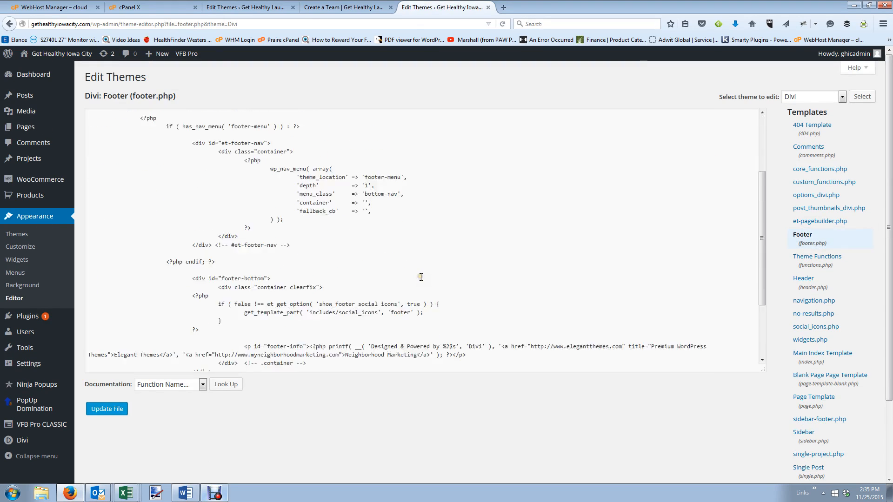
{"action": "scroll", "coordinate": [421, 277], "scroll_direction": "down", "scroll_amount": 5}
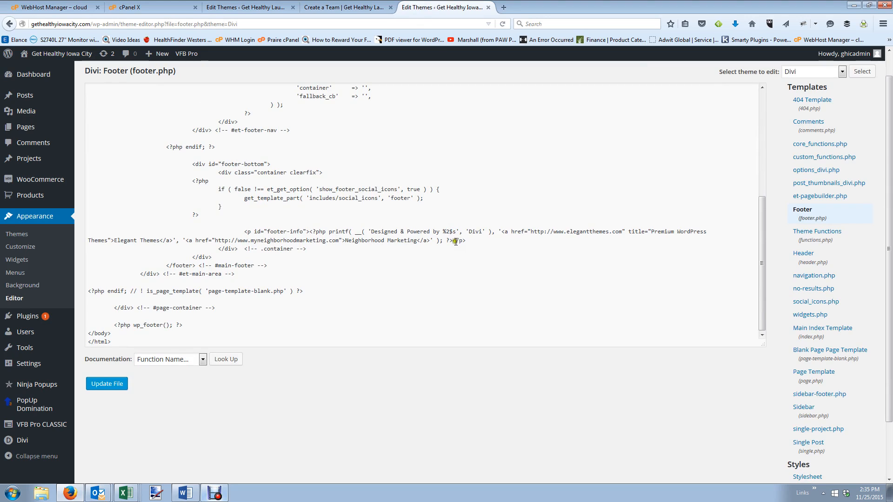
{"action": "left_click_drag", "start_coordinate": [466, 240], "coordinate": [245, 232]}
{"action": "key", "text": "ctrl+c"}
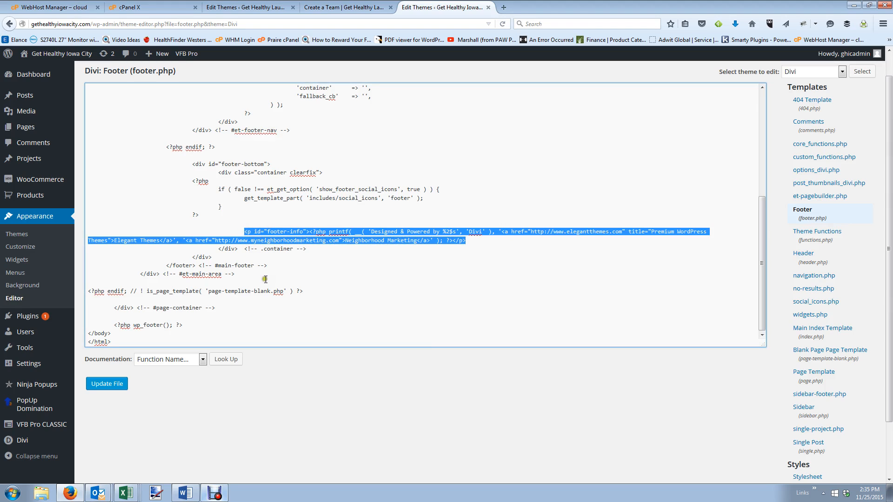
Replace the Lauder Hill footer credit with the copied Iowa City line and save footer.php.
{"action": "left_click", "coordinate": [245, 7]}
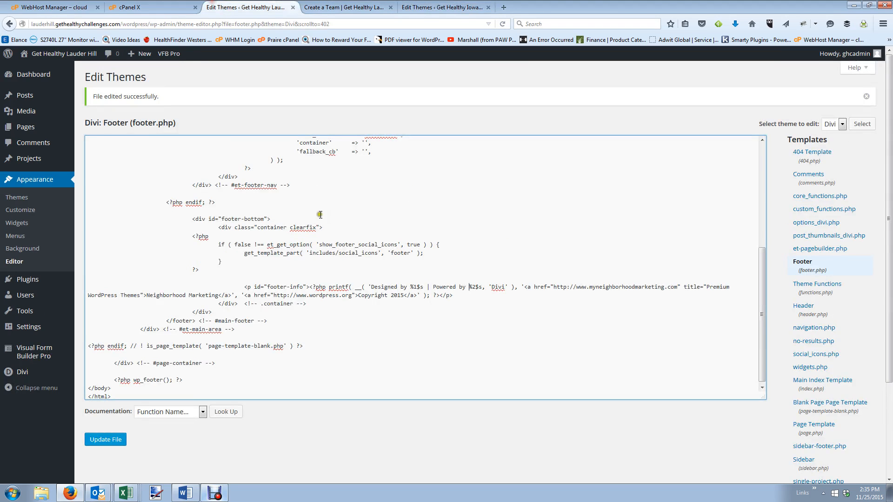
{"action": "left_click_drag", "start_coordinate": [454, 296], "coordinate": [247, 287]}
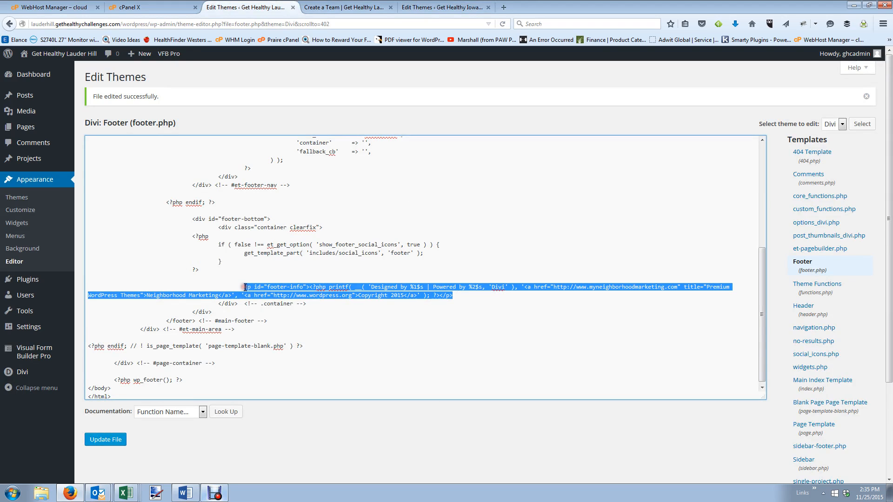
{"action": "key", "text": "ctrl+v"}
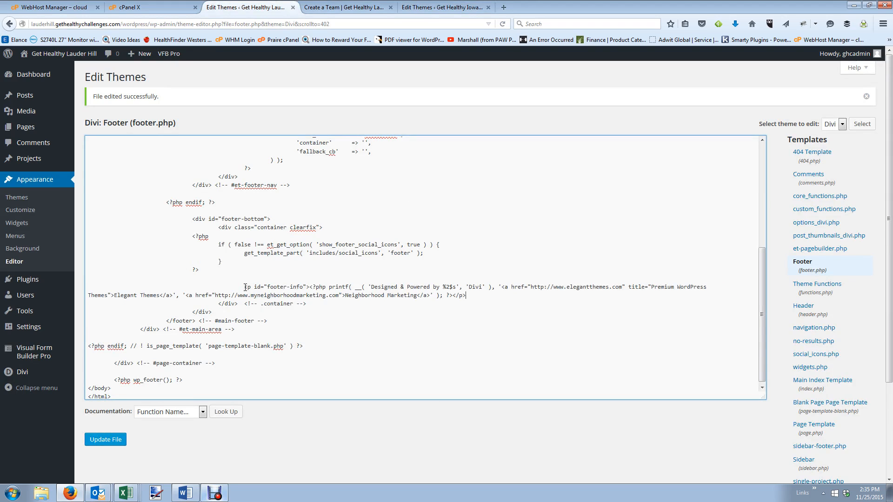
{"action": "left_click", "coordinate": [106, 440]}
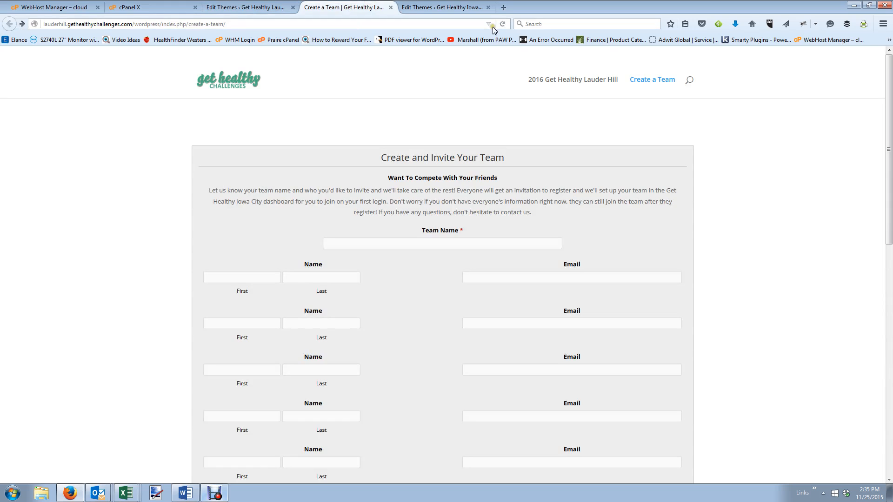
Reload Create a Team and check the footer reads 'Designed & Powered by Neighborhood Marketing'.
{"action": "left_click", "coordinate": [504, 25]}
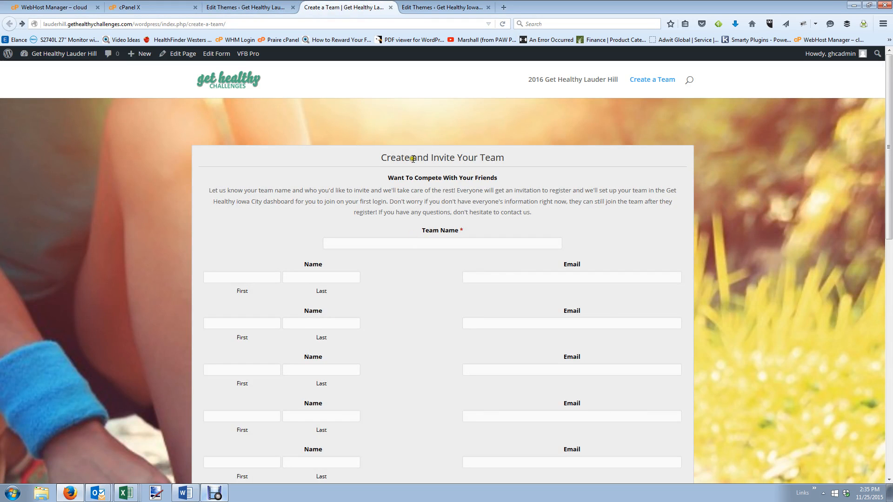
{"action": "scroll", "coordinate": [342, 151], "scroll_direction": "down", "scroll_amount": 5}
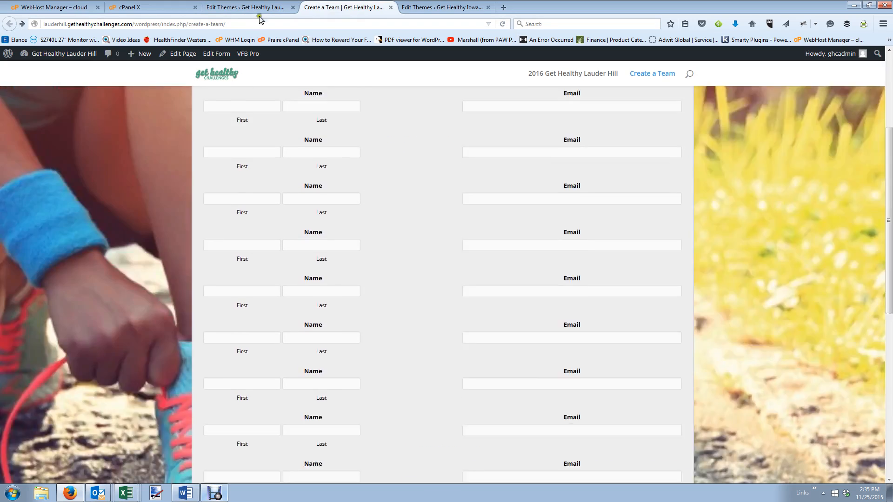
{"action": "left_click", "coordinate": [247, 7]}
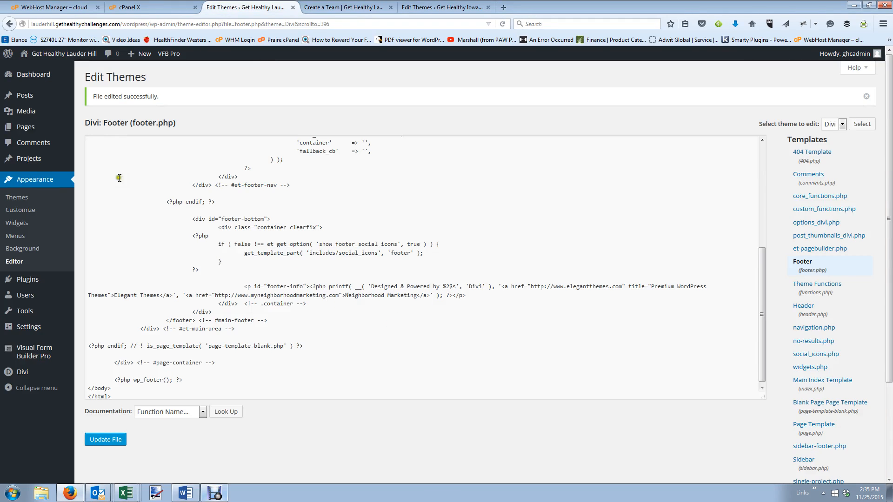
{"action": "left_click", "coordinate": [344, 7]}
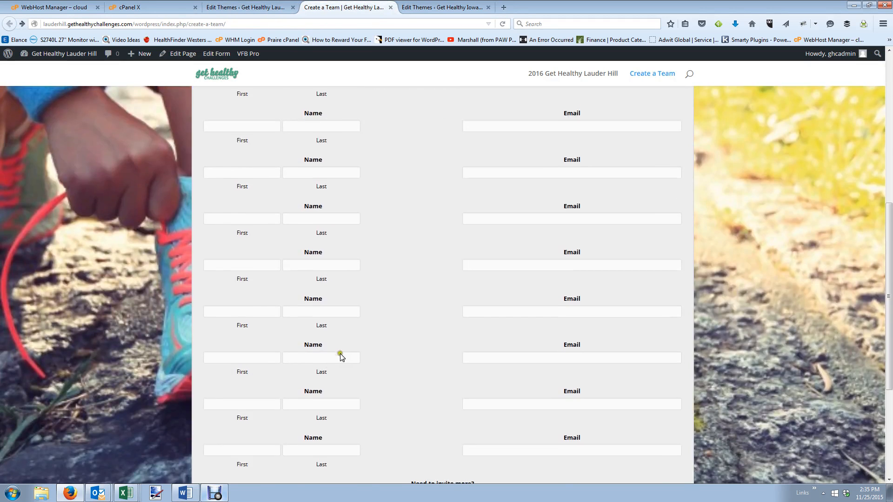
{"action": "scroll", "coordinate": [341, 357], "scroll_direction": "down", "scroll_amount": 4}
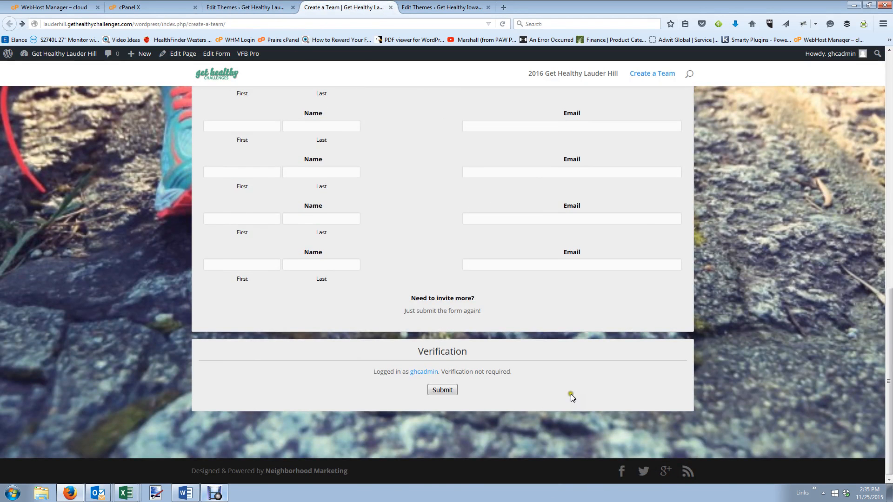
{"action": "scroll", "coordinate": [471, 377], "scroll_direction": "up", "scroll_amount": 11}
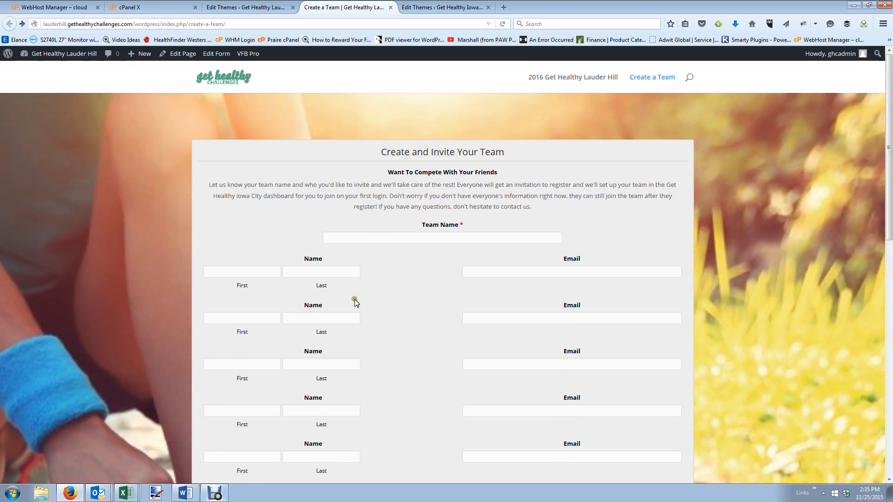
{"action": "left_click", "coordinate": [241, 6]}
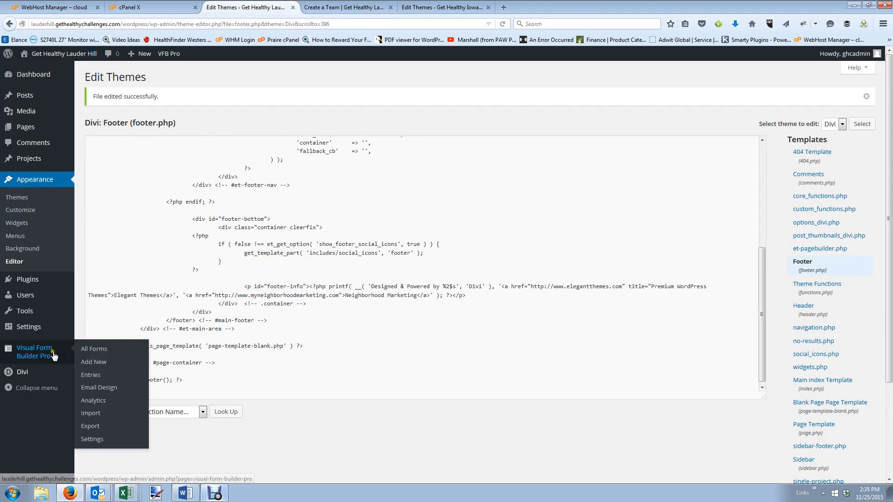
Open the Divi Theme Options and change settings in its general panel.
{"action": "mouse_move", "coordinate": [33, 373]}
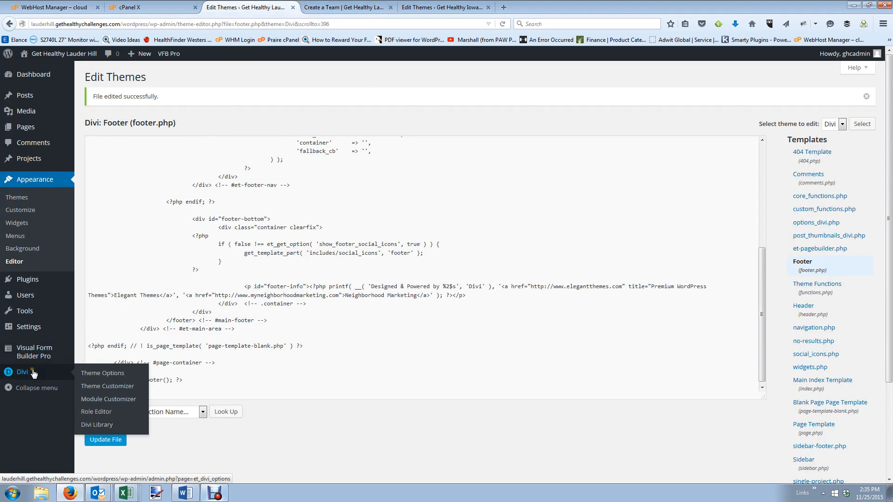
{"action": "left_click", "coordinate": [109, 377]}
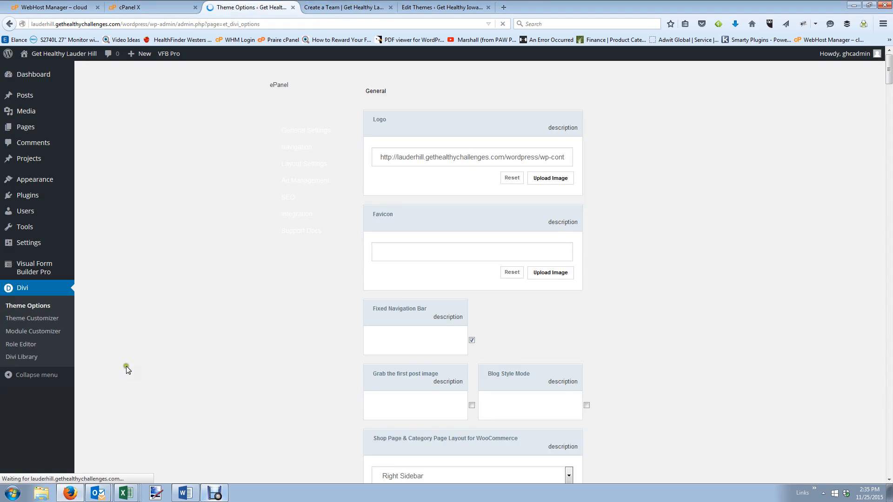
{"action": "scroll", "coordinate": [451, 236], "scroll_direction": "down", "scroll_amount": 2}
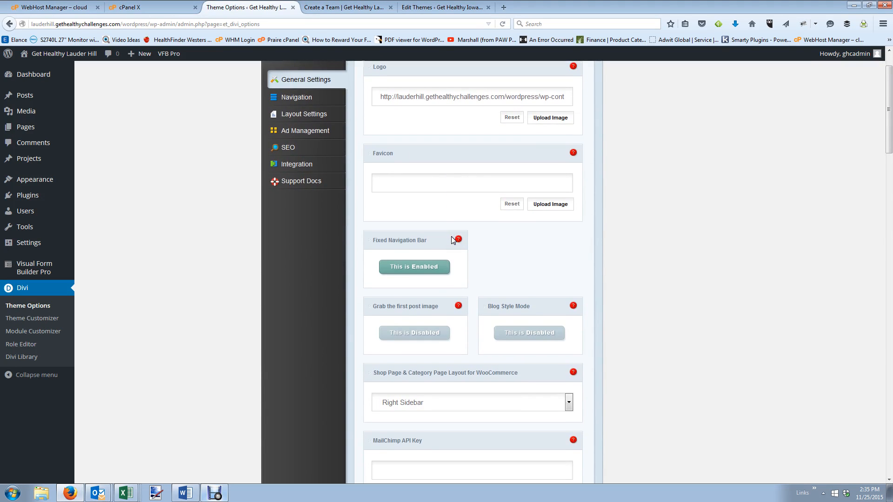
{"action": "scroll", "coordinate": [451, 237], "scroll_direction": "down", "scroll_amount": 2}
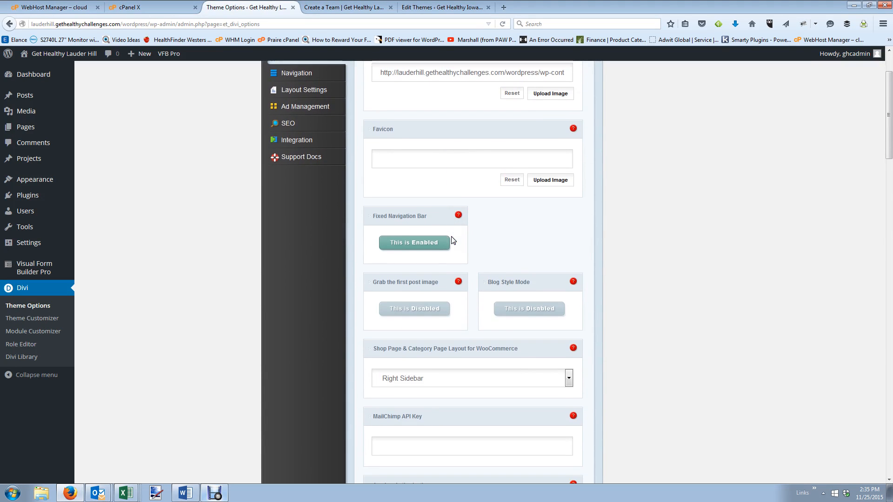
{"action": "left_click", "coordinate": [445, 233]}
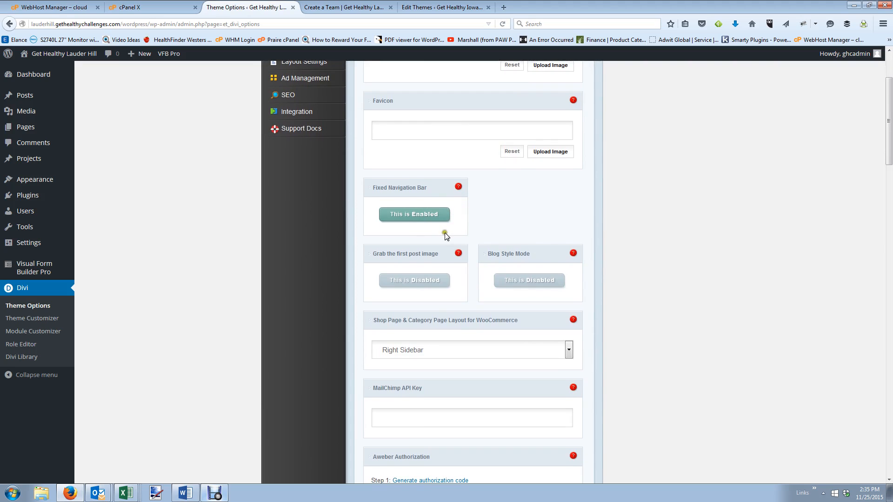
{"action": "scroll", "coordinate": [511, 257], "scroll_direction": "down", "scroll_amount": 14}
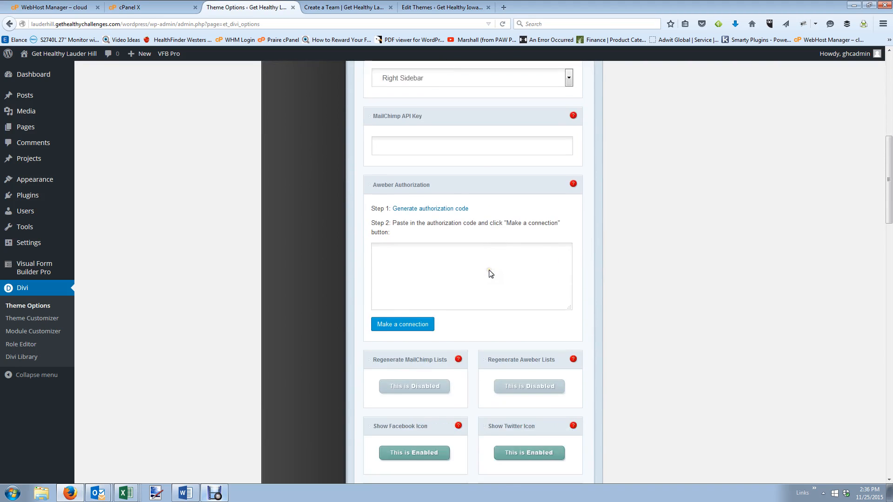
{"action": "scroll", "coordinate": [490, 271], "scroll_direction": "down", "scroll_amount": 4}
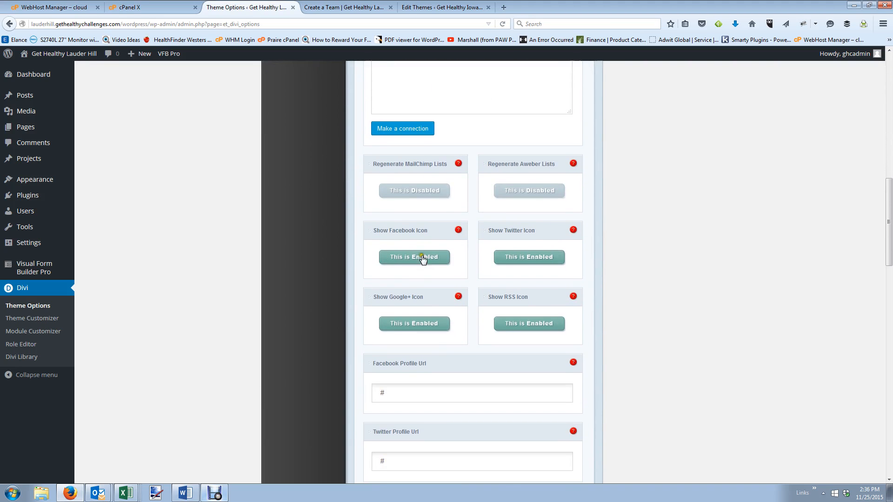
{"action": "left_click", "coordinate": [499, 256]}
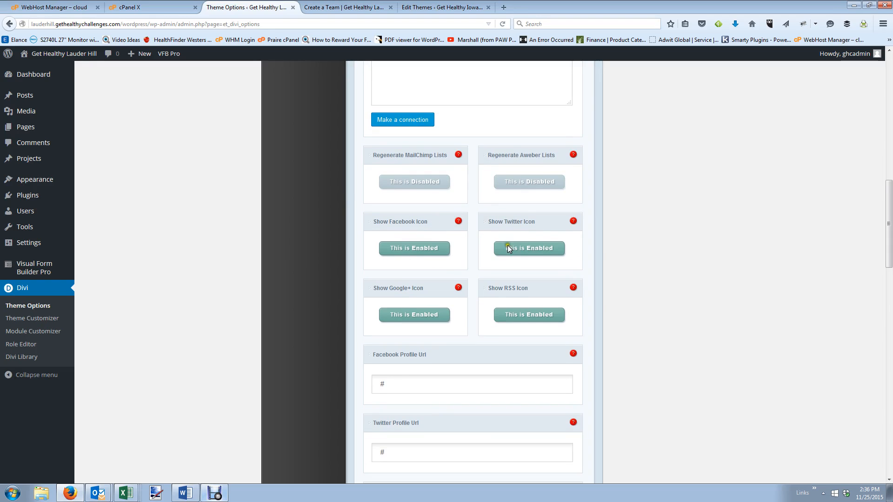
Turn off the Google+, RSS and Twitter icons and save the Divi theme options.
{"action": "left_click", "coordinate": [418, 317]}
{"action": "left_click", "coordinate": [522, 321]}
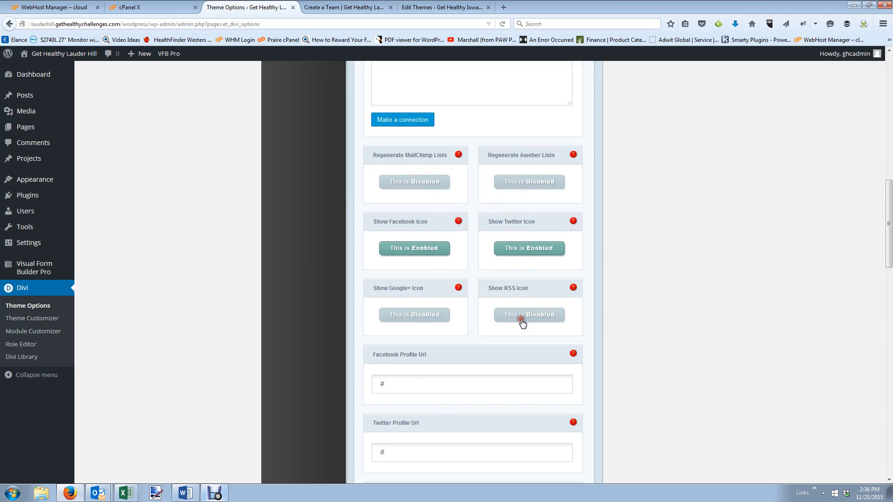
{"action": "scroll", "coordinate": [424, 313], "scroll_direction": "down", "scroll_amount": 2}
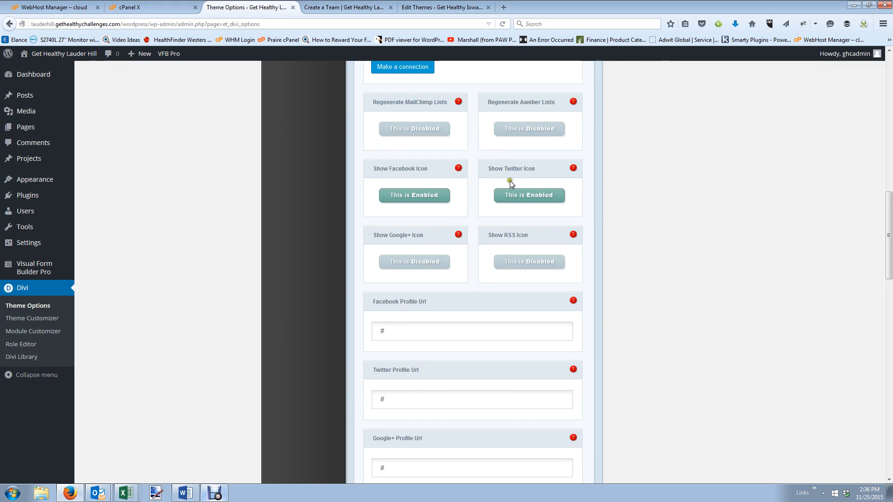
{"action": "left_click", "coordinate": [521, 201]}
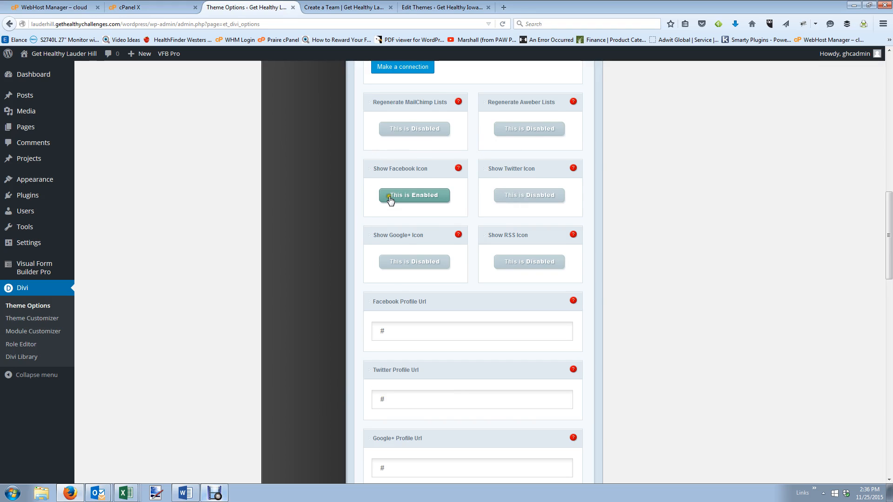
{"action": "scroll", "coordinate": [441, 343], "scroll_direction": "down", "scroll_amount": 15}
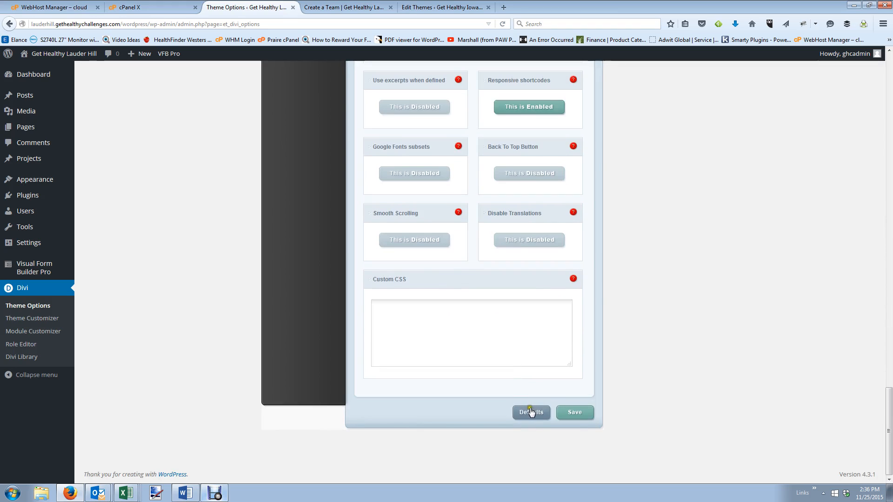
{"action": "left_click", "coordinate": [568, 412]}
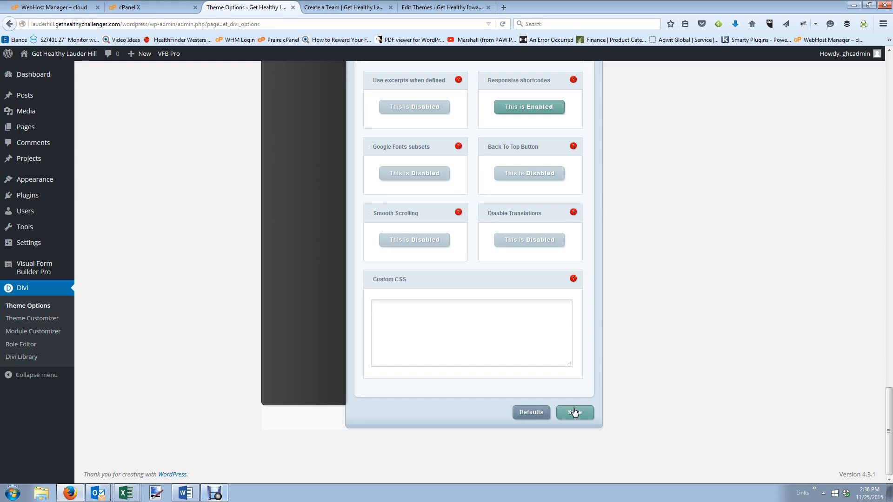
{"action": "left_click", "coordinate": [372, 7]}
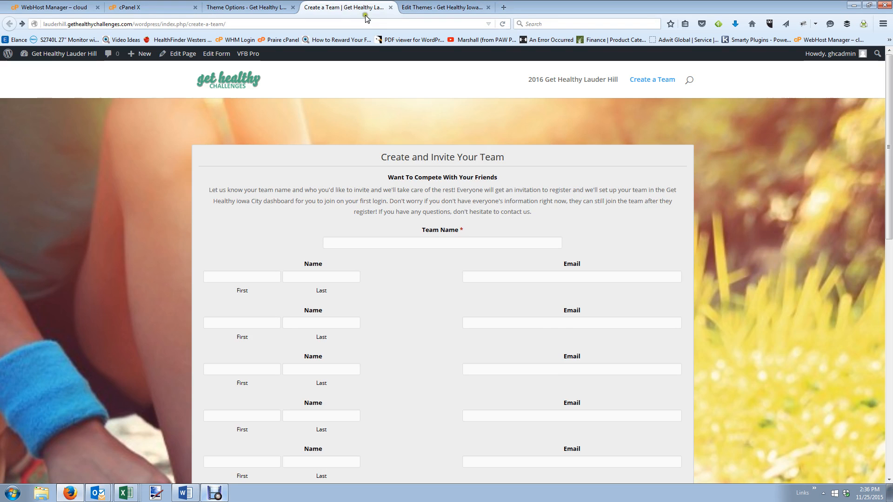
Open the Iowa City homepage via Visit Site in a new tab and close the footer editor tab.
{"action": "left_click", "coordinate": [451, 6]}
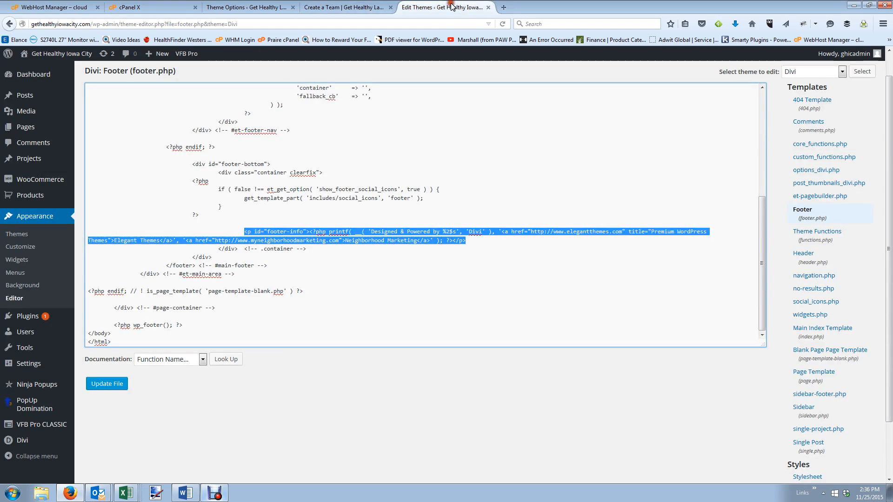
{"action": "scroll", "coordinate": [349, 65], "scroll_direction": "up", "scroll_amount": 1}
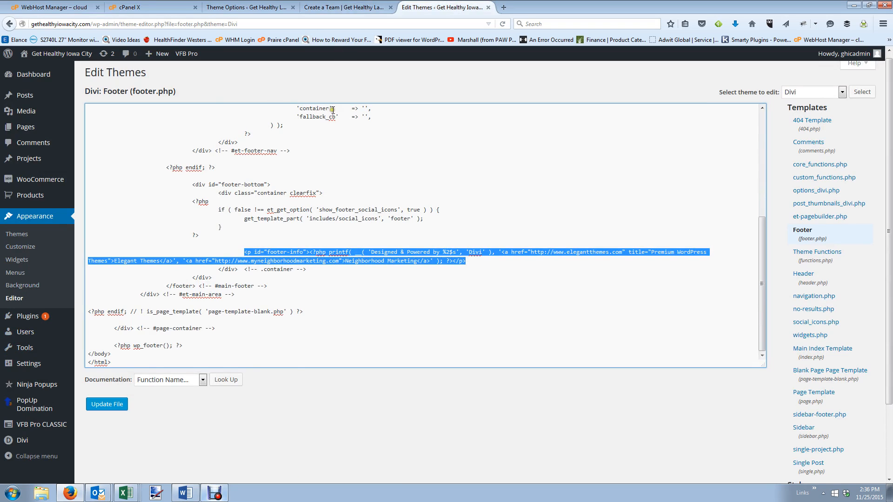
{"action": "right_click", "coordinate": [49, 67]}
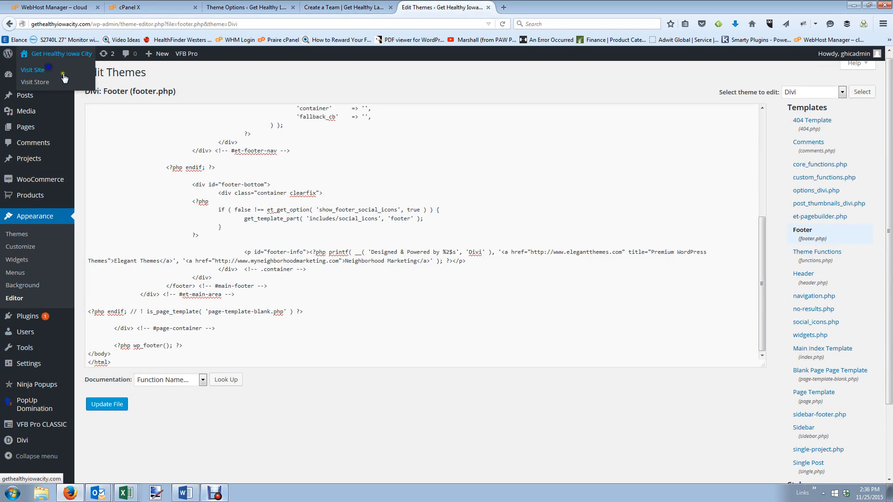
{"action": "left_click", "coordinate": [76, 72]}
{"action": "left_click", "coordinate": [522, 7]}
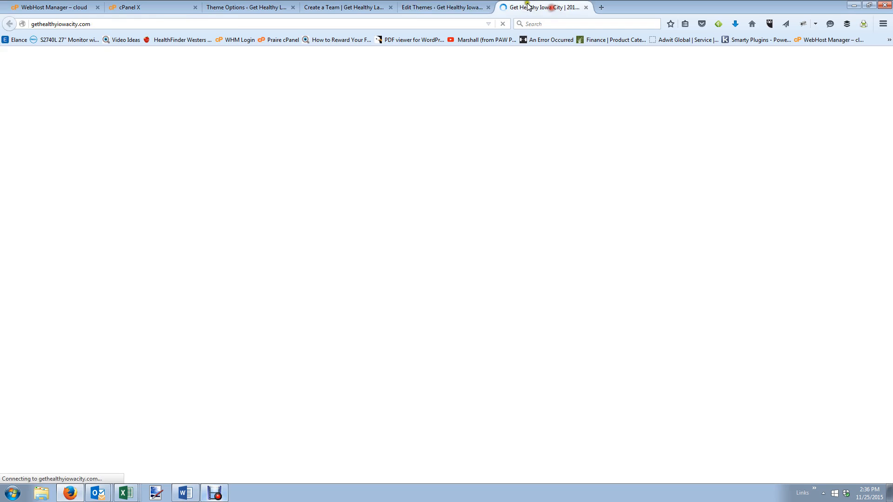
{"action": "left_click", "coordinate": [488, 7]}
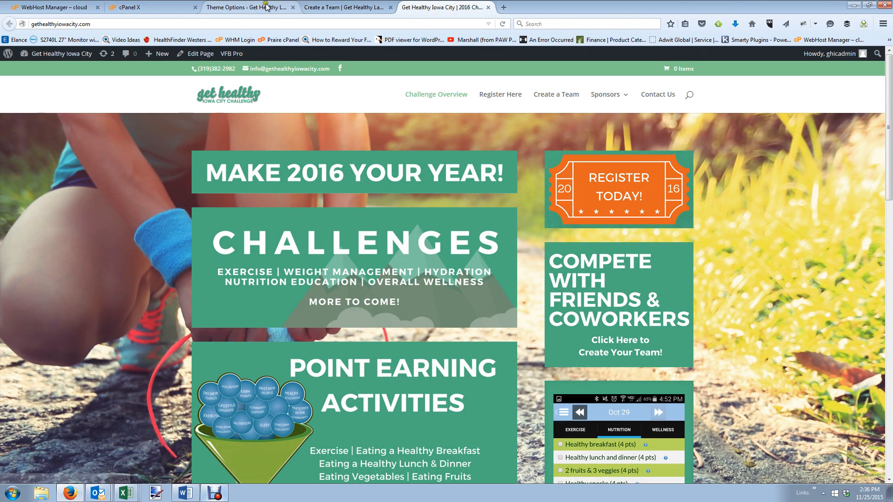
{"action": "left_click", "coordinate": [263, 6]}
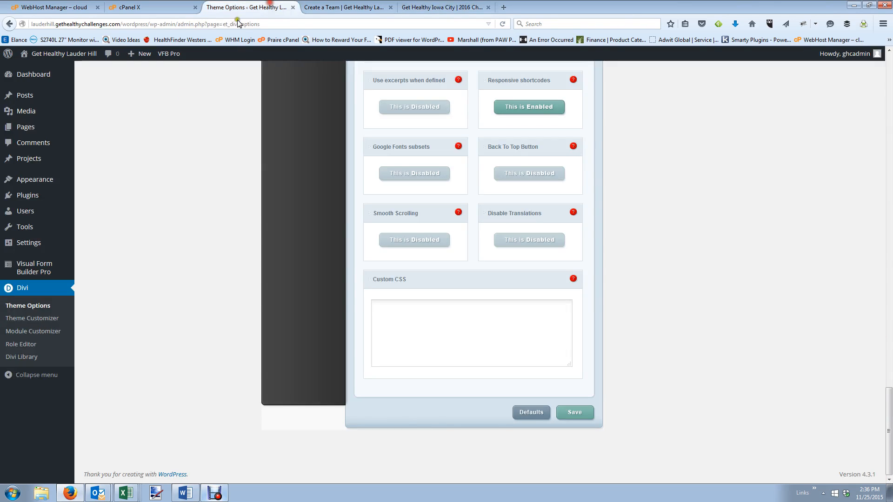
{"action": "left_click", "coordinate": [34, 178]}
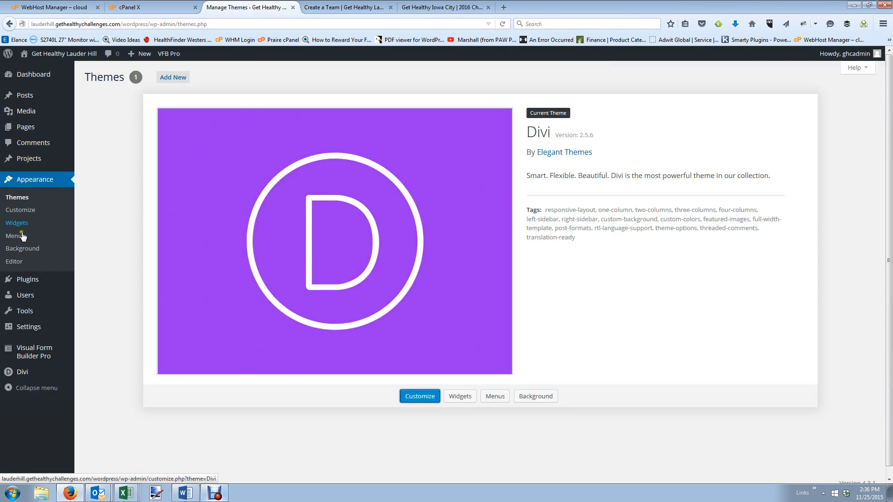
{"action": "left_click", "coordinate": [19, 236]}
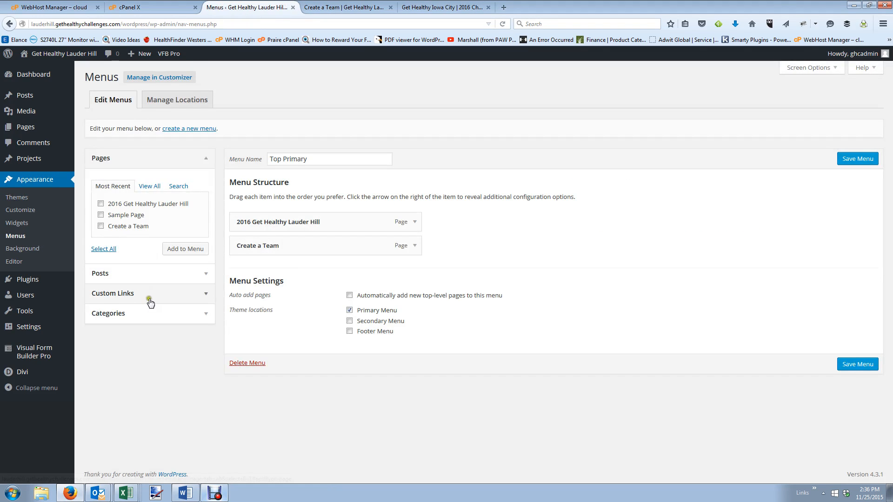
{"action": "left_click", "coordinate": [160, 297]}
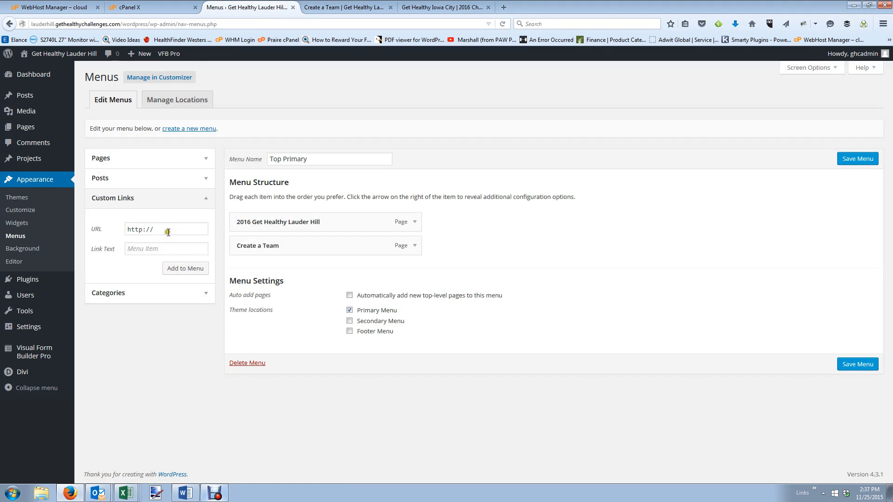
{"action": "left_click", "coordinate": [165, 250]}
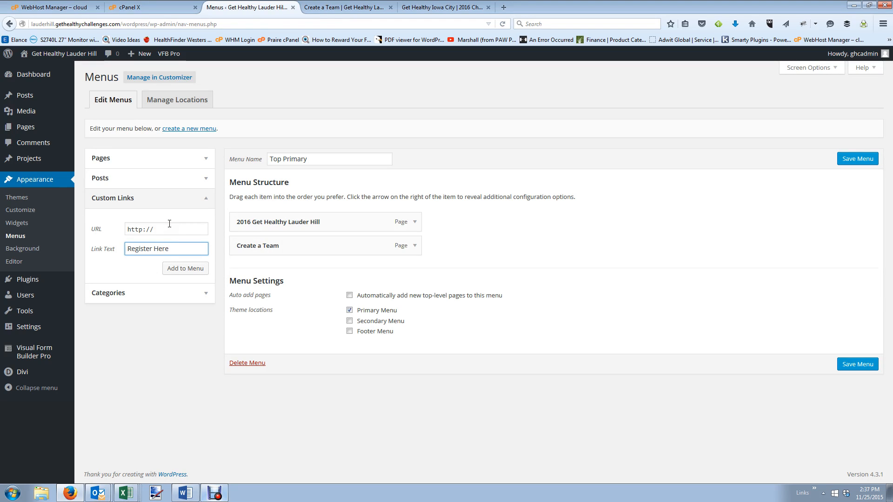
{"action": "left_click_drag", "start_coordinate": [164, 229], "coordinate": [57, 230]}
{"action": "left_click", "coordinate": [186, 272]}
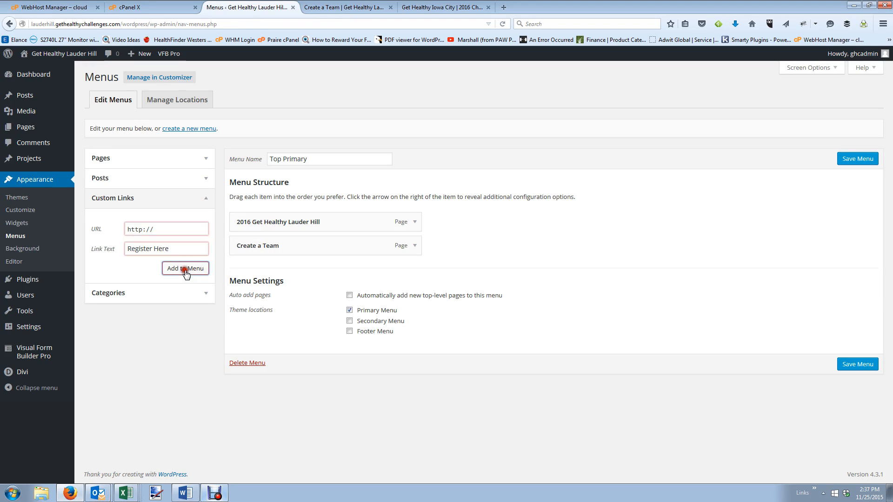
{"action": "left_click", "coordinate": [159, 228]}
{"action": "type", "text": "www.geth"}
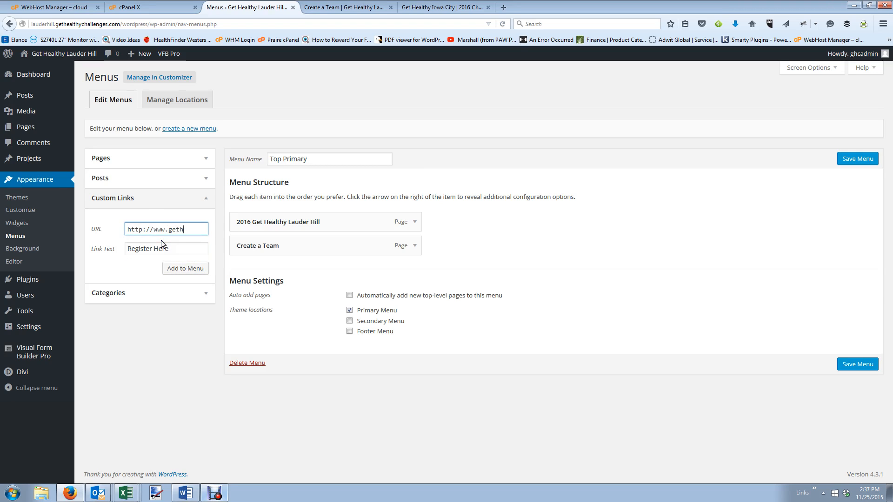
{"action": "type", "text": "ealthychallen"}
{"action": "type", "text": "ges.com"}
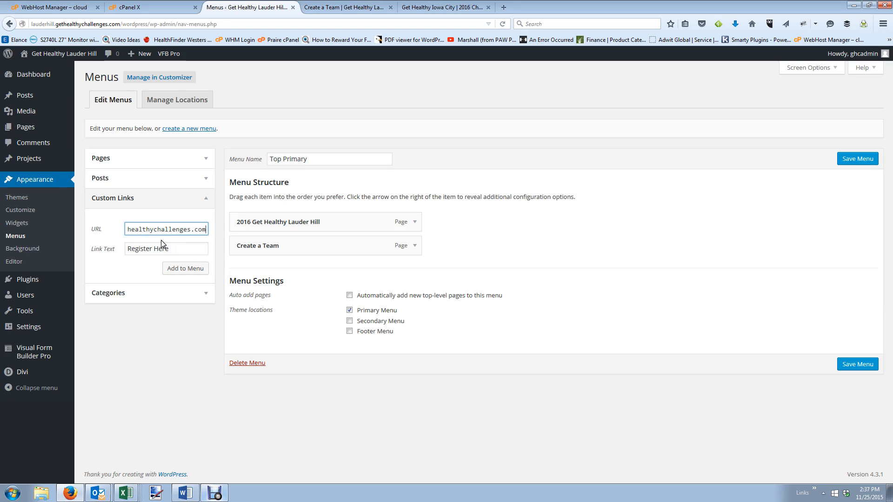
{"action": "left_click", "coordinate": [176, 272]}
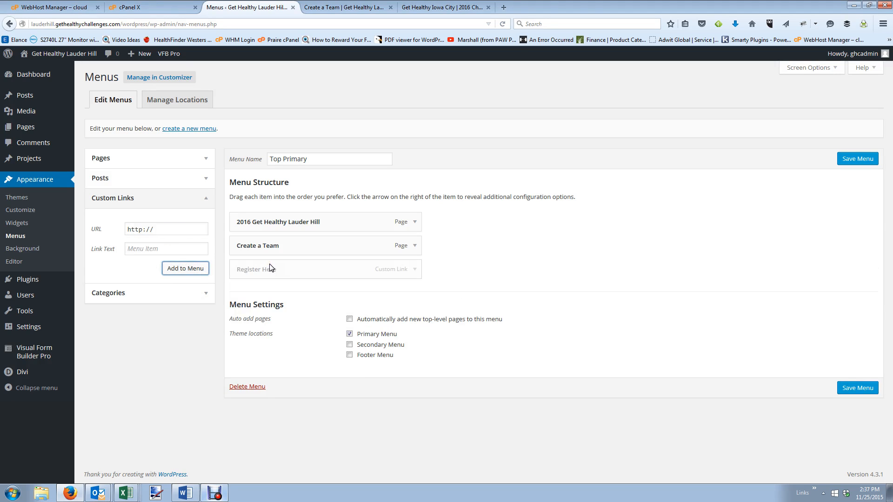
{"action": "left_click", "coordinate": [862, 390]}
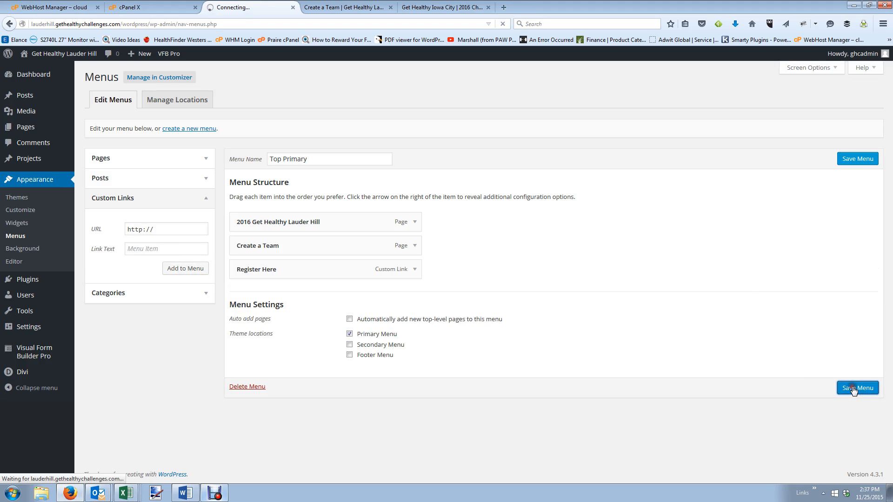
Reload the Create a Team page to see the new Register Here menu link.
{"action": "left_click", "coordinate": [320, 8]}
{"action": "left_click", "coordinate": [502, 23]}
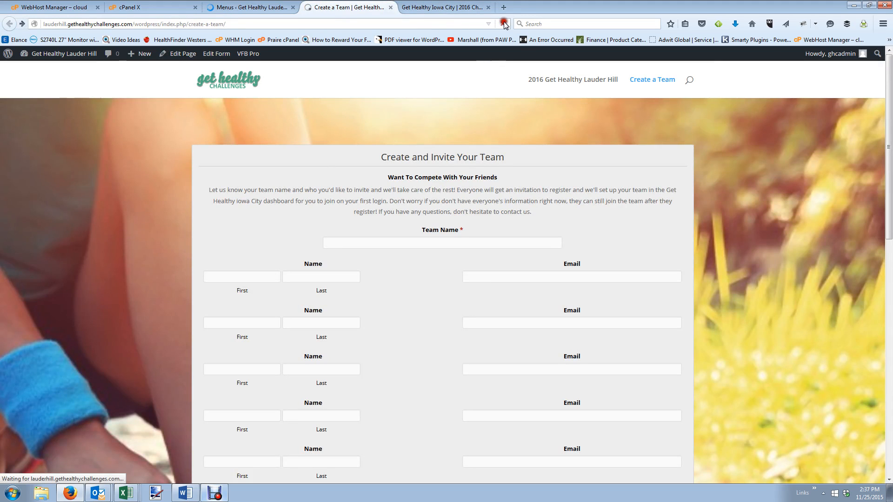
{"action": "left_click", "coordinate": [438, 6]}
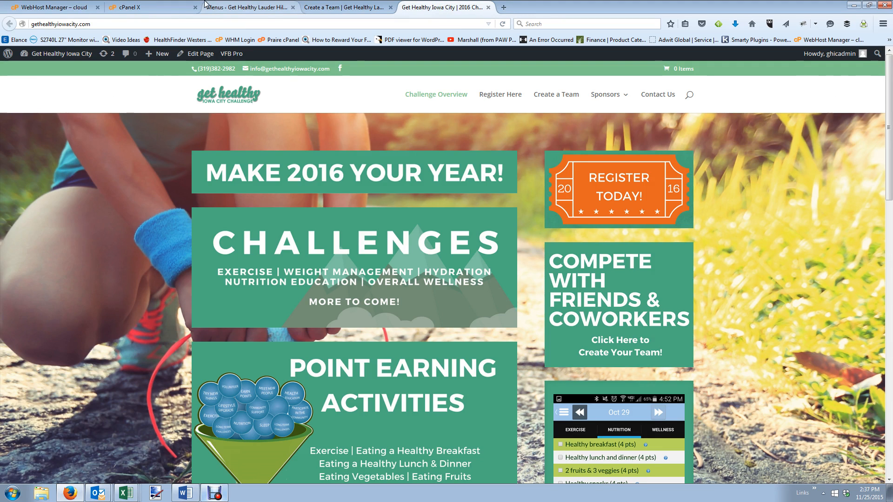
{"action": "left_click", "coordinate": [277, 14]}
Move Register Here above Create a Team, save the menu, and open the Pages list.
{"action": "left_click_drag", "start_coordinate": [293, 288], "coordinate": [285, 262]}
{"action": "left_click", "coordinate": [856, 408]}
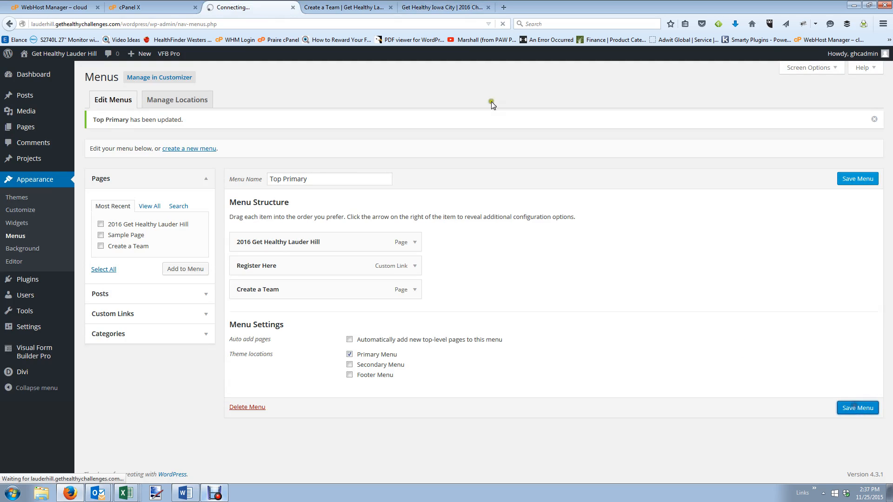
{"action": "left_click", "coordinate": [344, 7]}
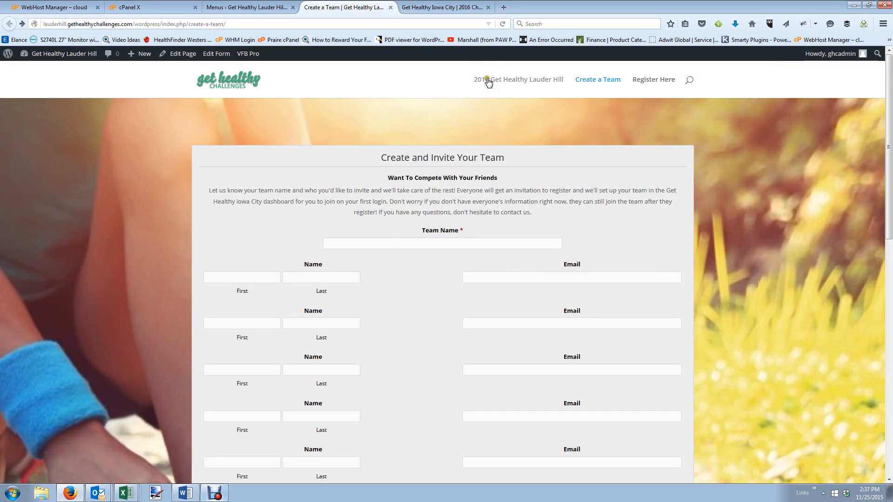
{"action": "left_click", "coordinate": [247, 7]}
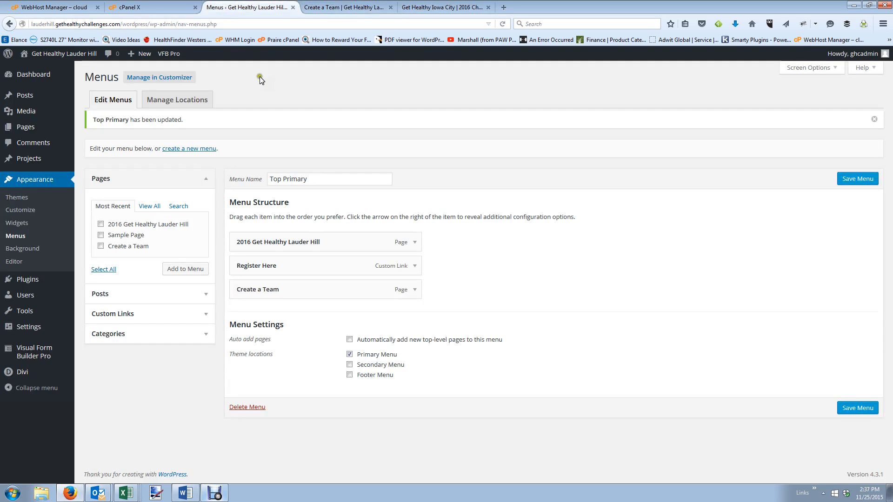
{"action": "left_click", "coordinate": [27, 127]}
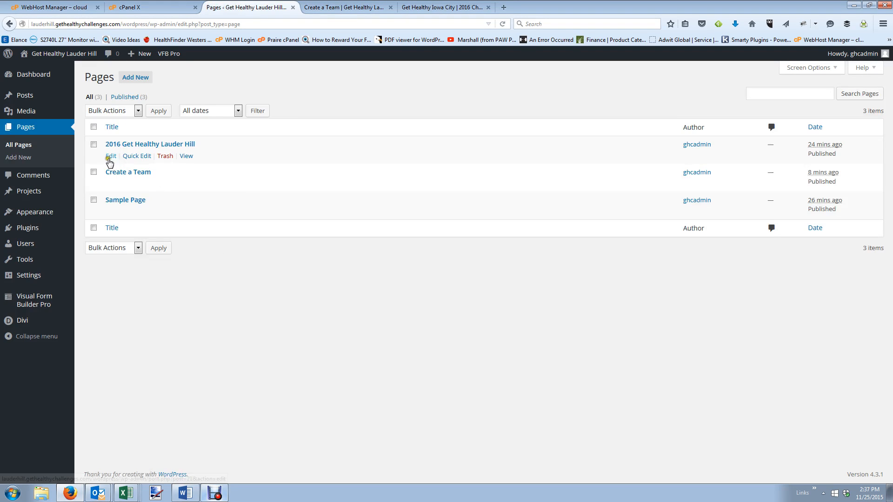
Set the woman-running photo as the section background on the 2016 Get Healthy Lauder Hill page.
{"action": "left_click", "coordinate": [112, 157]}
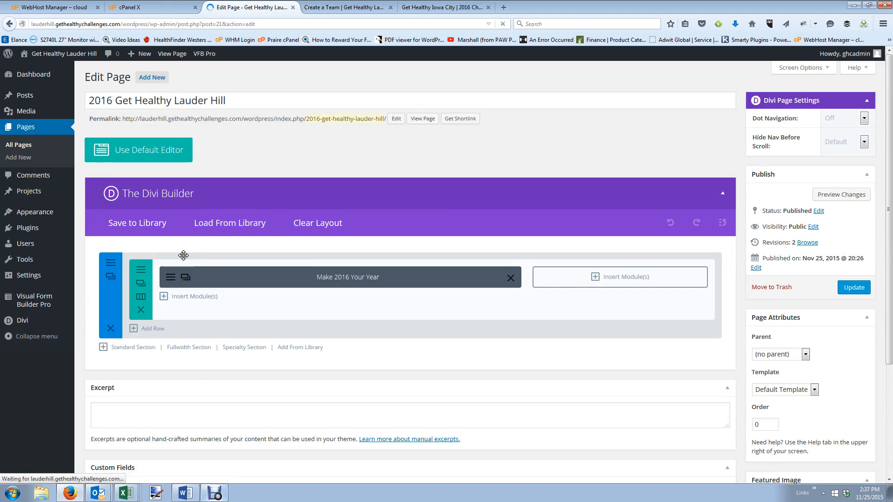
{"action": "left_click", "coordinate": [115, 264]}
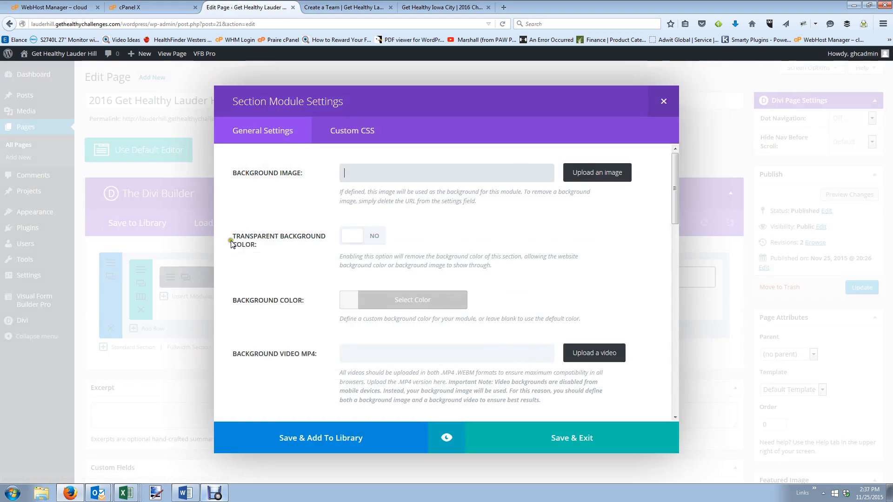
{"action": "left_click", "coordinate": [599, 184]}
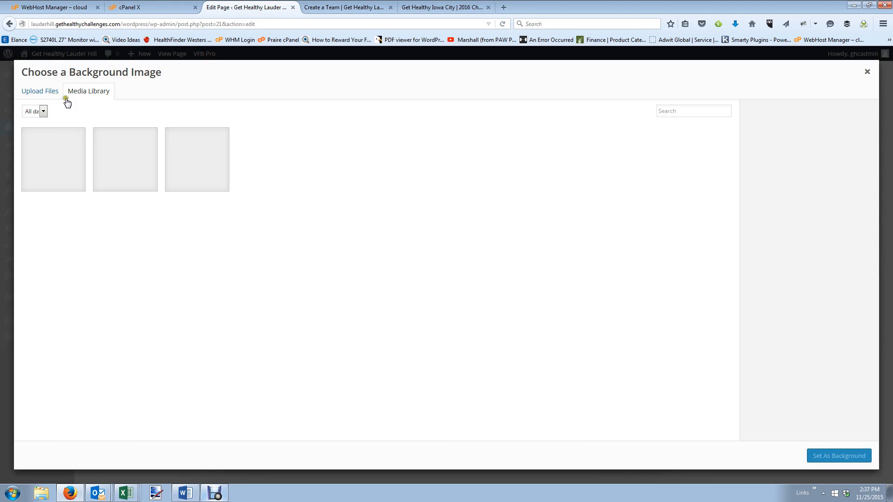
{"action": "left_click", "coordinate": [60, 163]}
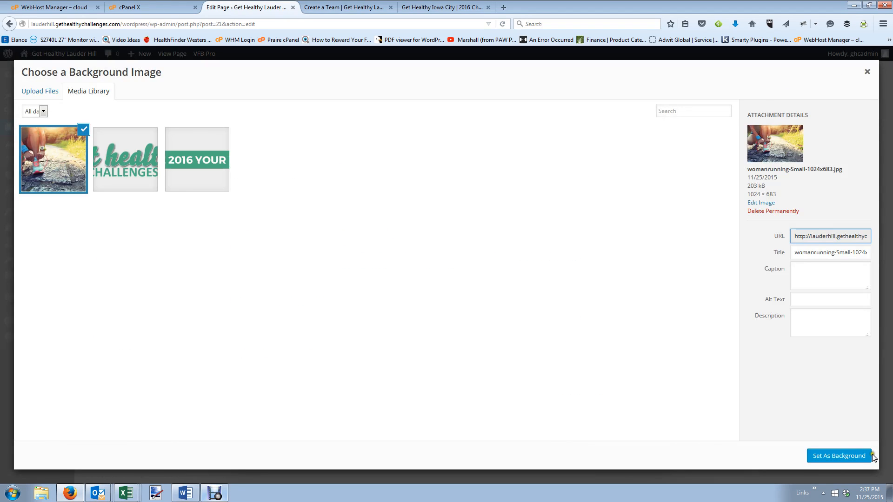
{"action": "left_click", "coordinate": [828, 456]}
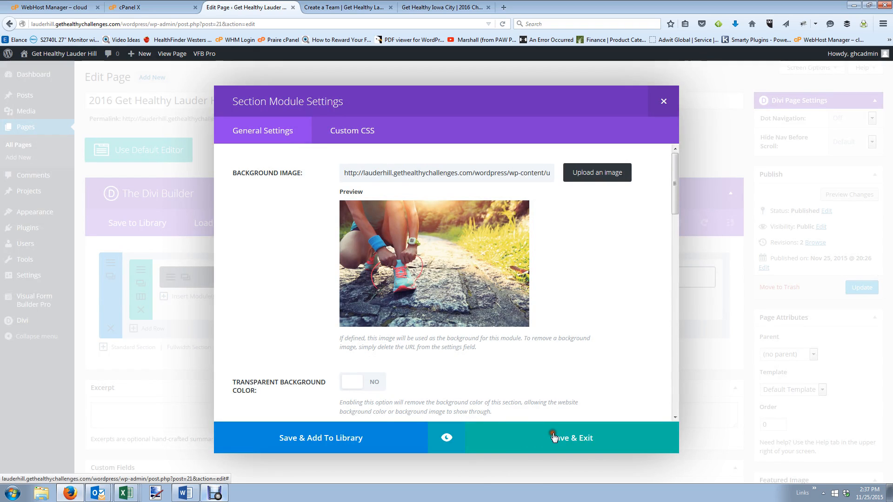
{"action": "left_click", "coordinate": [565, 442]}
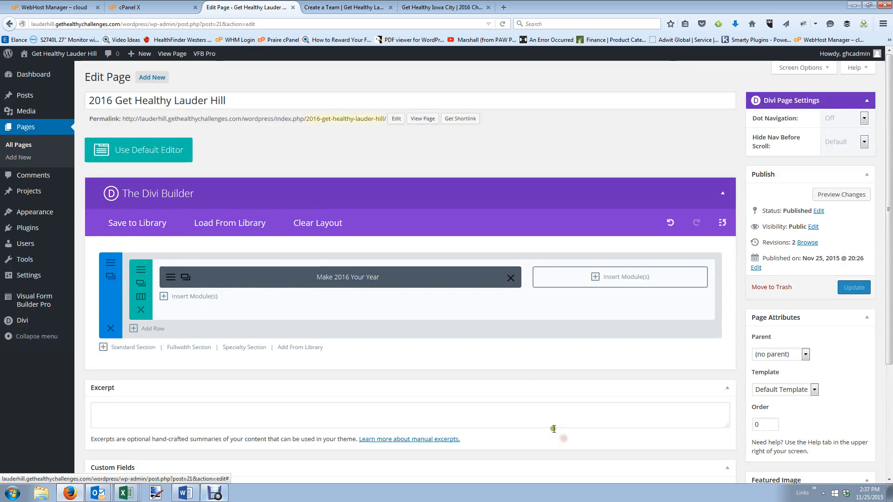
Close the Create a Team tab and return to the Divi Builder's left column.
{"action": "left_click", "coordinate": [324, 7]}
{"action": "left_click", "coordinate": [437, 7]}
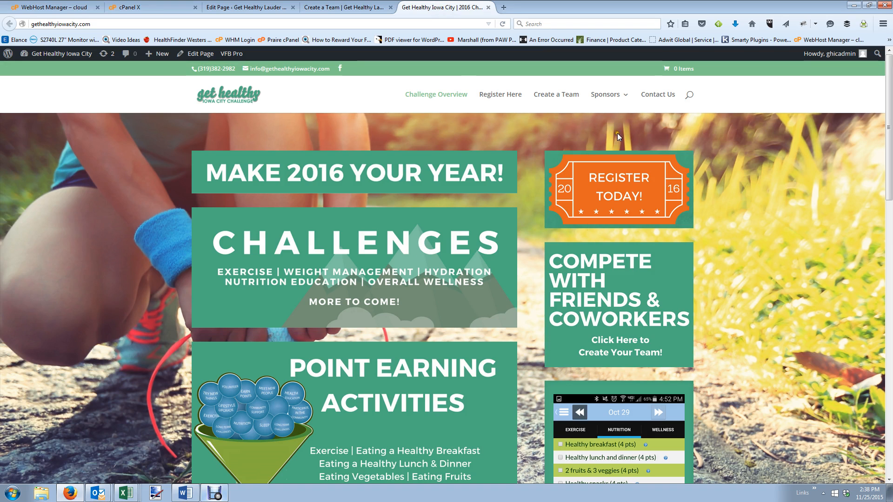
{"action": "mouse_move", "coordinate": [605, 97]}
{"action": "left_click", "coordinate": [385, 7]}
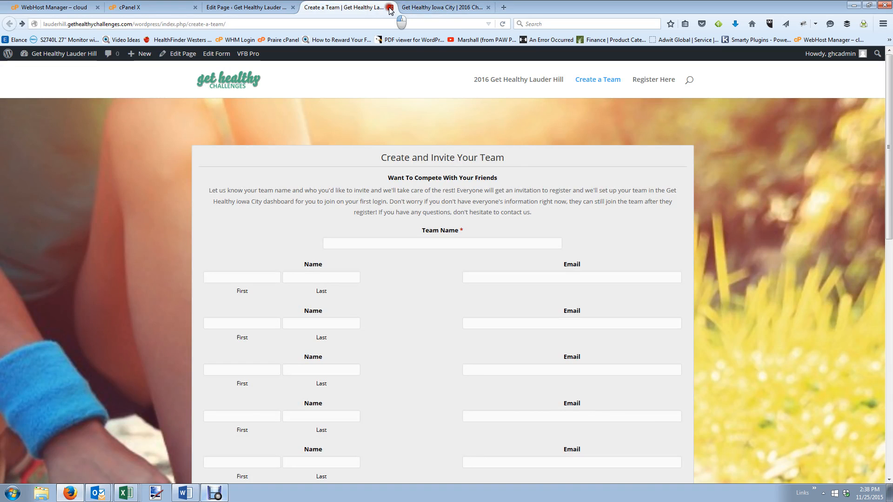
{"action": "left_click", "coordinate": [390, 8]}
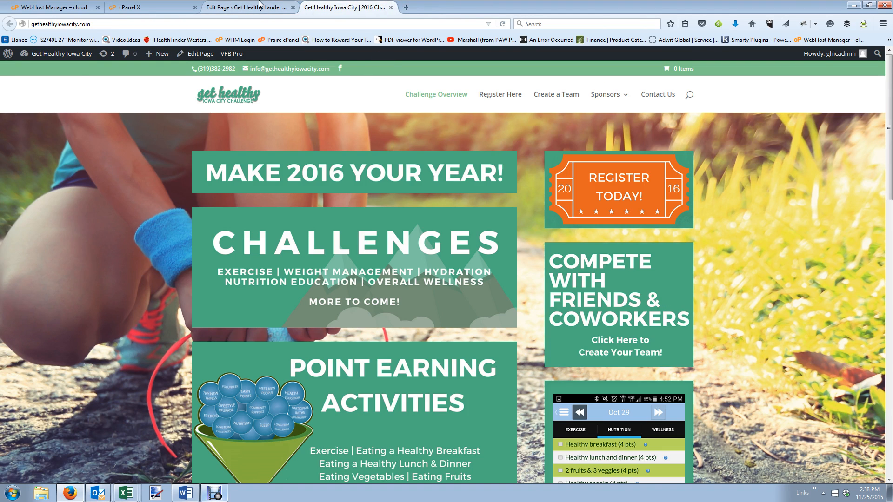
{"action": "left_click", "coordinate": [260, 6]}
{"action": "left_click", "coordinate": [198, 298]}
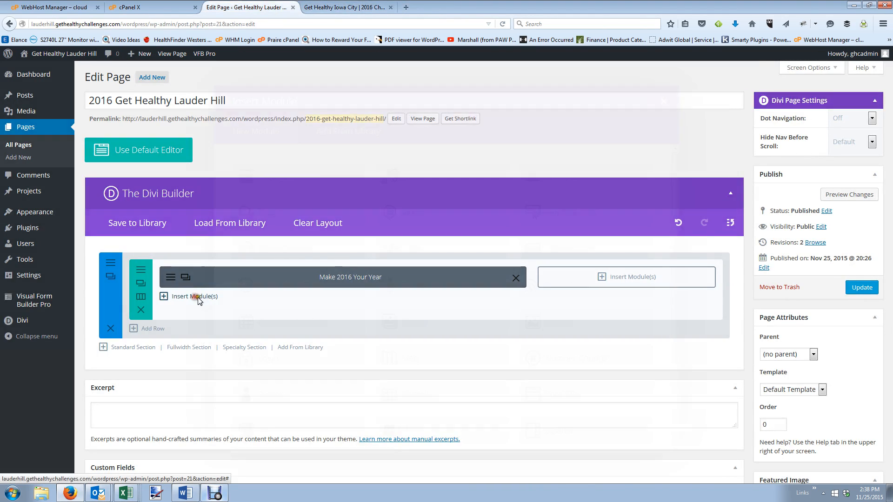
Add an image module in the left column using the uploaded Challenges.png image.
{"action": "scroll", "coordinate": [553, 370], "scroll_direction": "down", "scroll_amount": 3}
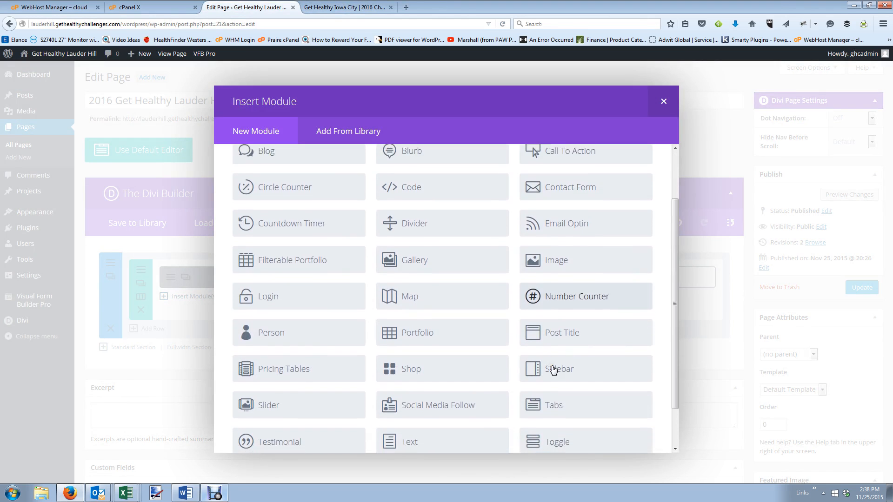
{"action": "scroll", "coordinate": [554, 369], "scroll_direction": "down", "scroll_amount": 2}
{"action": "scroll", "coordinate": [553, 382], "scroll_direction": "up", "scroll_amount": 3}
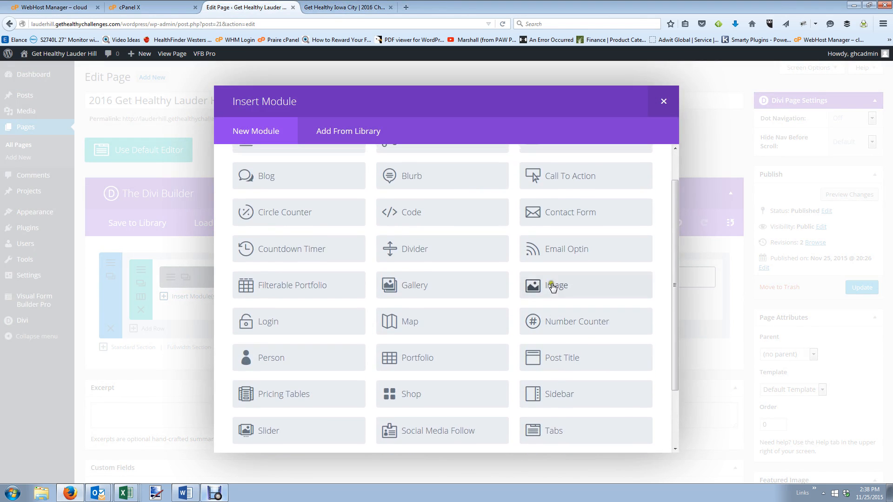
{"action": "left_click", "coordinate": [552, 287]}
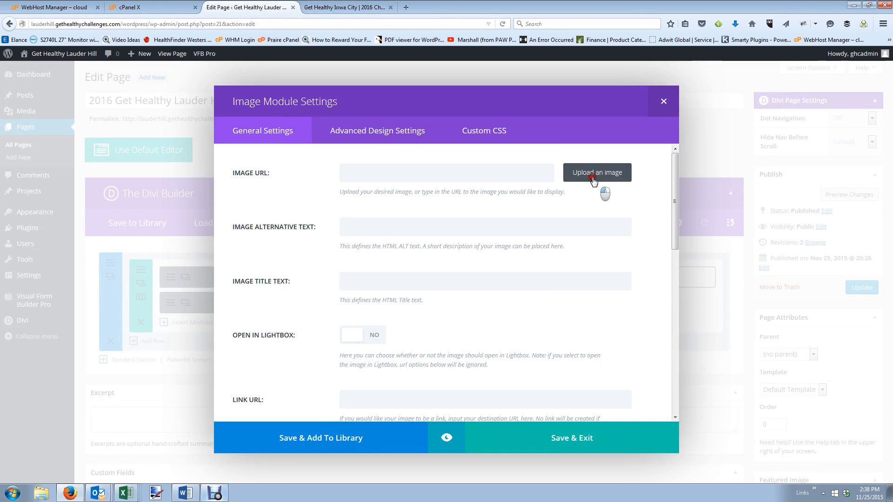
{"action": "left_click", "coordinate": [594, 179]}
{"action": "left_click", "coordinate": [52, 92]}
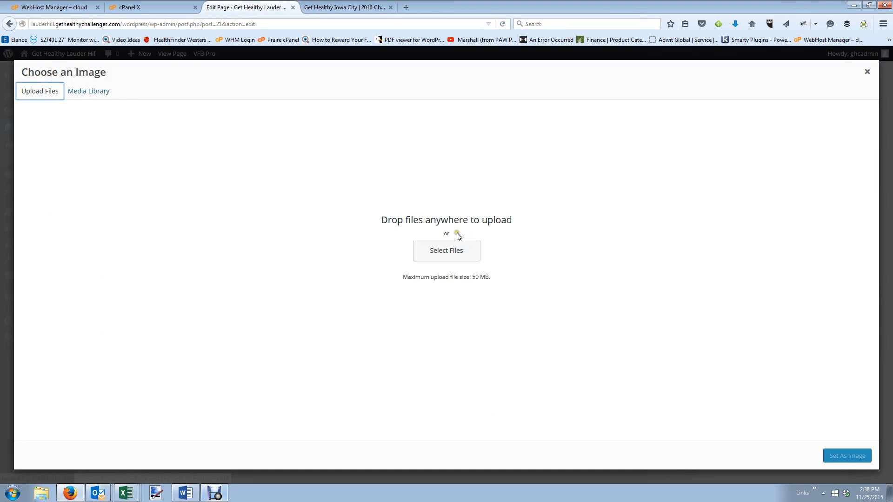
{"action": "left_click", "coordinate": [455, 250]}
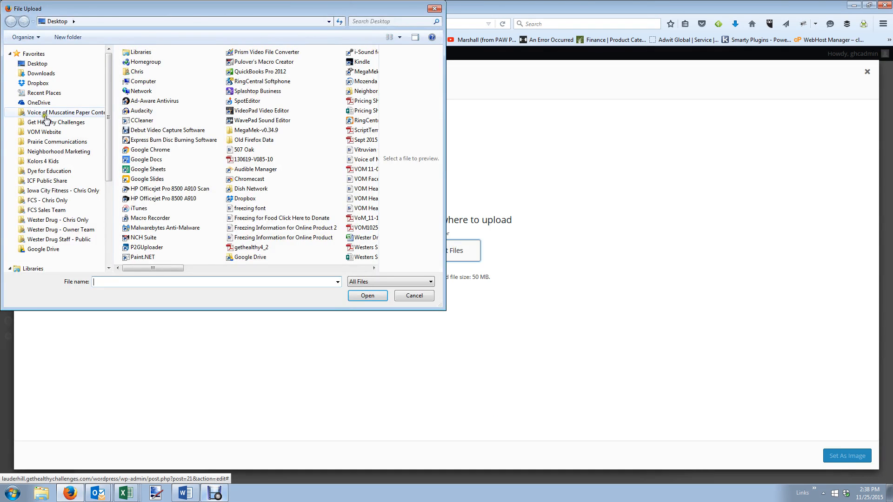
{"action": "left_click", "coordinate": [44, 113]}
{"action": "left_click", "coordinate": [45, 124]}
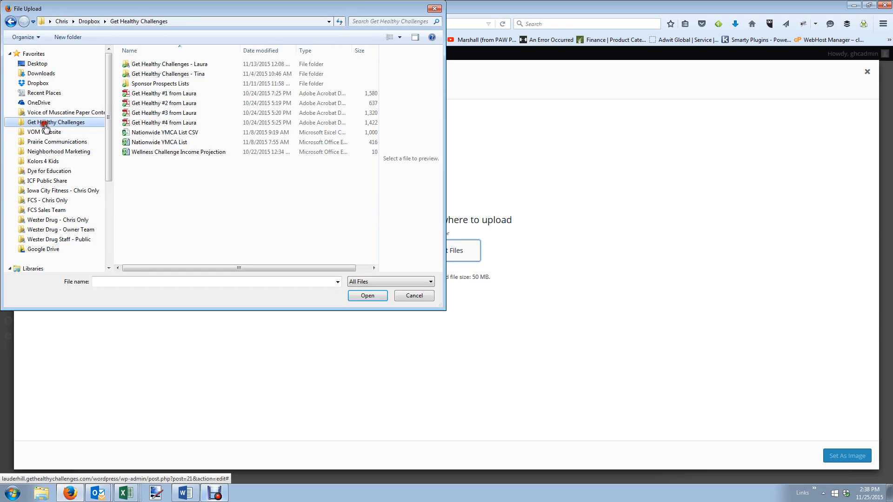
{"action": "double_click", "coordinate": [139, 65]}
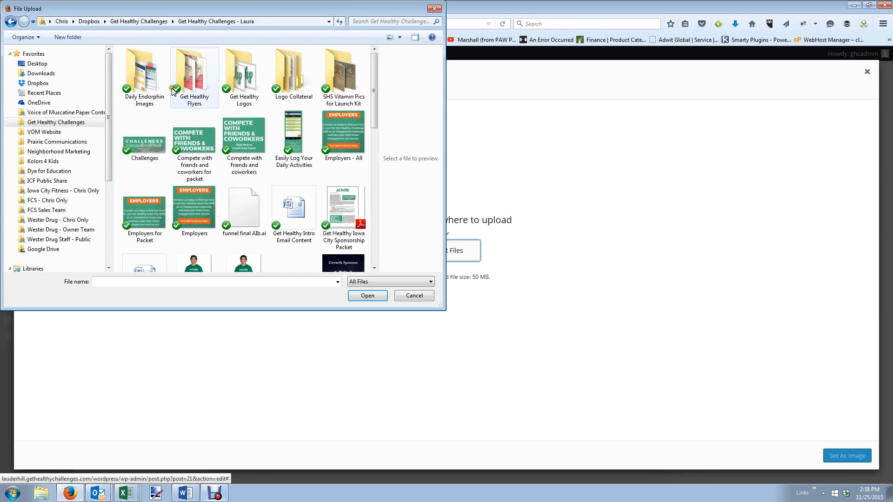
{"action": "double_click", "coordinate": [148, 145]}
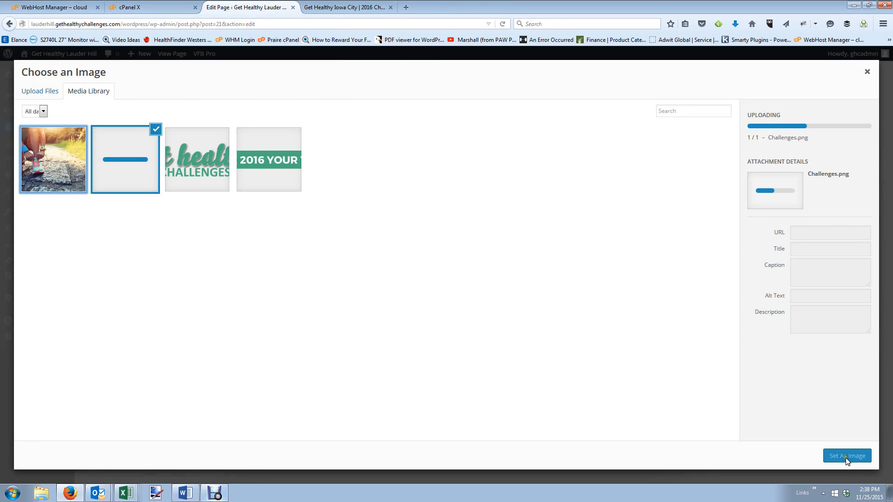
{"action": "left_click", "coordinate": [845, 458]}
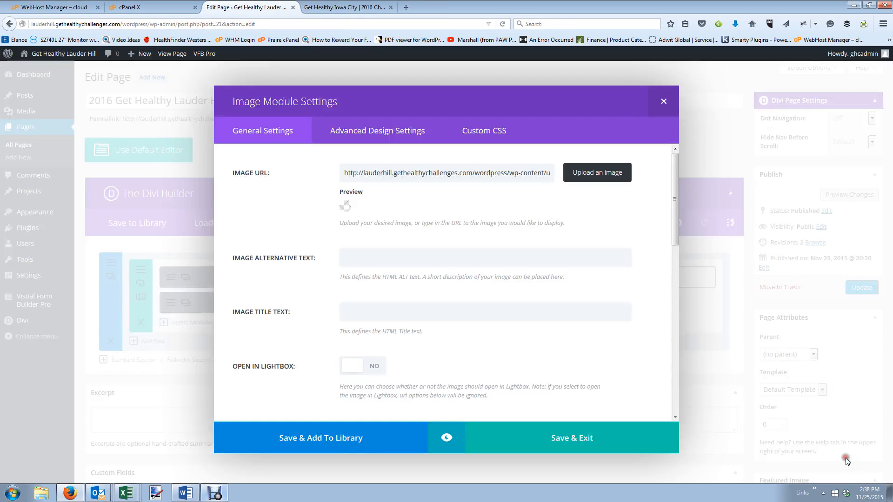
Give the image No Animation, Center alignment and admin label 'Challenges Image', then save.
{"action": "scroll", "coordinate": [361, 353], "scroll_direction": "down", "scroll_amount": 6}
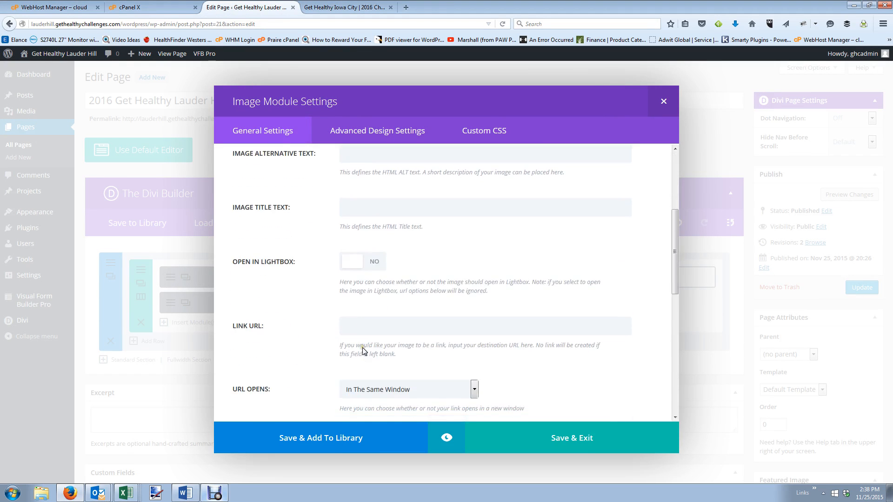
{"action": "left_click", "coordinate": [390, 332]}
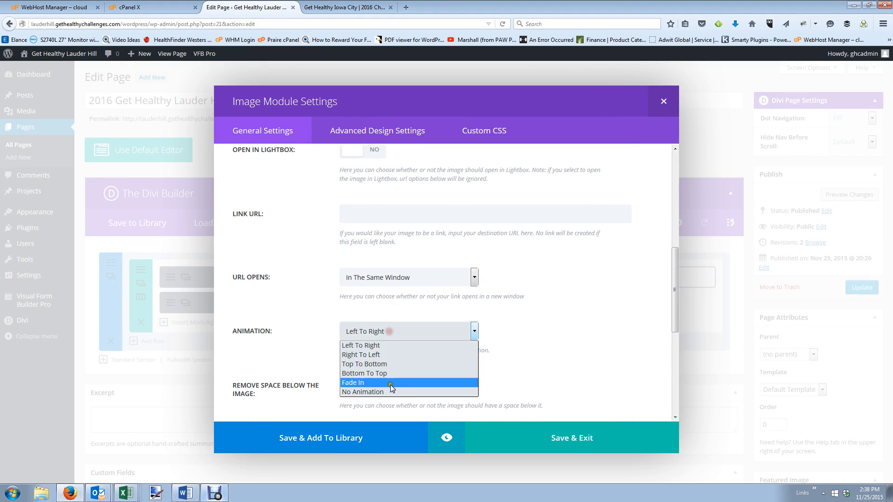
{"action": "left_click", "coordinate": [390, 390]}
{"action": "scroll", "coordinate": [350, 369], "scroll_direction": "down", "scroll_amount": 3}
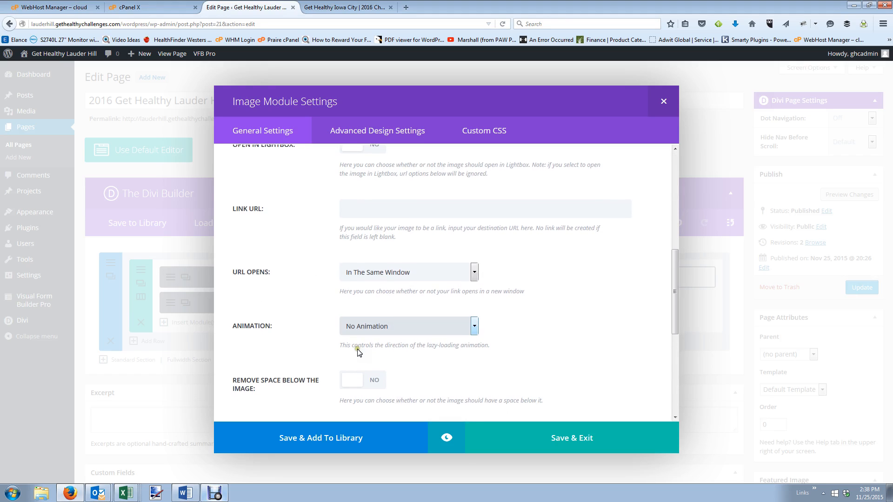
{"action": "left_click", "coordinate": [373, 311]}
{"action": "left_click", "coordinate": [382, 343]}
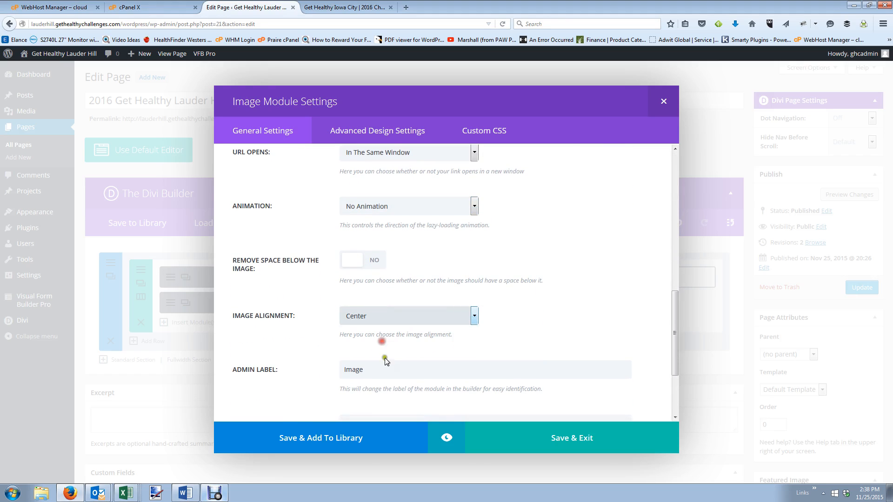
{"action": "double_click", "coordinate": [367, 370]}
{"action": "type", "text": "Challenges"}
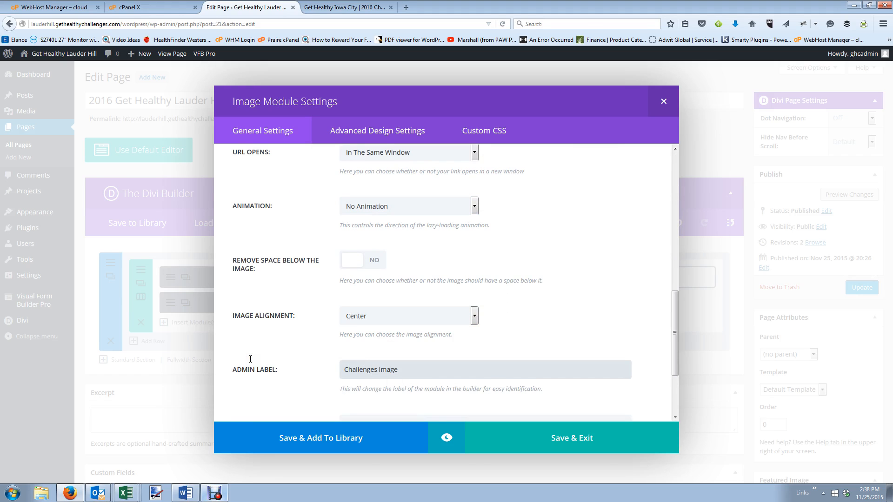
{"action": "key", "text": "Return"}
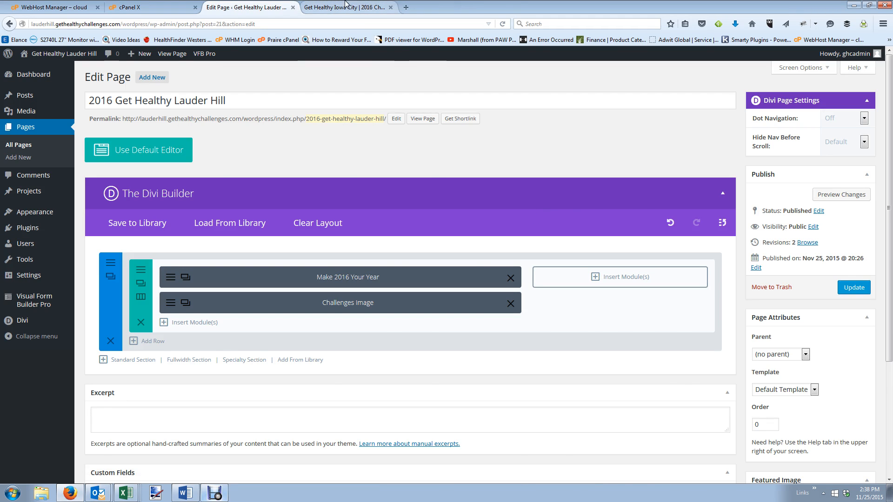
Check the live Iowa City site, then start a new module in the right column.
{"action": "left_click", "coordinate": [321, 7]}
{"action": "left_click", "coordinate": [281, 9]}
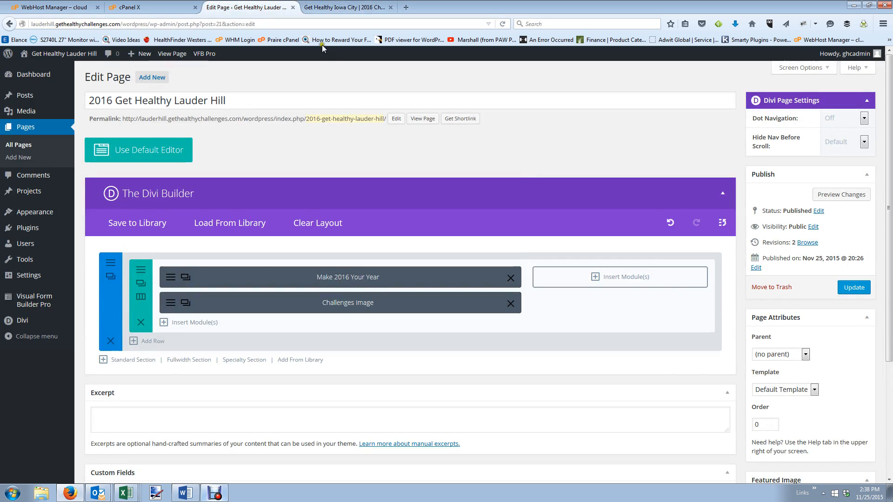
{"action": "left_click", "coordinate": [623, 274]}
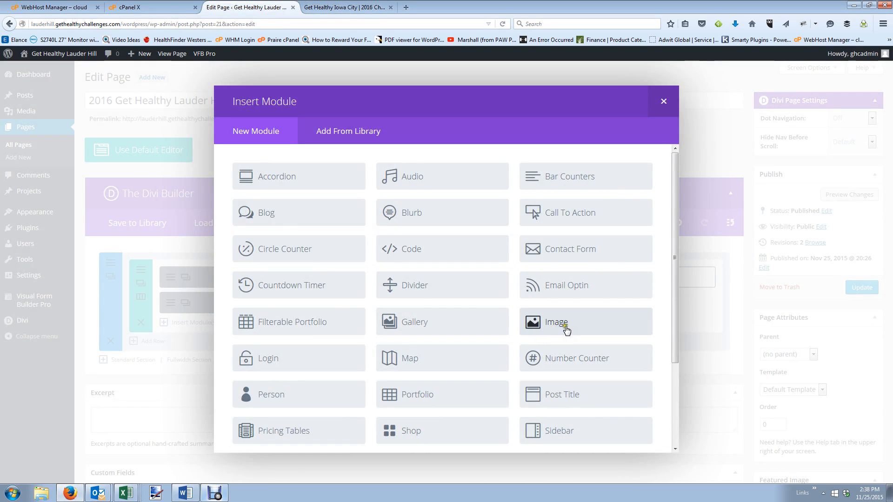
Upload Register Today Ticket.png and set it as the new image module's picture.
{"action": "left_click", "coordinate": [565, 328]}
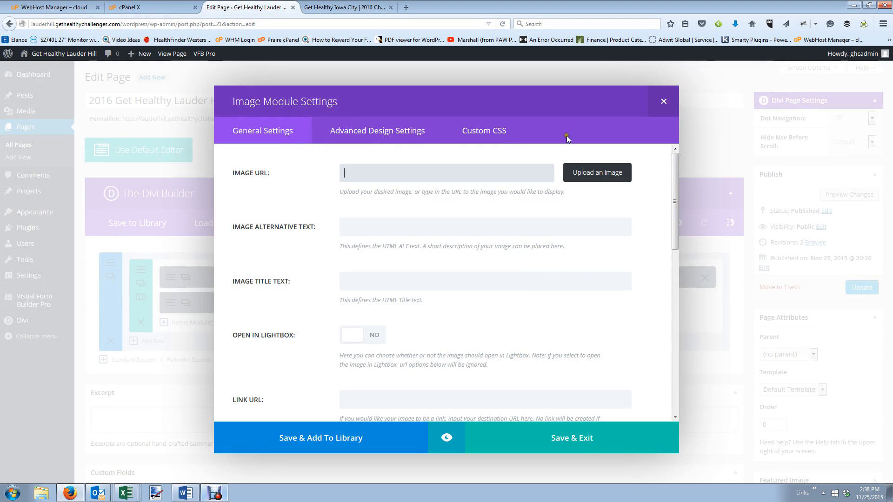
{"action": "left_click", "coordinate": [587, 173]}
{"action": "left_click", "coordinate": [54, 92]}
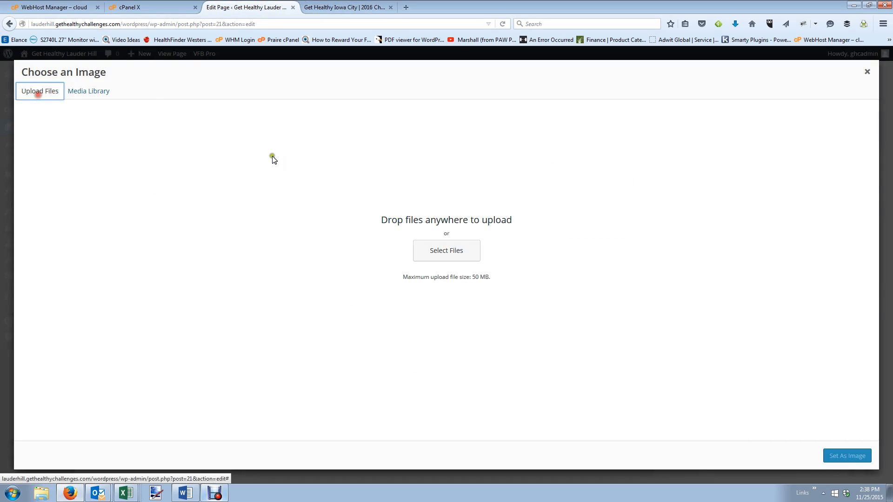
{"action": "left_click", "coordinate": [447, 251]}
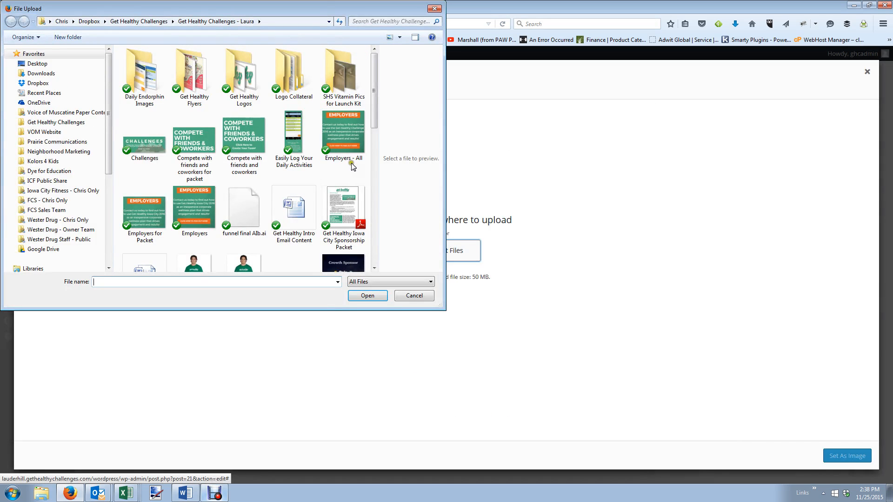
{"action": "left_click", "coordinate": [375, 148]}
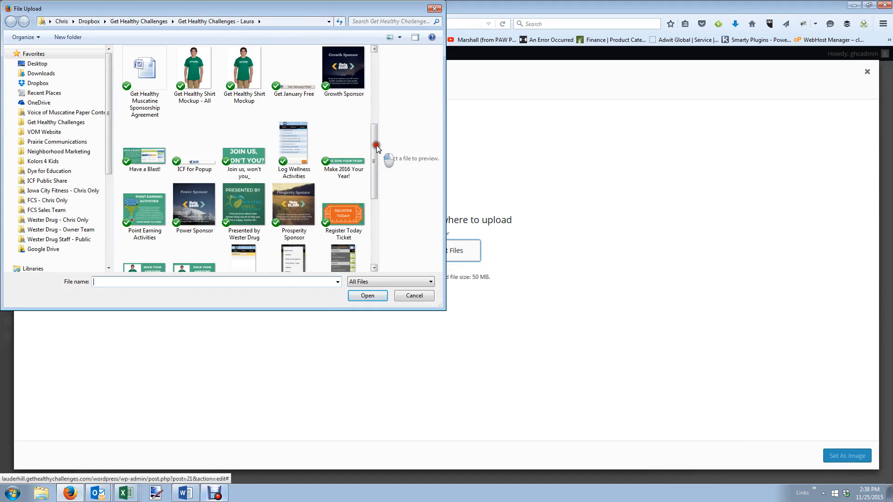
{"action": "scroll", "coordinate": [386, 160], "scroll_direction": "down", "scroll_amount": 1}
{"action": "left_click", "coordinate": [344, 169]}
{"action": "left_click", "coordinate": [364, 297]}
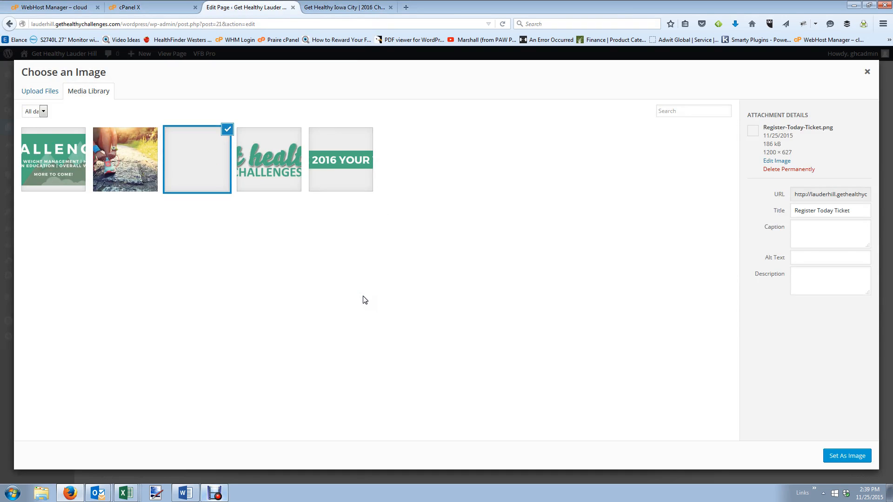
{"action": "left_click", "coordinate": [851, 459]}
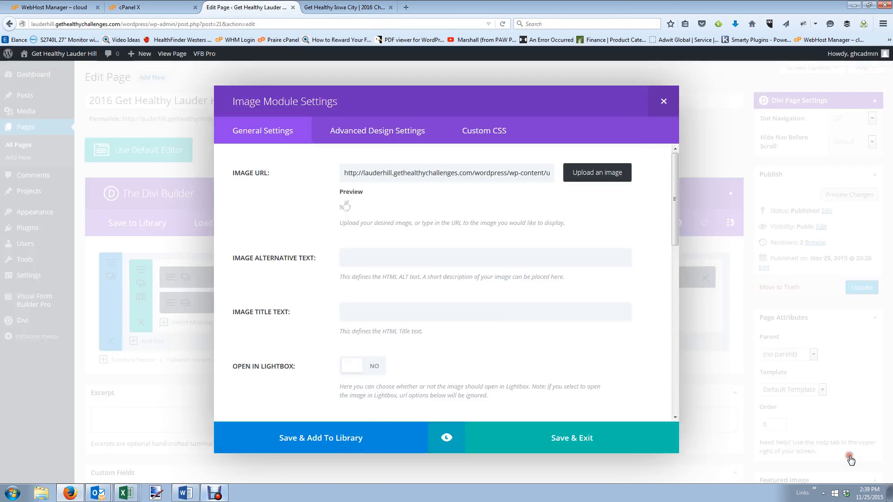
Make the Register Today image's link open in a new tab.
{"action": "scroll", "coordinate": [524, 259], "scroll_direction": "down", "scroll_amount": 3}
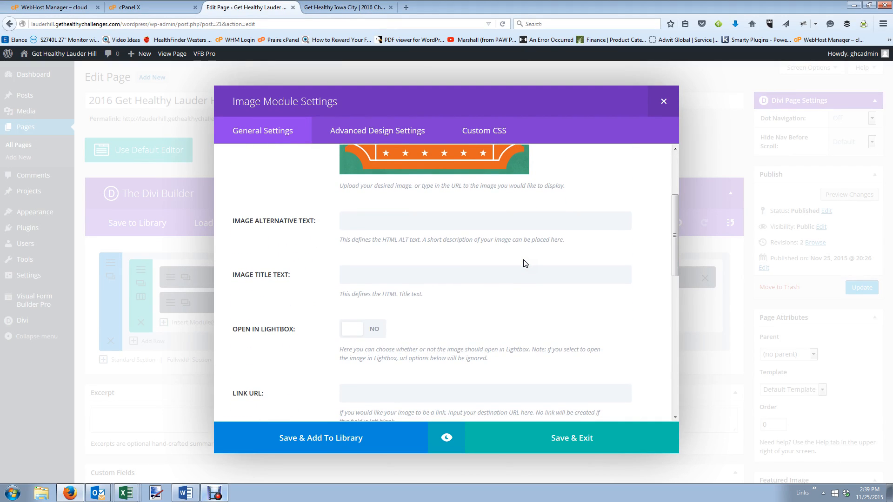
{"action": "scroll", "coordinate": [444, 356], "scroll_direction": "down", "scroll_amount": 1}
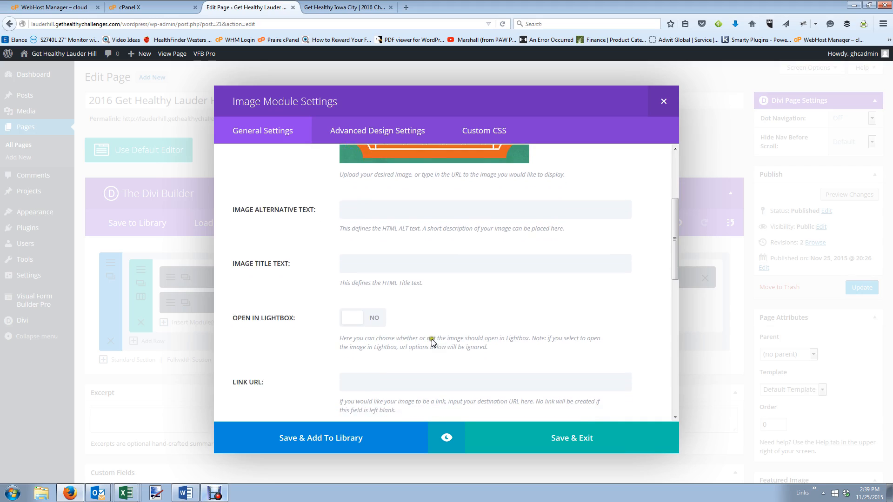
{"action": "left_click", "coordinate": [354, 344]}
{"action": "scroll", "coordinate": [410, 377], "scroll_direction": "down", "scroll_amount": 1}
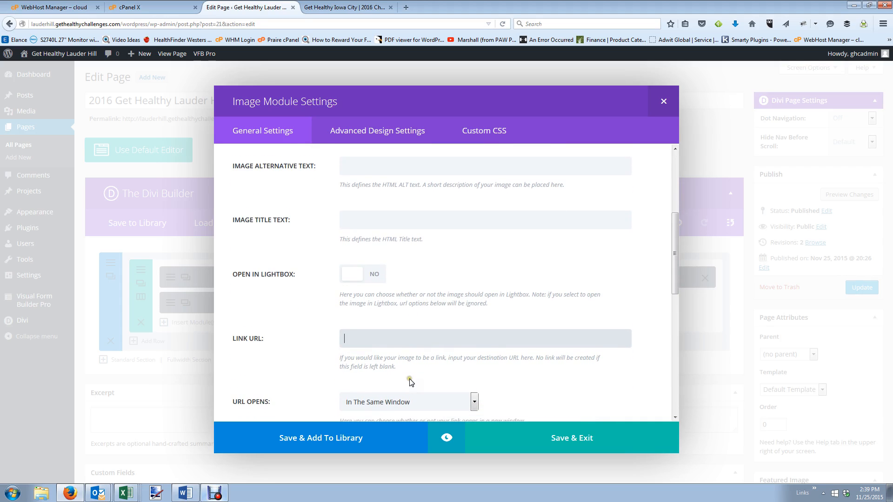
{"action": "left_click", "coordinate": [406, 354]}
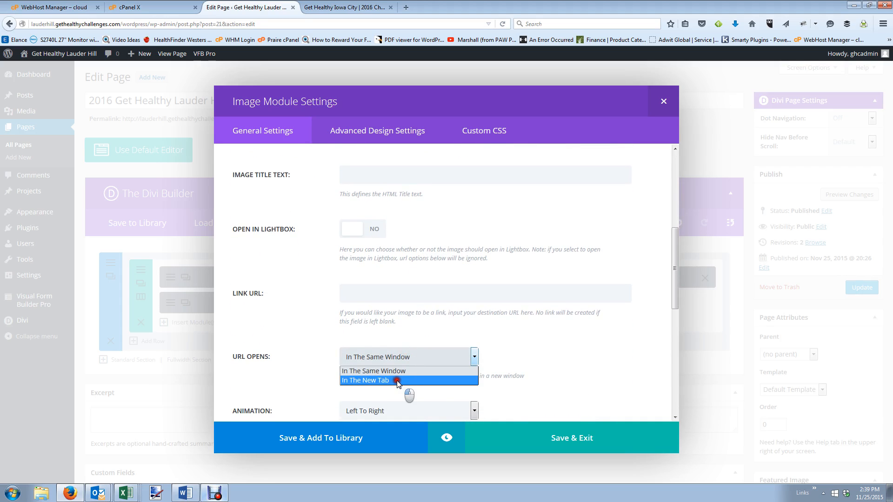
{"action": "left_click", "coordinate": [397, 381]}
Set No Animation, centre the image, label it 'Register Today Image and Link', and update the page.
{"action": "scroll", "coordinate": [466, 400], "scroll_direction": "down", "scroll_amount": 1}
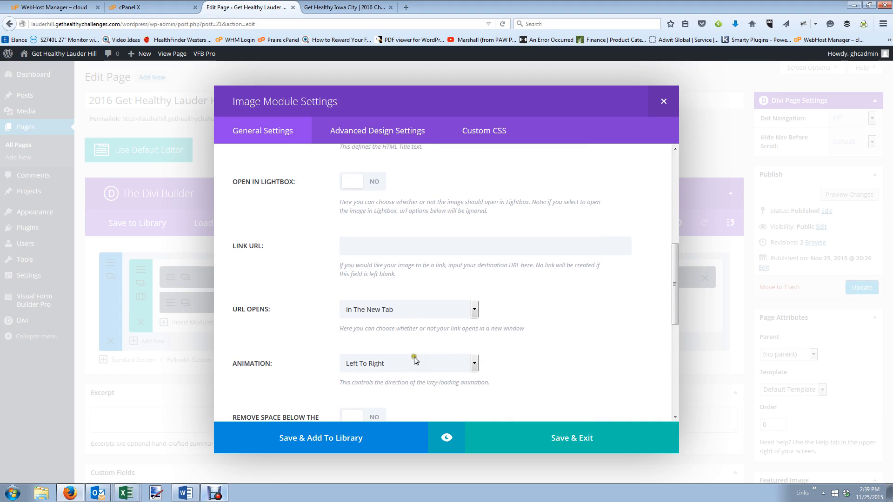
{"action": "left_click", "coordinate": [394, 359]}
{"action": "left_click", "coordinate": [385, 421]}
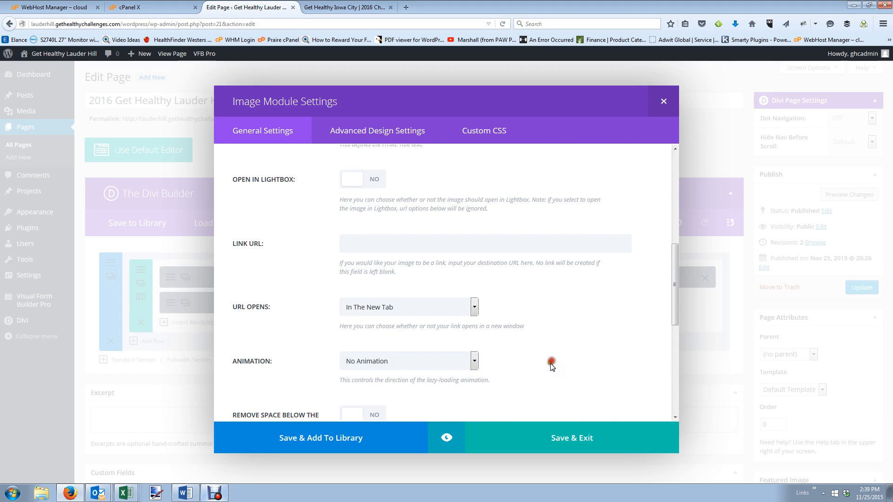
{"action": "scroll", "coordinate": [535, 368], "scroll_direction": "down", "scroll_amount": 5}
{"action": "left_click", "coordinate": [379, 247]}
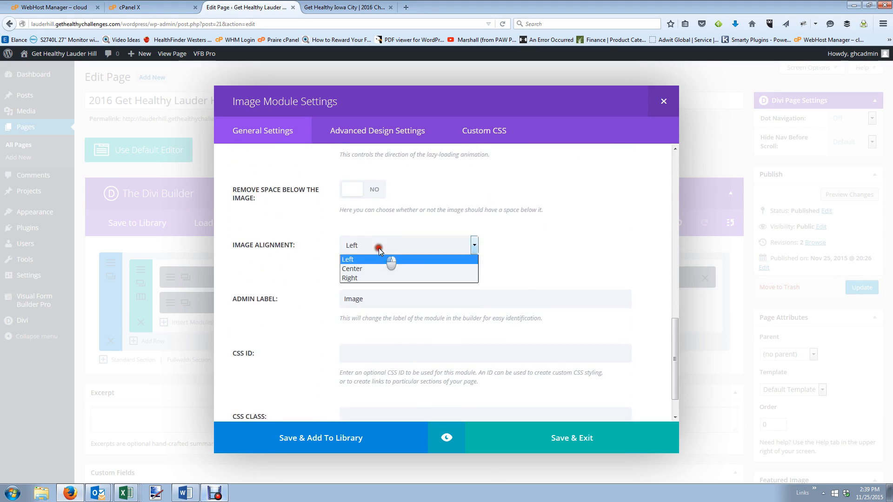
{"action": "left_click", "coordinate": [378, 250]}
{"action": "left_click", "coordinate": [377, 245]}
{"action": "left_click", "coordinate": [372, 269]}
{"action": "left_click_drag", "start_coordinate": [368, 299], "coordinate": [304, 293]}
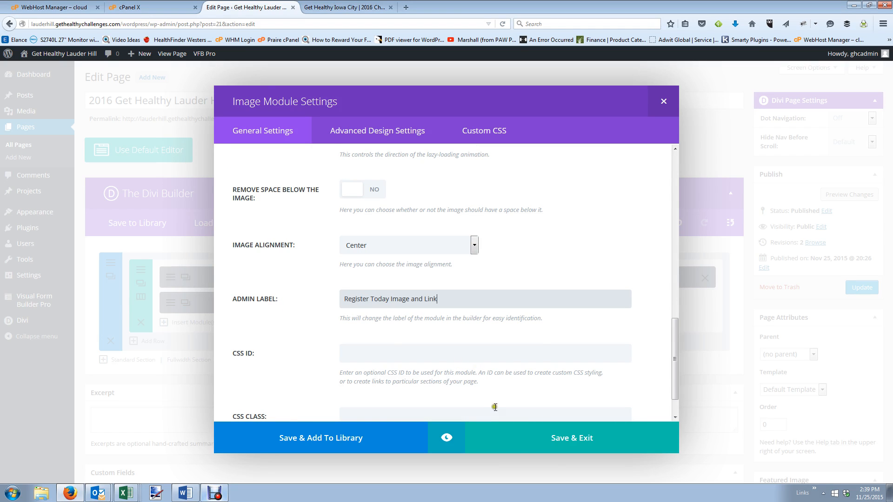
{"action": "left_click", "coordinate": [574, 435]}
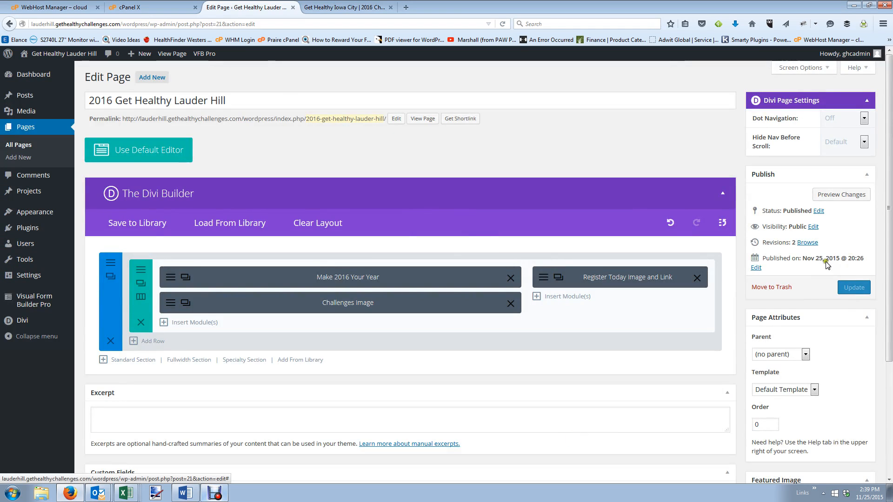
{"action": "left_click", "coordinate": [836, 289]}
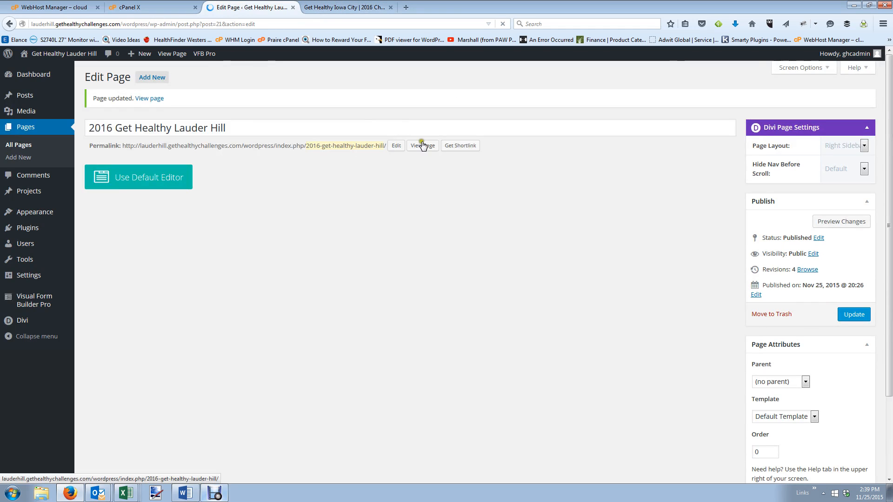
Open the live Lauder Hill page in a new tab to check the update.
{"action": "right_click", "coordinate": [422, 146]}
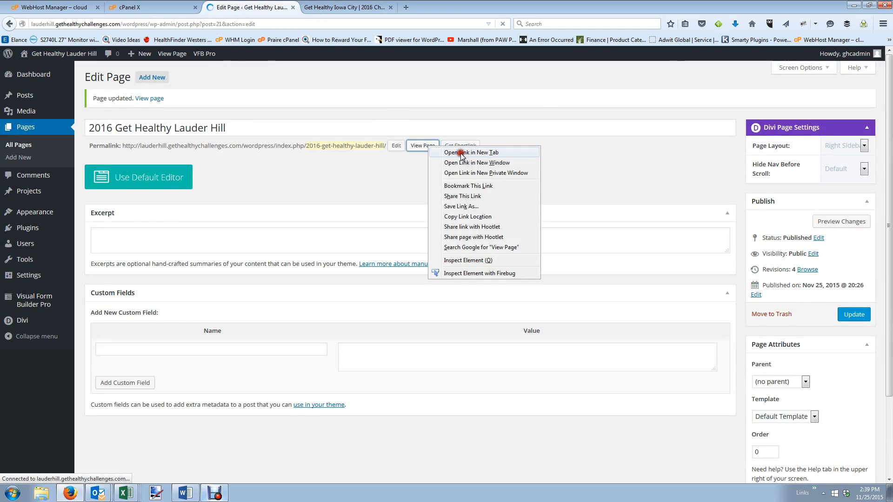
{"action": "left_click", "coordinate": [456, 149]}
{"action": "left_click", "coordinate": [317, 8]}
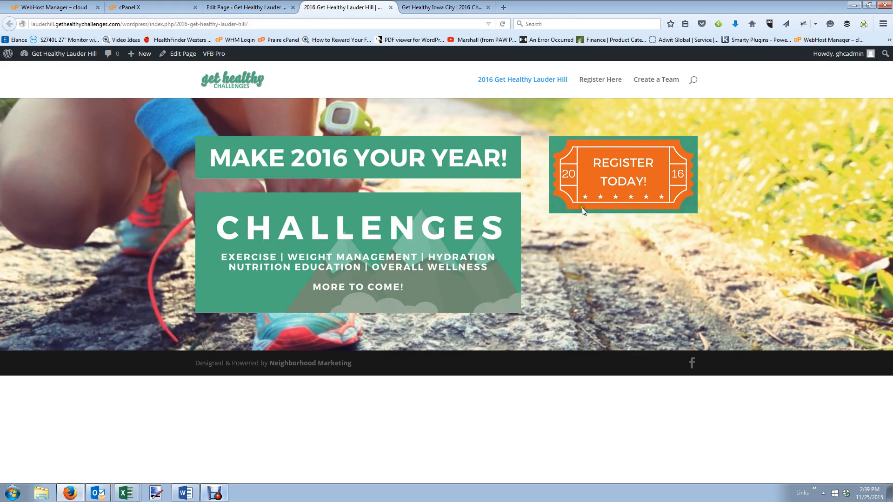
{"action": "left_click", "coordinate": [254, 8]}
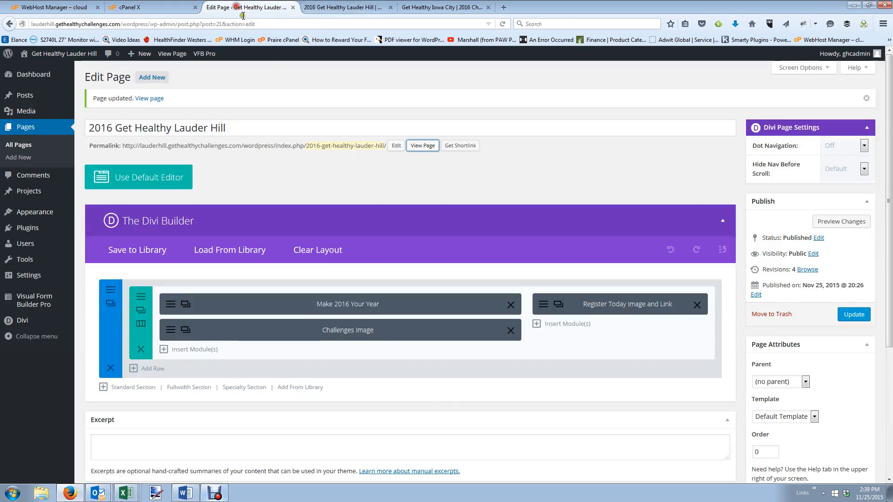
Review the Iowa City site for reference, then bring up the left column's module choices.
{"action": "left_click", "coordinate": [442, 7]}
{"action": "scroll", "coordinate": [452, 127], "scroll_direction": "down", "scroll_amount": 7}
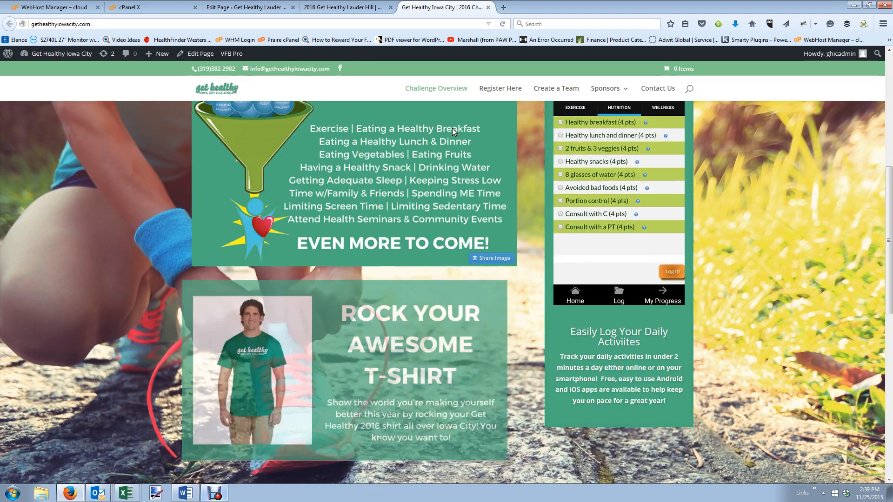
{"action": "scroll", "coordinate": [452, 128], "scroll_direction": "up", "scroll_amount": 4}
{"action": "scroll", "coordinate": [452, 128], "scroll_direction": "up", "scroll_amount": 1}
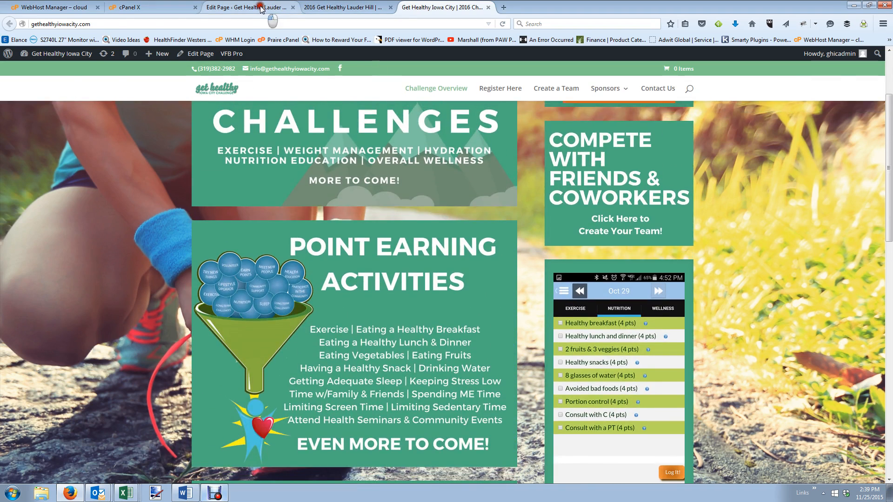
{"action": "left_click", "coordinate": [261, 7]}
{"action": "left_click", "coordinate": [182, 352]}
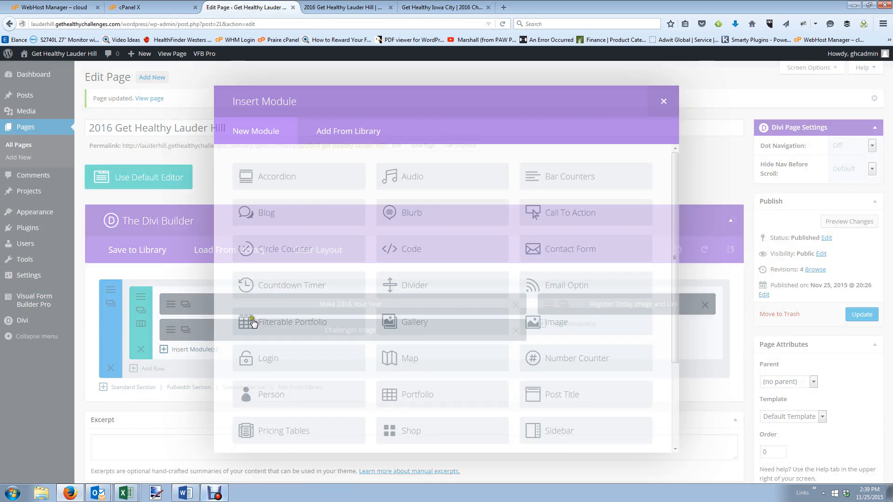
Add an image module showing the uploaded Point Earning Activities image.
{"action": "left_click", "coordinate": [547, 325]}
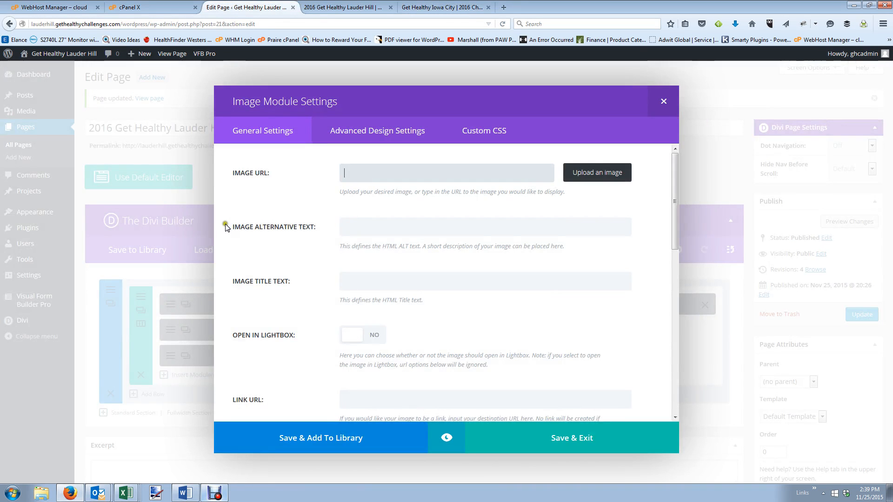
{"action": "left_click", "coordinate": [591, 173]}
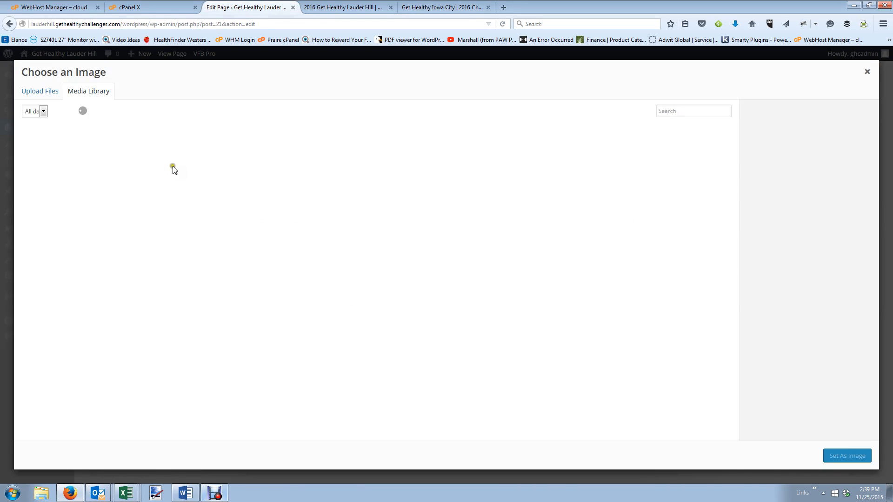
{"action": "left_click", "coordinate": [40, 91]}
{"action": "left_click", "coordinate": [457, 250]}
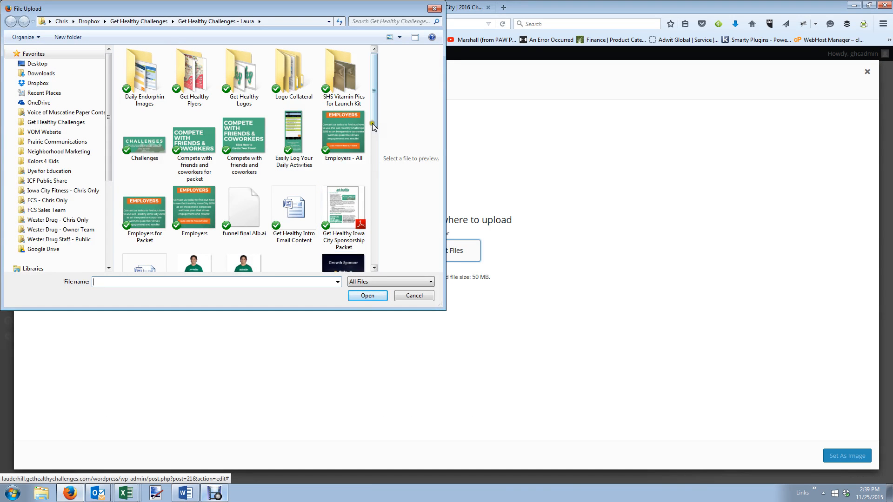
{"action": "left_click_drag", "start_coordinate": [372, 121], "coordinate": [381, 206]}
{"action": "left_click", "coordinate": [145, 186]}
{"action": "left_click", "coordinate": [361, 298]}
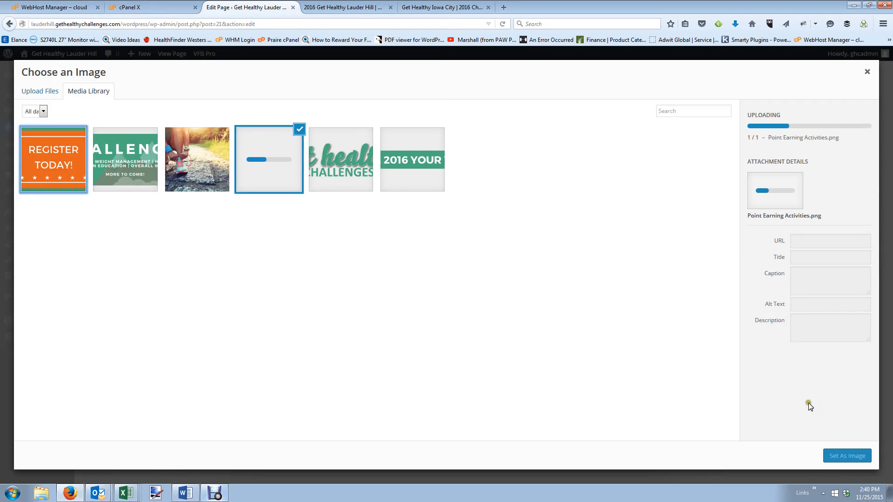
{"action": "left_click", "coordinate": [843, 459]}
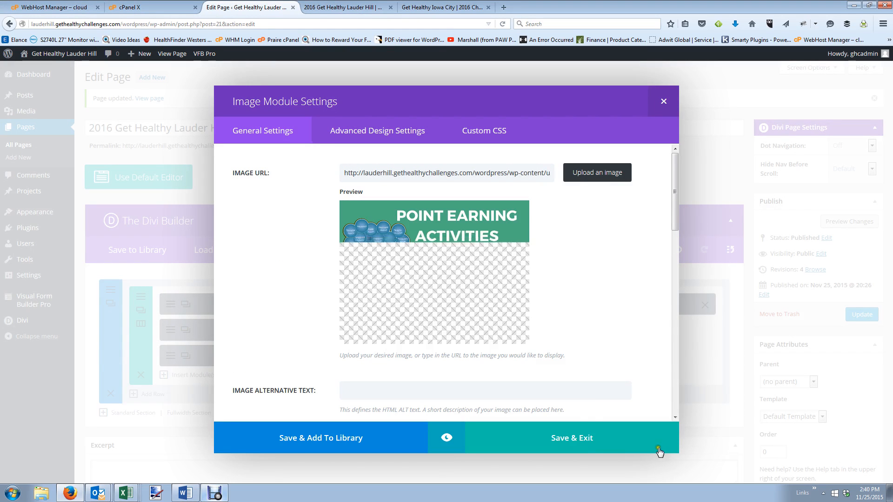
Set No Animation, centre the image, label it 'Point Earning Activities', and save the module.
{"action": "scroll", "coordinate": [586, 389], "scroll_direction": "down", "scroll_amount": 3}
{"action": "scroll", "coordinate": [585, 389], "scroll_direction": "down", "scroll_amount": 10}
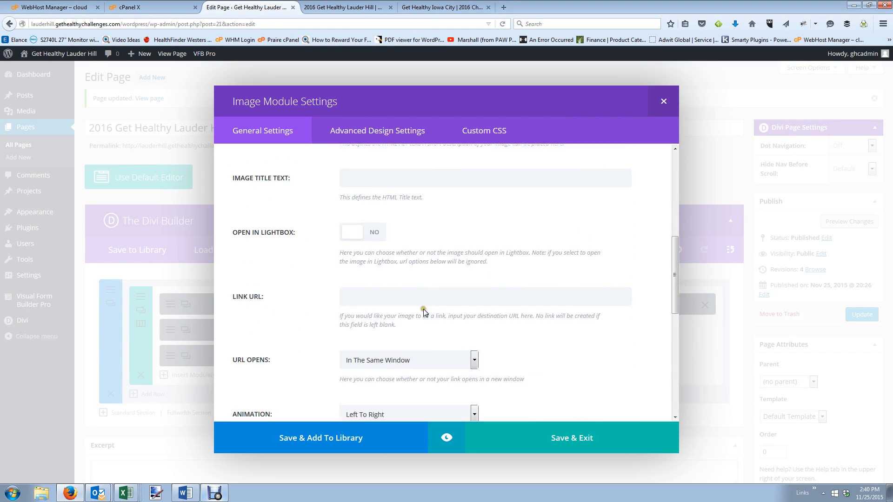
{"action": "left_click", "coordinate": [403, 355]}
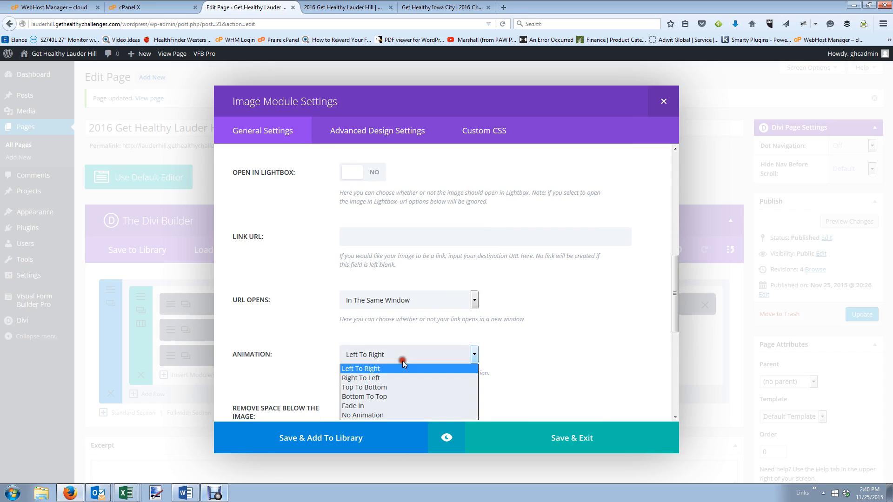
{"action": "left_click", "coordinate": [400, 418]}
{"action": "left_click", "coordinate": [523, 386]}
{"action": "scroll", "coordinate": [523, 386], "scroll_direction": "down", "scroll_amount": 3}
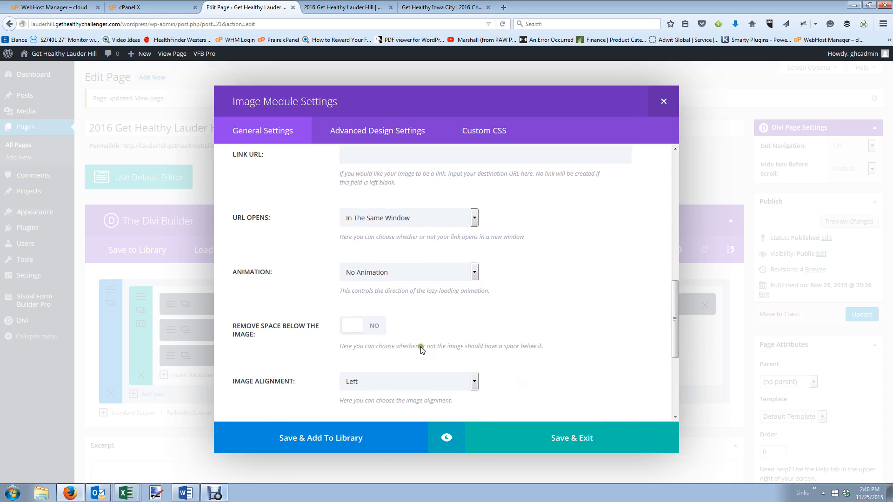
{"action": "left_click", "coordinate": [386, 359]}
{"action": "left_click", "coordinate": [387, 386]}
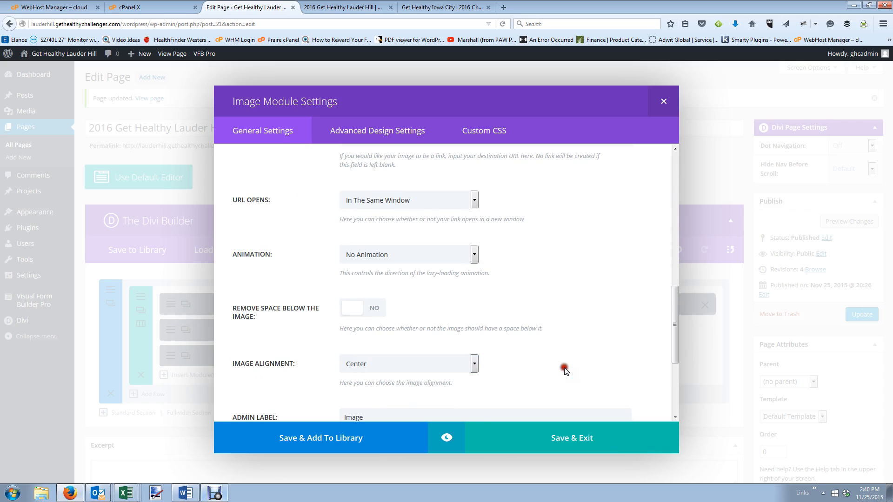
{"action": "scroll", "coordinate": [465, 367], "scroll_direction": "down", "scroll_amount": 2}
{"action": "left_click_drag", "start_coordinate": [370, 343], "coordinate": [341, 332]}
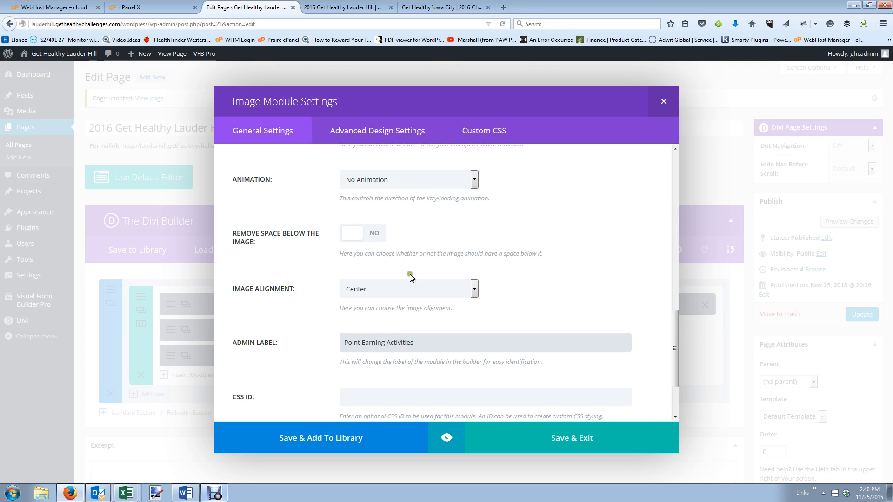
{"action": "scroll", "coordinate": [511, 363], "scroll_direction": "down", "scroll_amount": 2}
{"action": "left_click", "coordinate": [576, 448]}
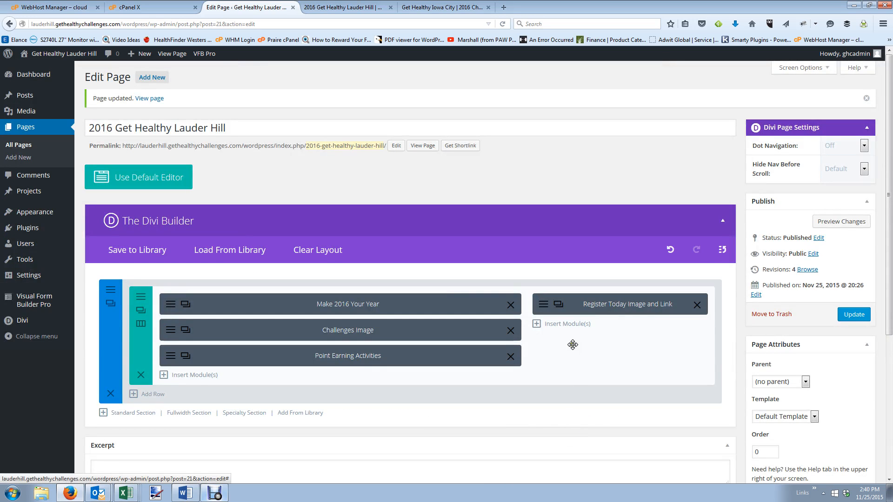
Compare the Iowa City site and live Lauder Hill page, then return to the editor.
{"action": "left_click", "coordinate": [442, 7]}
{"action": "scroll", "coordinate": [496, 216], "scroll_direction": "down", "scroll_amount": 8}
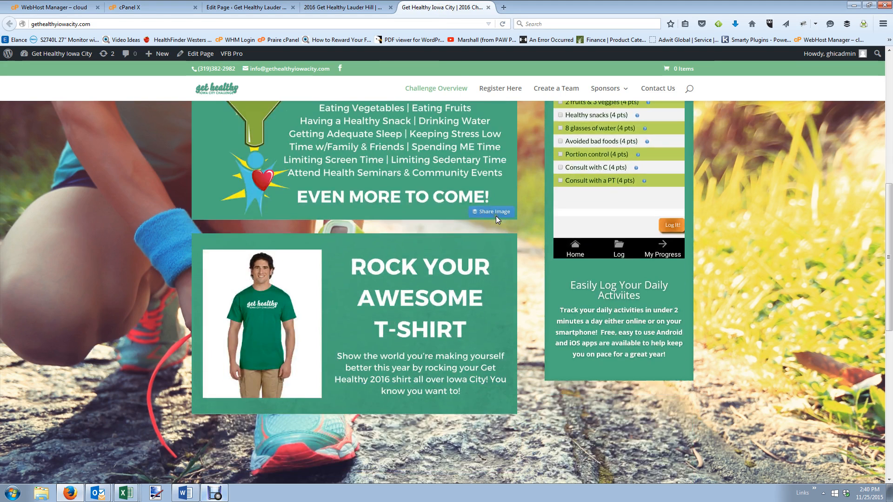
{"action": "left_click", "coordinate": [344, 7]}
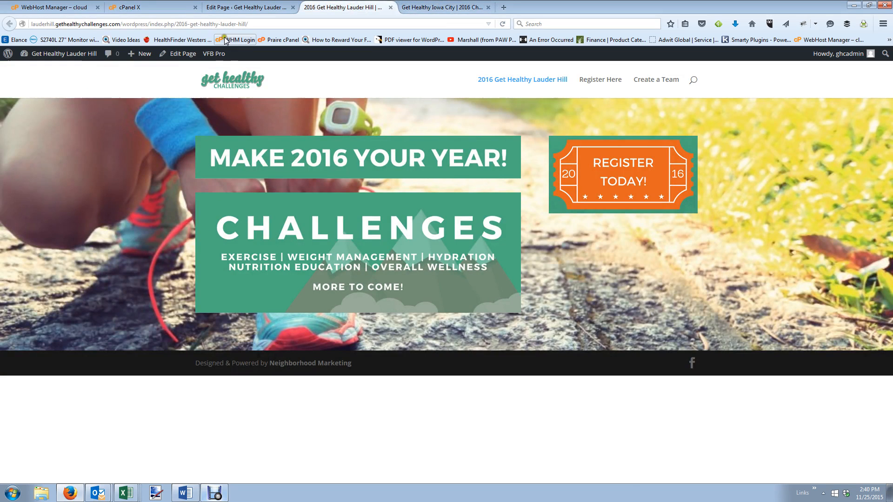
{"action": "left_click", "coordinate": [246, 7]}
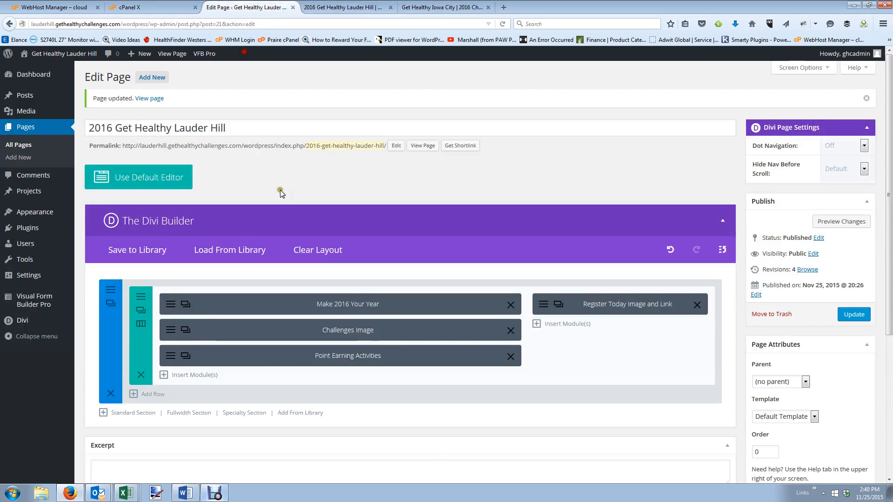
Add a left-column image module showing the uploaded Rock Your Awesome T-Shirt image.
{"action": "left_click", "coordinate": [195, 376]}
{"action": "scroll", "coordinate": [558, 326], "scroll_direction": "down", "scroll_amount": 1}
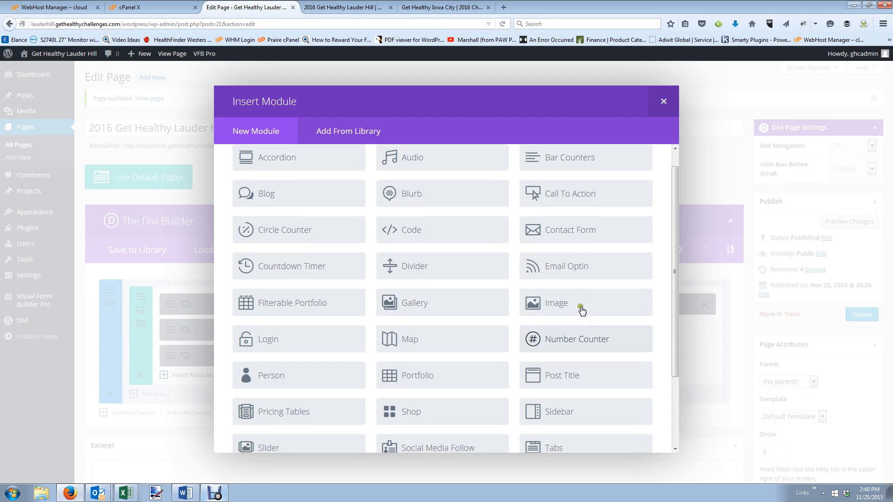
{"action": "left_click", "coordinate": [563, 299]}
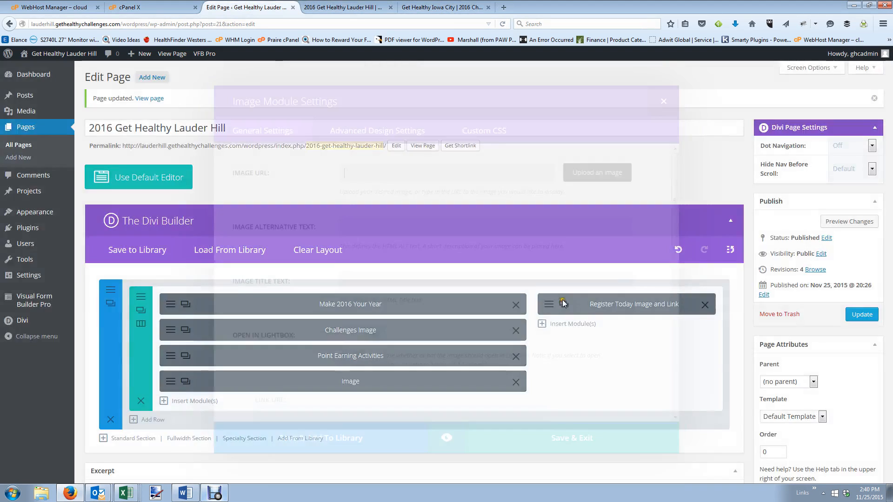
{"action": "left_click", "coordinate": [585, 175]}
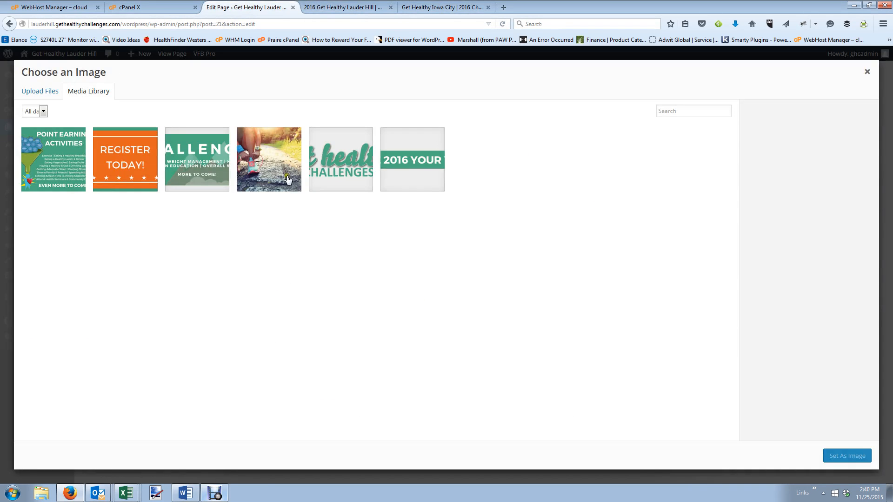
{"action": "left_click", "coordinate": [44, 92]}
{"action": "left_click", "coordinate": [457, 247]}
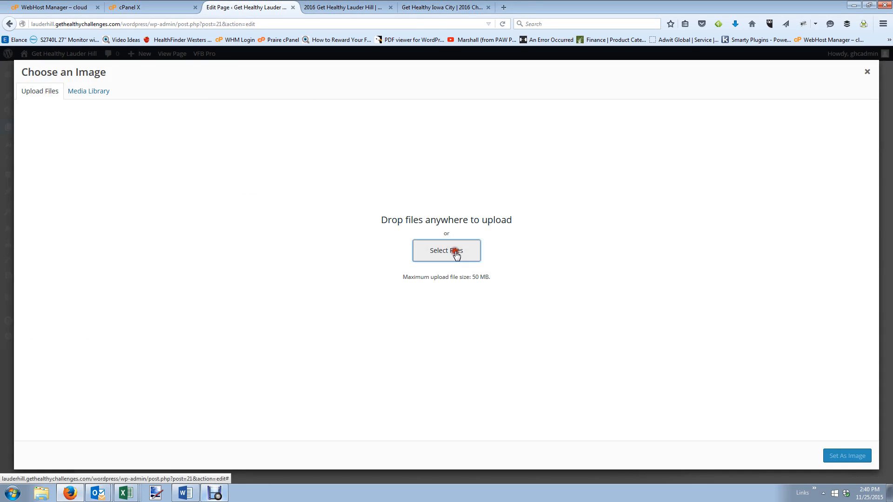
{"action": "left_click", "coordinate": [375, 139]}
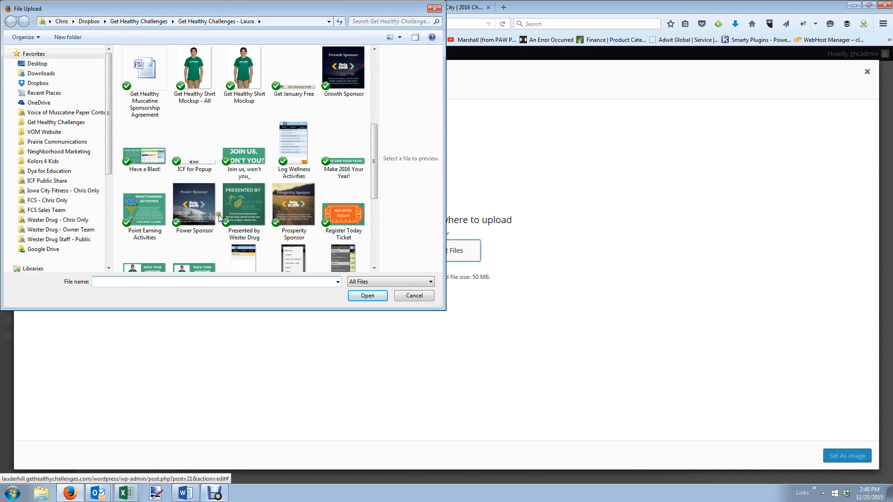
{"action": "scroll", "coordinate": [375, 183], "scroll_direction": "down", "scroll_amount": 2}
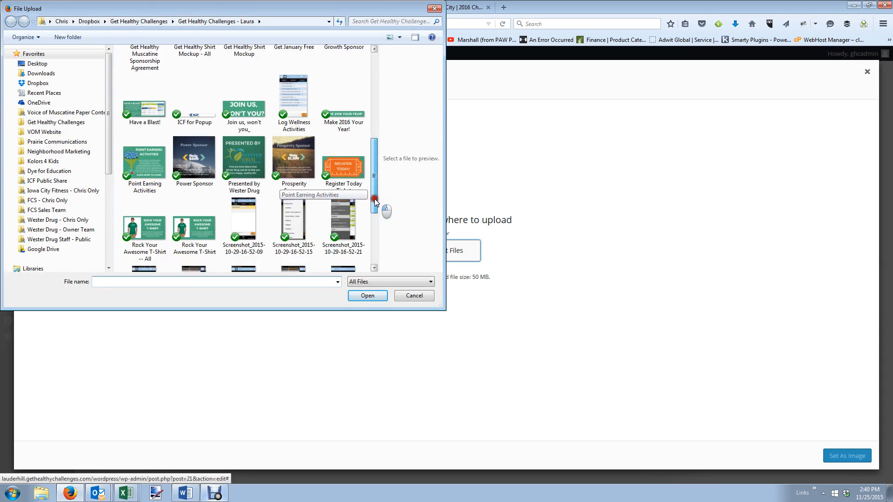
{"action": "double_click", "coordinate": [159, 197]}
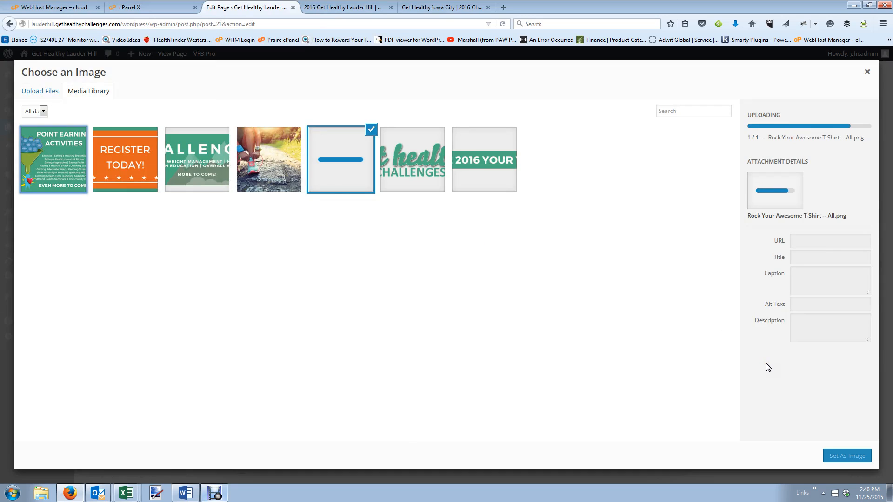
{"action": "left_click", "coordinate": [847, 456]}
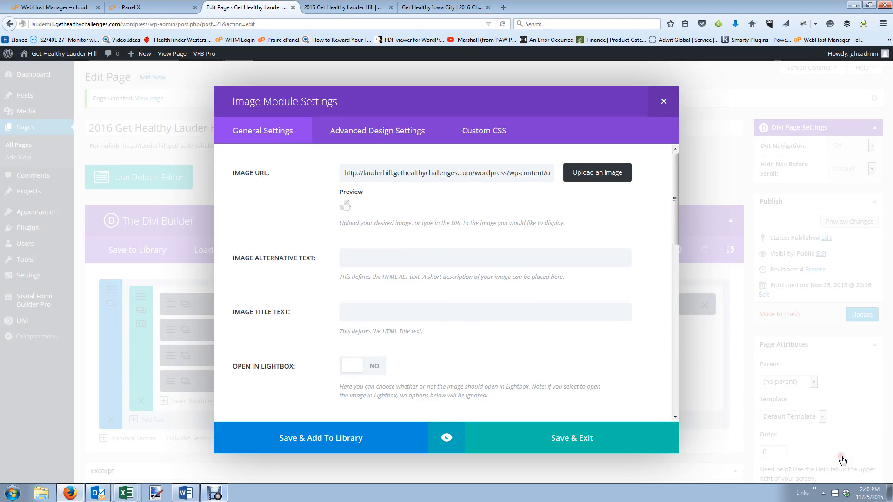
Set No Animation, centre it, label it 'Rock Your Awesome T-Shirt', save and update the page.
{"action": "scroll", "coordinate": [564, 337], "scroll_direction": "down", "scroll_amount": 2}
{"action": "scroll", "coordinate": [564, 337], "scroll_direction": "down", "scroll_amount": 5}
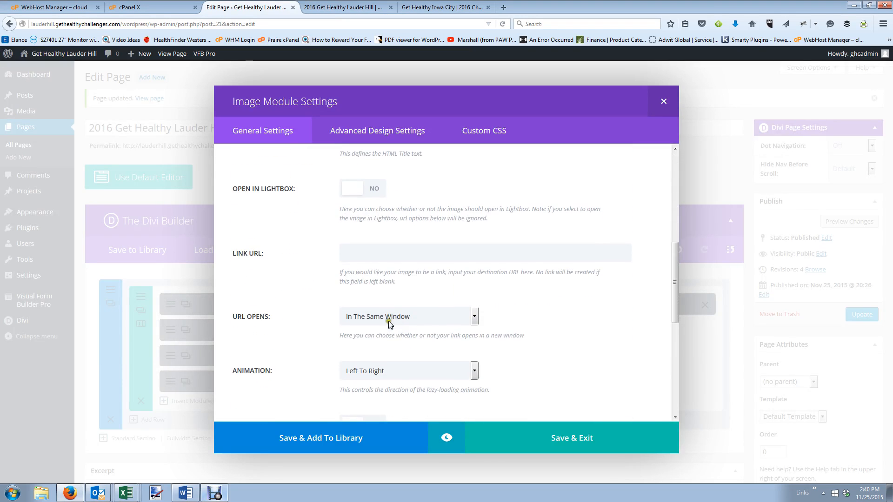
{"action": "left_click", "coordinate": [386, 371]}
{"action": "left_click", "coordinate": [382, 426]}
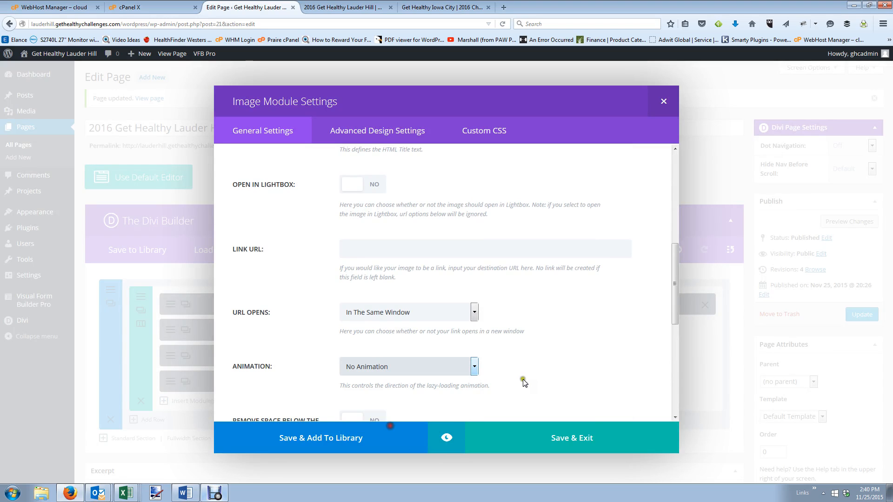
{"action": "scroll", "coordinate": [493, 365], "scroll_direction": "down", "scroll_amount": 1}
{"action": "scroll", "coordinate": [491, 366], "scroll_direction": "down", "scroll_amount": 2}
{"action": "left_click", "coordinate": [368, 352]}
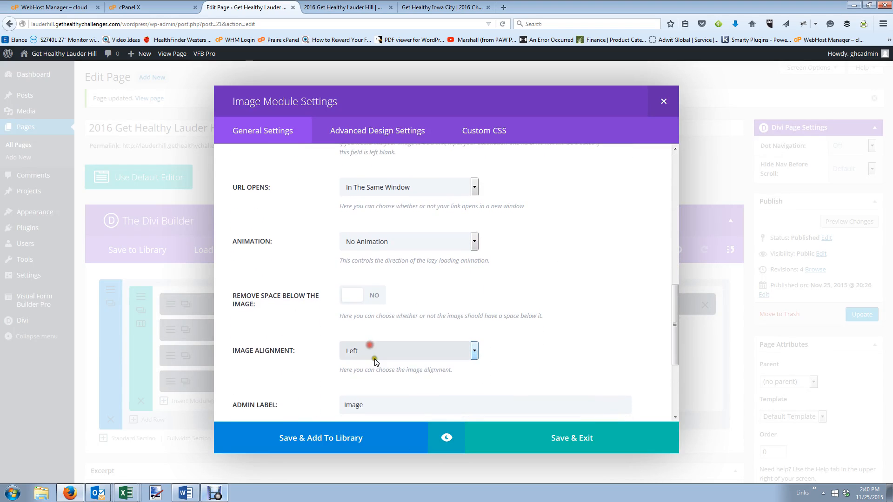
{"action": "left_click", "coordinate": [375, 373]}
{"action": "left_click", "coordinate": [550, 378]}
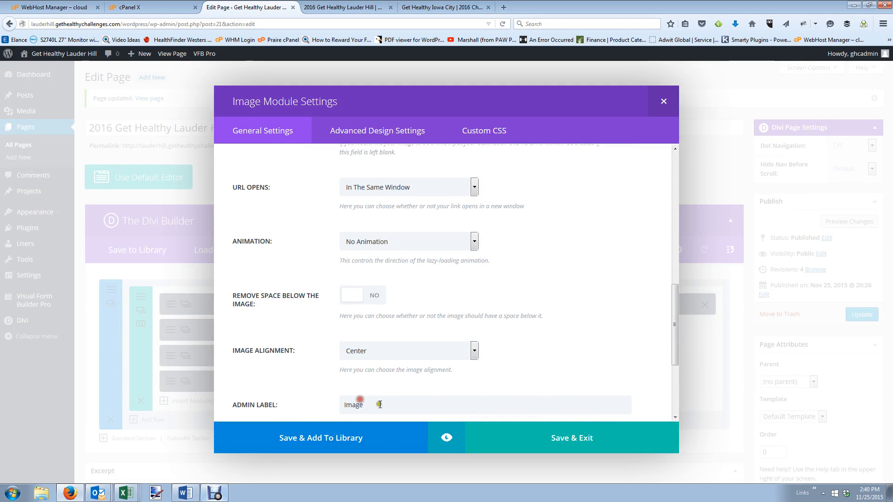
{"action": "left_click_drag", "start_coordinate": [379, 404], "coordinate": [226, 406]}
{"action": "type", "text": "Rock Your Awesome T-Shirt"}
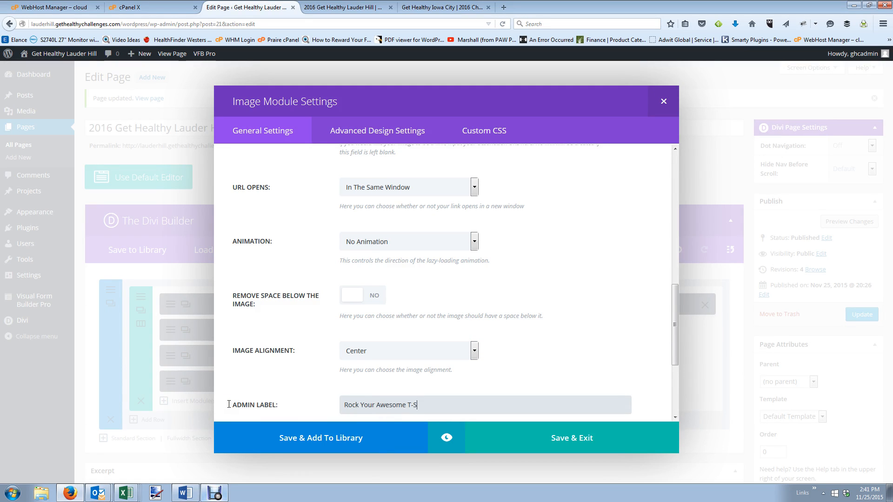
{"action": "left_click", "coordinate": [579, 438]}
{"action": "left_click", "coordinate": [854, 315]}
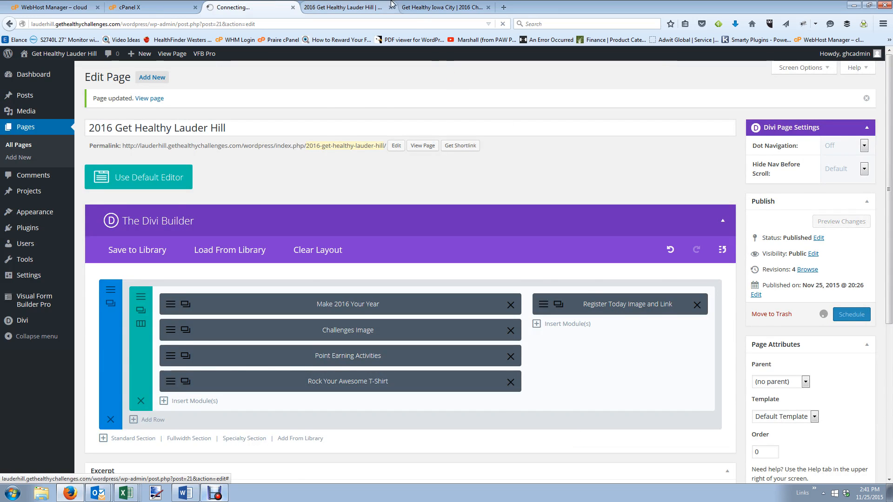
{"action": "left_click", "coordinate": [343, 7]}
Reload the live Lauder Hill page and compare it with the Iowa City site.
{"action": "left_click", "coordinate": [503, 24]}
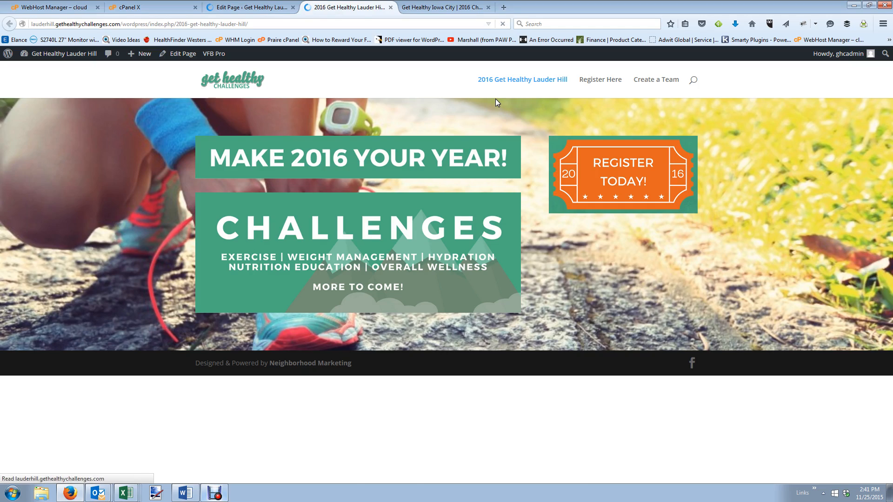
{"action": "scroll", "coordinate": [488, 238], "scroll_direction": "down", "scroll_amount": 5}
{"action": "scroll", "coordinate": [490, 236], "scroll_direction": "down", "scroll_amount": 2}
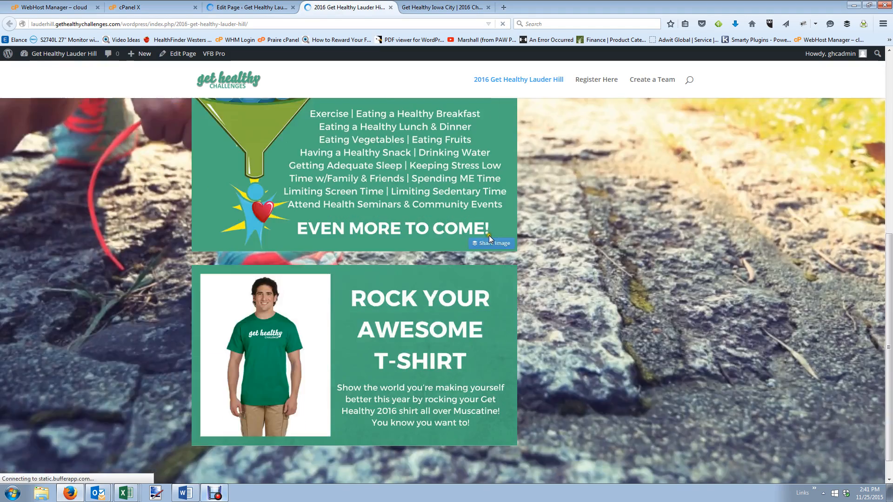
{"action": "scroll", "coordinate": [490, 236], "scroll_direction": "up", "scroll_amount": 2}
{"action": "left_click", "coordinate": [442, 7]}
{"action": "scroll", "coordinate": [588, 193], "scroll_direction": "up", "scroll_amount": 6}
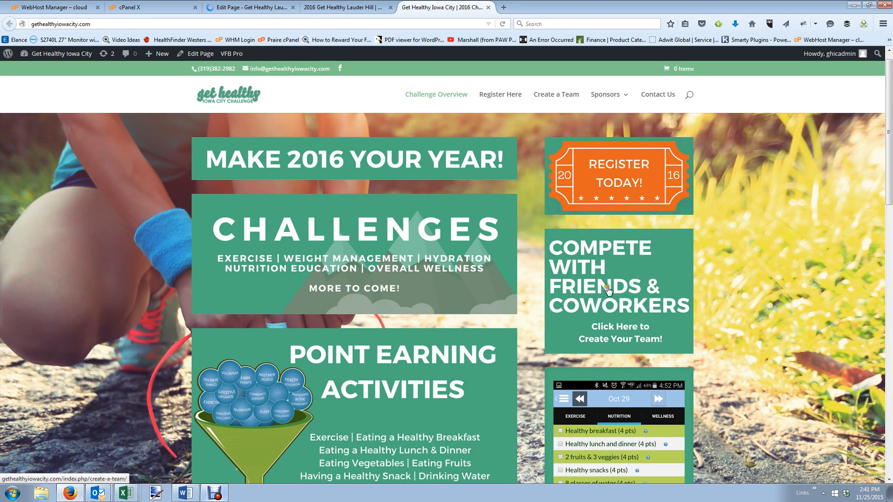
{"action": "left_click", "coordinate": [344, 7]}
Open the Create a Team link in a new tab, view it, and return to the editor.
{"action": "right_click", "coordinate": [637, 77]}
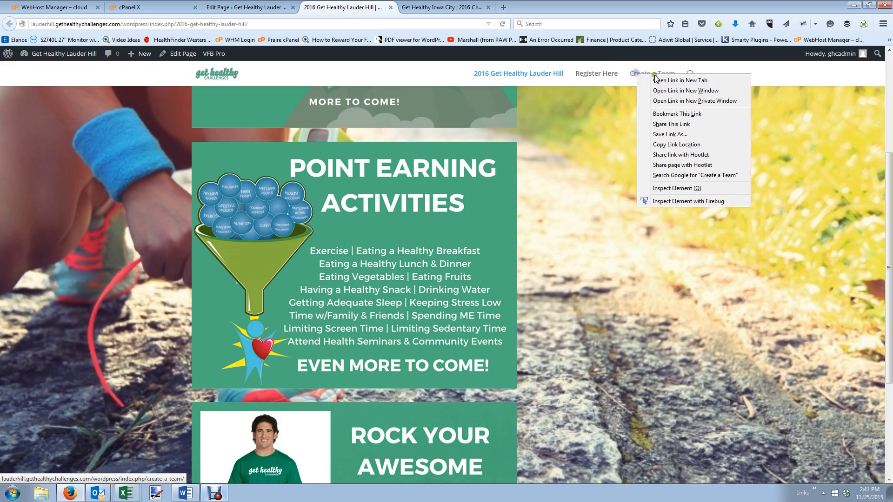
{"action": "left_click", "coordinate": [670, 80]}
{"action": "left_click", "coordinate": [442, 7]}
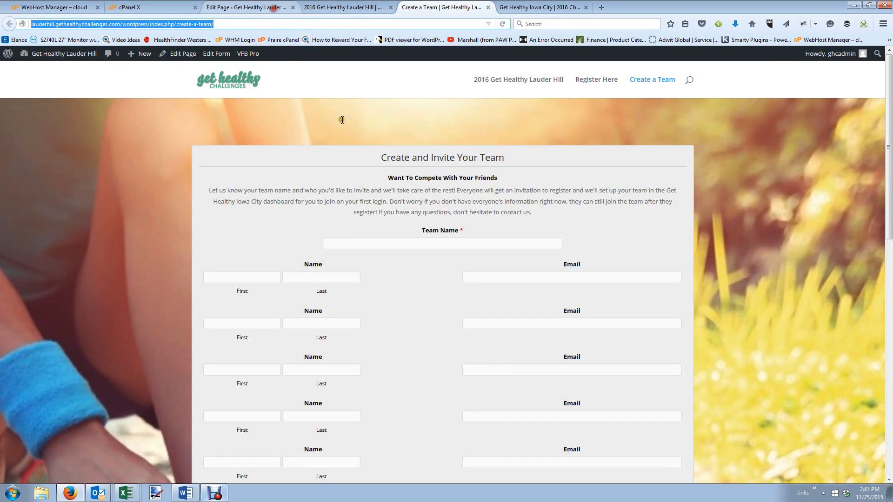
{"action": "left_click", "coordinate": [274, 7]}
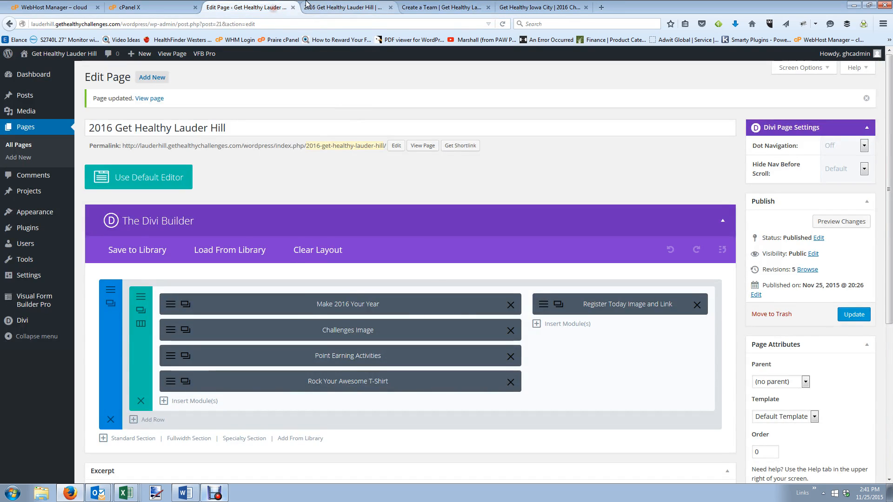
Add a right-column image module showing the uploaded Compete with friends and coworkers image.
{"action": "left_click", "coordinate": [584, 323]}
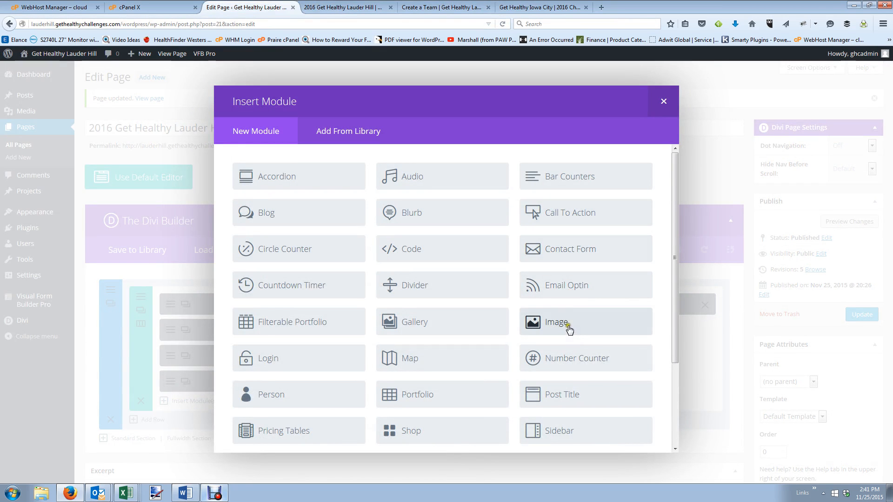
{"action": "left_click", "coordinate": [569, 329]}
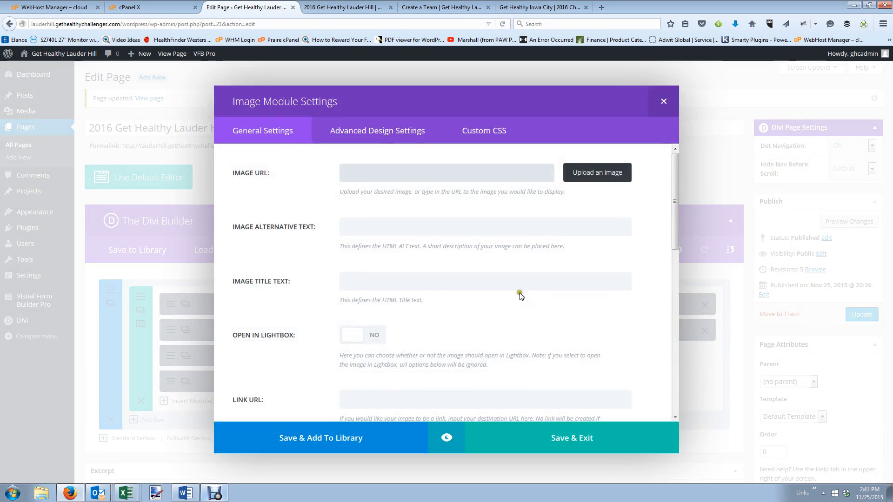
{"action": "left_click", "coordinate": [590, 173]}
{"action": "left_click", "coordinate": [47, 92]}
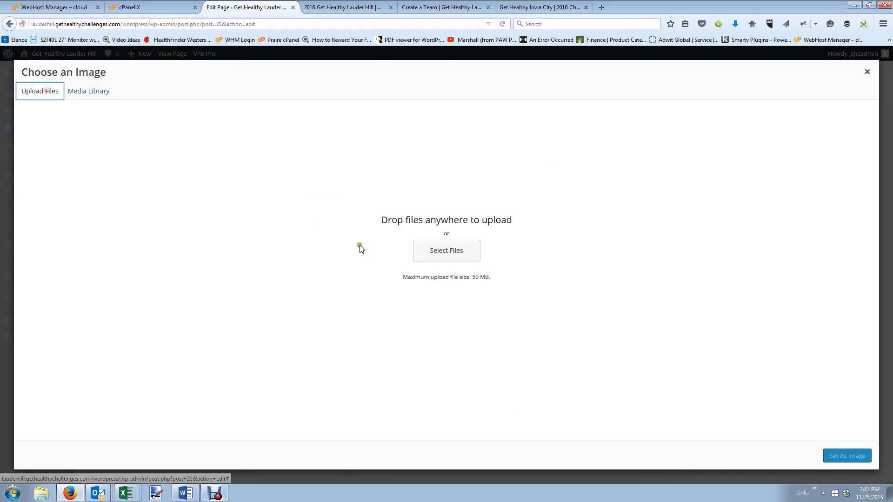
{"action": "left_click", "coordinate": [446, 250]}
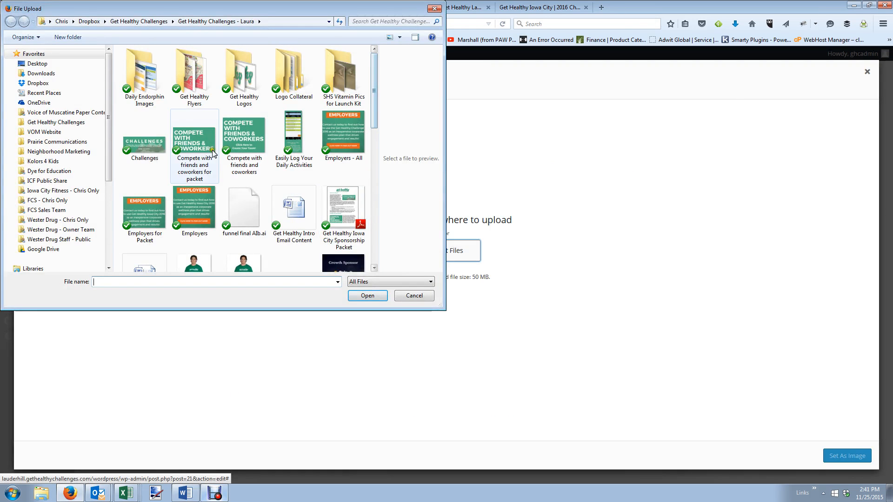
{"action": "left_click", "coordinate": [258, 144]}
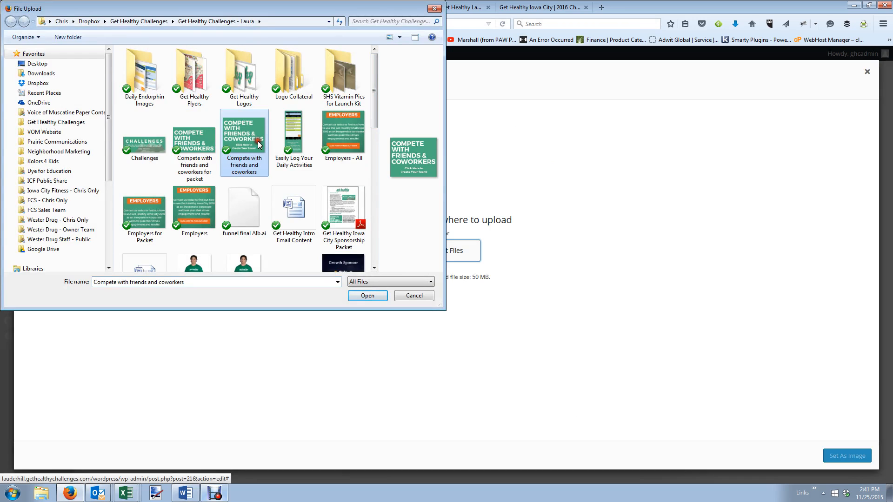
{"action": "left_click", "coordinate": [361, 296]}
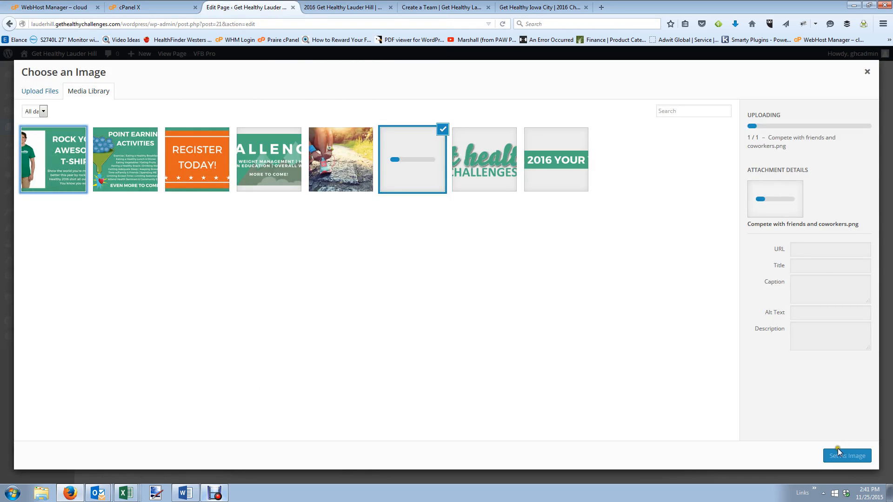
{"action": "left_click", "coordinate": [842, 457]}
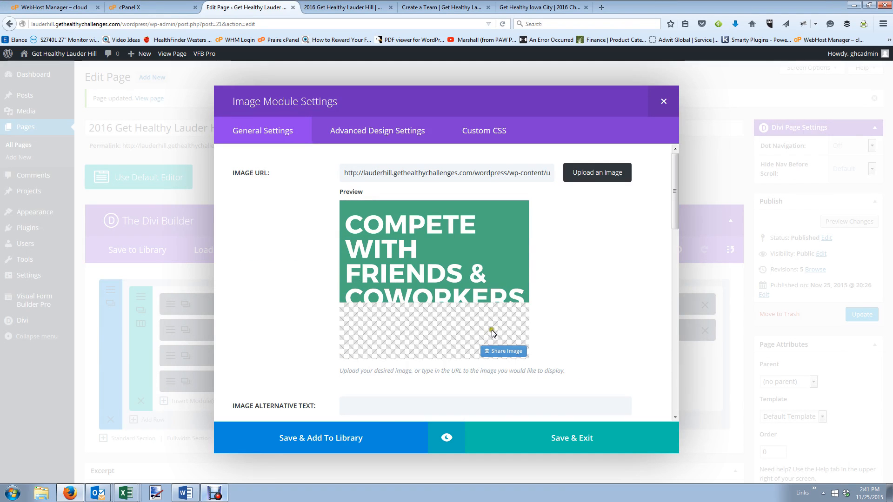
Link it to the Create a Team page, set No Animation, centre it, label 'Create a Team Image and Link', save.
{"action": "scroll", "coordinate": [389, 241], "scroll_direction": "down", "scroll_amount": 5}
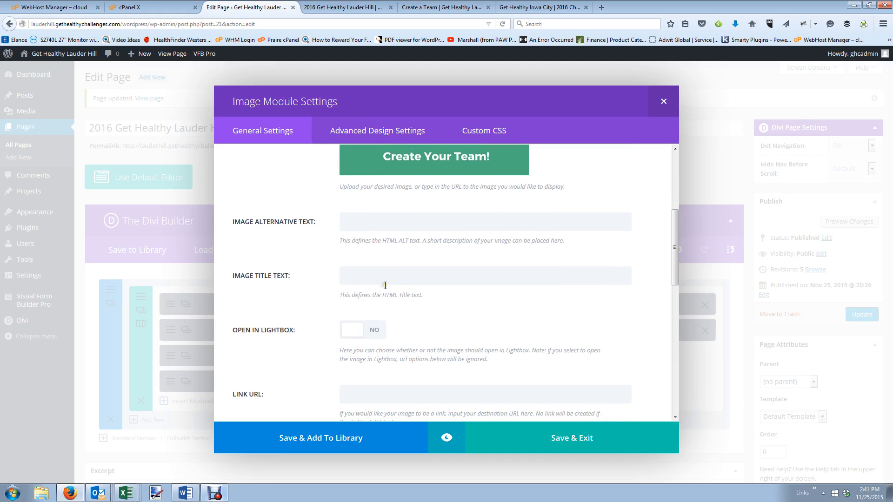
{"action": "scroll", "coordinate": [383, 303], "scroll_direction": "down", "scroll_amount": 1}
{"action": "left_click", "coordinate": [396, 354]}
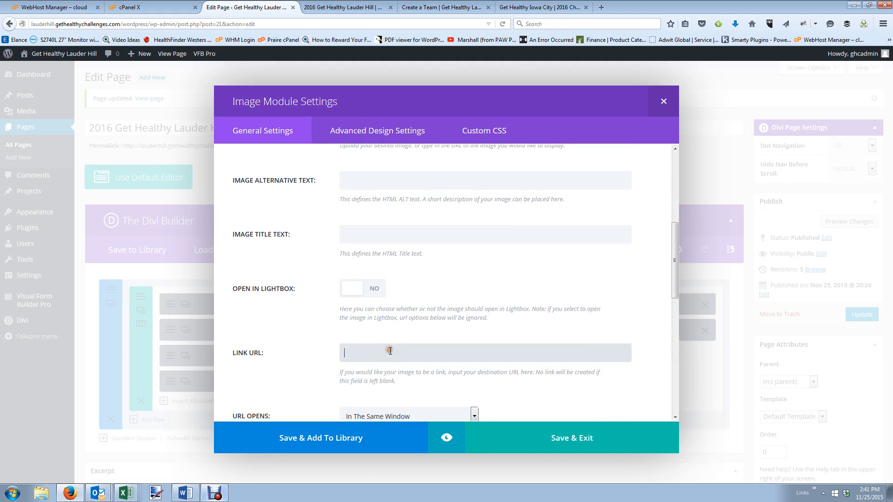
{"action": "type", "text": "http://lauderhill.gethealthychallenges.com/wordpress/index.php/create-a-team/"}
{"action": "scroll", "coordinate": [432, 335], "scroll_direction": "down", "scroll_amount": 3}
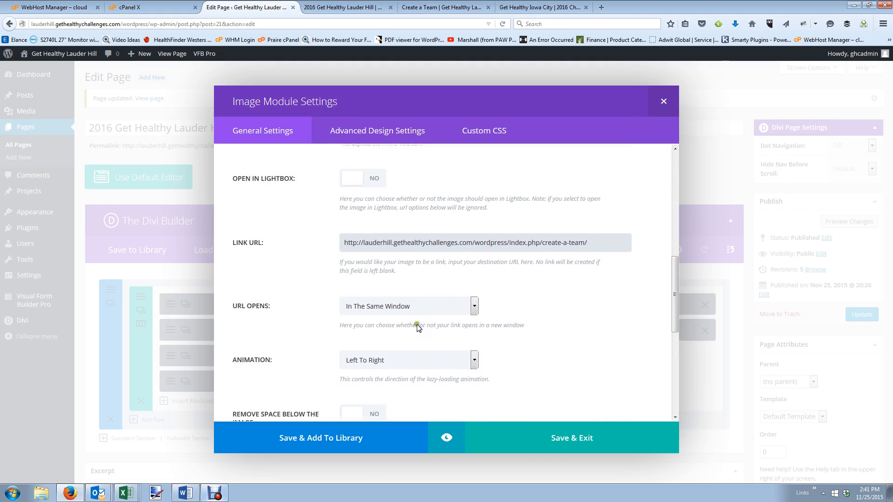
{"action": "left_click", "coordinate": [415, 349]}
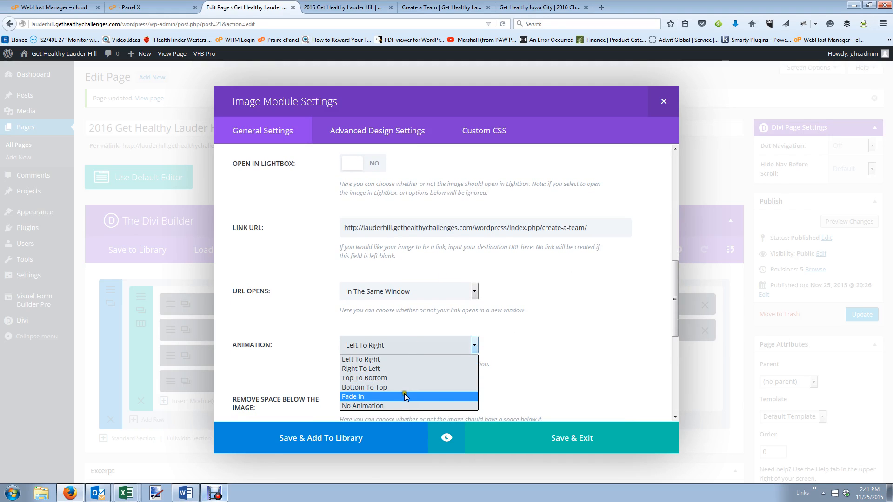
{"action": "left_click", "coordinate": [404, 407]}
{"action": "scroll", "coordinate": [409, 400], "scroll_direction": "down", "scroll_amount": 2}
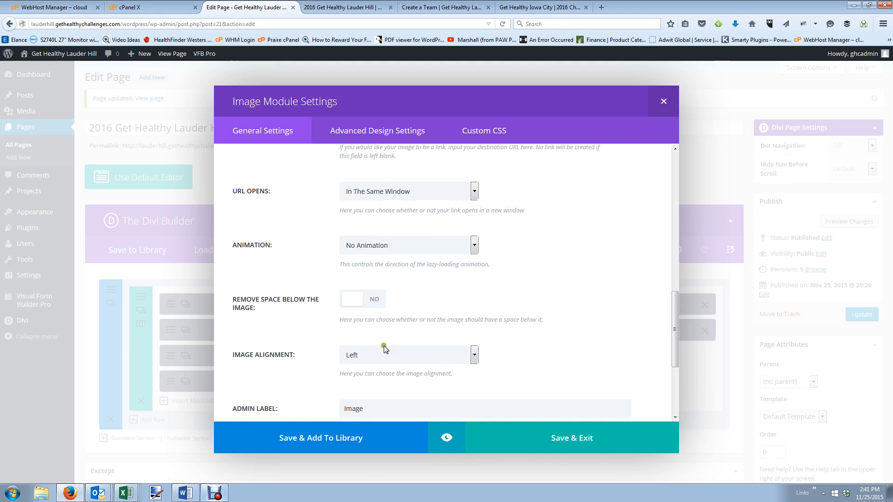
{"action": "left_click", "coordinate": [382, 355]}
{"action": "left_click", "coordinate": [393, 377]}
{"action": "double_click", "coordinate": [387, 414]}
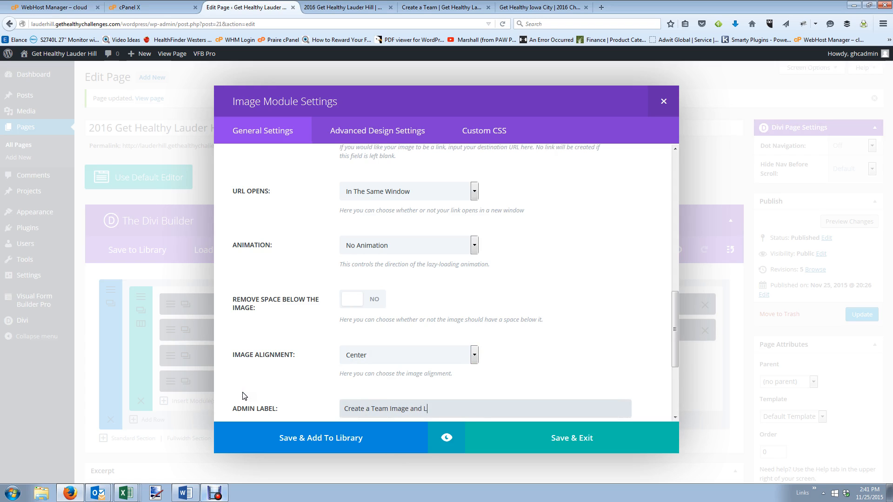
{"action": "left_click", "coordinate": [585, 453]}
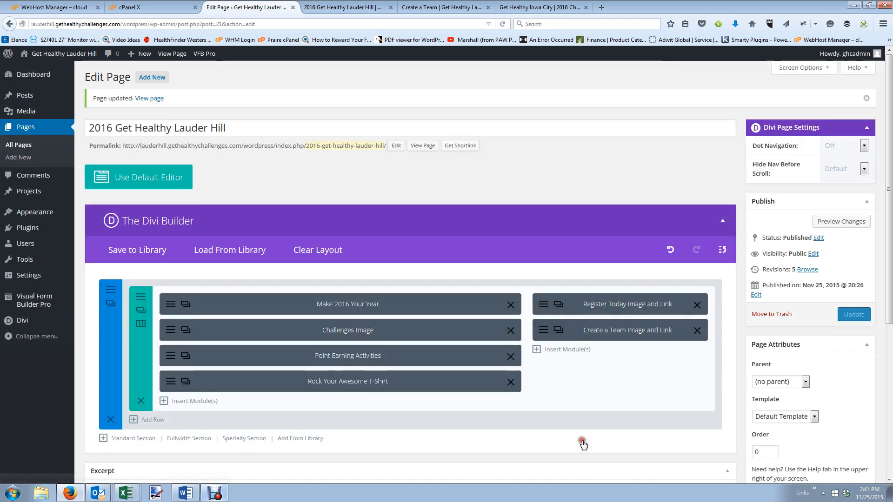
Close the Create a Team tab and return to the Lauder Hill page editor.
{"action": "left_click", "coordinate": [429, 5]}
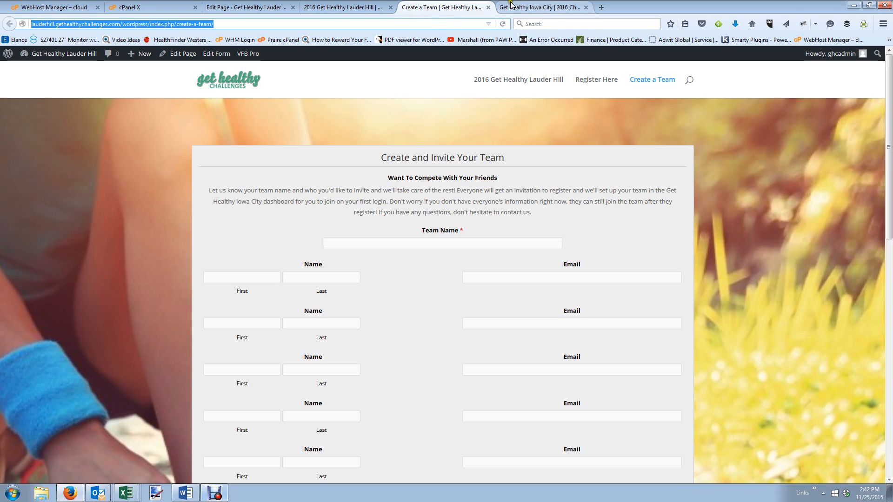
{"action": "left_click", "coordinate": [489, 7]}
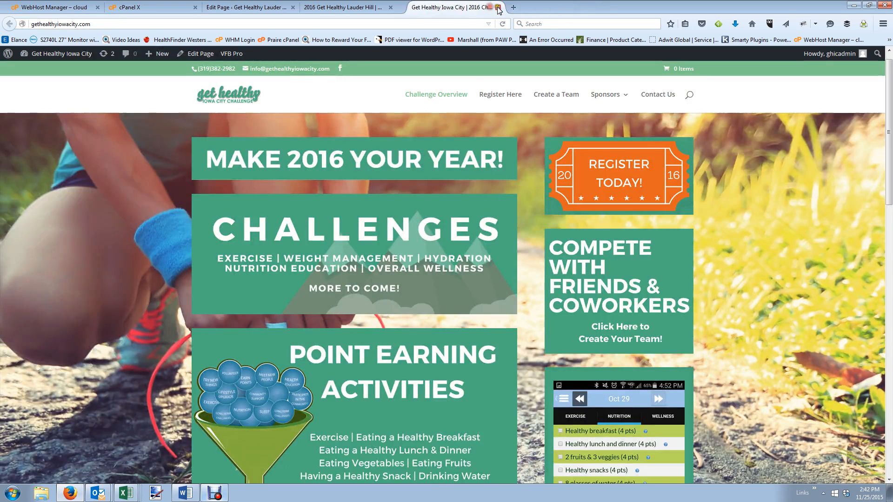
{"action": "scroll", "coordinate": [603, 364], "scroll_direction": "down", "scroll_amount": 8}
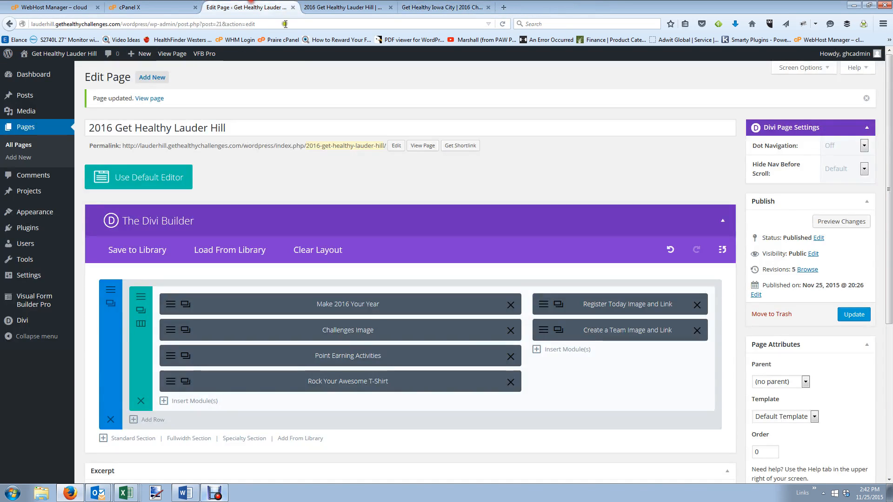
{"action": "left_click", "coordinate": [247, 7]}
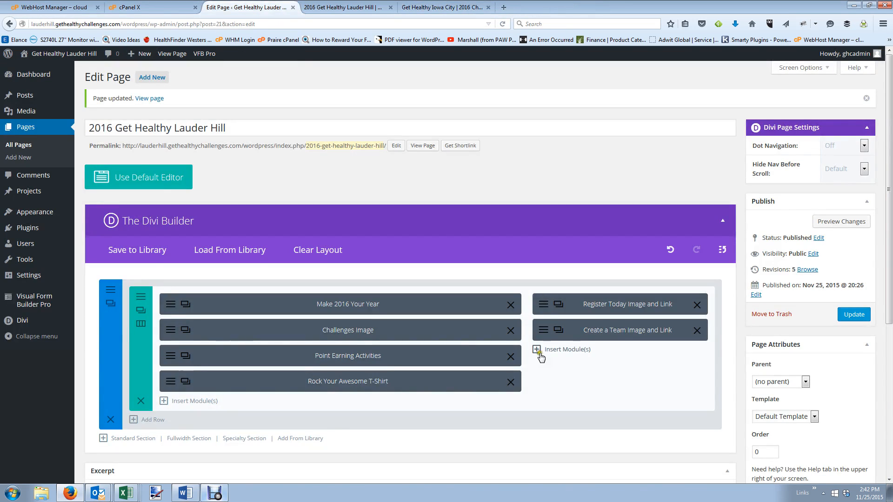
Add a right-column image module showing the uploaded Easily Log Your Daily Activities image.
{"action": "left_click", "coordinate": [570, 350]}
{"action": "scroll", "coordinate": [573, 309], "scroll_direction": "down", "scroll_amount": 2}
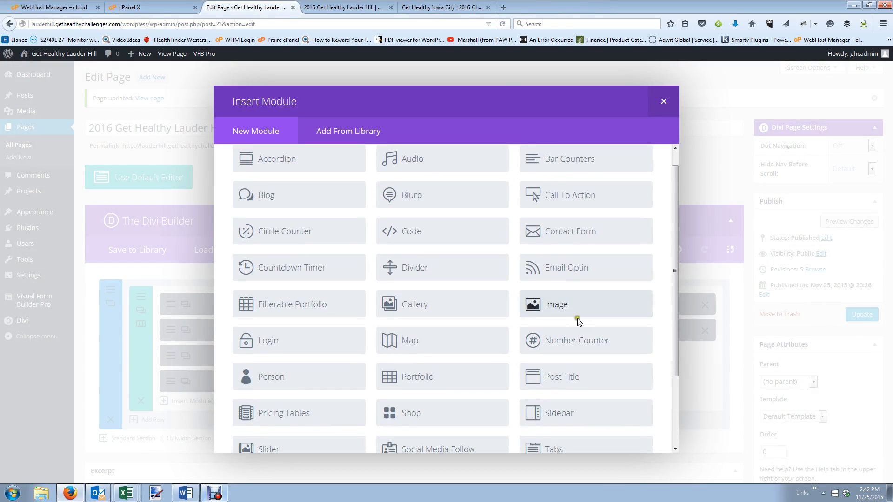
{"action": "left_click", "coordinate": [569, 282]}
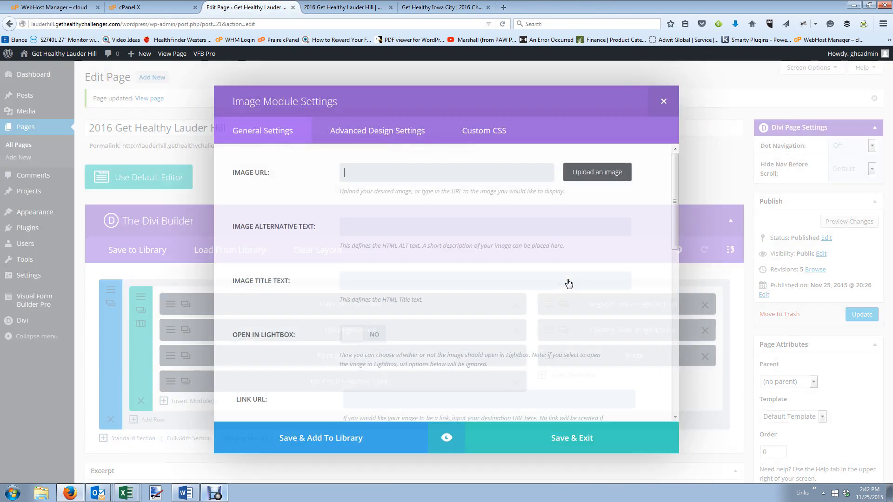
{"action": "left_click", "coordinate": [599, 179]}
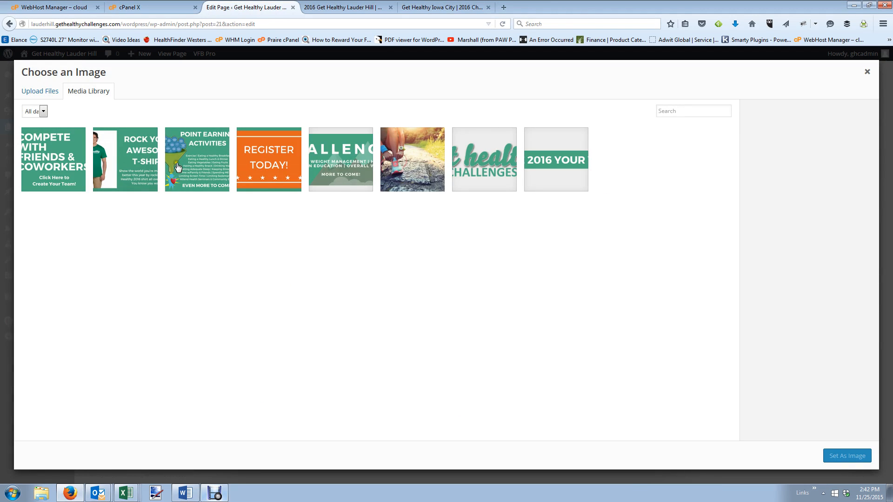
{"action": "left_click", "coordinate": [42, 91]}
{"action": "left_click", "coordinate": [437, 250]}
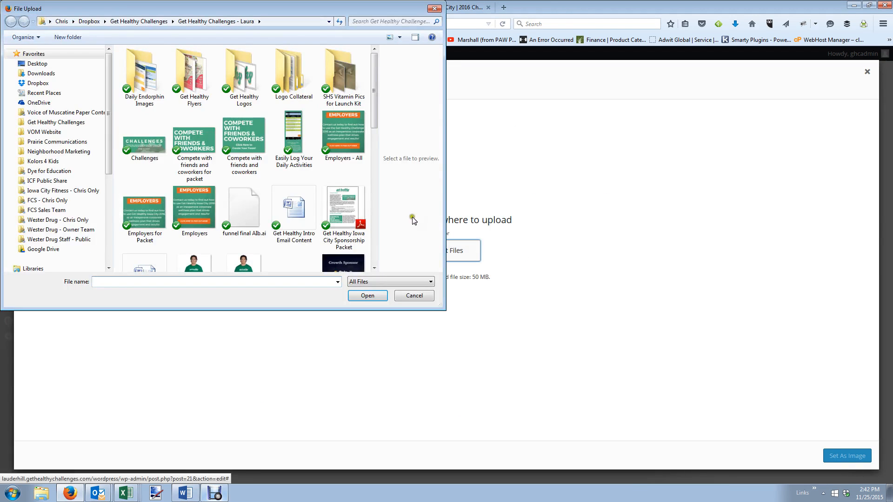
{"action": "mouse_move", "coordinate": [374, 116]}
{"action": "left_mouse_down"}
{"action": "mouse_move", "coordinate": [374, 238]}
{"action": "mouse_move", "coordinate": [376, 122]}
{"action": "left_mouse_up"}
{"action": "left_click", "coordinate": [283, 101]}
{"action": "left_click", "coordinate": [363, 295]}
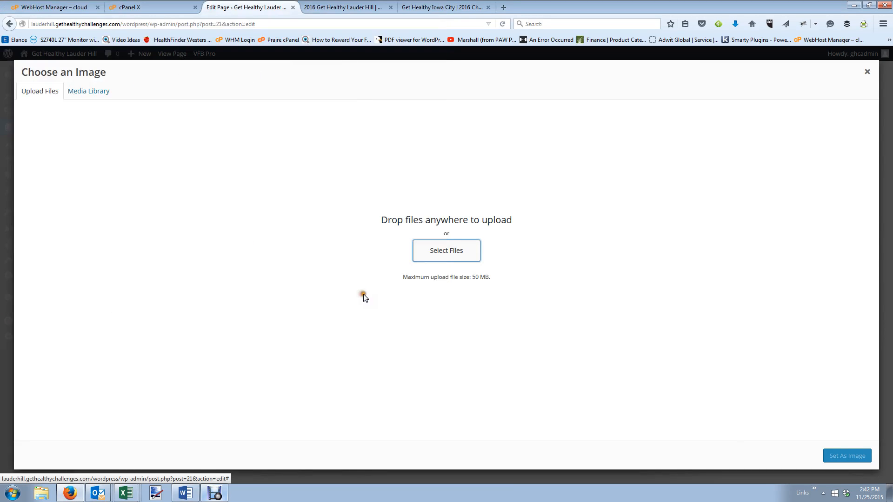
{"action": "left_click", "coordinate": [858, 457]}
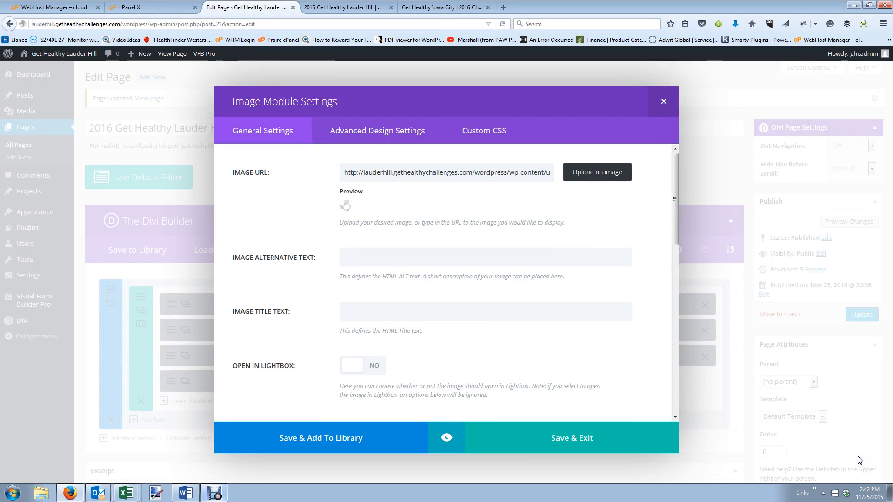
Set No Animation, centre the image, label it 'Mobile App Screen Shot', and save the module.
{"action": "scroll", "coordinate": [575, 299], "scroll_direction": "down", "scroll_amount": 5}
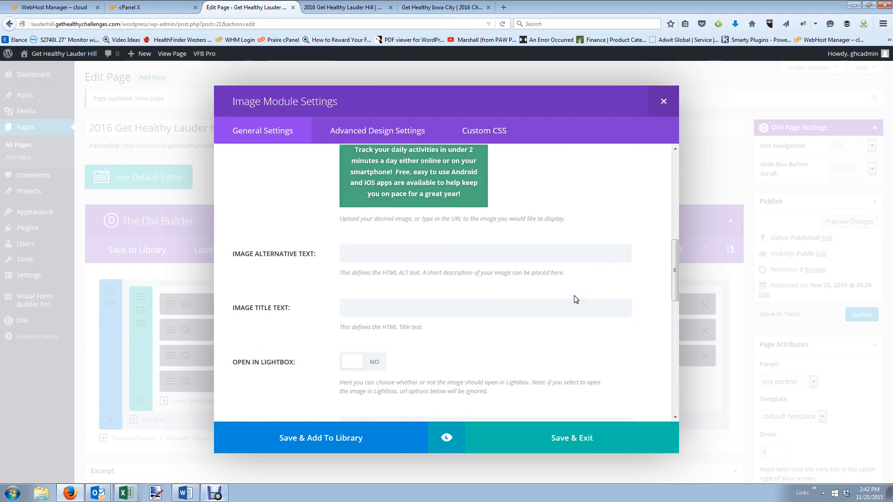
{"action": "scroll", "coordinate": [484, 279], "scroll_direction": "down", "scroll_amount": 5}
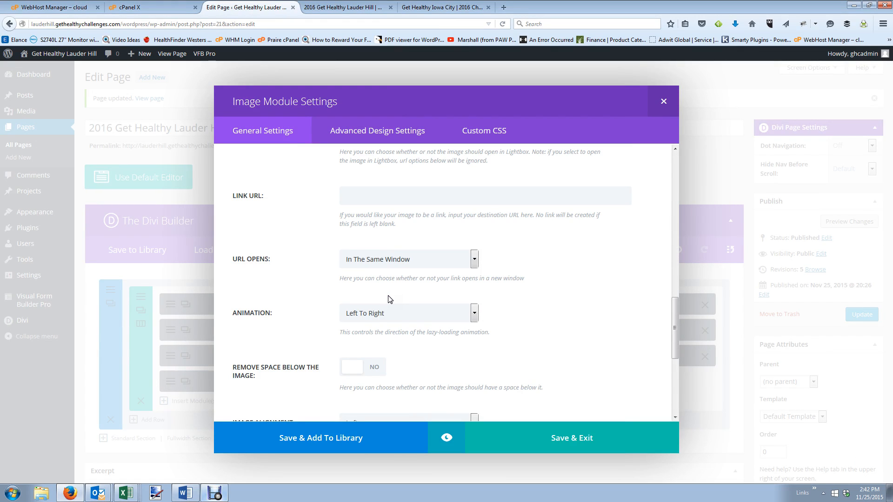
{"action": "left_click", "coordinate": [403, 313]}
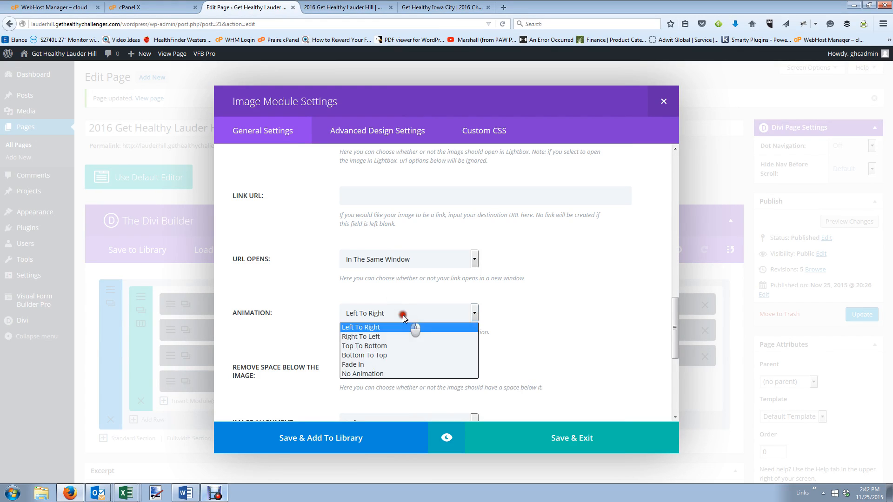
{"action": "left_click", "coordinate": [396, 375]}
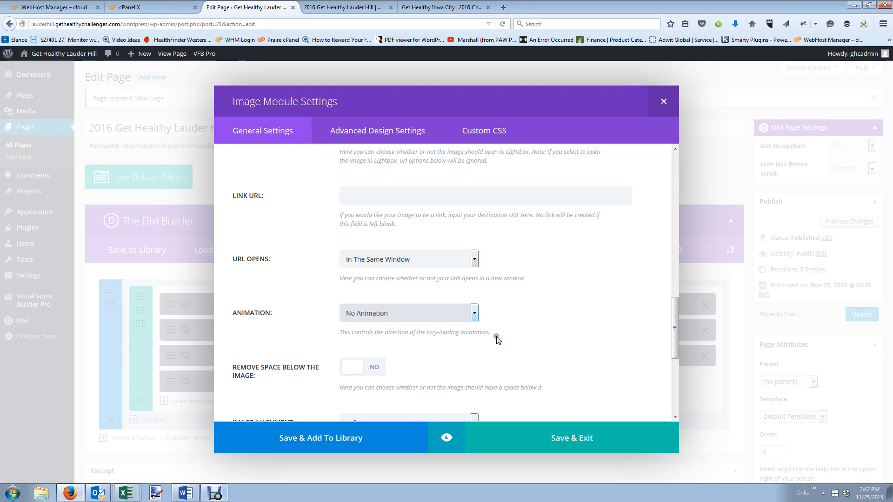
{"action": "scroll", "coordinate": [497, 340], "scroll_direction": "down", "scroll_amount": 3}
{"action": "left_click", "coordinate": [406, 326]}
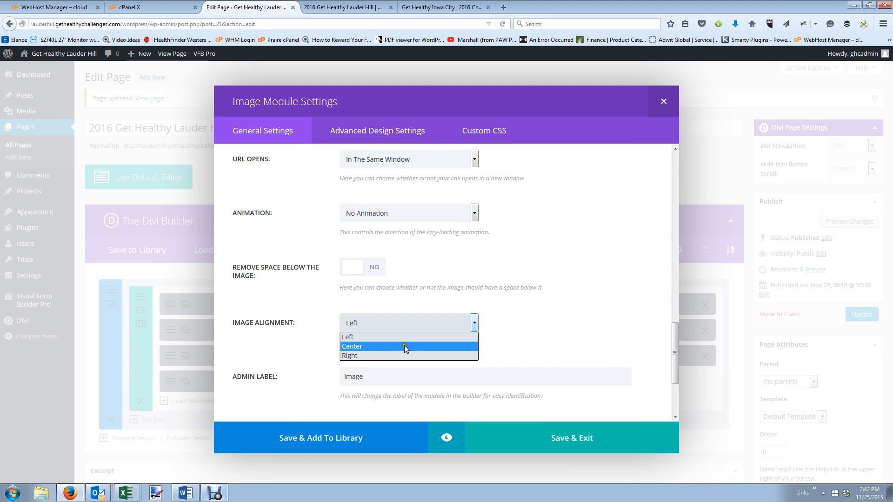
{"action": "left_click", "coordinate": [404, 346]}
{"action": "left_click_drag", "start_coordinate": [352, 377], "coordinate": [254, 371]}
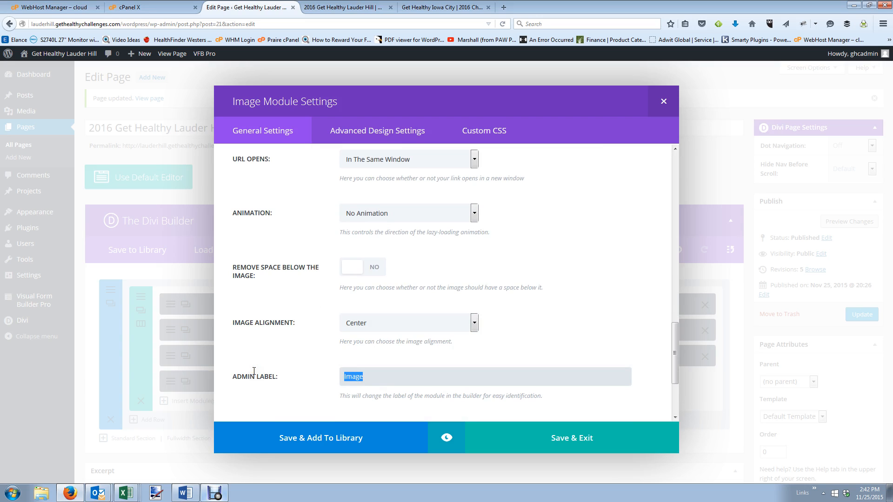
{"action": "type", "text": "Mobiel Ap"}
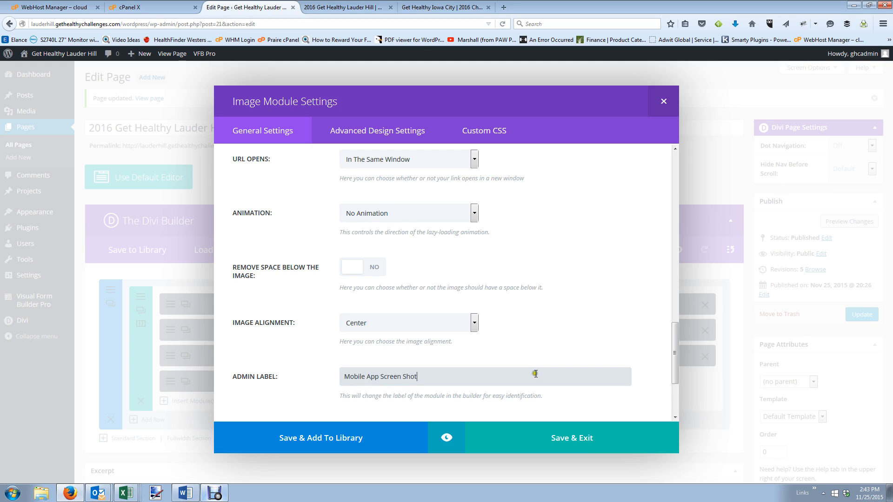
{"action": "left_click", "coordinate": [590, 446]}
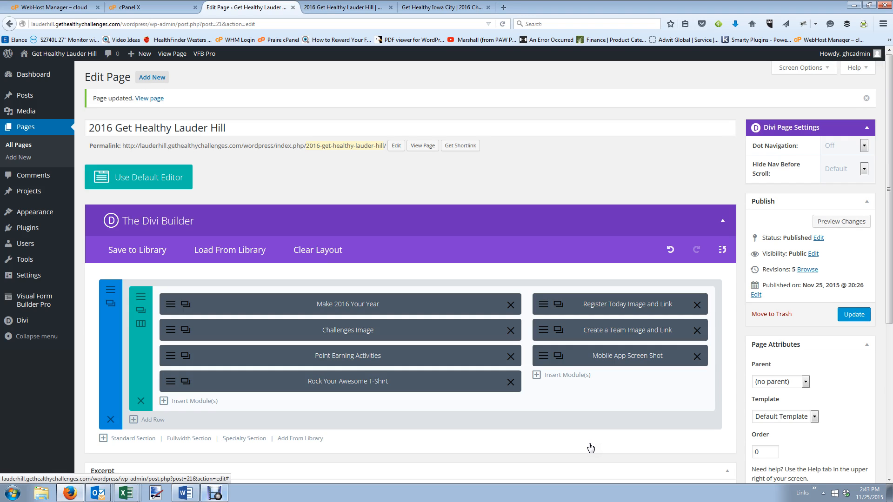
Update the page and reload the live Lauder Hill page to show the saved changes.
{"action": "left_click", "coordinate": [854, 315]}
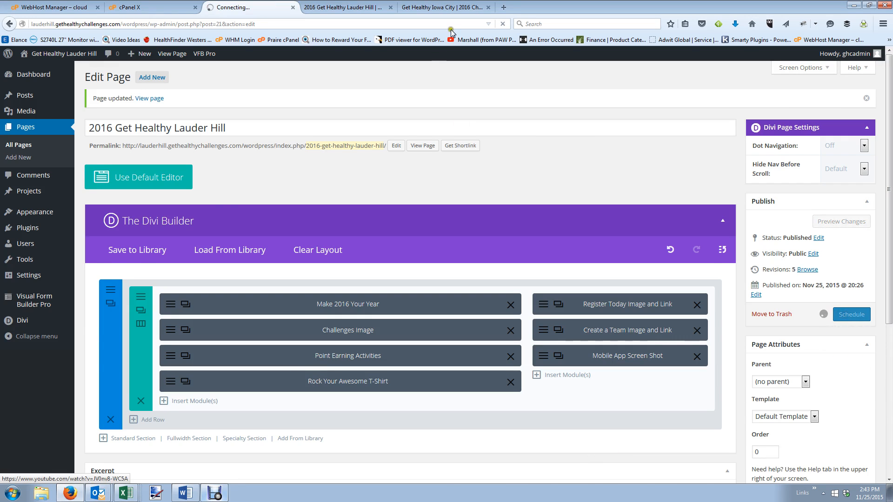
{"action": "left_click", "coordinate": [342, 6]}
{"action": "left_click", "coordinate": [441, 7]}
{"action": "scroll", "coordinate": [529, 252], "scroll_direction": "down", "scroll_amount": 5}
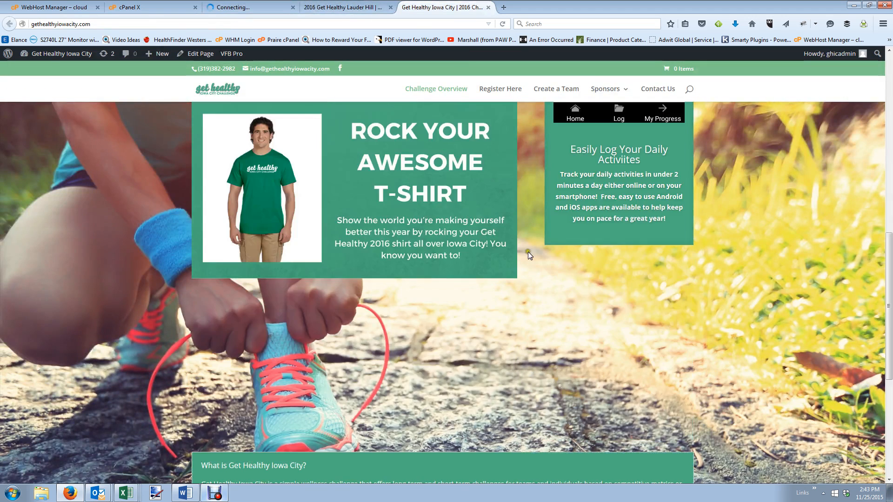
{"action": "scroll", "coordinate": [528, 252], "scroll_direction": "down", "scroll_amount": 2}
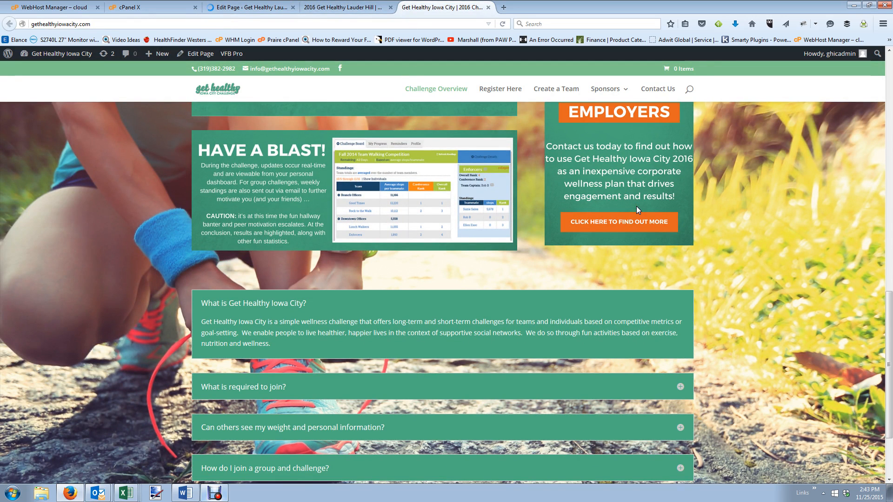
{"action": "left_click", "coordinate": [345, 7]}
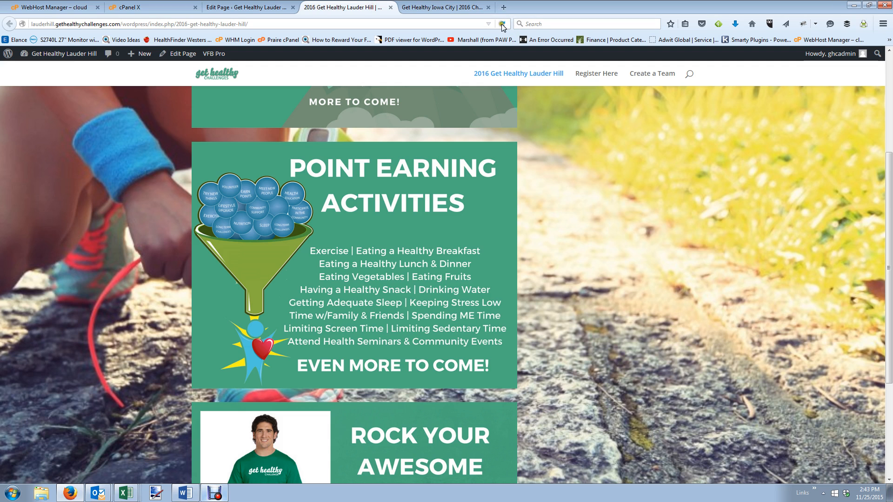
{"action": "left_click", "coordinate": [502, 24]}
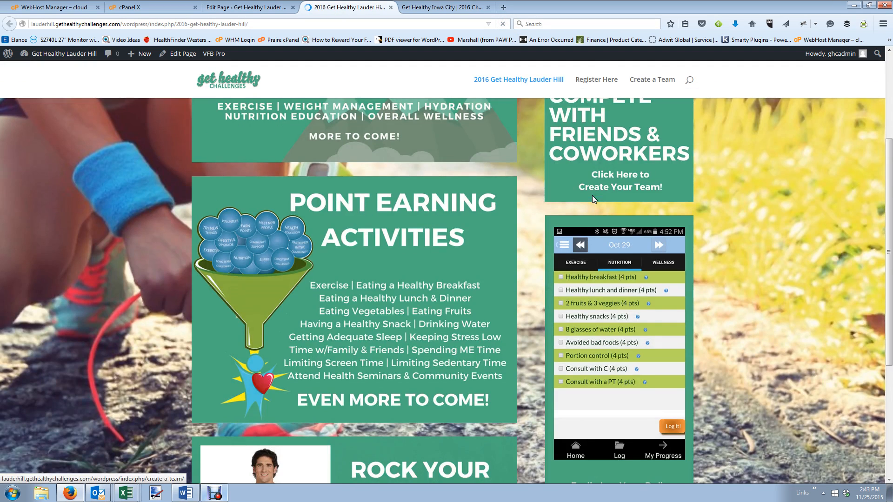
{"action": "scroll", "coordinate": [592, 195], "scroll_direction": "up", "scroll_amount": 3}
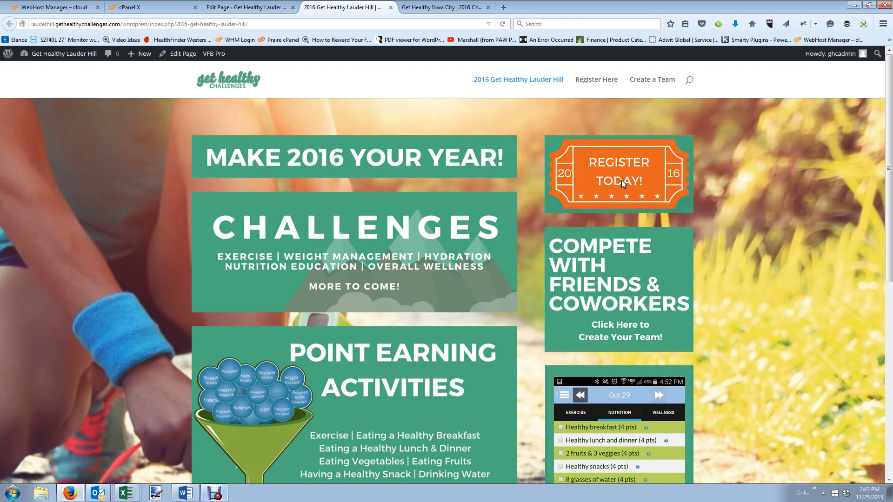
Check the Register Today and Compete With Friends banner links, viewing the Create a Team page.
{"action": "right_click", "coordinate": [622, 180]}
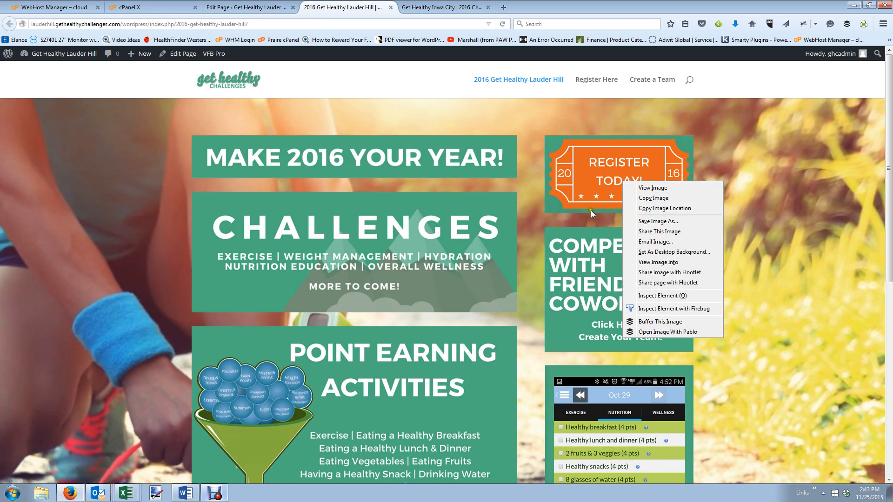
{"action": "left_click", "coordinate": [561, 220]}
{"action": "right_click", "coordinate": [589, 273]}
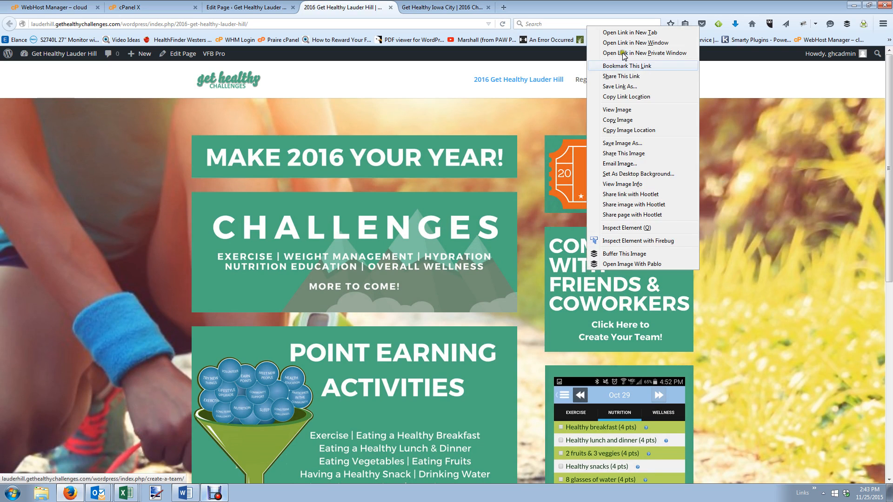
{"action": "left_click", "coordinate": [634, 33]}
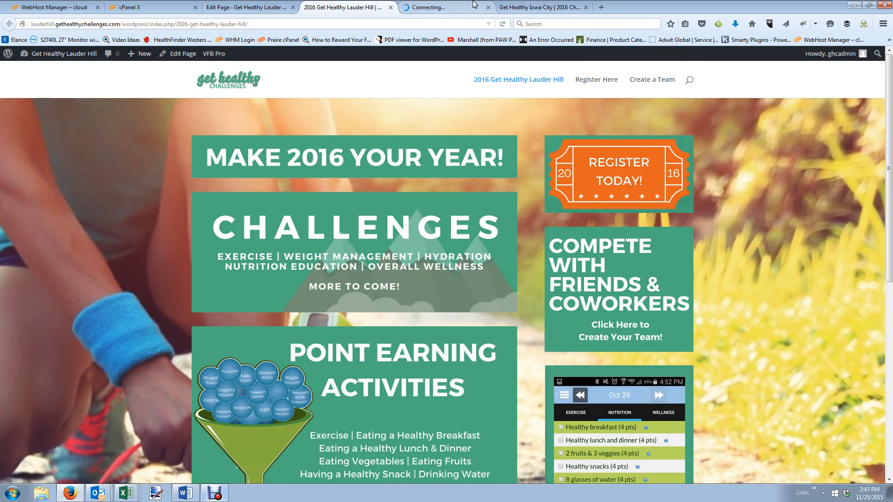
{"action": "left_click", "coordinate": [467, 5]}
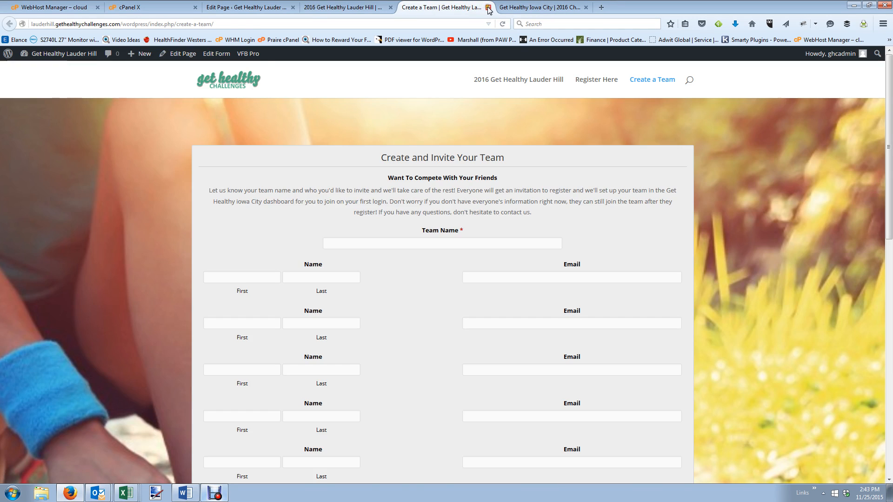
{"action": "left_click", "coordinate": [488, 7]}
Compare against the Get Healthy Iowa City page, then return to the Lauder Hill editor.
{"action": "scroll", "coordinate": [599, 289], "scroll_direction": "down", "scroll_amount": 5}
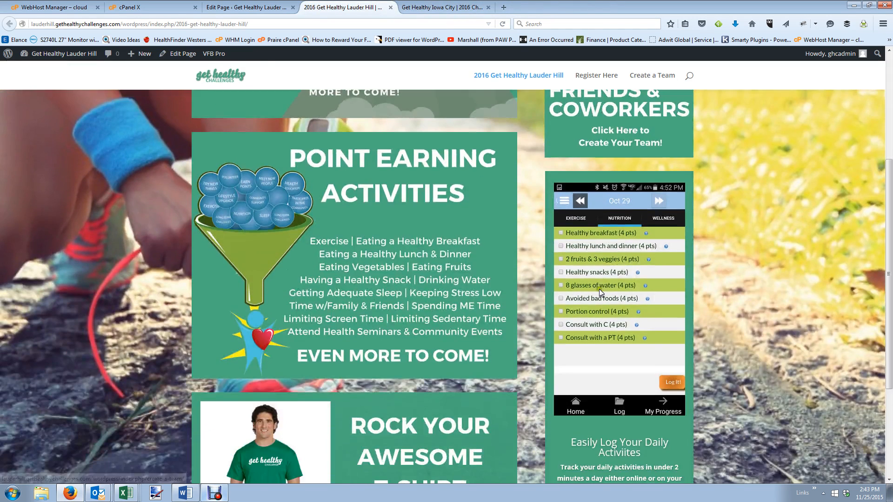
{"action": "scroll", "coordinate": [599, 288], "scroll_direction": "down", "scroll_amount": 5}
{"action": "left_click", "coordinate": [443, 9]}
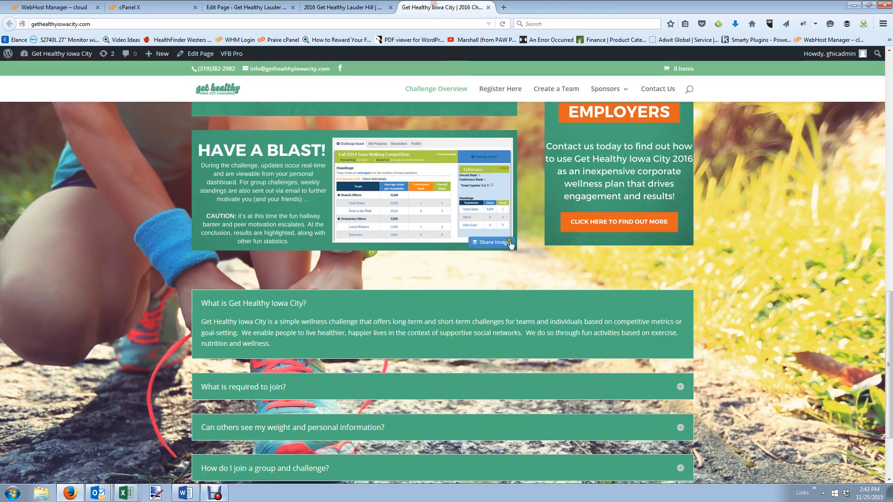
{"action": "scroll", "coordinate": [511, 244], "scroll_direction": "down", "scroll_amount": 2}
{"action": "scroll", "coordinate": [649, 305], "scroll_direction": "up", "scroll_amount": 4}
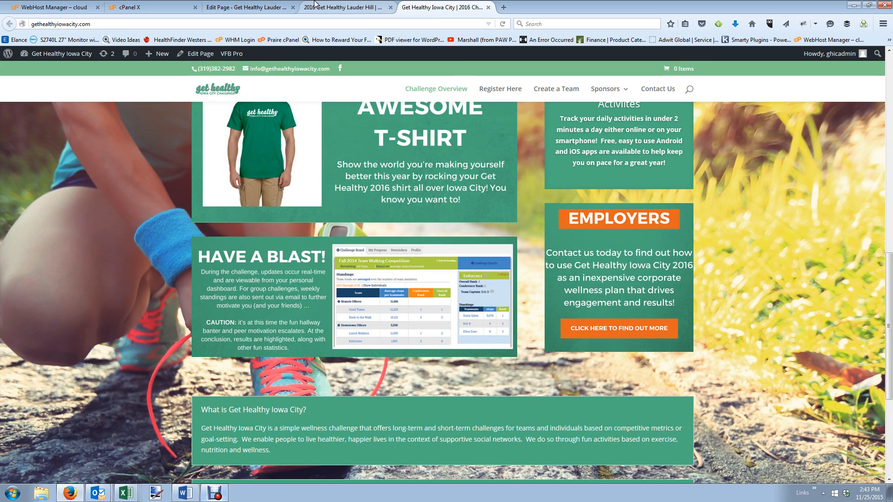
{"action": "left_click", "coordinate": [280, 8]}
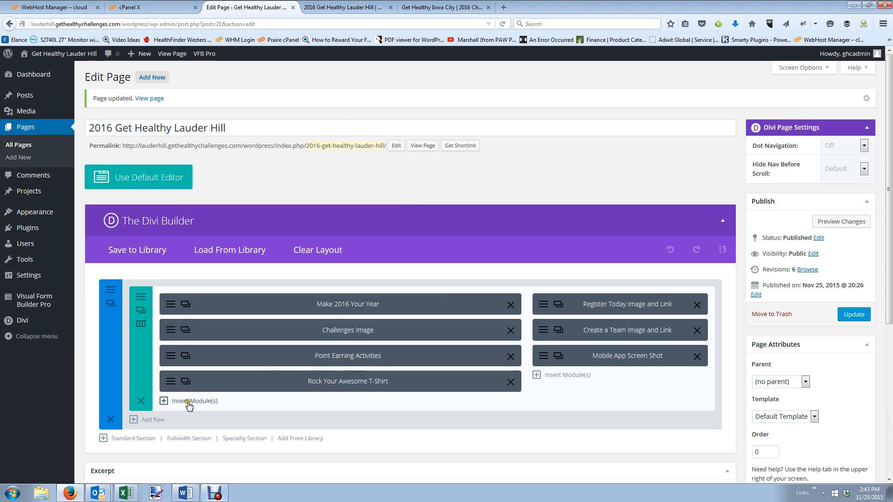
Add an image module to the left column using the uploaded Have a Blast! image.
{"action": "left_click", "coordinate": [167, 401]}
{"action": "scroll", "coordinate": [418, 302], "scroll_direction": "down", "scroll_amount": 3}
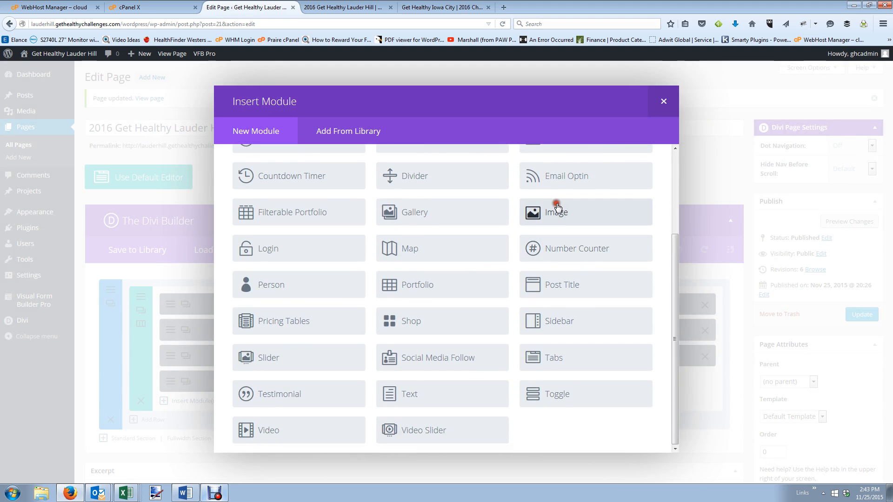
{"action": "left_click", "coordinate": [558, 209]}
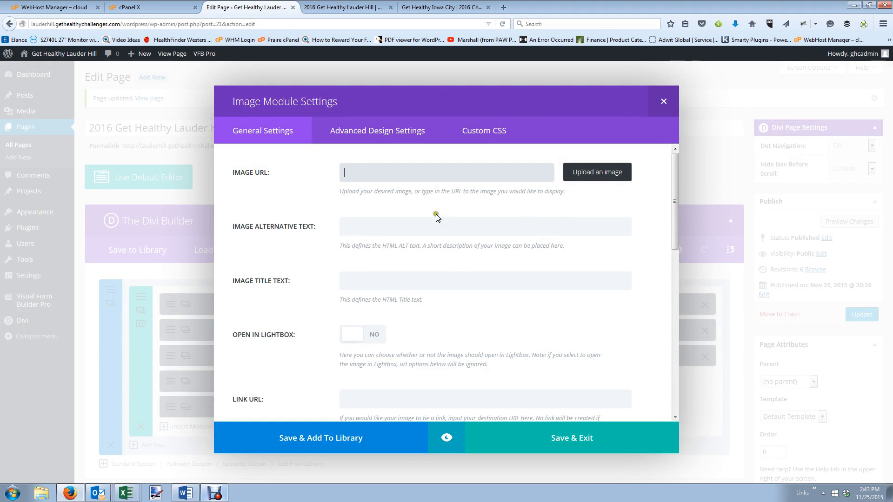
{"action": "left_click", "coordinate": [607, 173]}
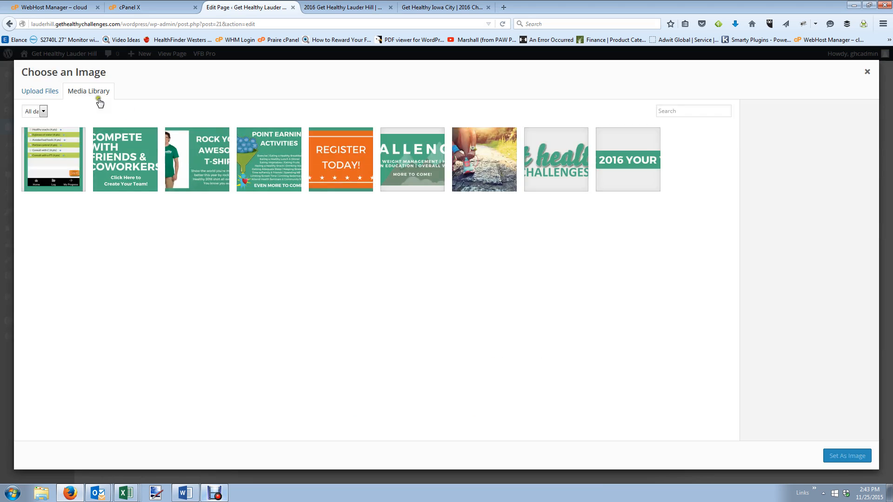
{"action": "left_click", "coordinate": [52, 93]}
{"action": "left_click", "coordinate": [456, 253]}
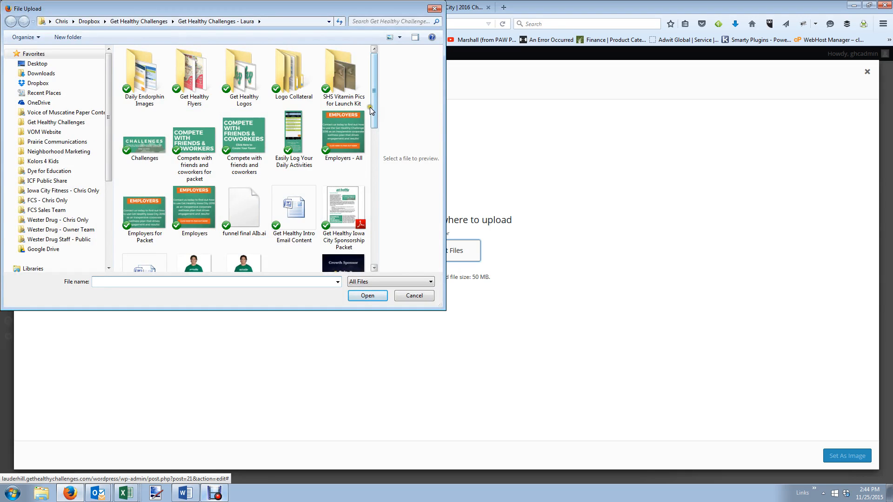
{"action": "left_click_drag", "start_coordinate": [371, 107], "coordinate": [394, 166]}
{"action": "left_click", "coordinate": [145, 184]}
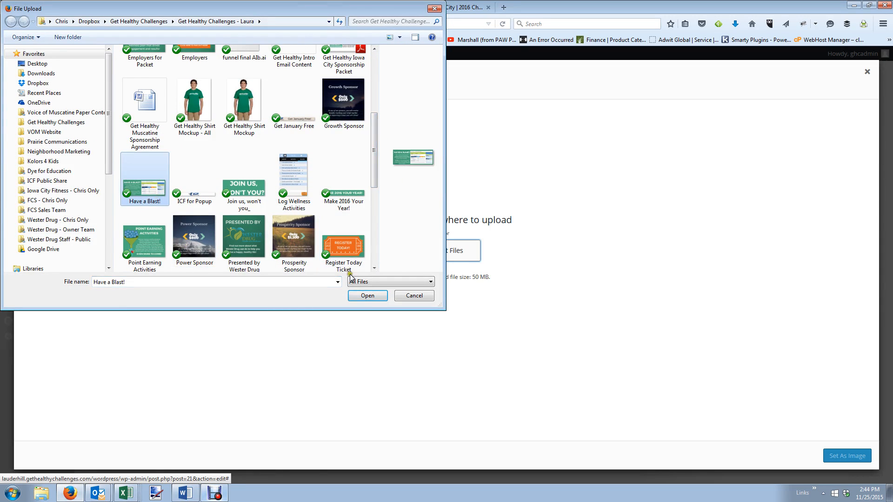
{"action": "left_click", "coordinate": [359, 295]}
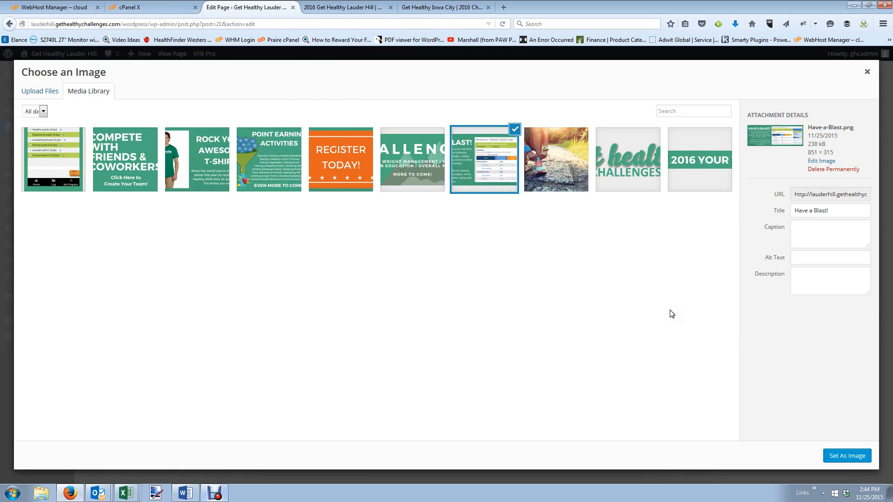
{"action": "left_click", "coordinate": [847, 457]}
Set the image module to No Animation and Center alignment.
{"action": "scroll", "coordinate": [484, 341], "scroll_direction": "down", "scroll_amount": 2}
{"action": "scroll", "coordinate": [459, 341], "scroll_direction": "down", "scroll_amount": 4}
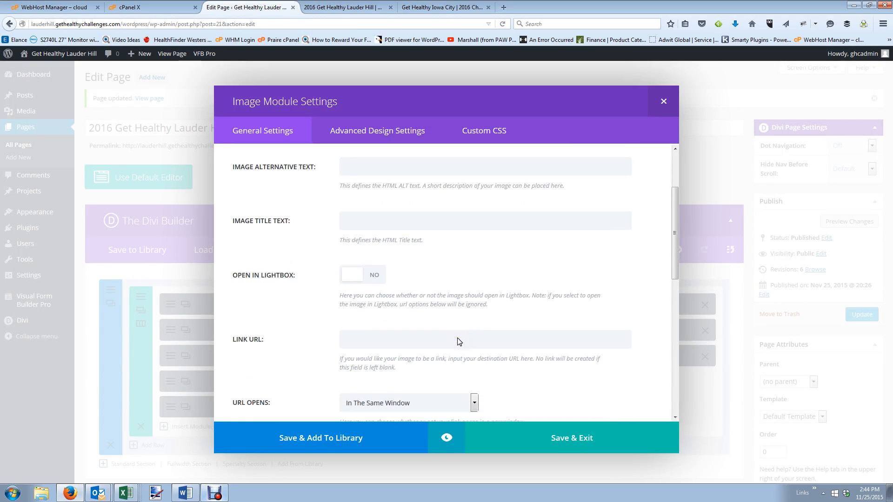
{"action": "scroll", "coordinate": [395, 375], "scroll_direction": "up", "scroll_amount": 2}
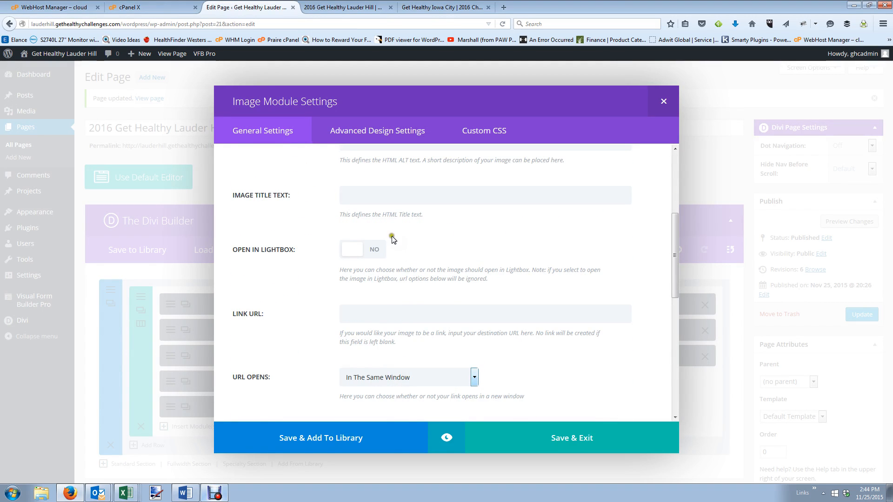
{"action": "scroll", "coordinate": [477, 245], "scroll_direction": "up", "scroll_amount": 2}
{"action": "scroll", "coordinate": [434, 262], "scroll_direction": "down", "scroll_amount": 3}
{"action": "scroll", "coordinate": [434, 261], "scroll_direction": "down", "scroll_amount": 3}
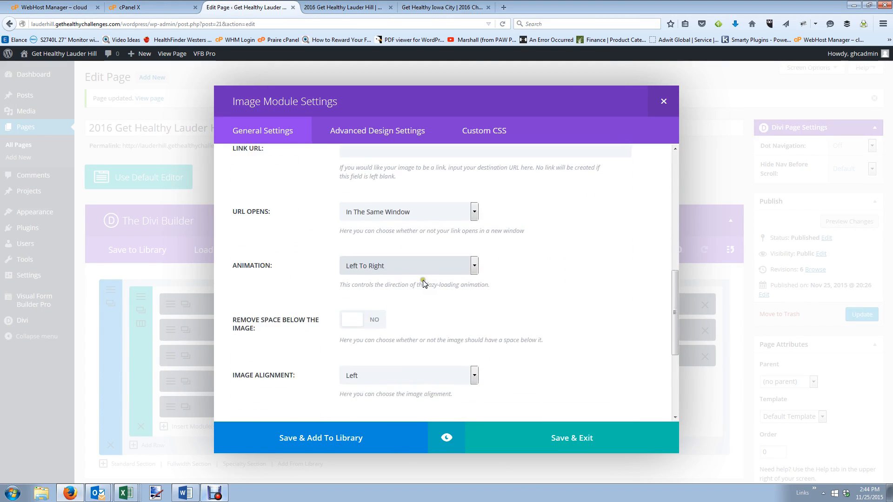
{"action": "left_click", "coordinate": [419, 255]}
{"action": "left_click", "coordinate": [393, 317]}
{"action": "left_click", "coordinate": [391, 365]}
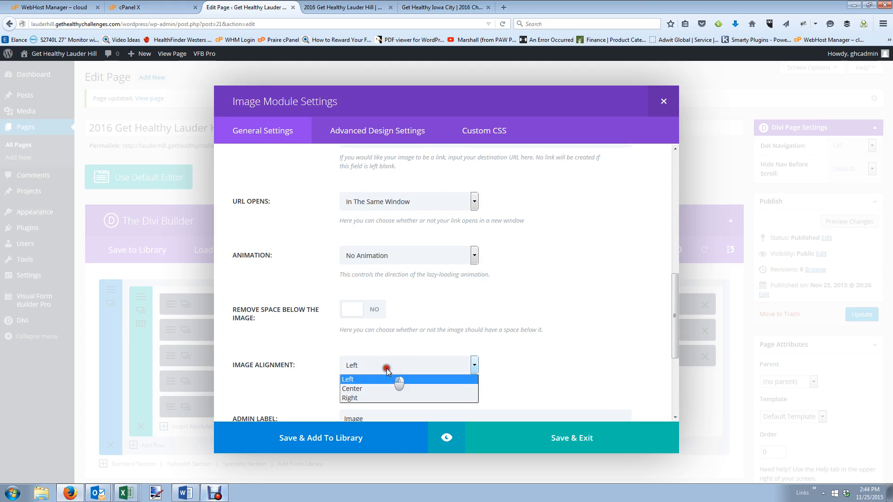
{"action": "left_click", "coordinate": [389, 390]}
Give the module the admin label 'Have A Blast Image', save it, and update the page.
{"action": "scroll", "coordinate": [566, 380], "scroll_direction": "down", "scroll_amount": 3}
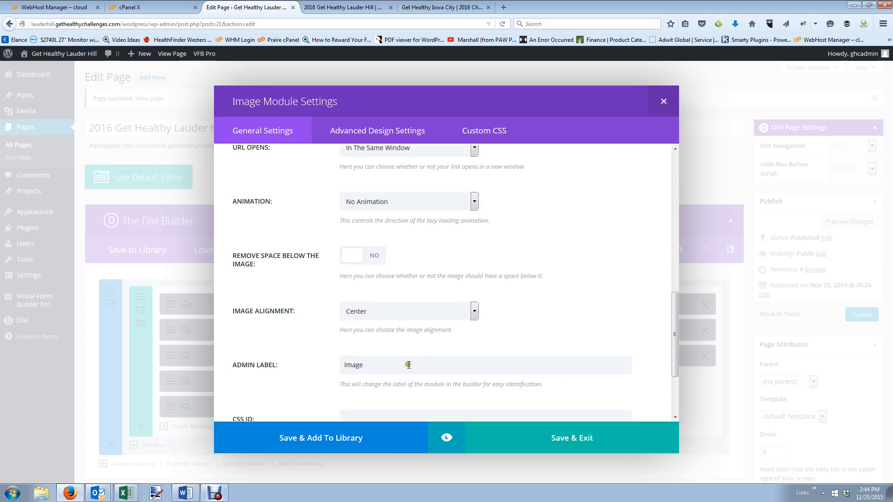
{"action": "left_click_drag", "start_coordinate": [389, 319], "coordinate": [323, 305]}
{"action": "type", "text": "Have"}
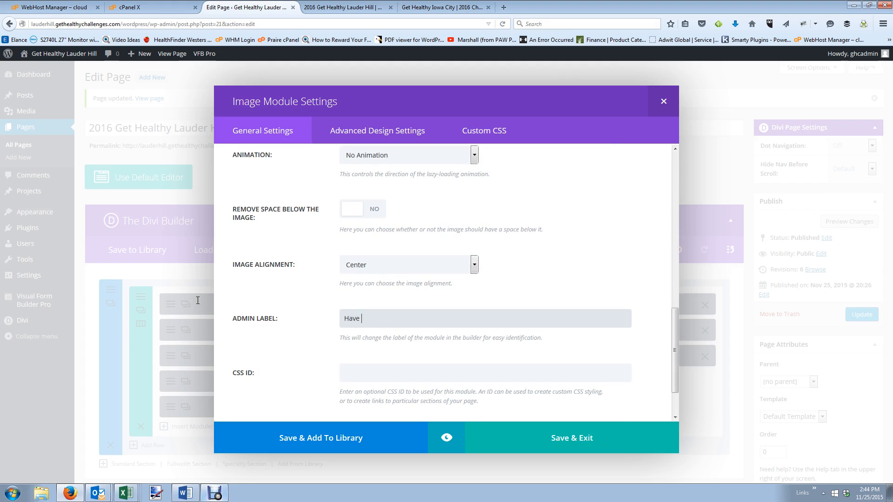
{"action": "type", "text": " A Blast Image"}
{"action": "key", "text": "Return"}
{"action": "left_click", "coordinate": [850, 320]}
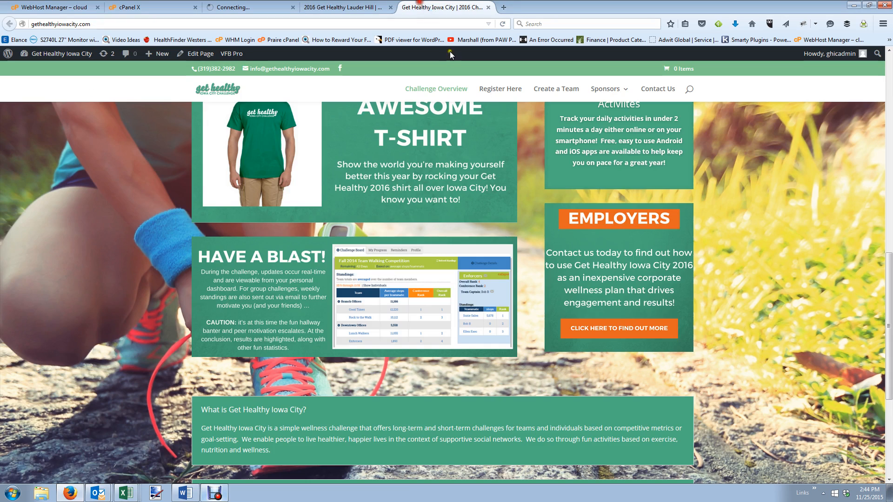
{"action": "left_click", "coordinate": [444, 7]}
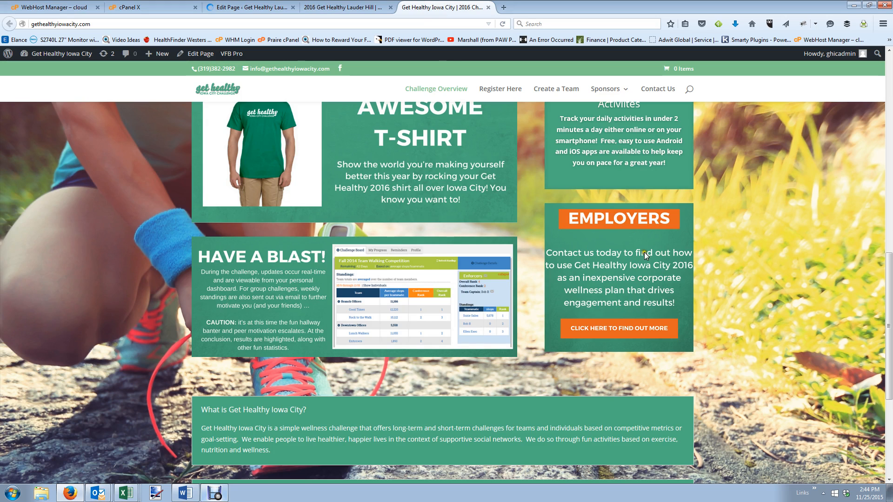
{"action": "right_click", "coordinate": [617, 334]}
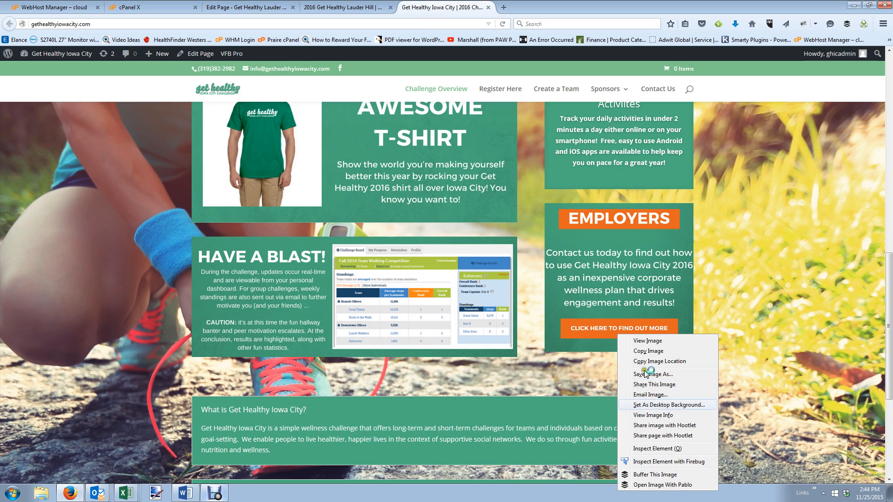
{"action": "left_click", "coordinate": [612, 297]}
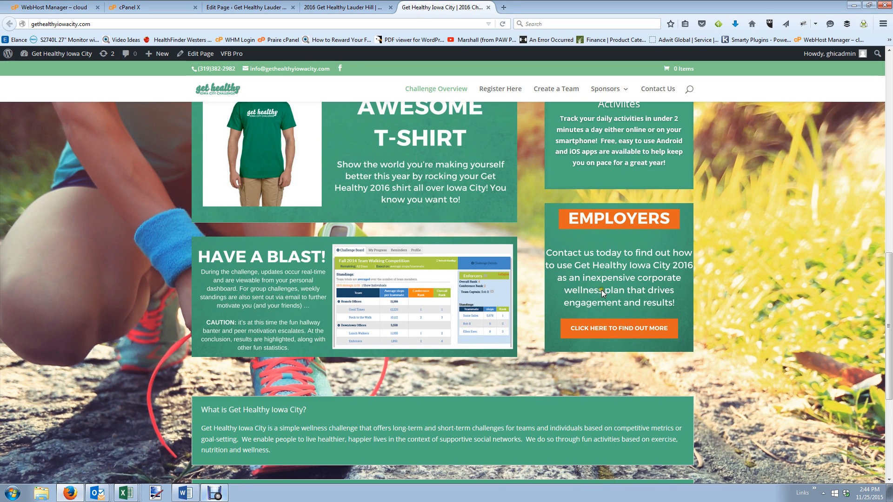
{"action": "left_click", "coordinate": [247, 7]}
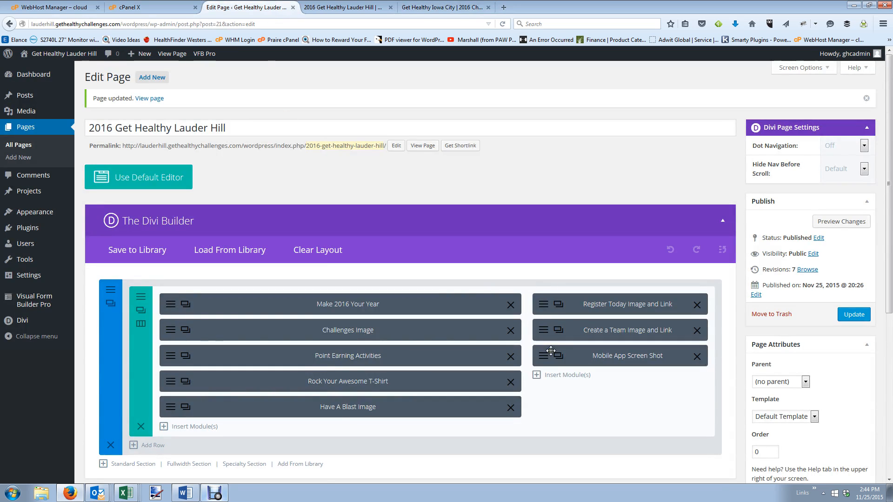
Insert an image module in the right column, cancelling the file upload so no image is set.
{"action": "left_click", "coordinate": [581, 376]}
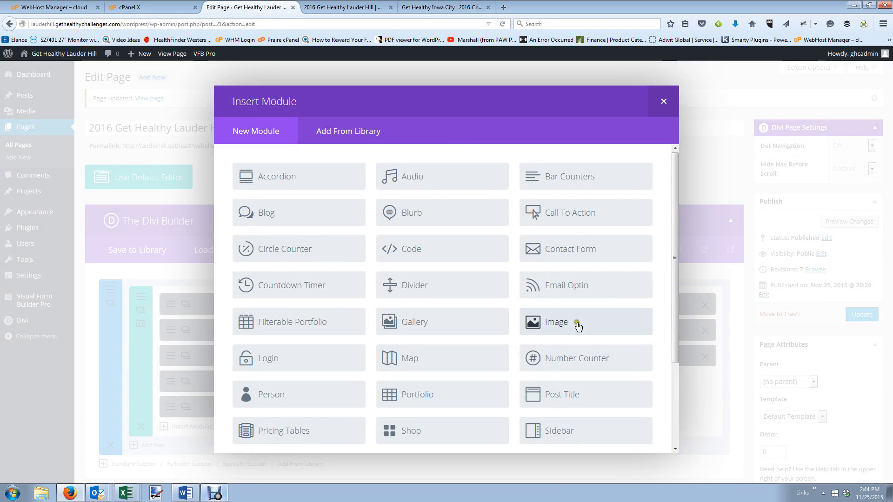
{"action": "left_click", "coordinate": [579, 327]}
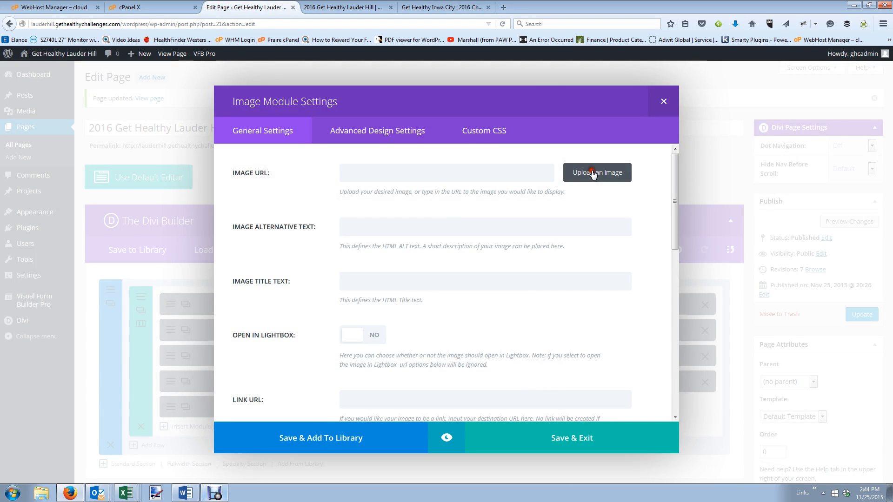
{"action": "left_click", "coordinate": [596, 172]}
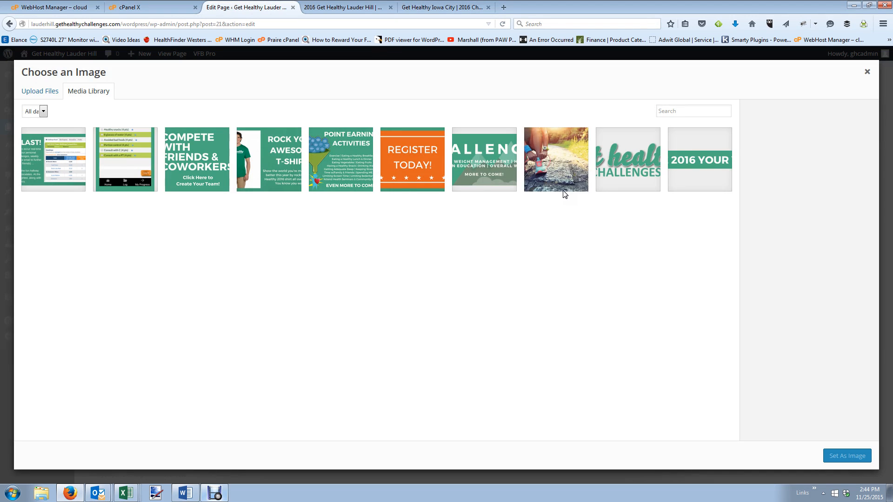
{"action": "left_click", "coordinate": [38, 92]}
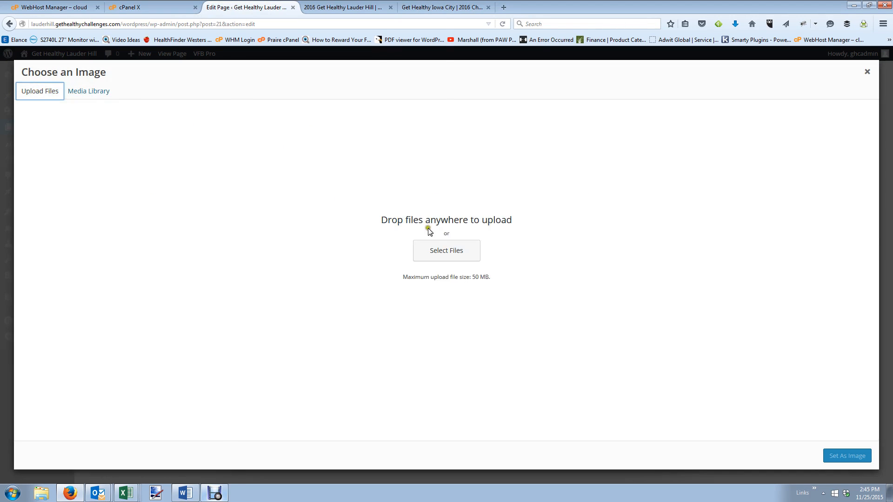
{"action": "left_click", "coordinate": [447, 251]}
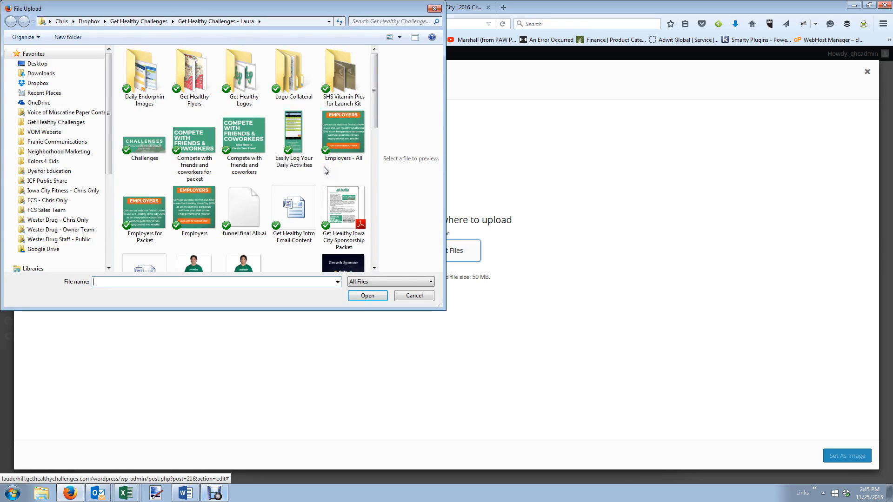
{"action": "left_click_drag", "start_coordinate": [372, 118], "coordinate": [373, 202]}
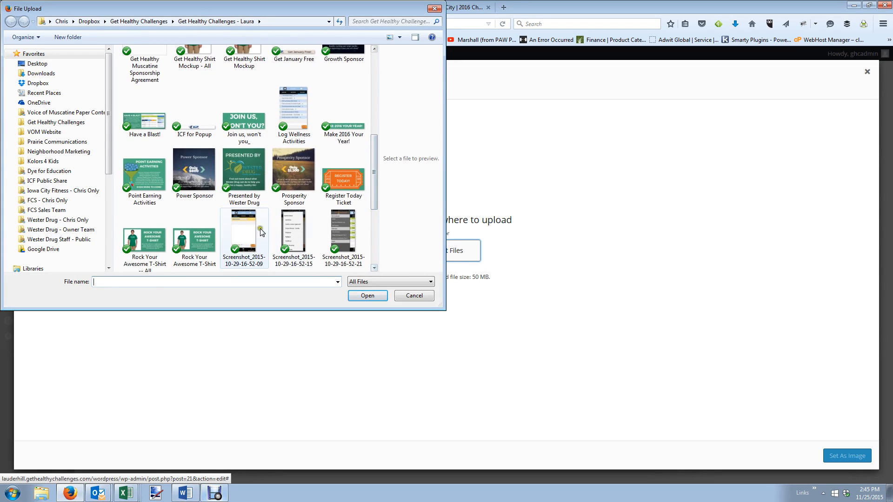
{"action": "left_click", "coordinate": [413, 297]}
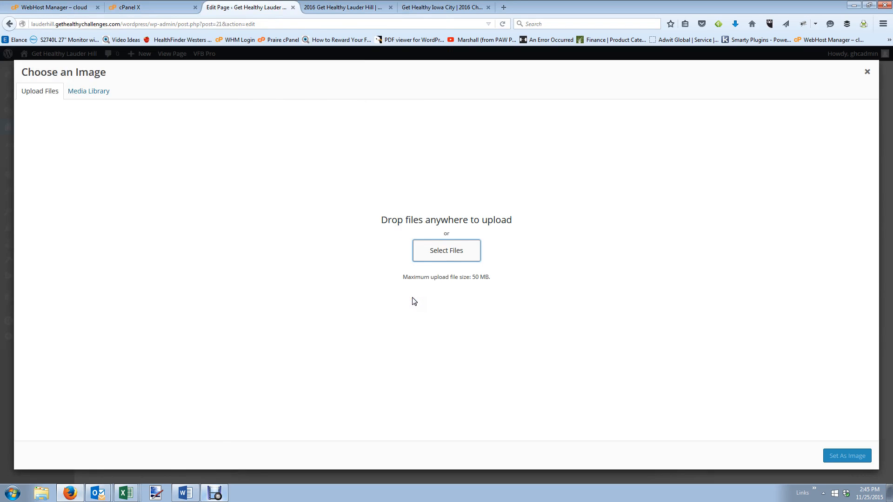
{"action": "left_click", "coordinate": [868, 73]}
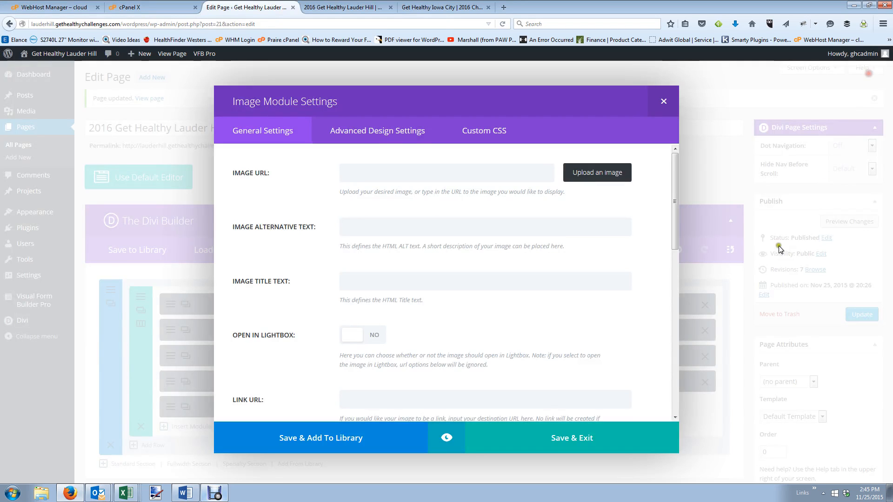
Save the blank image module into the layout and update the page.
{"action": "left_click", "coordinate": [528, 440]}
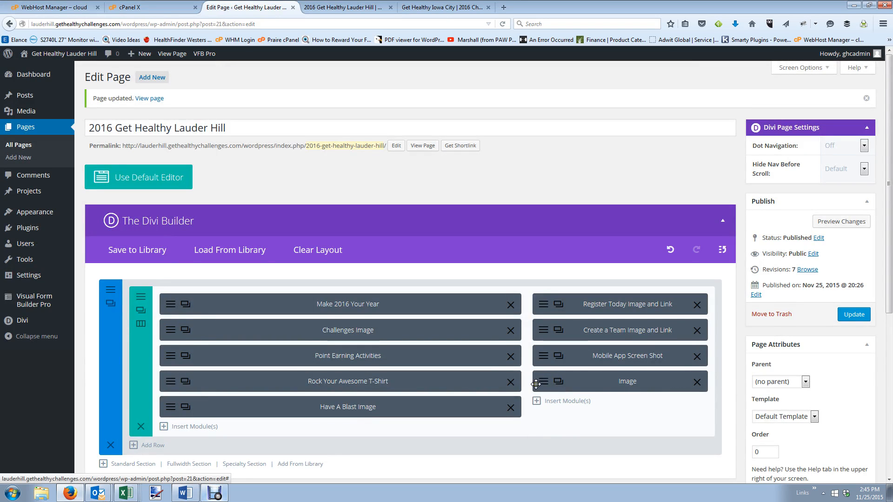
{"action": "scroll", "coordinate": [642, 386], "scroll_direction": "down", "scroll_amount": 4}
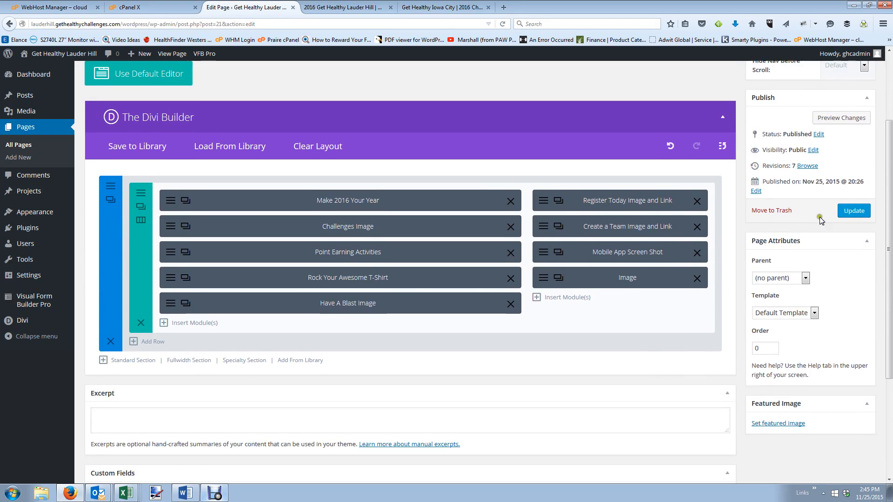
{"action": "left_click", "coordinate": [854, 211]}
Expand the Iowa City site's FAQ answers for reference, then return to the page editor.
{"action": "left_click", "coordinate": [444, 8]}
{"action": "scroll", "coordinate": [473, 257], "scroll_direction": "down", "scroll_amount": 5}
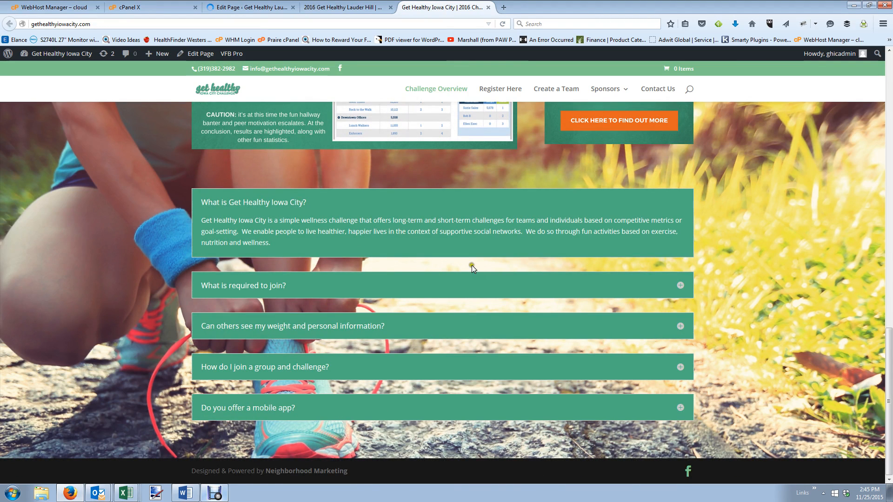
{"action": "left_click", "coordinate": [678, 287]}
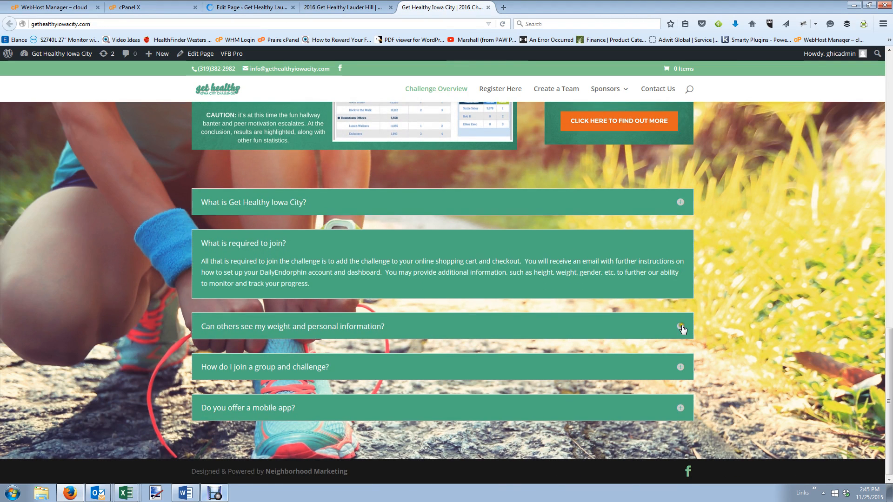
{"action": "left_click", "coordinate": [680, 326]}
{"action": "left_click", "coordinate": [682, 370]}
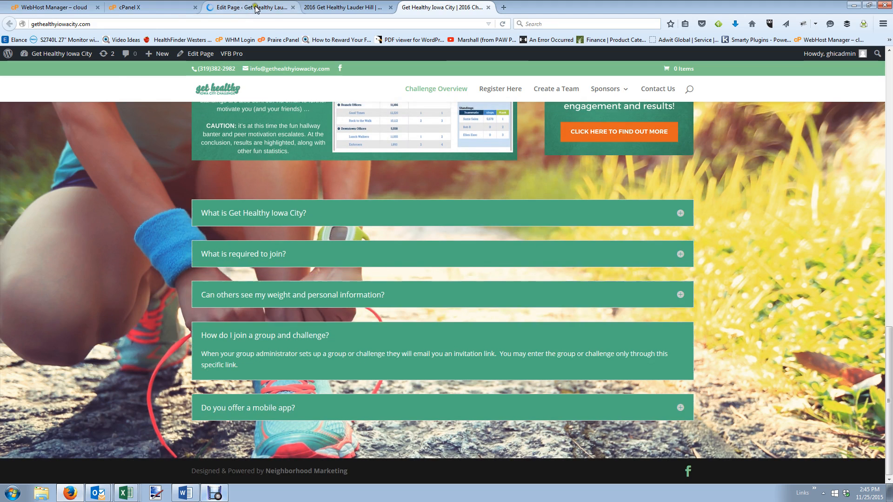
{"action": "left_click", "coordinate": [255, 8]}
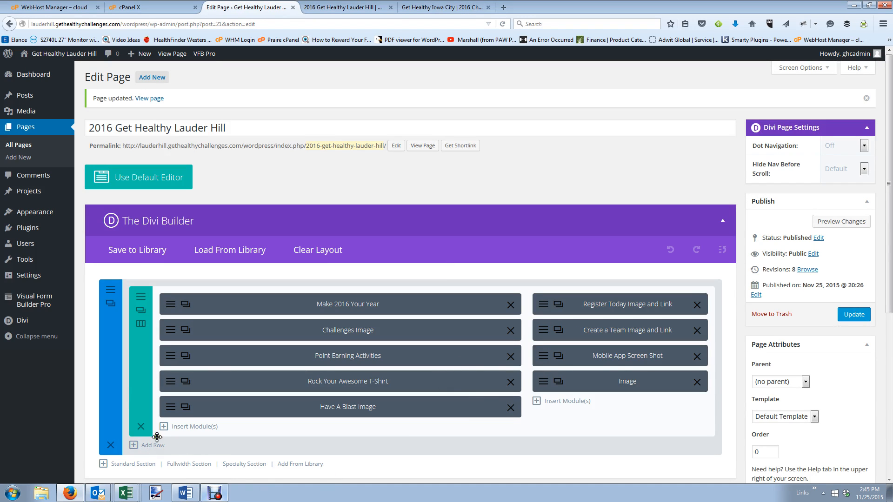
Add a new row with a single full-width column to the section.
{"action": "left_click", "coordinate": [139, 446]}
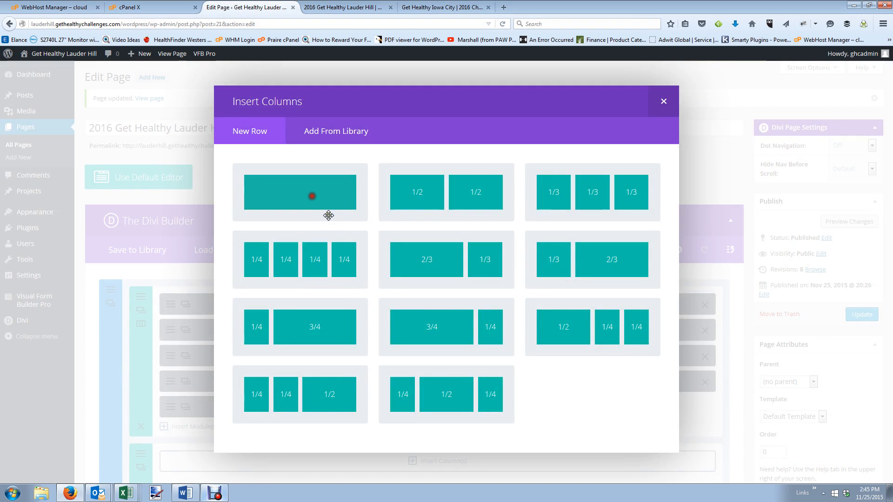
{"action": "left_click", "coordinate": [312, 196]}
{"action": "scroll", "coordinate": [419, 383], "scroll_direction": "down", "scroll_amount": 3}
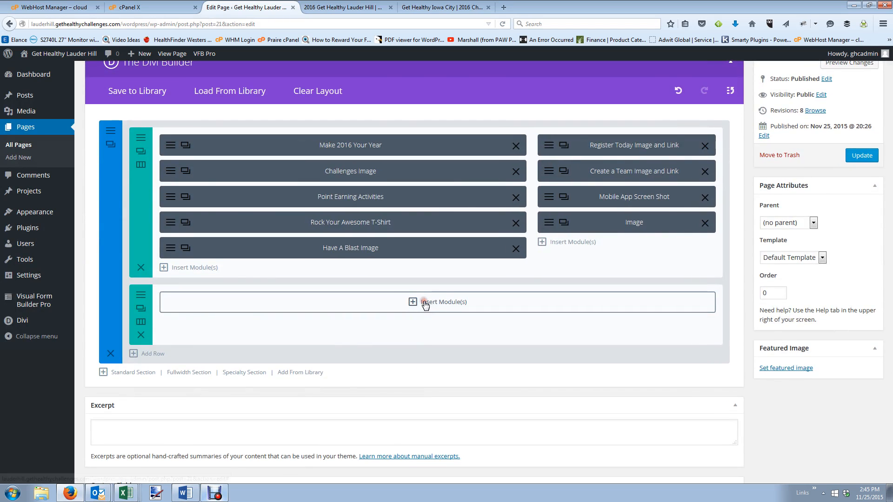
Insert an Accordion module in the new row, start its first item, and snap Firefox left.
{"action": "left_click", "coordinate": [425, 304]}
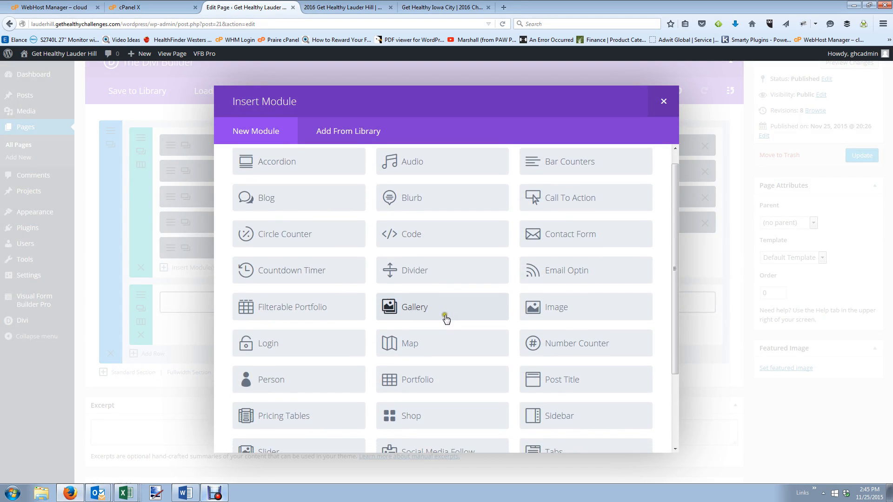
{"action": "scroll", "coordinate": [446, 318], "scroll_direction": "down", "scroll_amount": 3}
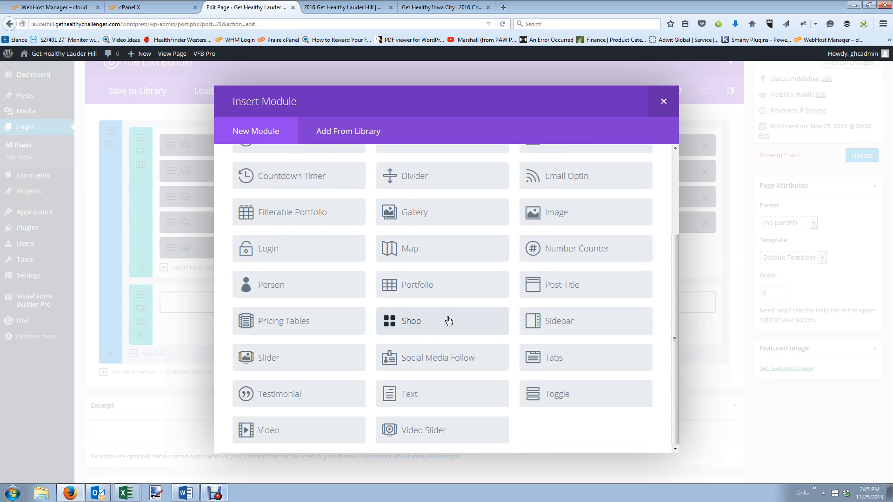
{"action": "scroll", "coordinate": [449, 321], "scroll_direction": "up", "scroll_amount": 3}
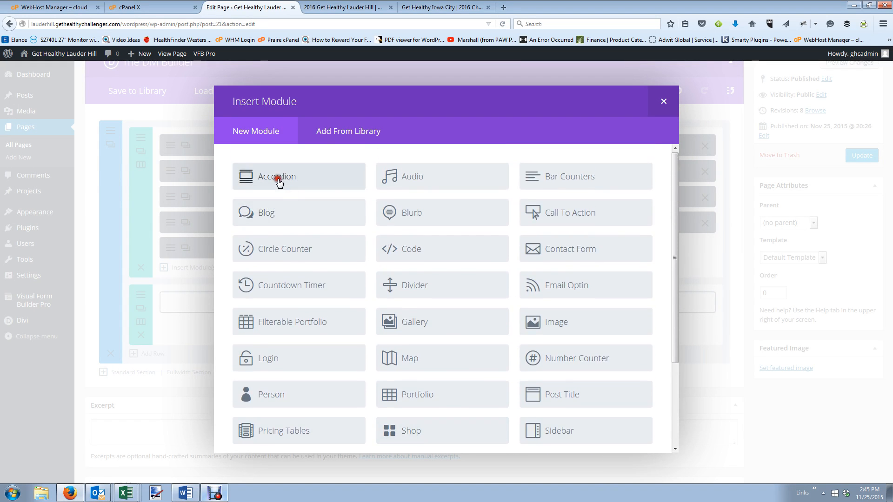
{"action": "left_click", "coordinate": [277, 179]}
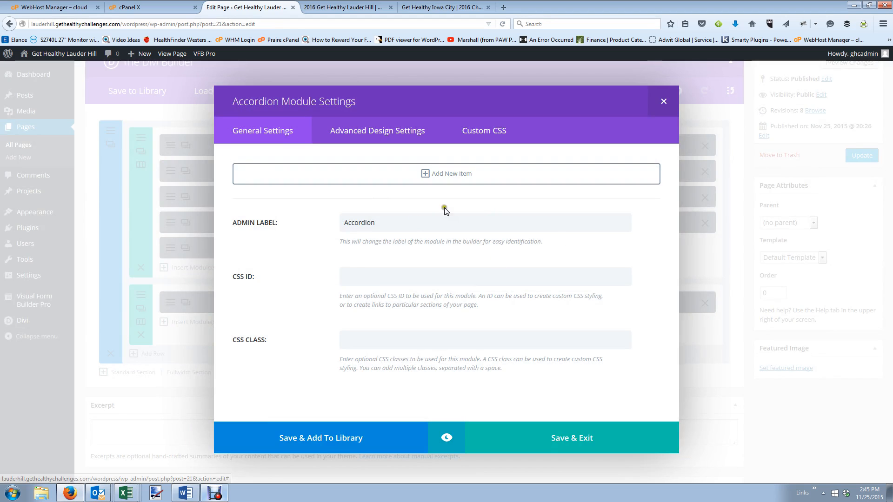
{"action": "left_click", "coordinate": [435, 174]}
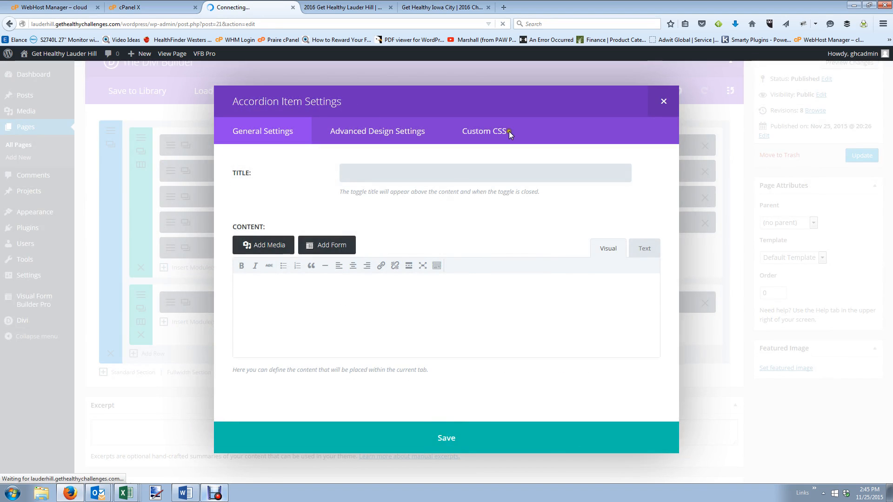
{"action": "key", "text": "super+Left"}
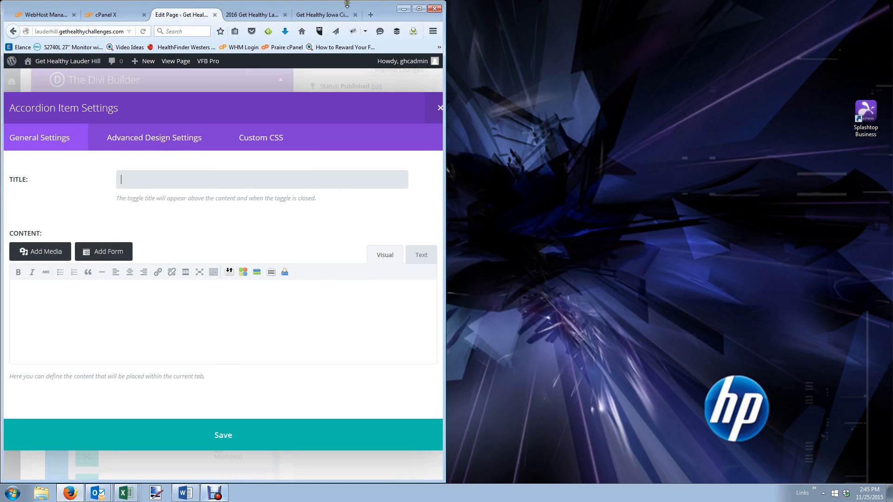
Move the Get Healthy Iowa City site into its own window on the right beside the editor.
{"action": "left_click", "coordinate": [326, 14]}
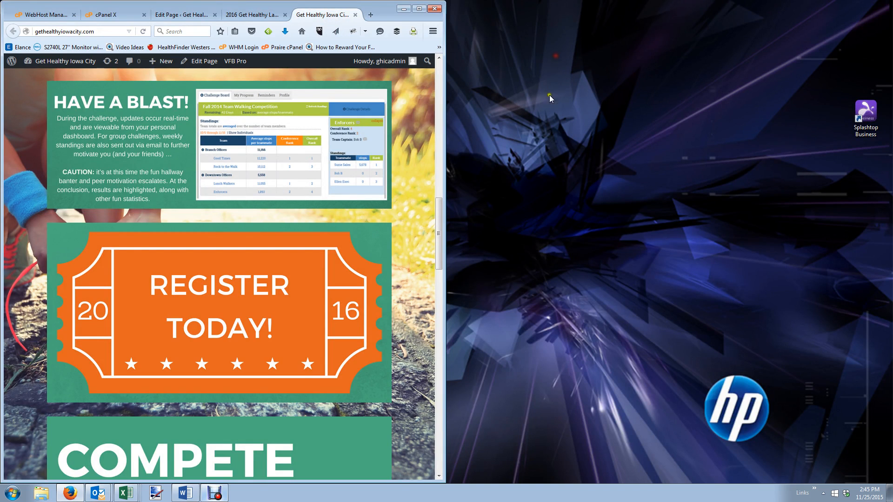
{"action": "left_click_drag", "start_coordinate": [325, 14], "coordinate": [556, 56]}
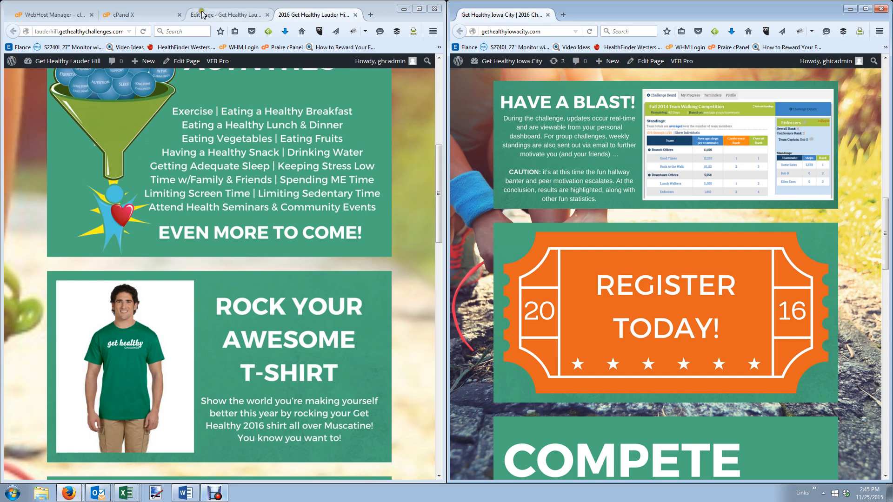
{"action": "left_click", "coordinate": [203, 15]}
{"action": "scroll", "coordinate": [682, 316], "scroll_direction": "down", "scroll_amount": 8}
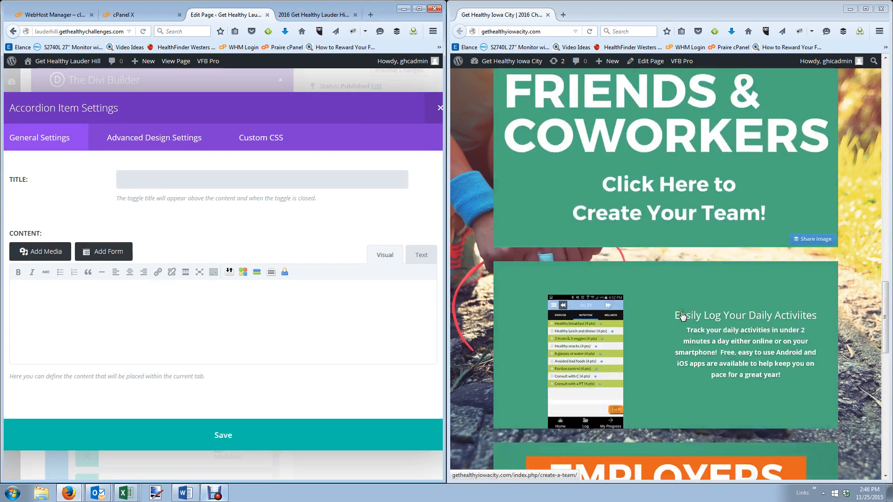
{"action": "scroll", "coordinate": [683, 316], "scroll_direction": "down", "scroll_amount": 10}
{"action": "scroll", "coordinate": [619, 278], "scroll_direction": "up", "scroll_amount": 2}
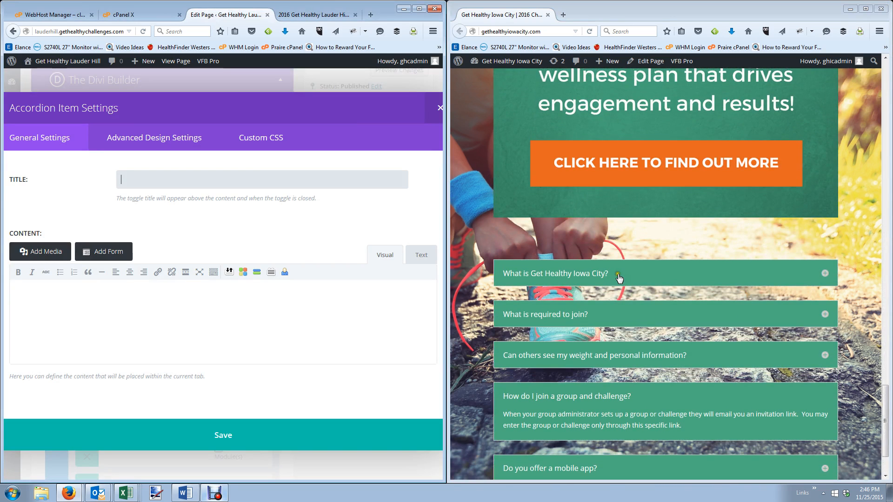
Title the first item 'What is a Get Healthy Challenge?' and paste in the Iowa City FAQ answer.
{"action": "left_click", "coordinate": [130, 186]}
{"action": "type", "text": "What is a Get Healthy C"}
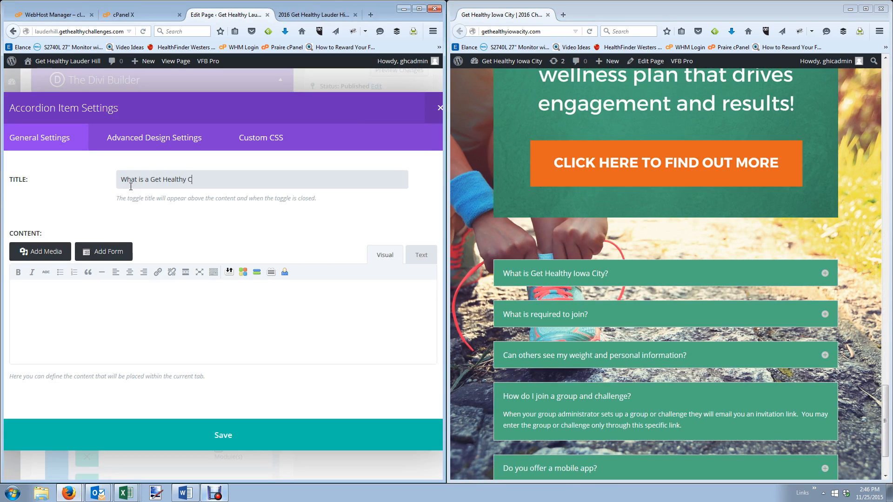
{"action": "type", "text": "hallenge?"}
{"action": "left_click", "coordinate": [826, 275]}
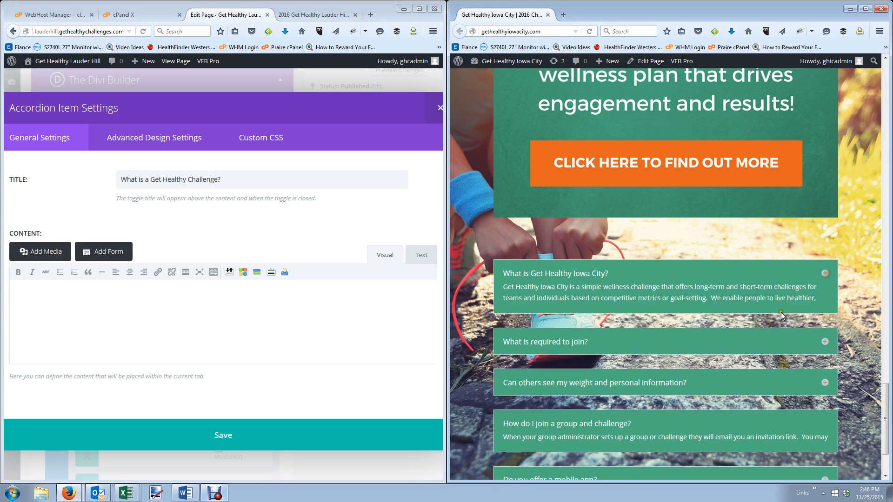
{"action": "left_click_drag", "start_coordinate": [616, 327], "coordinate": [502, 296]}
{"action": "key", "text": "ctrl+c"}
{"action": "left_click", "coordinate": [225, 339]}
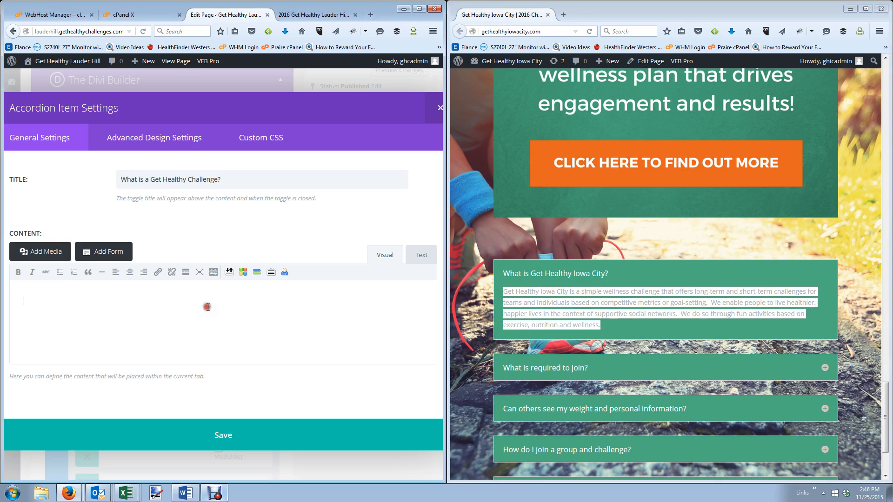
{"action": "key", "text": "ctrl+v"}
Edit the pasted answer to say Challenge instead of Iowa City, and save the item.
{"action": "left_click", "coordinate": [25, 301]}
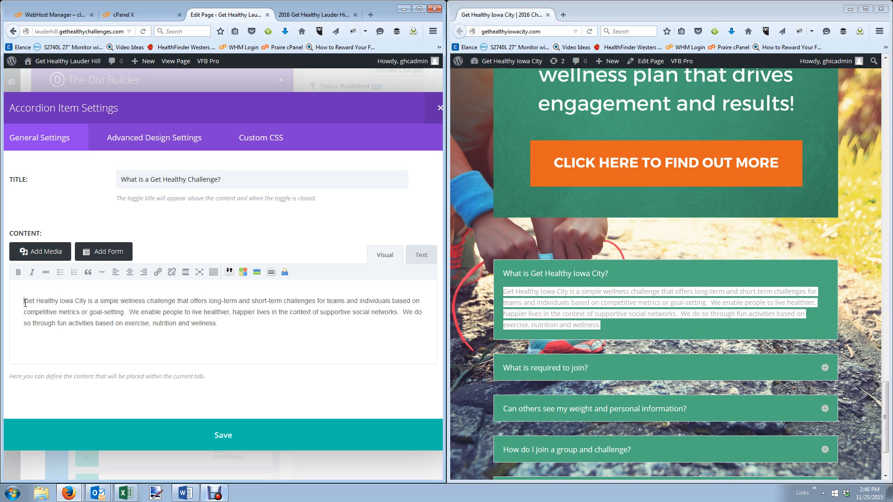
{"action": "type", "text": "A"}
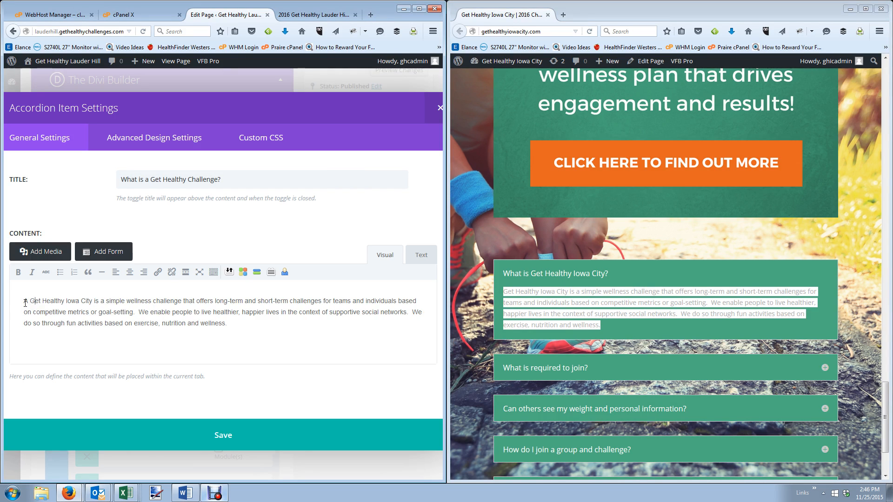
{"action": "key", "text": "Delete"}
{"action": "key", "text": "Delete"}
{"action": "key", "text": "Delete"}
{"action": "key", "text": "Delete"}
{"action": "key", "text": "Delete"}
{"action": "key", "text": "Delete"}
{"action": "key", "text": "Delete"}
{"action": "key", "text": "Delete"}
{"action": "key", "text": "Delete"}
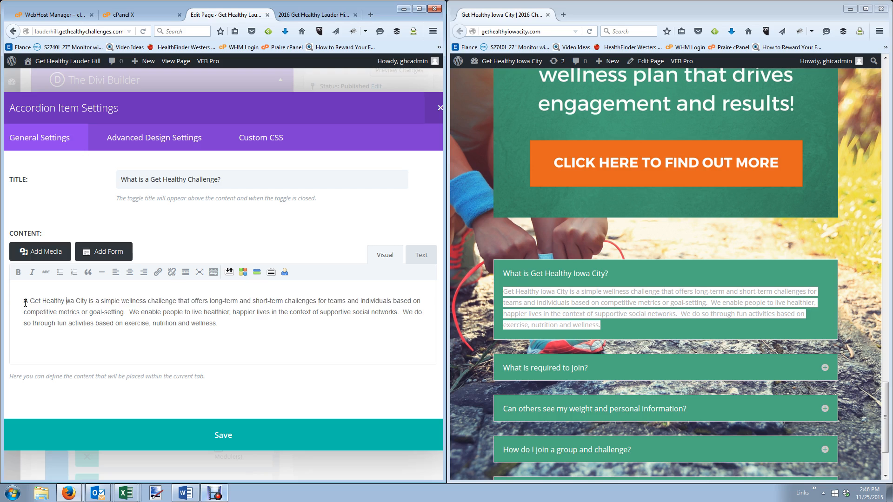
{"action": "type", "text": "Challenge"}
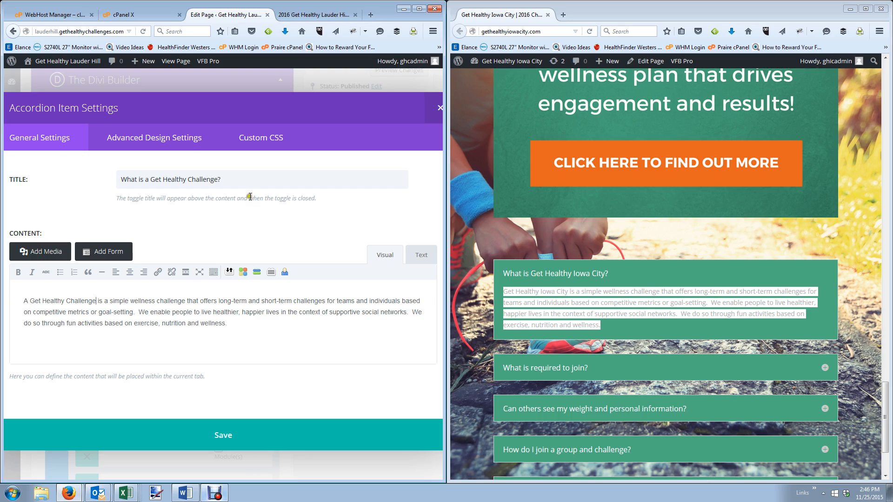
{"action": "left_click", "coordinate": [212, 432]}
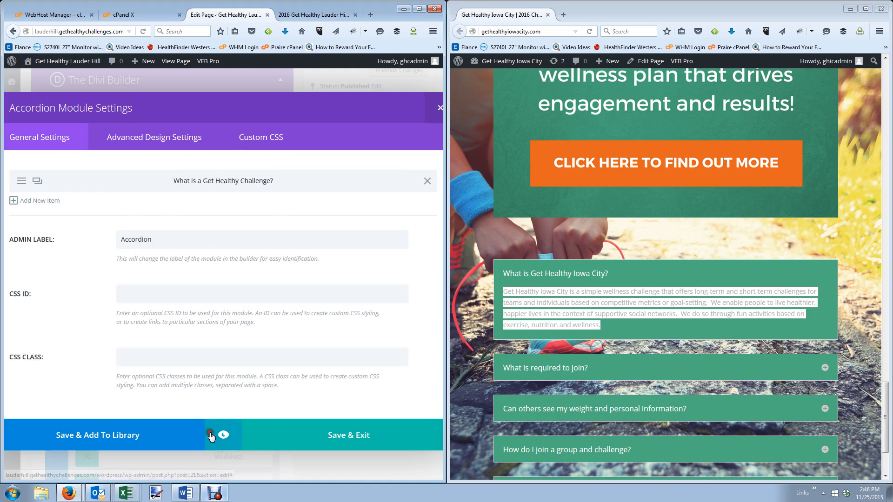
Label the accordion module FAQ Accordion and start a second item.
{"action": "left_click", "coordinate": [122, 238]}
{"action": "type", "text": "FAW"}
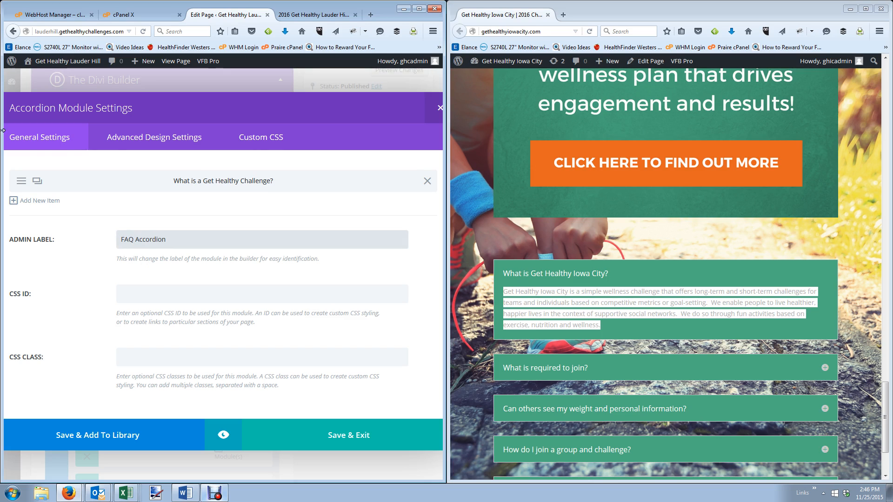
{"action": "left_click", "coordinate": [40, 200]}
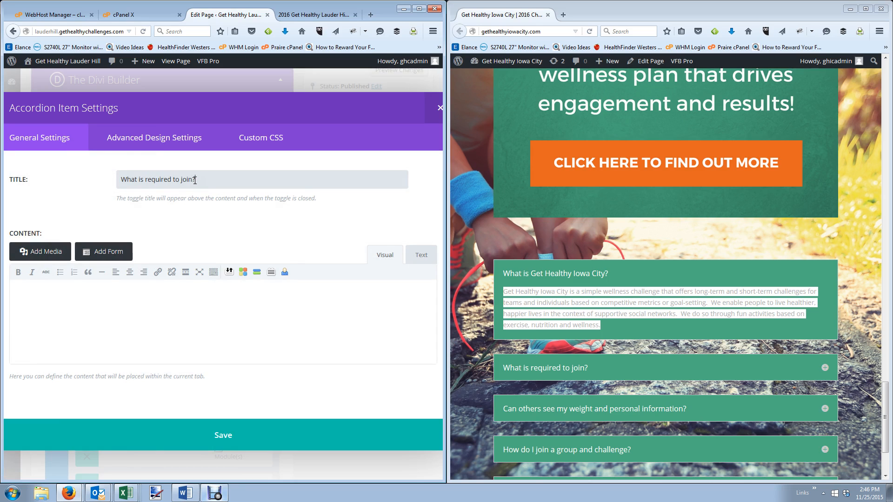
Fill 'What is required to join?' with the copied Iowa City answer, then begin a third item 'Can others'.
{"action": "left_click", "coordinate": [825, 367]}
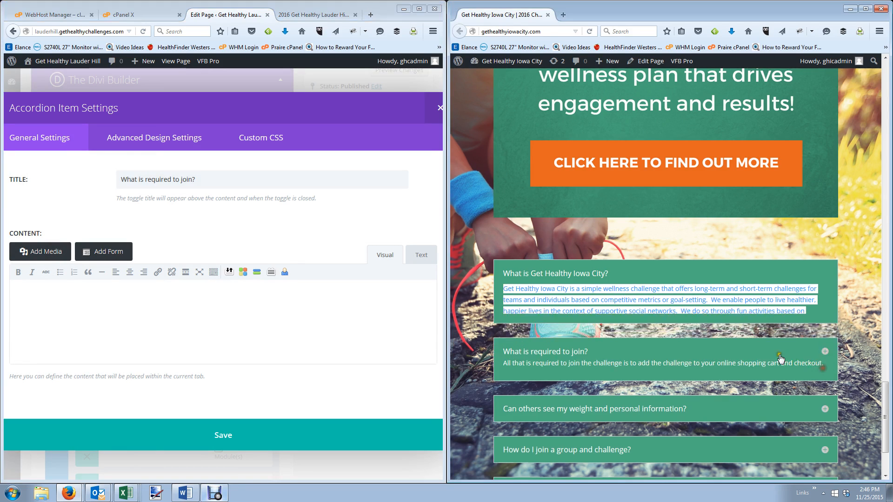
{"action": "left_click_drag", "start_coordinate": [652, 372], "coordinate": [498, 338]}
{"action": "key", "text": "ctrl+c"}
{"action": "left_click", "coordinate": [138, 314]}
{"action": "key", "text": "ctrl+v"}
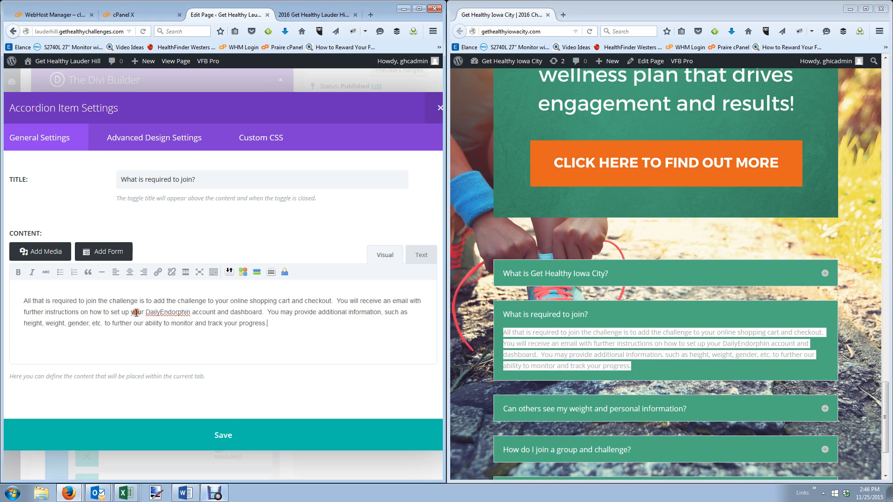
{"action": "left_click", "coordinate": [236, 435]}
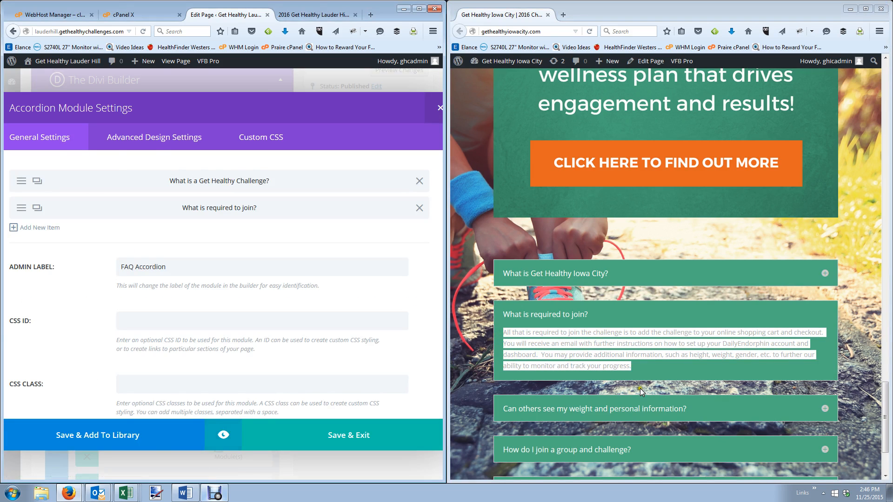
{"action": "left_click", "coordinate": [33, 228]}
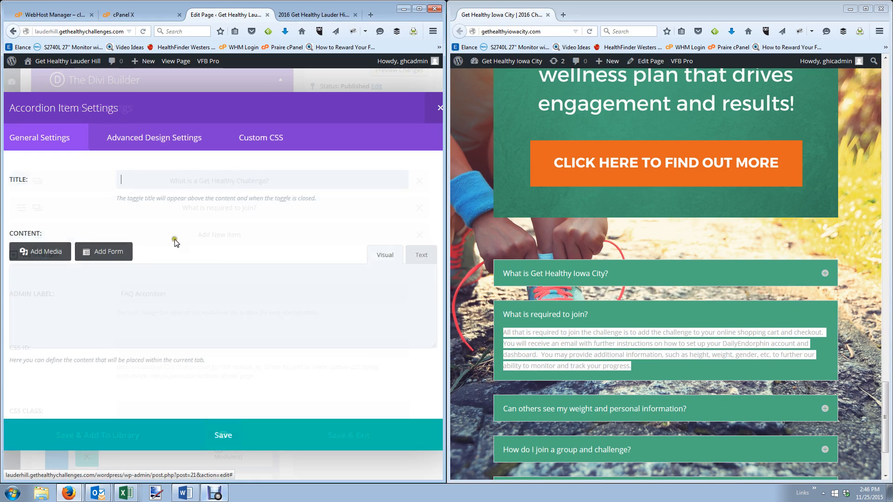
{"action": "type", "text": "Can others see my weight and personal information?"}
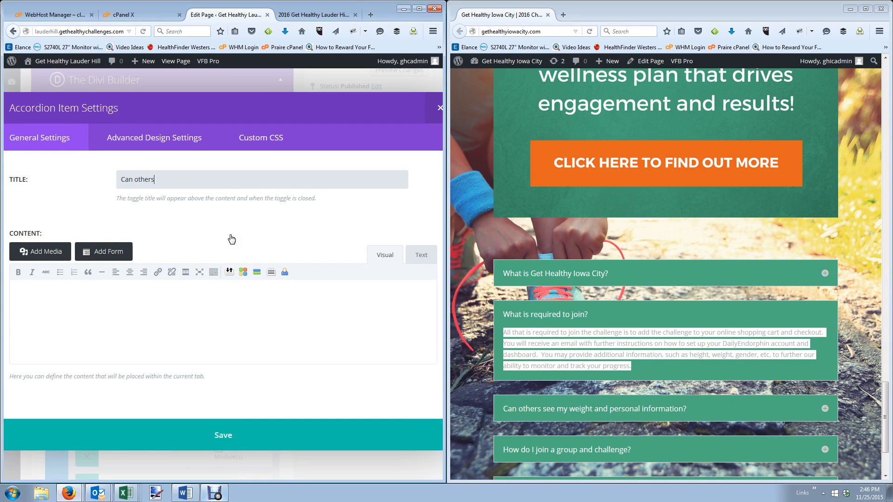
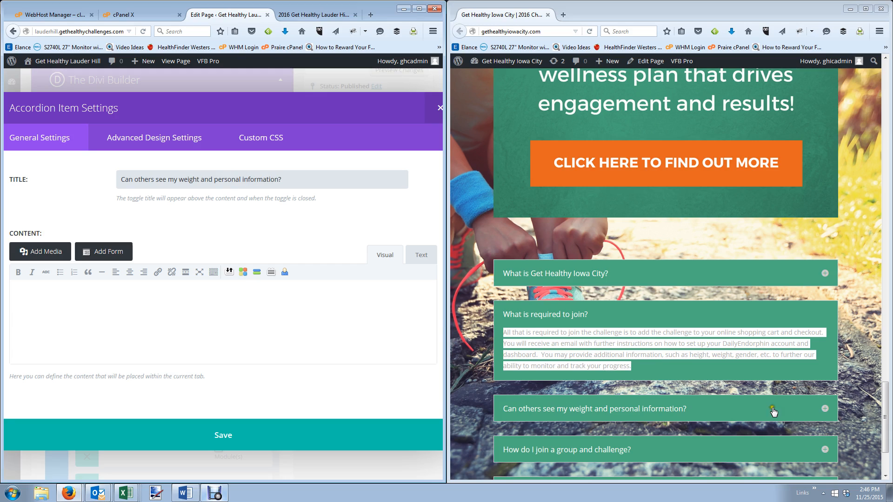
Paste the Iowa City weight and personal-information privacy answer into the item and save it.
{"action": "left_click", "coordinate": [825, 411]}
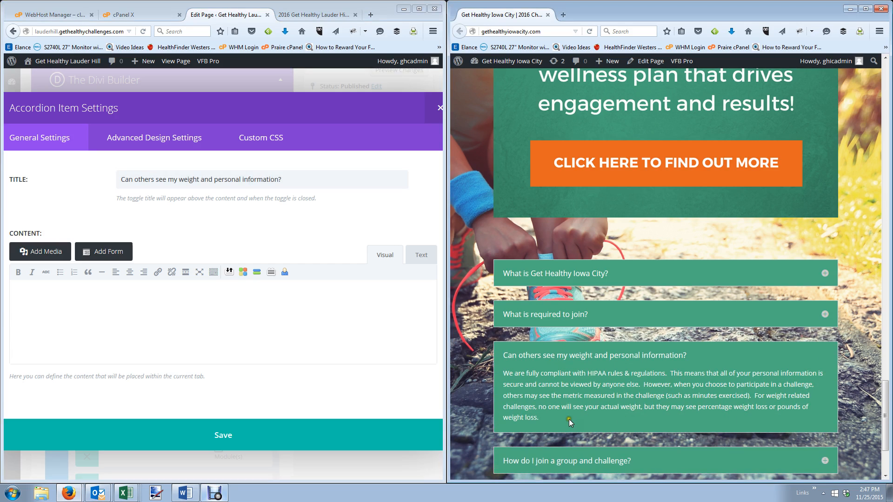
{"action": "left_click_drag", "start_coordinate": [570, 422], "coordinate": [499, 376]}
{"action": "key", "text": "ctrl+c"}
{"action": "left_click", "coordinate": [206, 312]}
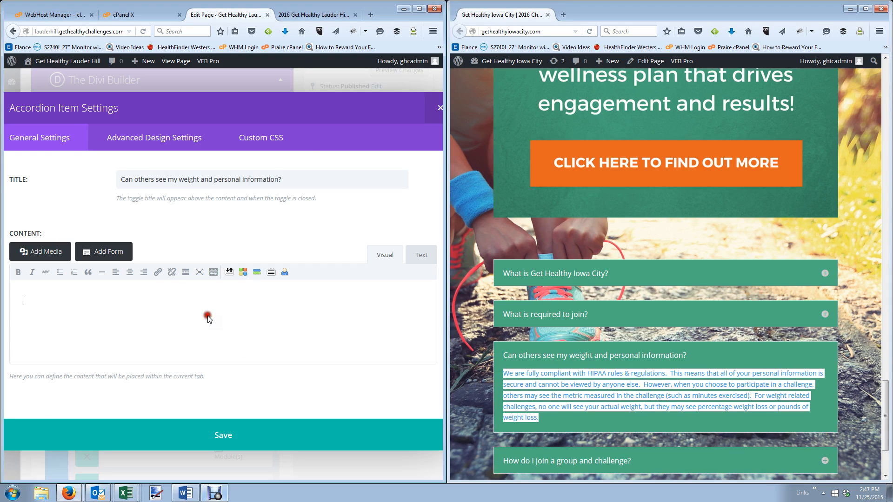
{"action": "key", "text": "ctrl+v"}
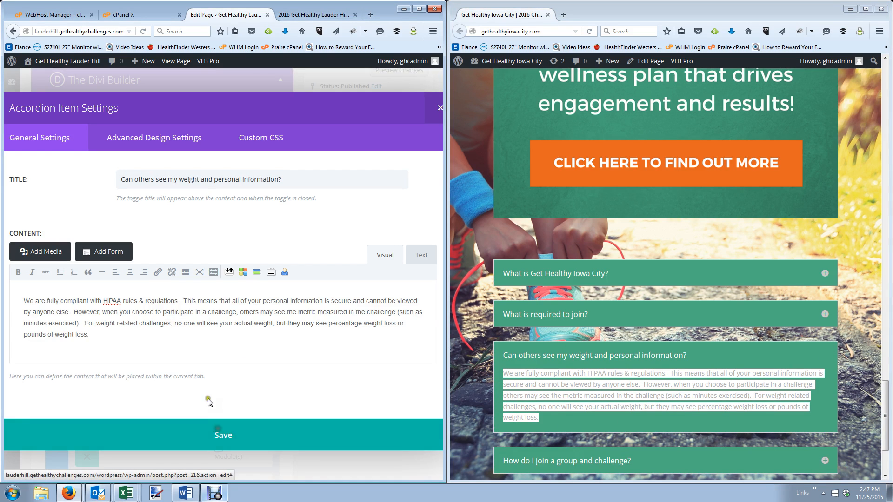
{"action": "left_click", "coordinate": [224, 437]}
Add the 'How do I join a group' question with its answer copied from Iowa City.
{"action": "scroll", "coordinate": [601, 364], "scroll_direction": "down", "scroll_amount": 3}
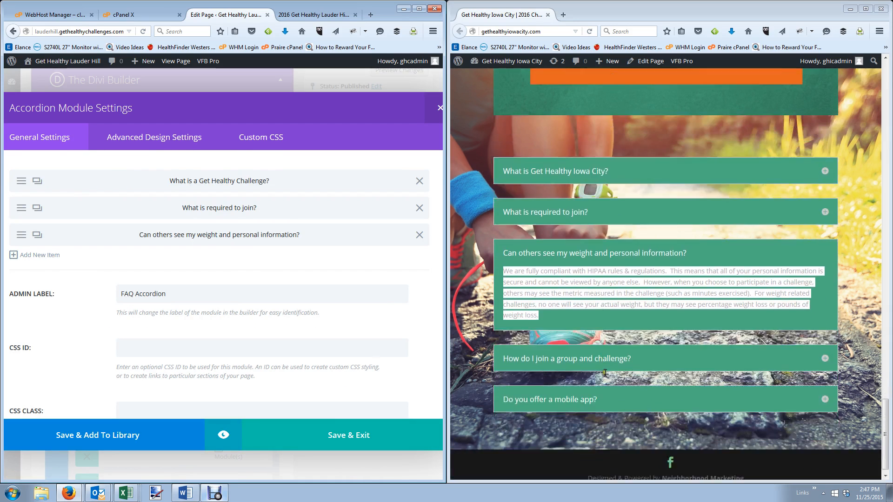
{"action": "left_click", "coordinate": [822, 352]}
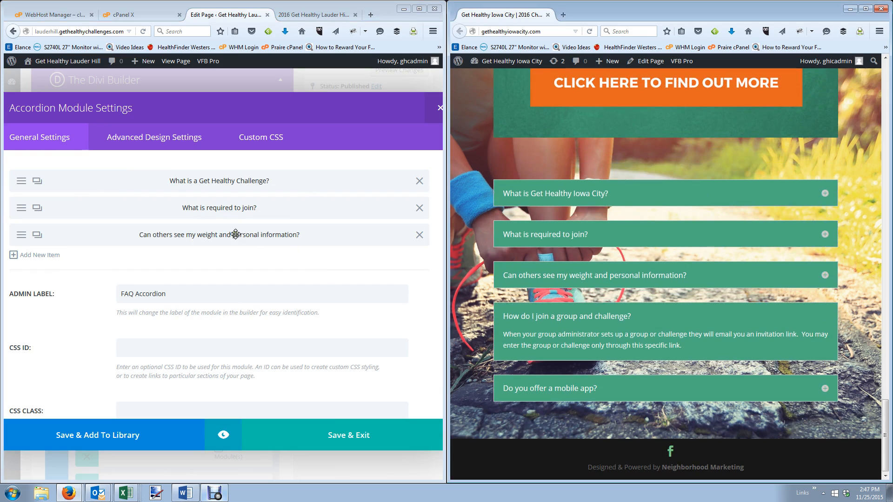
{"action": "left_click", "coordinate": [23, 255]}
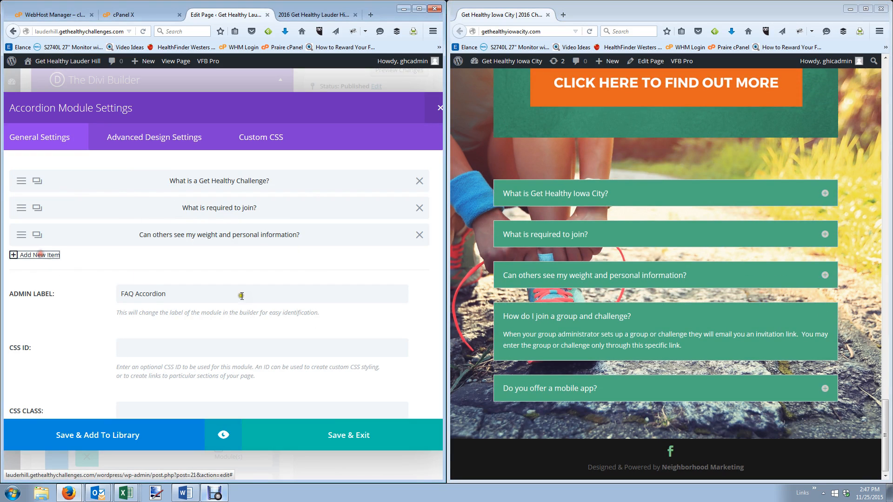
{"action": "type", "text": "How do I join a group and challenge?"}
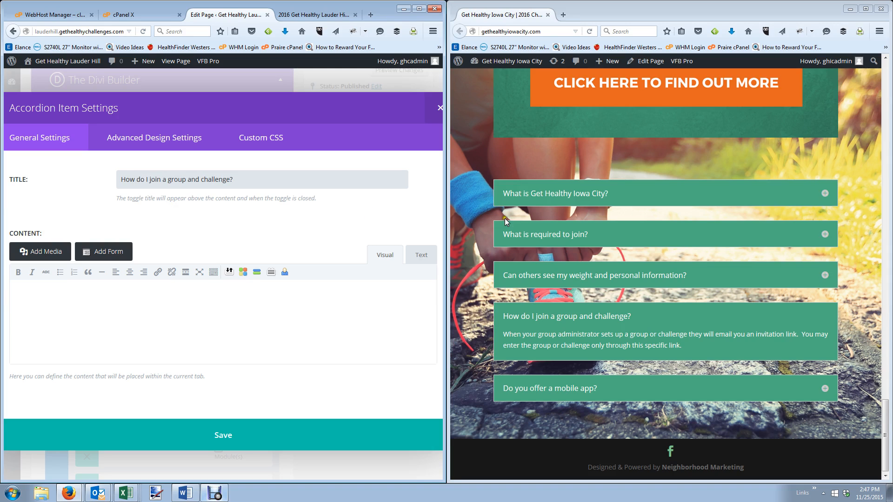
{"action": "left_click_drag", "start_coordinate": [682, 346], "coordinate": [505, 336]}
{"action": "key", "text": "ctrl+c"}
{"action": "left_click", "coordinate": [209, 335]}
{"action": "key", "text": "ctrl+v"}
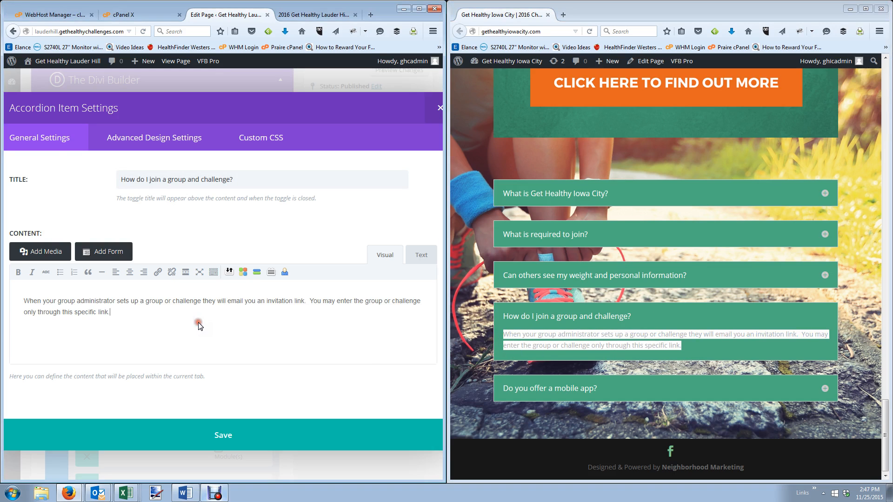
{"action": "left_click", "coordinate": [219, 436]}
Add 'Do you offer a mobile app?' with its pasted answer, checking the Android and iOS links.
{"action": "left_click", "coordinate": [824, 389]}
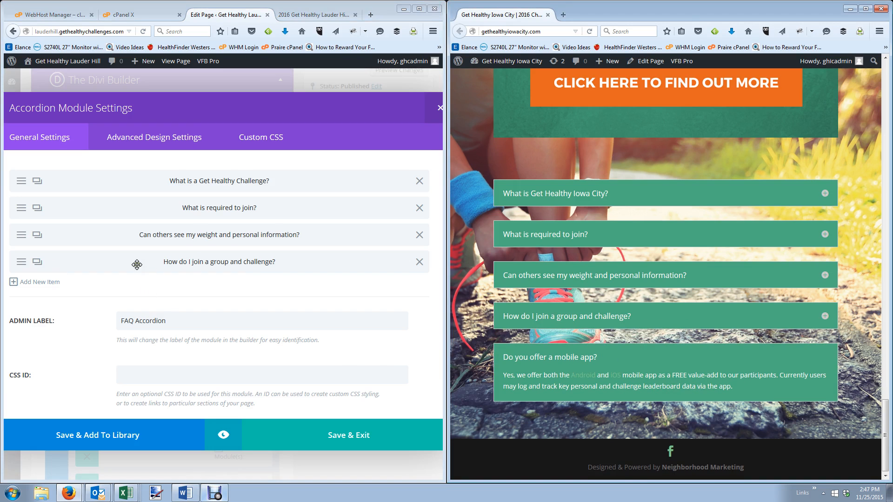
{"action": "left_click", "coordinate": [39, 282]}
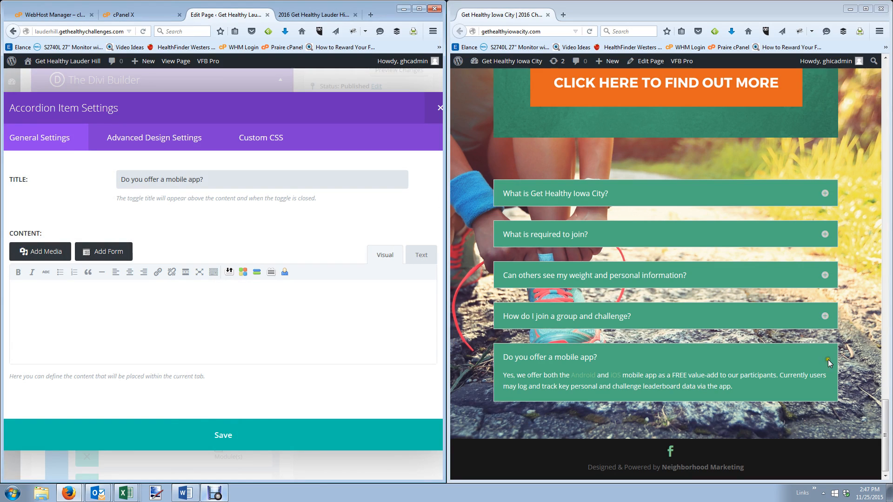
{"action": "left_click_drag", "start_coordinate": [758, 398], "coordinate": [504, 383]}
{"action": "left_click", "coordinate": [96, 303]}
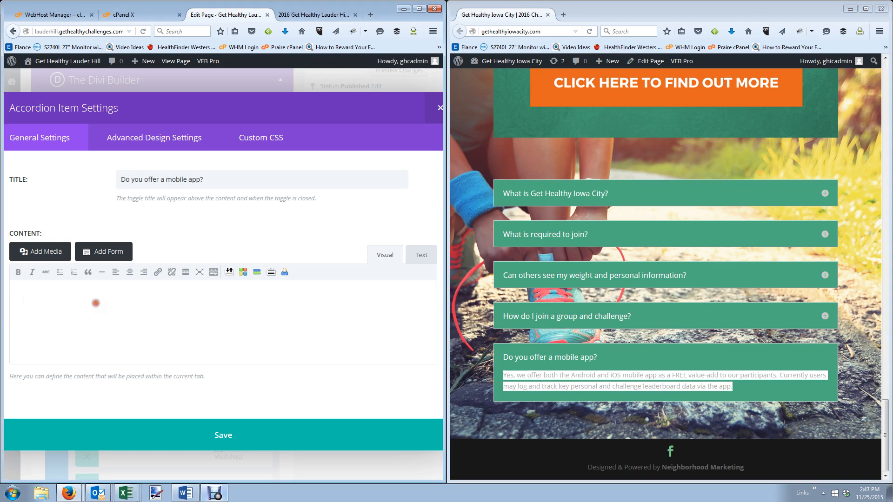
{"action": "key", "text": "ctrl+v"}
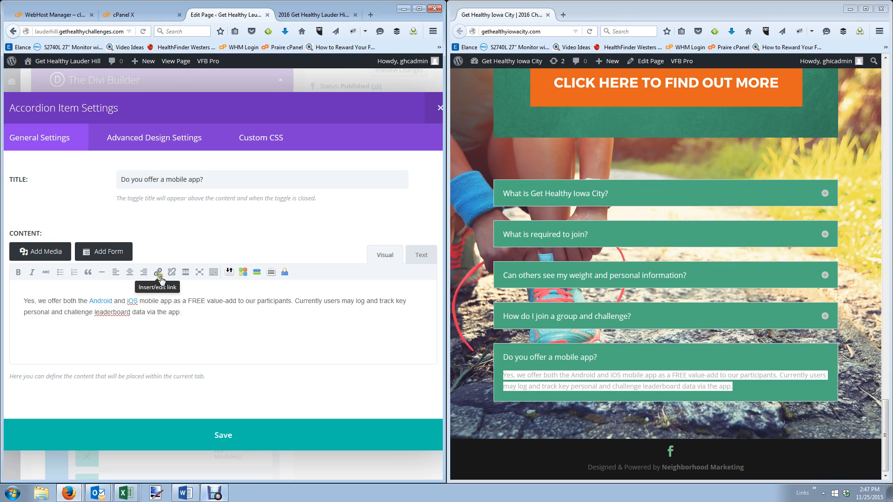
{"action": "left_click", "coordinate": [97, 300]}
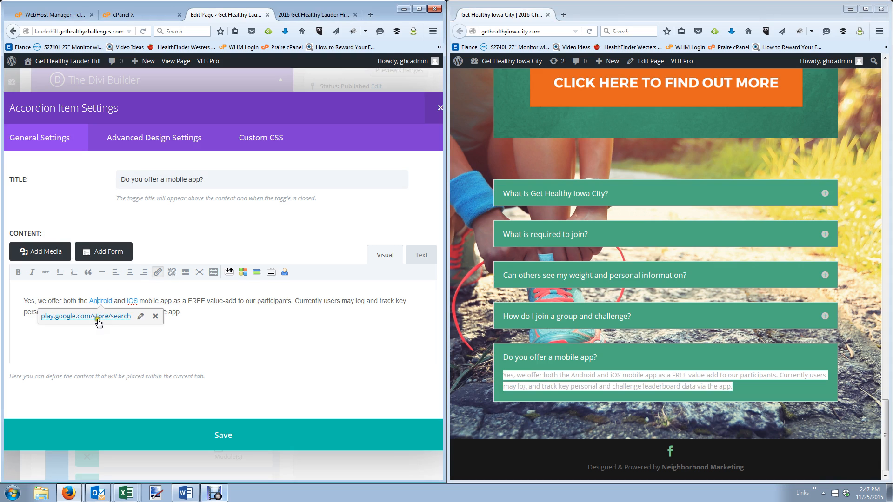
{"action": "left_click", "coordinate": [132, 301]}
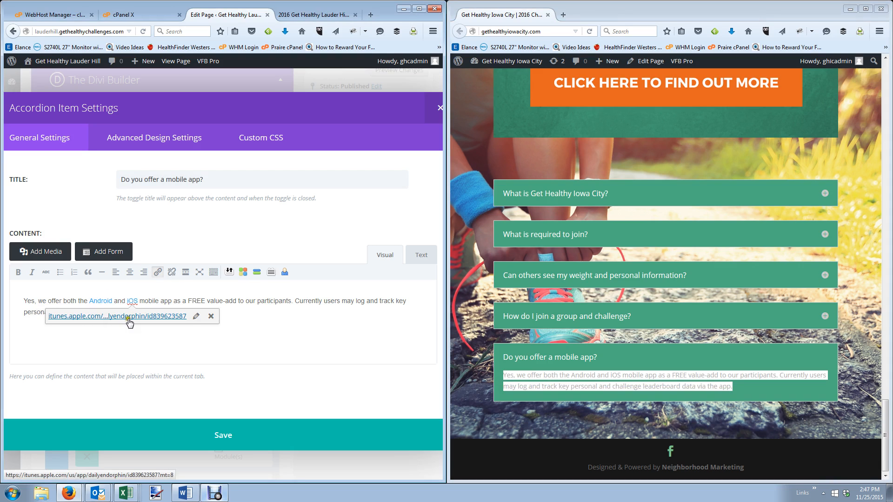
{"action": "left_click", "coordinate": [345, 338]}
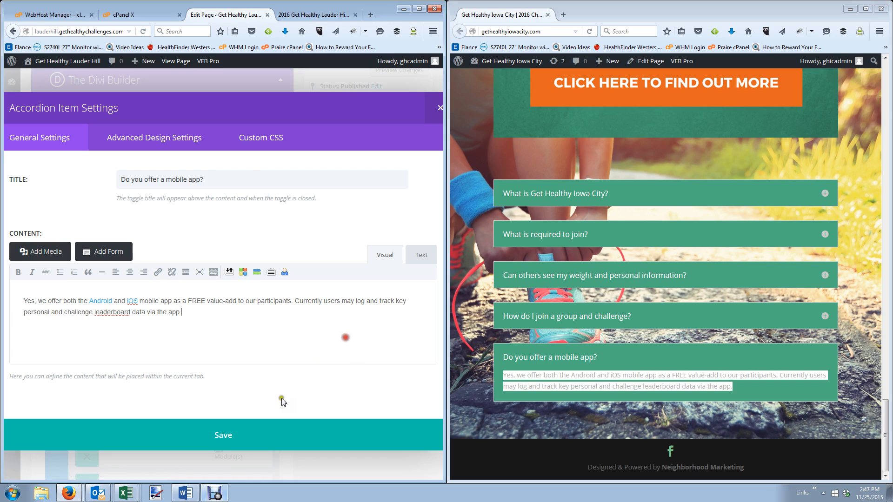
{"action": "left_click", "coordinate": [247, 429]}
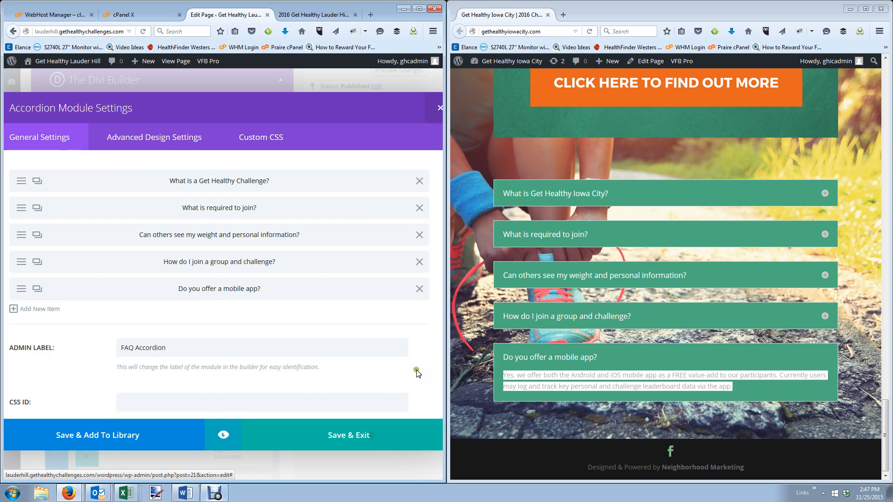
{"action": "left_click_drag", "start_coordinate": [445, 309], "coordinate": [781, 311]}
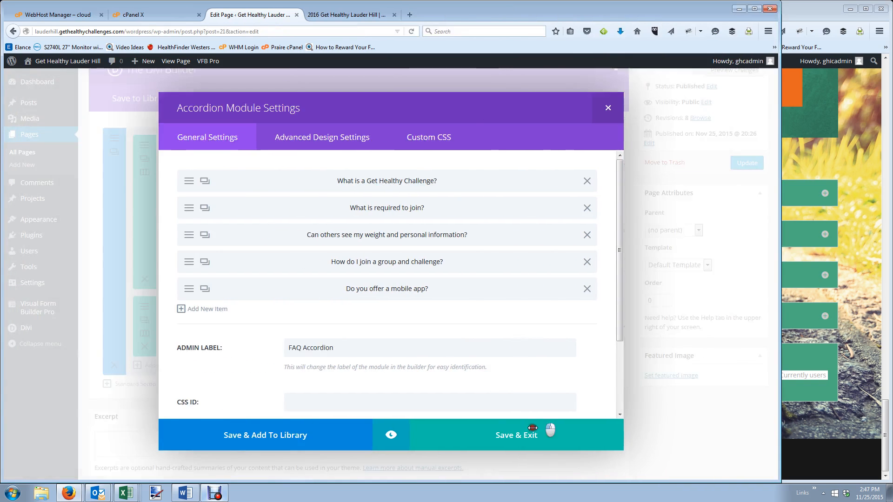
Update the page, then reload the live Lauder Hill page to check the five-question FAQ accordion.
{"action": "left_click", "coordinate": [512, 434]}
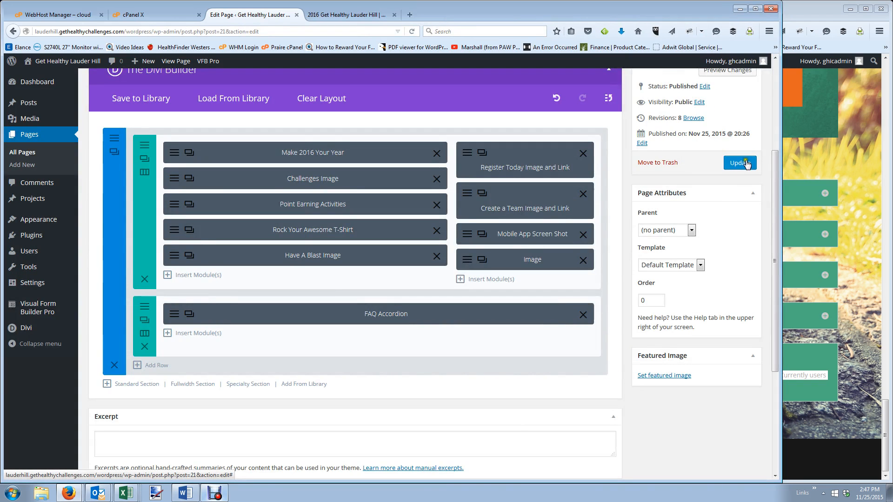
{"action": "left_click", "coordinate": [739, 162]}
{"action": "left_click", "coordinate": [350, 16]}
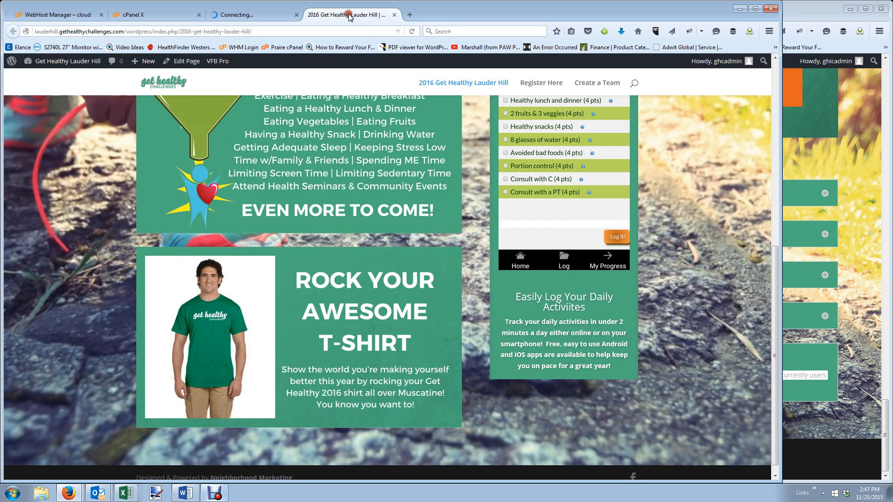
{"action": "scroll", "coordinate": [509, 154], "scroll_direction": "up", "scroll_amount": 5}
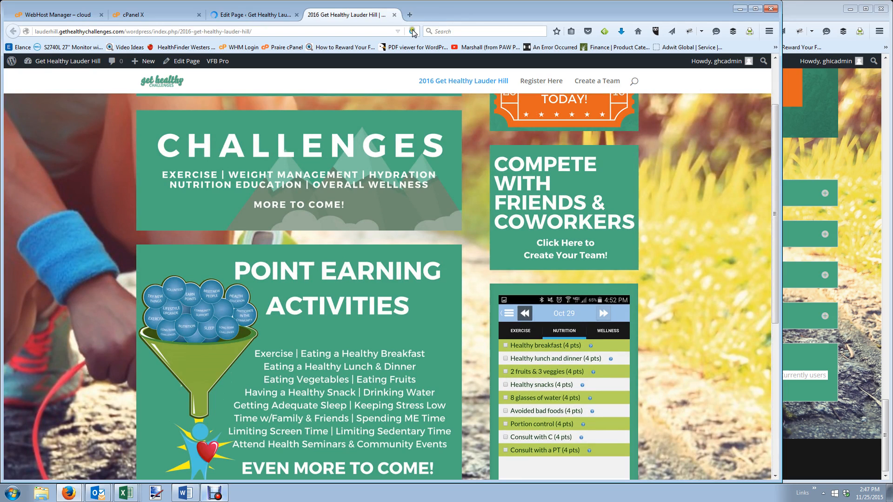
{"action": "left_click", "coordinate": [413, 32]}
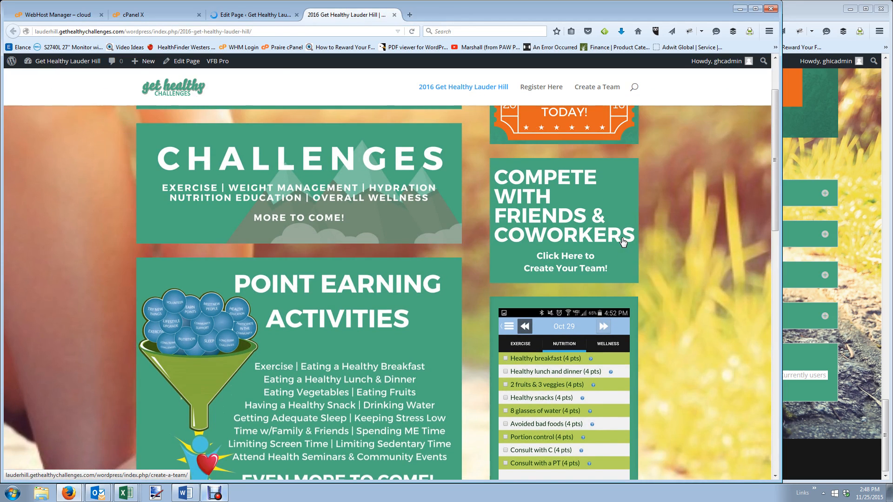
{"action": "scroll", "coordinate": [623, 242], "scroll_direction": "down", "scroll_amount": 6}
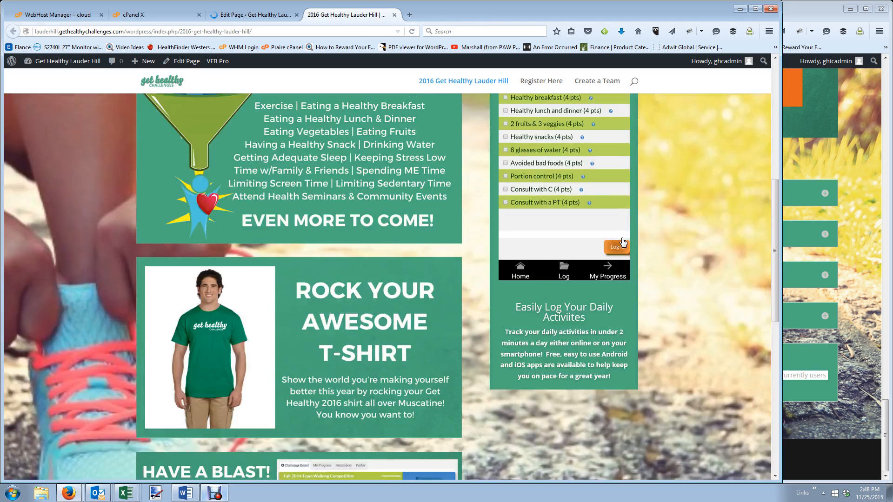
{"action": "scroll", "coordinate": [623, 242], "scroll_direction": "down", "scroll_amount": 6}
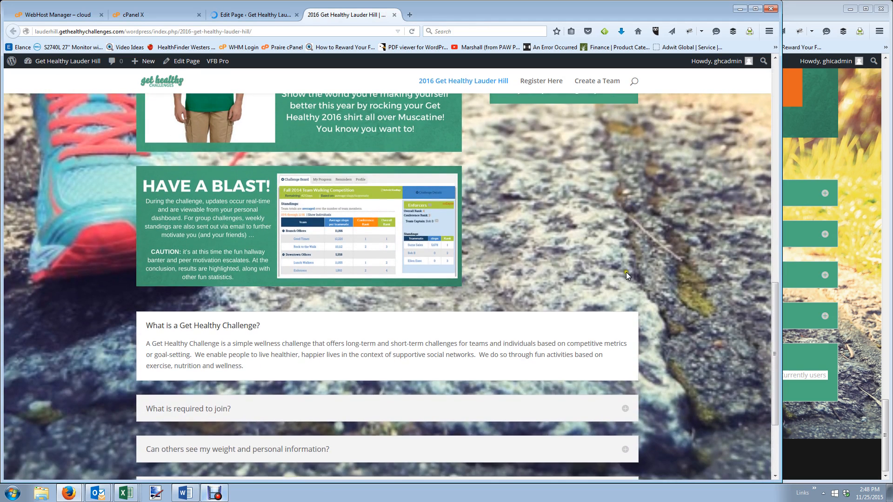
{"action": "left_click_drag", "start_coordinate": [781, 310], "coordinate": [447, 314]}
{"action": "left_click", "coordinate": [571, 179]}
Log in to the Iowa City site through wp-login.php with the account password.
{"action": "double_click", "coordinate": [549, 32]}
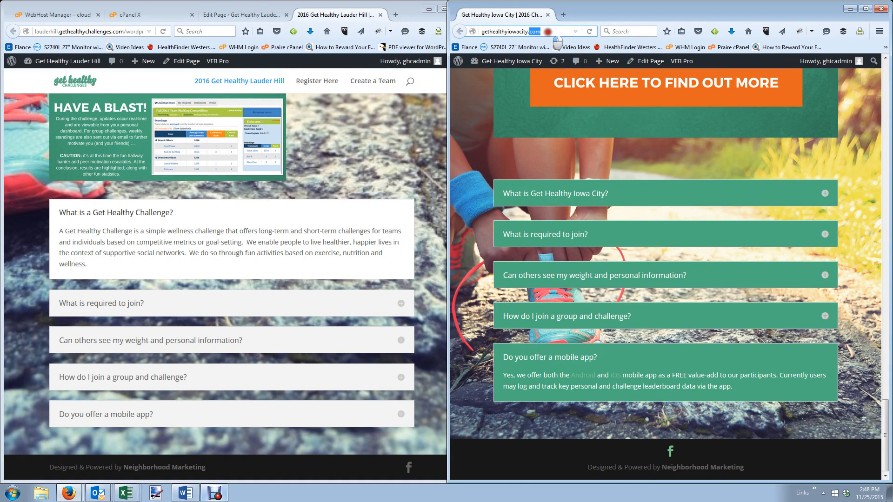
{"action": "double_click", "coordinate": [548, 32]}
{"action": "left_click", "coordinate": [533, 29]}
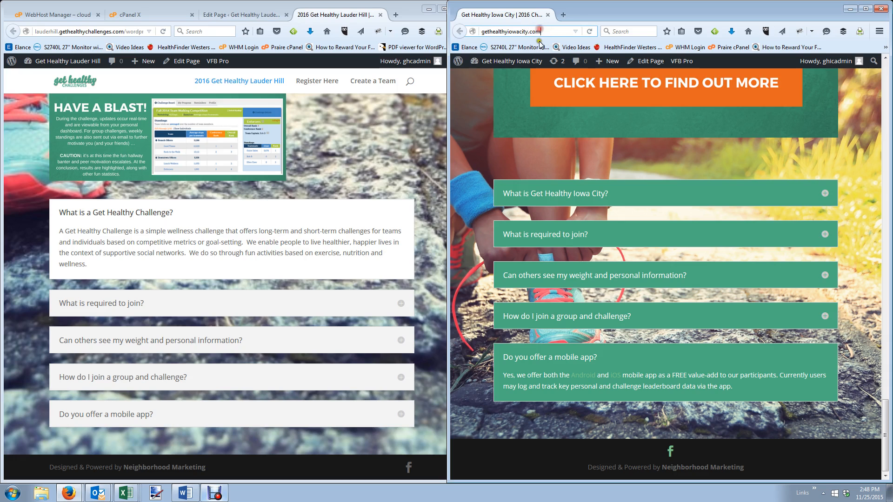
{"action": "type", "text": "/login"}
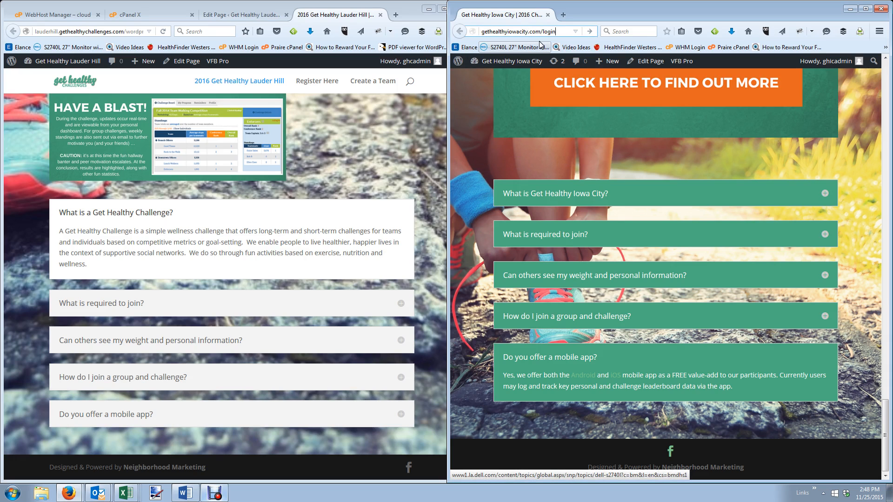
{"action": "type", "text": "wp-login.php"}
{"action": "key", "text": "Return"}
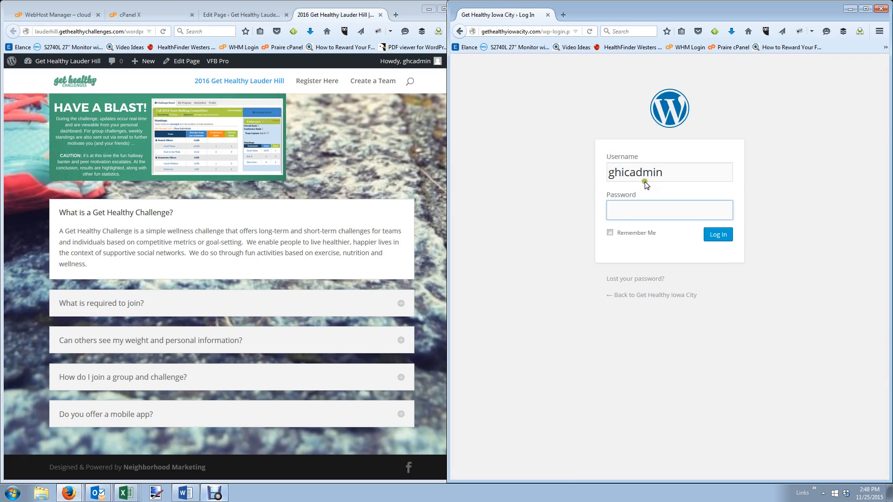
{"action": "left_click", "coordinate": [655, 202]}
{"action": "type", "text": "•••••••••"}
{"action": "key", "text": "Return"}
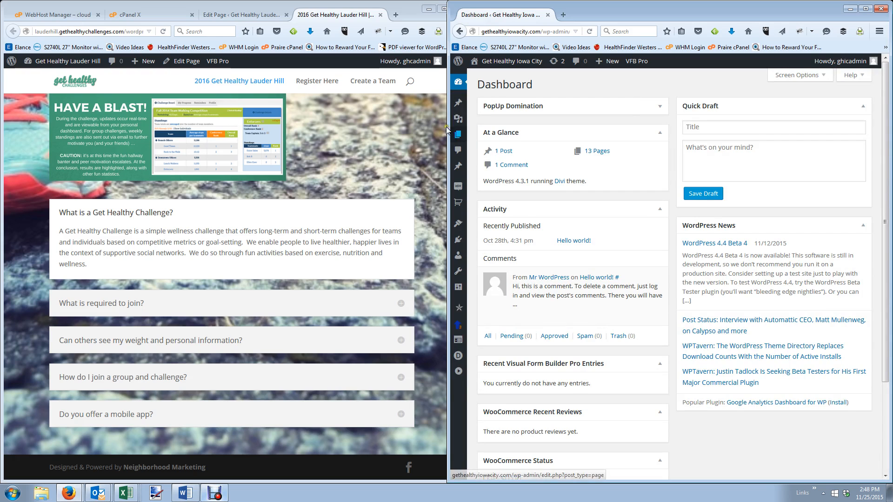
Open the Pages list and edit Challenge Overview – Front Page.
{"action": "left_click_drag", "start_coordinate": [448, 127], "coordinate": [392, 127]}
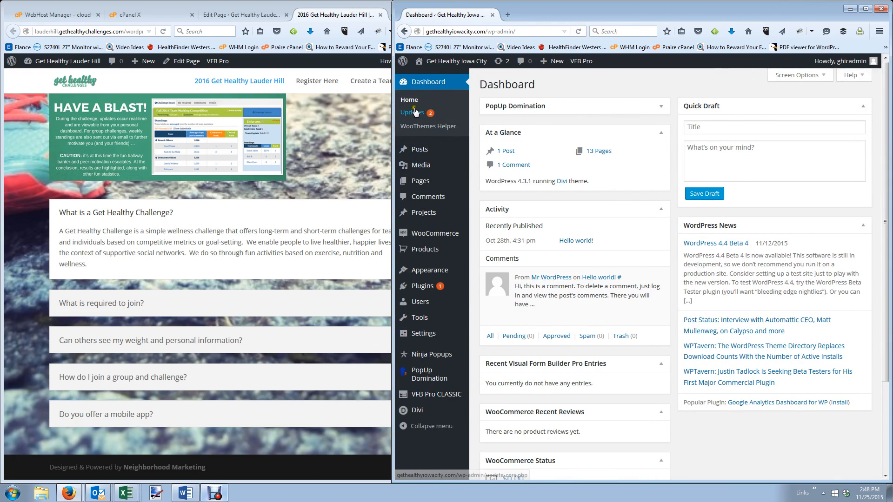
{"action": "mouse_move", "coordinate": [432, 254]}
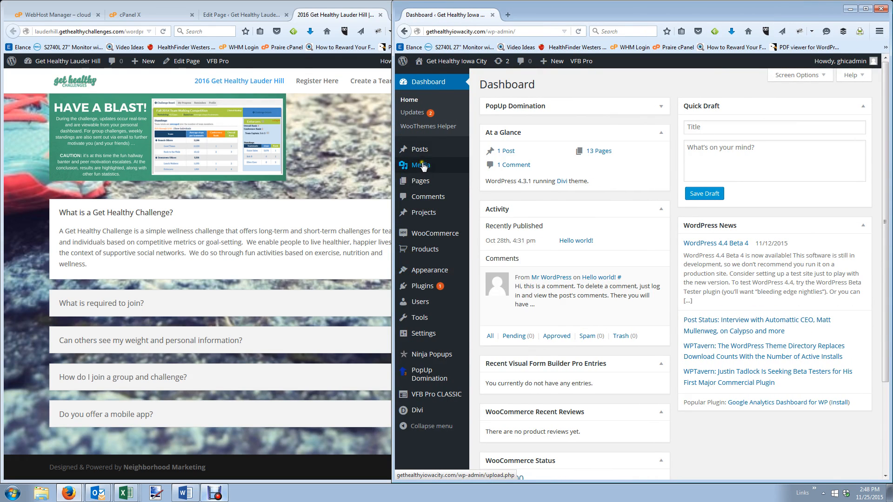
{"action": "left_click", "coordinate": [428, 185]}
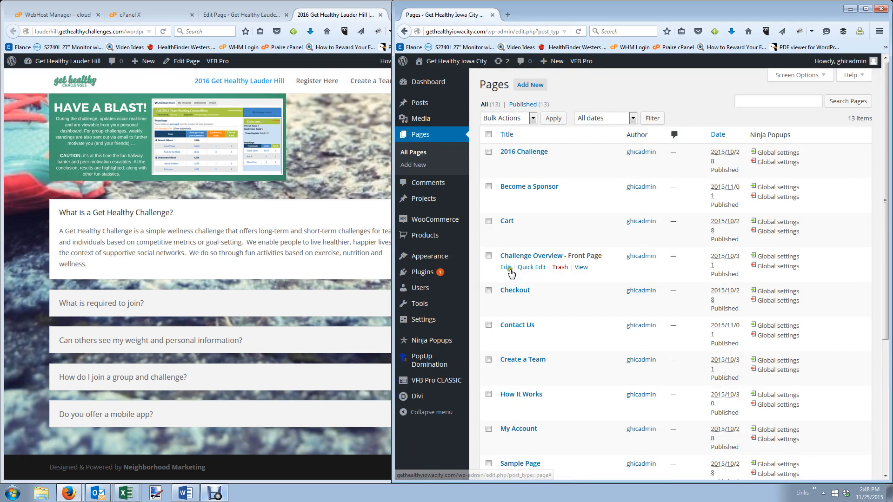
{"action": "left_click", "coordinate": [507, 267]}
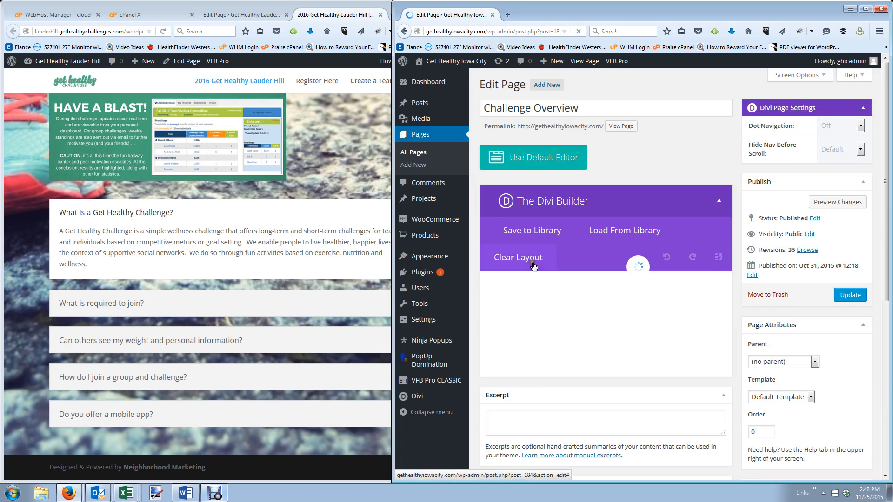
Open the Iowa City FAQs accordion's design settings.
{"action": "scroll", "coordinate": [542, 256], "scroll_direction": "down", "scroll_amount": 3}
{"action": "scroll", "coordinate": [534, 266], "scroll_direction": "down", "scroll_amount": 10}
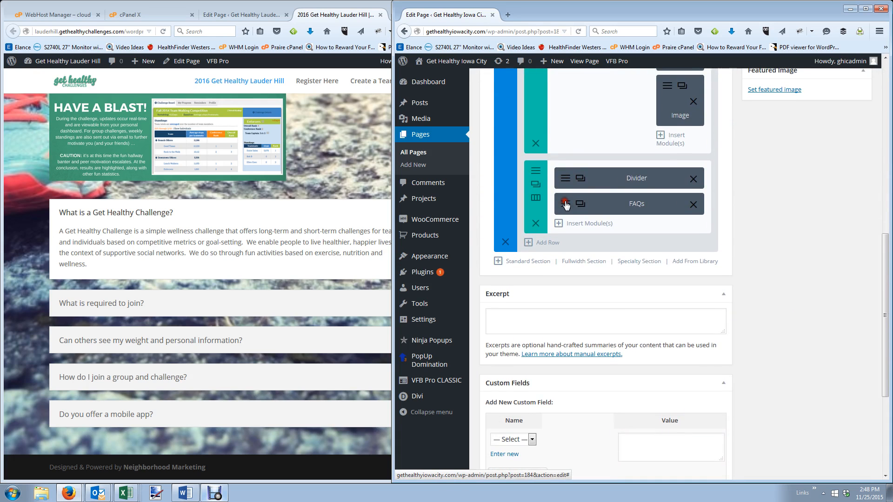
{"action": "left_click", "coordinate": [564, 206]}
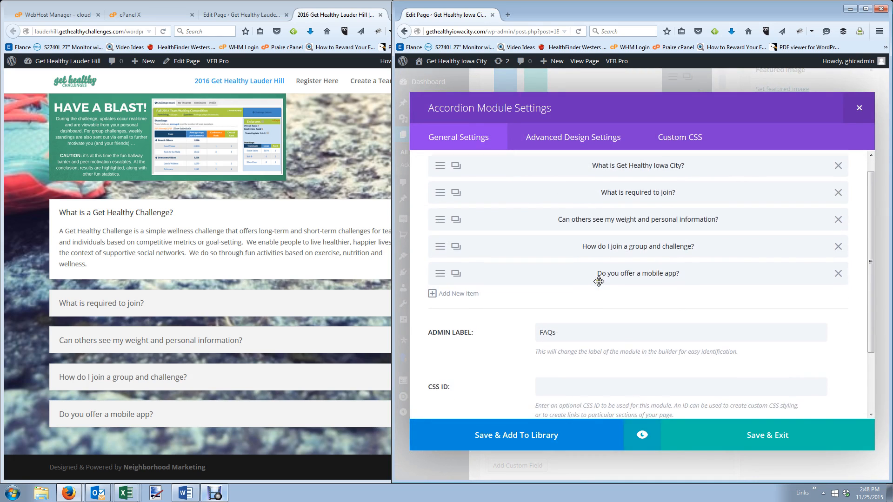
{"action": "scroll", "coordinate": [591, 274], "scroll_direction": "down", "scroll_amount": 4}
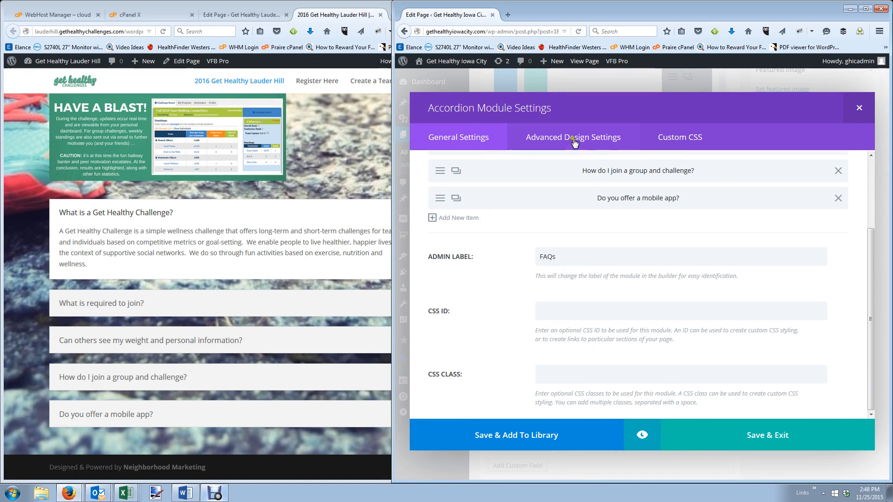
{"action": "left_click", "coordinate": [575, 143]}
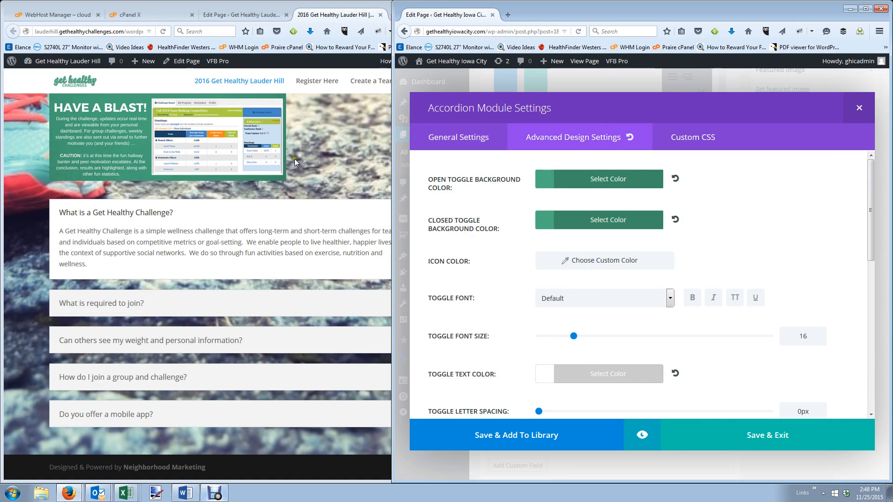
Open Lauder Hill's FAQ Accordion design settings and start a custom open-toggle background beside Iowa City's #4aad80.
{"action": "left_click", "coordinate": [246, 13]}
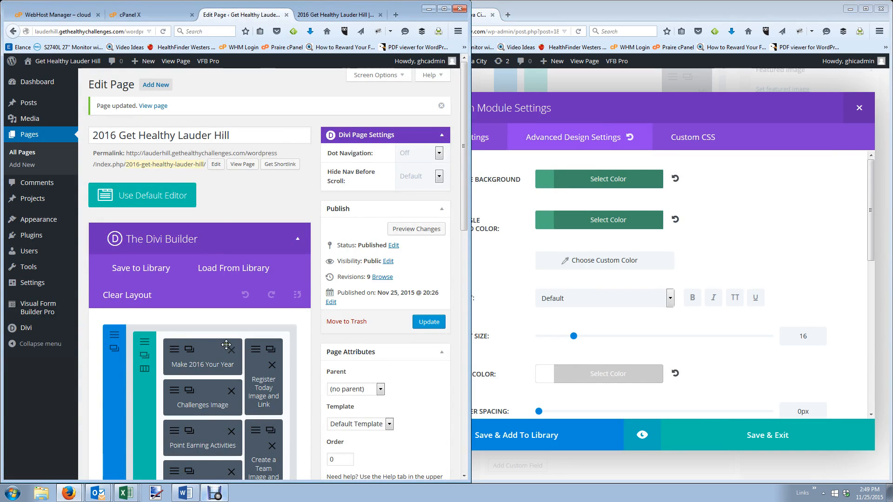
{"action": "scroll", "coordinate": [226, 345], "scroll_direction": "down", "scroll_amount": 10}
{"action": "left_click", "coordinate": [176, 299]}
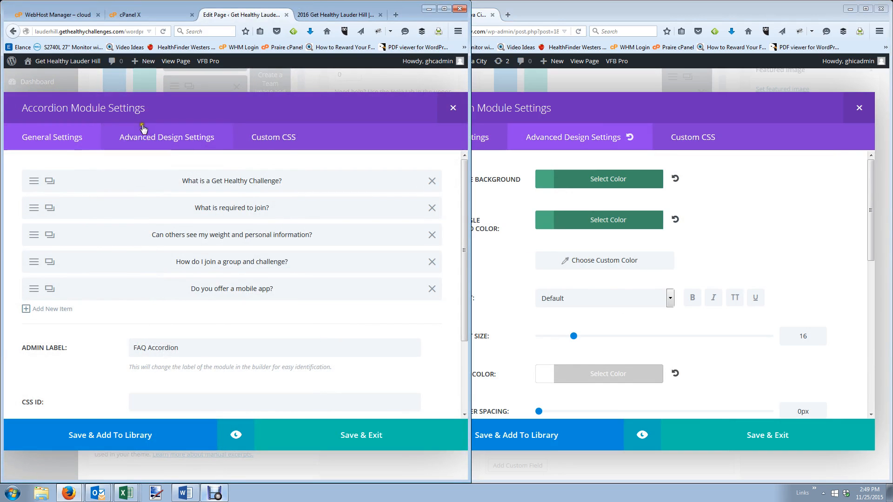
{"action": "left_click", "coordinate": [150, 136]}
{"action": "left_click", "coordinate": [599, 179]}
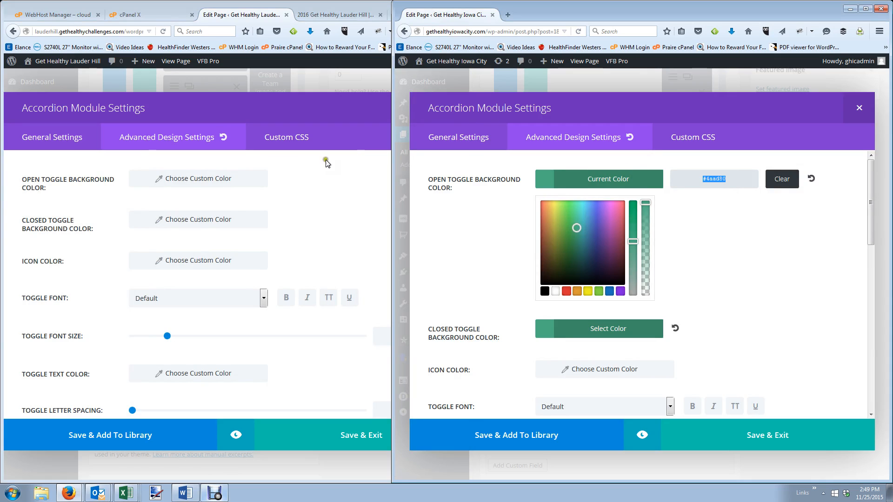
{"action": "left_click", "coordinate": [201, 179]}
{"action": "left_click", "coordinate": [190, 183]}
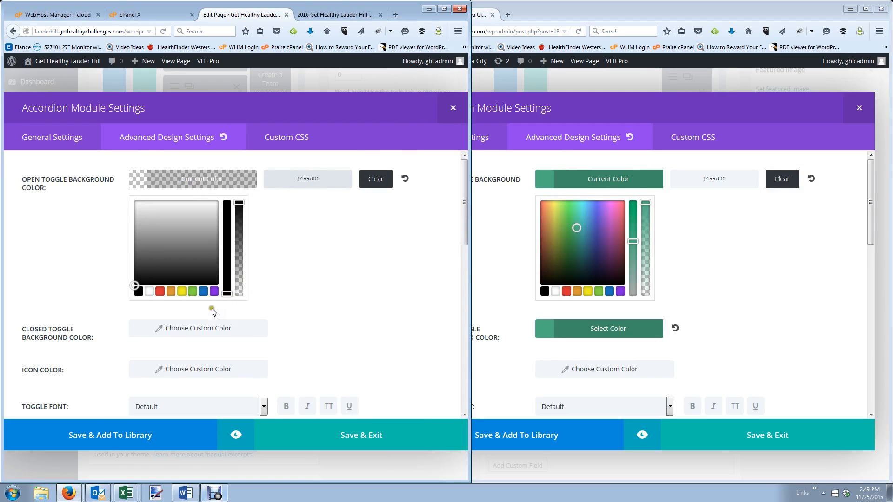
Paste #4aad80 as the closed-toggle background colour and save the accordion settings.
{"action": "left_click", "coordinate": [199, 328]}
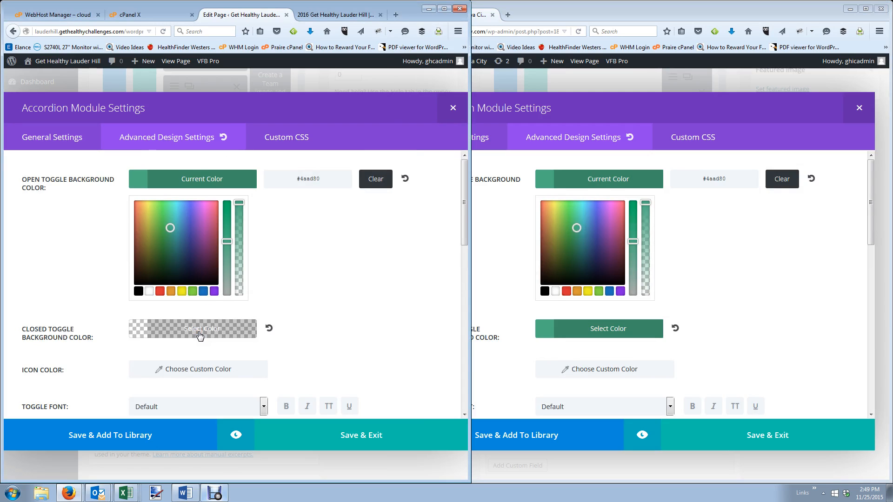
{"action": "left_click", "coordinate": [200, 333]}
{"action": "left_click", "coordinate": [316, 219]}
{"action": "type", "text": "#4aad80"}
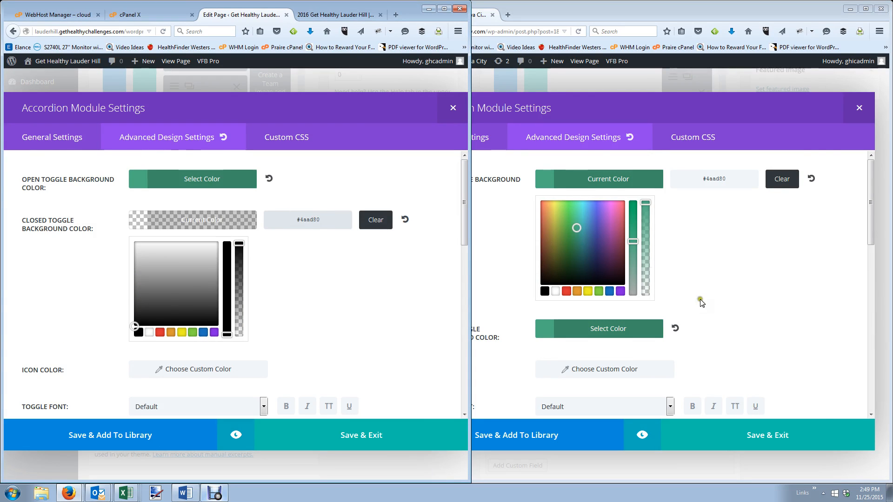
{"action": "scroll", "coordinate": [743, 315], "scroll_direction": "down", "scroll_amount": 3}
{"action": "scroll", "coordinate": [747, 317], "scroll_direction": "down", "scroll_amount": 6}
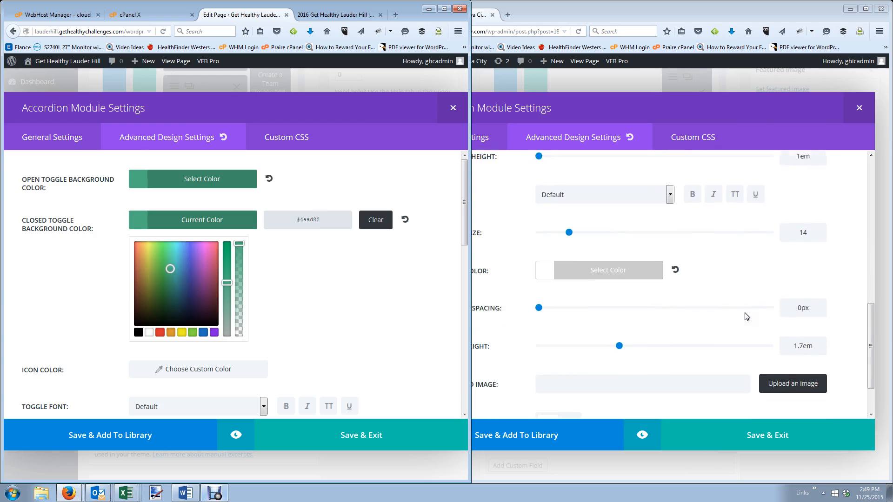
{"action": "scroll", "coordinate": [329, 303], "scroll_direction": "down", "scroll_amount": 4}
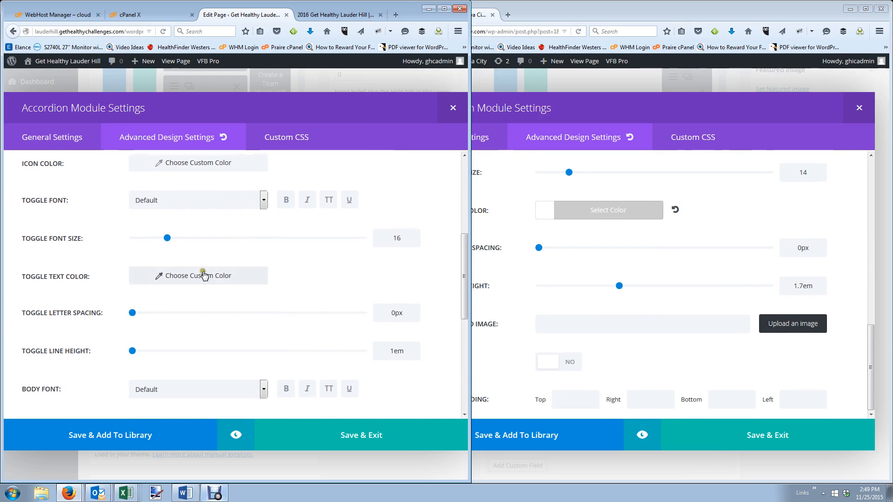
{"action": "left_click", "coordinate": [344, 441]}
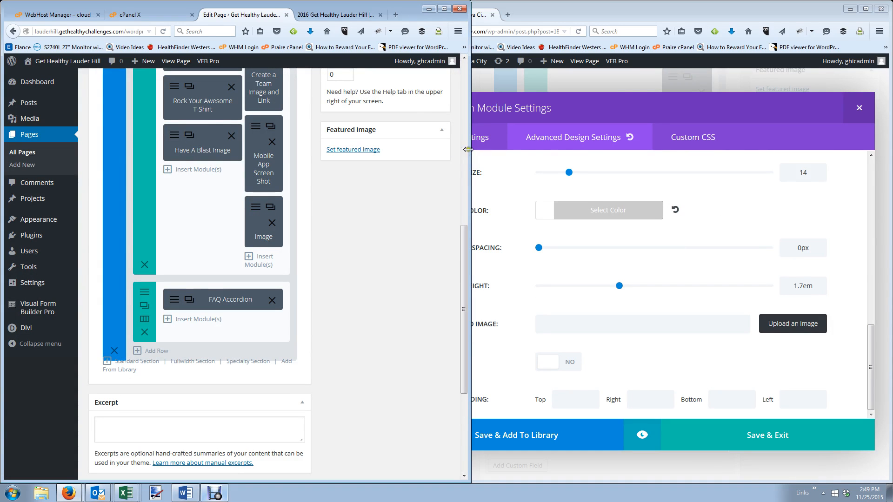
Update the Lauder Hill page and reload its live view to see the green toggles.
{"action": "left_click_drag", "start_coordinate": [468, 148], "coordinate": [636, 149]}
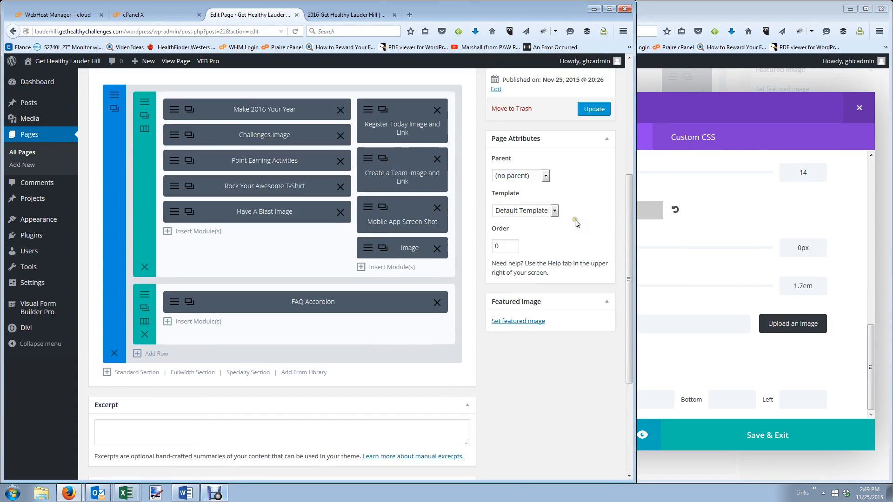
{"action": "scroll", "coordinate": [575, 224], "scroll_direction": "up", "scroll_amount": 6}
{"action": "left_click", "coordinate": [593, 322]}
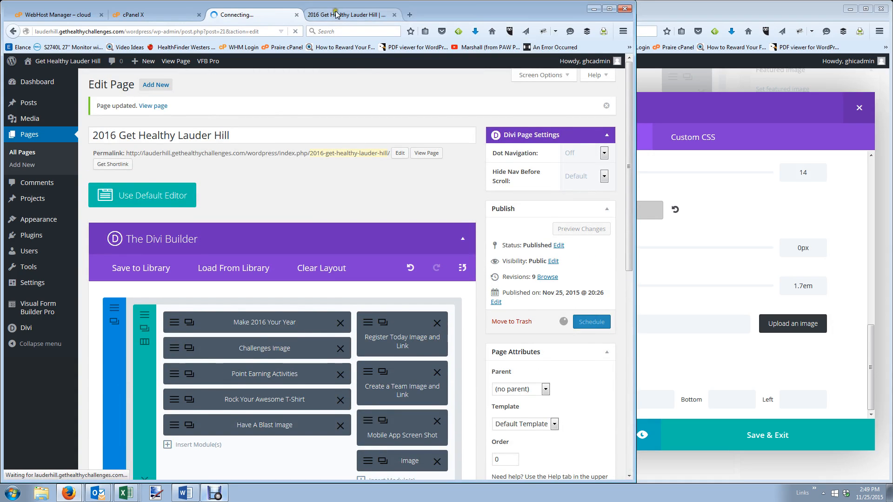
{"action": "left_click", "coordinate": [338, 14]}
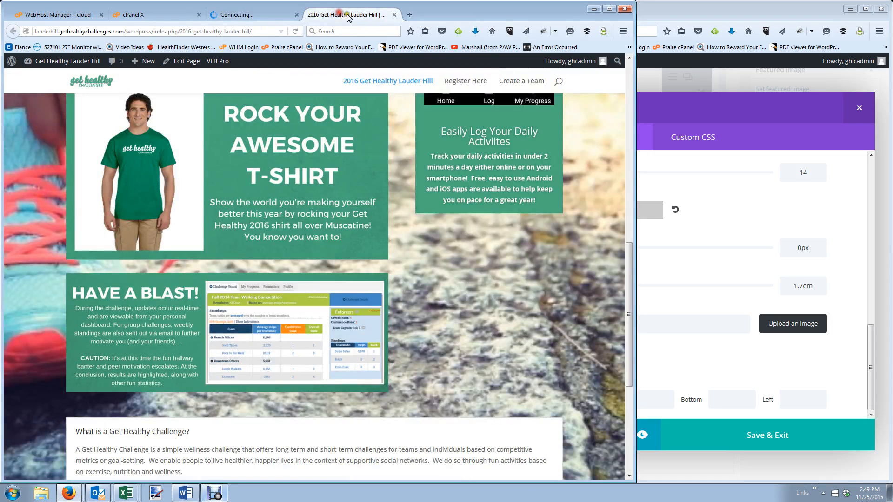
{"action": "left_click", "coordinate": [298, 31]}
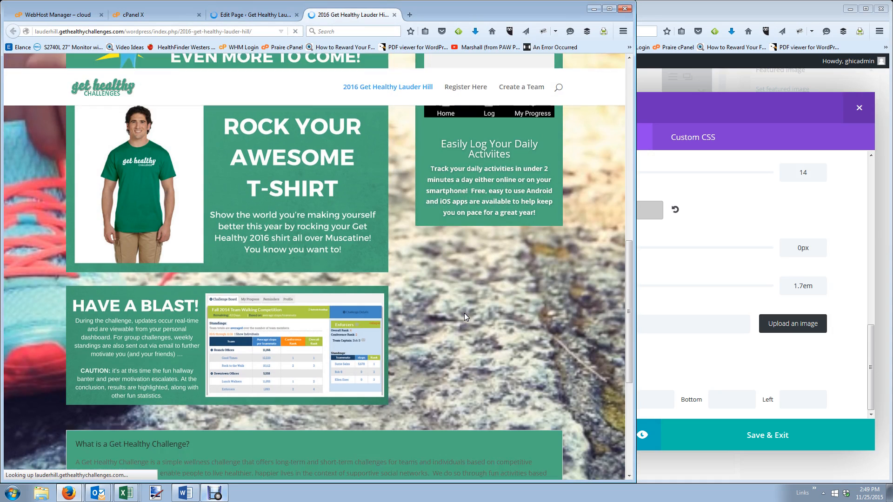
{"action": "scroll", "coordinate": [464, 313], "scroll_direction": "down", "scroll_amount": 3}
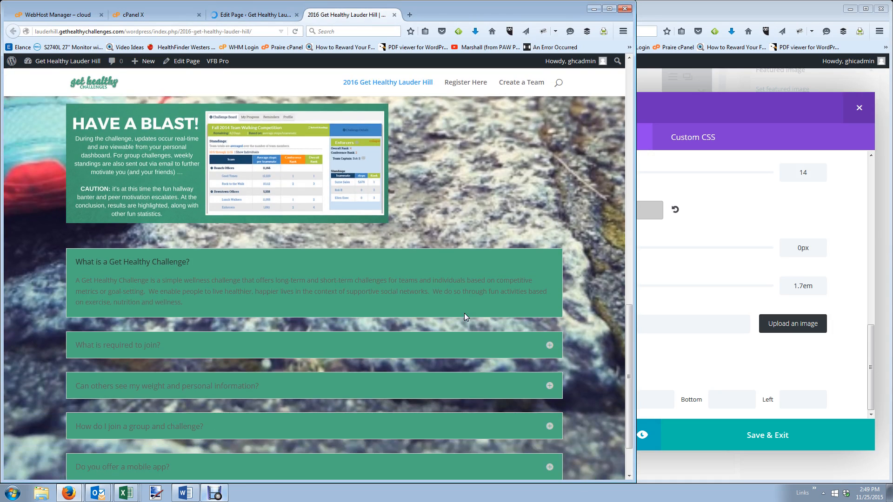
Open the live Iowa City page in a new tab to compare, then return to the Lauder Hill editor.
{"action": "left_click", "coordinate": [682, 301]}
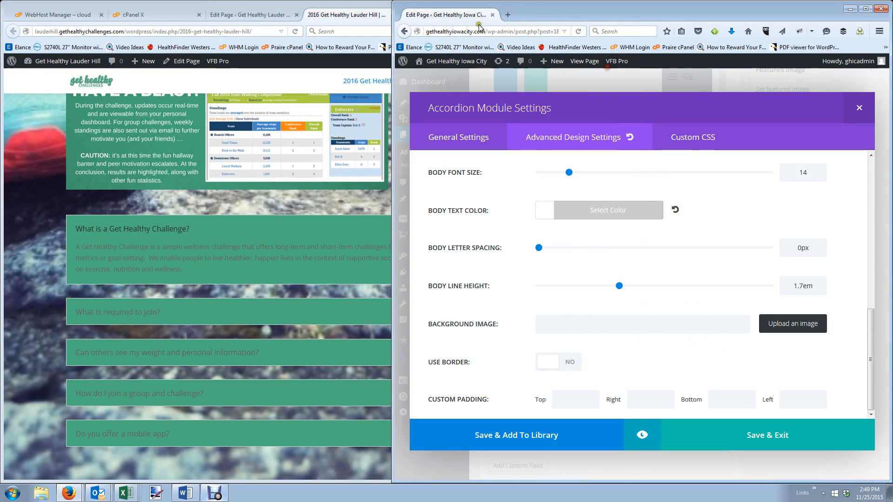
{"action": "right_click", "coordinate": [591, 63]}
{"action": "left_click", "coordinate": [614, 70]}
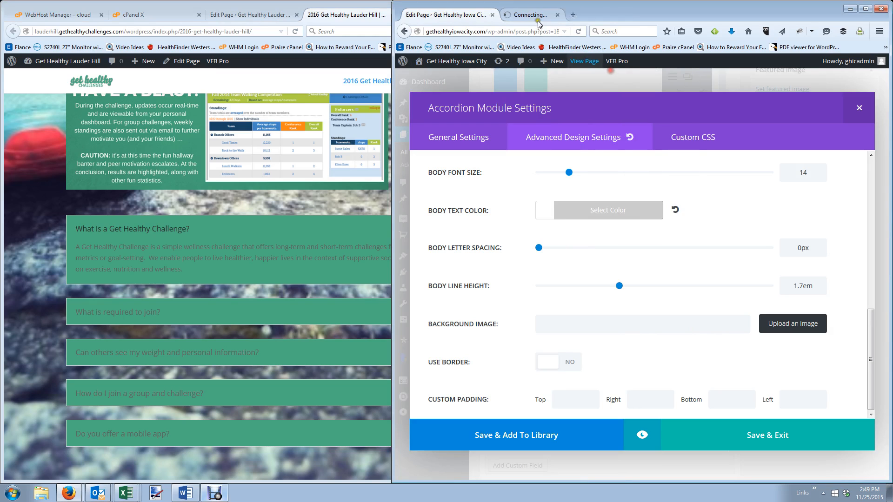
{"action": "left_click", "coordinate": [535, 15]}
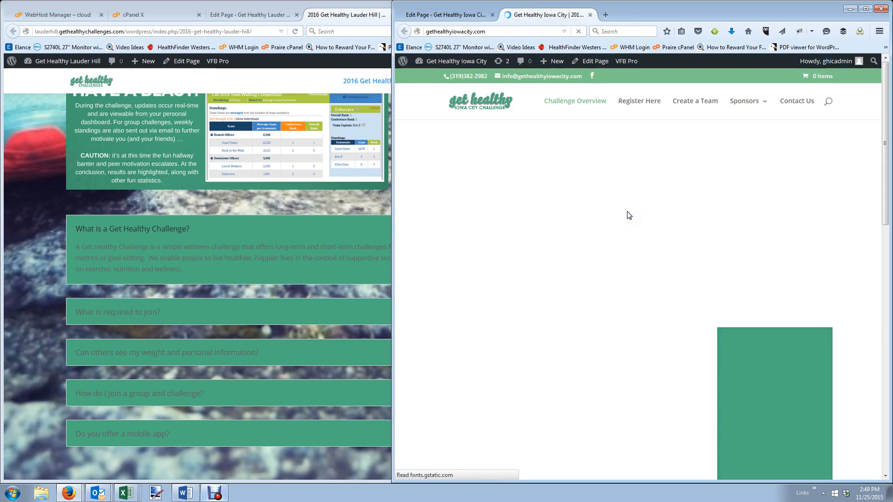
{"action": "scroll", "coordinate": [630, 269], "scroll_direction": "down", "scroll_amount": 5}
{"action": "scroll", "coordinate": [649, 294], "scroll_direction": "down", "scroll_amount": 2}
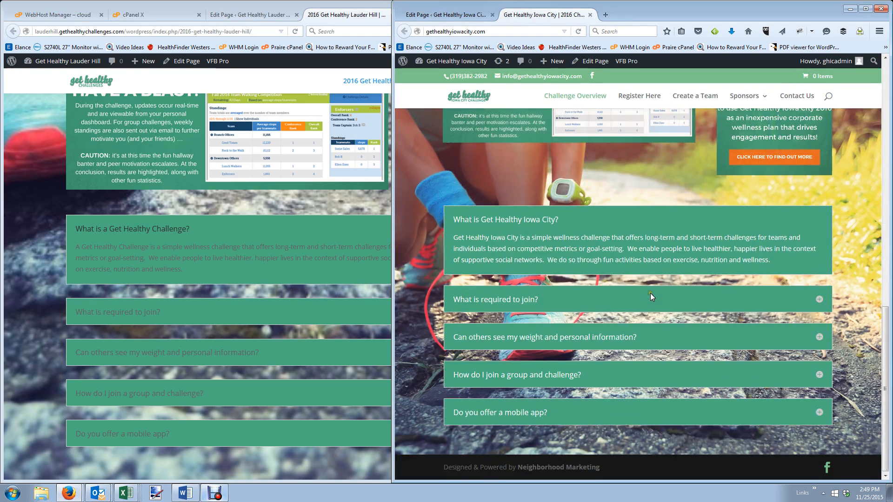
{"action": "left_click", "coordinate": [331, 19]}
{"action": "left_click", "coordinate": [250, 14]}
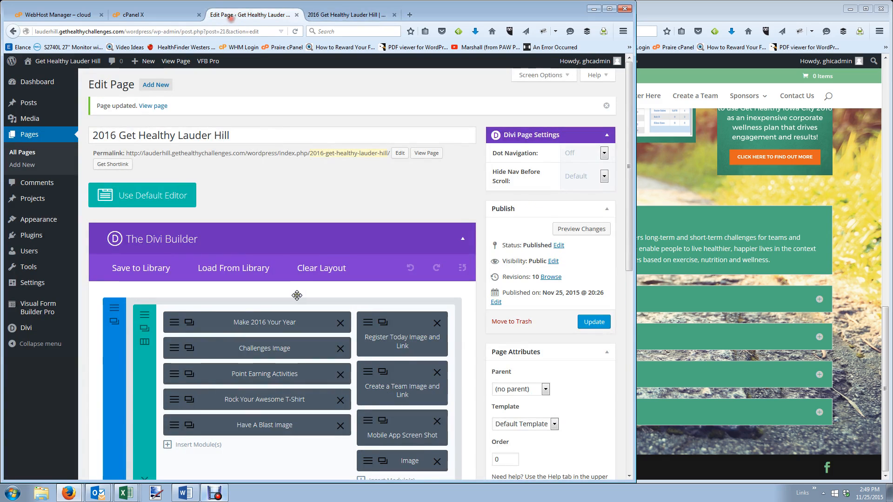
Set the FAQ accordion's toggle text colour to white.
{"action": "scroll", "coordinate": [160, 324], "scroll_direction": "down", "scroll_amount": 6}
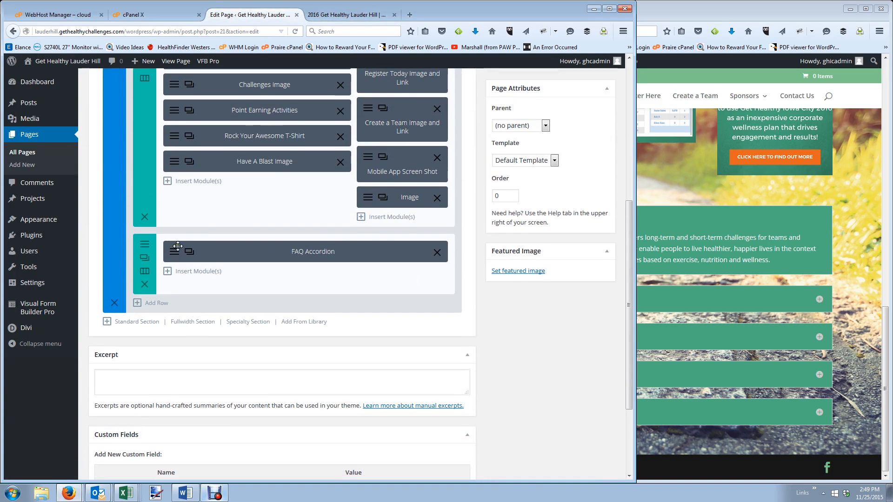
{"action": "left_click", "coordinate": [261, 250]}
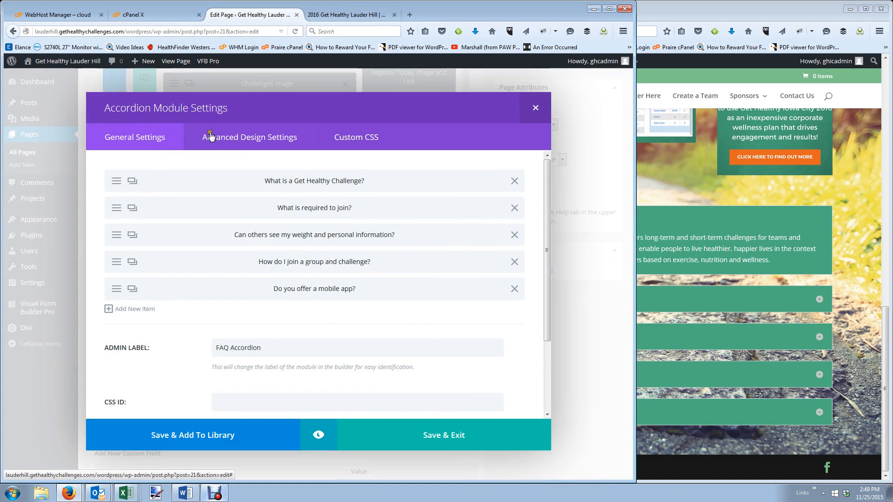
{"action": "left_click", "coordinate": [256, 139]}
{"action": "scroll", "coordinate": [297, 265], "scroll_direction": "down", "scroll_amount": 2}
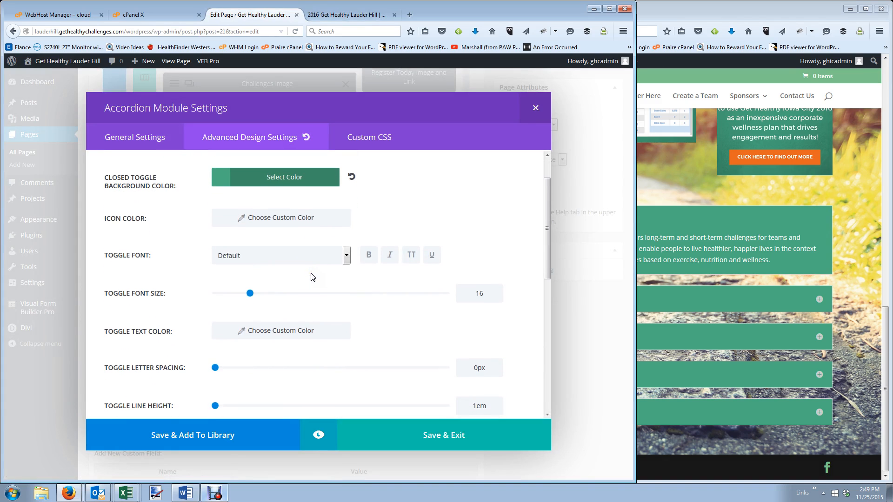
{"action": "left_click", "coordinate": [277, 322]}
{"action": "left_click", "coordinate": [285, 326]}
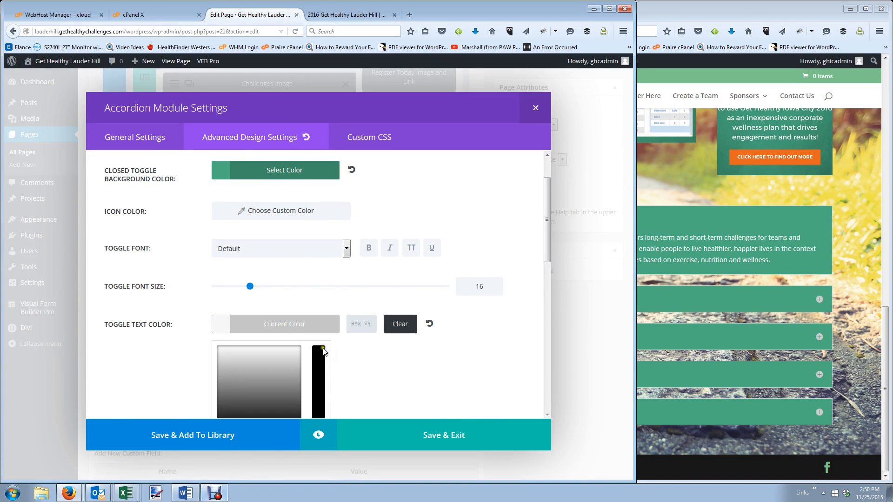
{"action": "scroll", "coordinate": [225, 335], "scroll_direction": "down", "scroll_amount": 5}
{"action": "left_click", "coordinate": [233, 311]}
{"action": "scroll", "coordinate": [252, 349], "scroll_direction": "down", "scroll_amount": 1}
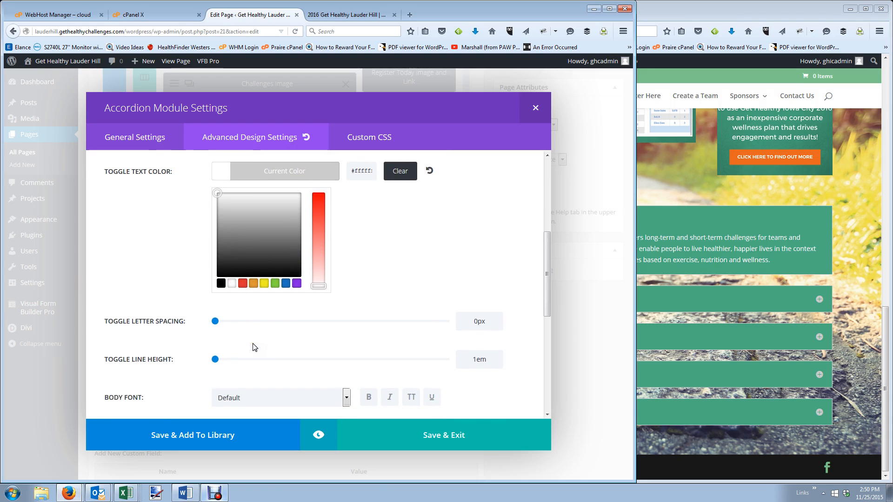
{"action": "scroll", "coordinate": [255, 348], "scroll_direction": "down", "scroll_amount": 4}
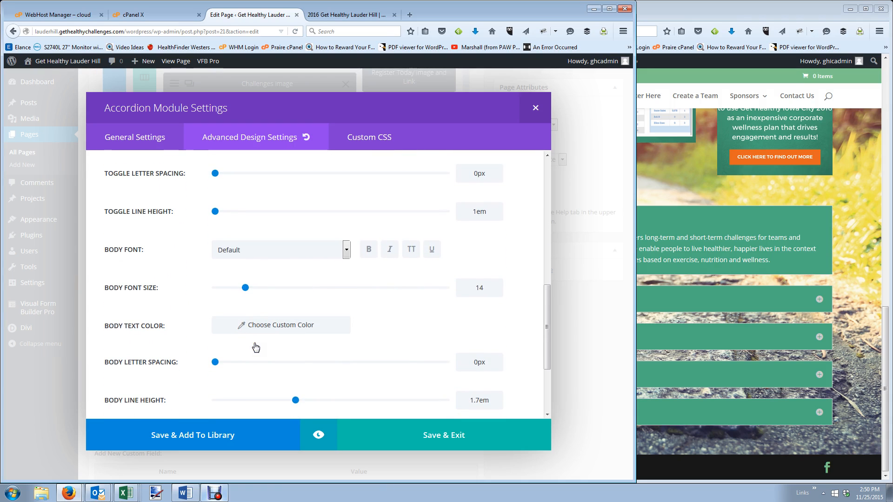
{"action": "scroll", "coordinate": [206, 338], "scroll_direction": "up", "scroll_amount": 6}
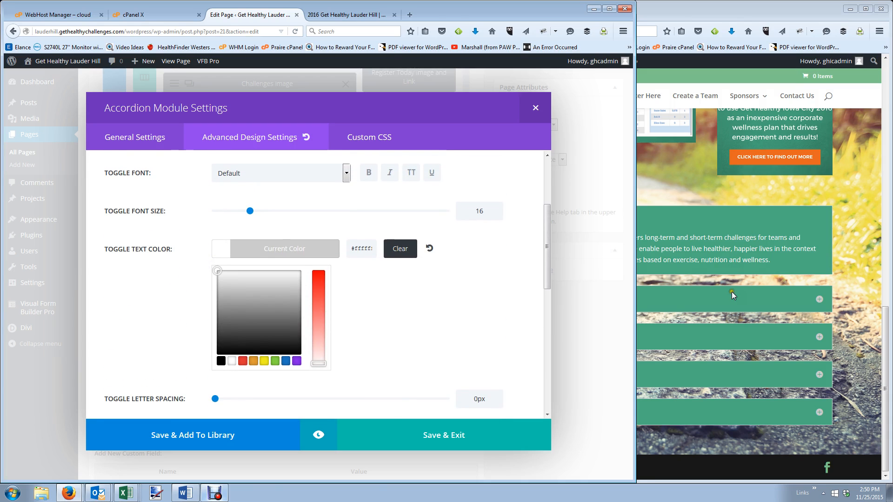
Set the accordion body text colour to white #ffffff, save the settings and update the page.
{"action": "left_click", "coordinate": [849, 288]}
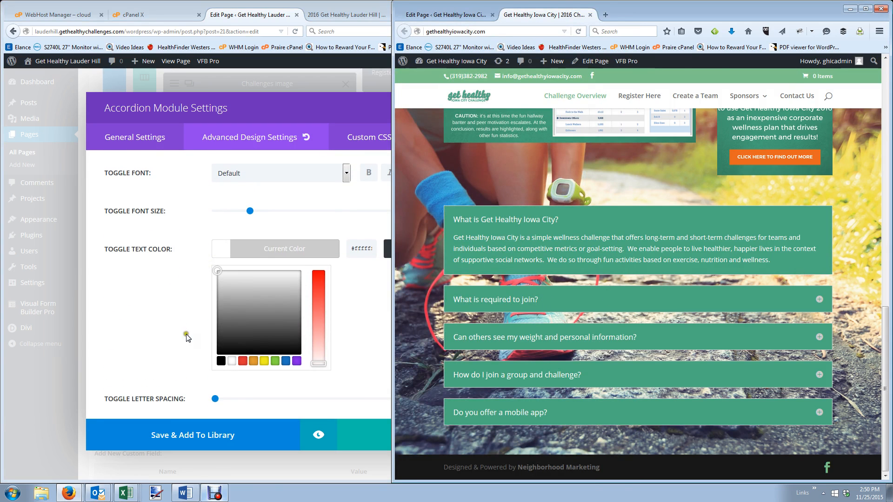
{"action": "left_click", "coordinate": [161, 335]}
{"action": "scroll", "coordinate": [159, 336], "scroll_direction": "down", "scroll_amount": 5}
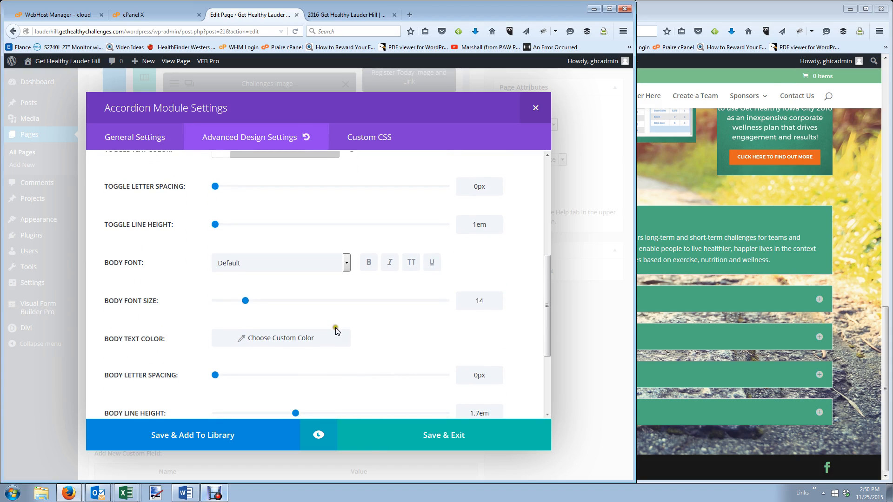
{"action": "left_click", "coordinate": [283, 339]}
{"action": "left_click", "coordinate": [336, 341]}
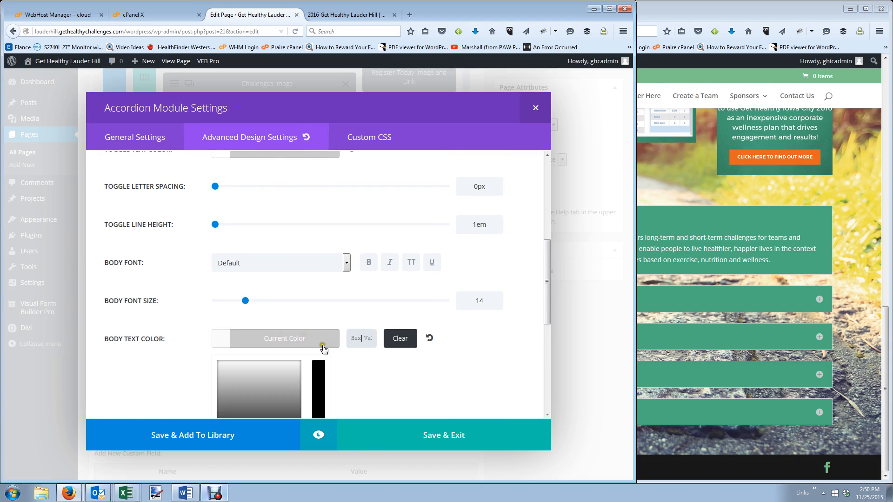
{"action": "scroll", "coordinate": [260, 316], "scroll_direction": "down", "scroll_amount": 5}
{"action": "left_click", "coordinate": [231, 326]}
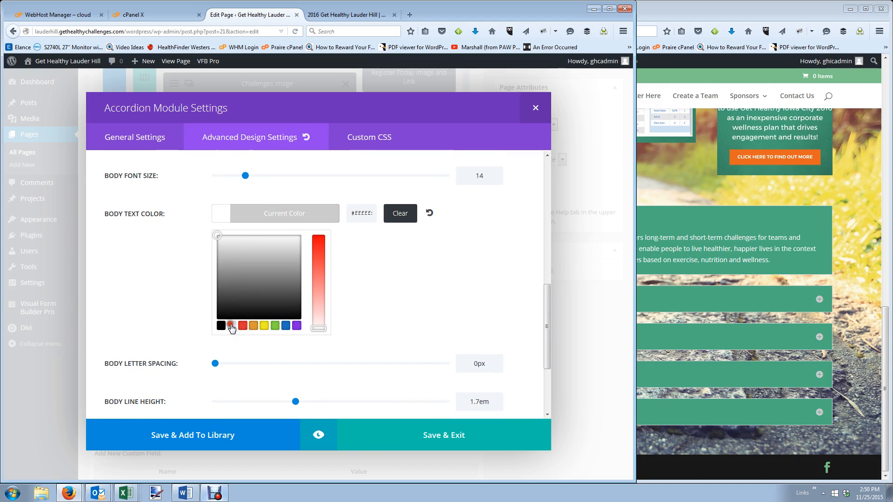
{"action": "left_click", "coordinate": [404, 315]}
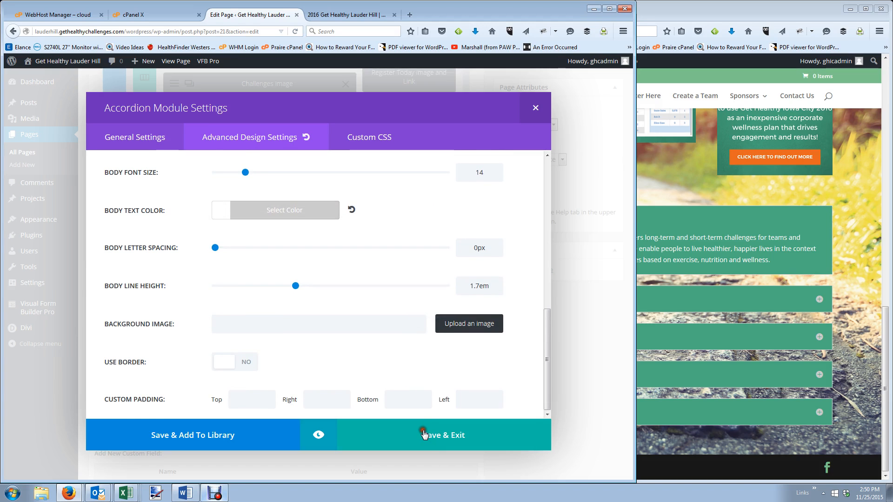
{"action": "left_click", "coordinate": [423, 435]}
{"action": "scroll", "coordinate": [593, 325], "scroll_direction": "up", "scroll_amount": 5}
{"action": "left_click", "coordinate": [593, 322]}
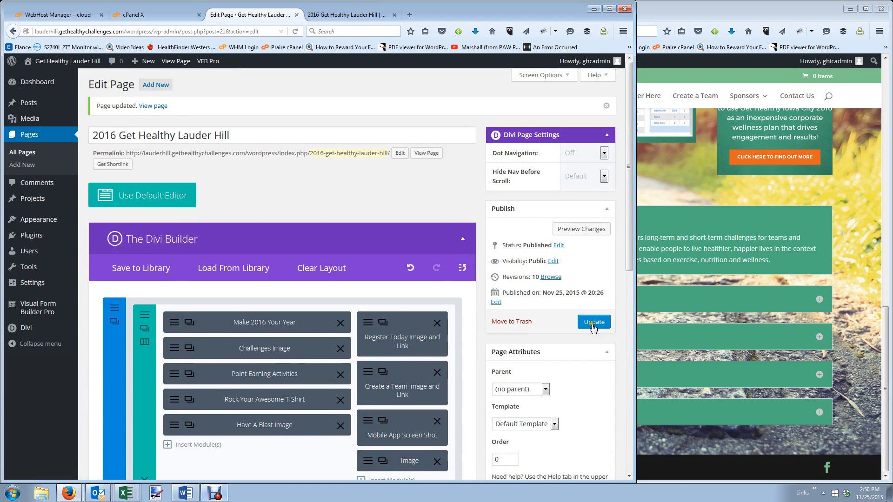
Update the page, reload the live Lauder Hill page and compare its white-text accordion with Iowa City's.
{"action": "left_click", "coordinate": [593, 325]}
{"action": "left_click", "coordinate": [335, 14]}
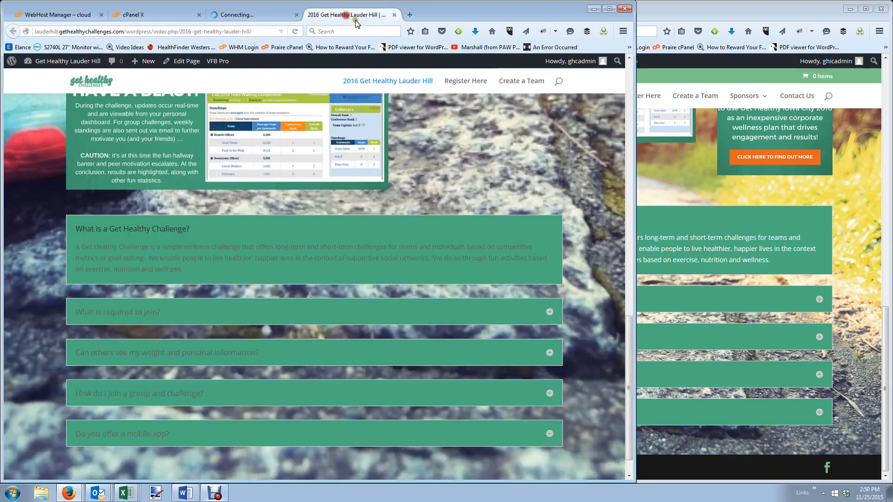
{"action": "left_click", "coordinate": [294, 31]}
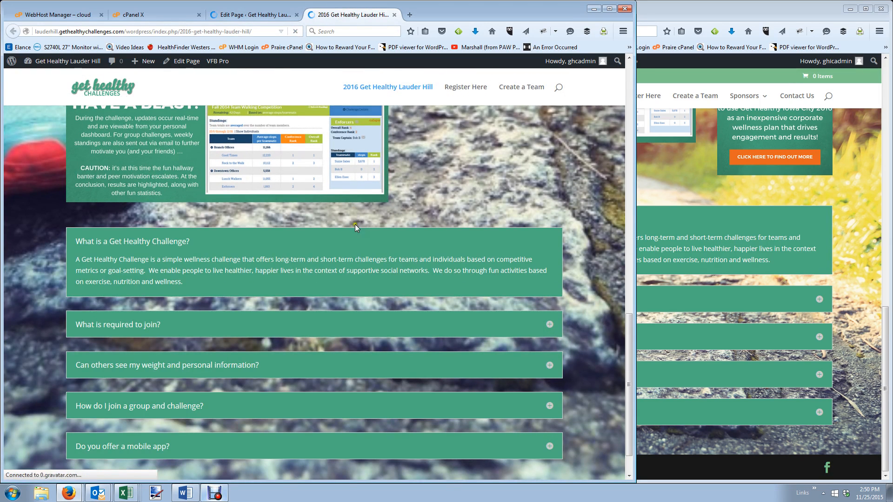
{"action": "scroll", "coordinate": [369, 252], "scroll_direction": "up", "scroll_amount": 10}
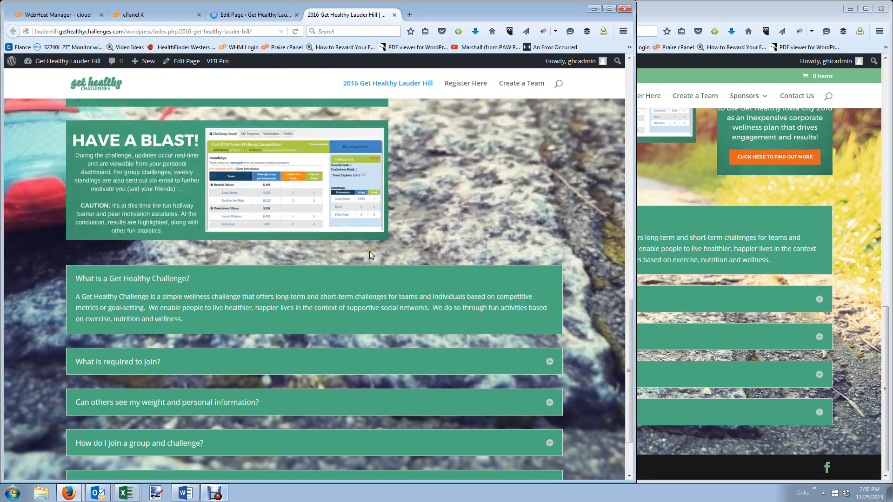
{"action": "scroll", "coordinate": [481, 292], "scroll_direction": "down", "scroll_amount": 10}
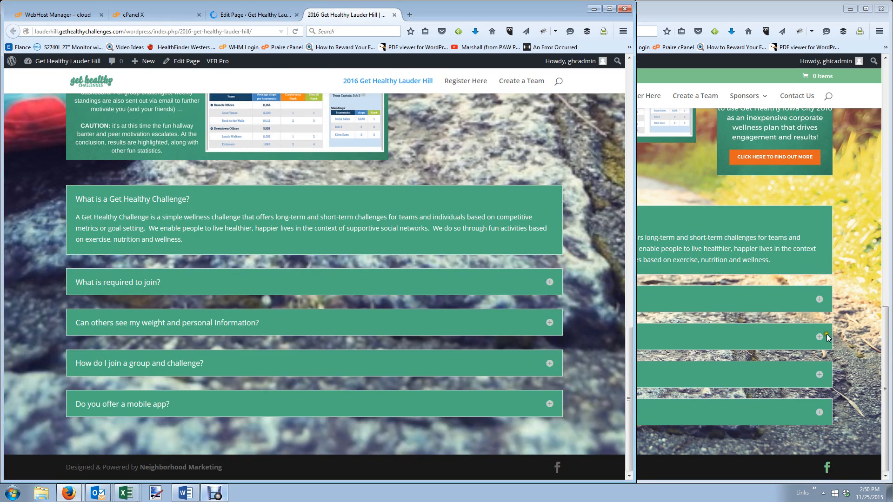
{"action": "left_click", "coordinate": [861, 346]}
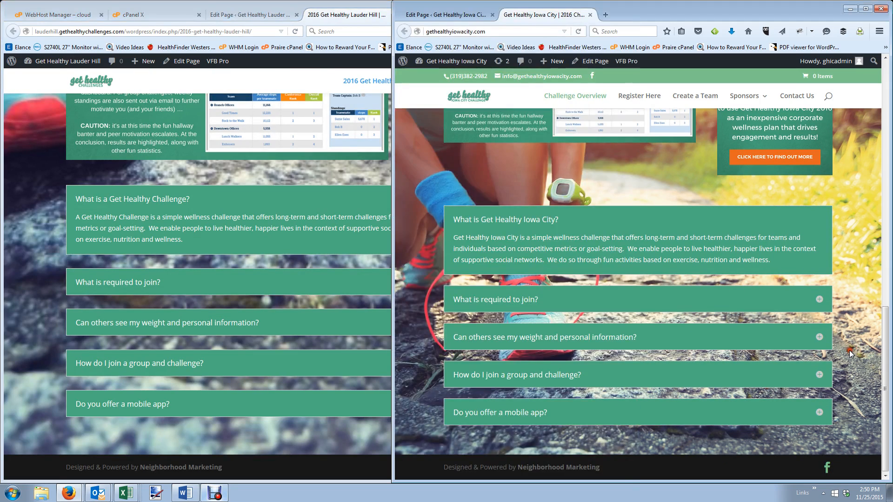
{"action": "scroll", "coordinate": [849, 351], "scroll_direction": "up", "scroll_amount": 4}
{"action": "scroll", "coordinate": [847, 353], "scroll_direction": "up", "scroll_amount": 6}
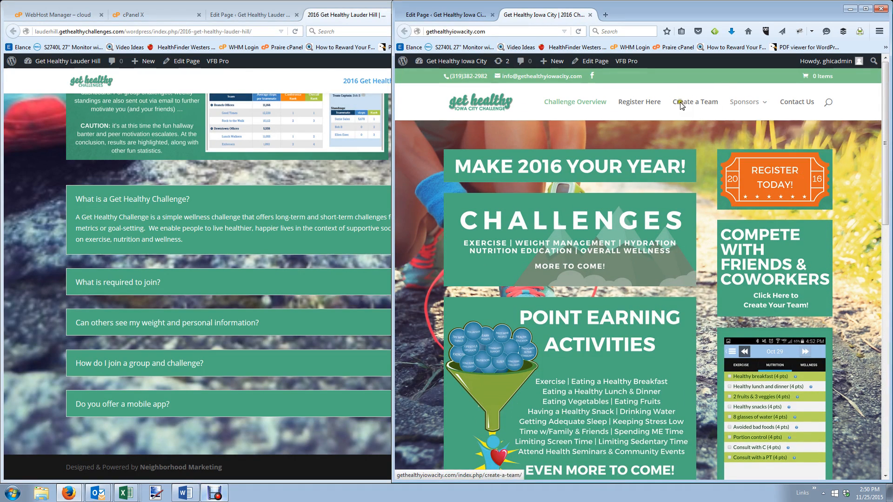
Go from the Lauder Hill dashboard to Pages and start a new page.
{"action": "left_click", "coordinate": [37, 146]}
{"action": "scroll", "coordinate": [51, 140], "scroll_direction": "up", "scroll_amount": 3}
{"action": "left_click", "coordinate": [54, 62]}
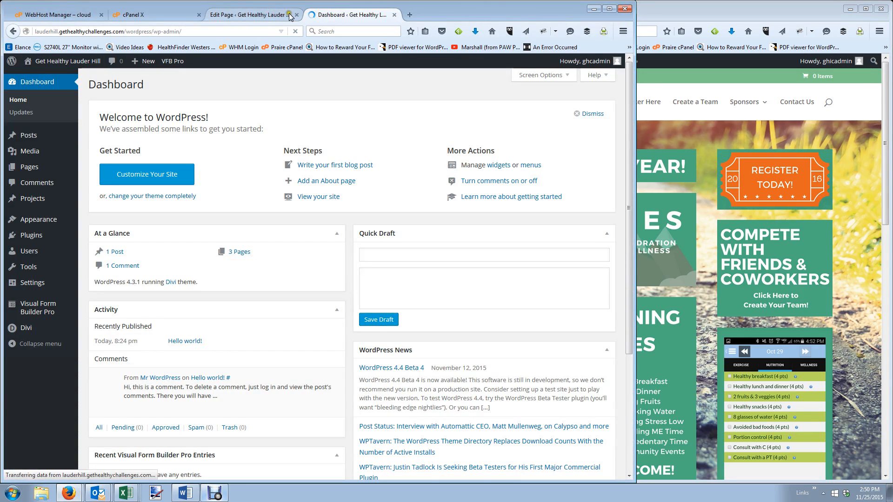
{"action": "left_click", "coordinate": [297, 15]}
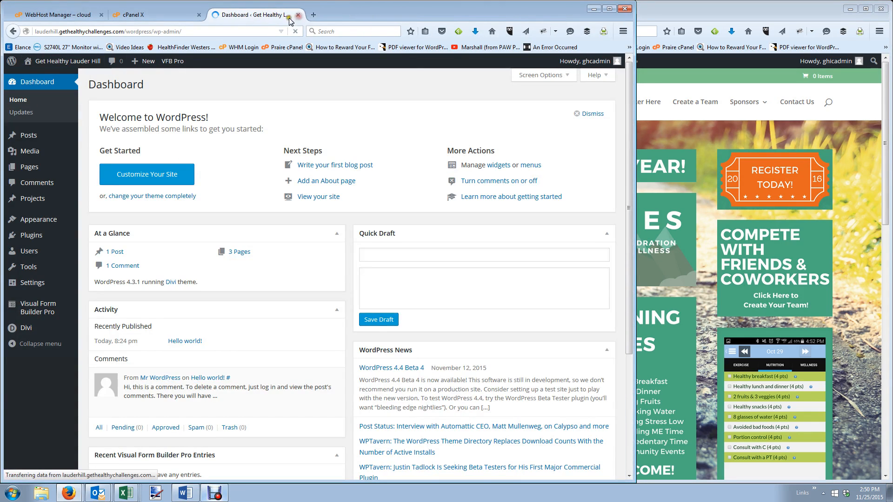
{"action": "left_click", "coordinate": [36, 168]}
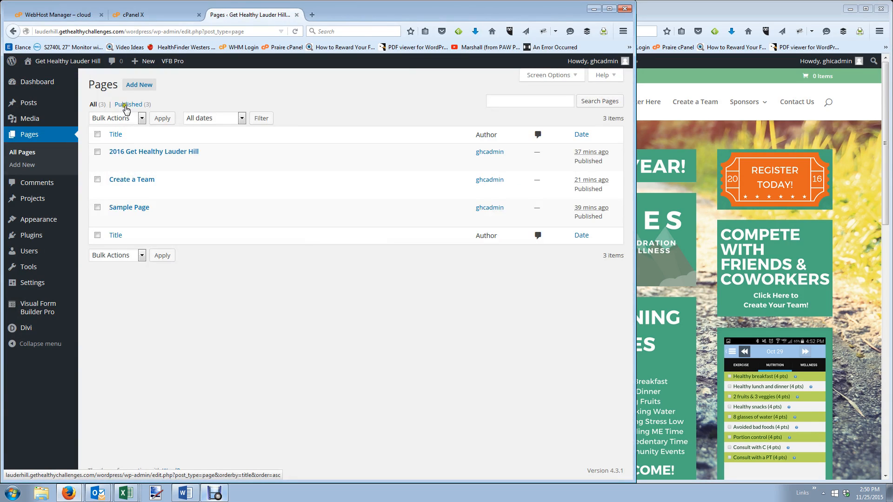
{"action": "left_click", "coordinate": [128, 88]}
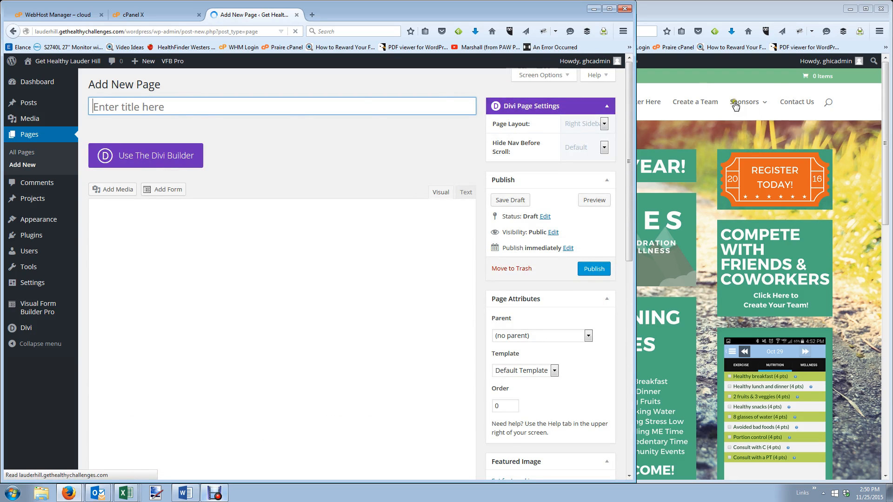
Title the page 'Become a Sponsor', referencing Iowa City's version, and switch to the Divi Builder.
{"action": "mouse_move", "coordinate": [744, 102]}
{"action": "left_click", "coordinate": [754, 145]}
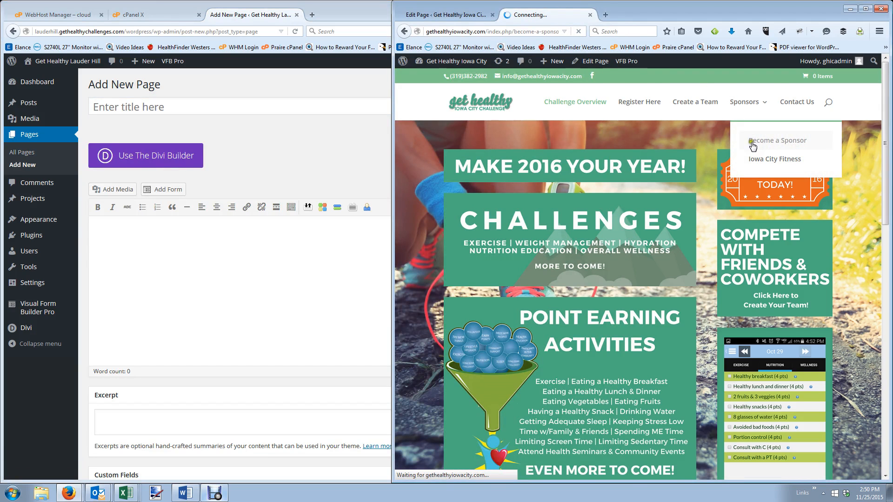
{"action": "left_click", "coordinate": [205, 104]}
{"action": "type", "text": "B"}
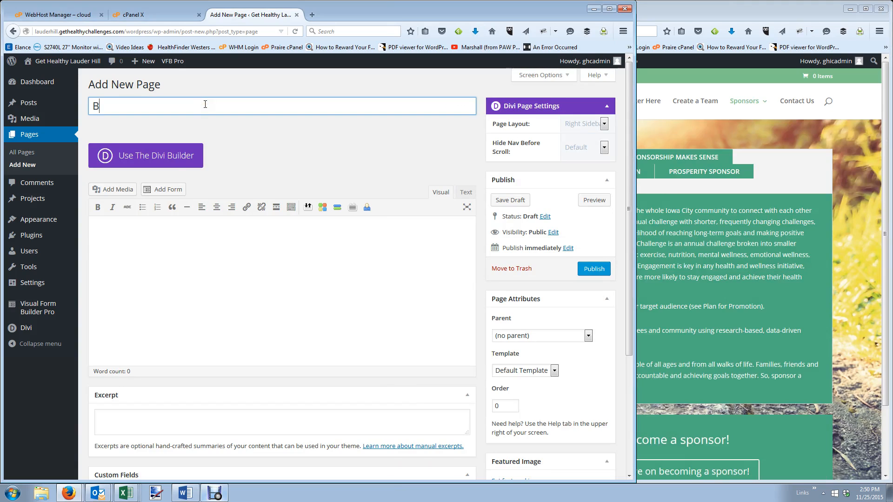
{"action": "type", "text": "ecome a Spo"}
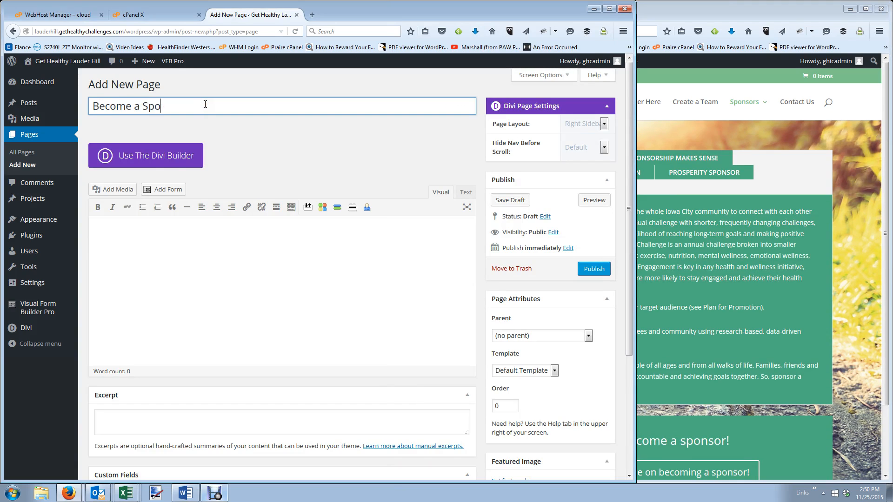
{"action": "type", "text": "nsor"}
{"action": "key", "text": "Tab"}
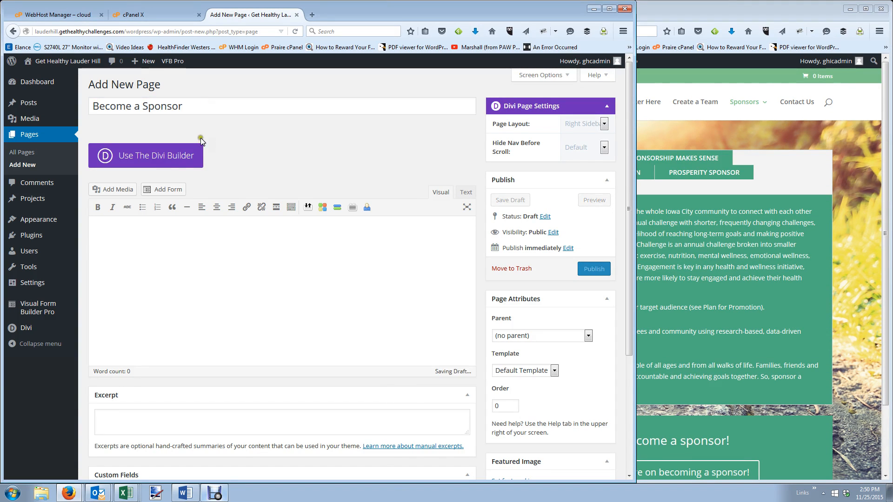
{"action": "left_click", "coordinate": [179, 163]}
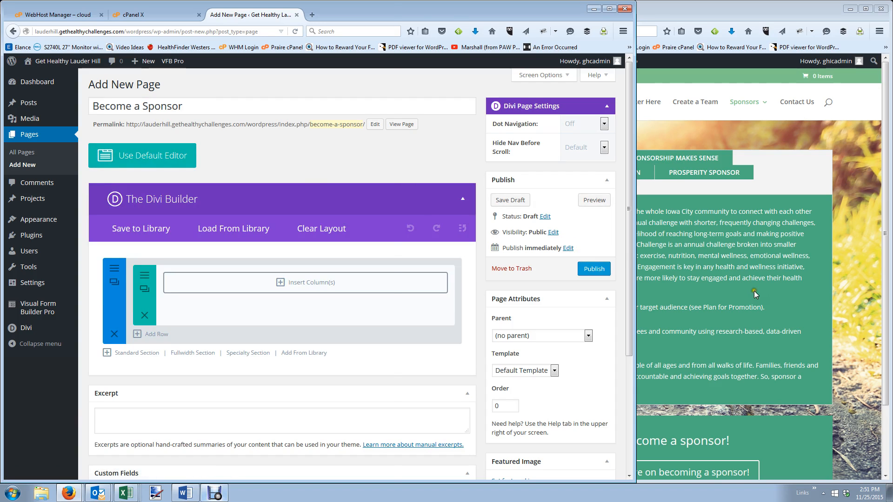
Insert a one-column row with a Tabs module labelled 'Sponsor Tabs' and add its first tab.
{"action": "left_click", "coordinate": [754, 291]}
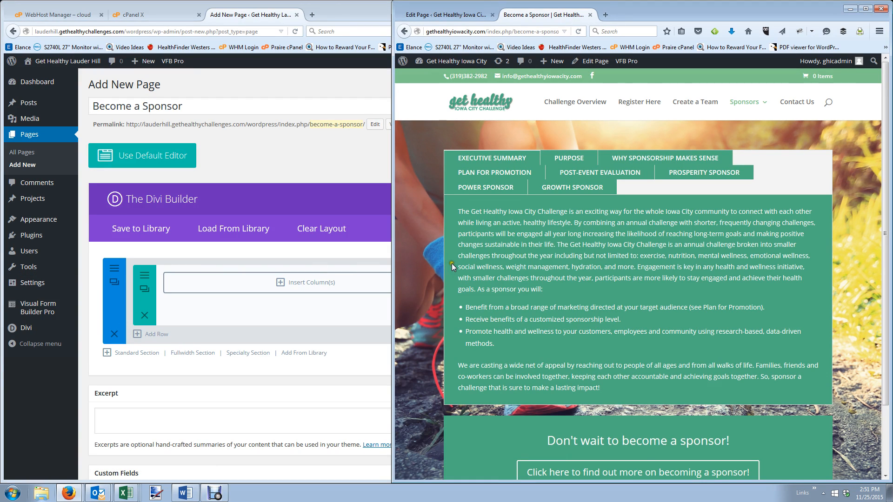
{"action": "left_click", "coordinate": [302, 283]}
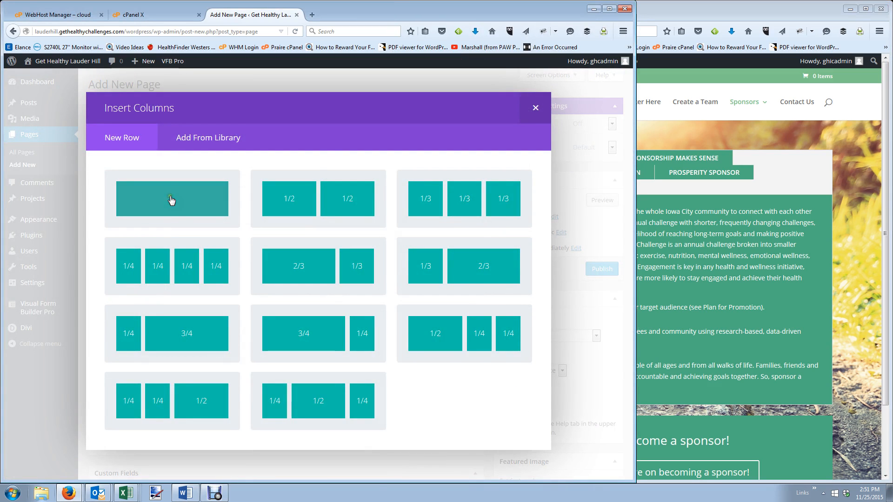
{"action": "left_click", "coordinate": [174, 200]}
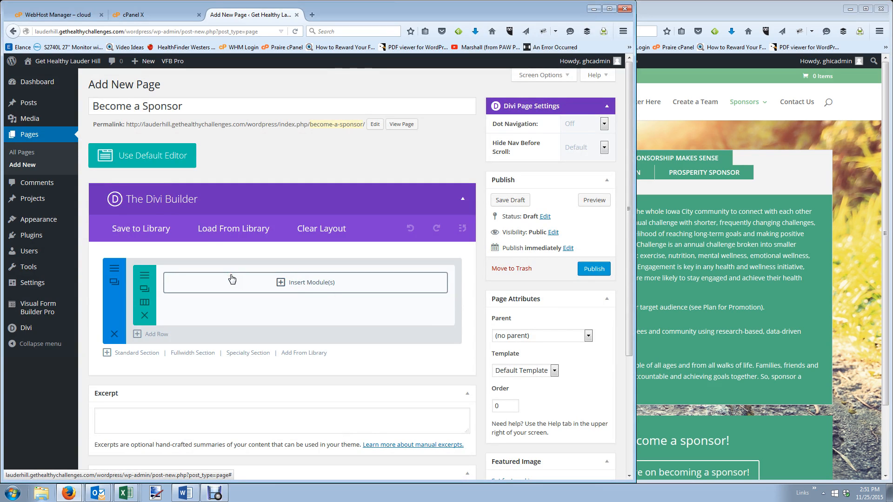
{"action": "left_click", "coordinate": [291, 292]}
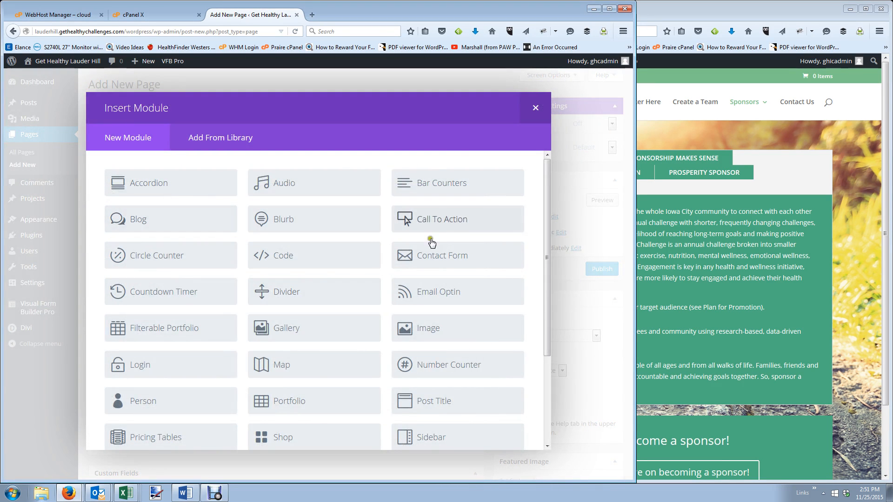
{"action": "scroll", "coordinate": [375, 328], "scroll_direction": "down", "scroll_amount": 3}
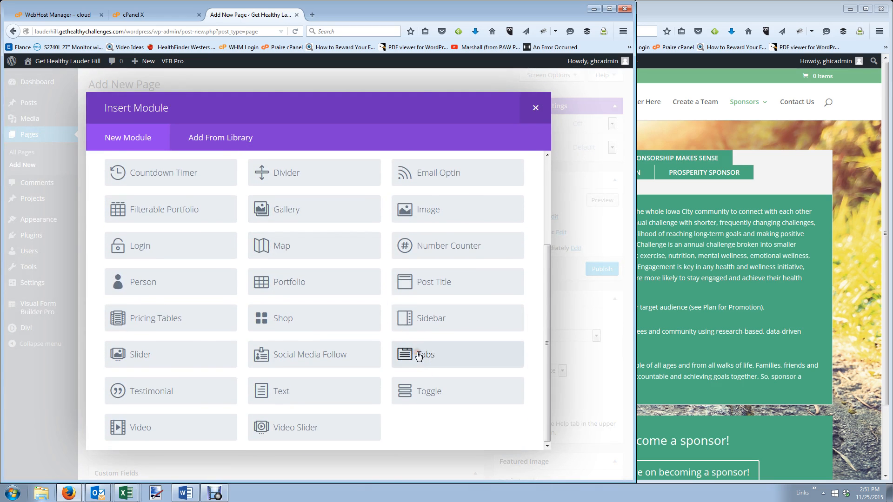
{"action": "left_click", "coordinate": [418, 355]}
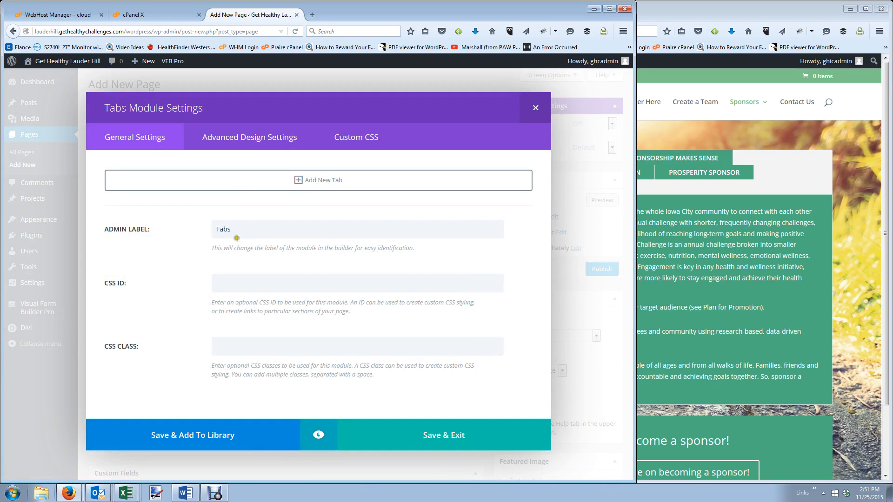
{"action": "left_click_drag", "start_coordinate": [237, 233], "coordinate": [86, 203]}
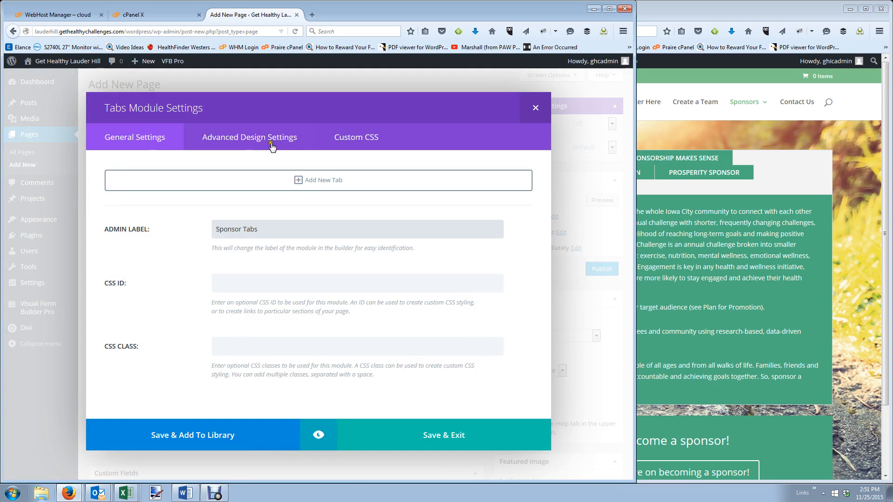
{"action": "left_click", "coordinate": [326, 180]}
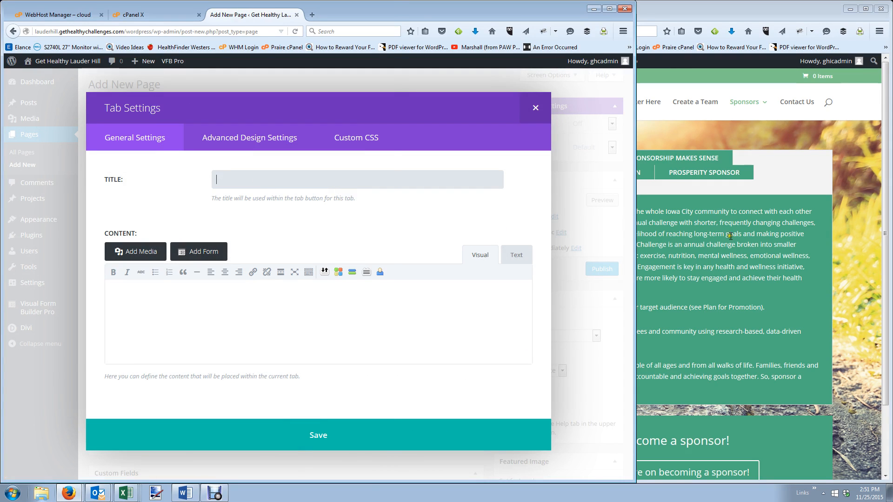
Title the new tab 'Executive Summary' after checking the Iowa City sponsor tabs.
{"action": "left_click", "coordinate": [730, 236]}
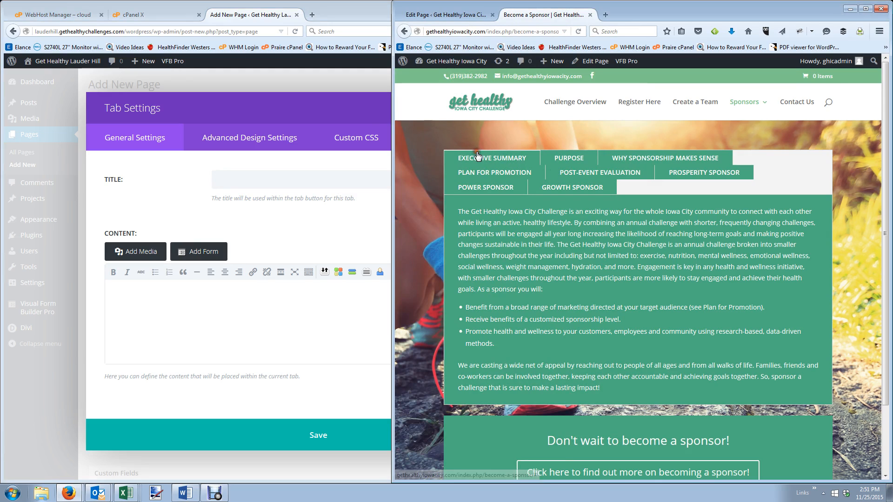
{"action": "left_click", "coordinate": [286, 169]}
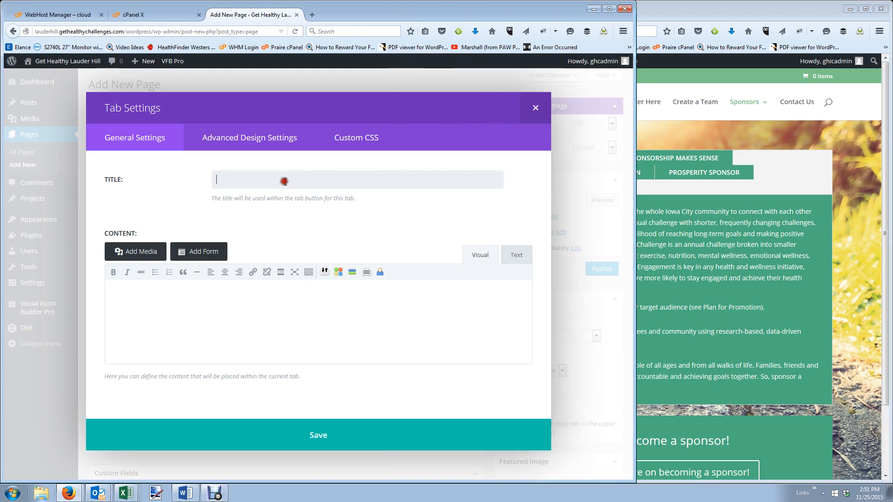
{"action": "left_click", "coordinate": [285, 182]}
{"action": "type", "text": "Ex"}
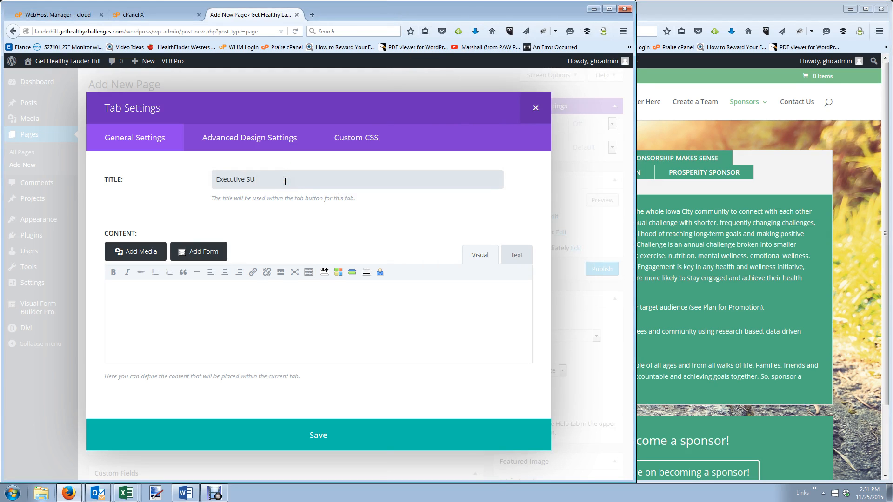
{"action": "type", "text": "ecutive Summary"}
Copy the Executive Summary text from the live Iowa City page into the tab's content.
{"action": "left_click", "coordinate": [246, 314]}
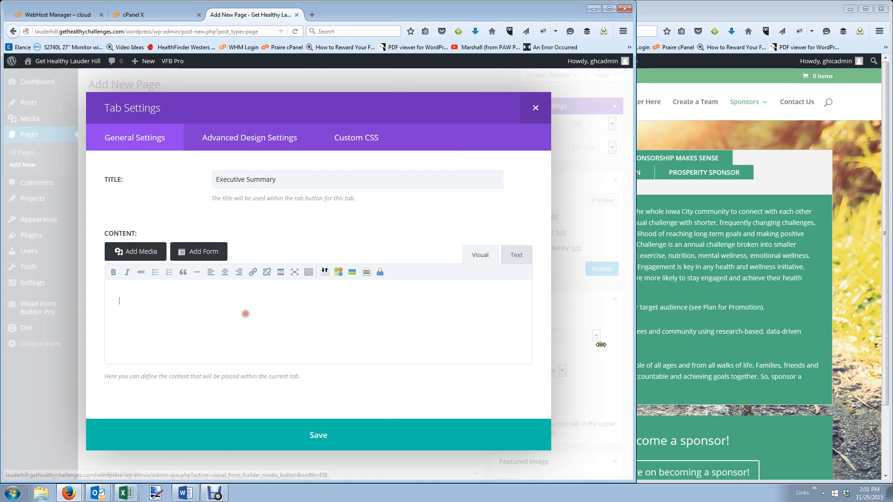
{"action": "left_click_drag", "start_coordinate": [757, 319], "coordinate": [746, 308]}
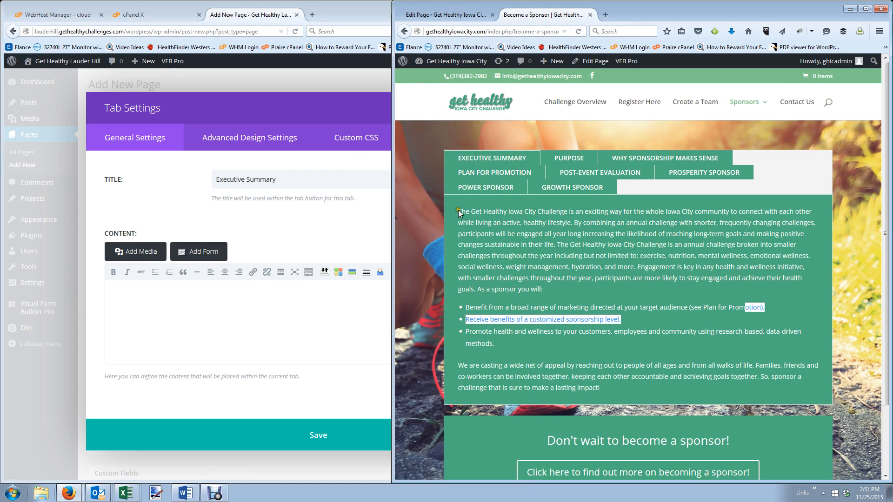
{"action": "left_click_drag", "start_coordinate": [459, 213], "coordinate": [612, 389]}
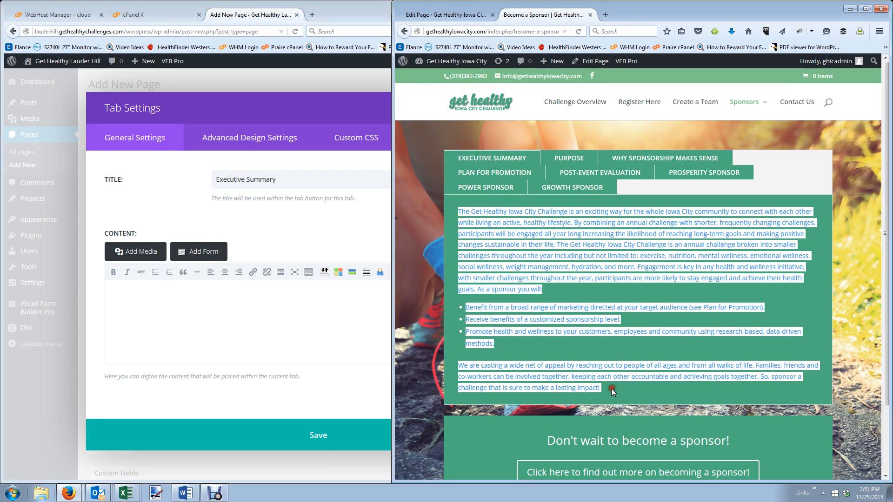
{"action": "key", "text": "ctrl+c"}
{"action": "left_click", "coordinate": [234, 309]}
{"action": "key", "text": "ctrl+v"}
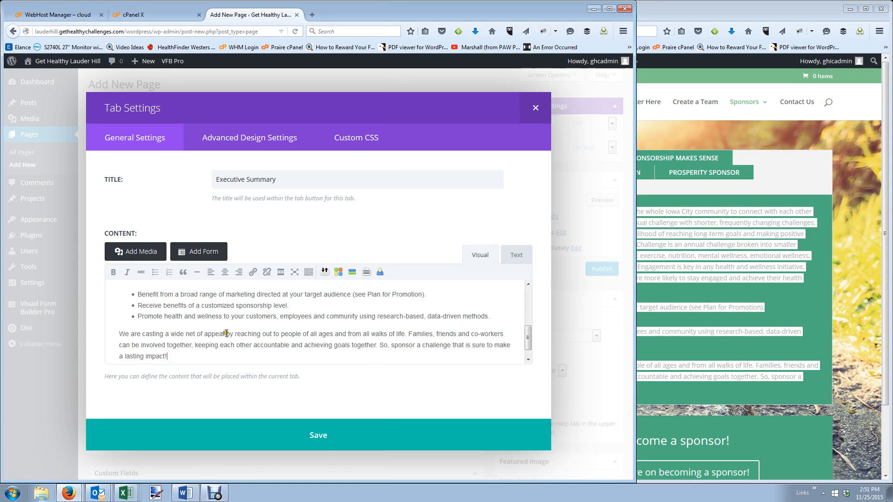
Undo the accidental text move in the first line of the pasted summary.
{"action": "scroll", "coordinate": [226, 334], "scroll_direction": "up", "scroll_amount": 5}
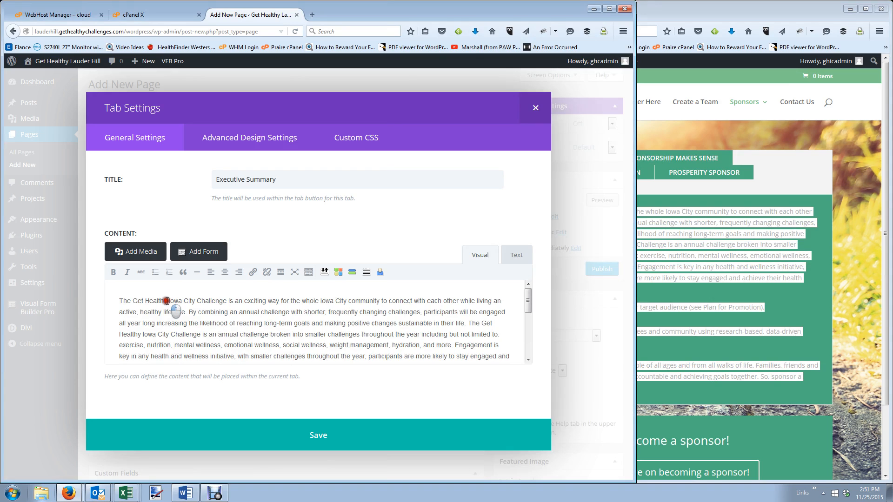
{"action": "left_click_drag", "start_coordinate": [183, 301], "coordinate": [185, 301]}
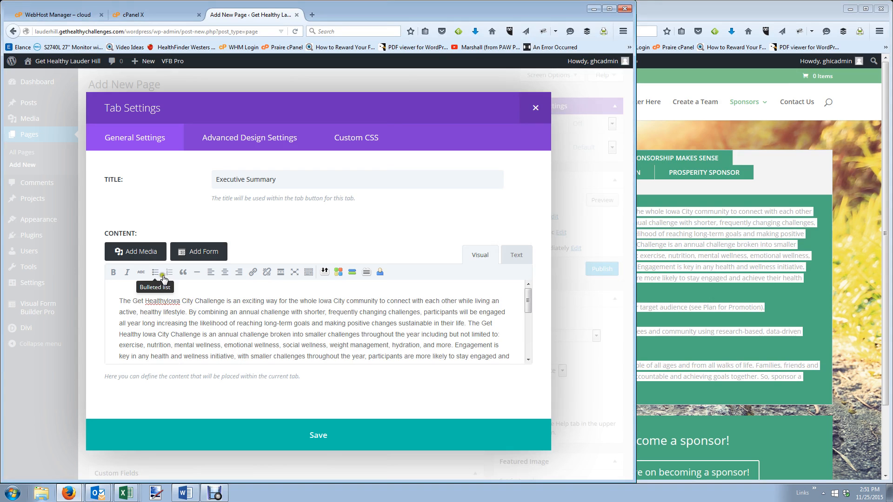
{"action": "left_click", "coordinate": [310, 273]}
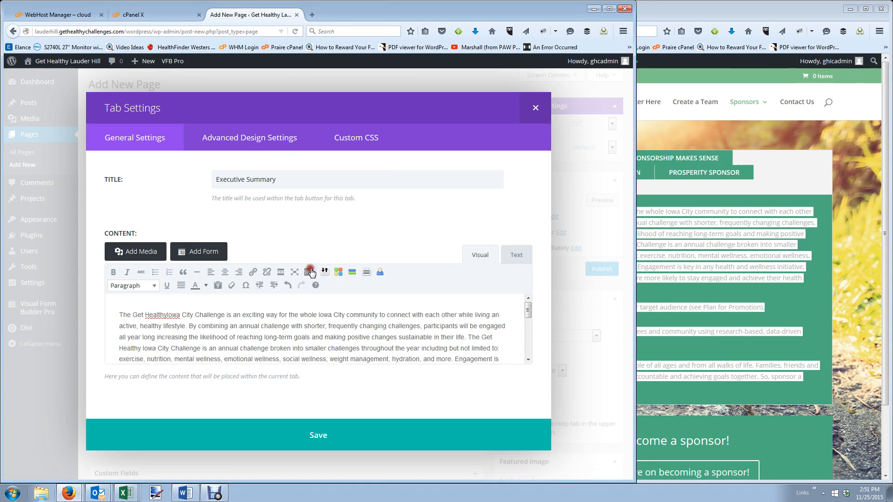
{"action": "left_click", "coordinate": [288, 286]}
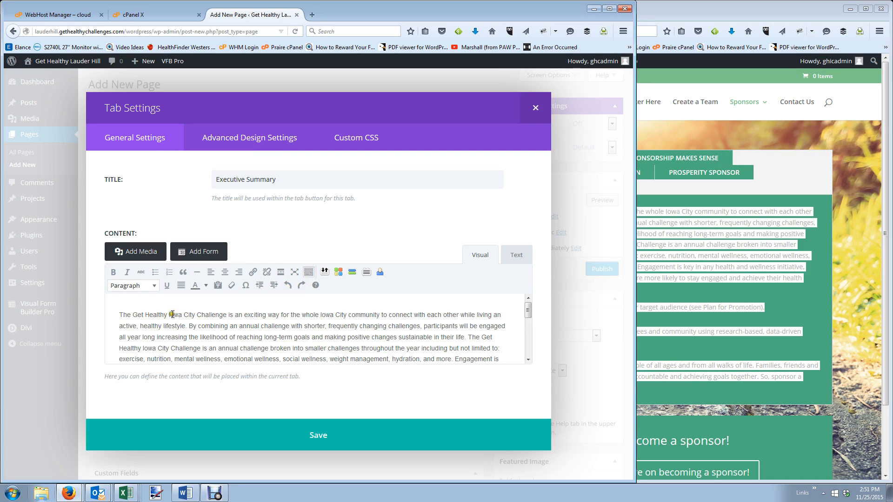
Change both Iowa City mentions to Lauder Hill, then save the Executive Summary tab.
{"action": "key", "text": "Delete"}
{"action": "key", "text": "Delete"}
{"action": "key", "text": "Delete"}
{"action": "key", "text": "Delete"}
{"action": "key", "text": "Delete"}
{"action": "key", "text": "Delete"}
{"action": "key", "text": "Delete"}
{"action": "key", "text": "Delete"}
{"action": "key", "text": "Delete"}
{"action": "key", "text": "Delete"}
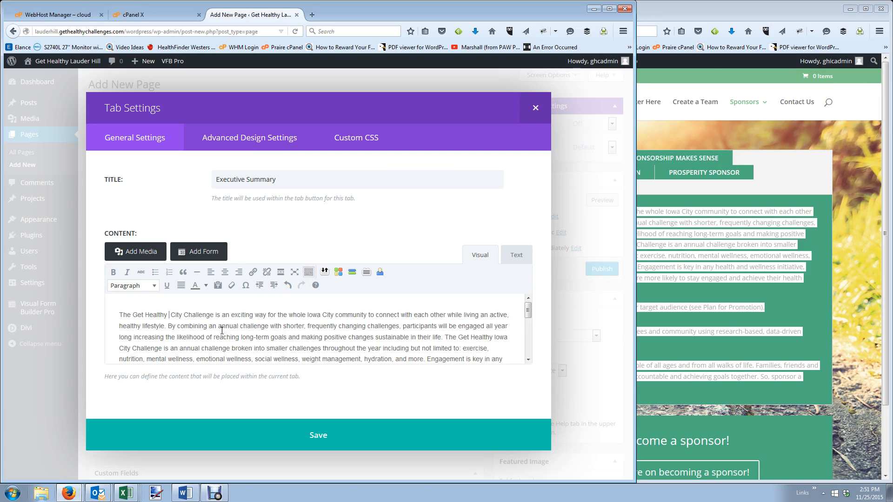
{"action": "type", "text": "Lauder Hill"}
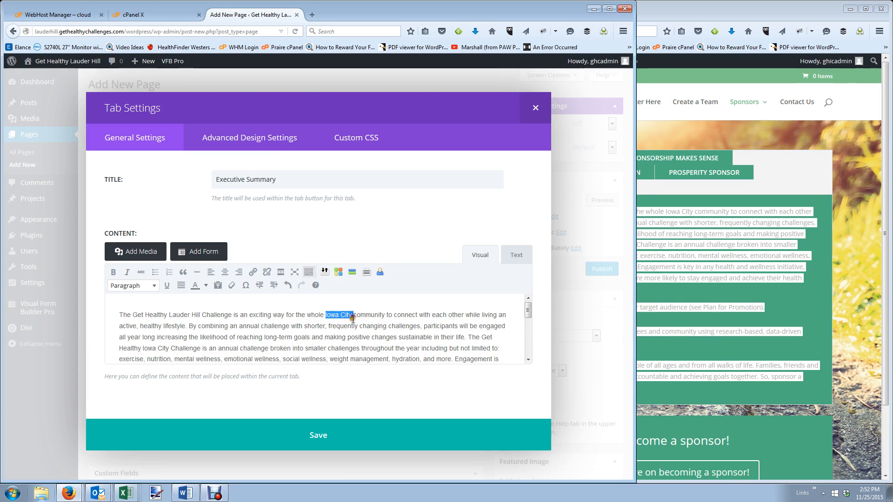
{"action": "type", "text": "Lauder Hill"}
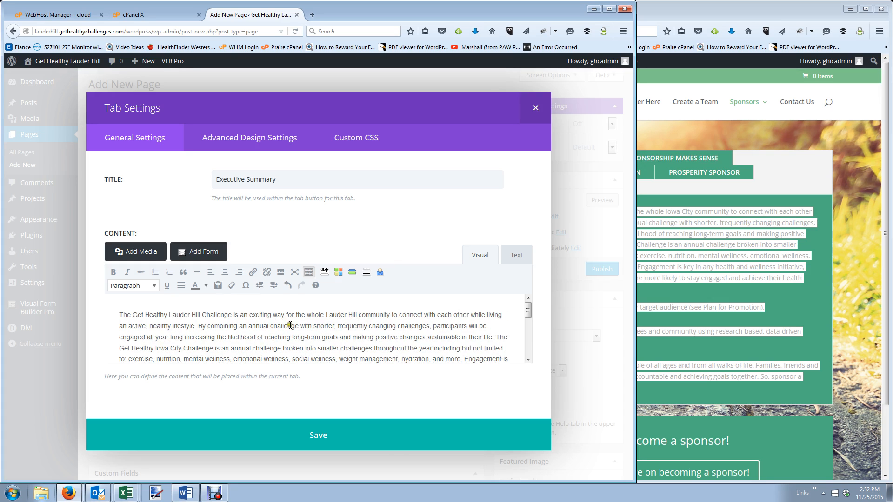
{"action": "scroll", "coordinate": [290, 325], "scroll_direction": "down", "scroll_amount": 2}
{"action": "scroll", "coordinate": [186, 342], "scroll_direction": "up", "scroll_amount": 2}
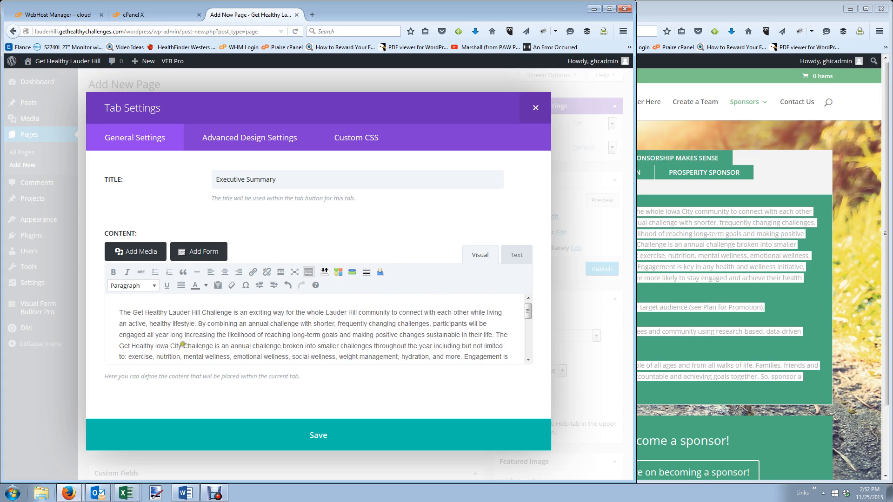
{"action": "left_click_drag", "start_coordinate": [154, 348], "coordinate": [181, 348]}
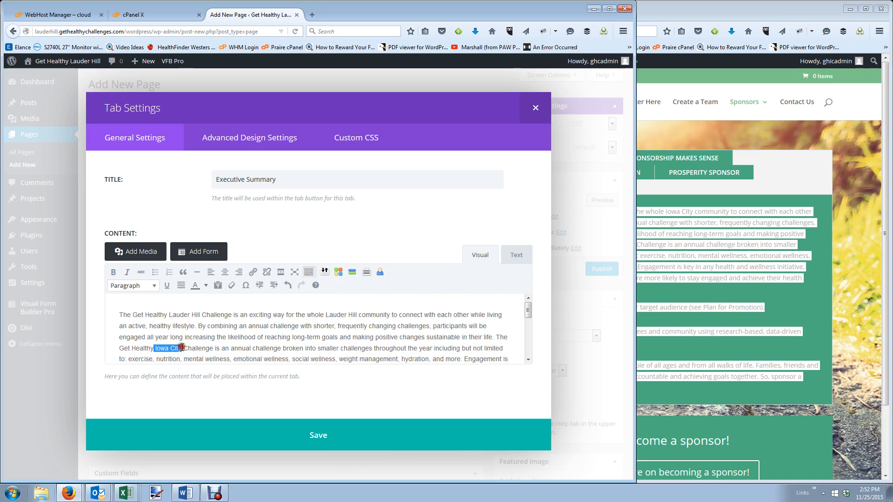
{"action": "type", "text": "Lauder"}
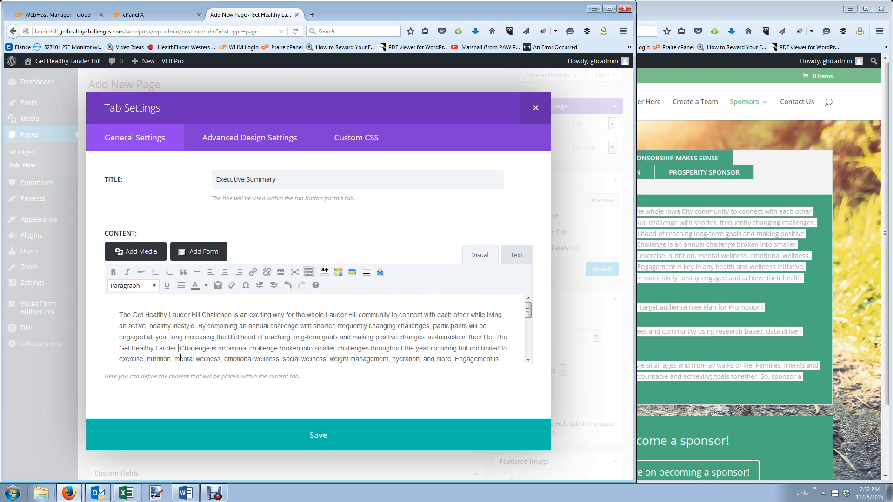
{"action": "type", "text": " Hill"}
{"action": "scroll", "coordinate": [226, 319], "scroll_direction": "down", "scroll_amount": 2}
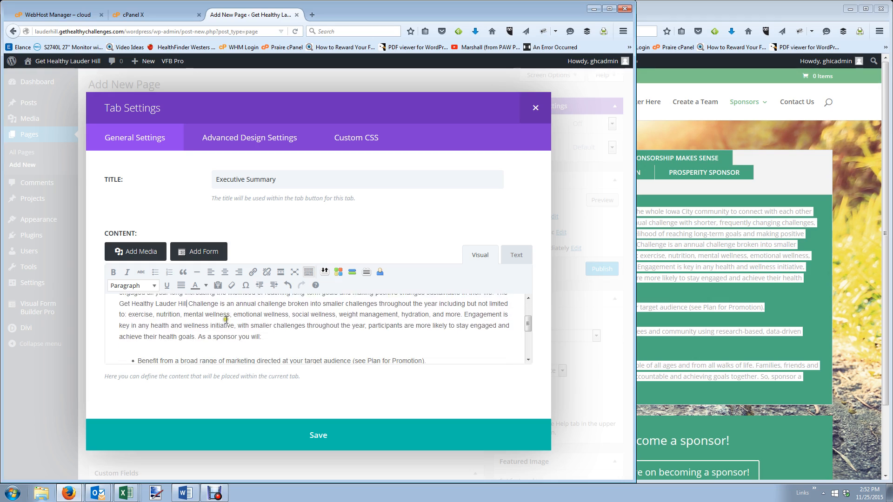
{"action": "scroll", "coordinate": [226, 319], "scroll_direction": "down", "scroll_amount": 4}
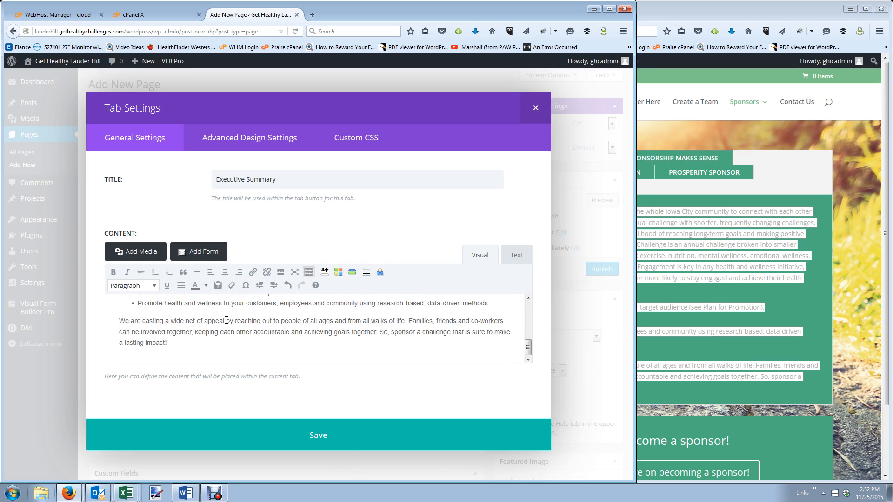
{"action": "left_click", "coordinate": [306, 436]}
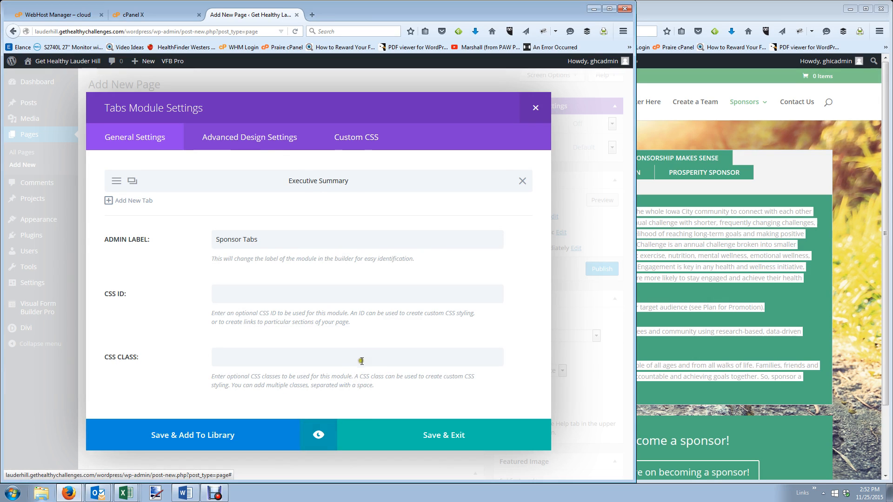
Copy the Purpose paragraph from the live Iowa City page and add a second tab.
{"action": "left_click", "coordinate": [716, 283]}
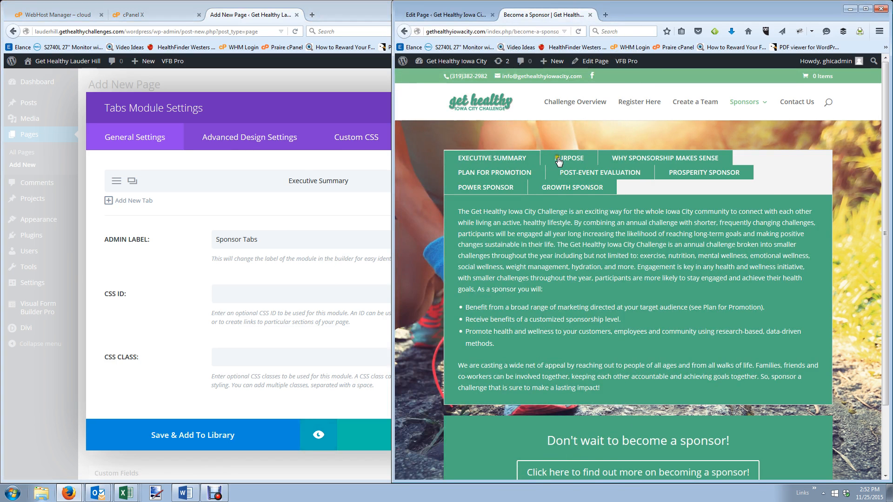
{"action": "left_click", "coordinate": [562, 179]}
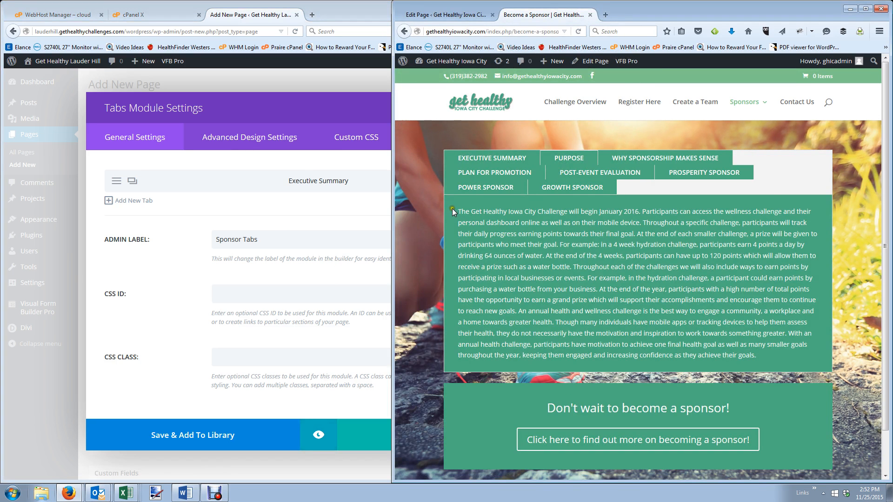
{"action": "left_click_drag", "start_coordinate": [457, 210], "coordinate": [769, 369]}
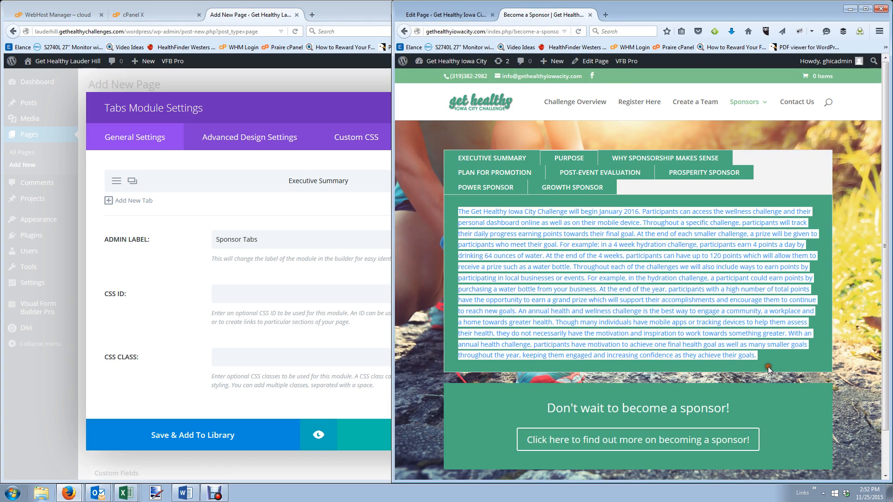
{"action": "left_click", "coordinate": [119, 201]}
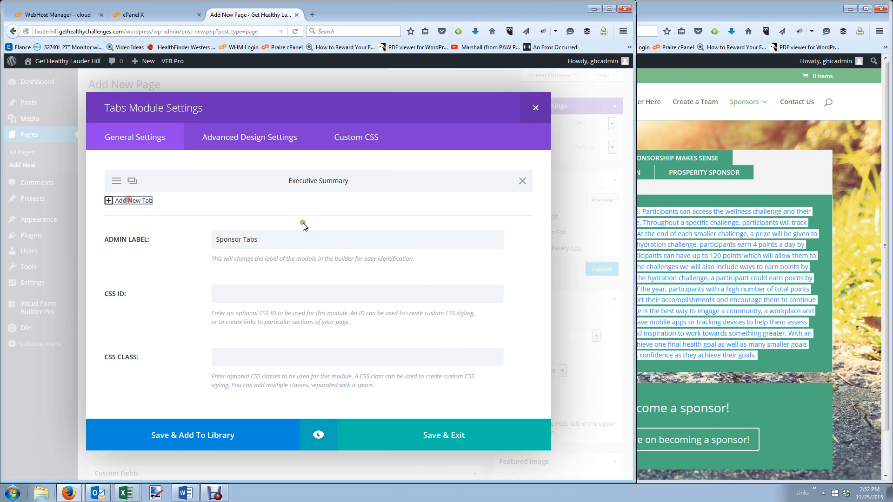
Title the second tab 'Purpose' and paste the copied paragraph into its content.
{"action": "left_click", "coordinate": [325, 183]}
{"action": "type", "text": "Purpose"}
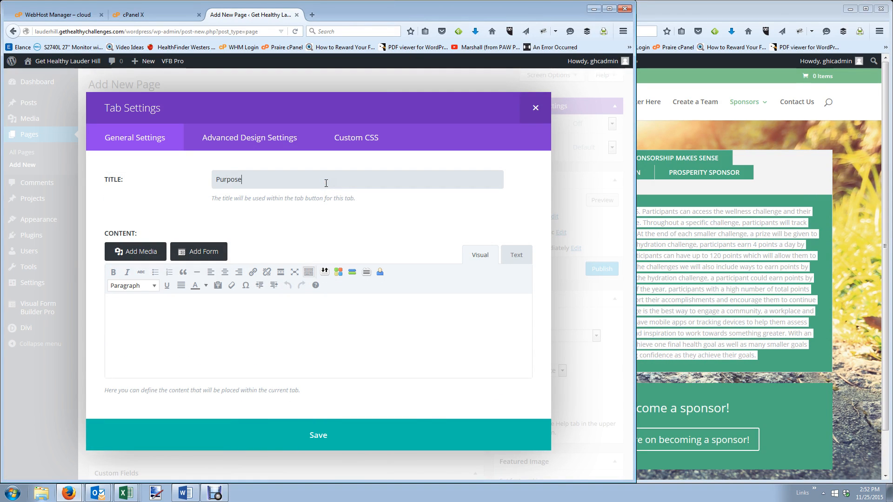
{"action": "key", "text": "Tab"}
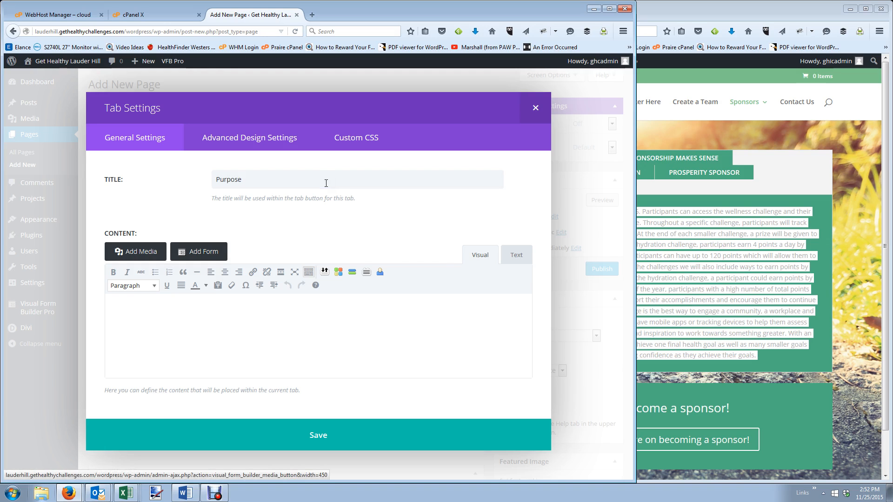
{"action": "left_click", "coordinate": [209, 320]}
{"action": "key", "text": "ctrl+v"}
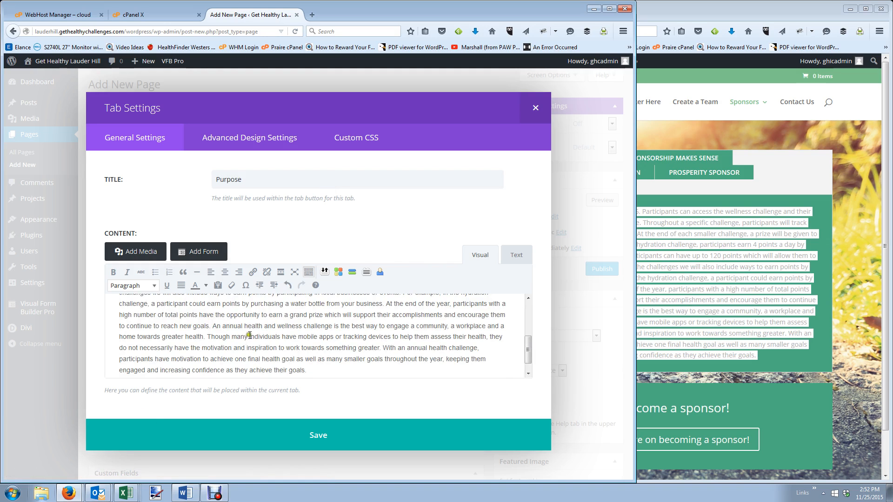
Replace Iowa City with Lauder Hill, save the tab, and view Why Sponsorship Makes Sense live.
{"action": "scroll", "coordinate": [250, 335], "scroll_direction": "up", "scroll_amount": 3}
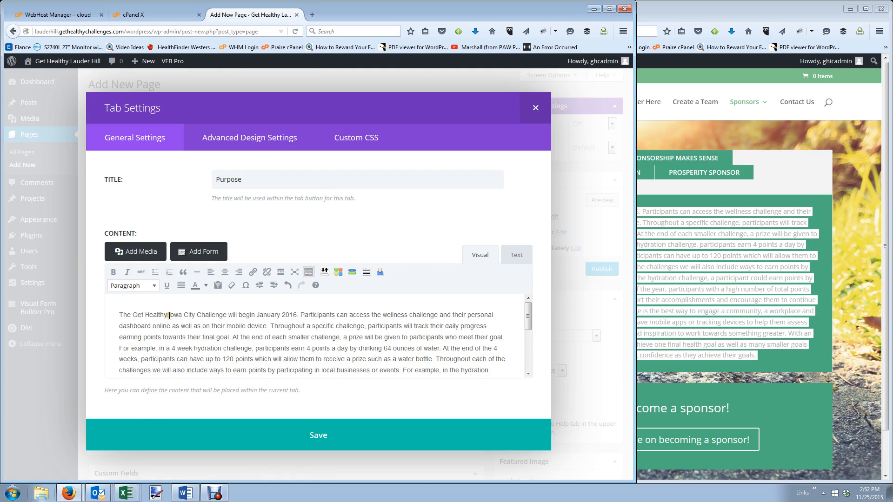
{"action": "left_click_drag", "start_coordinate": [169, 315], "coordinate": [197, 314]}
{"action": "type", "text": "Lauder Hill"}
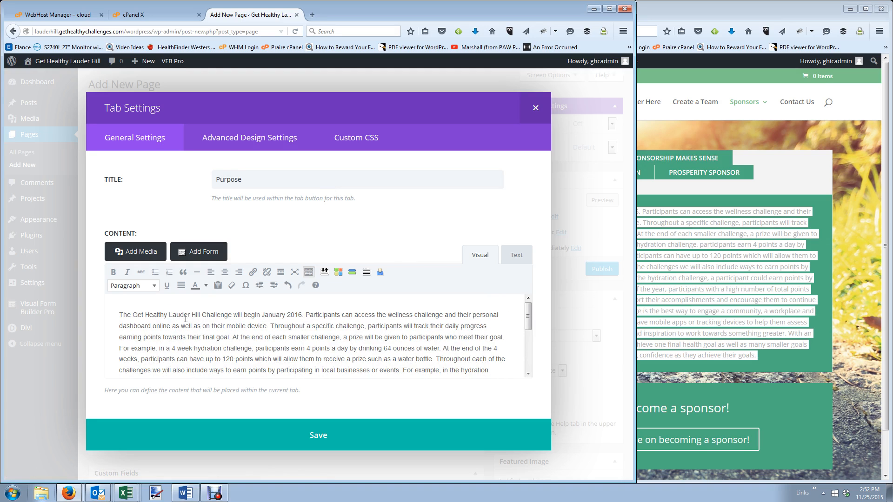
{"action": "scroll", "coordinate": [272, 330], "scroll_direction": "down", "scroll_amount": 3}
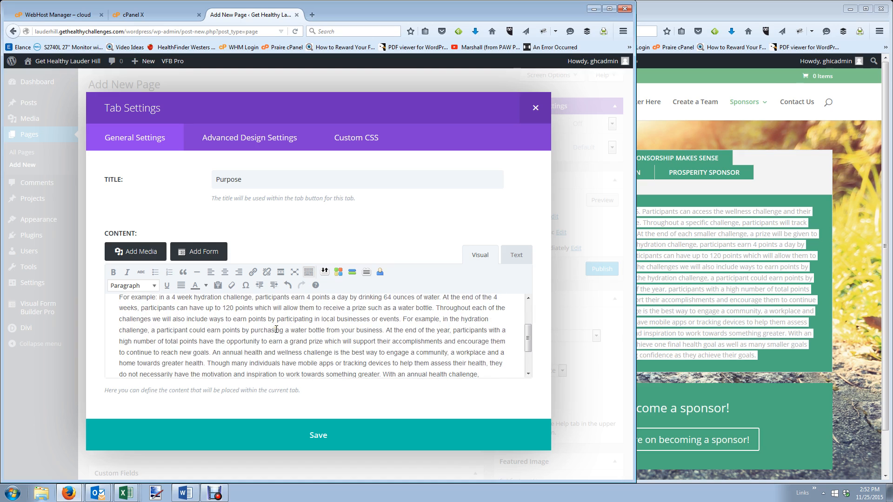
{"action": "scroll", "coordinate": [276, 329], "scroll_direction": "down", "scroll_amount": 2}
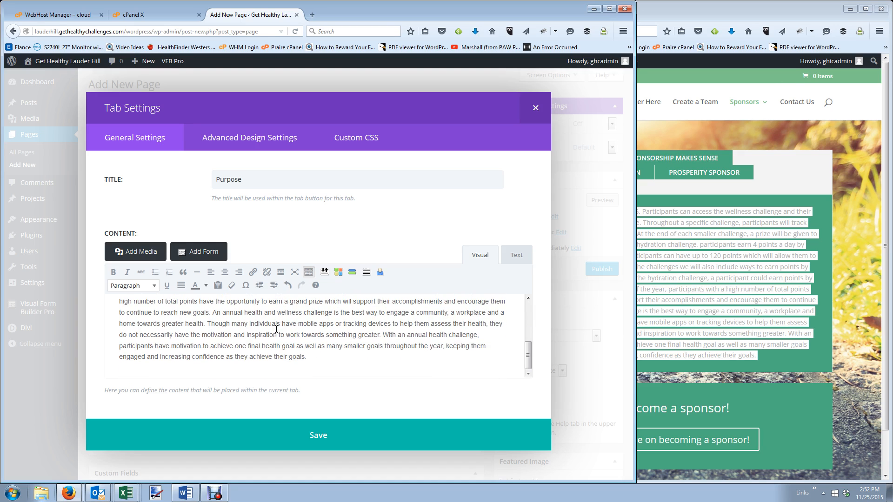
{"action": "left_click", "coordinate": [309, 430]}
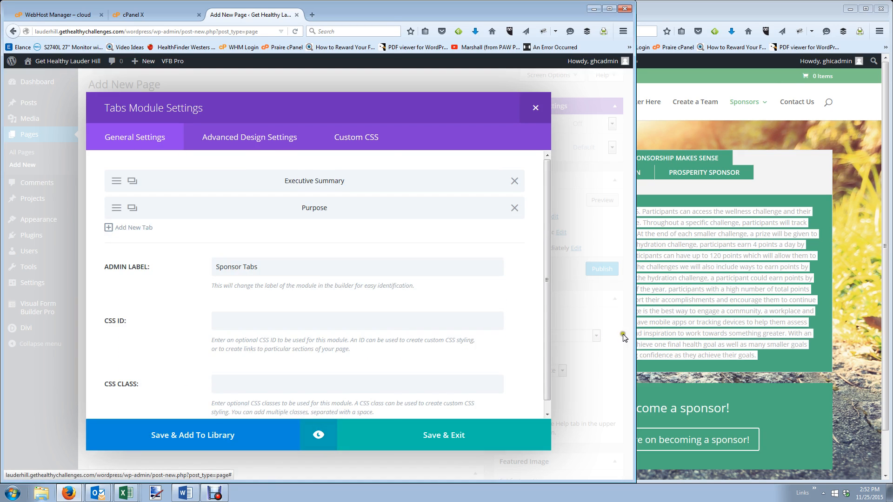
{"action": "left_click", "coordinate": [701, 255]}
{"action": "left_click", "coordinate": [623, 156]}
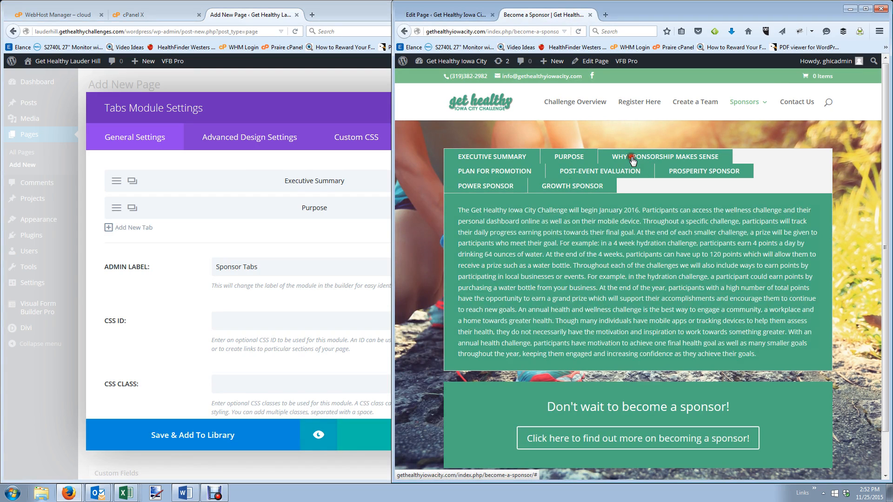
Add a tab titled 'Why Sponsorship Makes Sense' and paste in the live page's benefits text.
{"action": "left_click", "coordinate": [130, 228]}
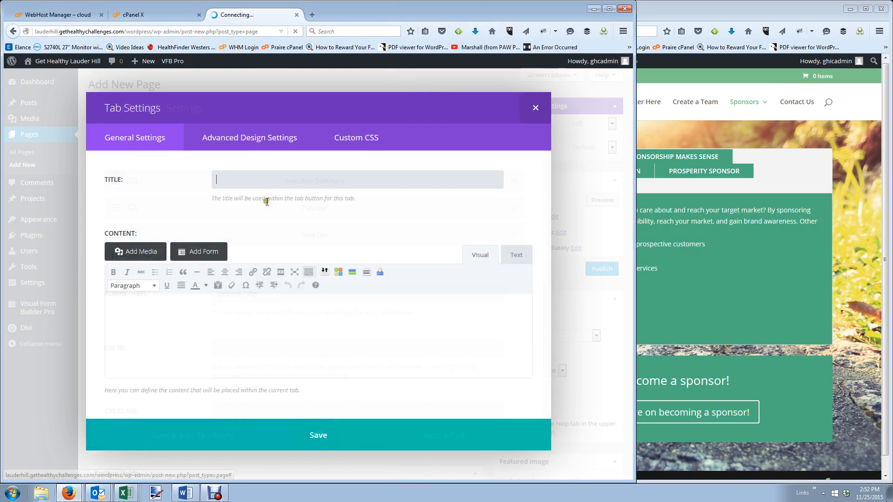
{"action": "left_click", "coordinate": [273, 188]}
{"action": "type", "text": "Why Sponsorship Makes Sense"}
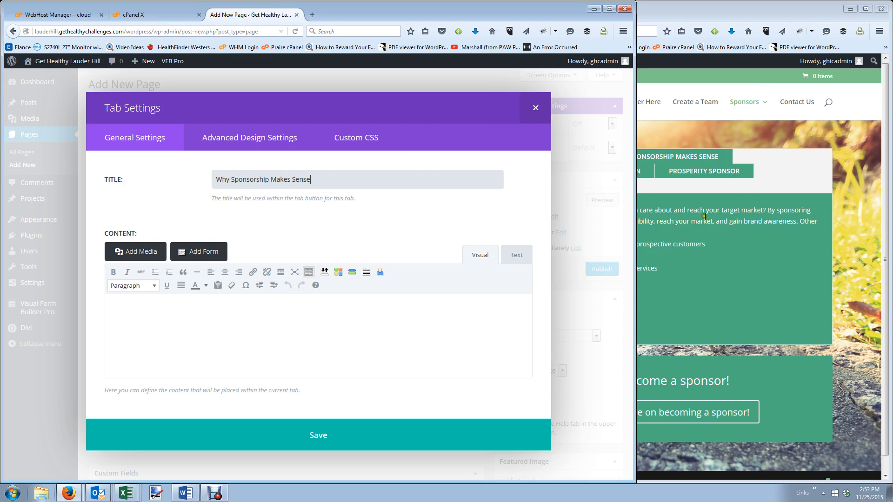
{"action": "left_click", "coordinate": [702, 158]}
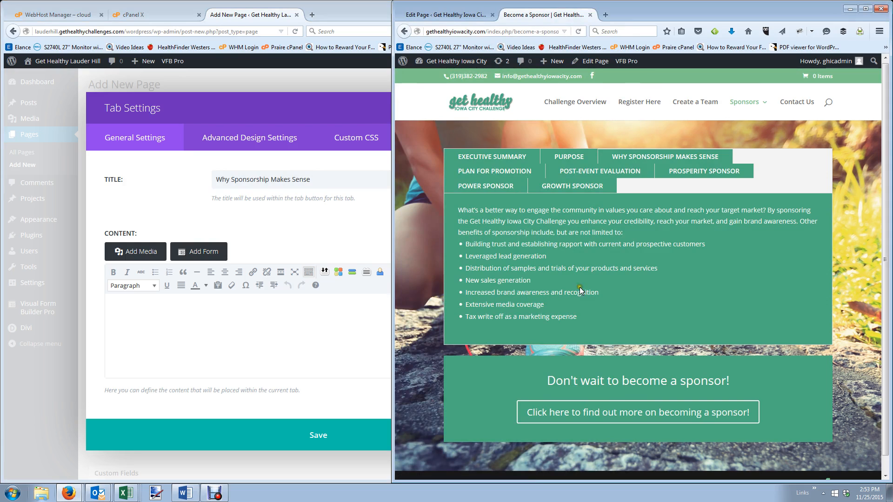
{"action": "left_click_drag", "start_coordinate": [581, 318], "coordinate": [456, 213]}
{"action": "key", "text": "ctrl+c"}
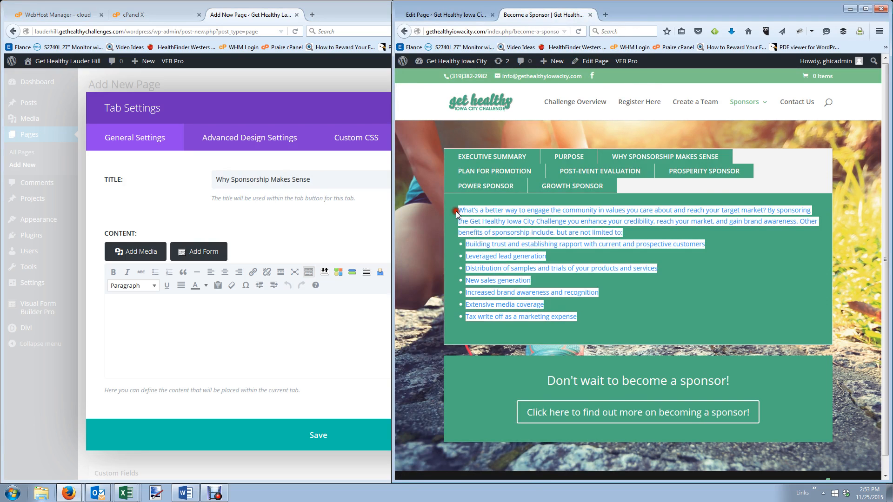
{"action": "left_click", "coordinate": [212, 305]}
{"action": "key", "text": "ctrl+v"}
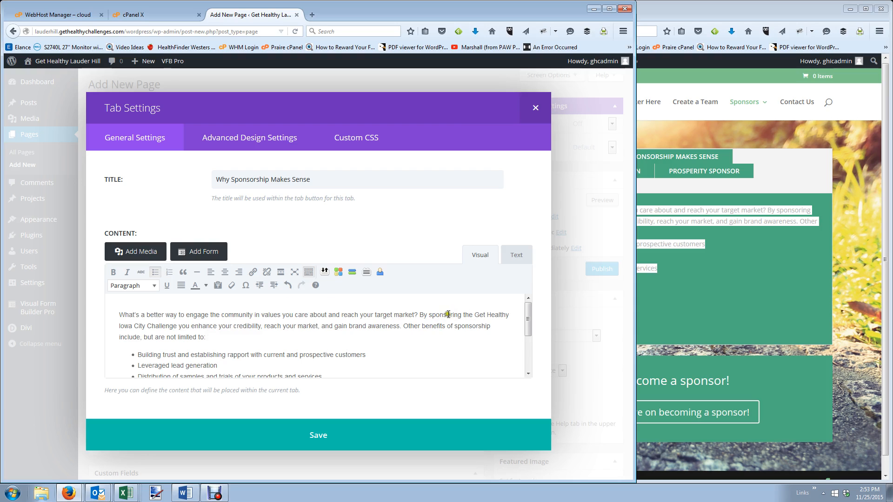
Change Iowa City to Lauder Hill in the benefits text and save the tab.
{"action": "left_click_drag", "start_coordinate": [145, 325], "coordinate": [120, 326]}
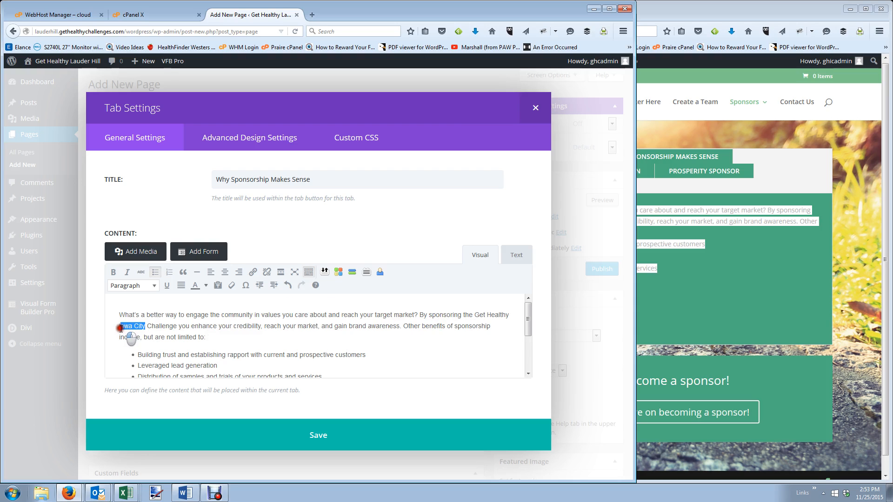
{"action": "key", "text": "BackSpace"}
{"action": "type", "text": "Lauder Hill"}
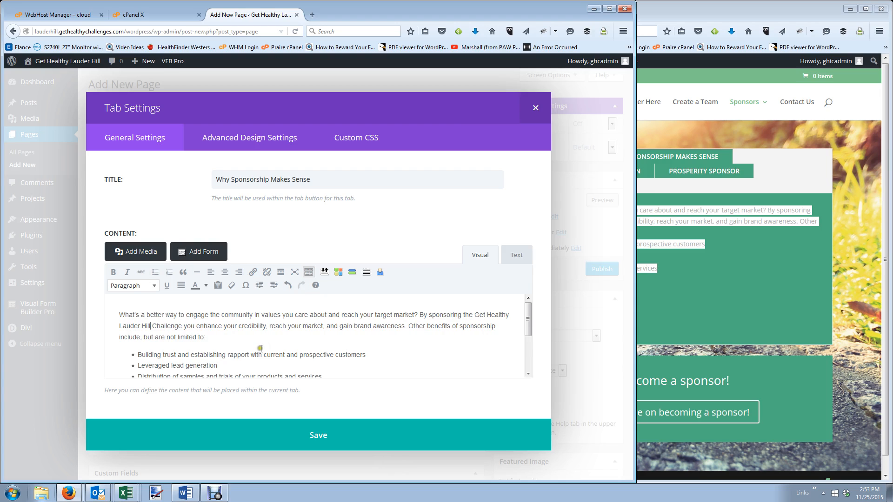
{"action": "scroll", "coordinate": [261, 349], "scroll_direction": "down", "scroll_amount": 3}
{"action": "left_click", "coordinate": [313, 435]}
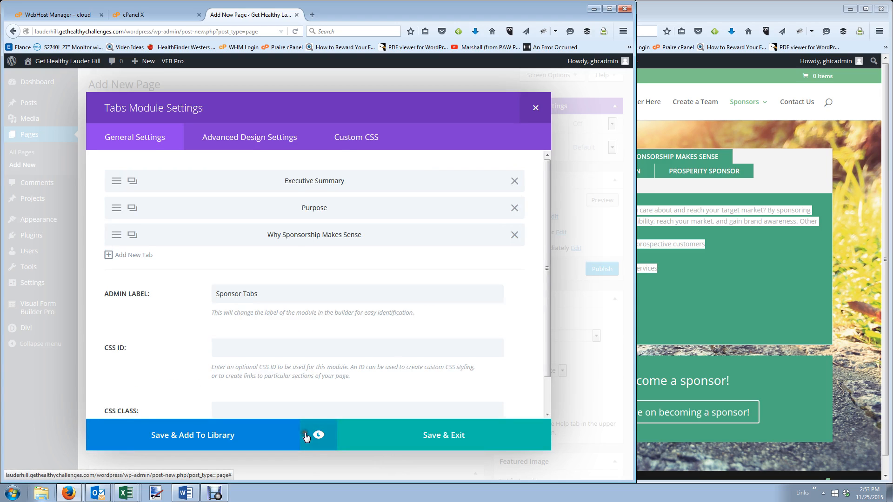
Add a new tab and paste in the Plan for Promotion text copied from the live page.
{"action": "left_click", "coordinate": [743, 284]}
{"action": "left_click", "coordinate": [477, 171]}
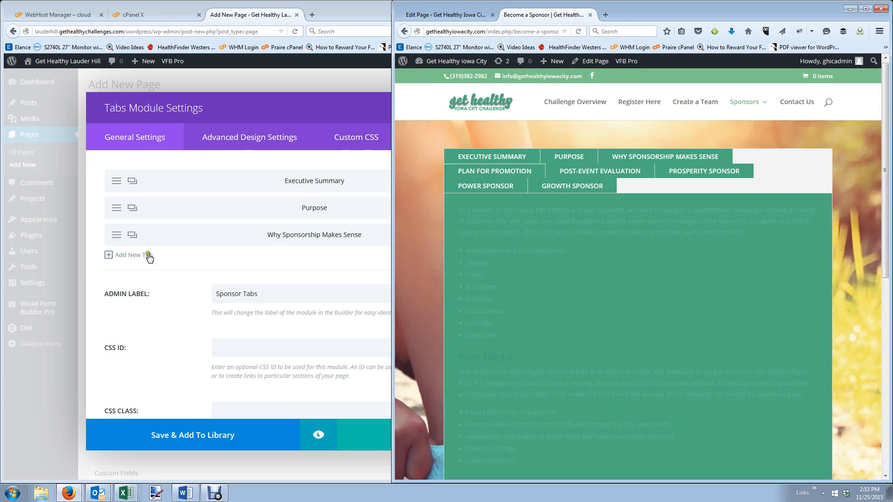
{"action": "left_click", "coordinate": [150, 256]}
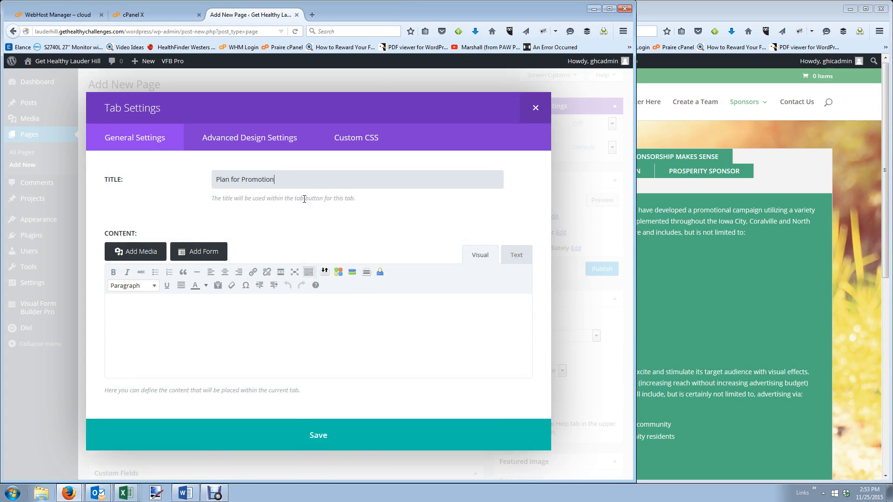
{"action": "left_click", "coordinate": [692, 257]}
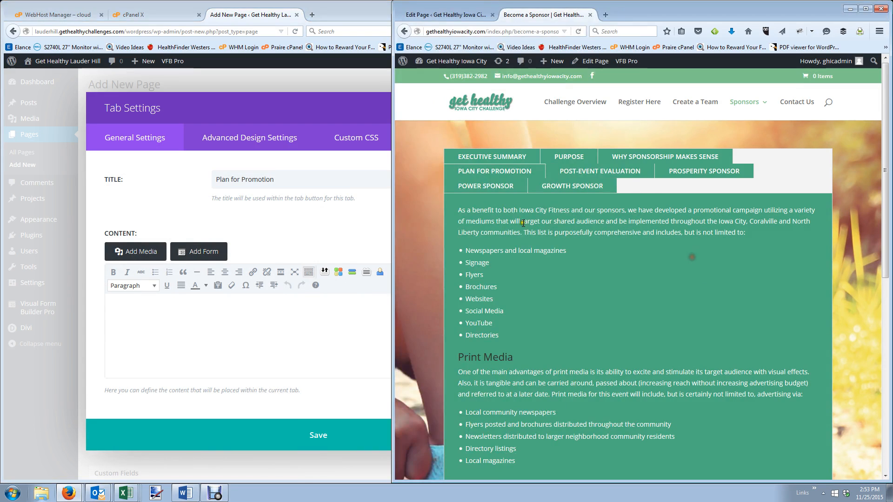
{"action": "left_click_drag", "start_coordinate": [459, 209], "coordinate": [763, 363]}
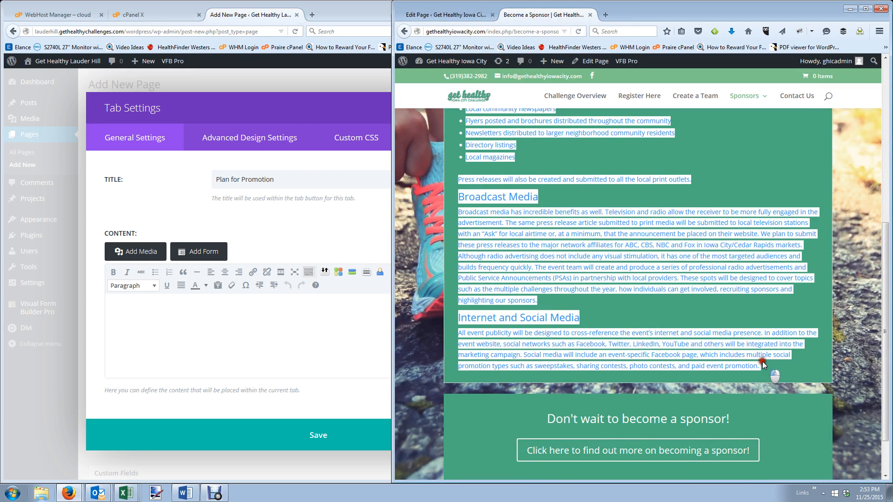
{"action": "key", "text": "ctrl+c"}
{"action": "left_click", "coordinate": [248, 313]}
{"action": "key", "text": "ctrl+v"}
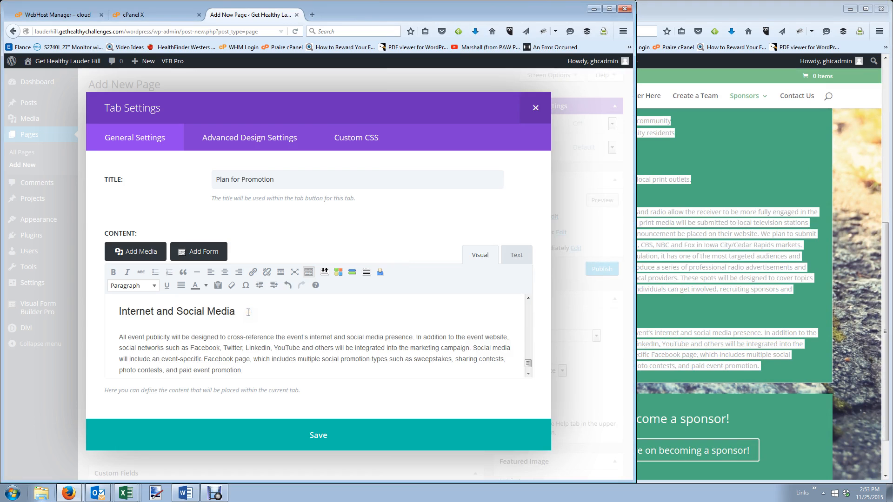
Remove the Iowa City Fitness wording and change the communities to 'Lauder Hill and appropirate surrounding communities.'.
{"action": "scroll", "coordinate": [236, 327], "scroll_direction": "up", "scroll_amount": 10}
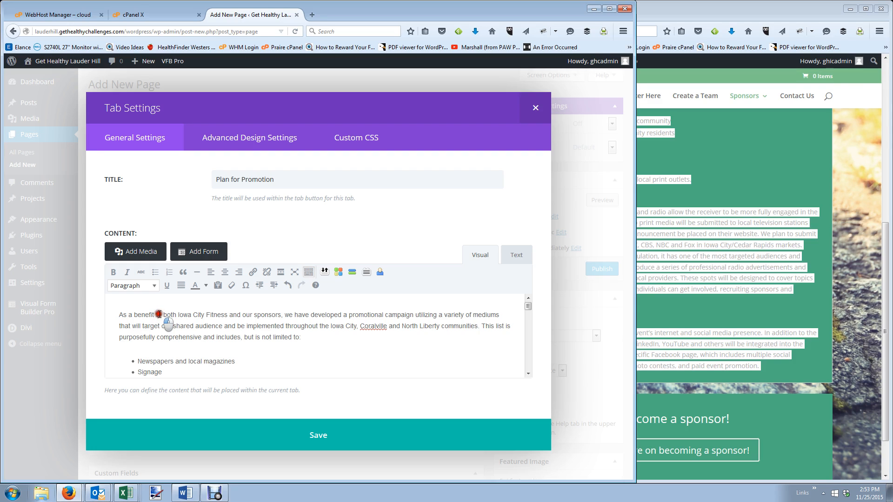
{"action": "left_click_drag", "start_coordinate": [159, 315], "coordinate": [240, 317]}
{"action": "key", "text": "Delete"}
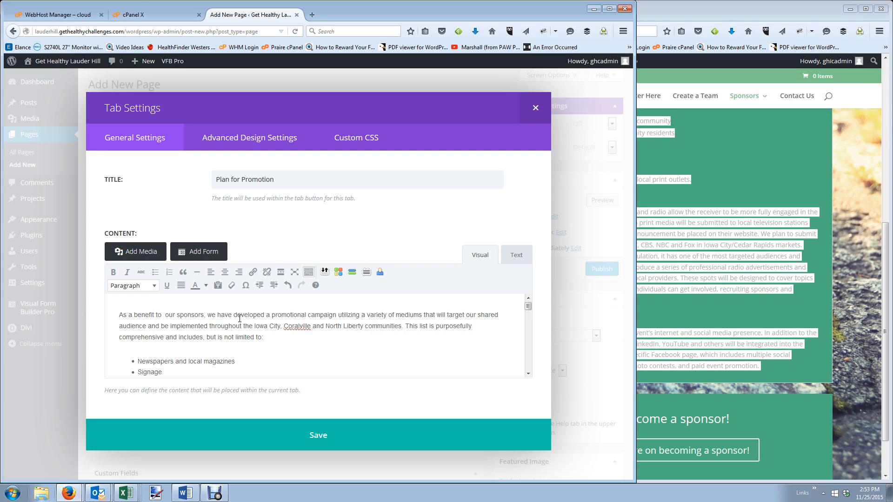
{"action": "key", "text": "BackSpace"}
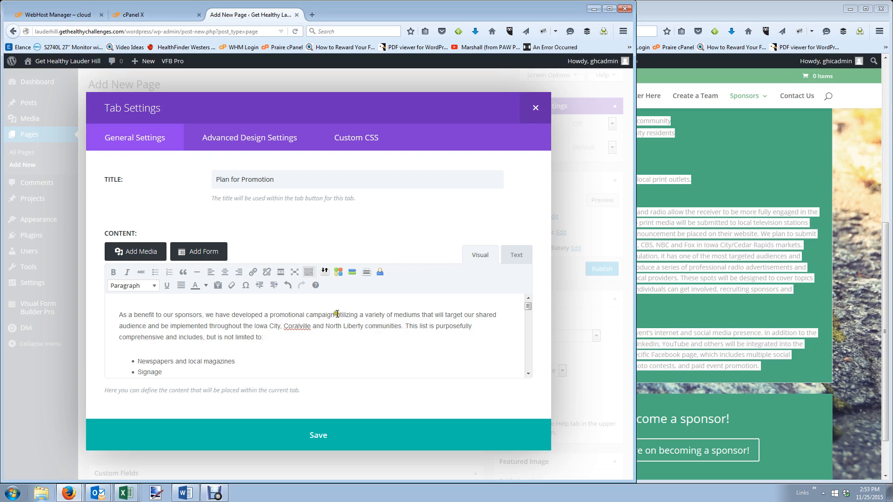
{"action": "left_click_drag", "start_coordinate": [254, 326], "coordinate": [402, 325]}
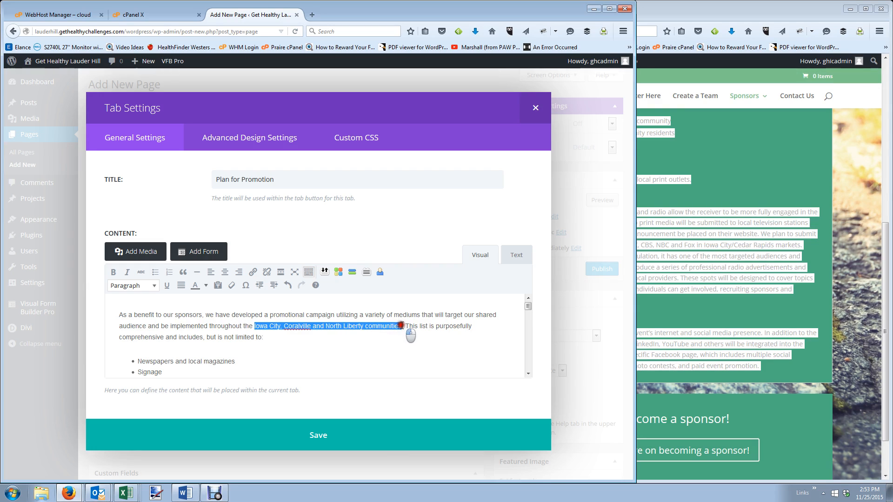
{"action": "type", "text": "Lauder Hill and "}
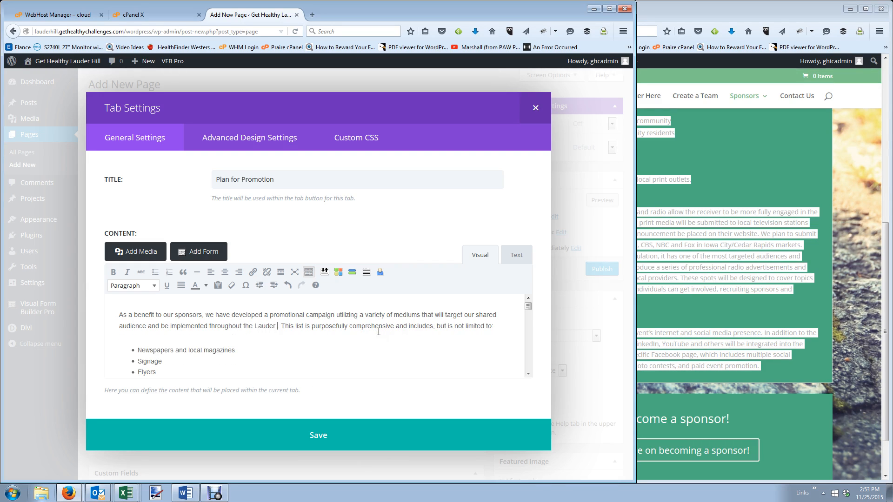
{"action": "type", "text": "appropirate"}
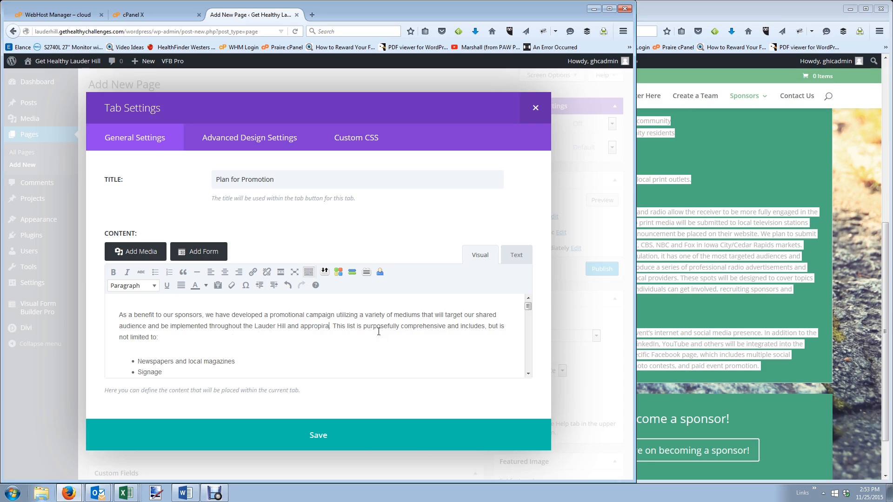
{"action": "type", "text": " surrounding commu"}
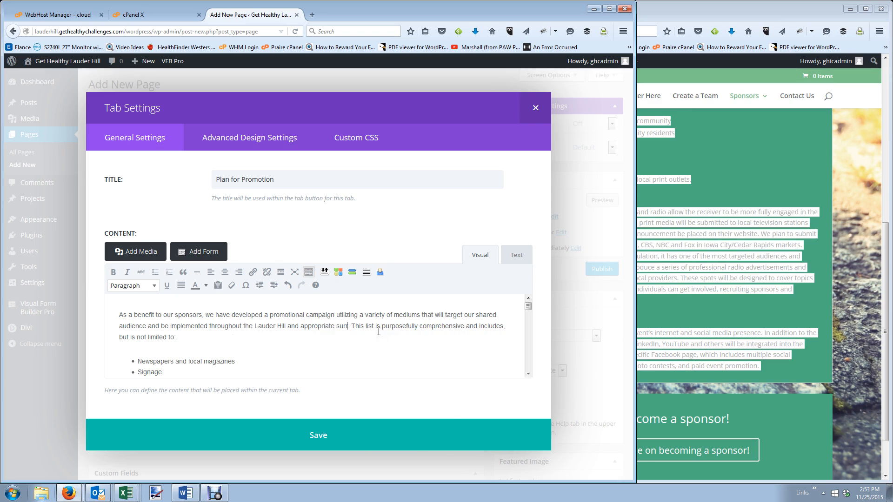
{"action": "type", "text": "nities."}
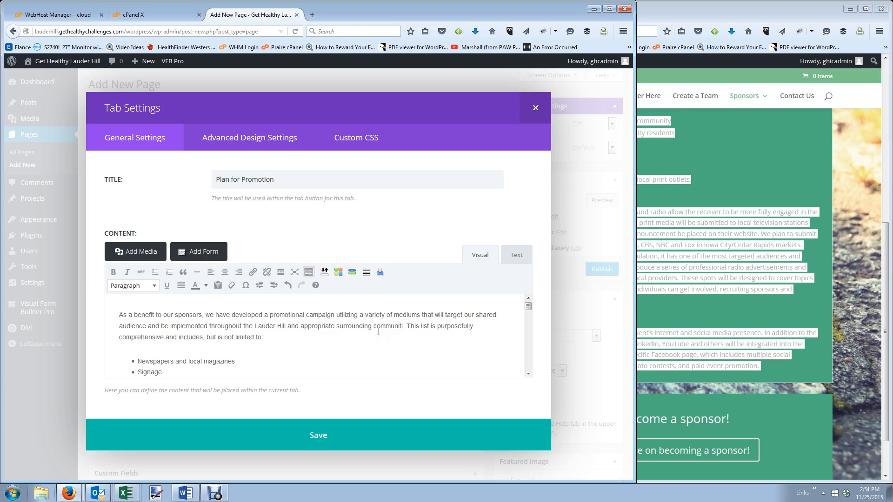
{"action": "left_click_drag", "start_coordinate": [185, 356], "coordinate": [183, 337]}
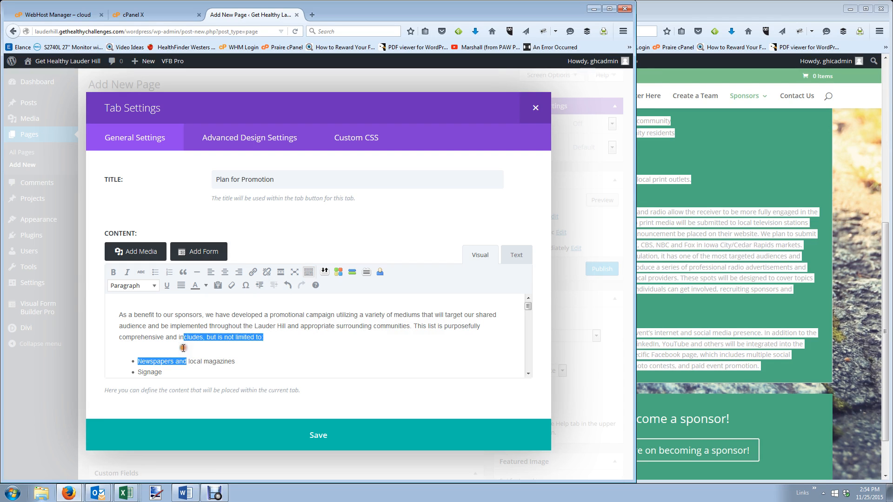
{"action": "left_click", "coordinate": [205, 354]}
Delete the Iowa City/Cedar Rapids markets phrase and save the Plan for Promotion tab.
{"action": "scroll", "coordinate": [220, 353], "scroll_direction": "down", "scroll_amount": 3}
{"action": "scroll", "coordinate": [220, 354], "scroll_direction": "down", "scroll_amount": 3}
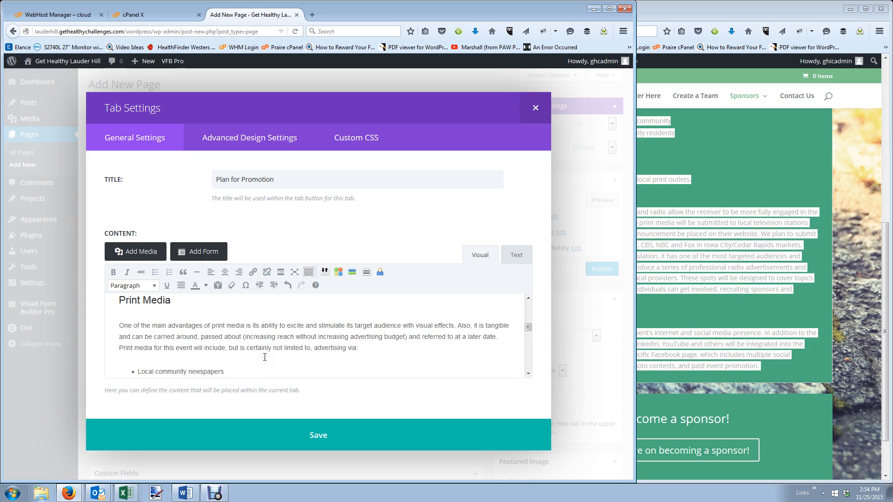
{"action": "scroll", "coordinate": [265, 357], "scroll_direction": "down", "scroll_amount": 5}
{"action": "scroll", "coordinate": [265, 357], "scroll_direction": "down", "scroll_amount": 5}
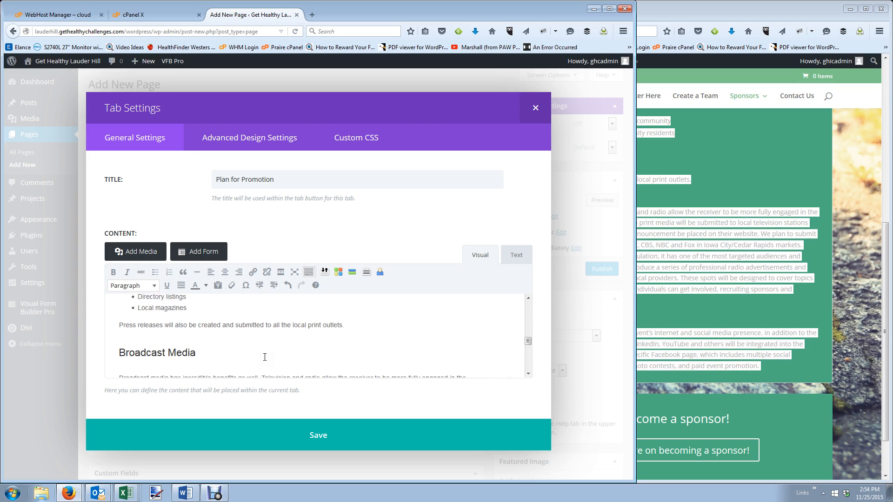
{"action": "scroll", "coordinate": [265, 357], "scroll_direction": "down", "scroll_amount": 2}
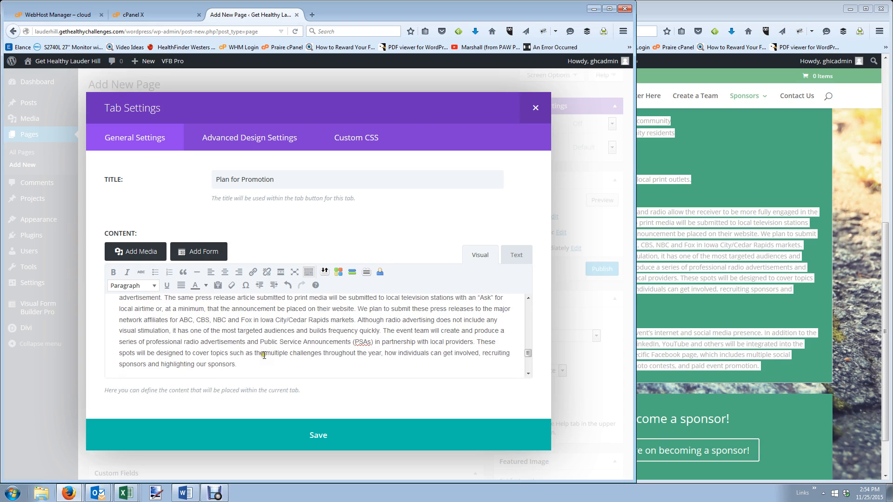
{"action": "scroll", "coordinate": [279, 354], "scroll_direction": "up", "scroll_amount": 5}
{"action": "scroll", "coordinate": [405, 346], "scroll_direction": "down", "scroll_amount": 3}
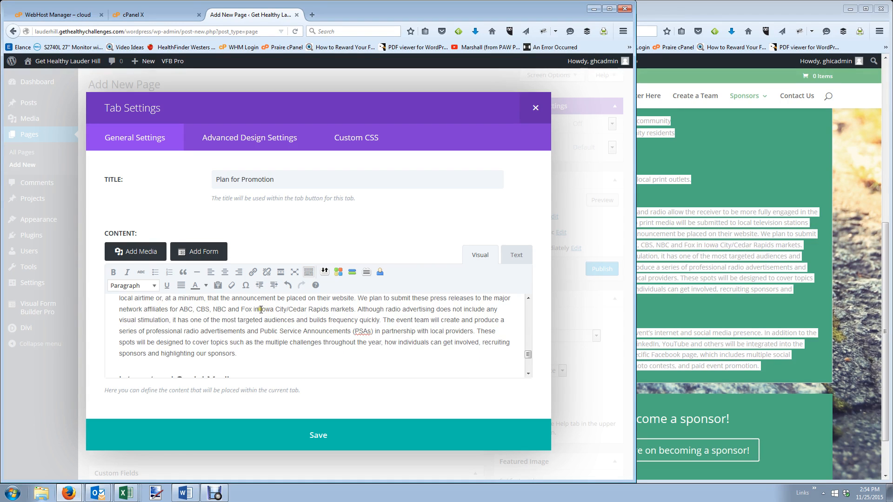
{"action": "left_click_drag", "start_coordinate": [260, 309], "coordinate": [357, 306]}
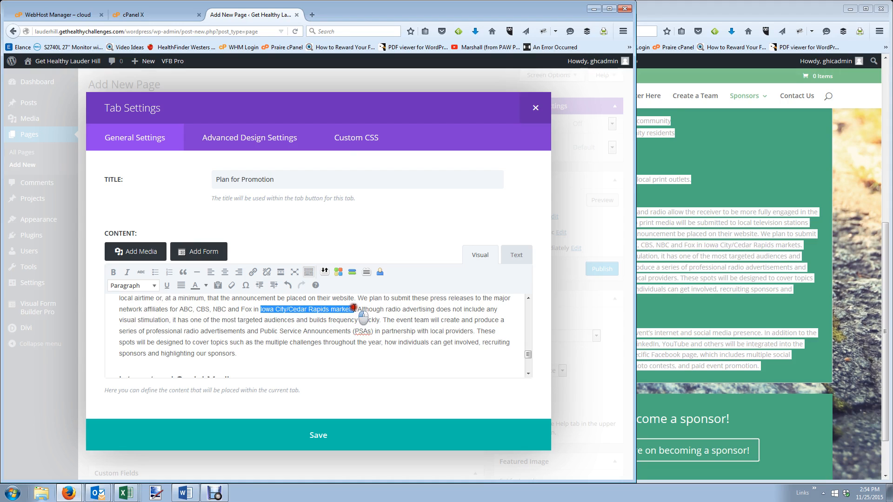
{"action": "key", "text": "BackSpace"}
{"action": "key", "text": "BackSpace"}
{"action": "key", "text": "BackSpace"}
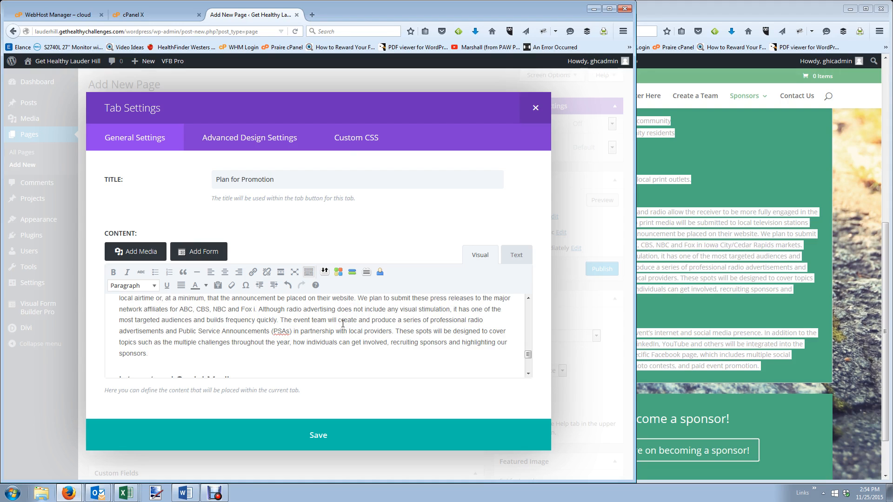
{"action": "key", "text": "BackSpace"}
{"action": "key", "text": "BackSpace"}
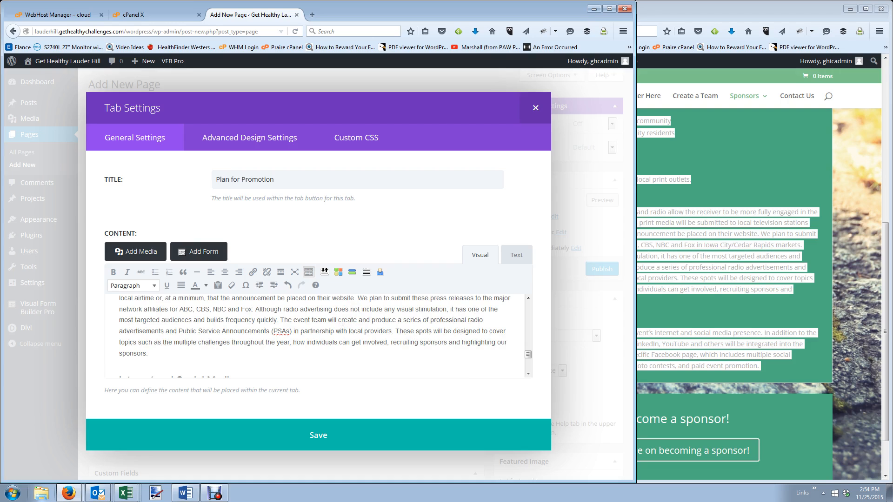
{"action": "scroll", "coordinate": [314, 320], "scroll_direction": "down", "scroll_amount": 2}
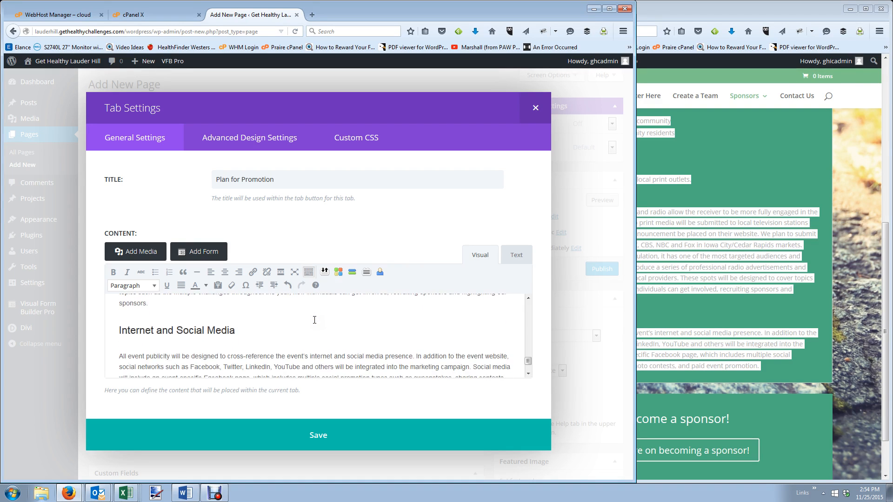
{"action": "scroll", "coordinate": [314, 320], "scroll_direction": "down", "scroll_amount": 2}
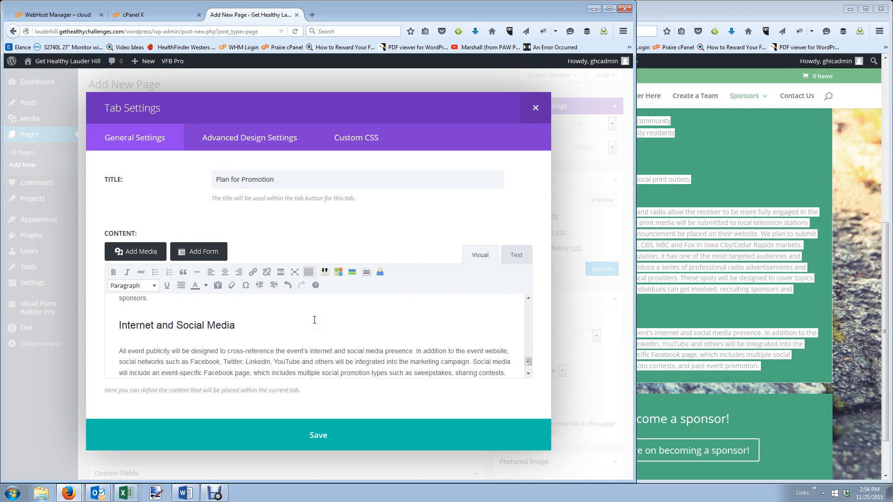
{"action": "left_click", "coordinate": [301, 435]}
Add a new tab and paste the POST-EVENT EVALUATION survey text from the live page.
{"action": "left_click", "coordinate": [652, 275]}
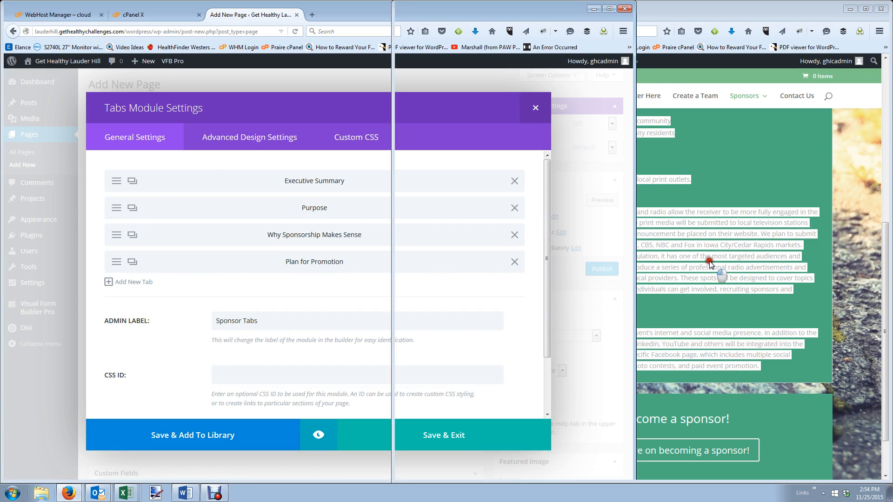
{"action": "scroll", "coordinate": [662, 205], "scroll_direction": "up", "scroll_amount": 8}
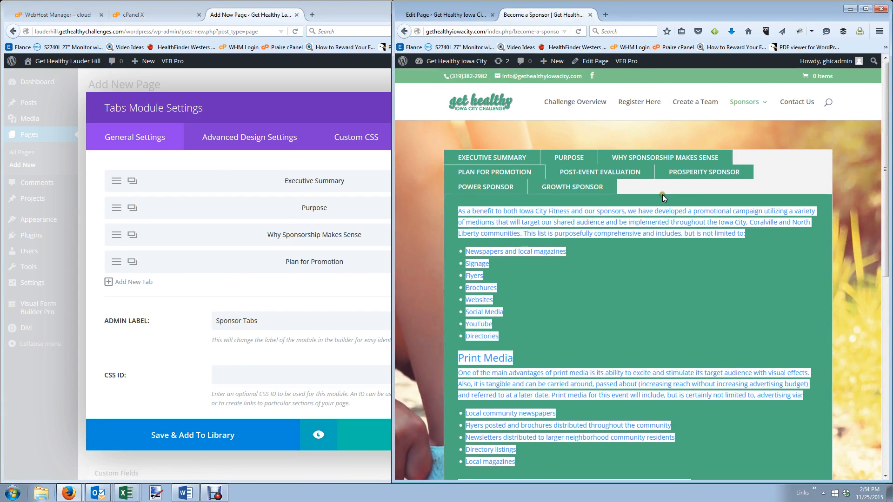
{"action": "left_click", "coordinate": [612, 176]}
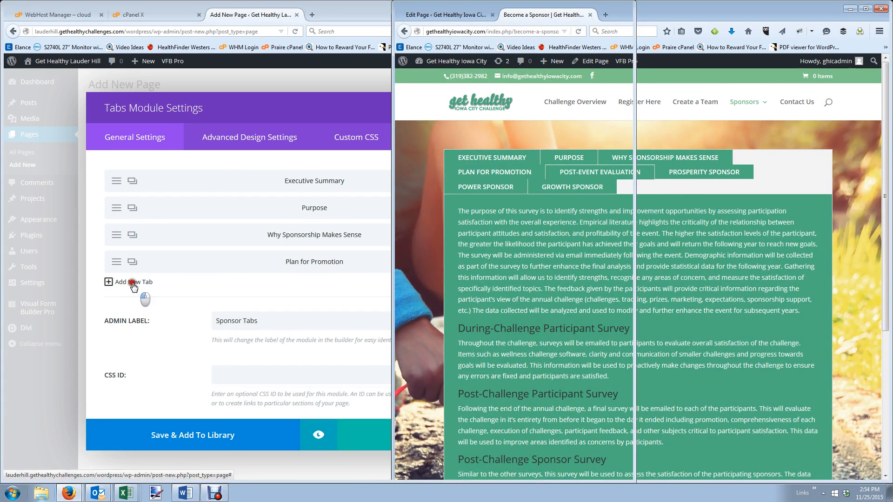
{"action": "left_click", "coordinate": [140, 298]}
{"action": "left_click", "coordinate": [134, 282]}
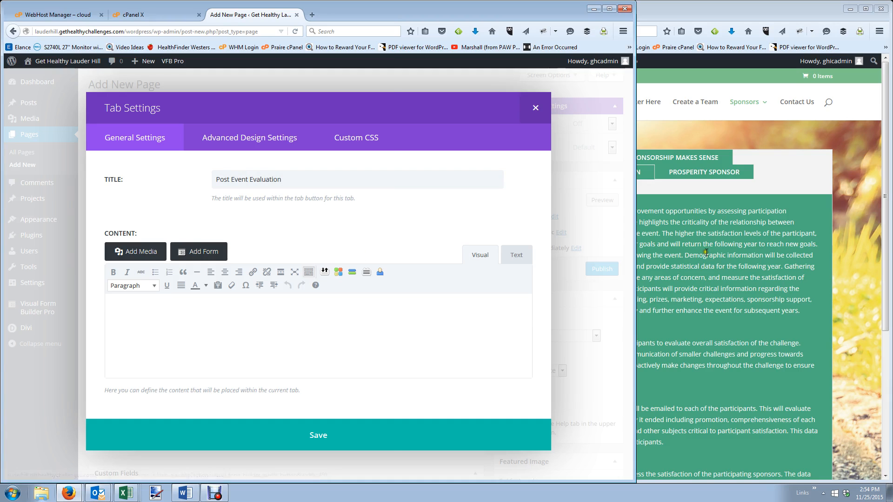
{"action": "left_click", "coordinate": [638, 205]}
{"action": "left_click_drag", "start_coordinate": [458, 210], "coordinate": [817, 317]}
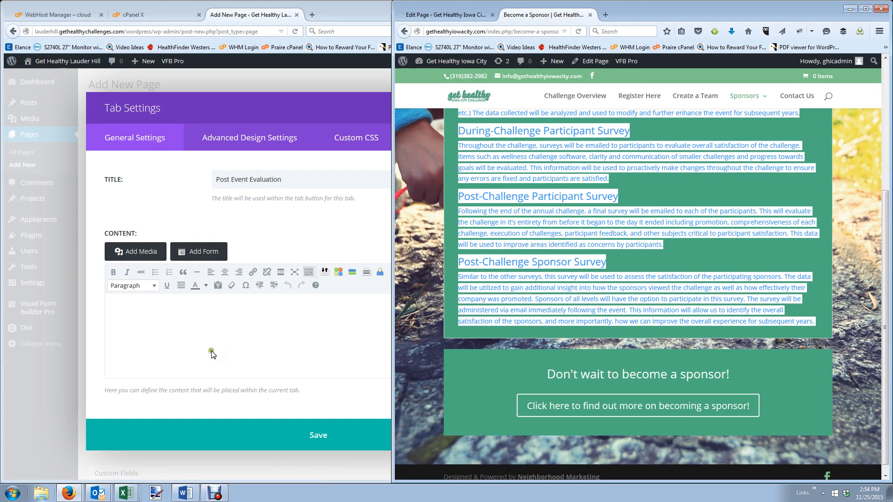
{"action": "left_click", "coordinate": [217, 319]}
{"action": "key", "text": "ctrl+v"}
Review the pasted survey text's spelling and save the Post Event Evaluation tab.
{"action": "scroll", "coordinate": [225, 328], "scroll_direction": "up", "scroll_amount": 10}
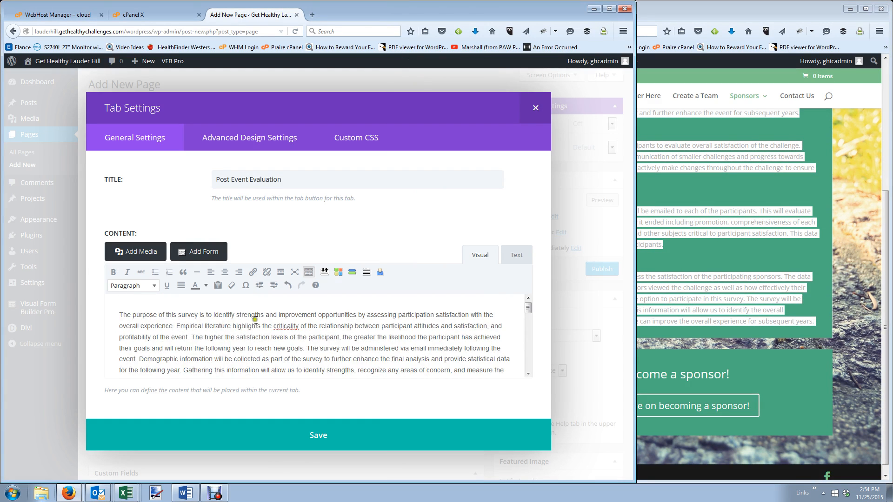
{"action": "right_click", "coordinate": [295, 328]}
{"action": "left_click", "coordinate": [268, 335]}
{"action": "scroll", "coordinate": [278, 335], "scroll_direction": "down", "scroll_amount": 3}
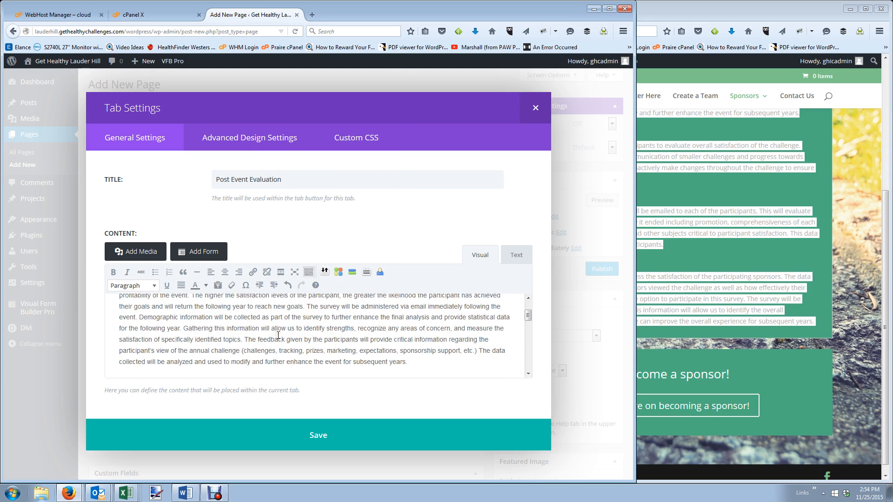
{"action": "scroll", "coordinate": [278, 335], "scroll_direction": "down", "scroll_amount": 5}
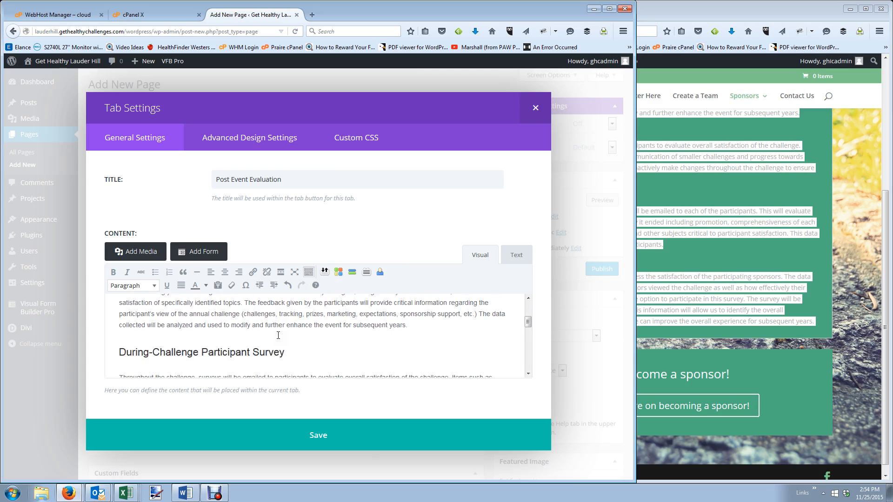
{"action": "scroll", "coordinate": [278, 335], "scroll_direction": "down", "scroll_amount": 5}
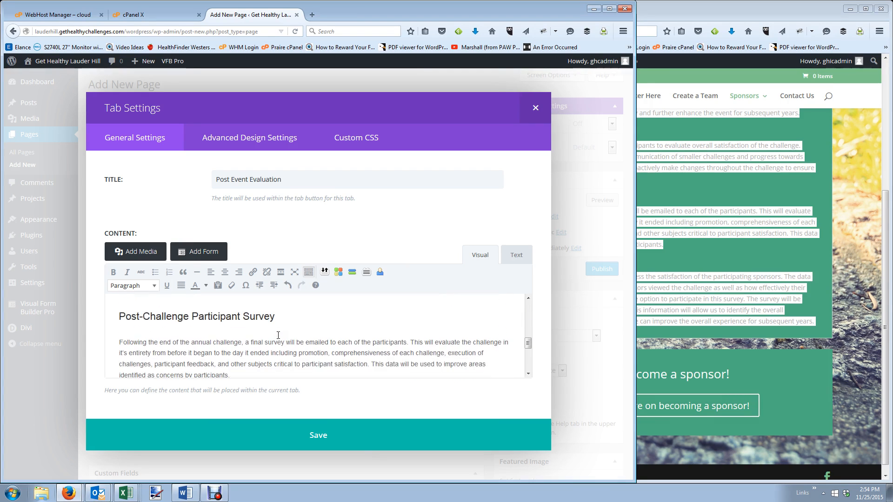
{"action": "scroll", "coordinate": [279, 335], "scroll_direction": "down", "scroll_amount": 4}
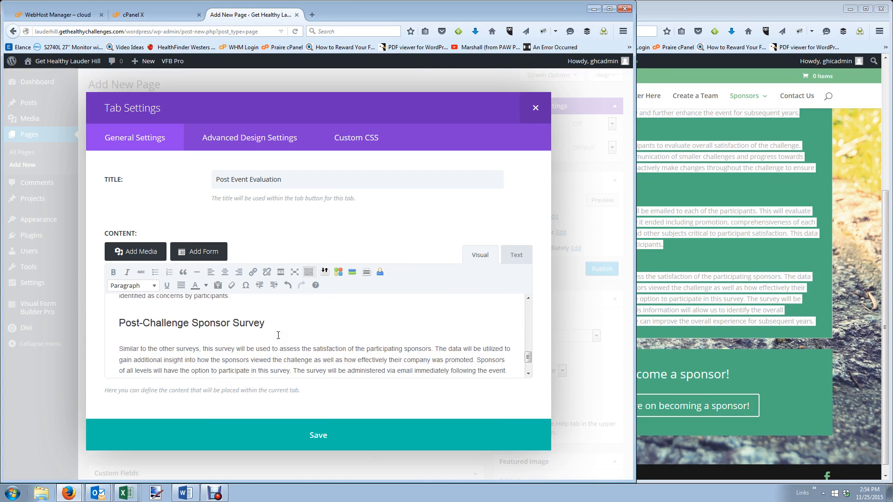
{"action": "left_click", "coordinate": [301, 429]}
Add a new tab titled 'Properity Sponsor' after viewing the live PROSPERITY SPONSOR tab.
{"action": "left_click", "coordinate": [783, 359]}
{"action": "scroll", "coordinate": [782, 358], "scroll_direction": "up", "scroll_amount": 5}
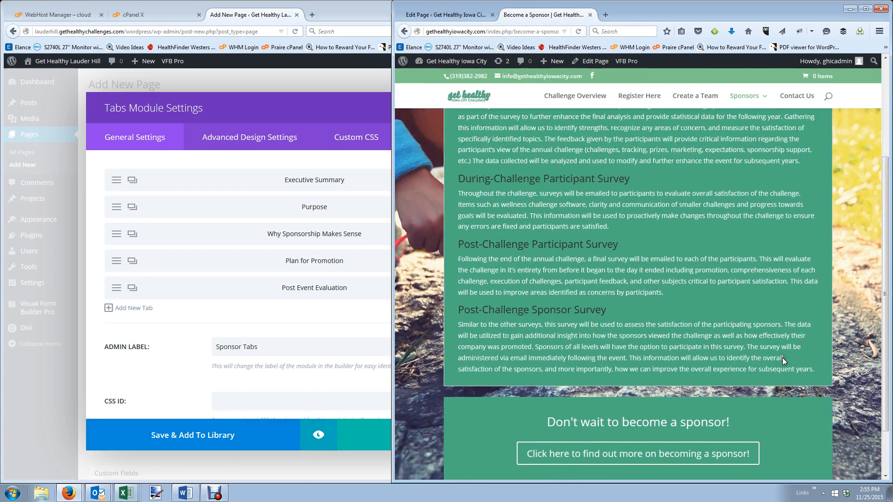
{"action": "left_click", "coordinate": [702, 176]}
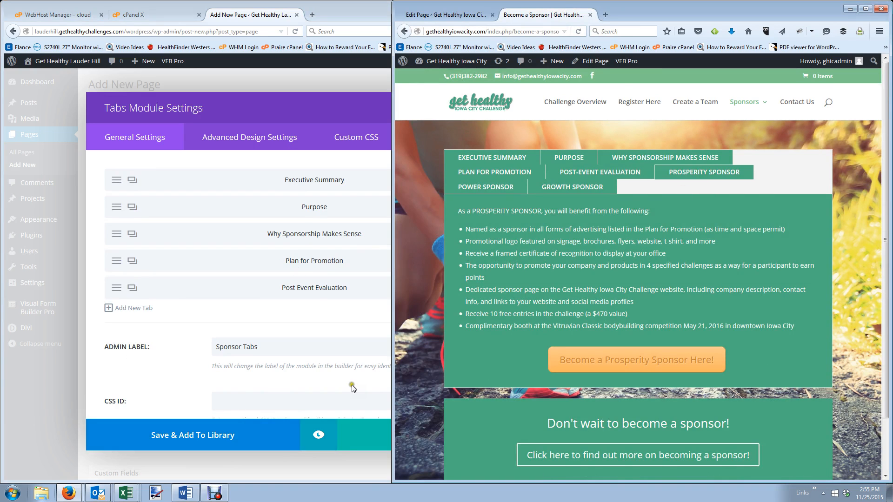
{"action": "left_click", "coordinate": [144, 309]}
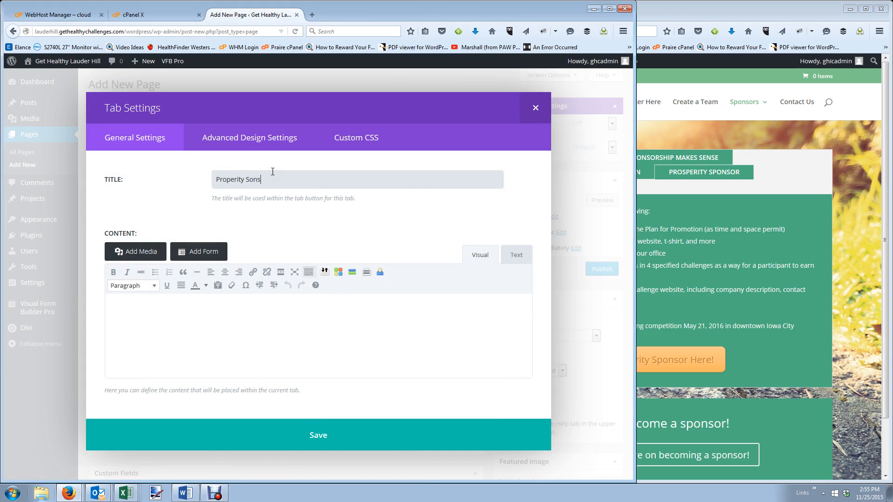
{"action": "type", "text": "Properity Sponsor"}
{"action": "left_click", "coordinate": [259, 315]}
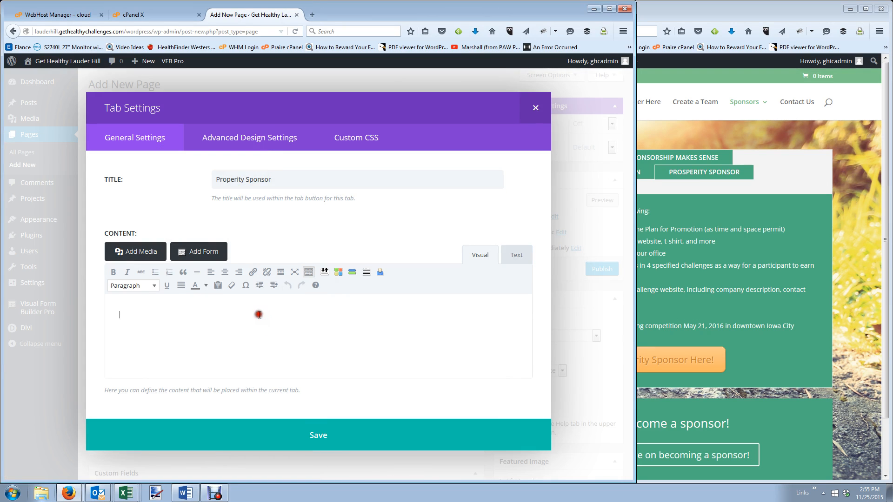
Copy the Prosperity Sponsor intro and benefit bullets from the live page into the tab.
{"action": "left_click", "coordinate": [773, 235]}
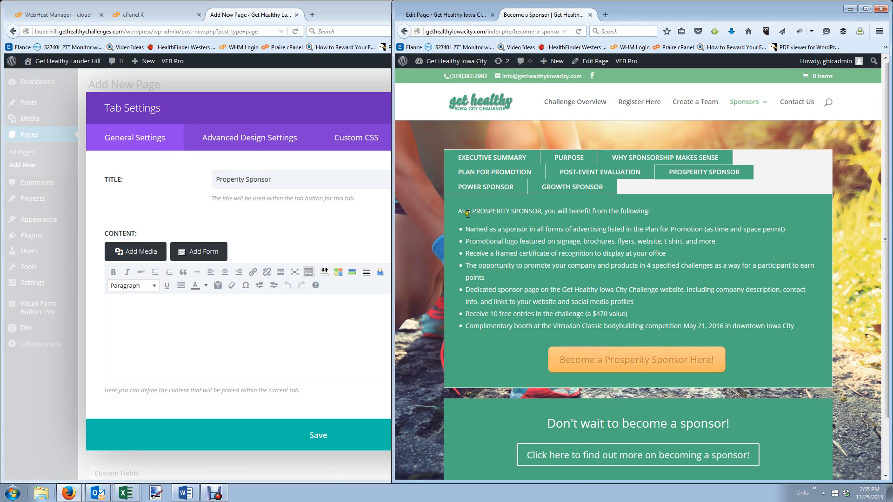
{"action": "left_click_drag", "start_coordinate": [454, 211], "coordinate": [708, 274]}
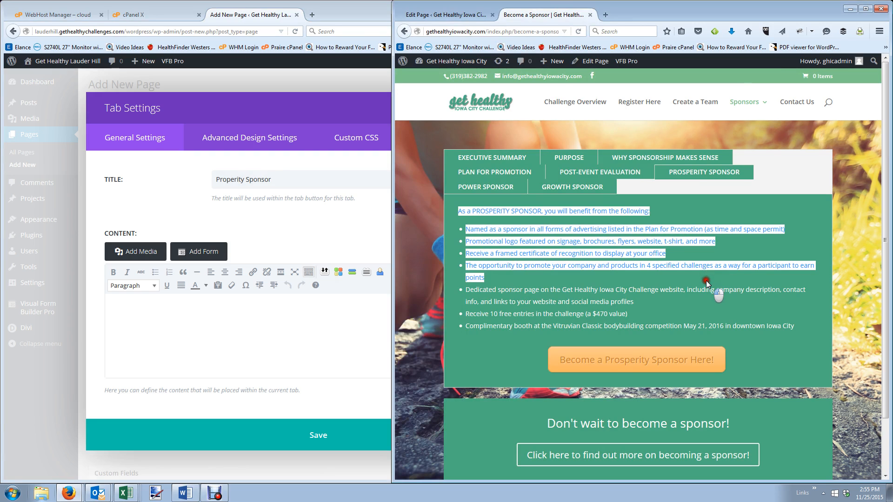
{"action": "left_click_drag", "start_coordinate": [706, 282], "coordinate": [677, 308]}
{"action": "key", "text": "ctrl+c"}
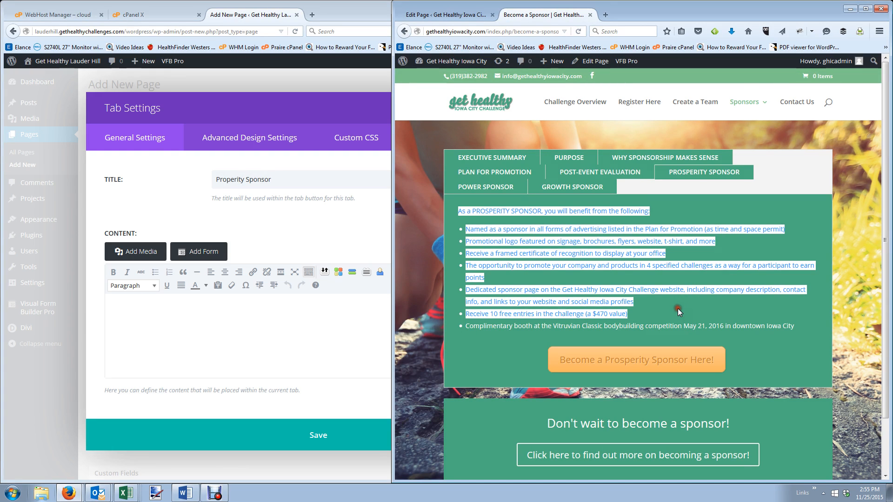
{"action": "left_click", "coordinate": [267, 305]}
{"action": "key", "text": "ctrl+v"}
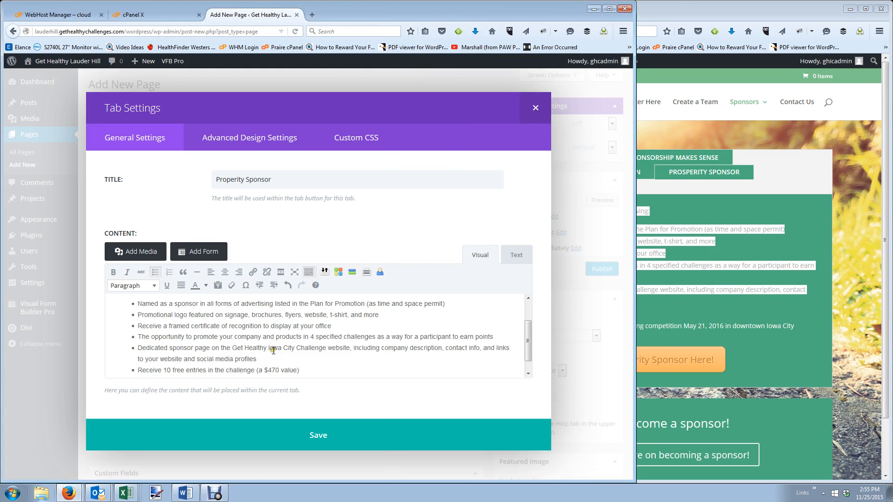
Change Iowa City to Lauder Hill in the bullets and end the list with a plain paragraph.
{"action": "left_click_drag", "start_coordinate": [268, 348], "coordinate": [295, 348]}
{"action": "type", "text": "Lauder Hil"}
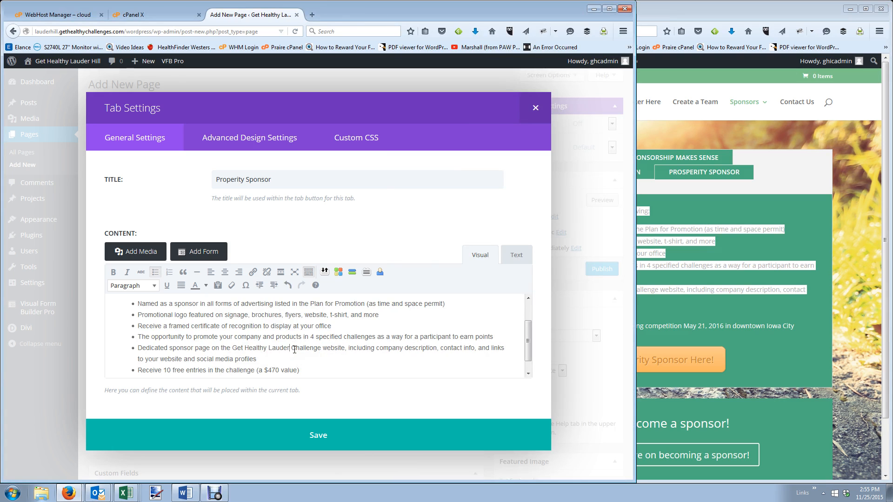
{"action": "type", "text": "l"}
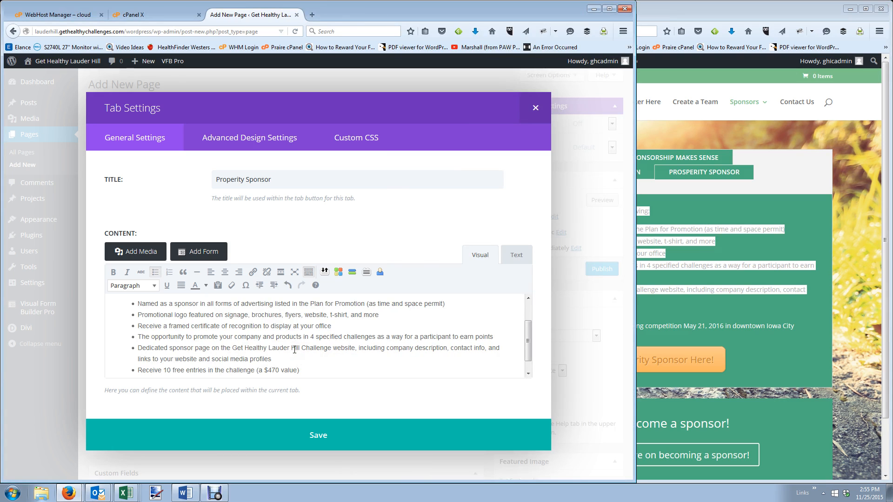
{"action": "scroll", "coordinate": [298, 349], "scroll_direction": "down", "scroll_amount": 1}
{"action": "scroll", "coordinate": [326, 353], "scroll_direction": "up", "scroll_amount": 3}
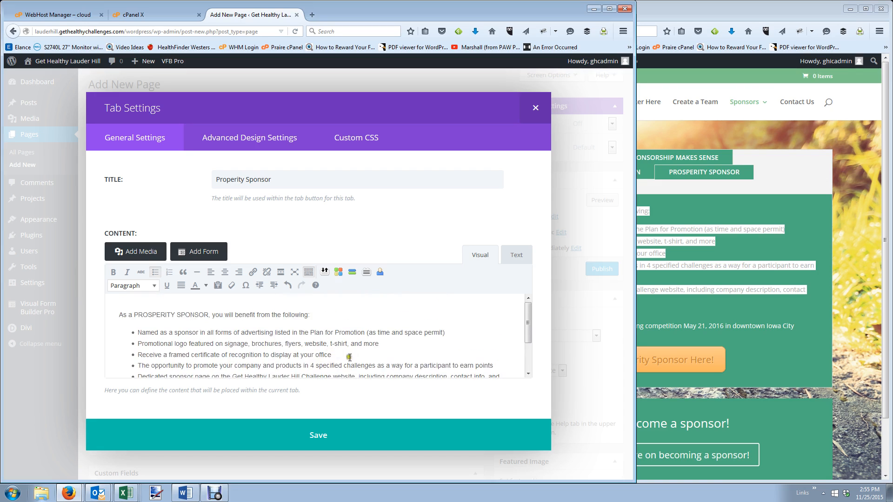
{"action": "scroll", "coordinate": [350, 358], "scroll_direction": "down", "scroll_amount": 2}
{"action": "scroll", "coordinate": [771, 390], "scroll_direction": "down", "scroll_amount": 2}
{"action": "left_click", "coordinate": [773, 320]}
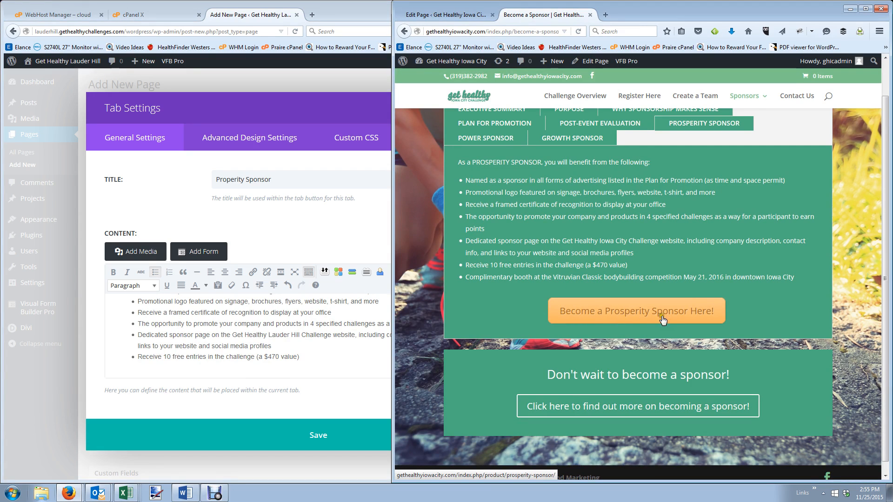
{"action": "left_click", "coordinate": [321, 369]}
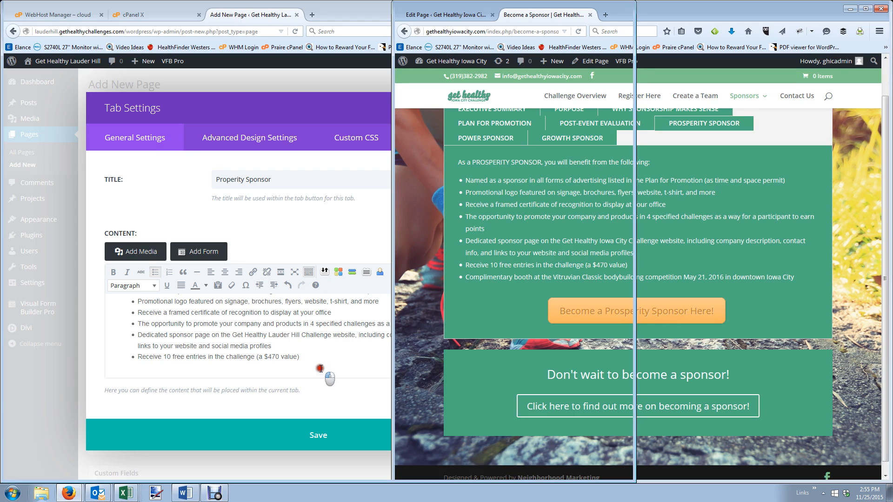
{"action": "key", "text": "Return"}
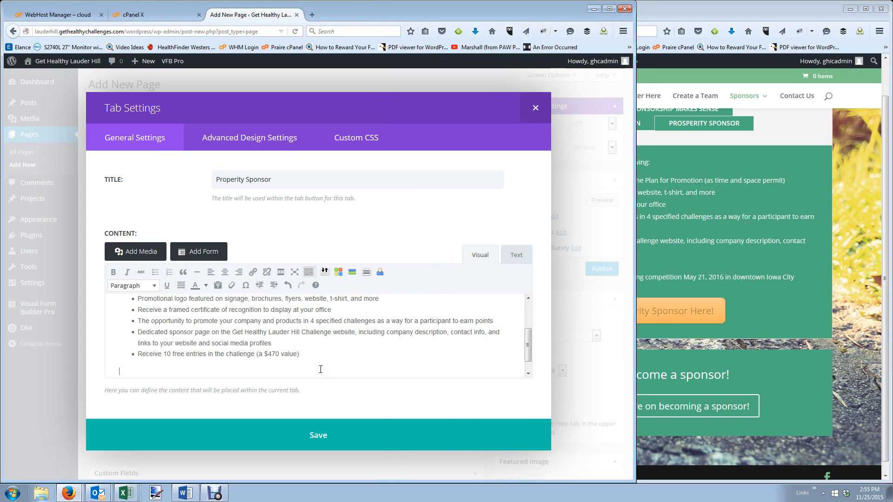
Start a button shortcode linking to gethealthychallenges.com, sized big and coloured orange.
{"action": "left_click", "coordinate": [353, 273]}
{"action": "left_click_drag", "start_coordinate": [278, 112], "coordinate": [231, 104]}
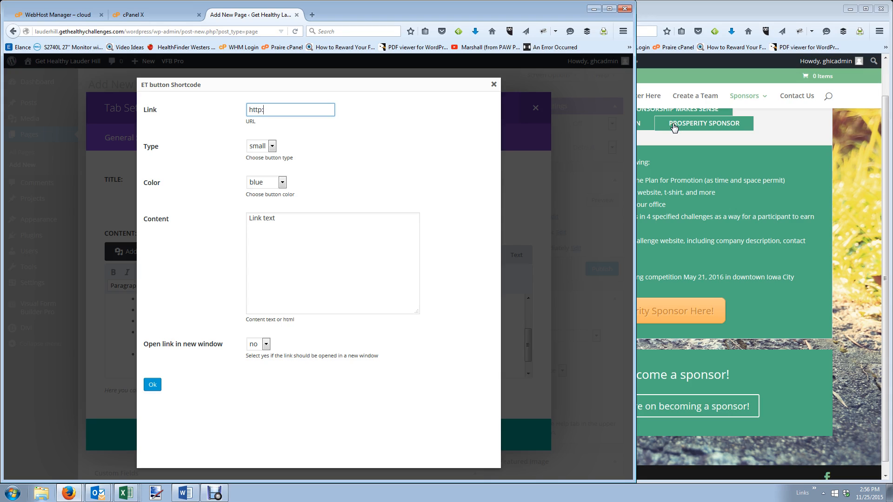
{"action": "type", "text": "w.gethealthychallenges.com"}
{"action": "key", "text": "Tab"}
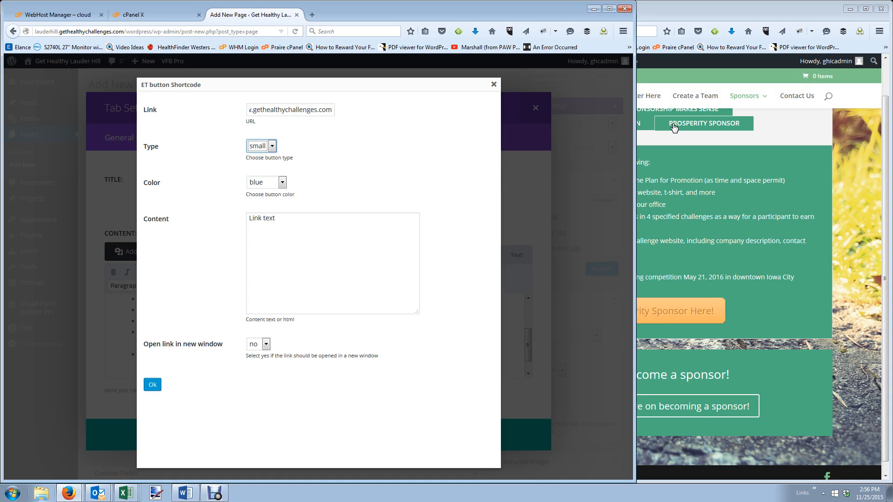
{"action": "left_click", "coordinate": [258, 146]}
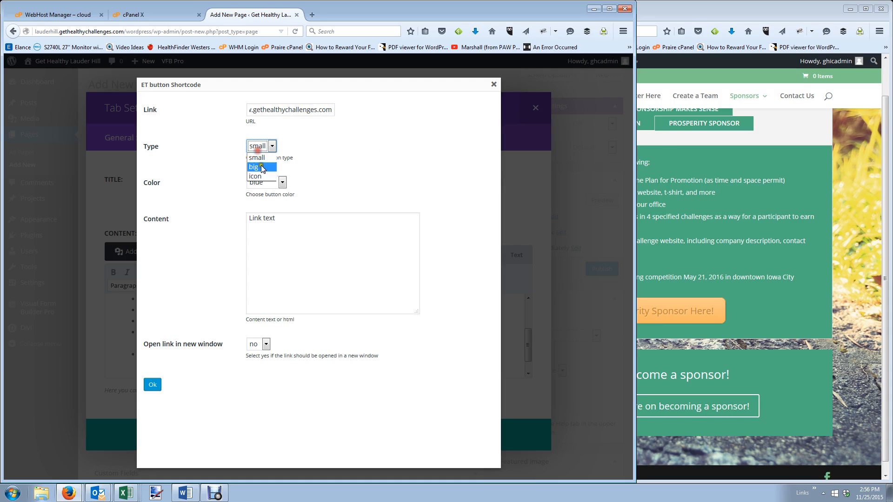
{"action": "left_click", "coordinate": [256, 167]}
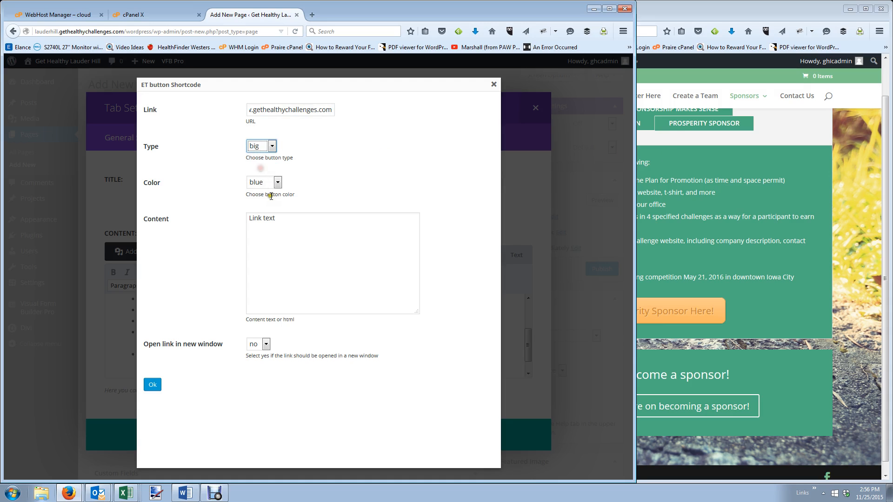
{"action": "left_click", "coordinate": [271, 181]}
{"action": "left_click", "coordinate": [260, 213]}
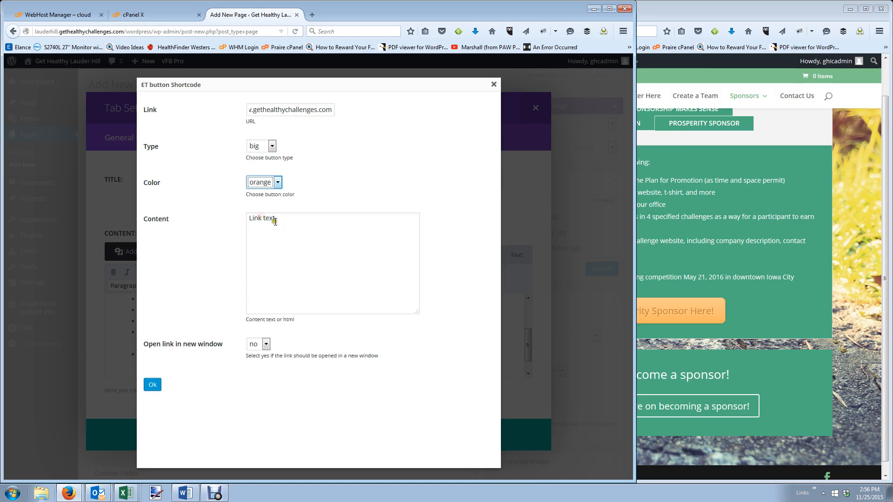
Label the button 'Become a Prosperity Sponsor Here!', open it in a new window, insert it and save.
{"action": "left_click_drag", "start_coordinate": [276, 218], "coordinate": [248, 218]}
{"action": "left_click", "coordinate": [750, 298]}
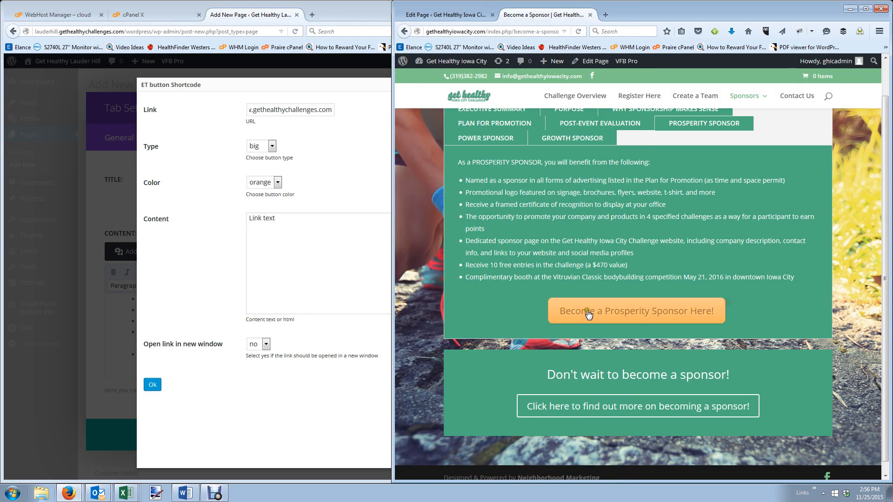
{"action": "left_click", "coordinate": [295, 225]}
{"action": "left_click_drag", "start_coordinate": [295, 225], "coordinate": [163, 209]}
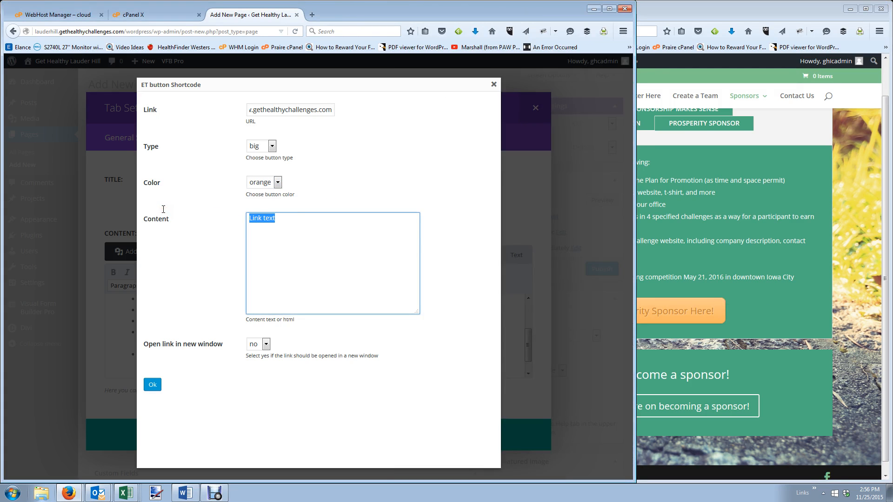
{"action": "type", "text": "Become a Prosperity Sponsor Here!"}
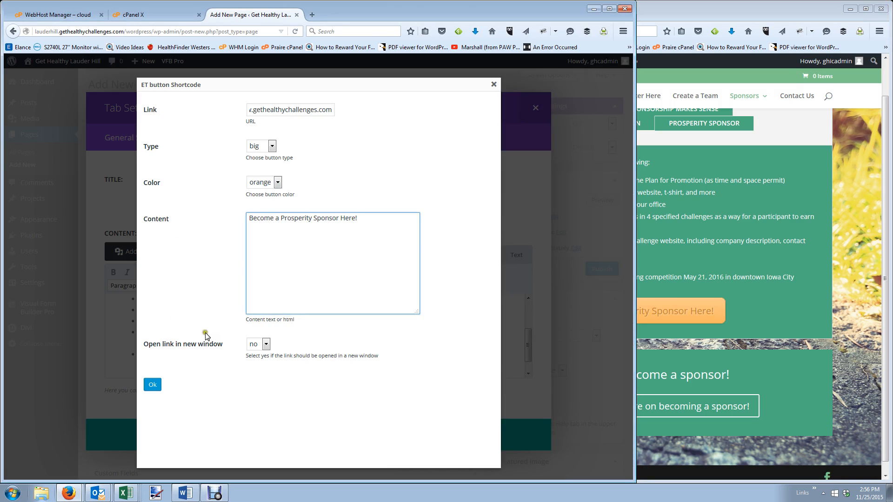
{"action": "left_click", "coordinate": [255, 344]}
{"action": "left_click", "coordinate": [257, 362]}
{"action": "left_click", "coordinate": [153, 385]}
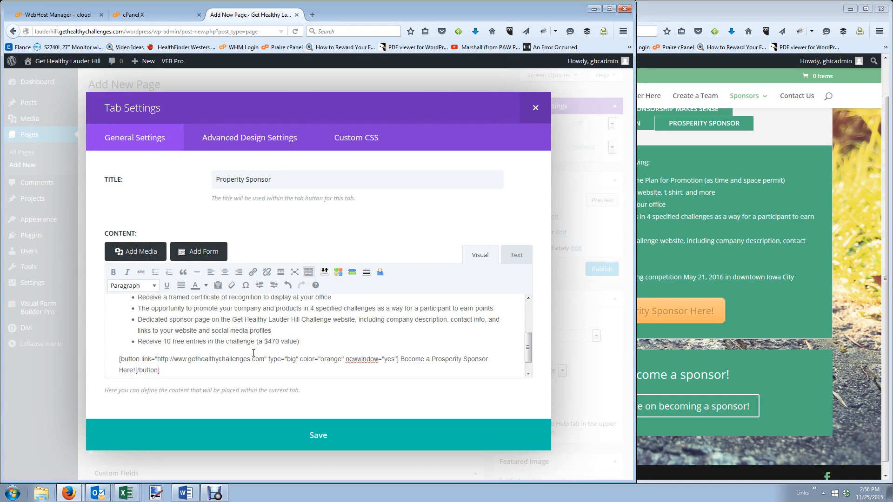
{"action": "left_click", "coordinate": [305, 432]}
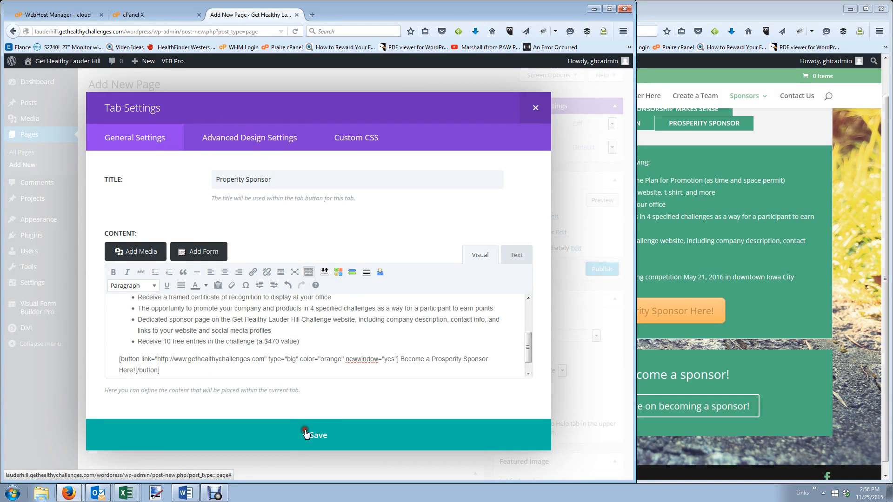
Select the Power Sponsor benefits text on the live sponsor page.
{"action": "left_click", "coordinate": [716, 188]}
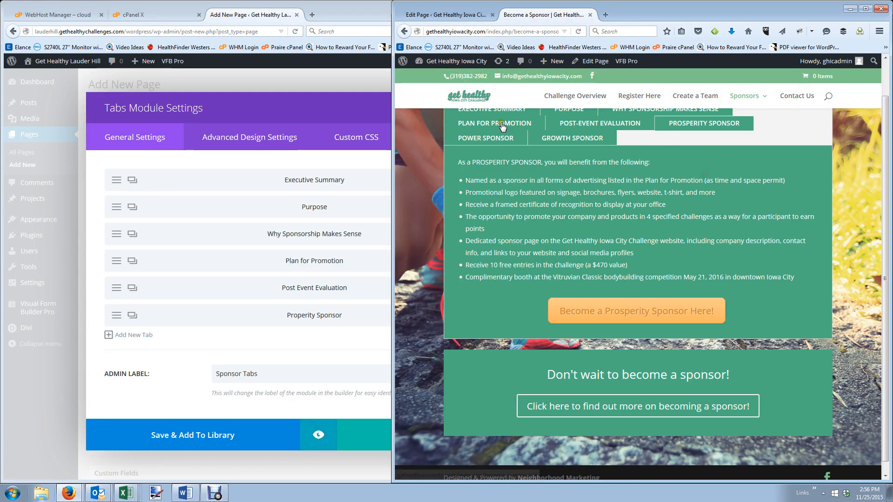
{"action": "left_click", "coordinate": [484, 137]}
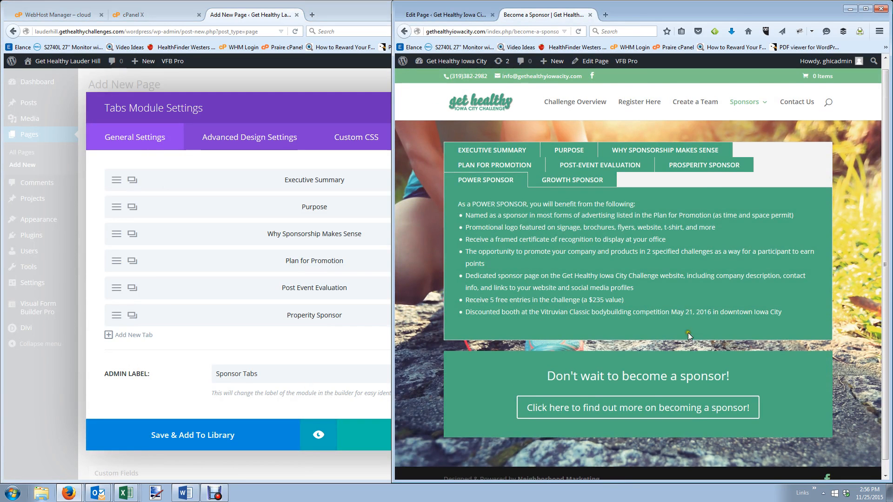
{"action": "left_click_drag", "start_coordinate": [639, 302], "coordinate": [453, 205]}
{"action": "key", "text": "ctrl+c"}
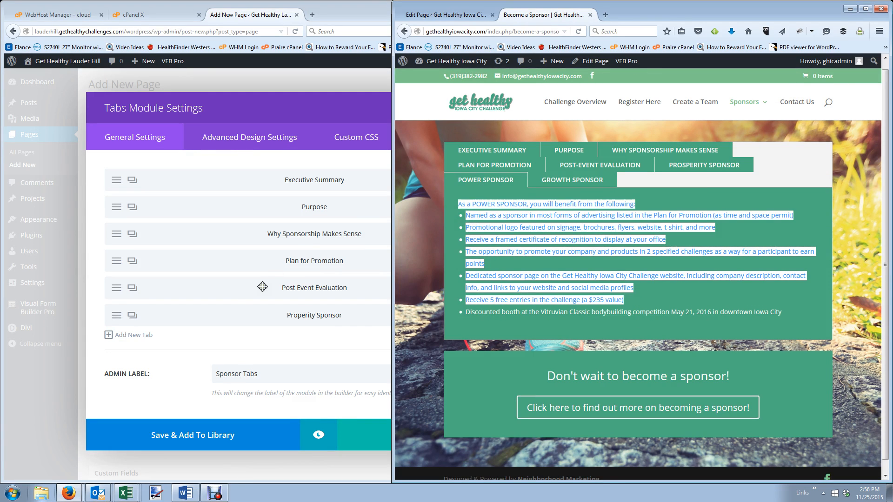
Add a new tab with the pasted benefits, changing Iowa City to Lauder Hill, and save it.
{"action": "left_click", "coordinate": [131, 335]}
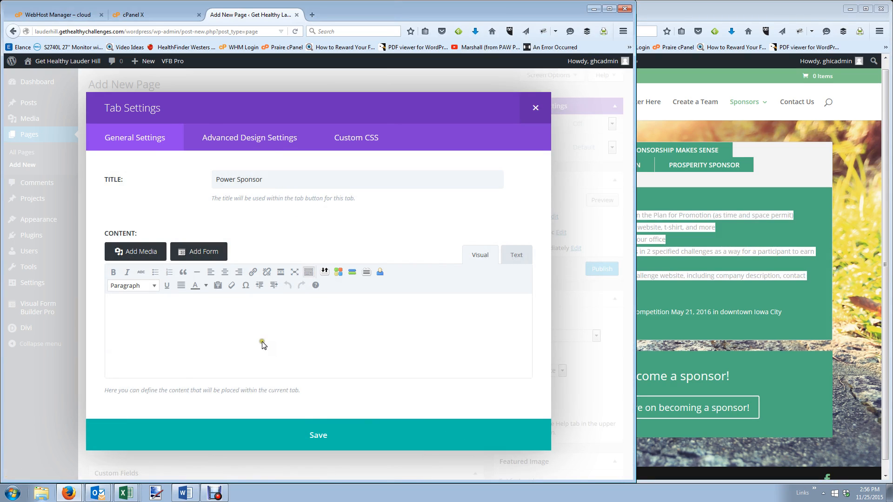
{"action": "left_click", "coordinate": [261, 320]}
{"action": "key", "text": "ctrl+v"}
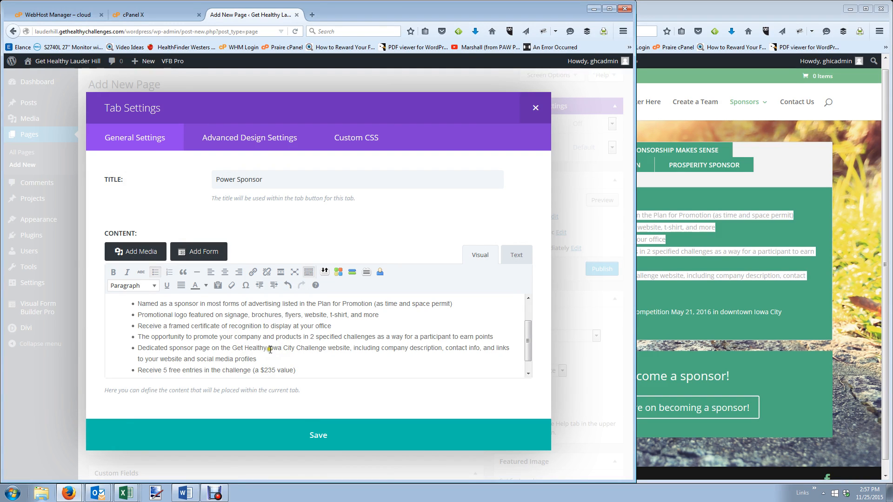
{"action": "left_click_drag", "start_coordinate": [269, 349], "coordinate": [295, 350]}
{"action": "type", "text": "Lauder Hill"}
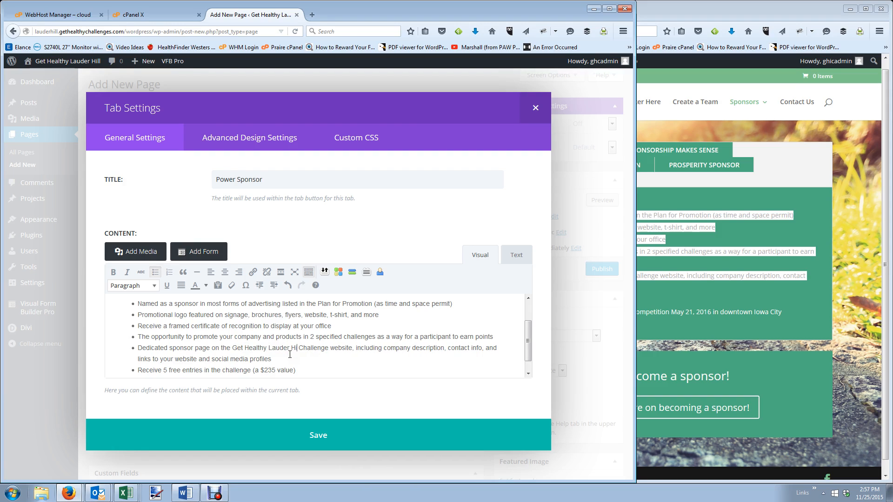
{"action": "left_click", "coordinate": [328, 421]}
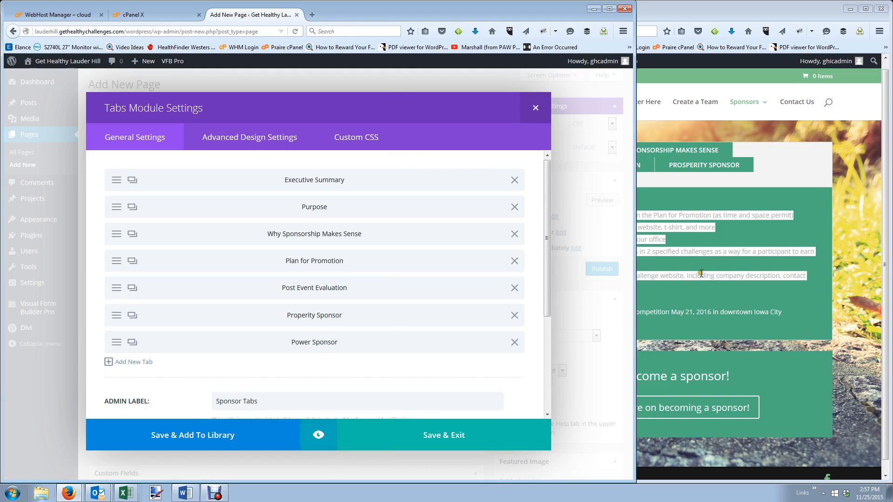
Add another tab and copy the Growth Sponsor benefits from the live sponsor page.
{"action": "left_click", "coordinate": [729, 203]}
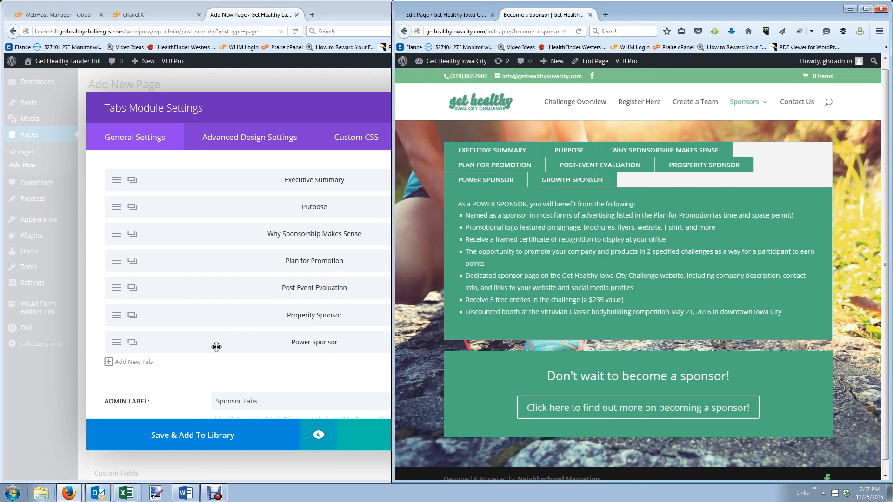
{"action": "left_click", "coordinate": [131, 362]}
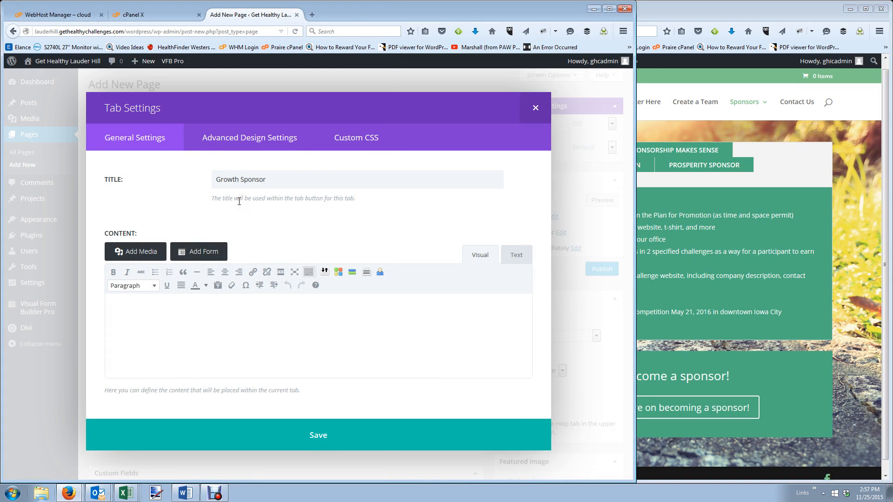
{"action": "left_click", "coordinate": [690, 305]}
{"action": "left_click", "coordinate": [565, 180]}
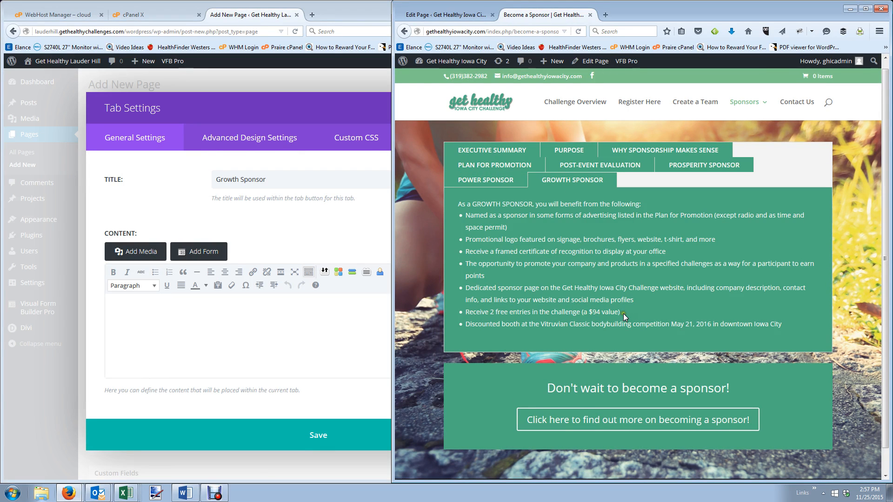
{"action": "left_click_drag", "start_coordinate": [620, 313], "coordinate": [456, 206]}
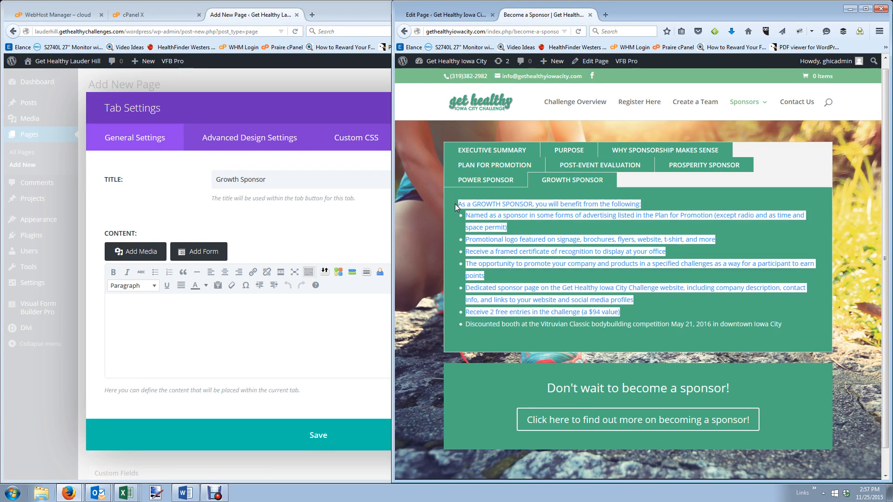
{"action": "key", "text": "ctrl+c"}
Paste the Growth Sponsor benefits into the tab content and replace Iowa City with Lauder Hill.
{"action": "left_click", "coordinate": [206, 314]}
{"action": "key", "text": "ctrl+v"}
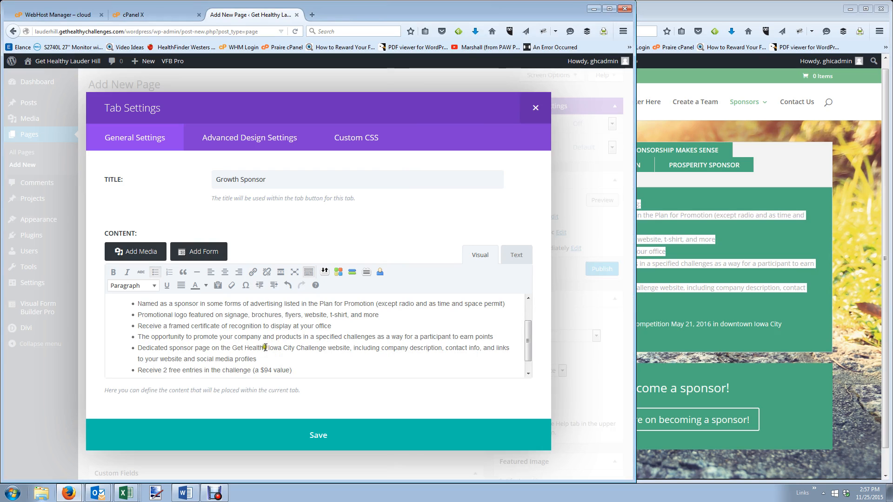
{"action": "left_click_drag", "start_coordinate": [264, 348], "coordinate": [294, 347]}
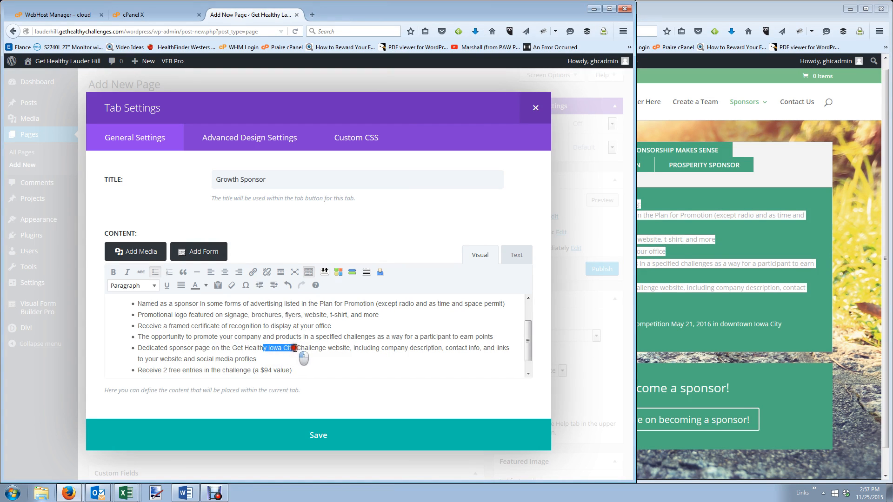
{"action": "type", "text": "y Lauder"}
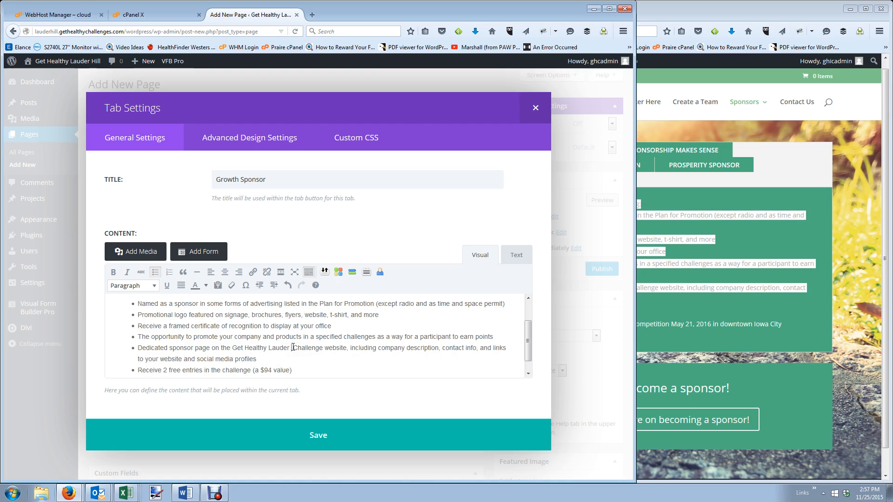
{"action": "type", "text": " Hill"}
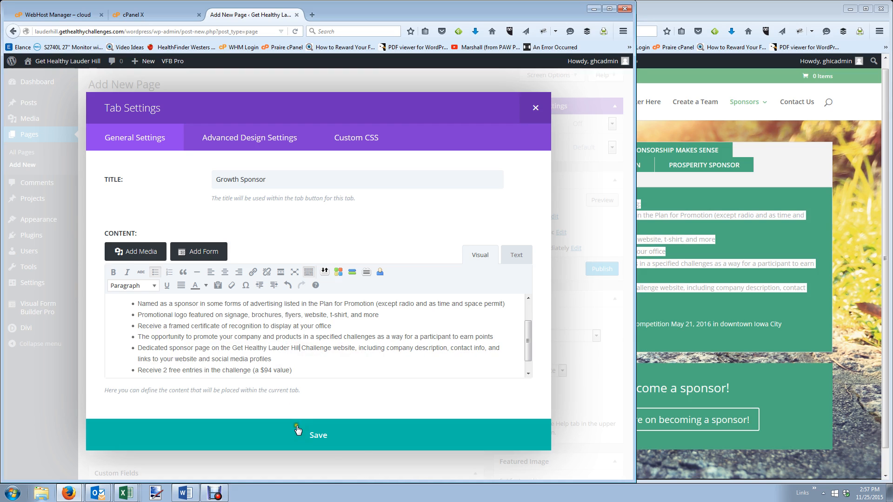
Save the Growth Sponsor tab and the tabs module, then publish the Become a Sponsor page.
{"action": "left_click", "coordinate": [297, 430]}
{"action": "left_click", "coordinate": [416, 438]}
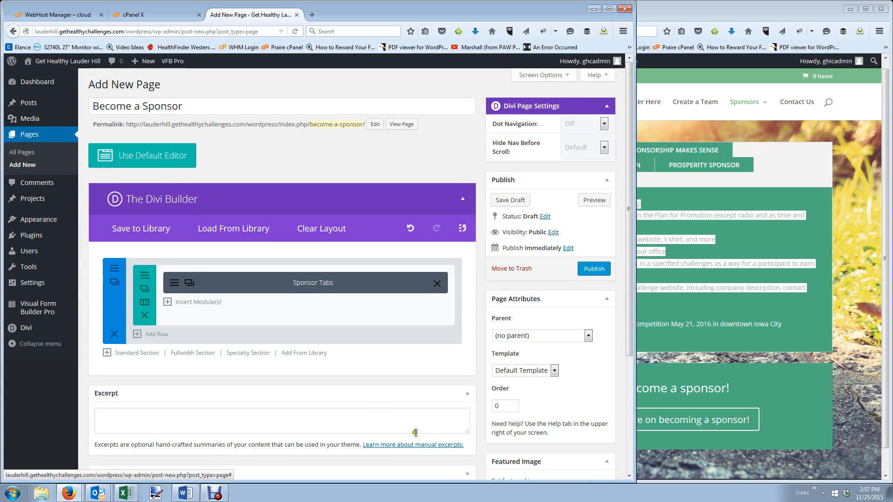
{"action": "left_click", "coordinate": [580, 269]}
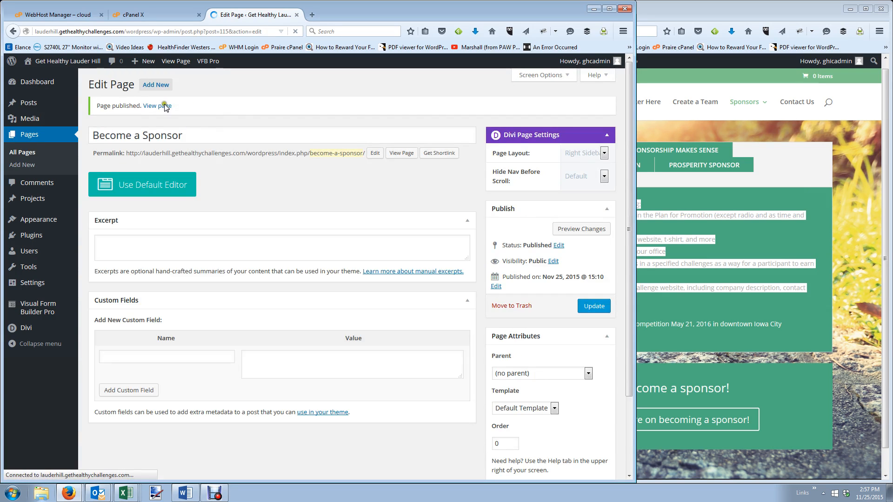
Open the published page in a new browser tab, check it, and return to the editor.
{"action": "right_click", "coordinate": [159, 107]}
{"action": "left_click", "coordinate": [191, 112]}
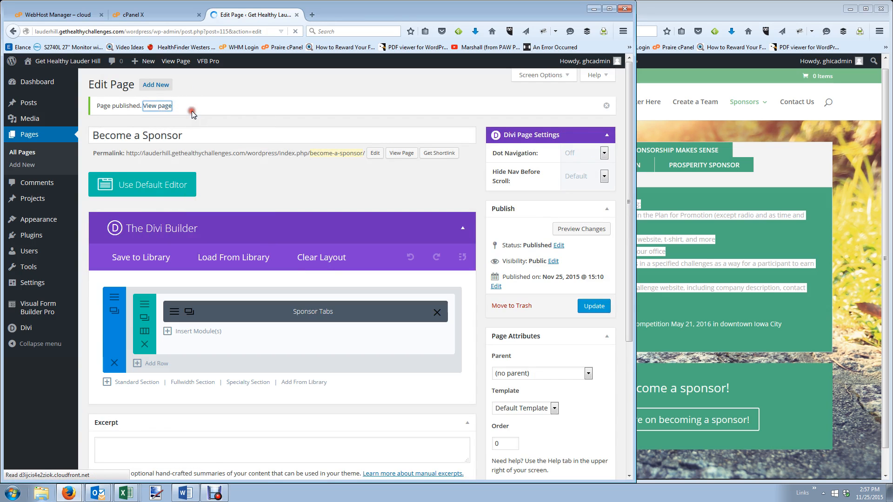
{"action": "left_click", "coordinate": [342, 16]}
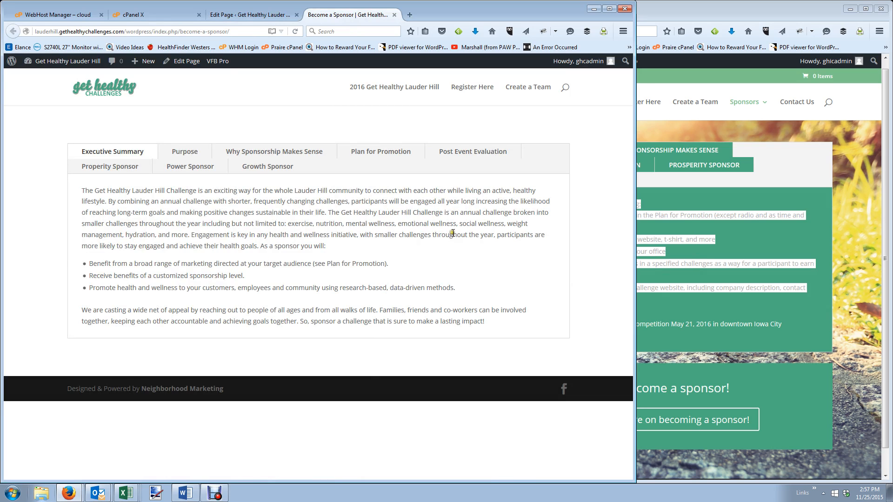
{"action": "left_click", "coordinate": [279, 15]}
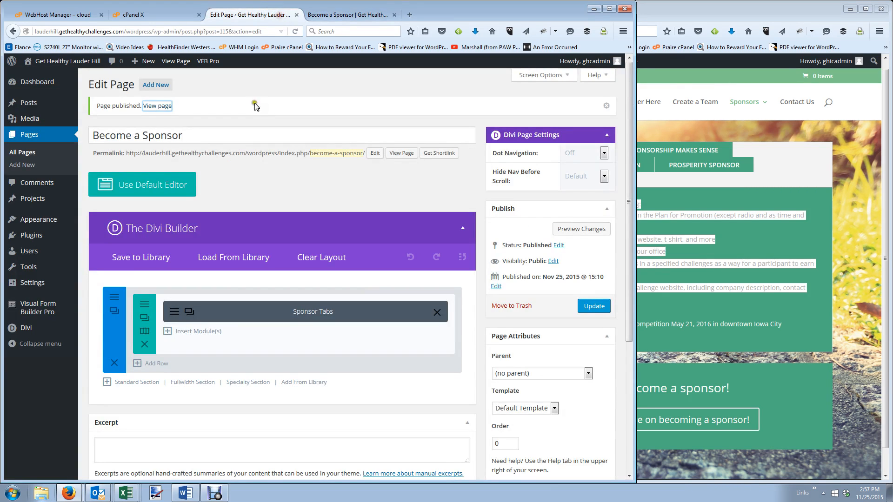
Set the woman running photo as the tabs section's background image and update the page.
{"action": "left_click", "coordinate": [114, 297]}
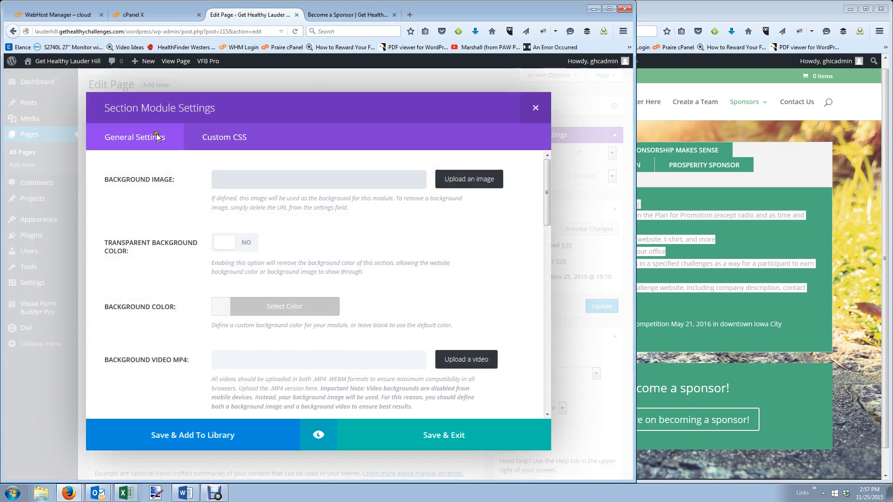
{"action": "left_click", "coordinate": [445, 185]}
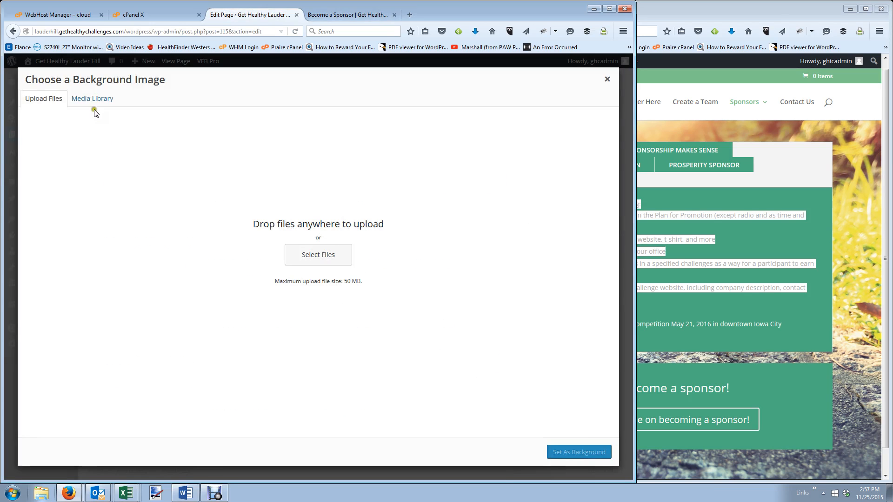
{"action": "left_click", "coordinate": [87, 93]}
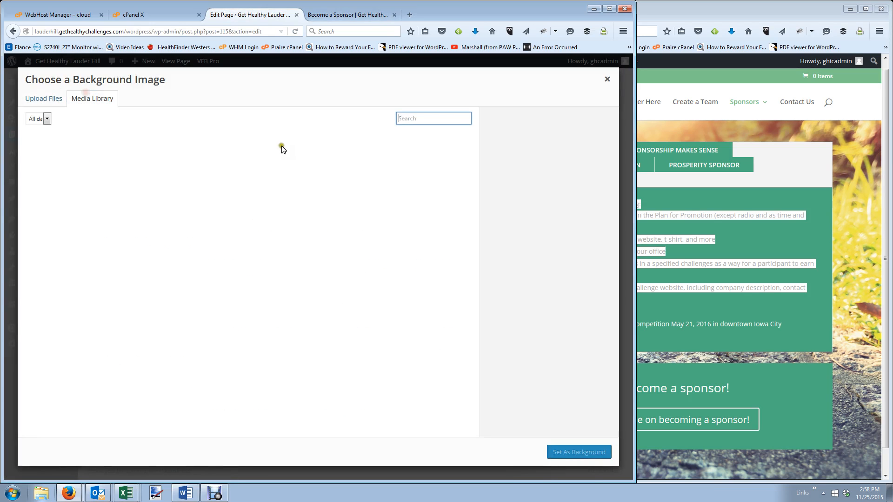
{"action": "left_click", "coordinate": [66, 219]}
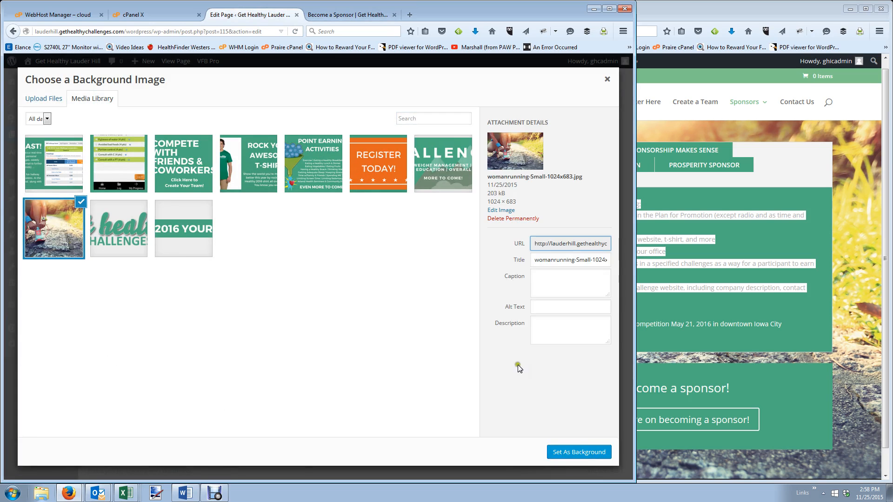
{"action": "left_click", "coordinate": [570, 451]}
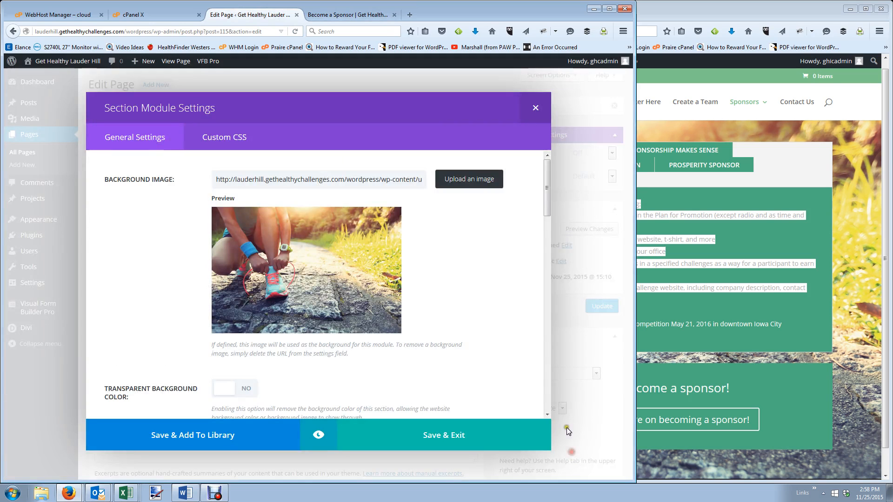
{"action": "left_click", "coordinate": [445, 442]}
{"action": "left_click", "coordinate": [594, 307]}
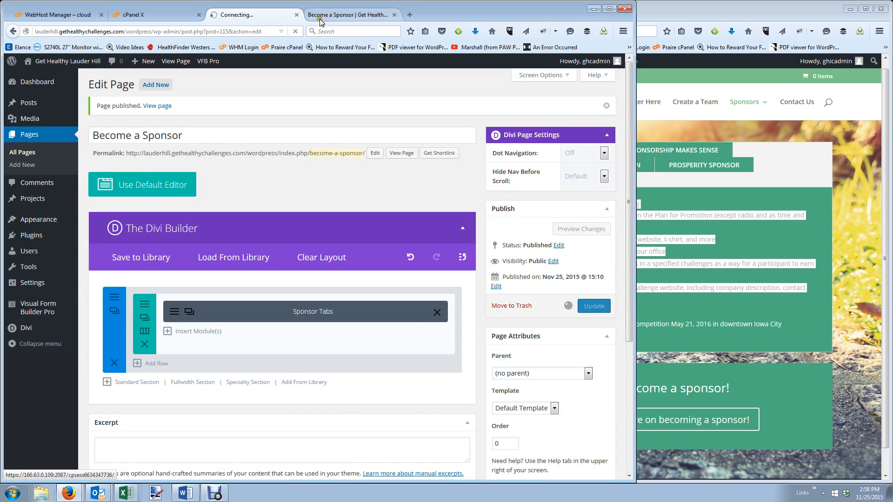
Reload the live page, compare it with the Iowa City sponsor page, and return to the editor.
{"action": "left_click", "coordinate": [319, 19]}
{"action": "key", "text": "F5"}
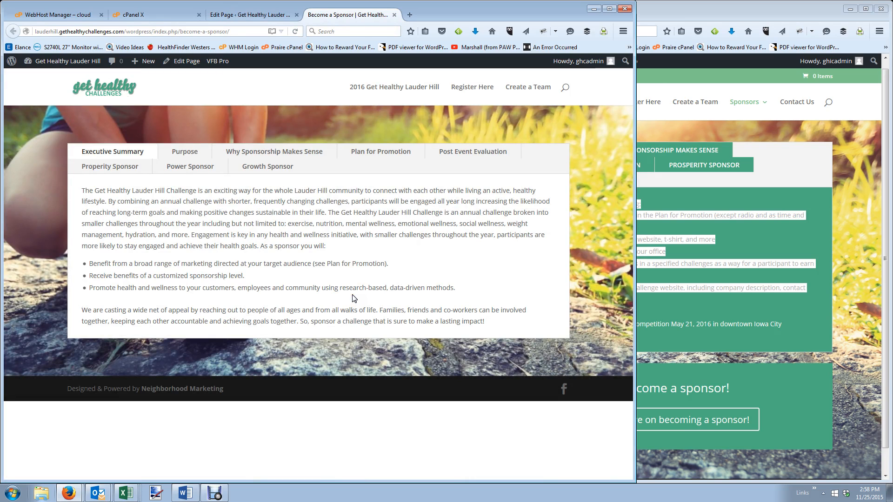
{"action": "scroll", "coordinate": [861, 378], "scroll_direction": "down", "scroll_amount": 1}
{"action": "left_click", "coordinate": [861, 378]}
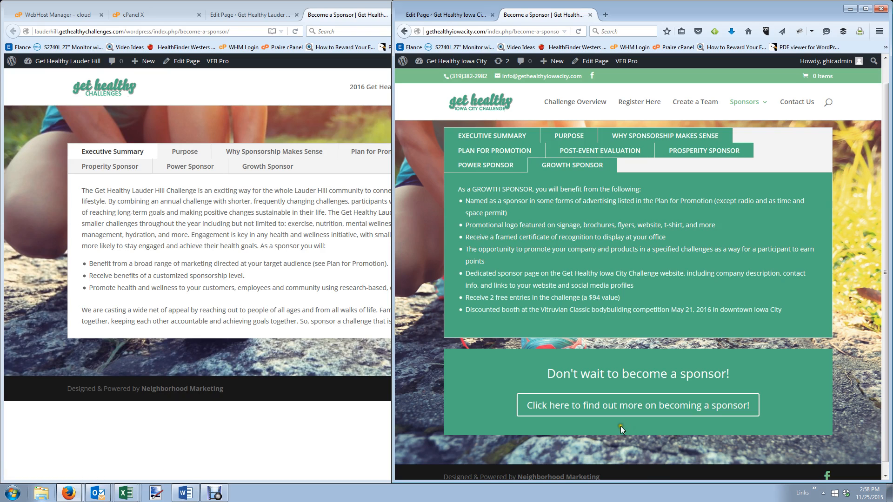
{"action": "left_click", "coordinate": [273, 348]}
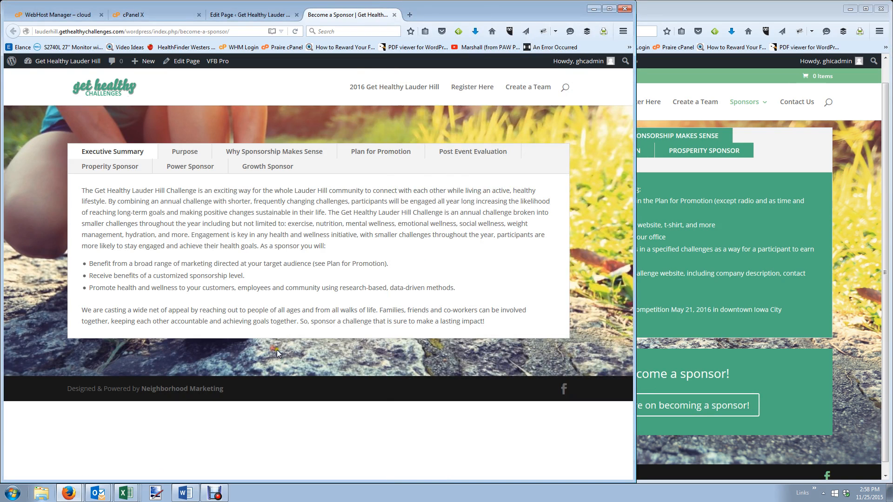
{"action": "left_click", "coordinate": [255, 14]}
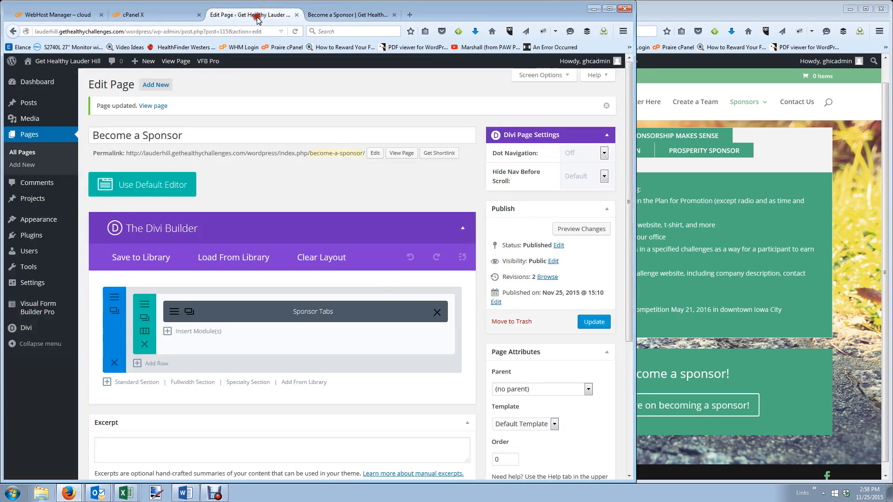
Add a Call To Action module titled "Don't wait to become a sponsor!" and fill in its button text.
{"action": "left_click", "coordinate": [197, 332]}
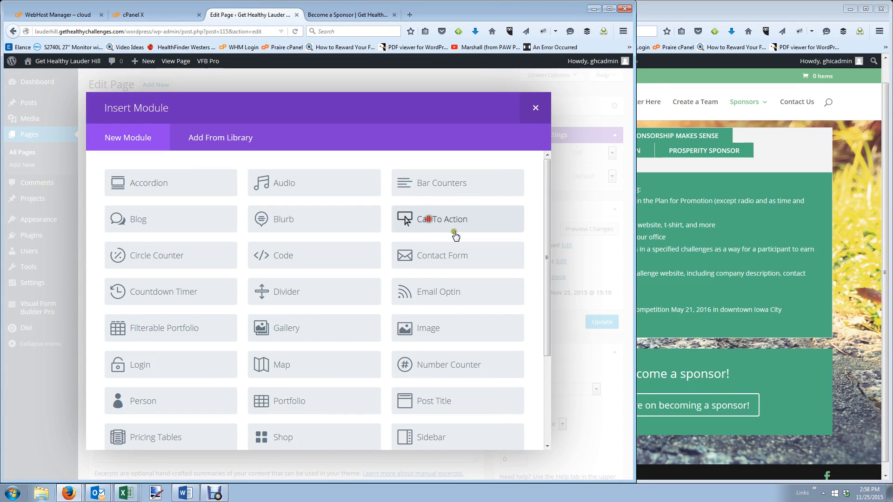
{"action": "left_click", "coordinate": [445, 221]}
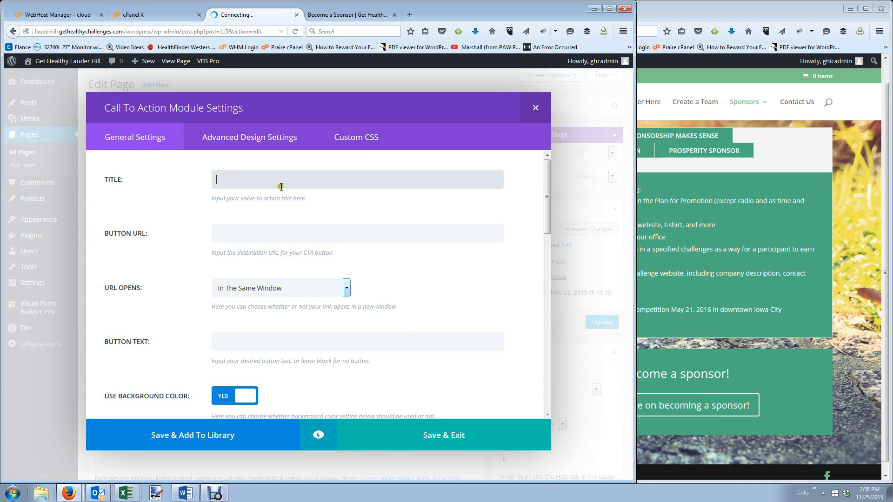
{"action": "left_click_drag", "start_coordinate": [750, 375], "coordinate": [541, 381]}
{"action": "key", "text": "ctrl+c"}
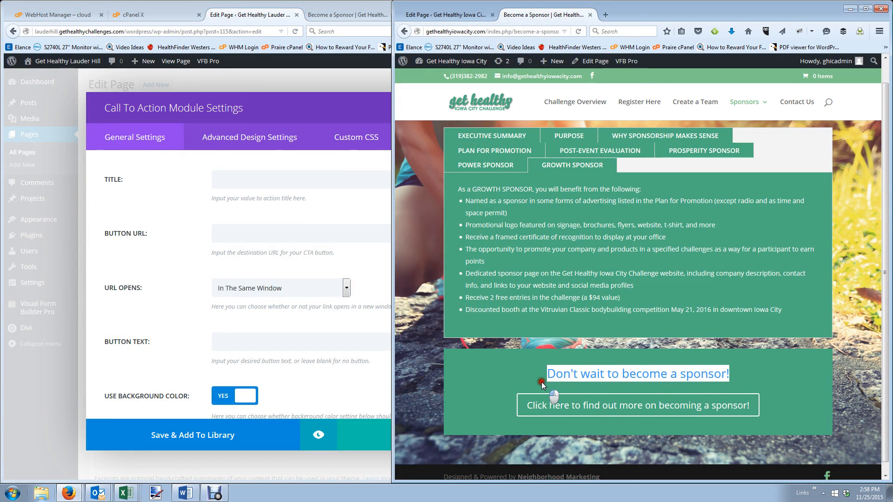
{"action": "left_click", "coordinate": [261, 179]}
{"action": "key", "text": "ctrl+v"}
{"action": "left_click", "coordinate": [286, 234]}
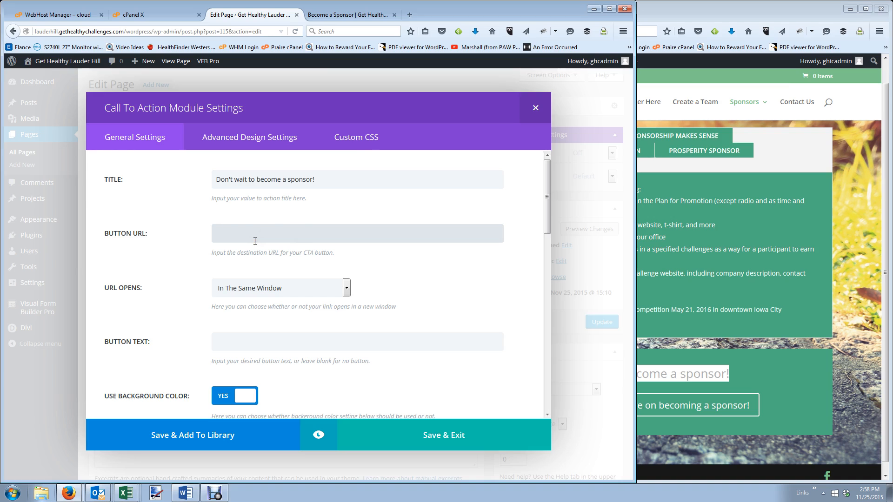
{"action": "left_click", "coordinate": [277, 340]}
{"action": "left_click", "coordinate": [668, 404]}
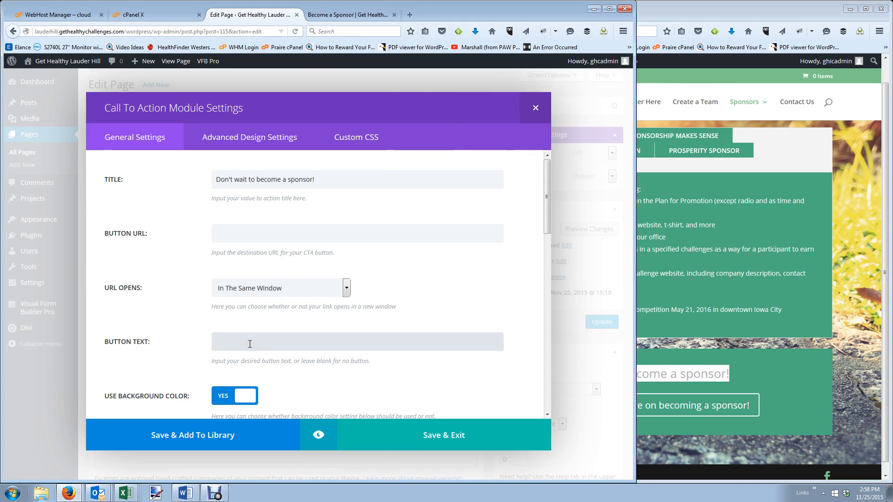
{"action": "type", "text": "ere To Contact Us And Learn More!"}
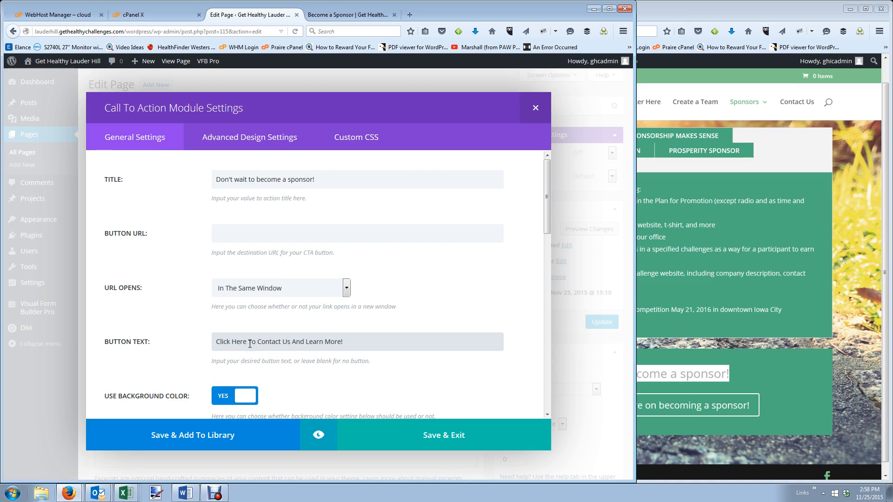
{"action": "scroll", "coordinate": [250, 344], "scroll_direction": "down", "scroll_amount": 3}
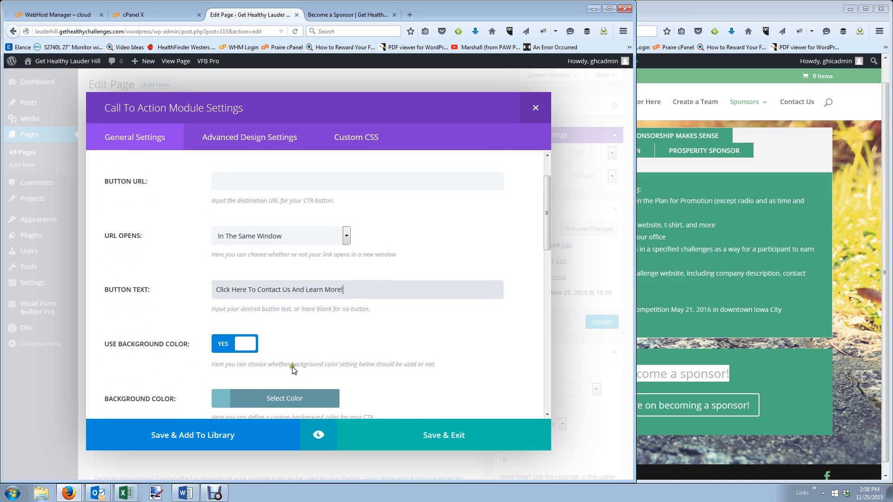
Set the banner background colour to the Iowa City green #4aad80.
{"action": "left_click", "coordinate": [287, 352]}
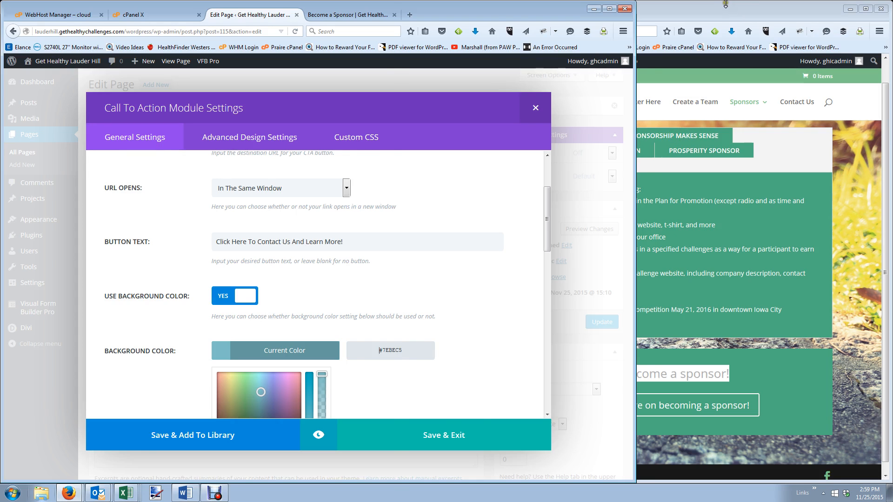
{"action": "key", "text": "super+Left"}
{"action": "left_click", "coordinate": [432, 14]}
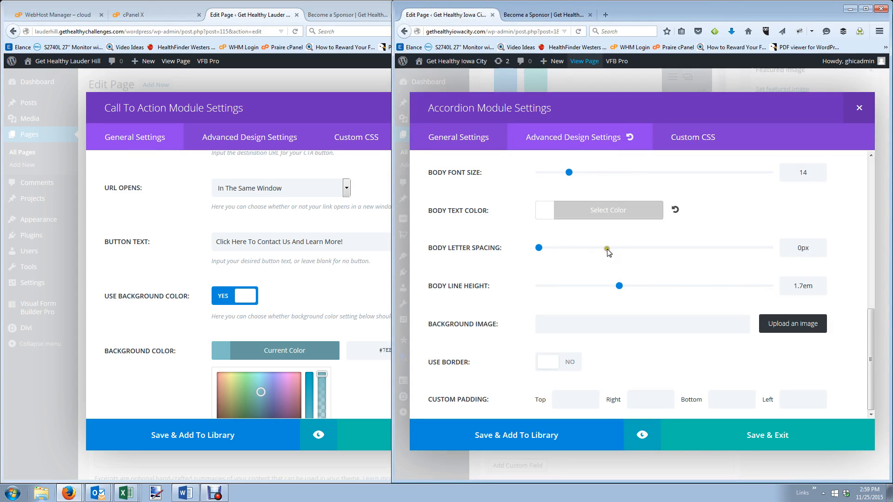
{"action": "scroll", "coordinate": [607, 252], "scroll_direction": "up", "scroll_amount": 8}
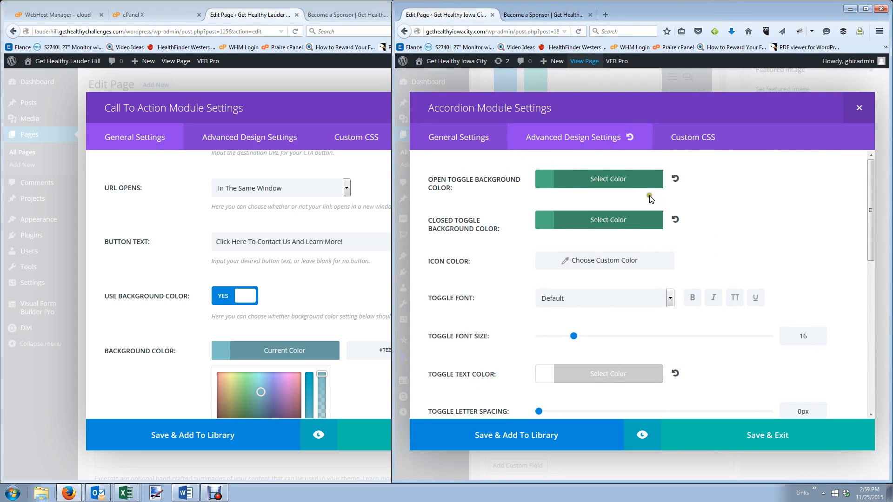
{"action": "left_click", "coordinate": [650, 184]}
{"action": "key", "text": "ctrl+c"}
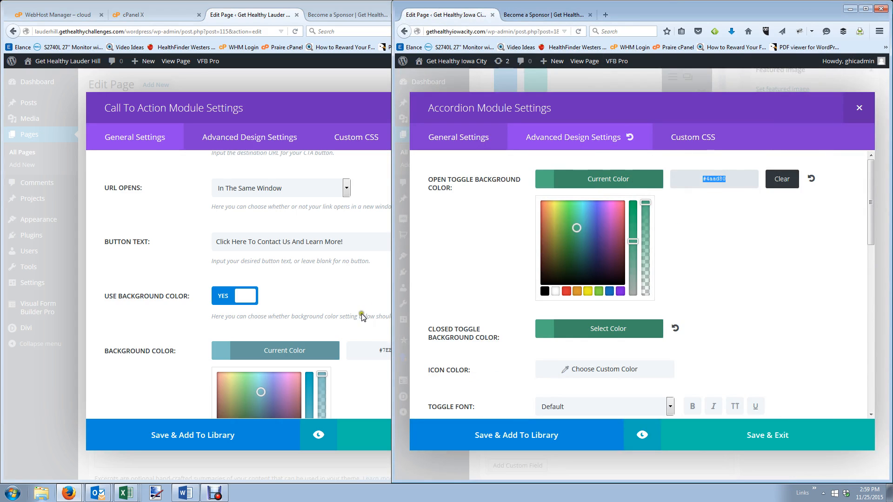
{"action": "left_click", "coordinate": [421, 352]}
{"action": "left_click", "coordinate": [376, 352]}
{"action": "key", "text": "ctrl+a"}
{"action": "key", "text": "ctrl+v"}
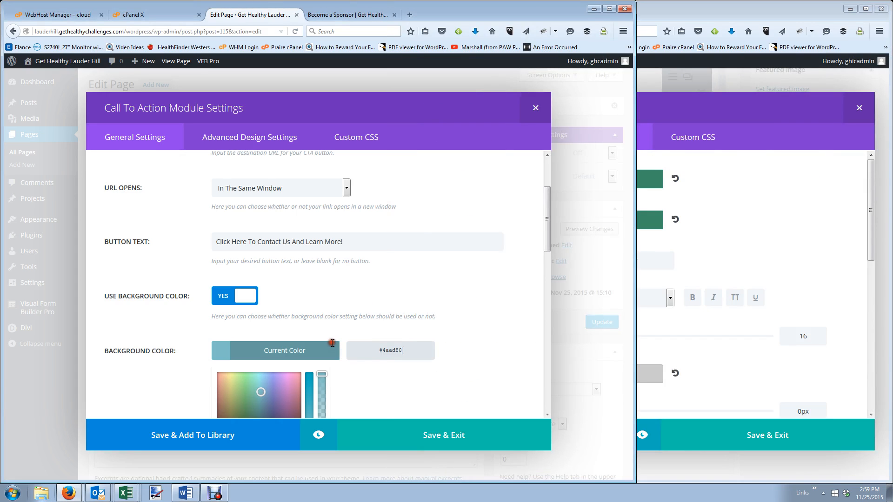
{"action": "scroll", "coordinate": [385, 368], "scroll_direction": "down", "scroll_amount": 3}
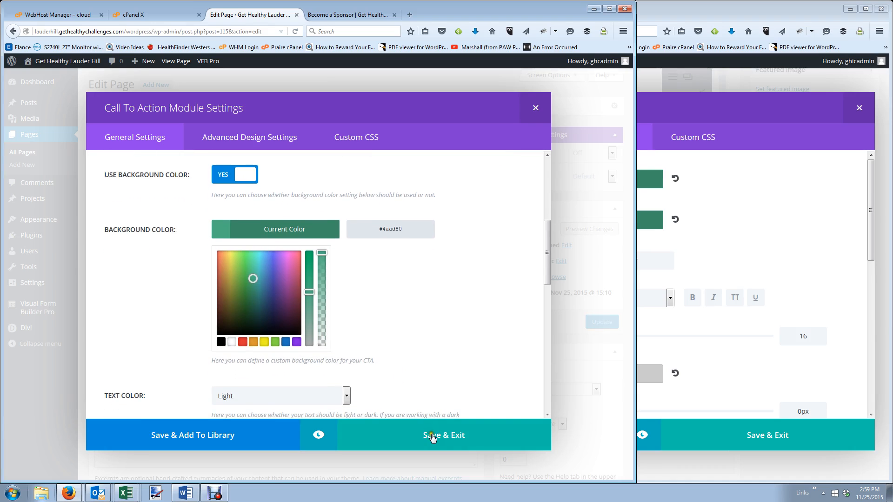
{"action": "scroll", "coordinate": [405, 301], "scroll_direction": "down", "scroll_amount": 6}
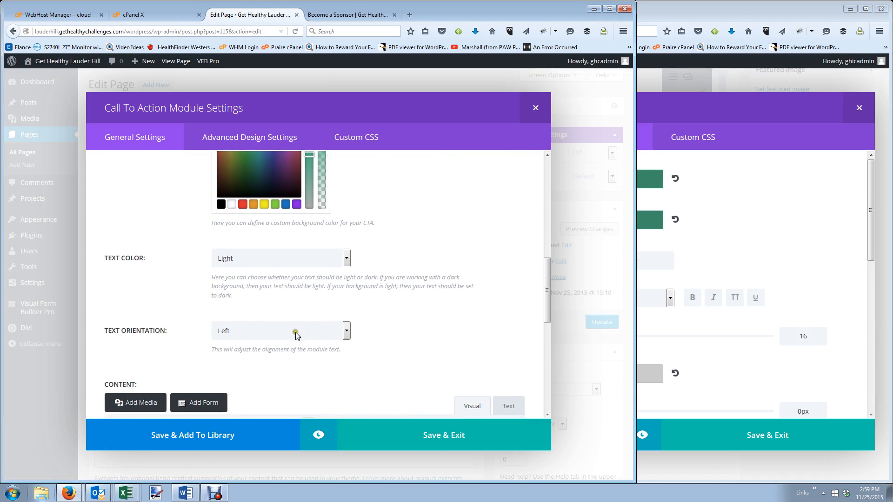
Centre the banner text and save the Call To Action settings.
{"action": "left_click", "coordinate": [295, 205]}
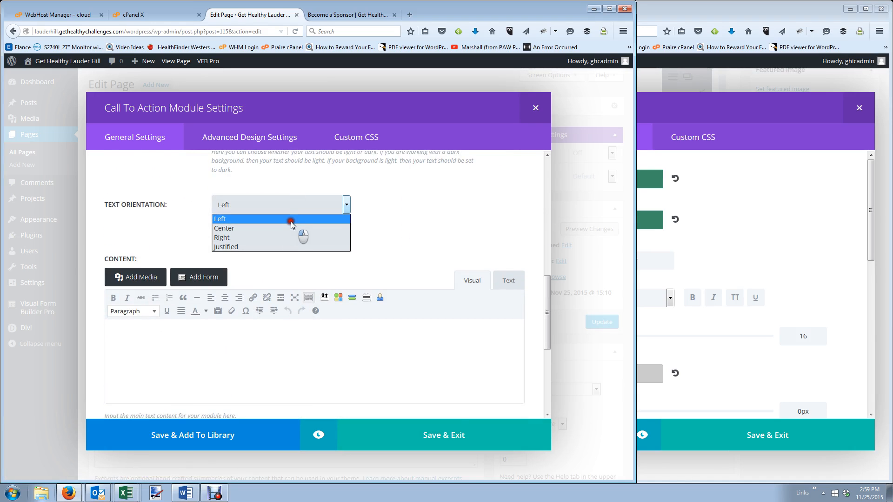
{"action": "left_click", "coordinate": [290, 229]}
{"action": "left_click", "coordinate": [428, 432]}
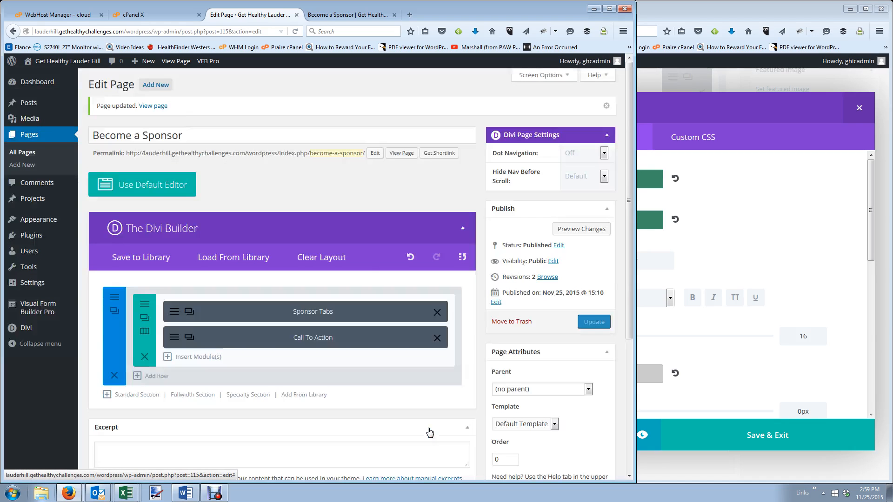
Update the page and reload the live Become a Sponsor page to see the green banner.
{"action": "left_click", "coordinate": [594, 322]}
{"action": "left_click", "coordinate": [326, 14]}
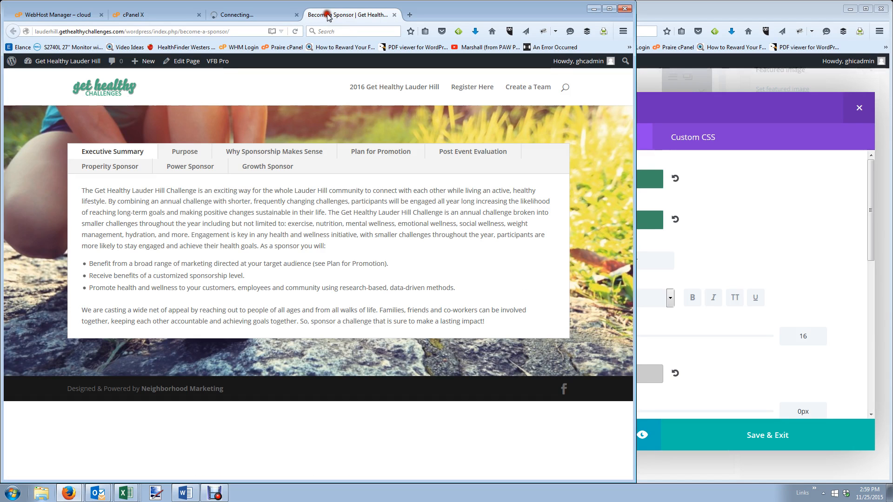
{"action": "left_click", "coordinate": [295, 31]}
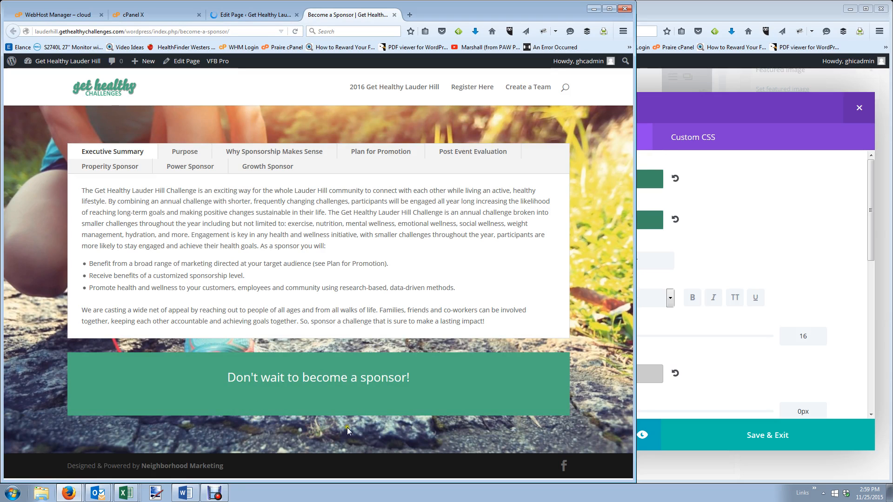
Close the Iowa City accordion settings and view the Iowa City live sponsor page for comparison.
{"action": "left_click", "coordinate": [833, 118]}
{"action": "left_click", "coordinate": [859, 107]}
{"action": "scroll", "coordinate": [638, 143], "scroll_direction": "up", "scroll_amount": 10}
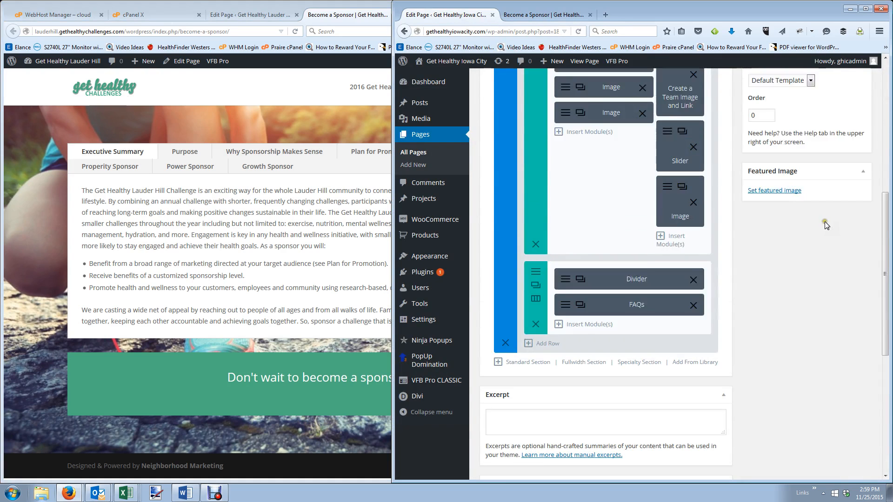
{"action": "left_click", "coordinate": [556, 14]}
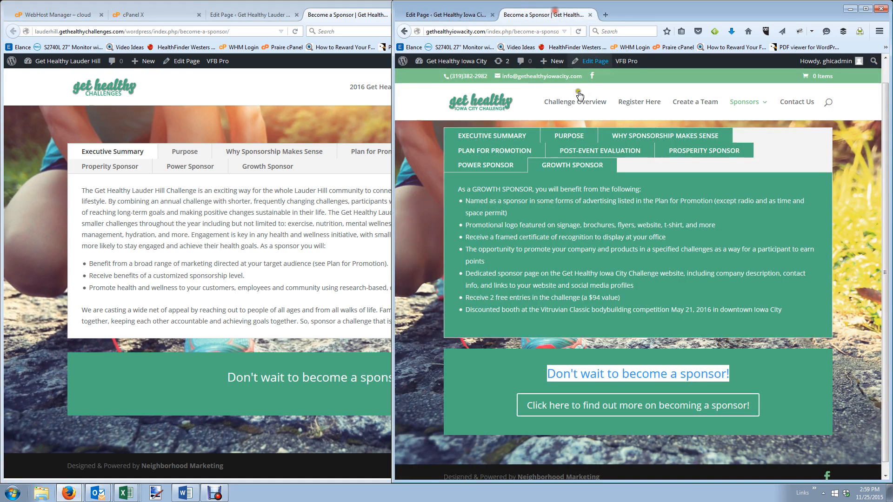
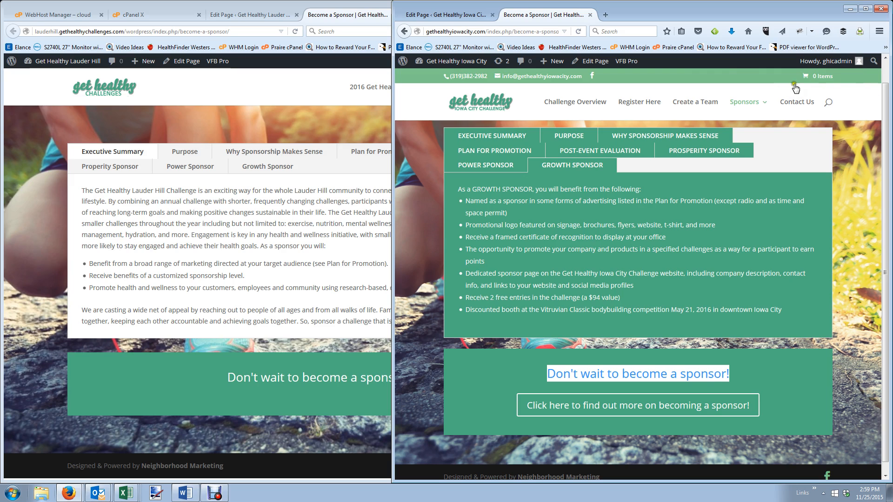
Go to the Get Healthy Lauder Hill Dashboard and launch the Divi Theme Customizer.
{"action": "left_click", "coordinate": [64, 62]}
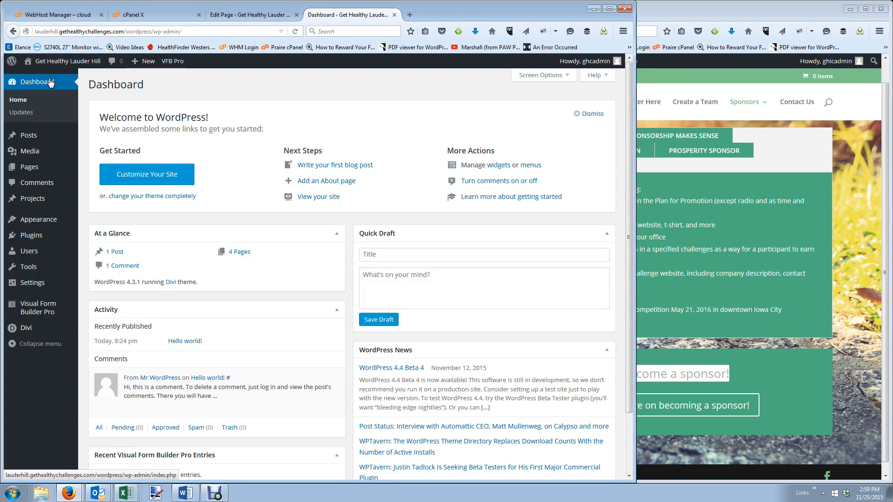
{"action": "left_click", "coordinate": [689, 118]}
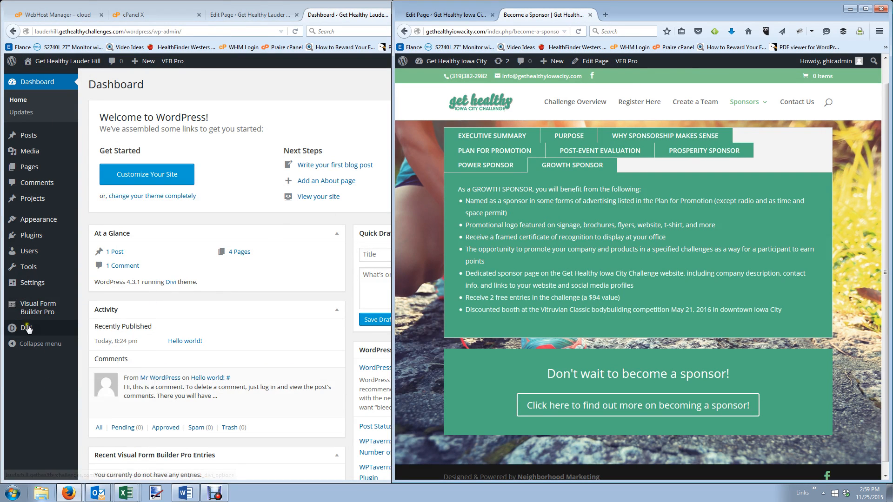
{"action": "mouse_move", "coordinate": [46, 328]}
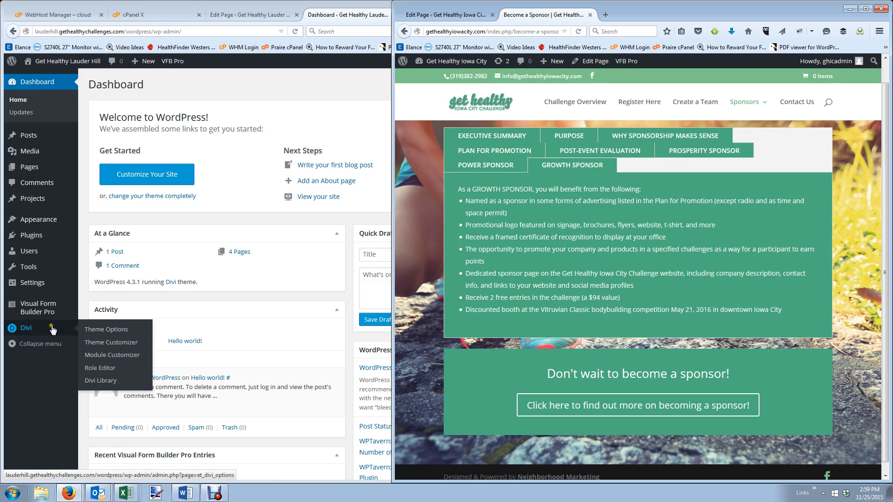
{"action": "left_click", "coordinate": [106, 343]}
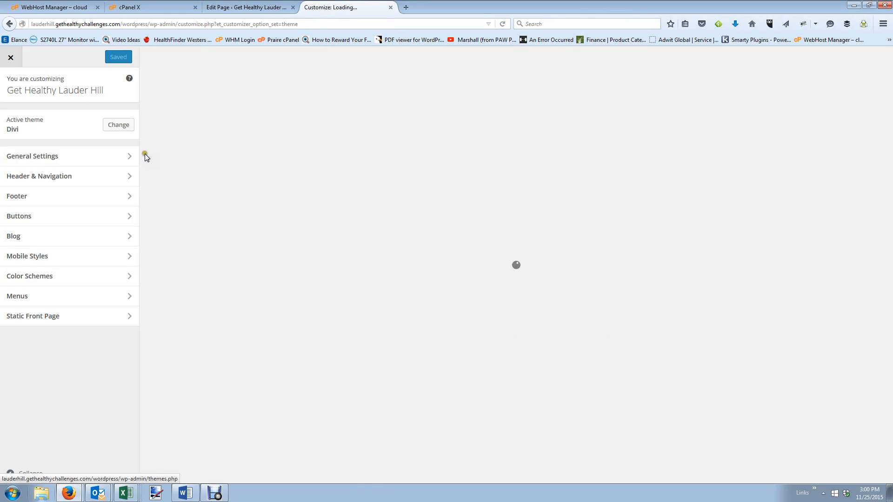
Browse Secondary Menu Bar, Header Format and Fixed Navigation, then enable Show Social Icons in Header Elements.
{"action": "left_click", "coordinate": [93, 179]}
{"action": "left_click", "coordinate": [87, 158]}
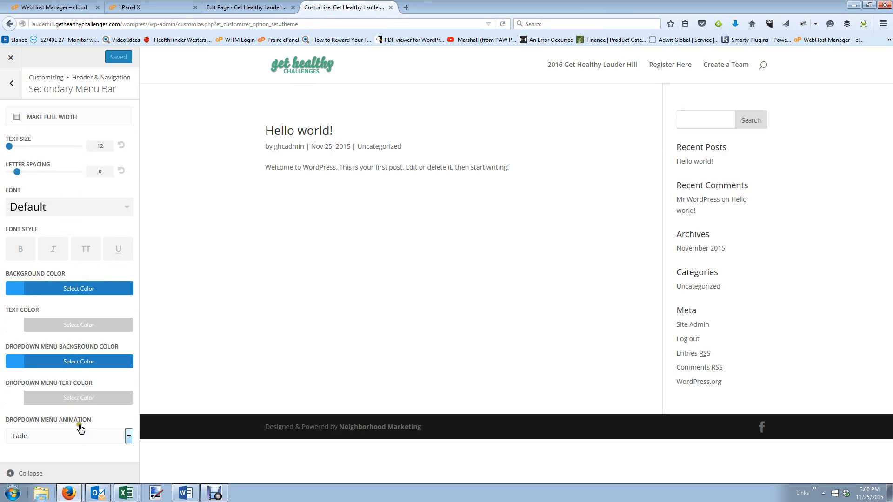
{"action": "left_click", "coordinate": [13, 90]}
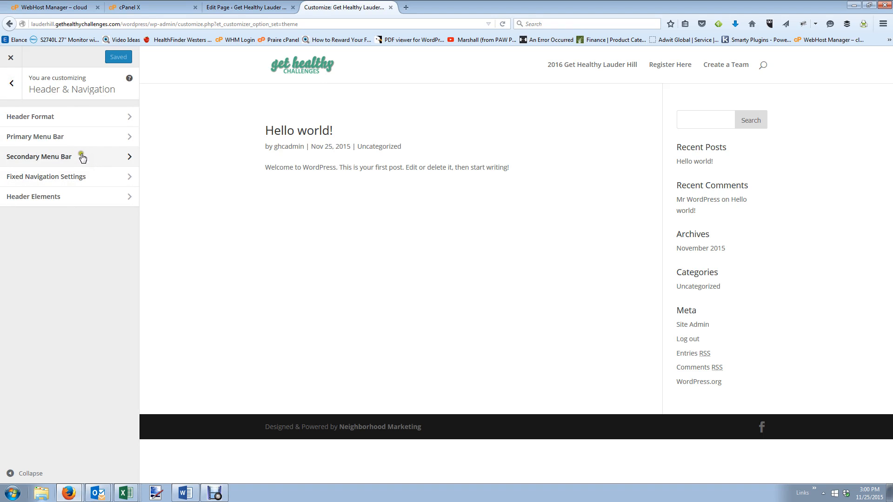
{"action": "left_click", "coordinate": [95, 118]}
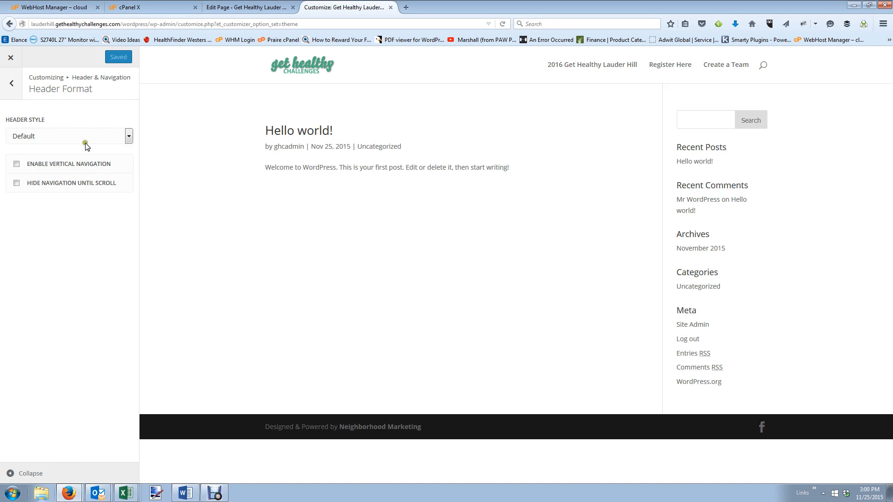
{"action": "left_click", "coordinate": [12, 84]}
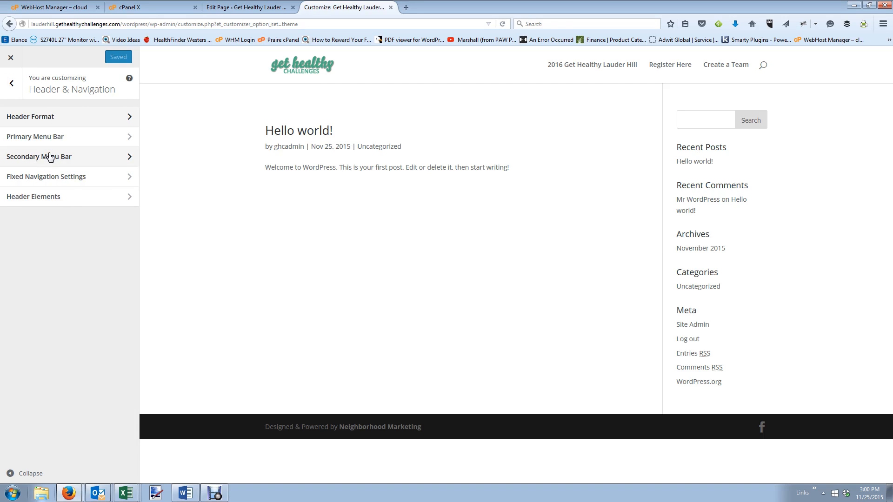
{"action": "left_click", "coordinate": [61, 178]}
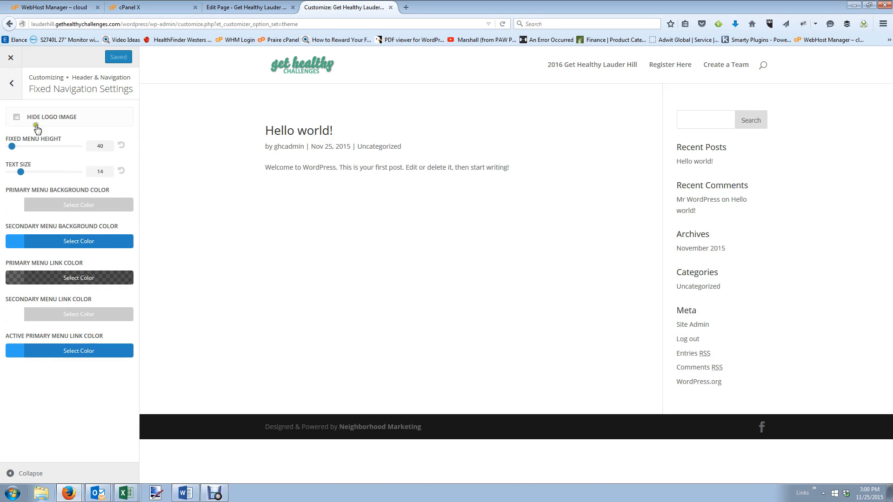
{"action": "left_click", "coordinate": [12, 83]}
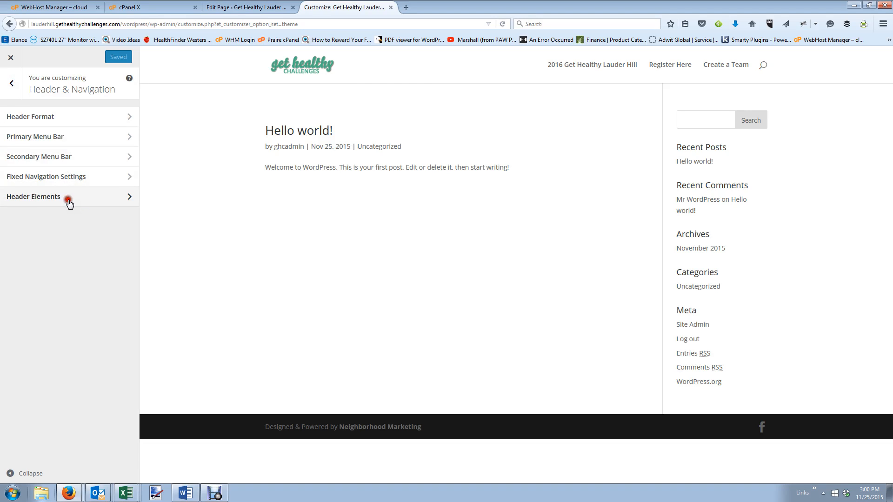
{"action": "left_click", "coordinate": [69, 202]}
{"action": "left_click", "coordinate": [19, 118]}
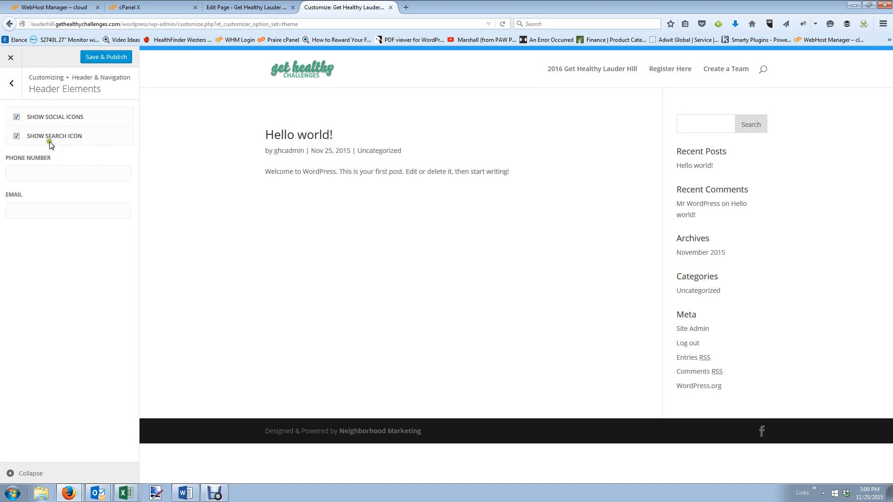
Turn off the header search icon, paste the Iowa City phone number into Phone Number, and enter the contact e-mail.
{"action": "left_click", "coordinate": [17, 137]}
{"action": "left_click", "coordinate": [37, 174]}
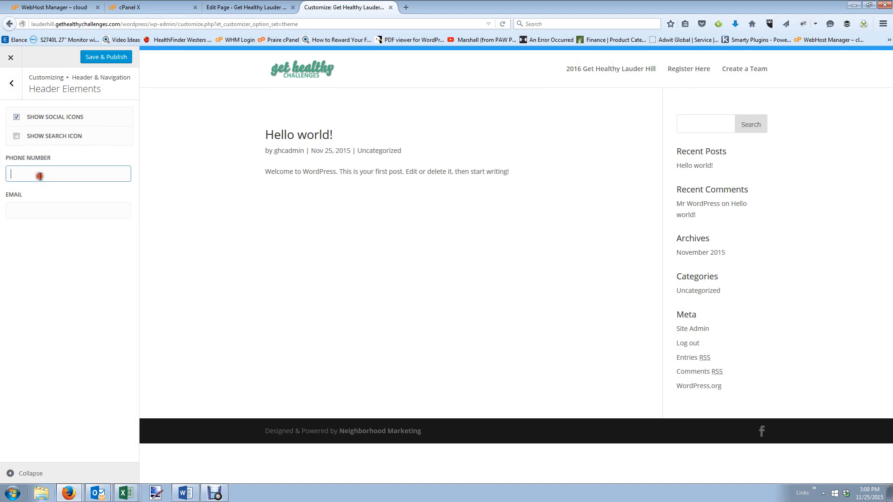
{"action": "left_click", "coordinate": [248, 7]}
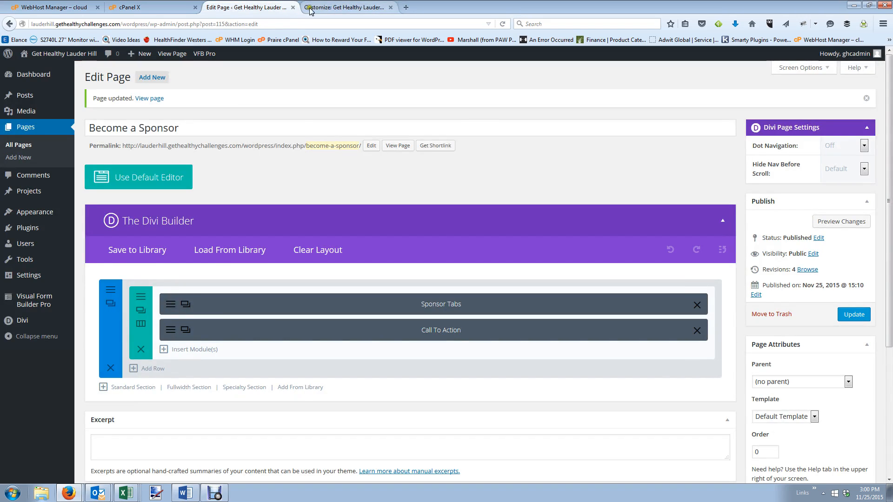
{"action": "left_click", "coordinate": [344, 7]}
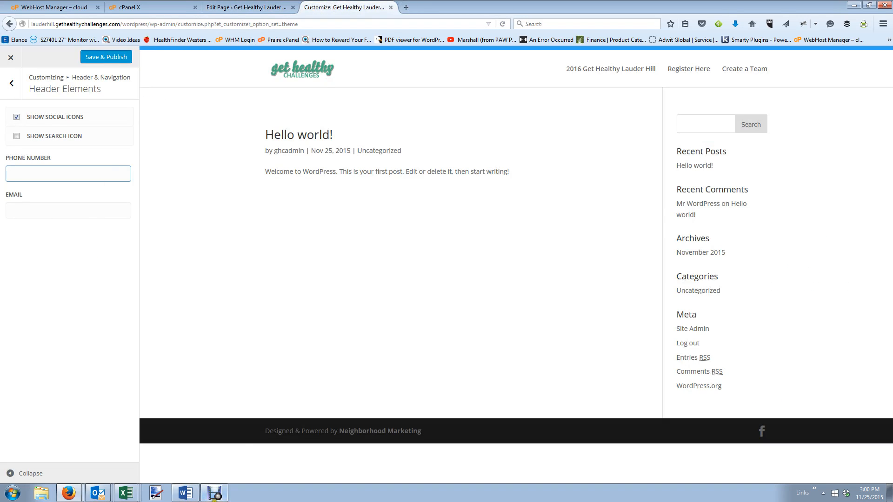
{"action": "left_click", "coordinate": [77, 488]}
{"action": "left_click", "coordinate": [123, 475]}
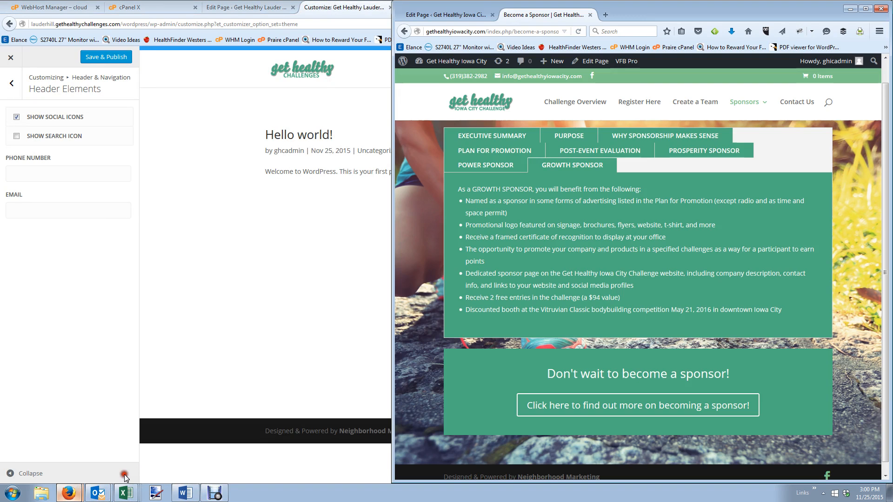
{"action": "left_click_drag", "start_coordinate": [488, 76], "coordinate": [450, 77]}
{"action": "key", "text": "ctrl+c"}
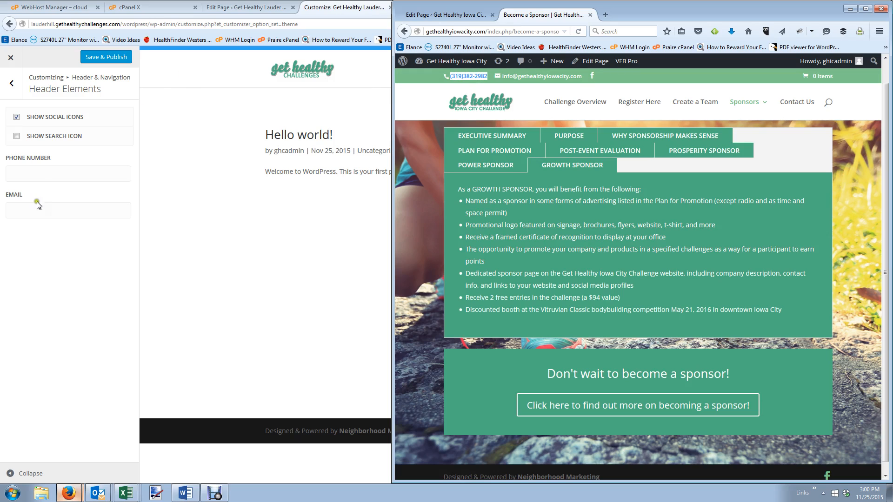
{"action": "left_click", "coordinate": [40, 171]}
{"action": "key", "text": "ctrl+v"}
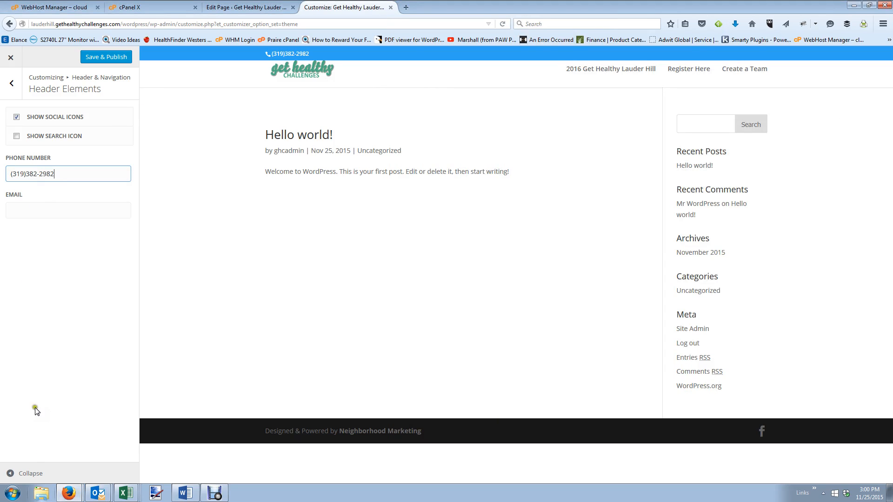
{"action": "left_click", "coordinate": [44, 213]}
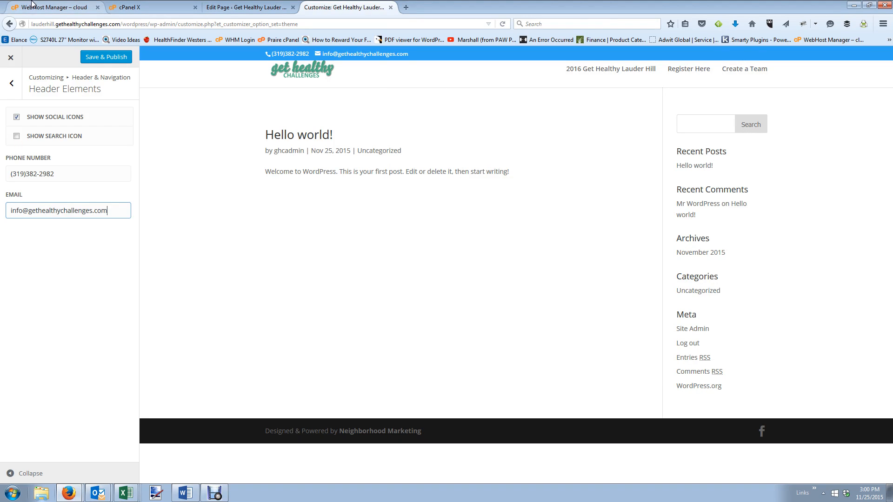
{"action": "left_click", "coordinate": [11, 84]}
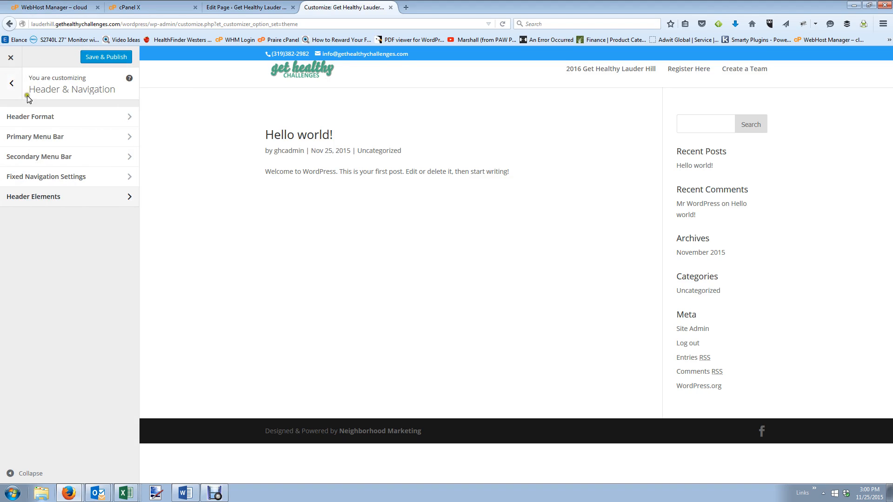
Recheck Header Format and return to the main Customizer sections, keeping the changes.
{"action": "left_click", "coordinate": [45, 122]}
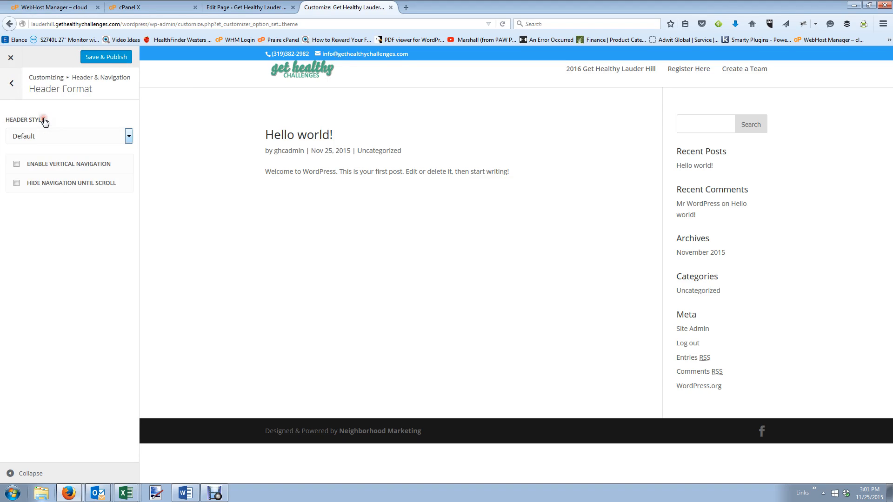
{"action": "left_click", "coordinate": [10, 89]}
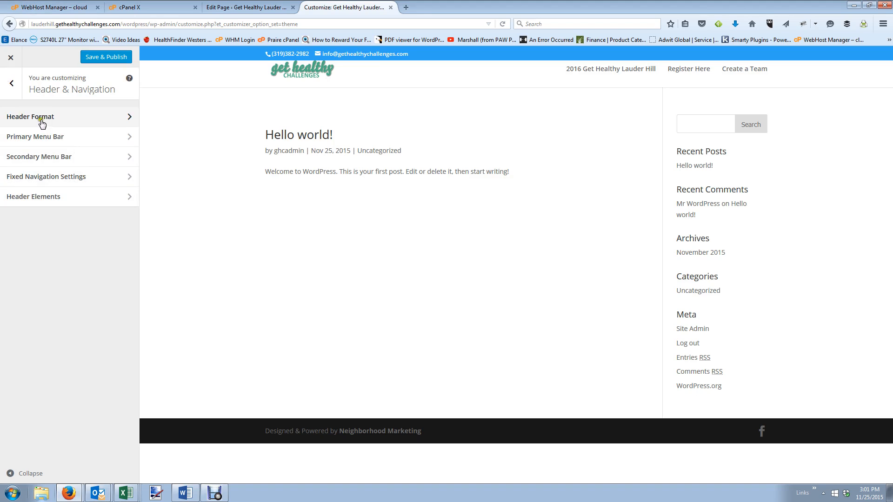
{"action": "left_click", "coordinate": [5, 76]}
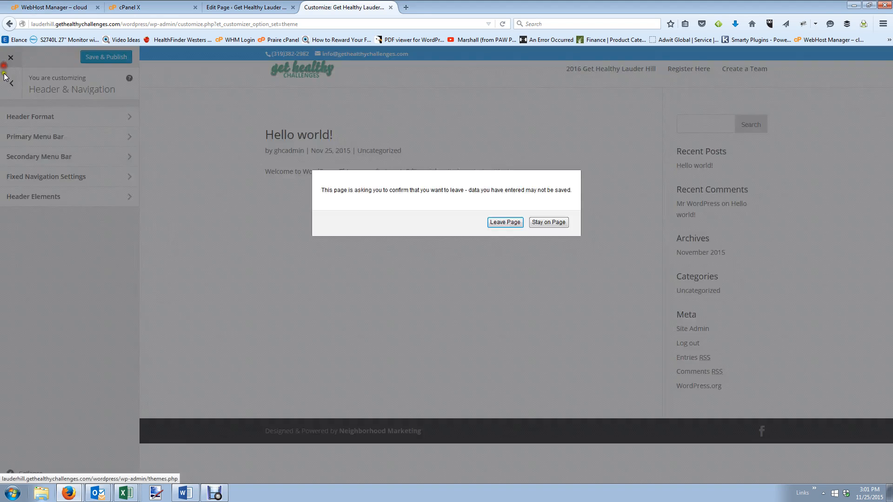
{"action": "left_click", "coordinate": [549, 222]}
{"action": "left_click", "coordinate": [11, 83]}
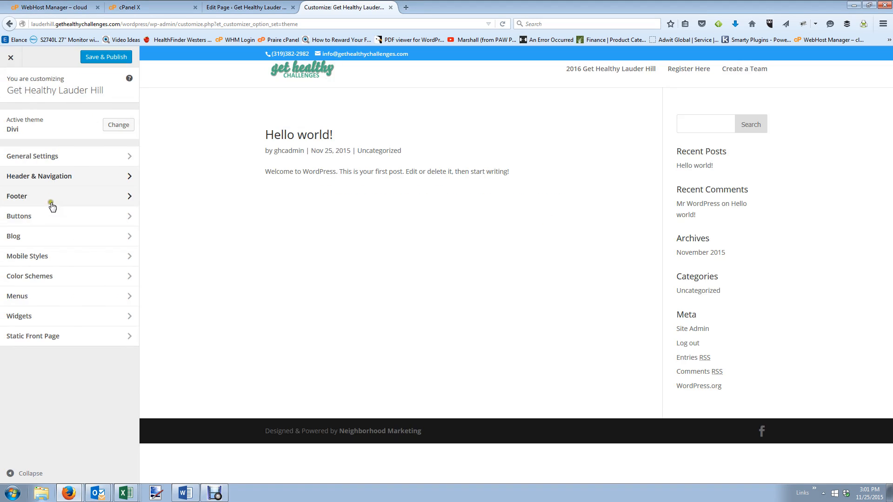
Switch the site's color scheme to Green and publish the Customizer changes.
{"action": "left_click", "coordinate": [52, 277]}
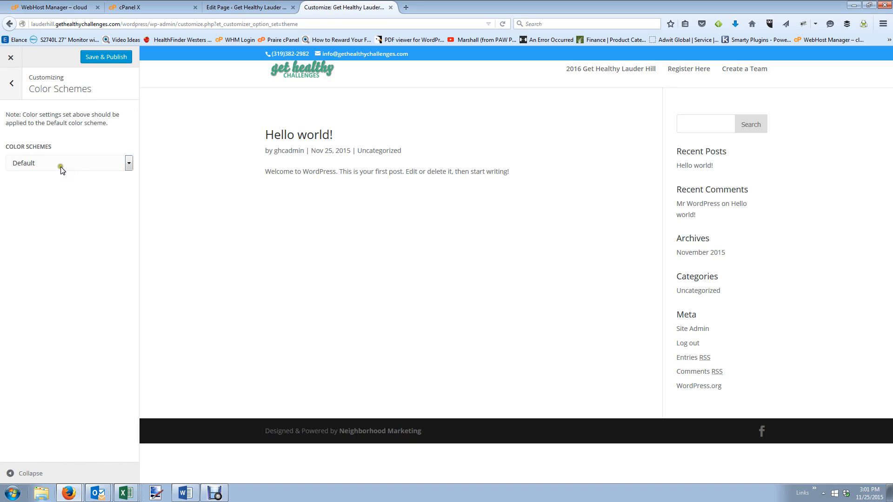
{"action": "left_click", "coordinate": [62, 171]}
{"action": "left_click", "coordinate": [57, 185]}
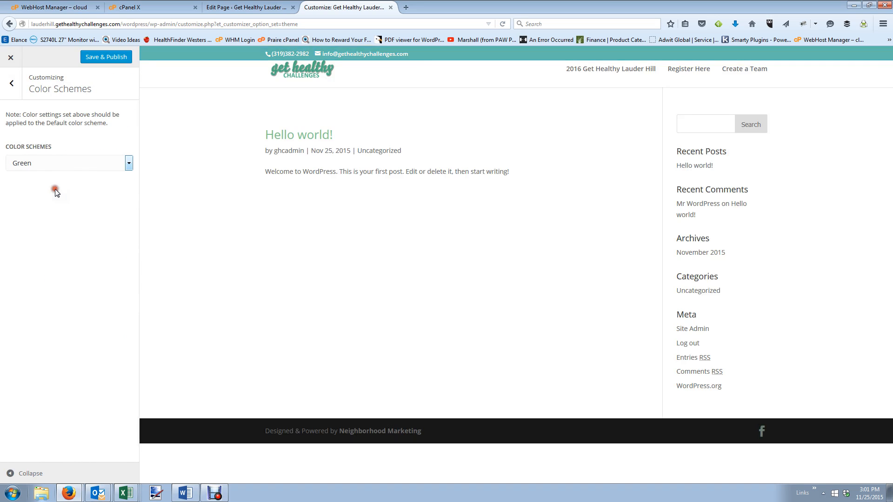
{"action": "left_click", "coordinate": [123, 57]}
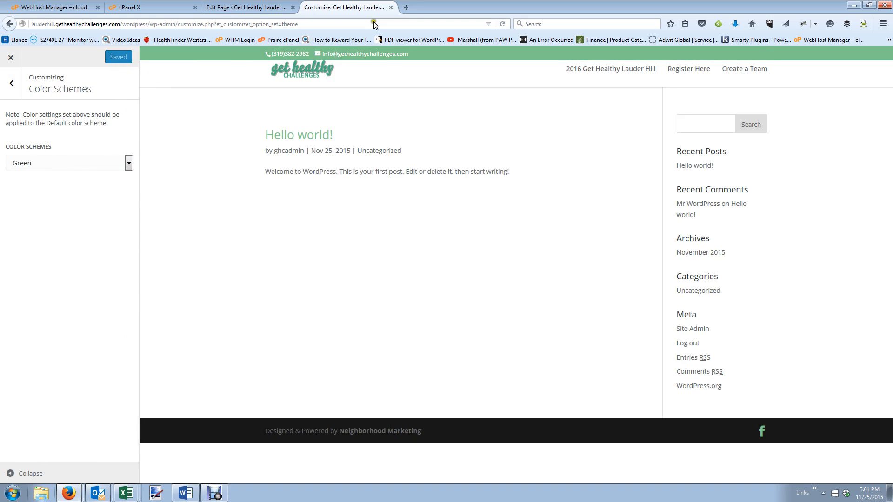
Compare against the Iowa City site, then close the Customizer back to Themes.
{"action": "left_click", "coordinate": [264, 8]}
{"action": "left_click", "coordinate": [346, 7]}
{"action": "left_click", "coordinate": [123, 493]}
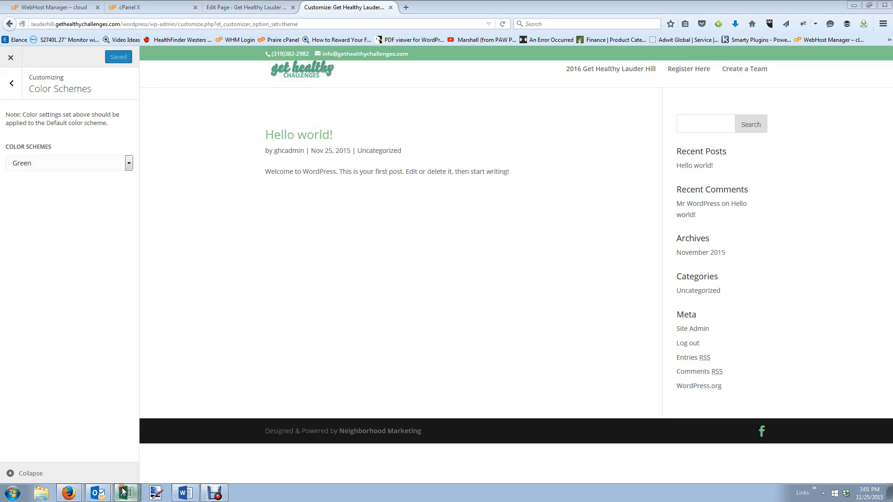
{"action": "left_click", "coordinate": [107, 469]}
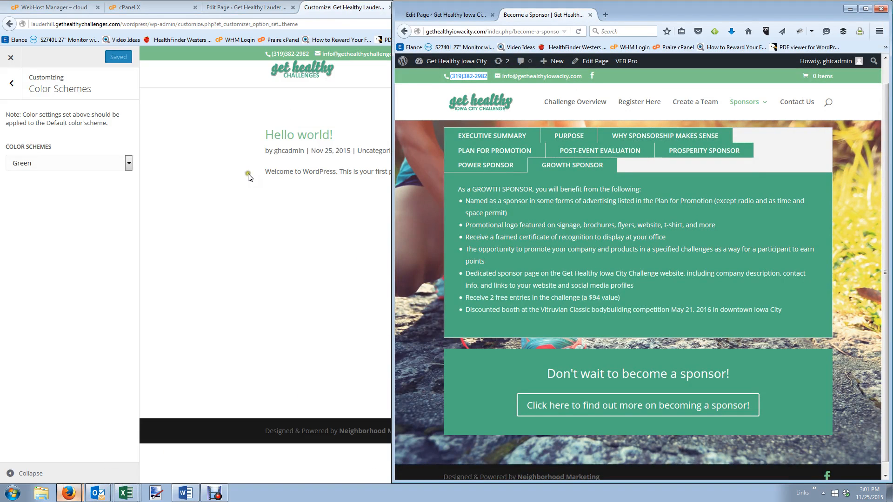
{"action": "left_click", "coordinate": [229, 139]}
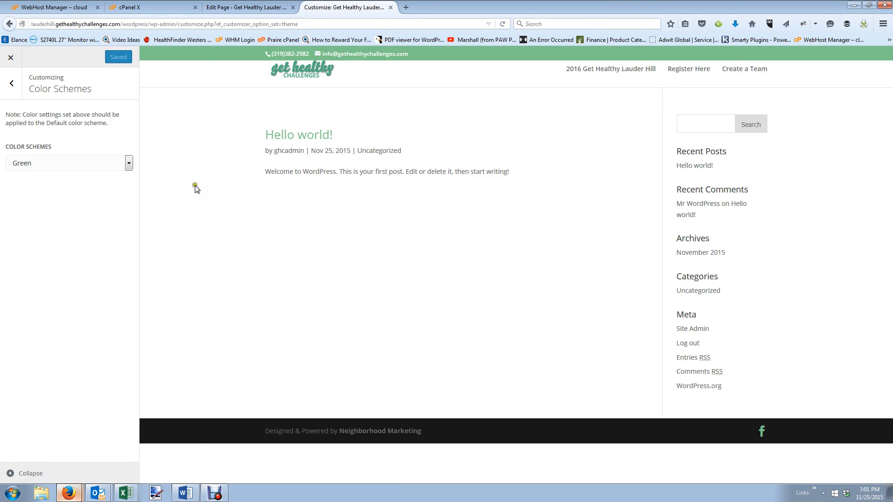
{"action": "left_click", "coordinate": [11, 57]}
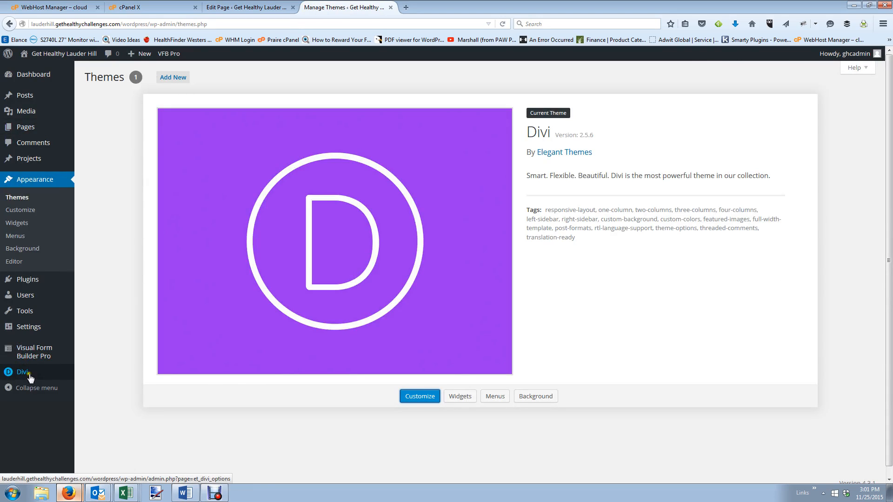
In Reading settings, set a static front page of '2016 Get Healthy Lauder Hill' and save.
{"action": "mouse_move", "coordinate": [25, 331]}
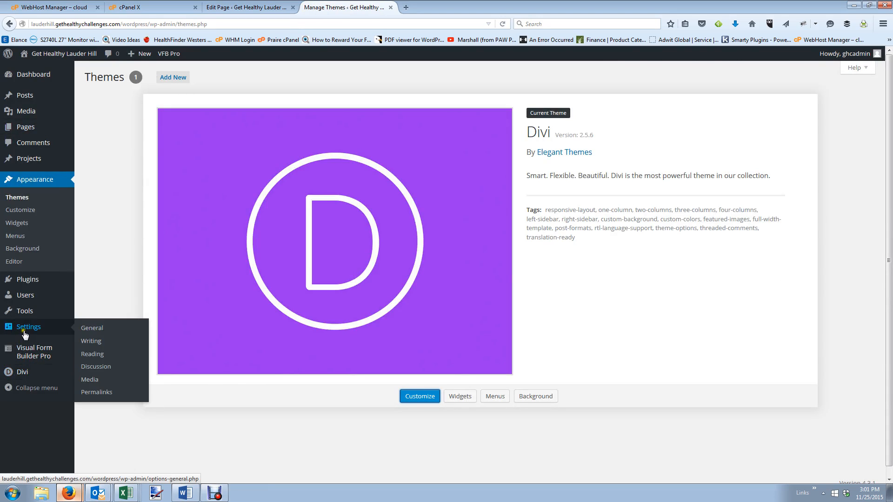
{"action": "left_click", "coordinate": [94, 357]}
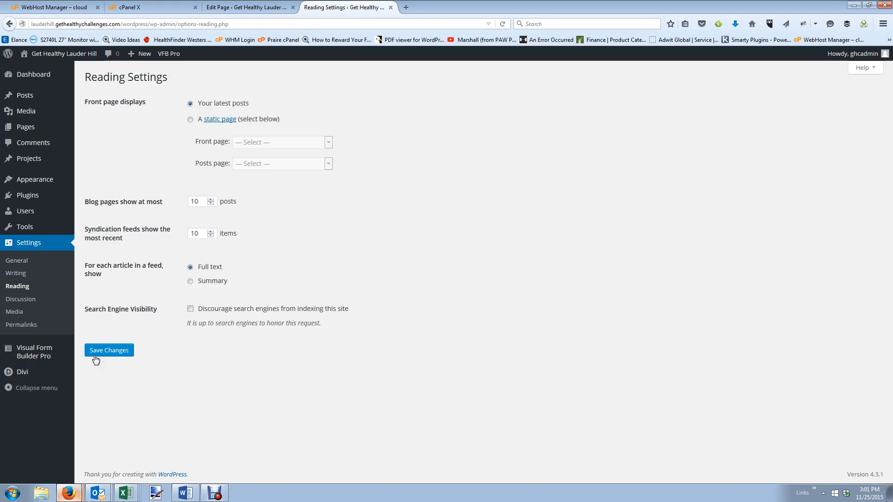
{"action": "left_click", "coordinate": [200, 123]}
{"action": "left_click", "coordinate": [270, 142]}
{"action": "left_click", "coordinate": [273, 163]}
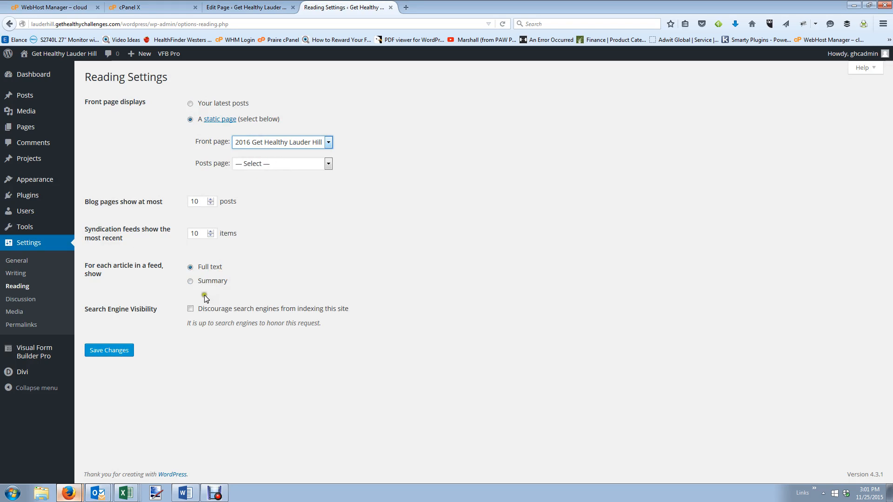
{"action": "left_click", "coordinate": [115, 353]}
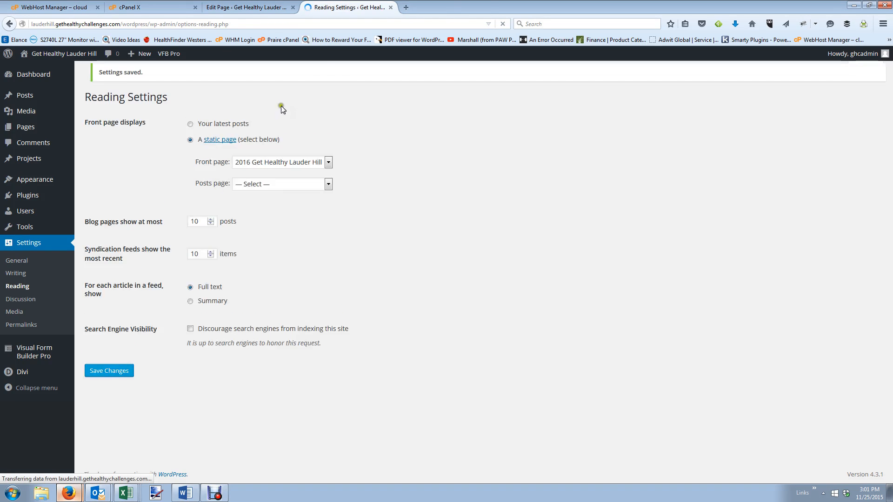
{"action": "left_click", "coordinate": [408, 7]}
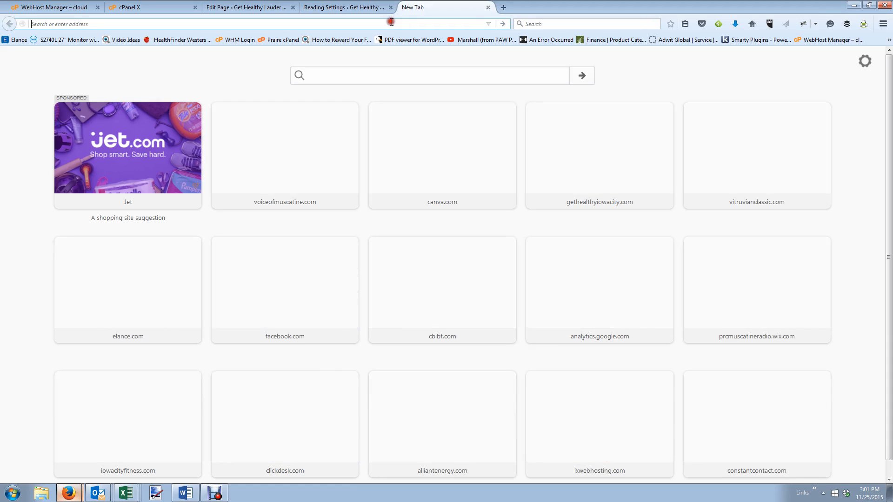
Load lauderhill.gethealthychallenges.com and open its wordpress/ folder to view the new homepage.
{"action": "type", "text": "luade"}
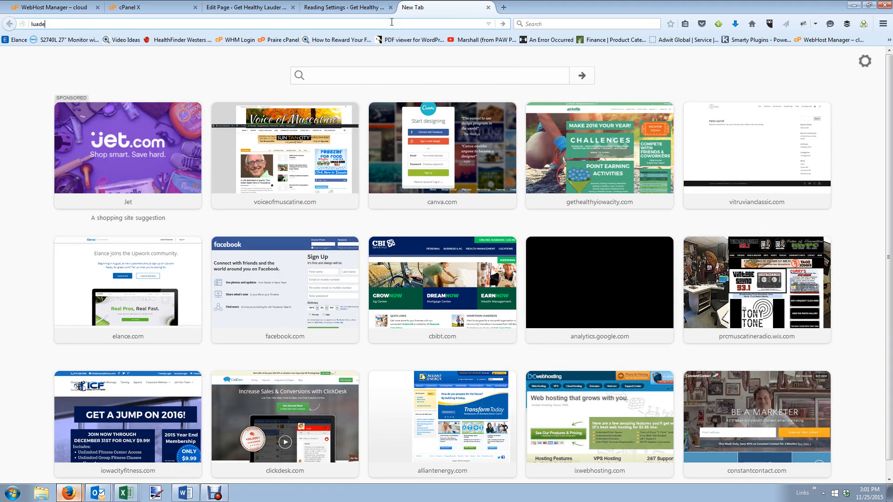
{"action": "key", "text": "BackSpace"}
{"action": "key", "text": "BackSpace"}
{"action": "key", "text": "BackSpace"}
{"action": "key", "text": "BackSpace"}
{"action": "type", "text": "auder"}
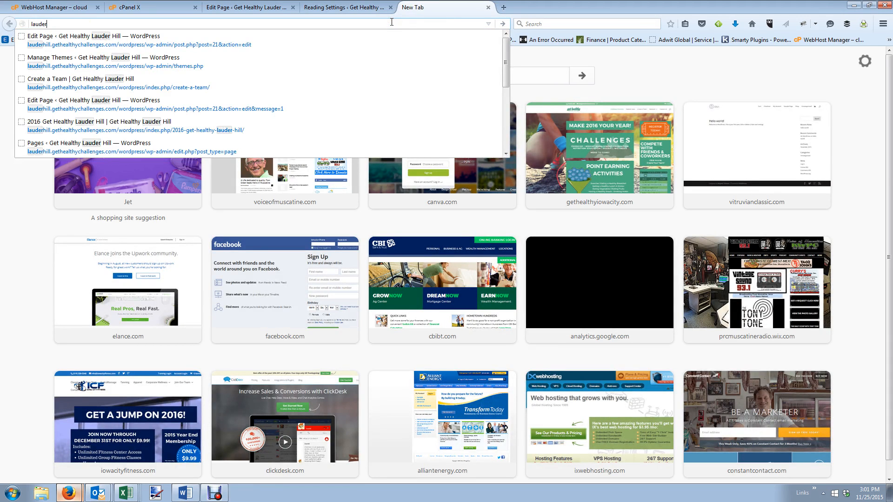
{"action": "type", "text": "hill.geth"}
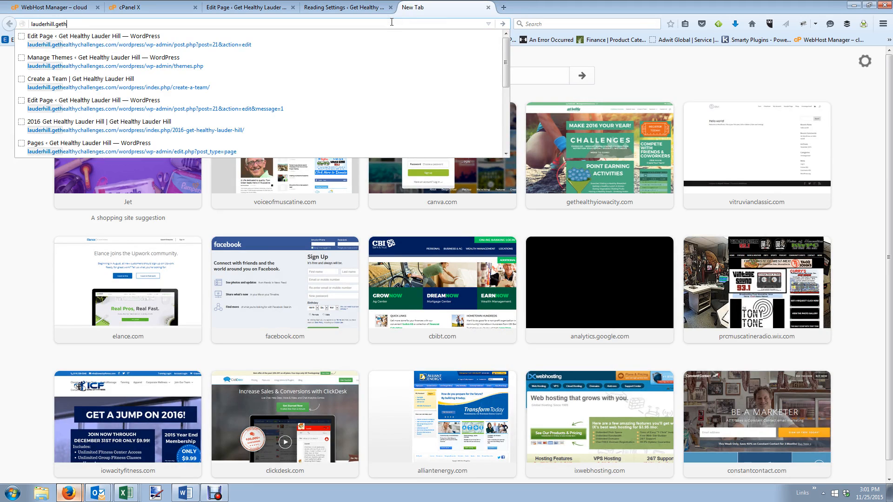
{"action": "type", "text": "ealthychal"}
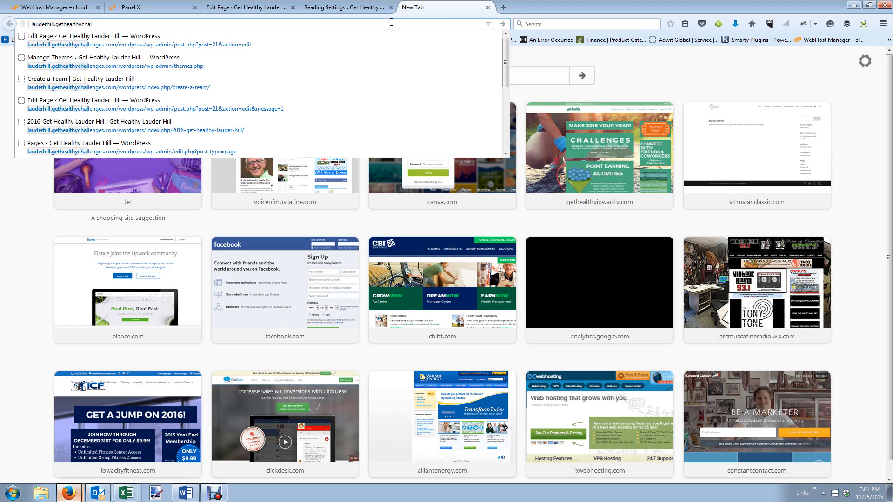
{"action": "type", "text": "lenges.com"}
{"action": "key", "text": "Return"}
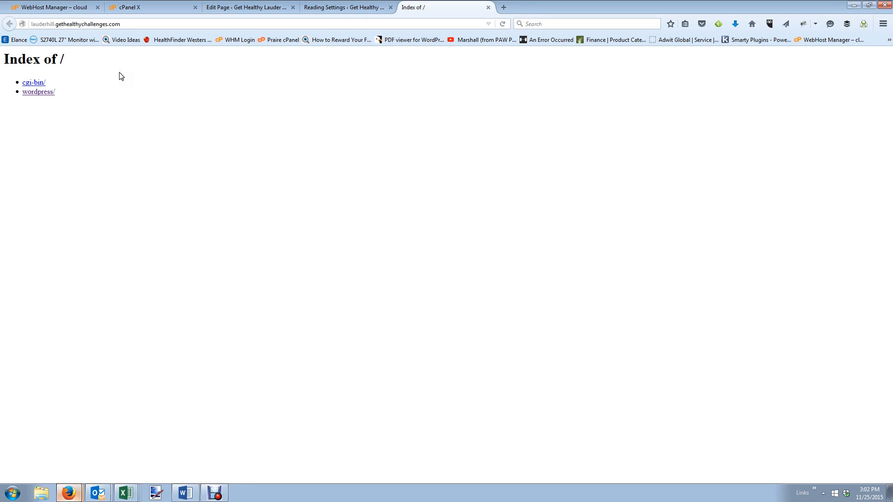
{"action": "left_click", "coordinate": [40, 96]}
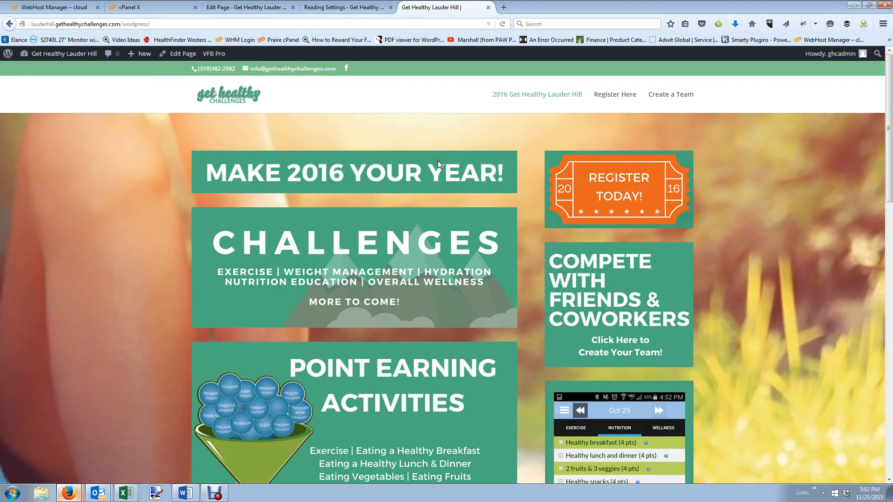
{"action": "scroll", "coordinate": [438, 161], "scroll_direction": "down", "scroll_amount": 3}
{"action": "scroll", "coordinate": [437, 163], "scroll_direction": "up", "scroll_amount": 3}
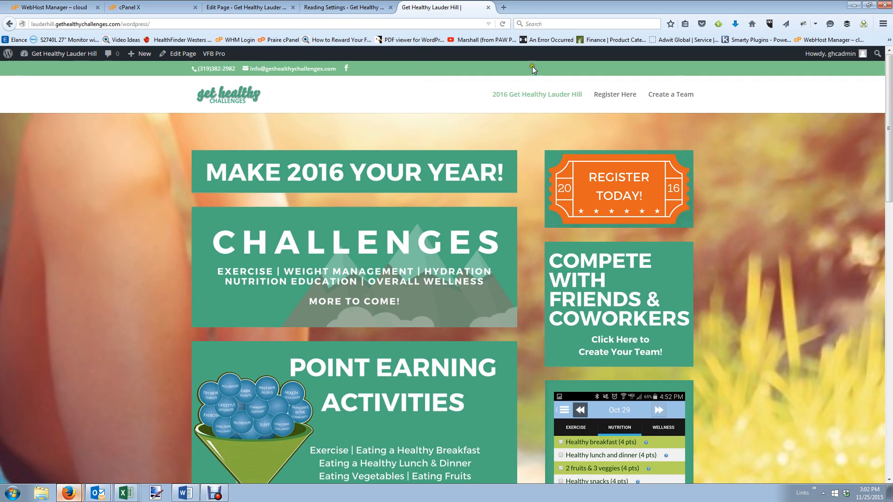
{"action": "left_click", "coordinate": [280, 8]}
Add the Become a Sponsor page to the Top Primary menu and save it.
{"action": "mouse_move", "coordinate": [25, 218]}
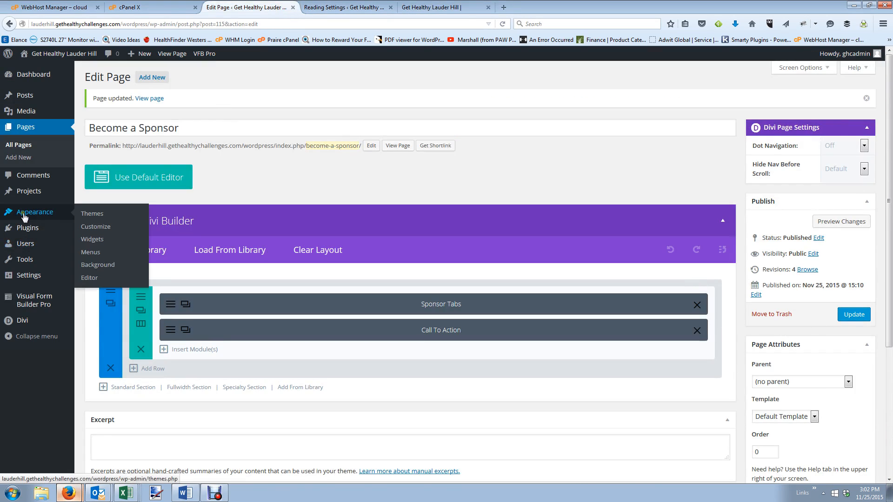
{"action": "mouse_move", "coordinate": [76, 251]}
{"action": "left_click", "coordinate": [96, 255]}
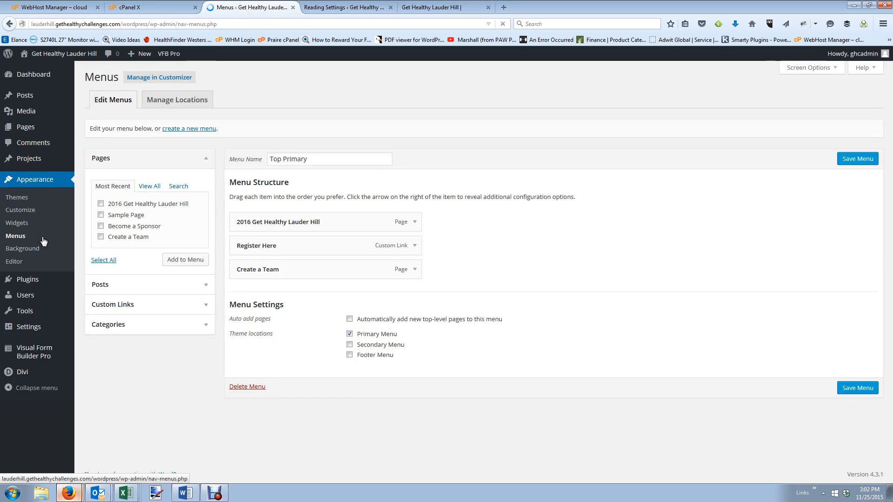
{"action": "left_click", "coordinate": [101, 227]}
{"action": "left_click", "coordinate": [173, 258]}
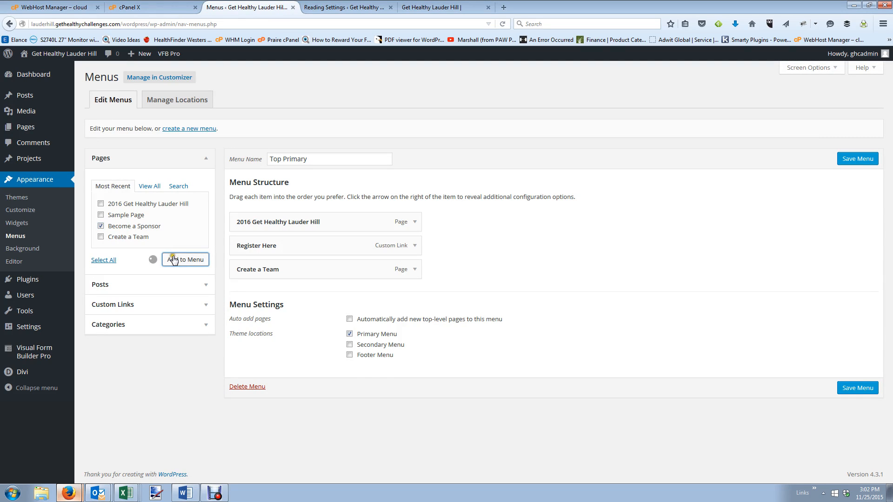
{"action": "left_click", "coordinate": [859, 412]}
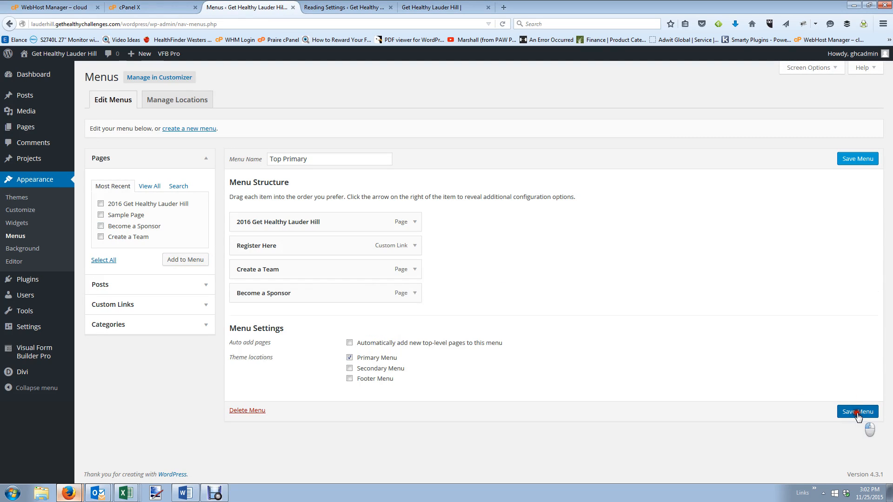
Check the live homepage and where the Iowa City Fitness sponsor link leads.
{"action": "left_click", "coordinate": [434, 6]}
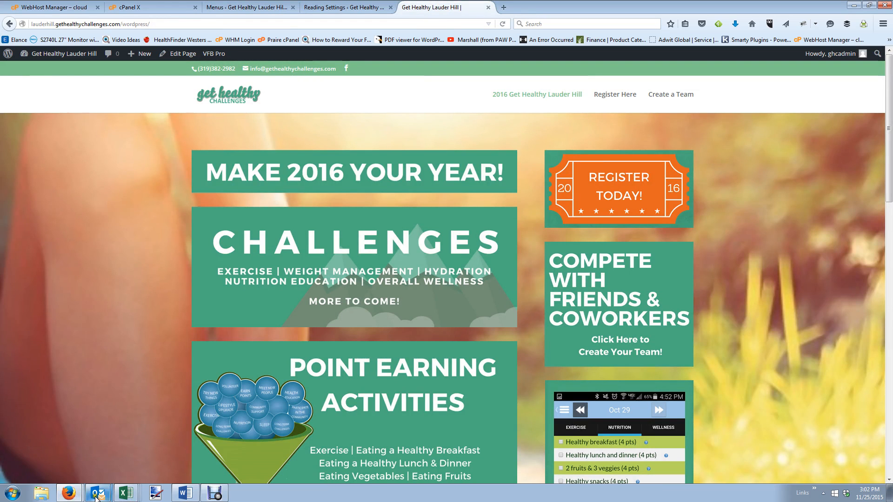
{"action": "key", "text": "alt+Tab"}
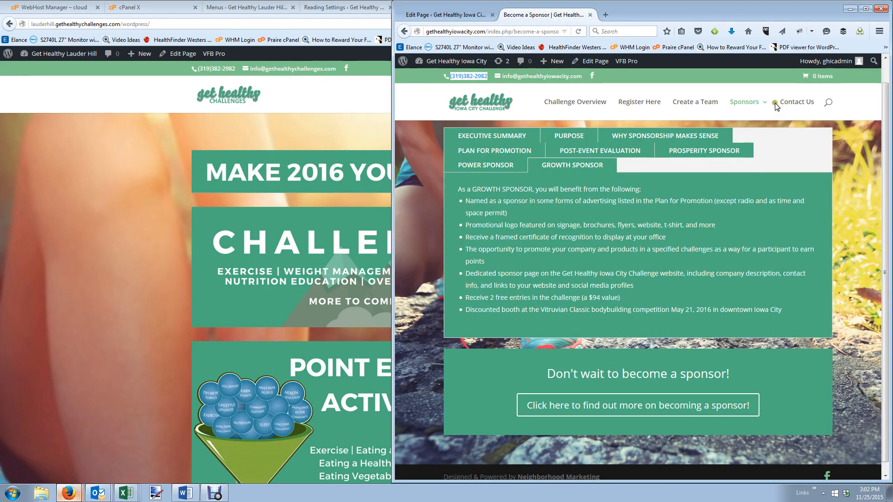
{"action": "mouse_move", "coordinate": [744, 102]}
{"action": "left_click", "coordinate": [754, 160]}
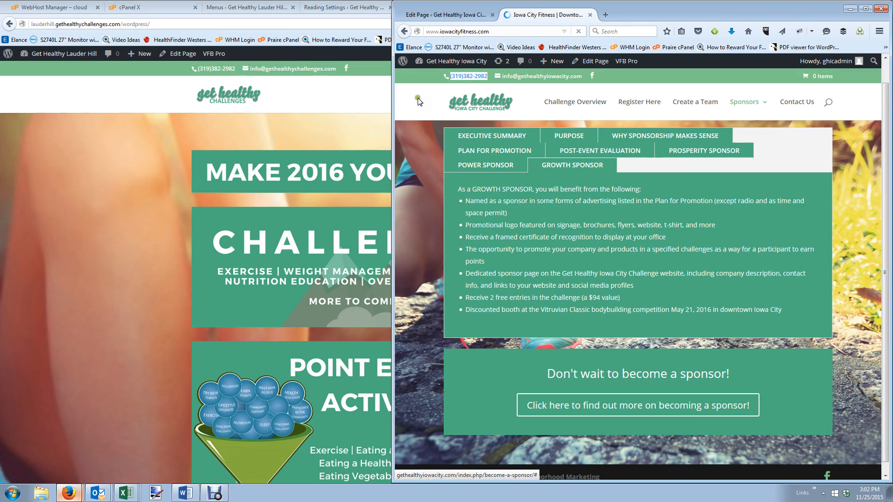
{"action": "left_click", "coordinate": [240, 8]}
Add a Get Fit Club custom link to mygetfitclub.com, nest it under Become a Sponsor, and save.
{"action": "left_click", "coordinate": [155, 333]}
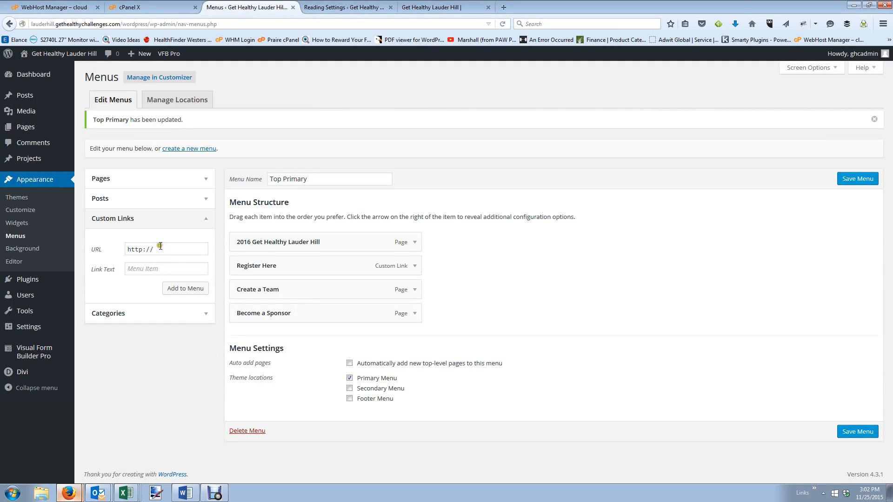
{"action": "left_click", "coordinate": [160, 247]}
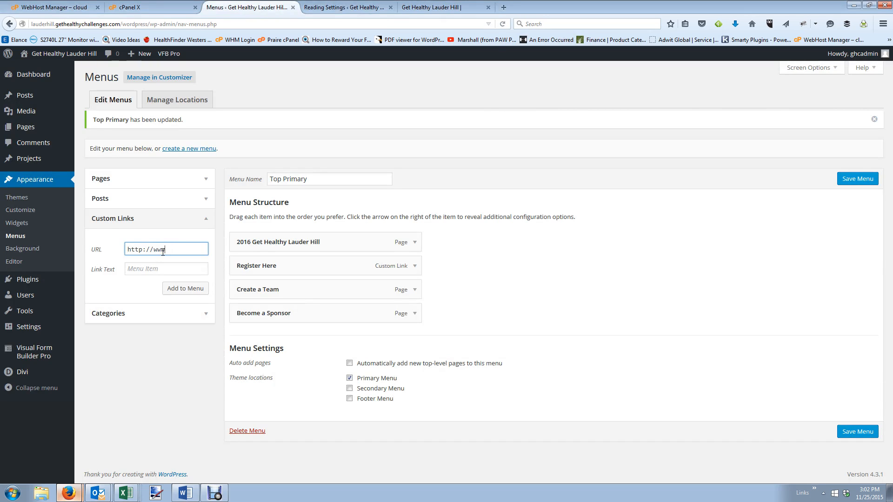
{"action": "type", "text": "www.get"}
{"action": "key", "text": "BackSpace"}
{"action": "key", "text": "BackSpace"}
{"action": "key", "text": "BackSpace"}
{"action": "type", "text": "mygetfitclub.com"}
{"action": "key", "text": "Tab"}
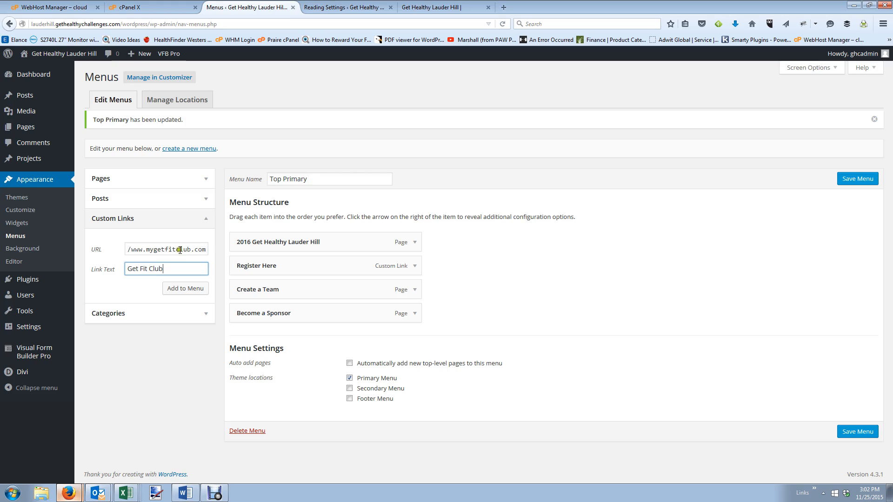
{"action": "left_click", "coordinate": [200, 290]}
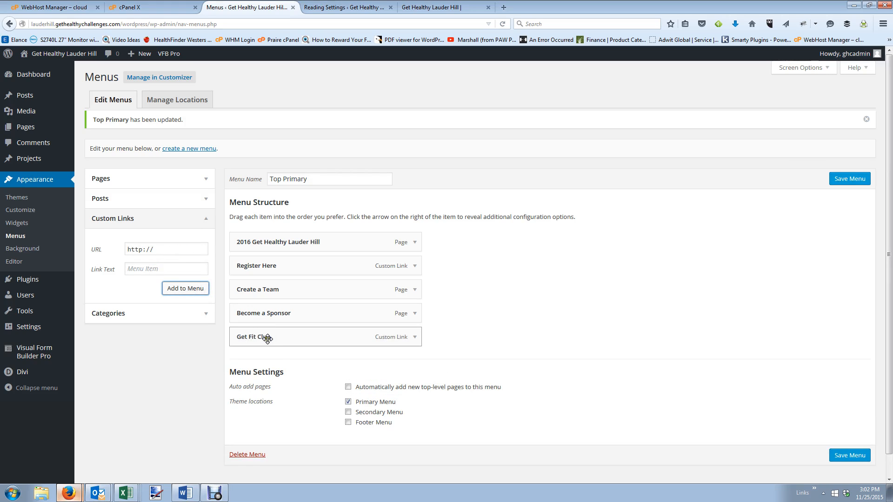
{"action": "left_click_drag", "start_coordinate": [267, 340], "coordinate": [293, 341]}
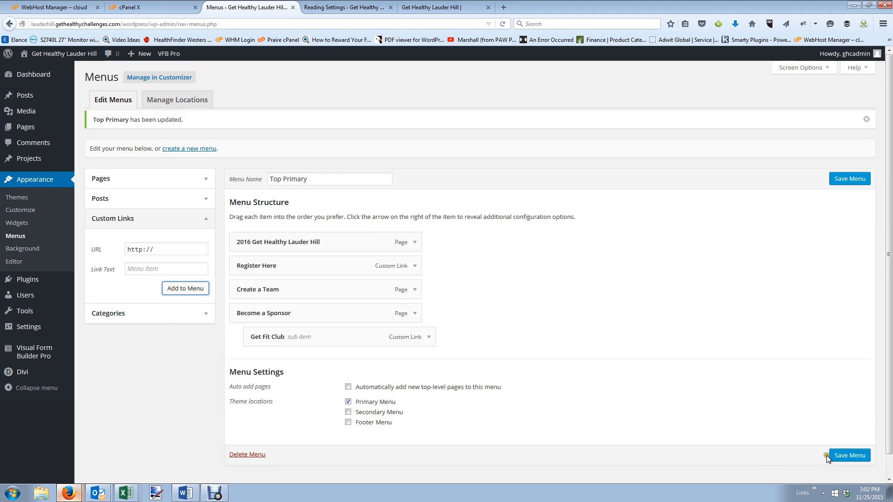
{"action": "left_click", "coordinate": [853, 455]}
{"action": "left_click", "coordinate": [349, 7]}
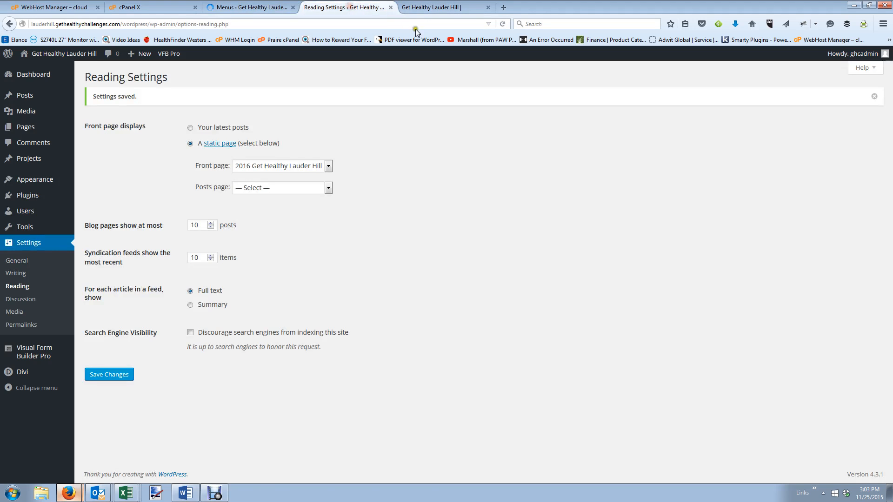
{"action": "left_click", "coordinate": [437, 8]}
{"action": "left_click", "coordinate": [504, 23]}
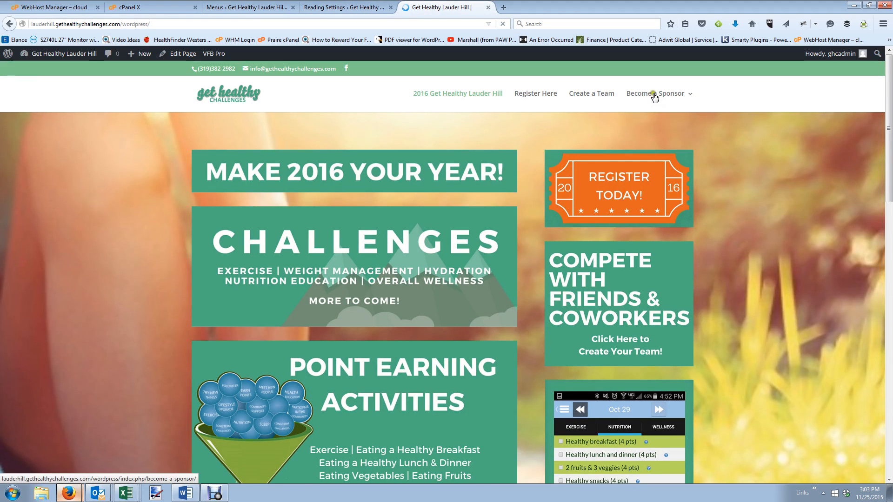
{"action": "mouse_move", "coordinate": [654, 93]}
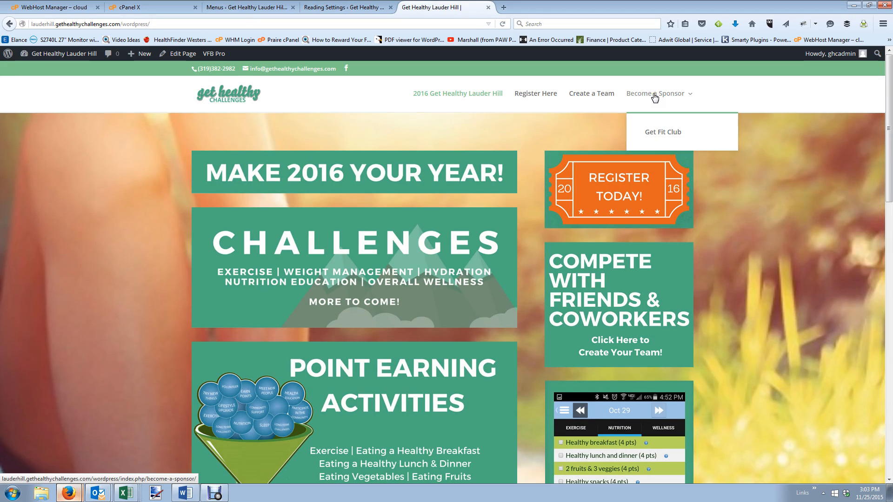
{"action": "left_click", "coordinate": [661, 134]}
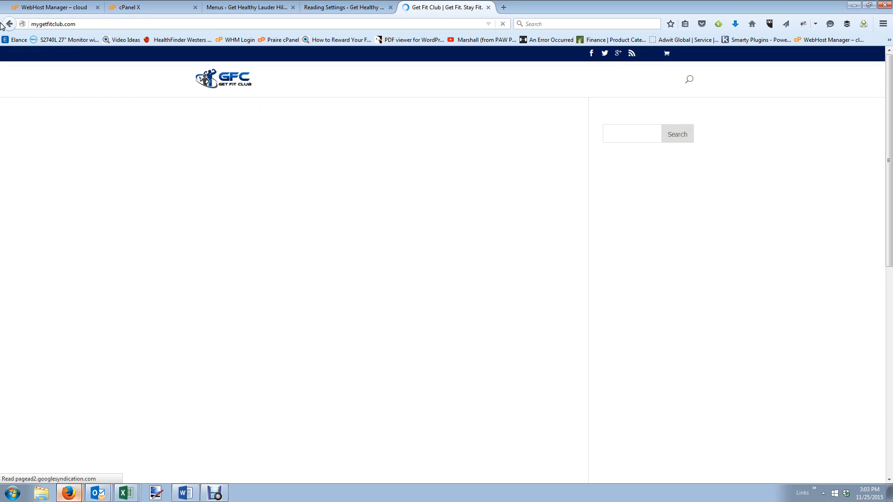
{"action": "left_click", "coordinate": [7, 23]}
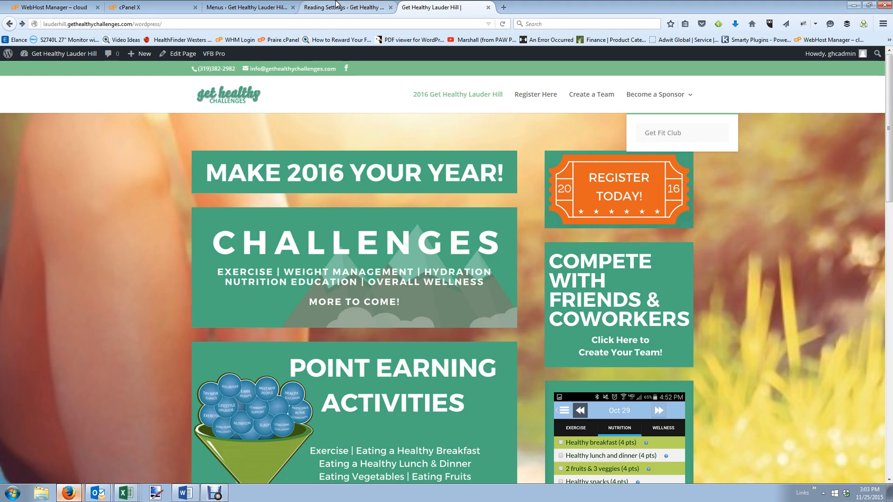
{"action": "scroll", "coordinate": [488, 172], "scroll_direction": "down", "scroll_amount": 10}
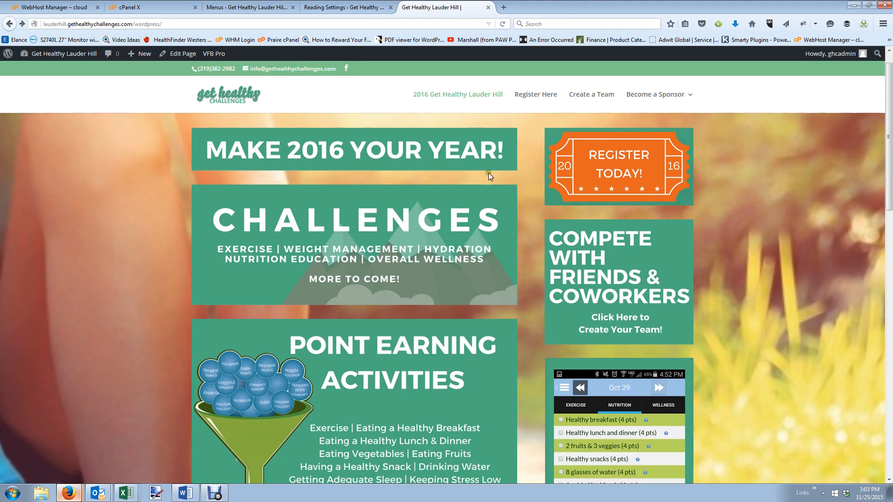
{"action": "scroll", "coordinate": [581, 218], "scroll_direction": "down", "scroll_amount": 2}
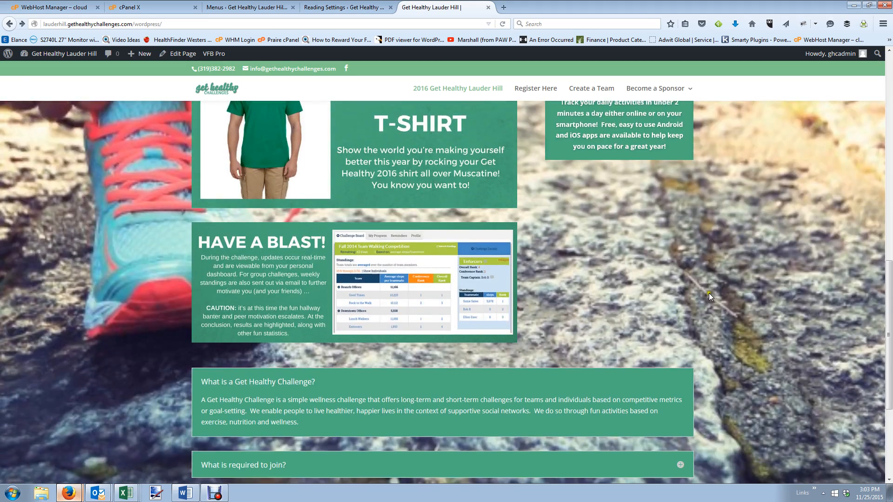
{"action": "scroll", "coordinate": [562, 262], "scroll_direction": "down", "scroll_amount": 3}
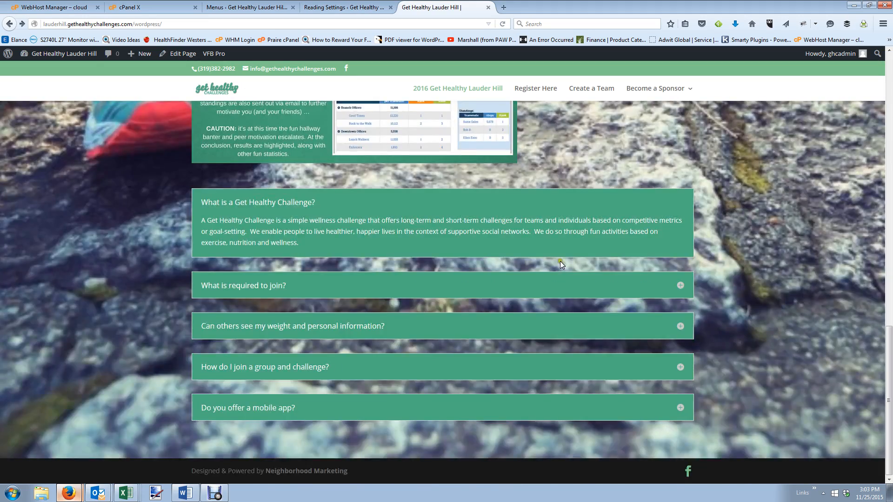
{"action": "scroll", "coordinate": [560, 261], "scroll_direction": "up", "scroll_amount": 15}
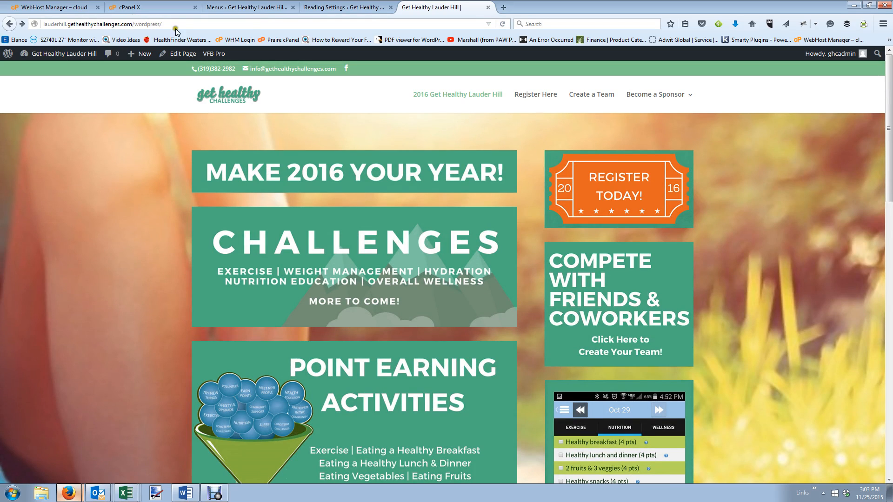
{"action": "left_click", "coordinate": [332, 6]}
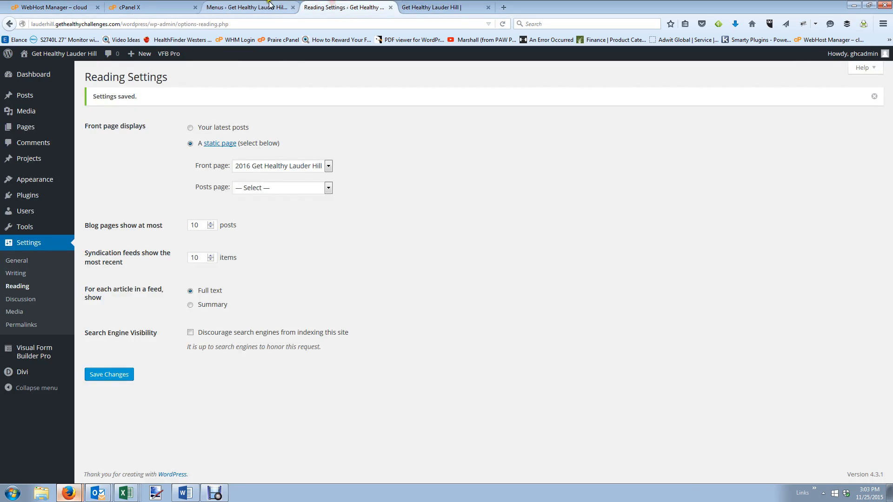
Edit the Site Address (URL) in General Settings to end in .com/ and save.
{"action": "left_click", "coordinate": [270, 5]}
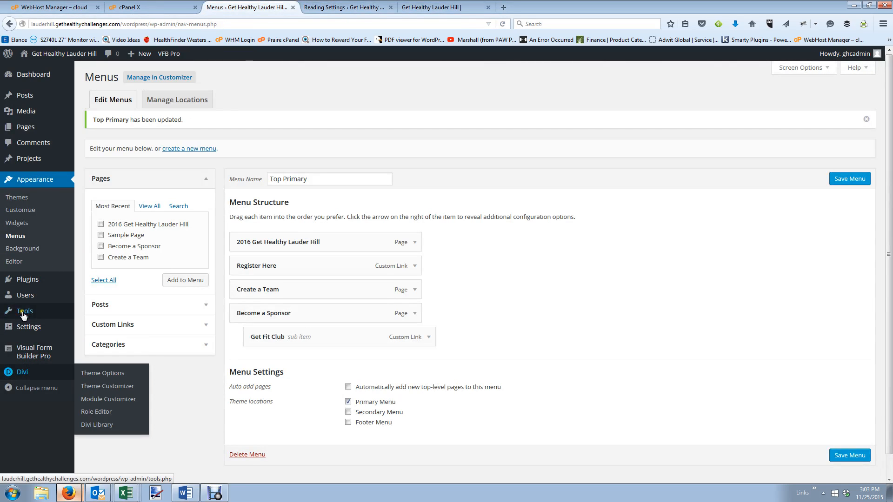
{"action": "left_click", "coordinate": [26, 328]}
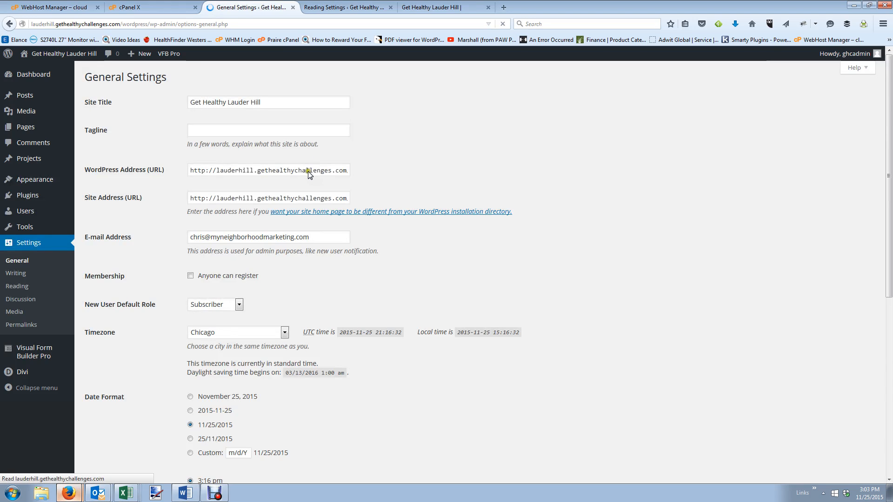
{"action": "left_click", "coordinate": [308, 171]}
{"action": "key", "text": "End"}
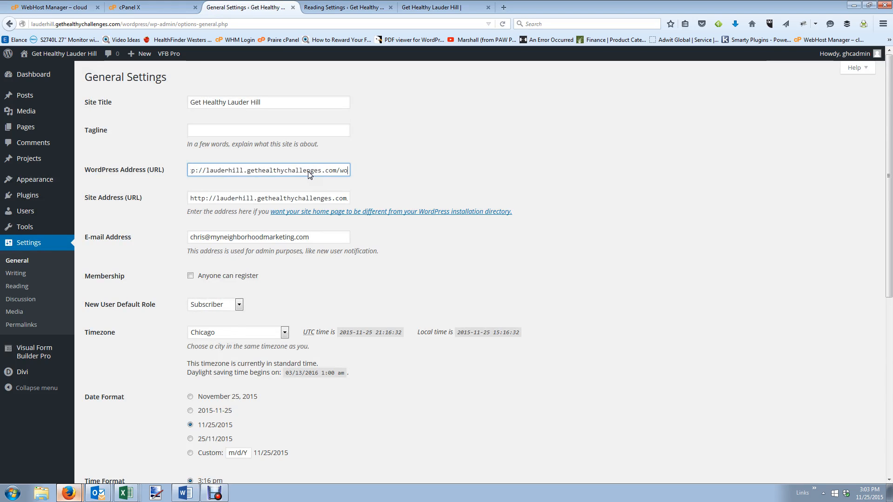
{"action": "left_click", "coordinate": [300, 200]}
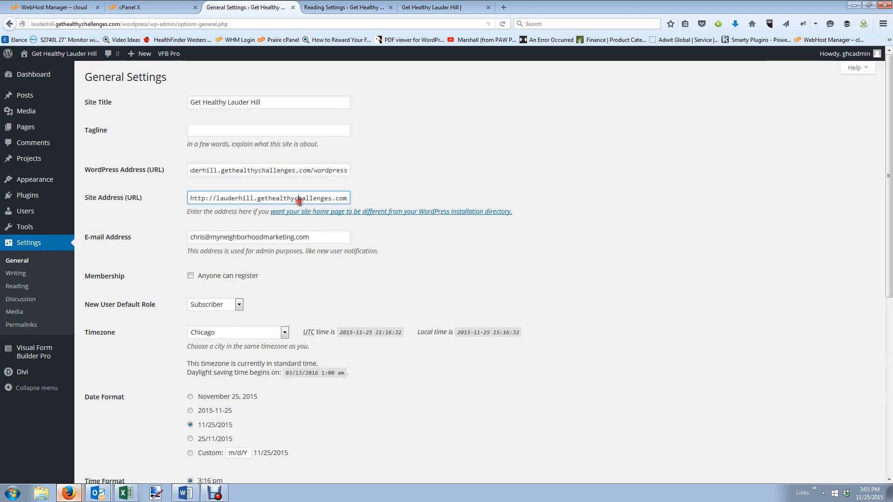
{"action": "key", "text": "End"}
{"action": "type", "text": "/wordpress"}
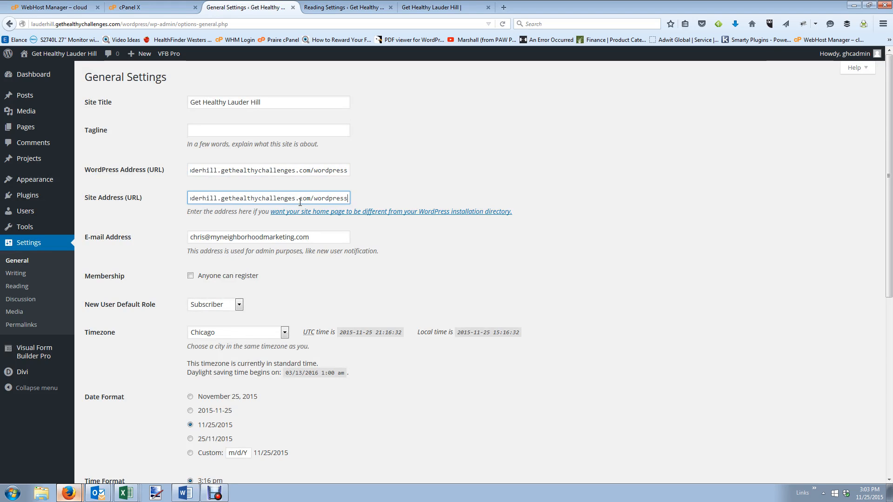
{"action": "key", "text": "BackSpace"}
{"action": "key", "text": "BackSpace"}
{"action": "key", "text": "BackSpace"}
{"action": "key", "text": "BackSpace"}
{"action": "key", "text": "BackSpace"}
{"action": "key", "text": "BackSpace"}
{"action": "key", "text": "BackSpace"}
{"action": "key", "text": "BackSpace"}
{"action": "key", "text": "BackSpace"}
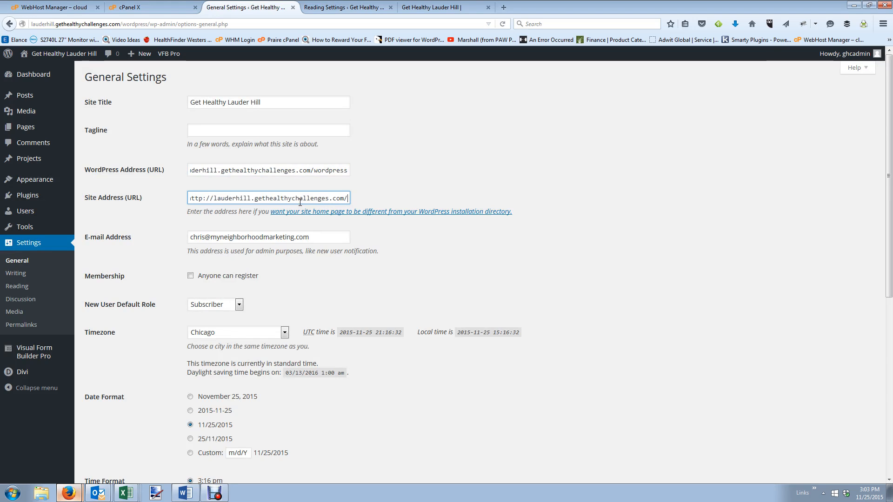
{"action": "scroll", "coordinate": [300, 203], "scroll_direction": "down", "scroll_amount": 6}
{"action": "left_click", "coordinate": [126, 438]}
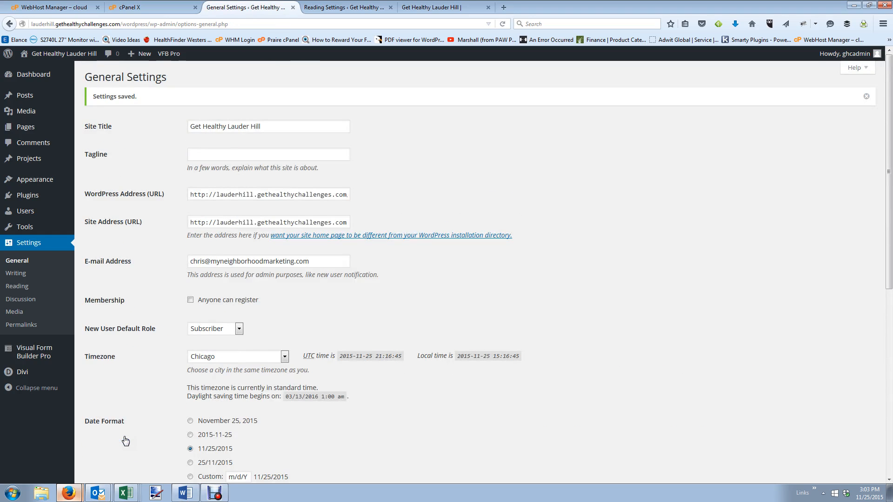
Strip /wordpress from the live site URL and load the bare domain's Index of / listing.
{"action": "left_click", "coordinate": [430, 7]}
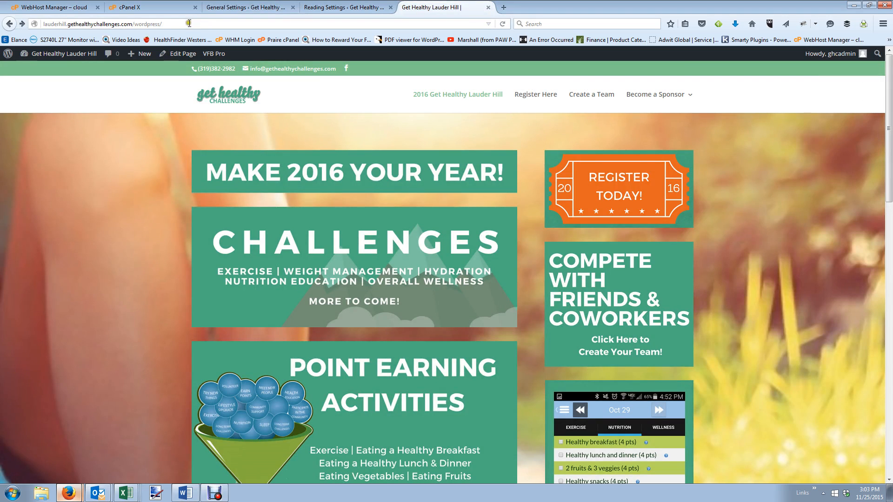
{"action": "left_click", "coordinate": [137, 23]}
{"action": "key", "text": "Return"}
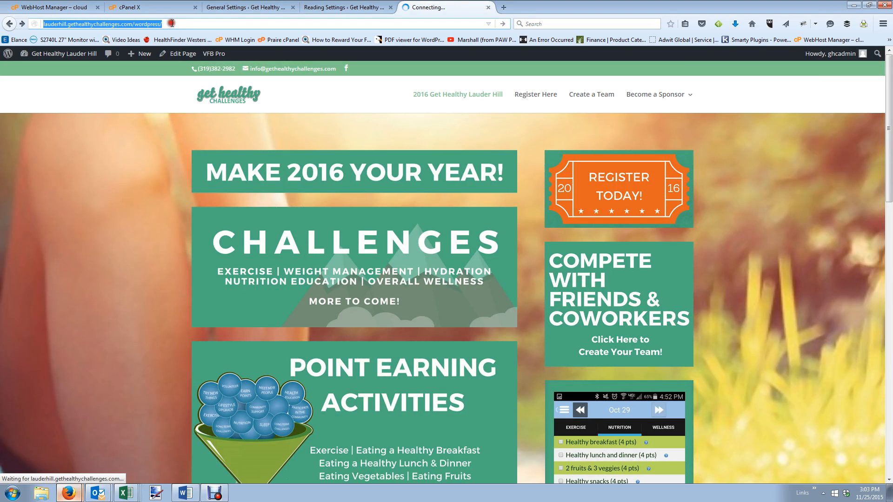
{"action": "left_click", "coordinate": [173, 23]}
{"action": "key", "text": "BackSpace"}
{"action": "key", "text": "BackSpace"}
{"action": "key", "text": "BackSpace"}
{"action": "key", "text": "BackSpace"}
{"action": "key", "text": "BackSpace"}
{"action": "key", "text": "BackSpace"}
{"action": "key", "text": "BackSpace"}
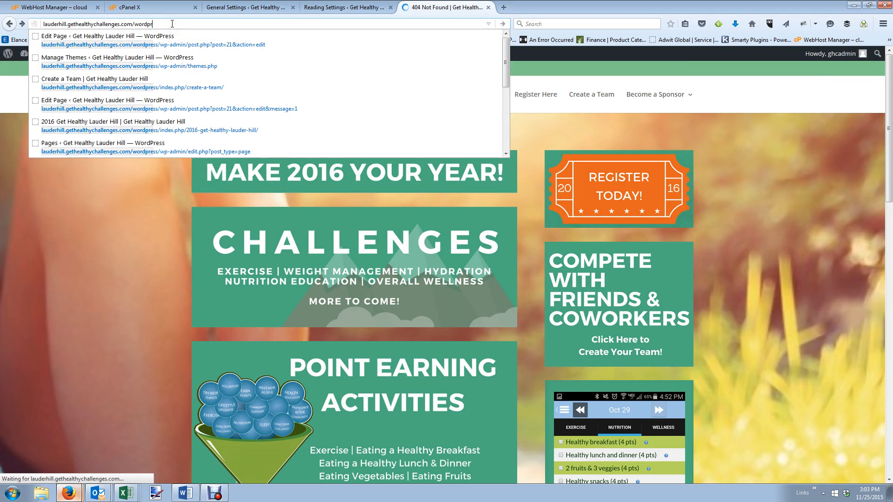
{"action": "key", "text": "BackSpace"}
{"action": "key", "text": "BackSpace"}
{"action": "key", "text": "BackSpace"}
{"action": "key", "text": "BackSpace"}
{"action": "key", "text": "Return"}
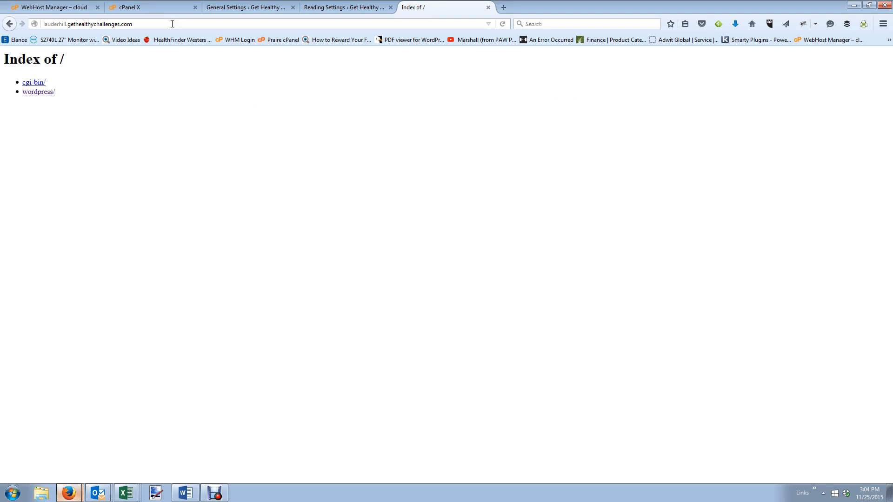
{"action": "left_click", "coordinate": [215, 494]}
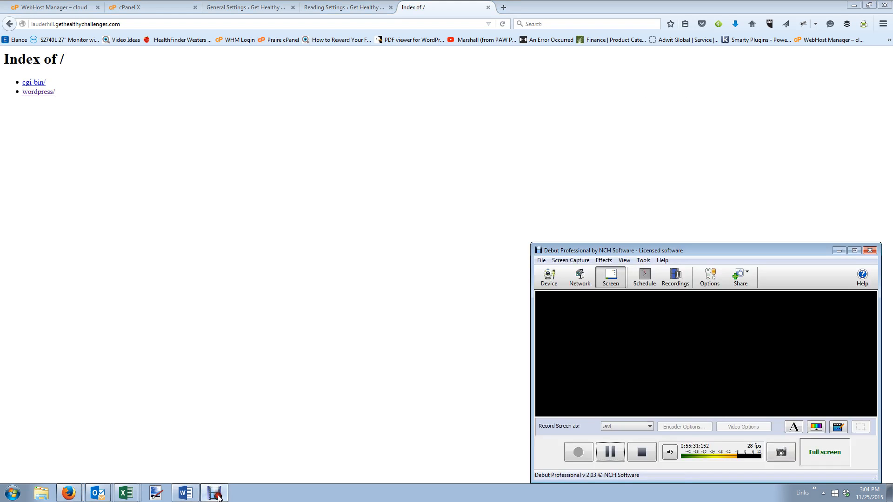